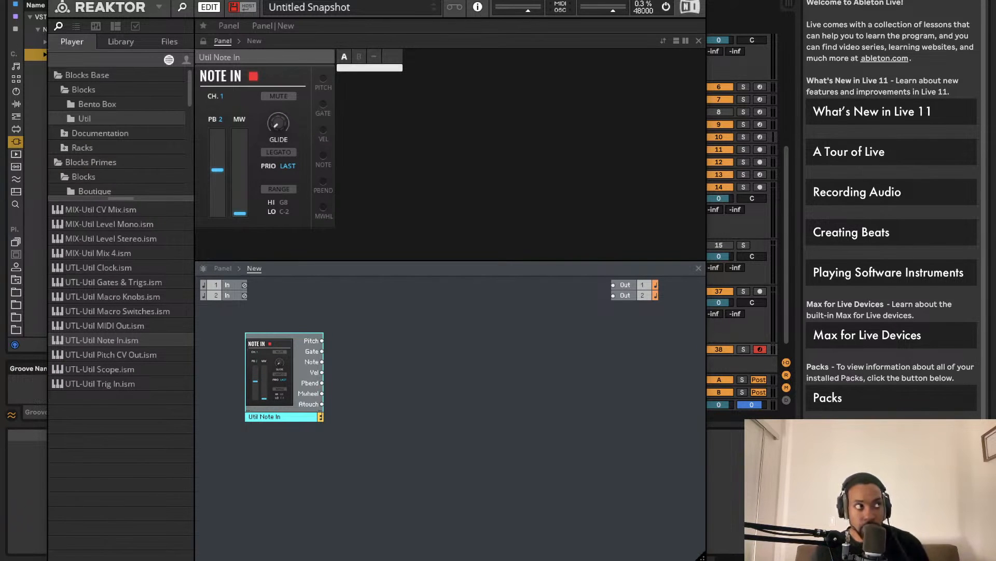
key(super+alt+p)
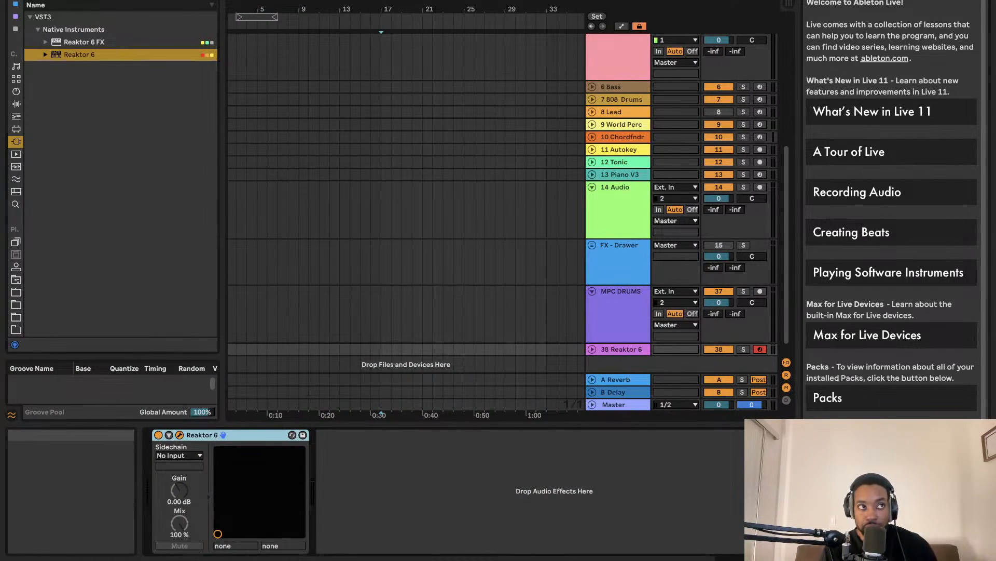
key(super+alt+p)
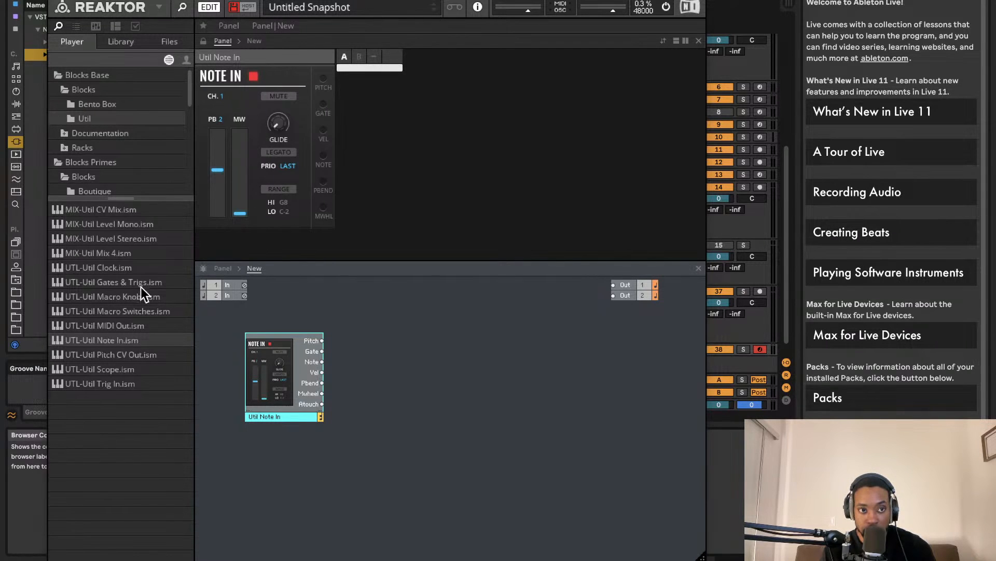
Step: Add the Bento Oscillator block from the Bento Box folder beside Note In and set its waveform to sawtooth
key(Up)
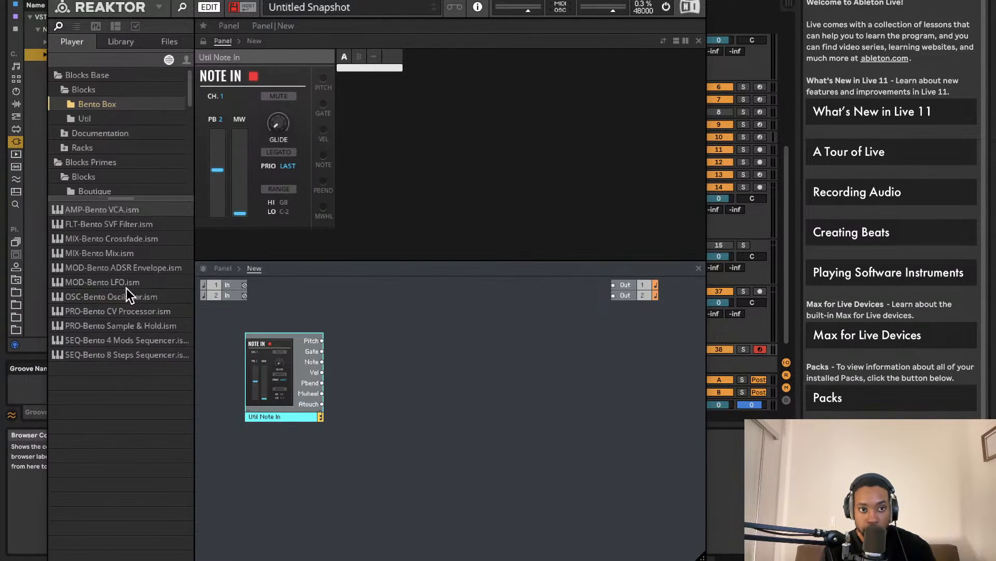
drag(127, 294, 396, 387)
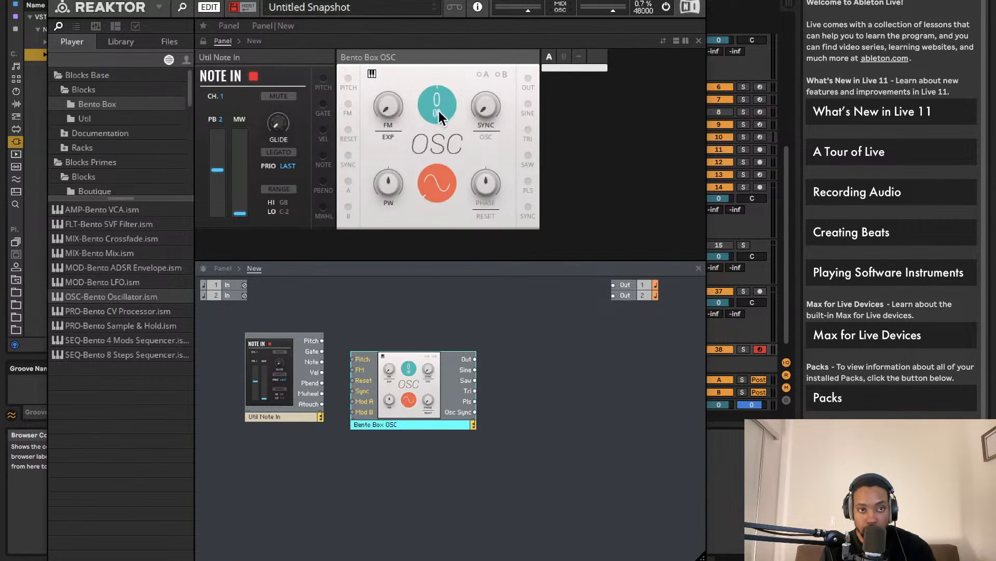
click(432, 182)
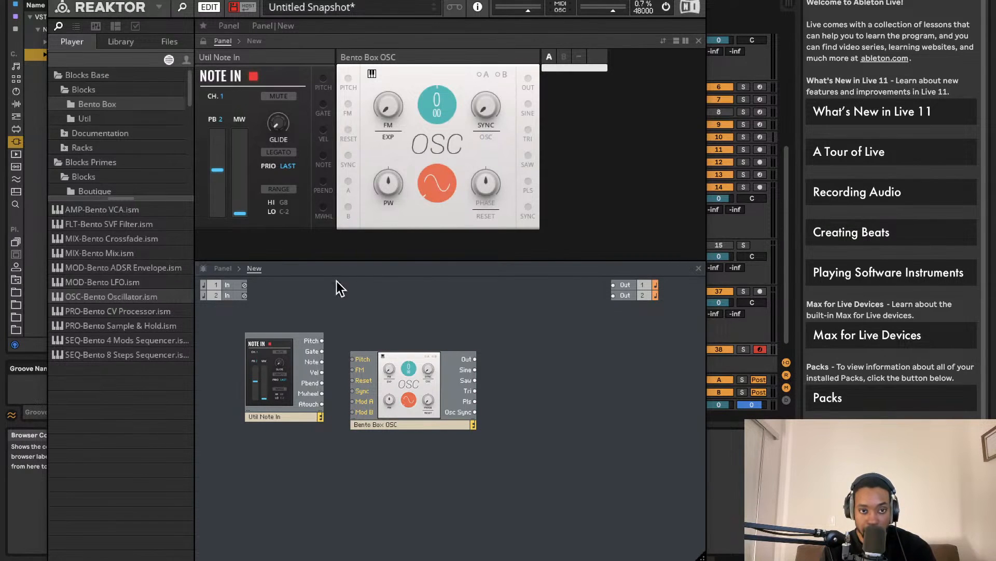
drag(421, 386, 410, 373)
drag(429, 178, 417, 1)
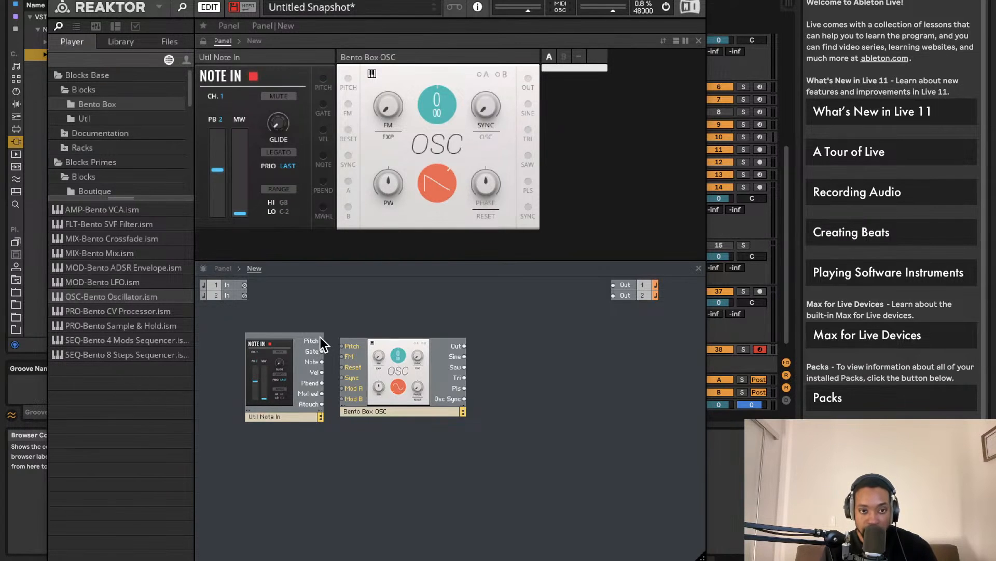
Step: Wire Note In's Pitch to the oscillator's Pitch and the oscillator's Out to outputs 1 and 2
drag(321, 340, 342, 346)
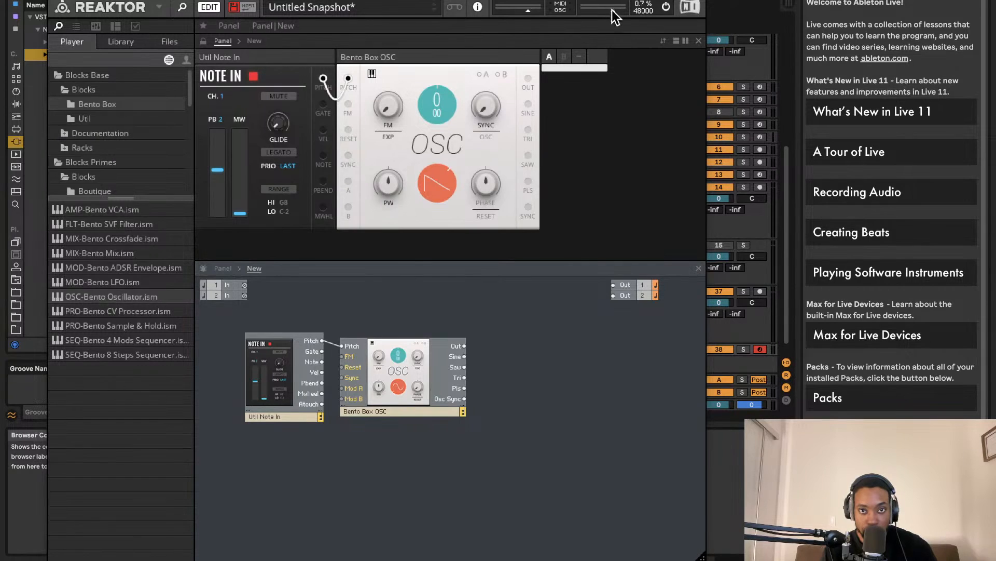
drag(464, 345, 614, 285)
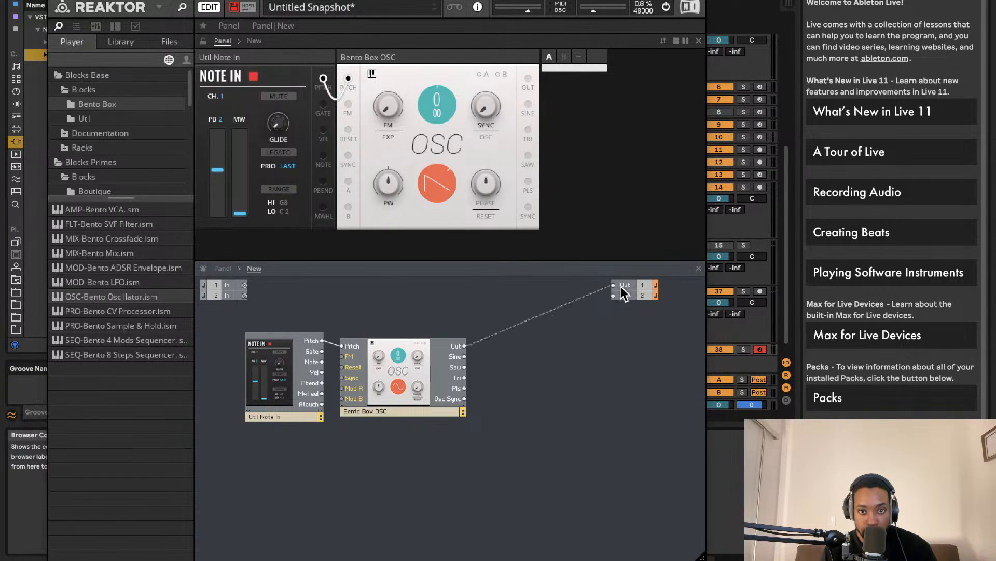
drag(466, 346, 613, 296)
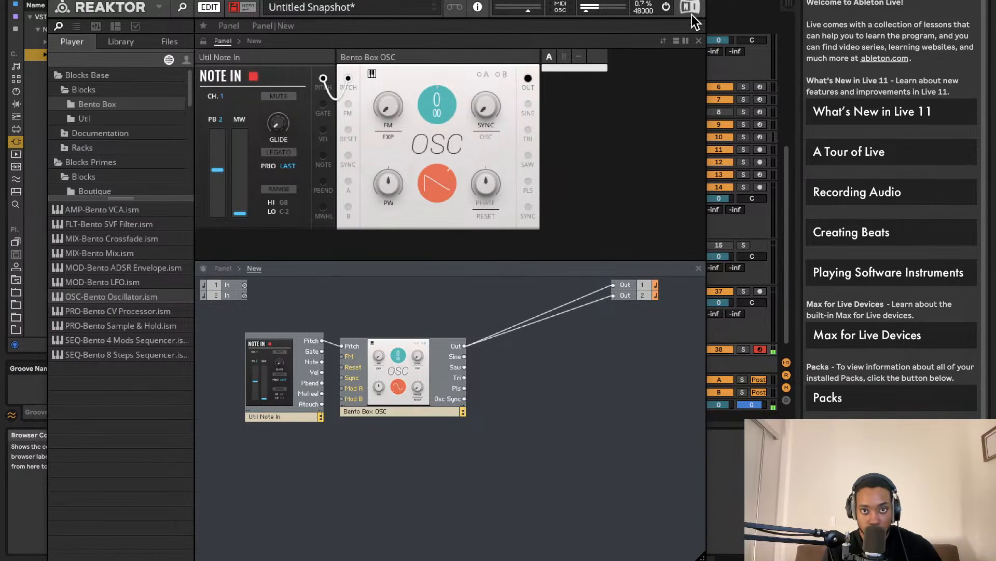
Step: Switch the audio engine off and add the Bento ADSR Envelope block with Note In's Gate wired to its Gate
click(666, 6)
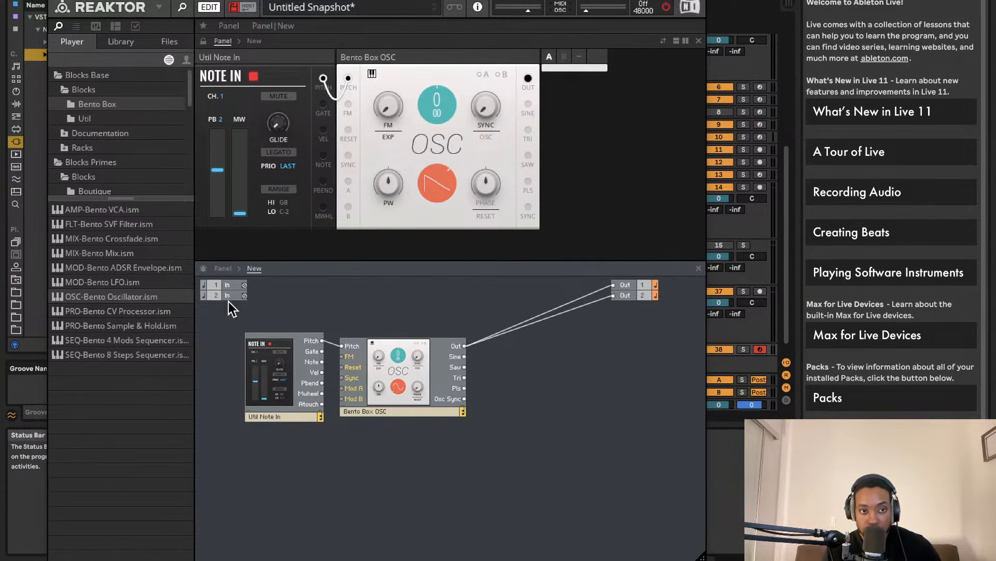
drag(145, 267, 321, 351)
drag(612, 401, 609, 311)
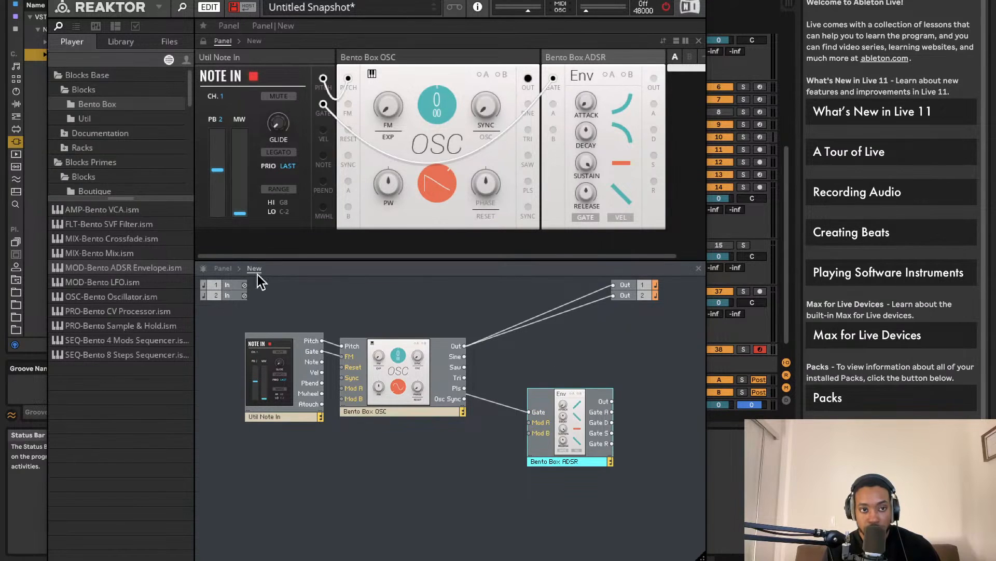
Step: Add the Bento VCA block beside the envelope and connect the envelope's Out to the VCA's Mod A
drag(145, 223, 571, 353)
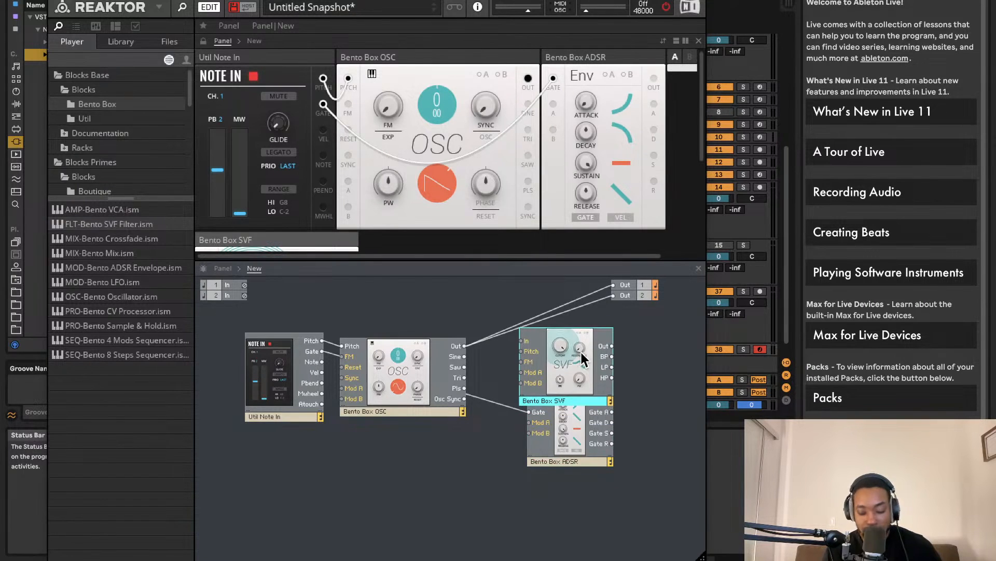
key(Delete)
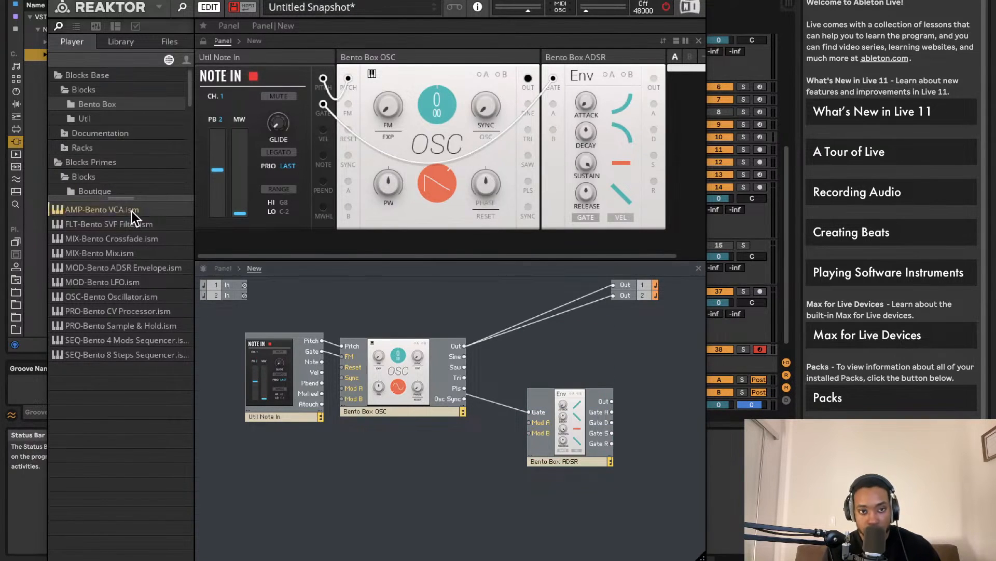
drag(132, 211, 651, 451)
drag(614, 400, 646, 386)
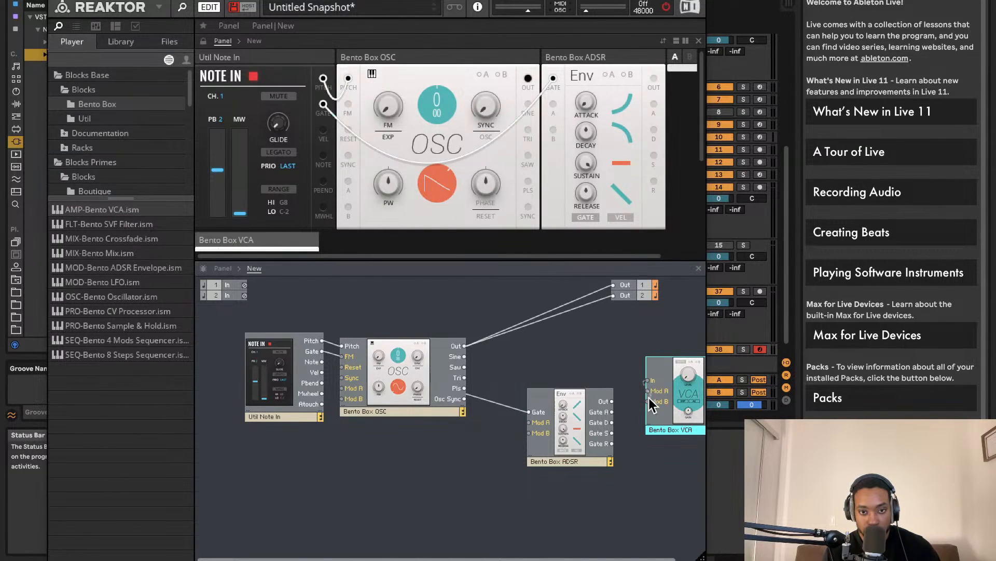
drag(579, 415, 561, 346)
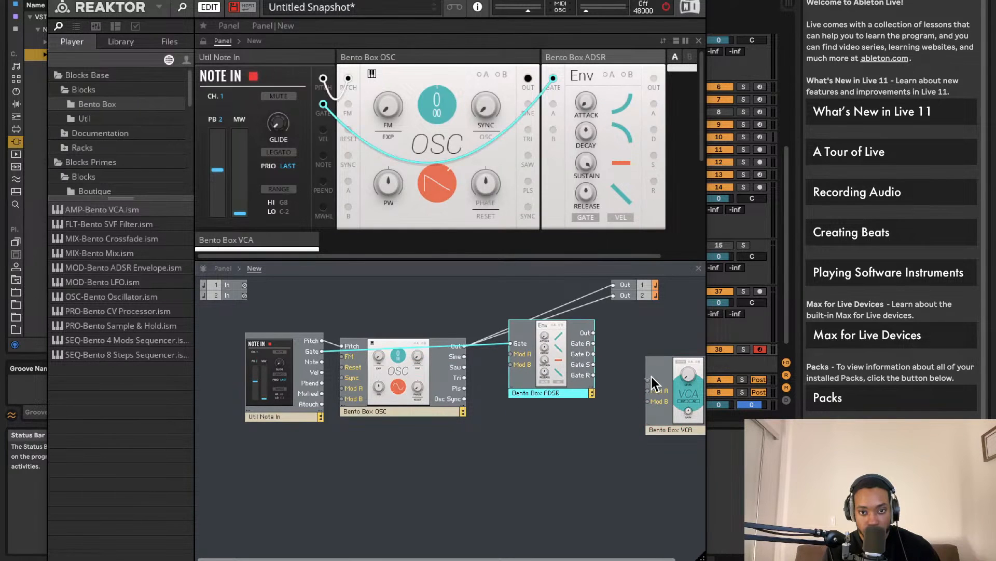
drag(649, 380, 559, 412)
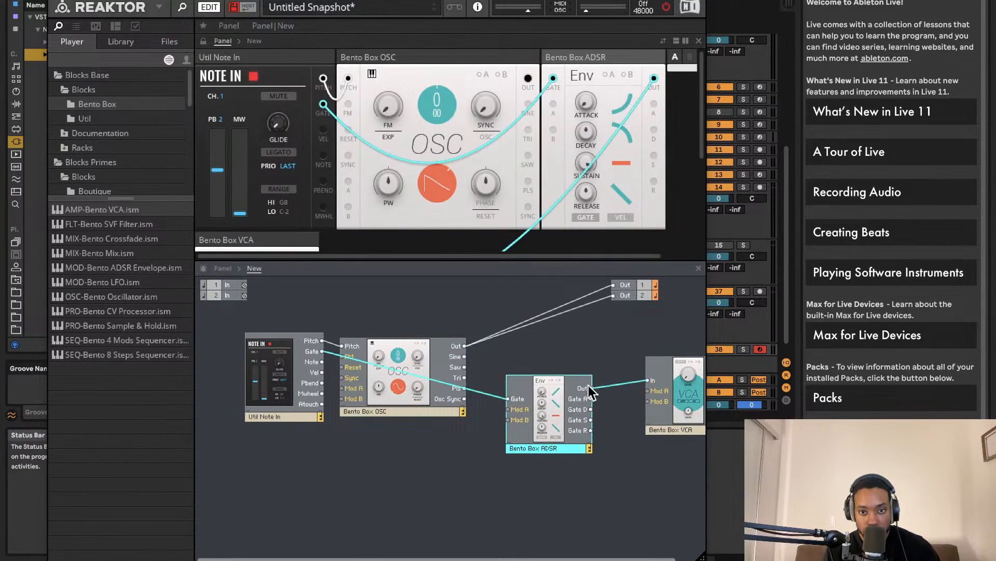
drag(683, 386, 624, 368)
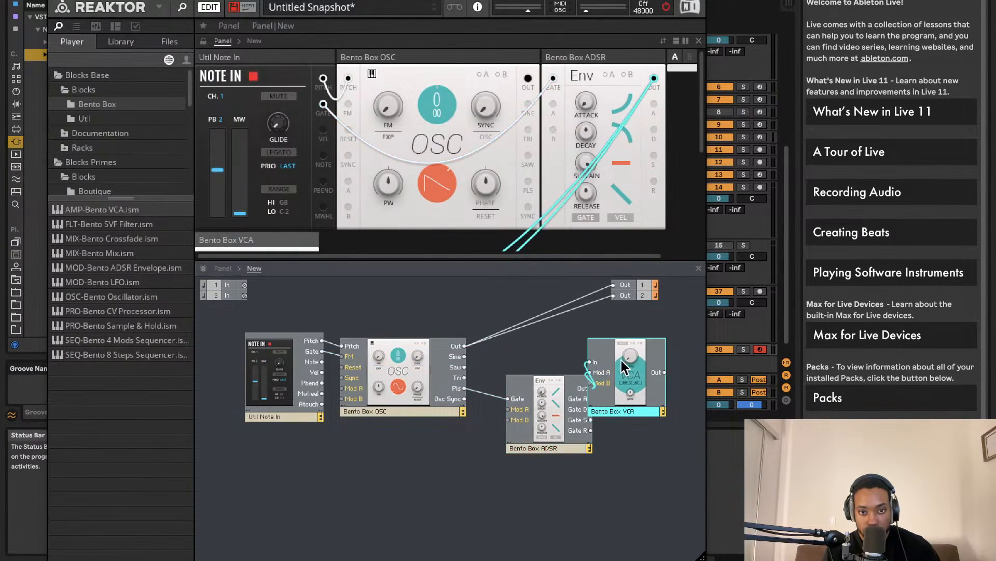
Step: Wire the oscillator's Out to the VCA's In and the VCA's Out to output 1, spreading the blocks apart
drag(538, 347, 464, 346)
drag(665, 372, 626, 300)
drag(630, 365, 663, 403)
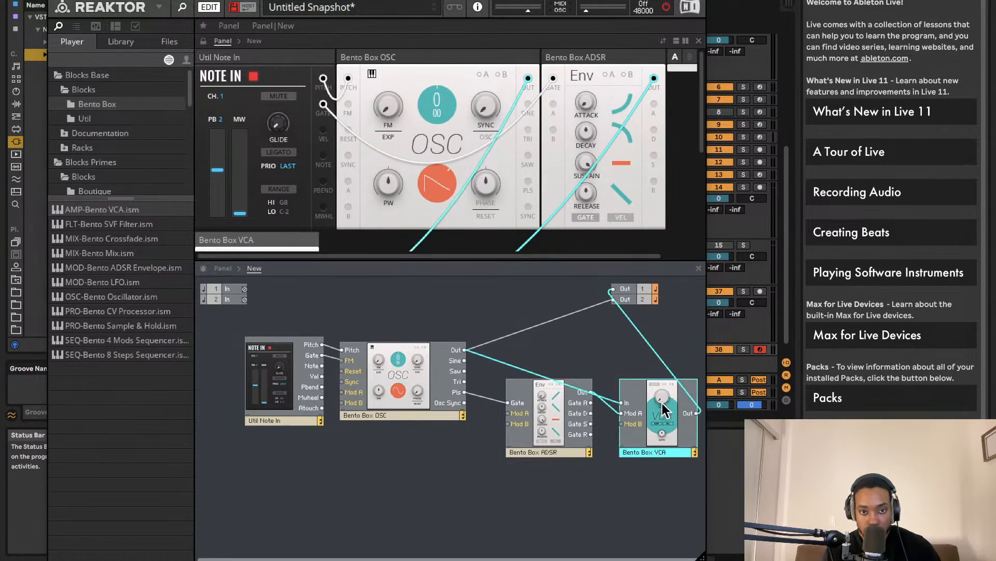
drag(563, 409, 559, 420)
drag(456, 398, 451, 475)
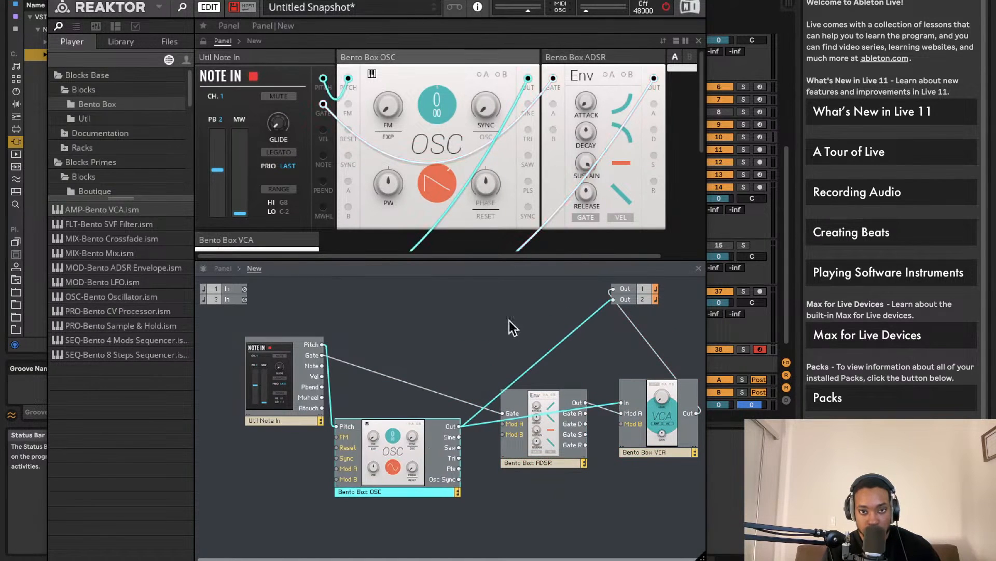
Step: Raise the VCA level's modulation amount from source A and switch the audio engine back on
scroll(580, 144, down, 2)
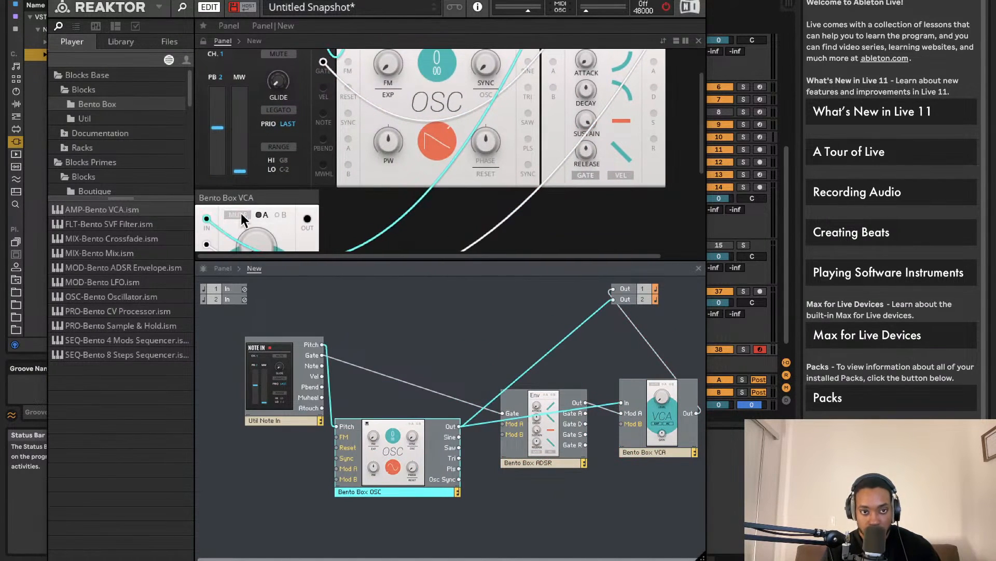
click(264, 217)
scroll(264, 217, down, 5)
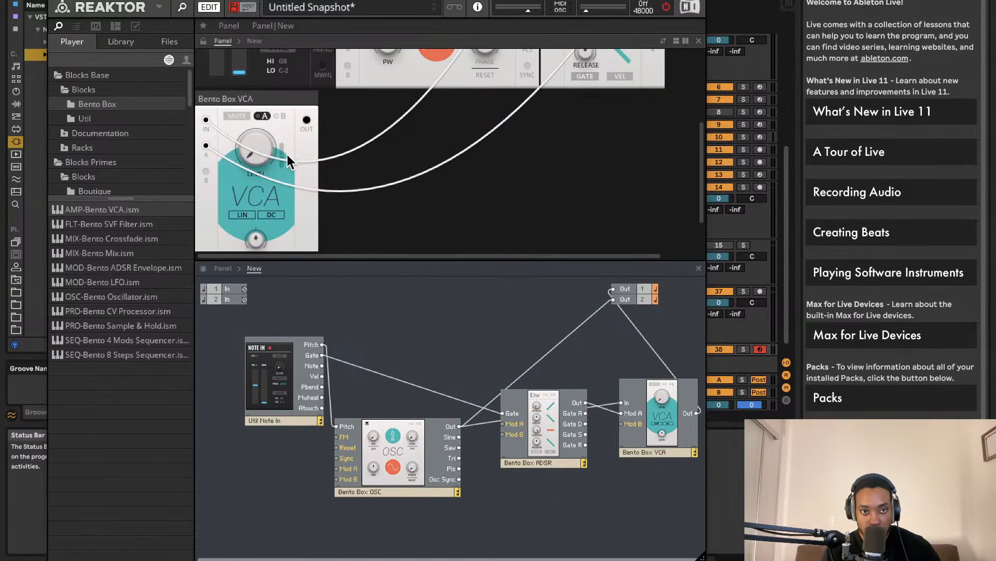
scroll(285, 152, down, 1)
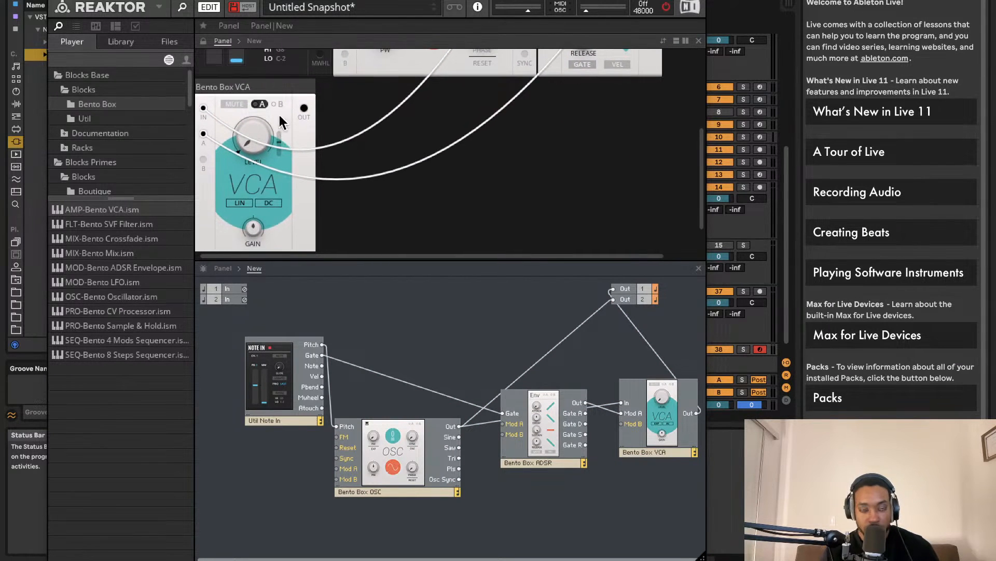
click(666, 6)
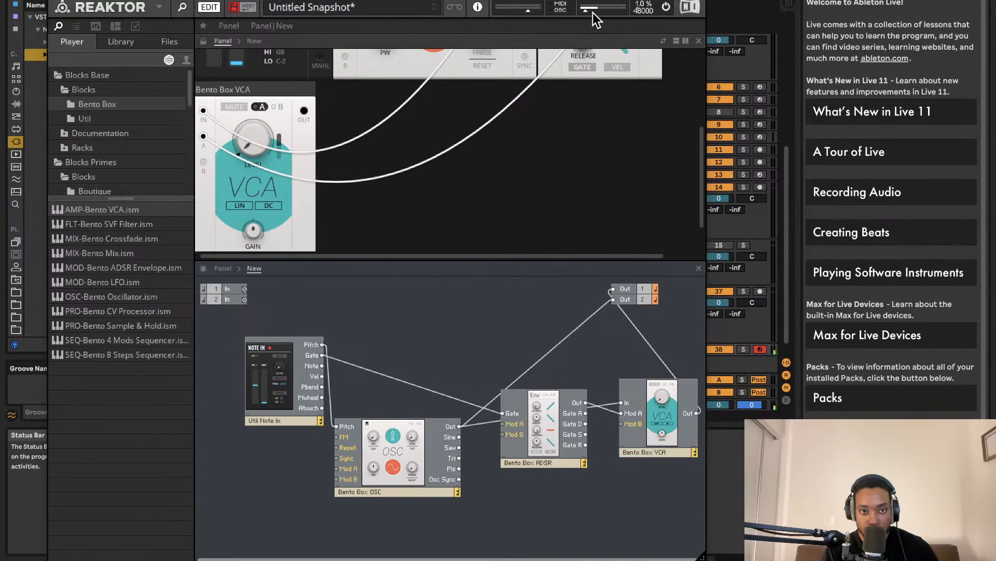
Step: Connect the VCA's Out to output 2, replacing the direct oscillator connection
scroll(249, 150, up, 1)
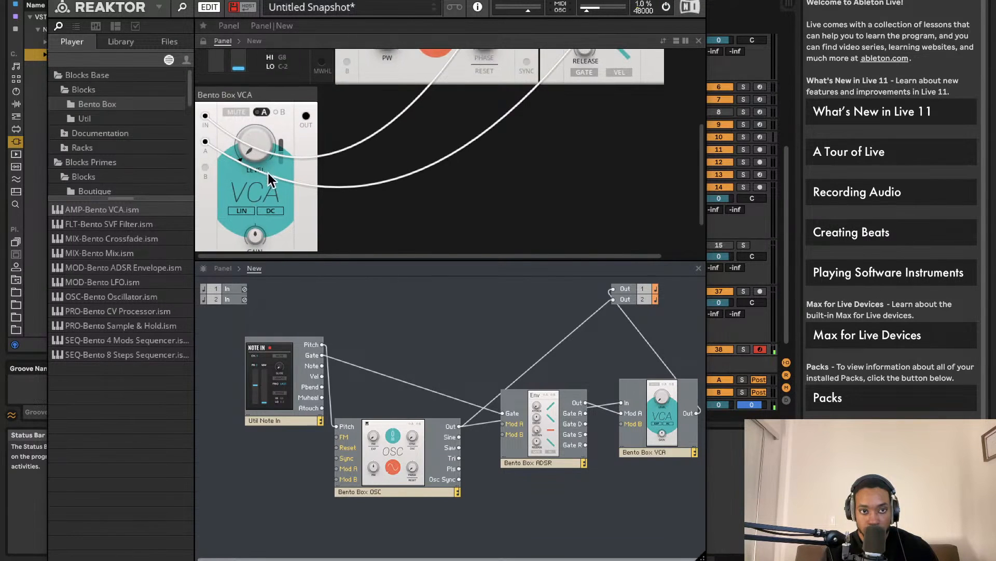
scroll(275, 179, up, 1)
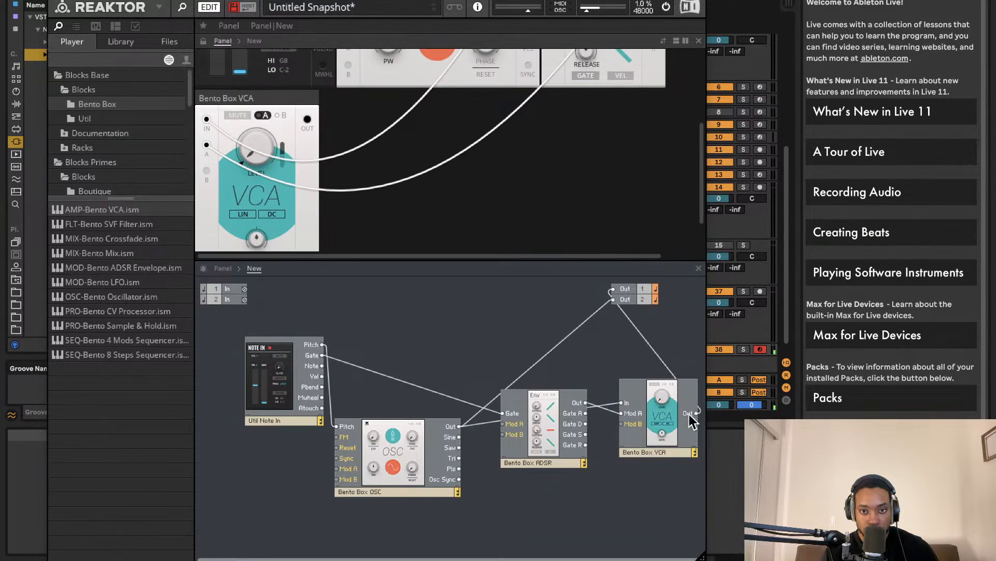
drag(691, 414, 616, 296)
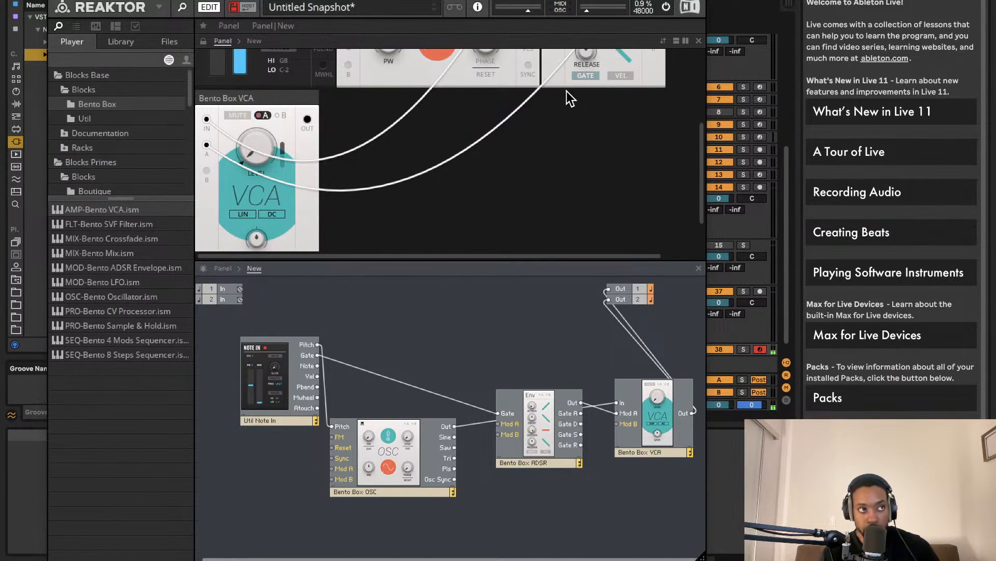
Step: Enlarge the panel view above the structure and adjust the Release knob of the ADSR envelope
scroll(503, 135, up, 2)
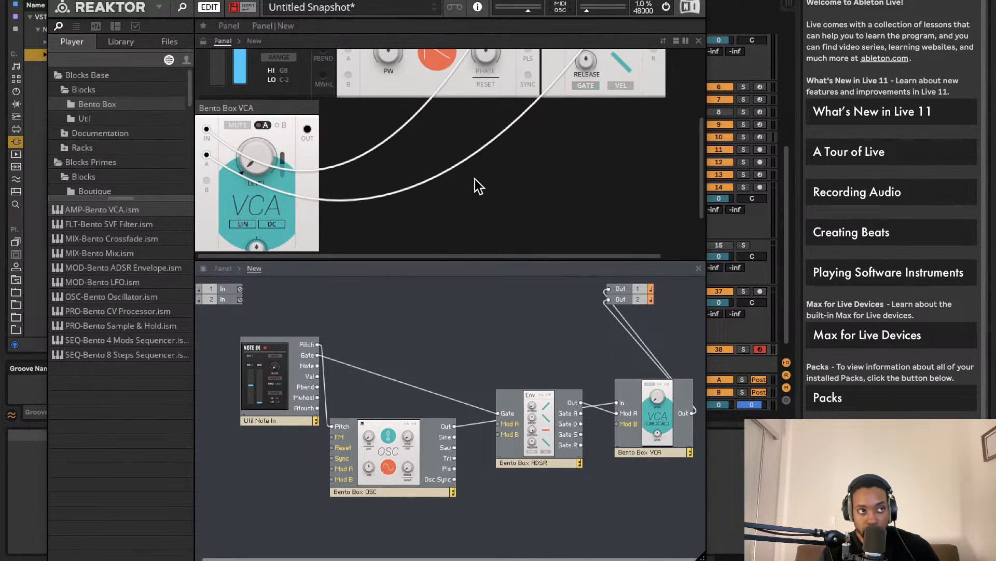
scroll(475, 178, up, 2)
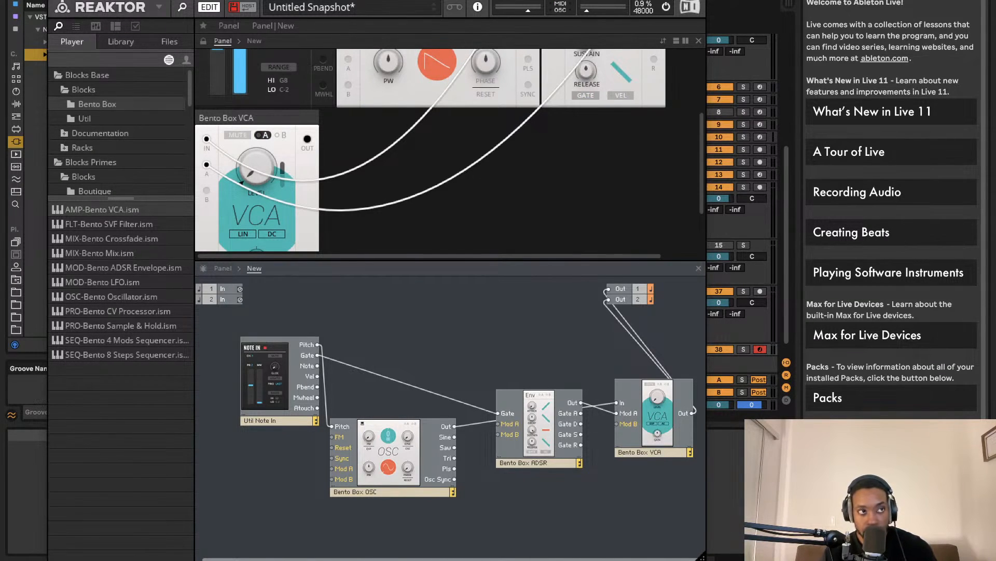
scroll(710, 218, up, 1)
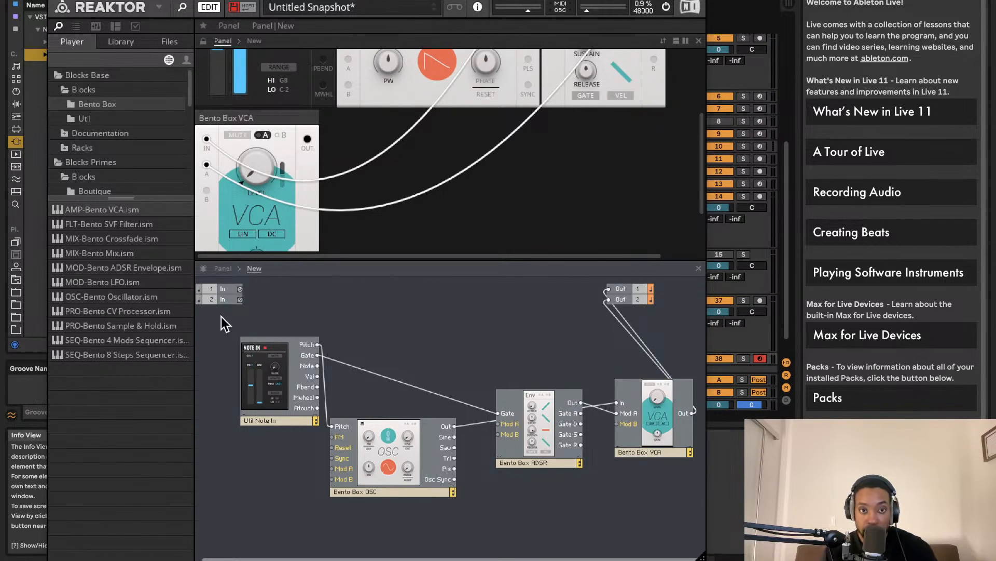
drag(344, 261, 331, 429)
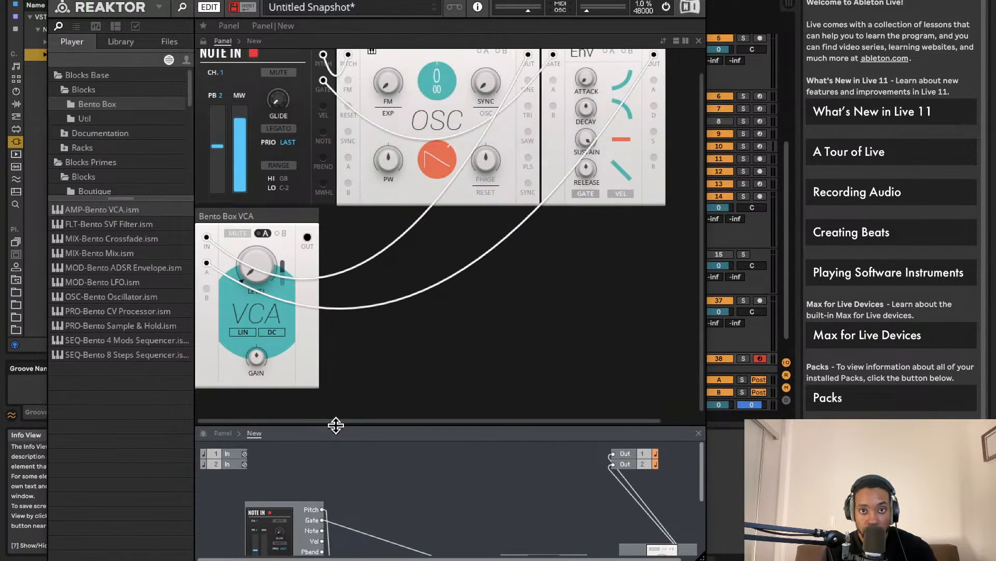
mouse_move(584, 87)
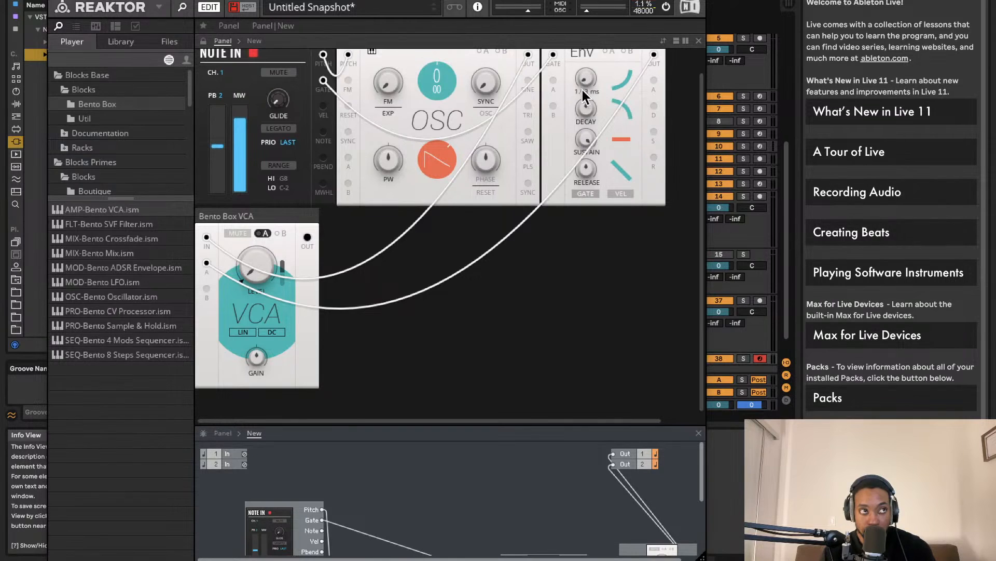
scroll(588, 108, right, 1)
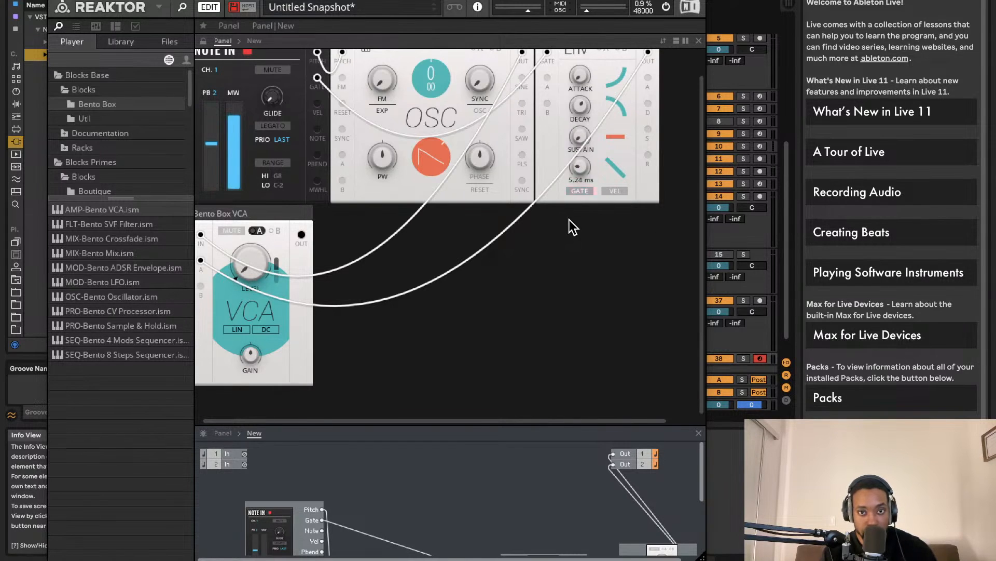
drag(583, 167, 588, 176)
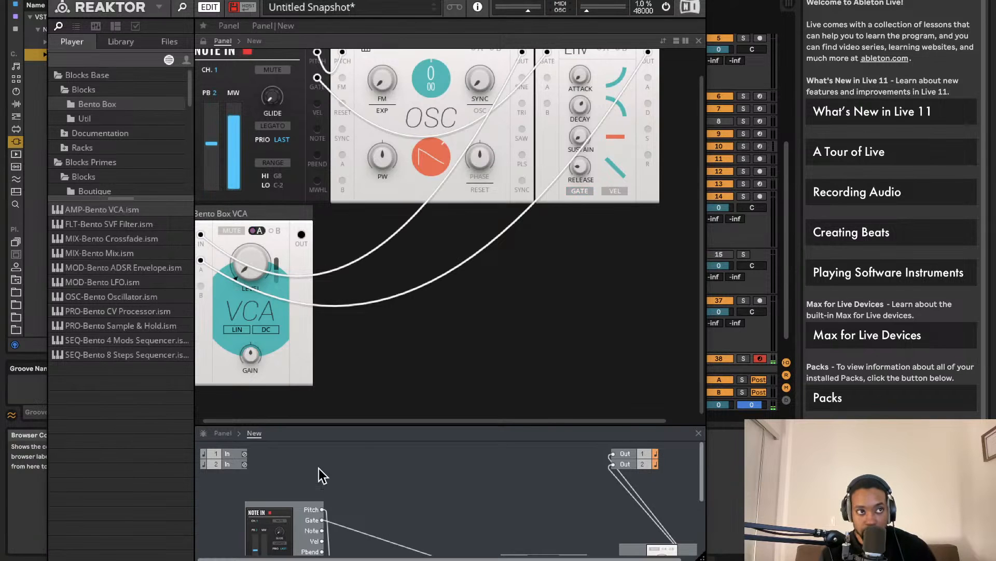
Step: Enlarge the structure view, add the Bento SVF Filter block above the VCA, and move the ADSR envelope above the oscillator
drag(369, 428, 315, 244)
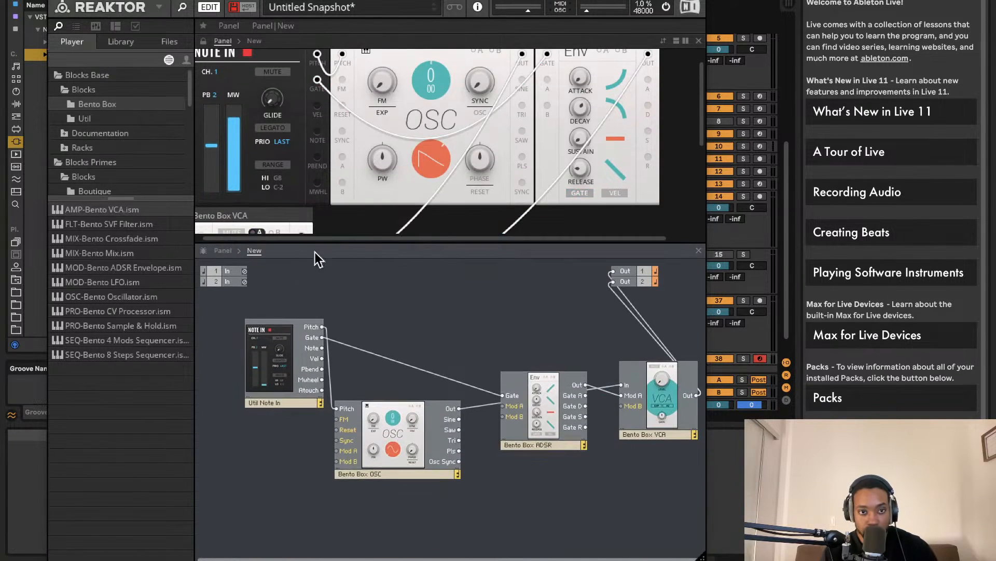
drag(119, 223, 537, 315)
drag(546, 410, 422, 347)
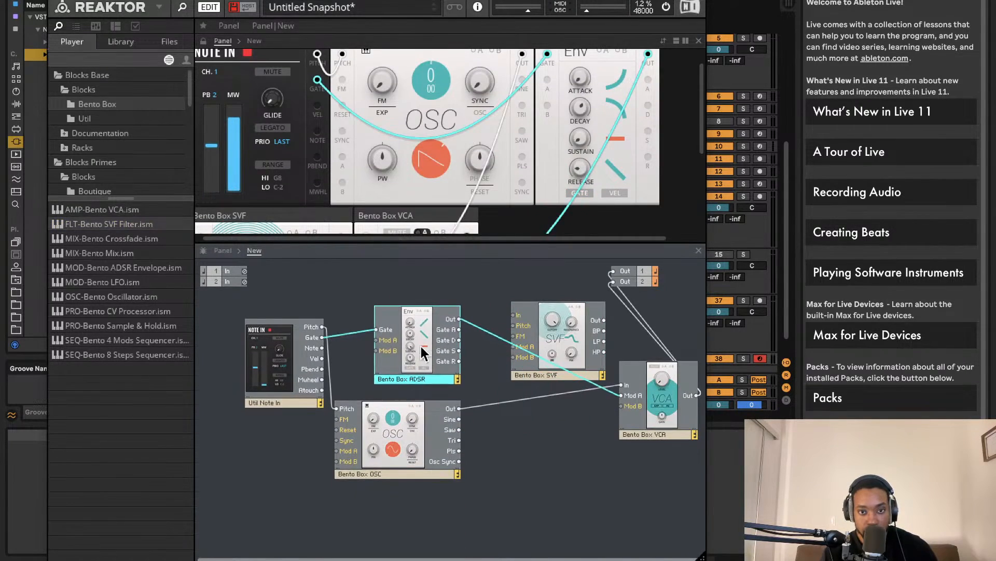
Step: Connect the oscillator's Out to the SVF filter's In and the filter's Out to the VCA's In
drag(514, 316, 459, 409)
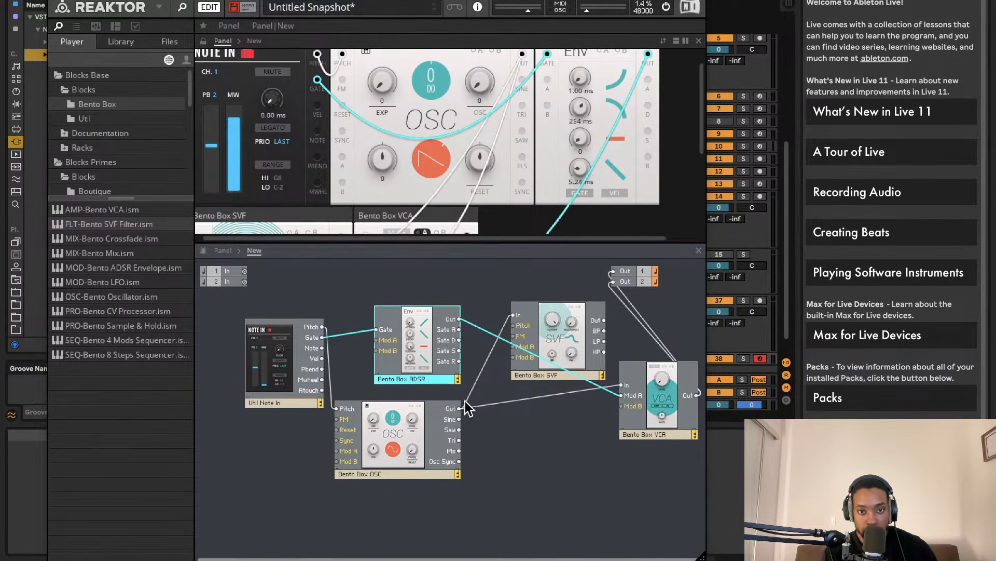
drag(597, 321, 623, 386)
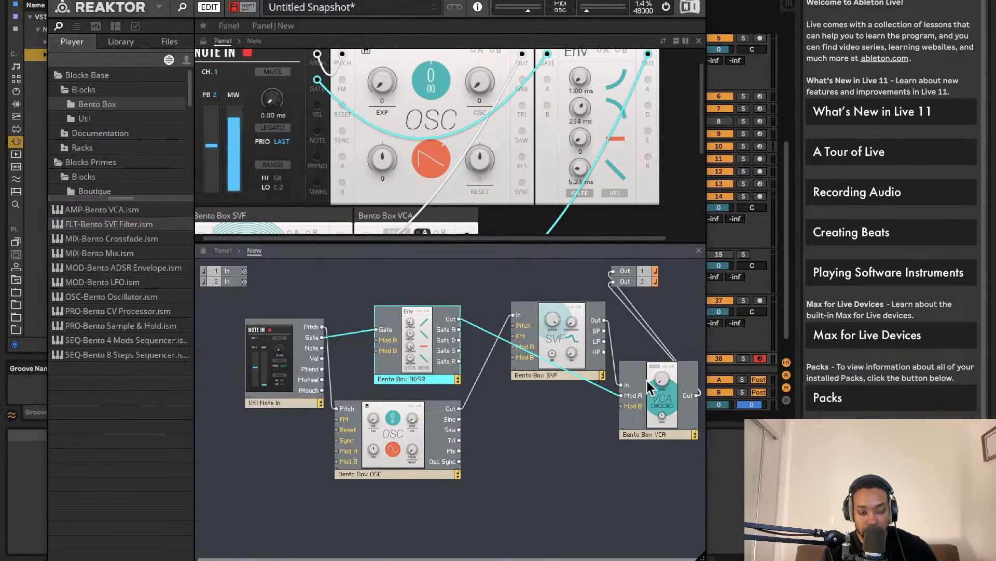
Step: Try different cutoff settings on the SVF filter and switch its response from low-pass to band-pass
scroll(410, 198, down, 6)
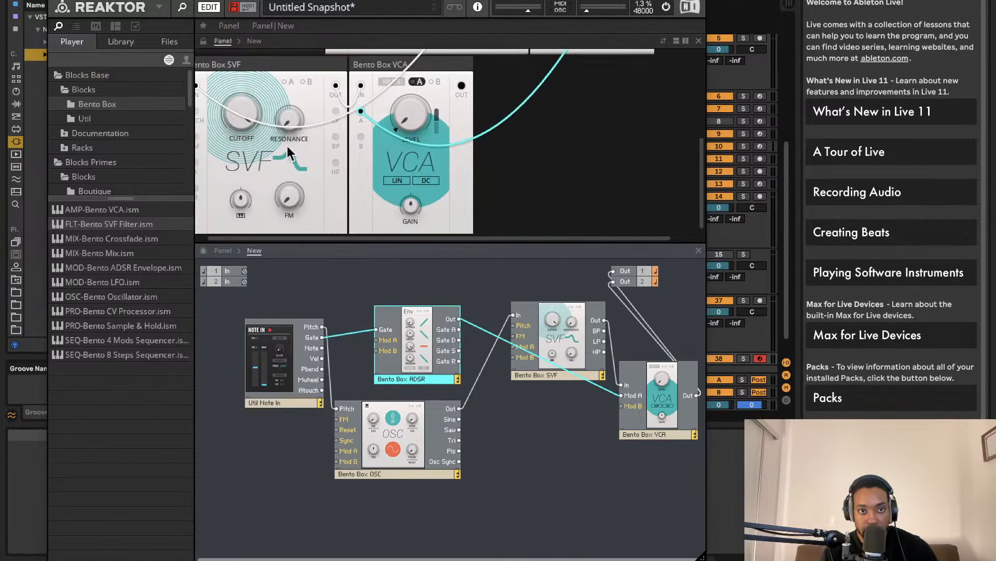
drag(227, 107, 220, 214)
scroll(220, 214, down, 1)
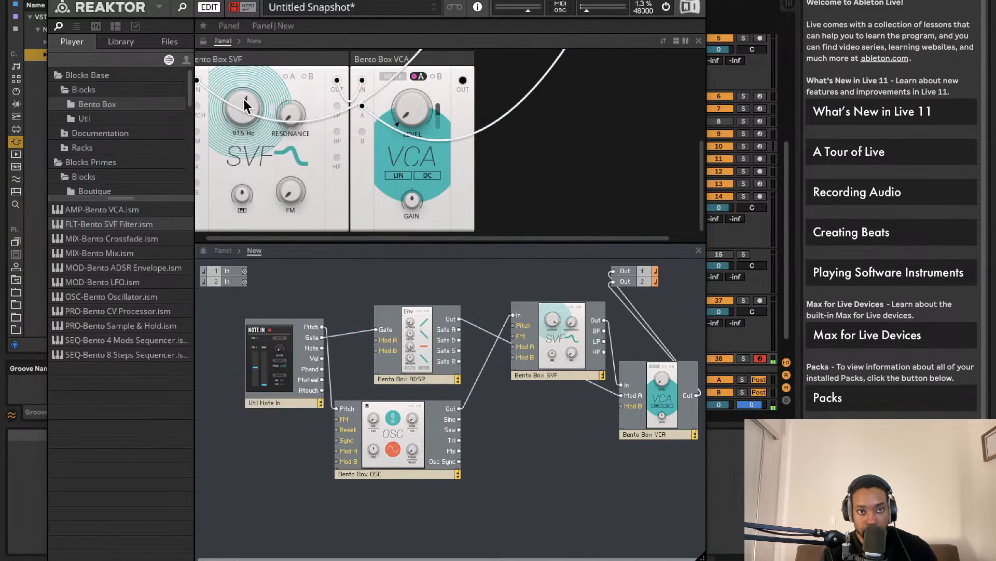
drag(244, 79, 244, 67)
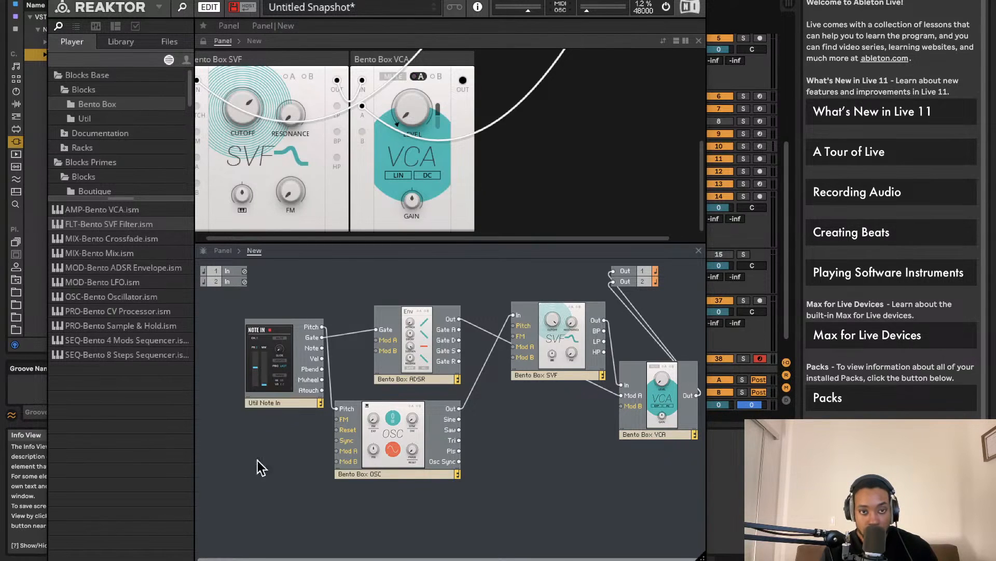
click(284, 160)
click(289, 159)
click(289, 158)
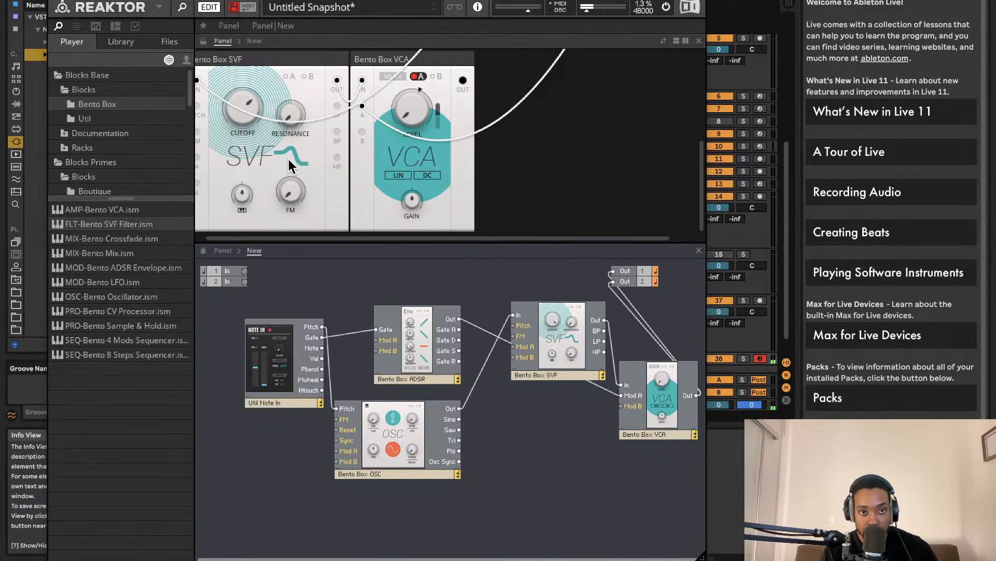
click(290, 158)
Step: Sweep the SVF filter's cutoff down to about 381 Hz and adjust the main output level
drag(232, 111, 262, 188)
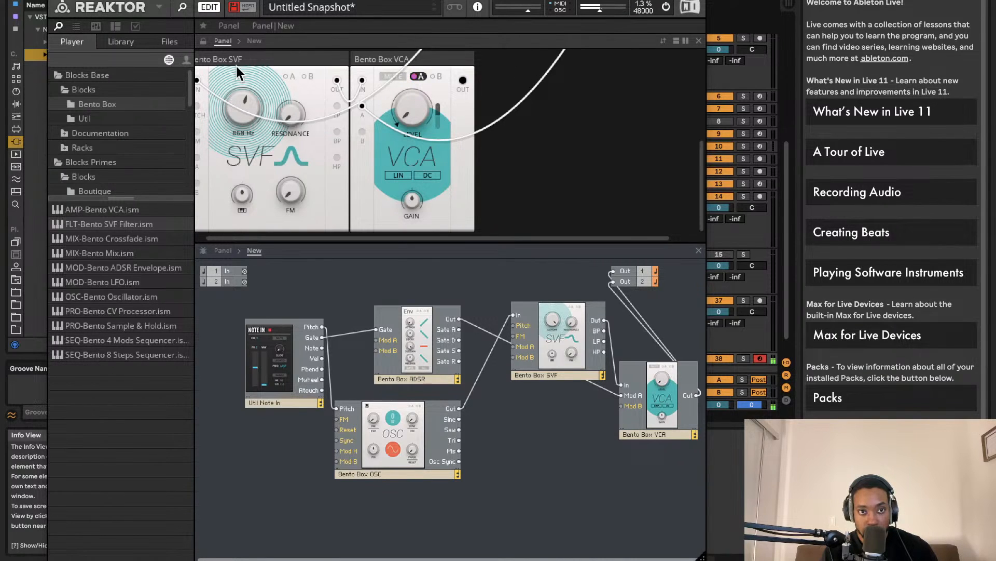
drag(236, 66, 237, 55)
mouse_move(604, 6)
mouse_down()
mouse_move(614, 6)
mouse_move(601, 16)
mouse_up()
drag(243, 112, 247, 177)
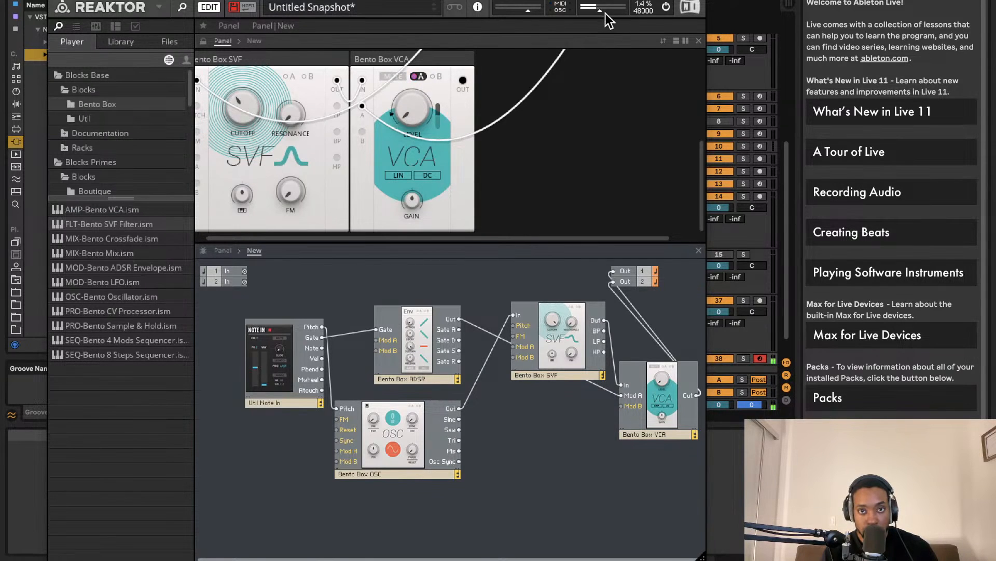
mouse_move(605, 13)
mouse_down()
mouse_move(583, 16)
mouse_move(601, 11)
mouse_up()
drag(253, 100, 269, 114)
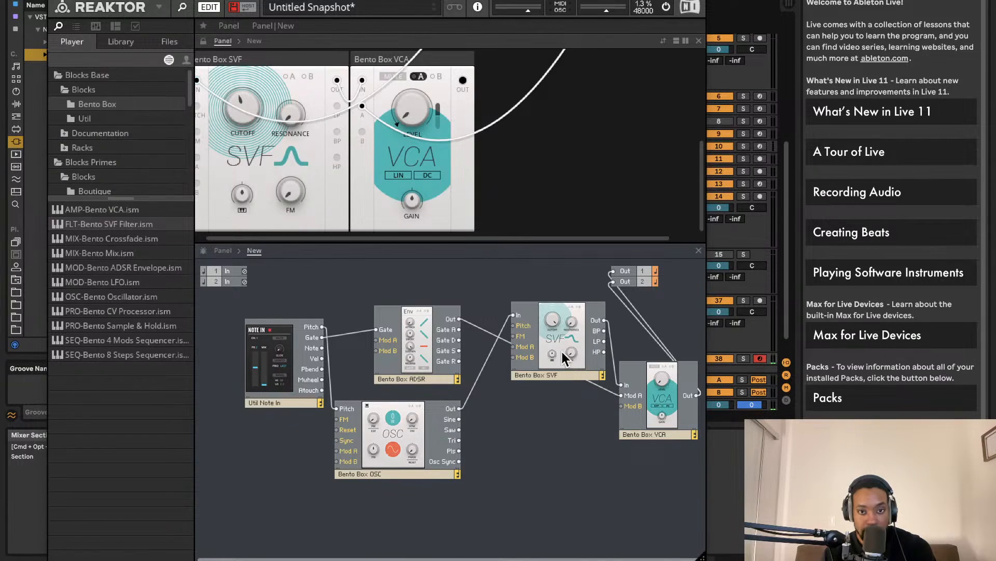
Step: Connect the ADSR envelope's Out to the SVF filter's Mod A, set cutoff modulation from source A, and lower the base cutoff
drag(557, 340, 460, 319)
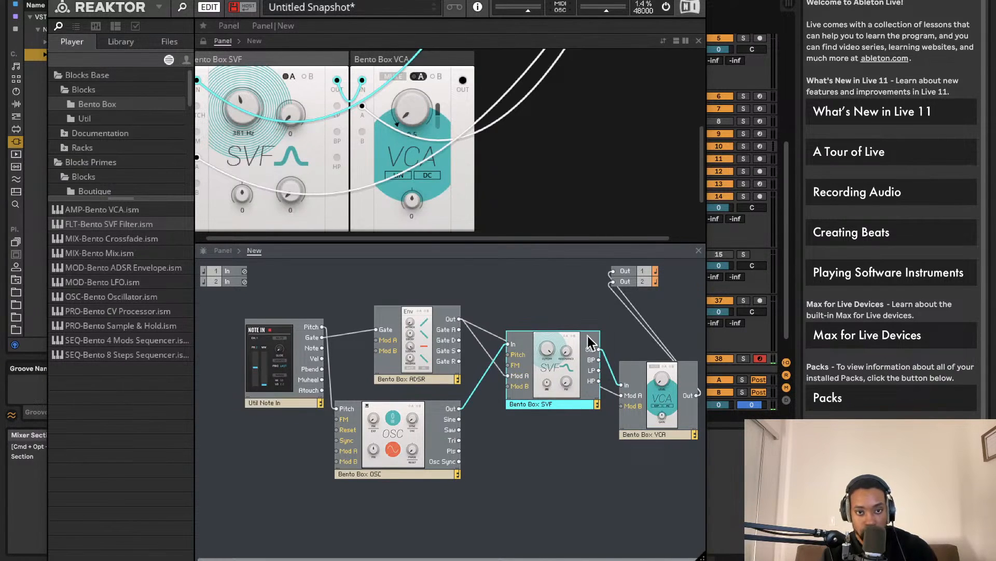
click(286, 77)
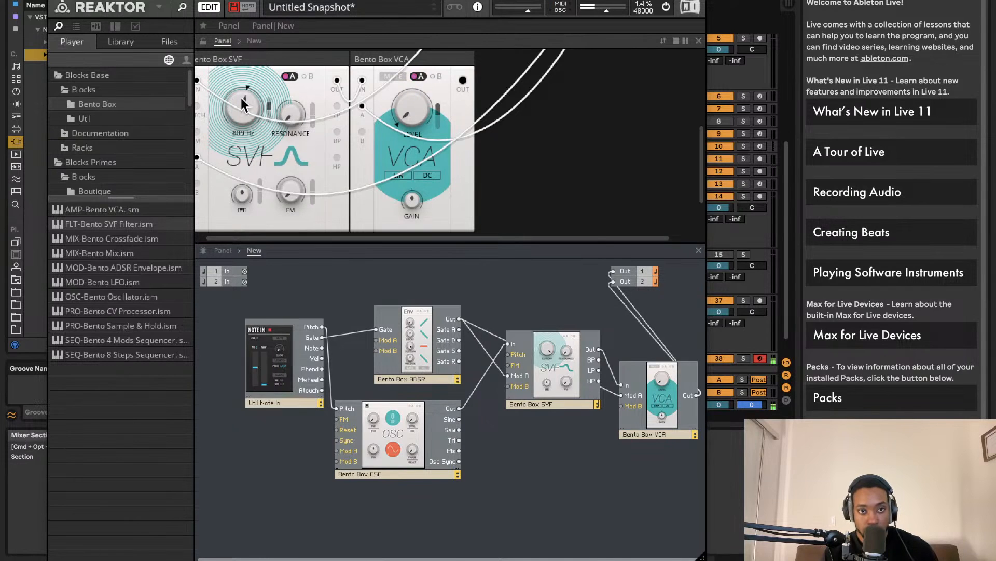
drag(241, 97, 237, 154)
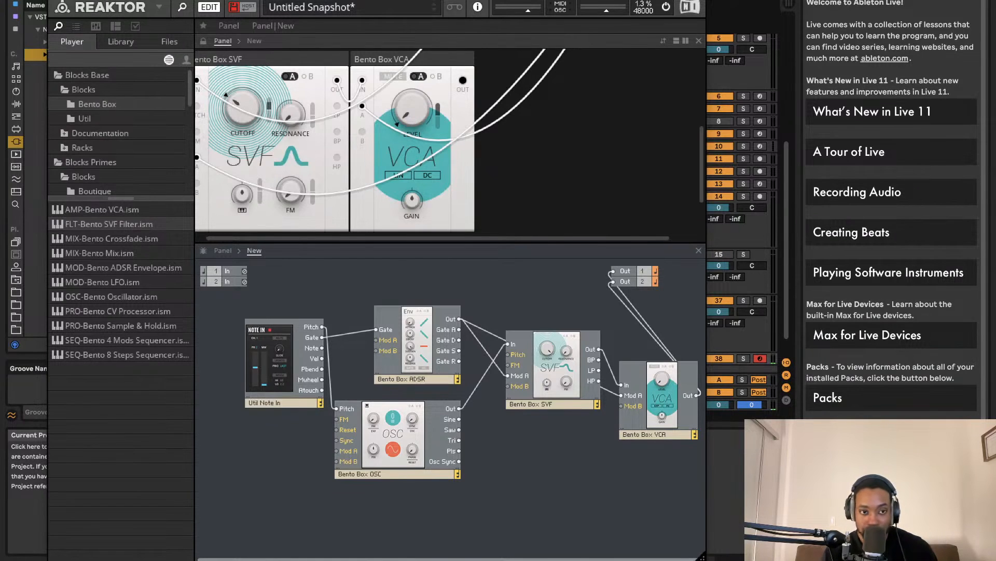
Step: Look through the Bento Box, Util, Documentation and Racks folders of Blocks Base for another block to add
click(112, 119)
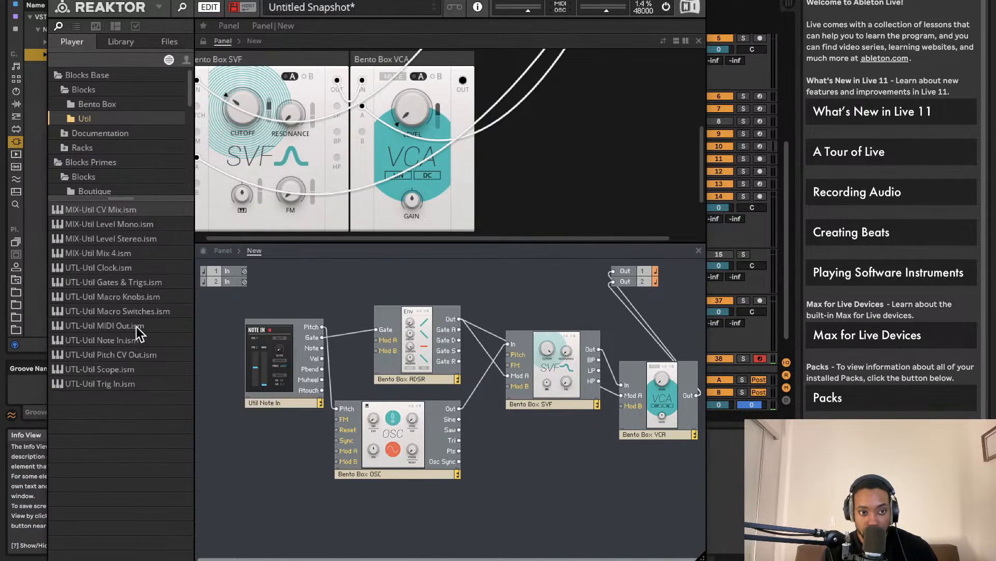
click(93, 138)
click(89, 144)
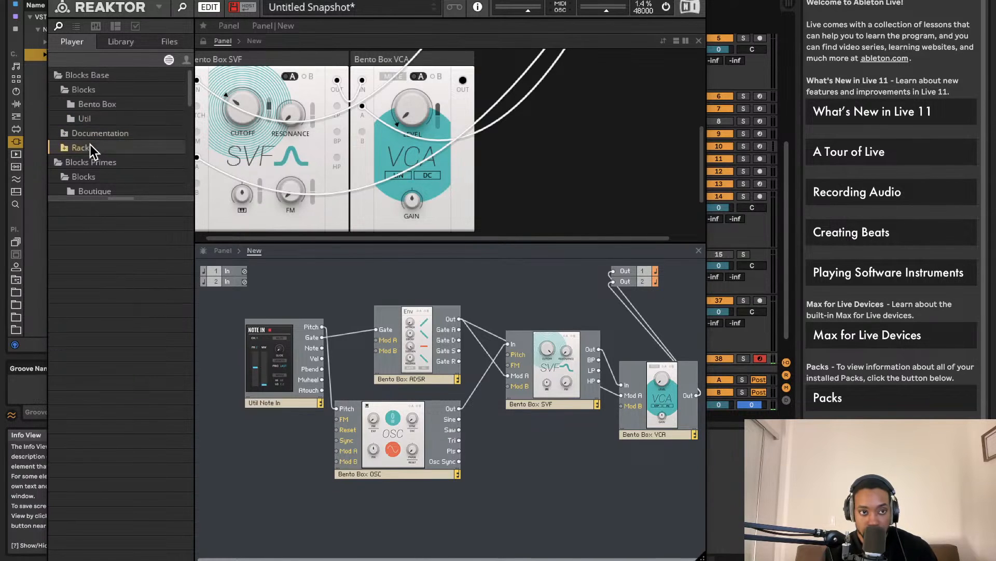
click(70, 158)
click(71, 118)
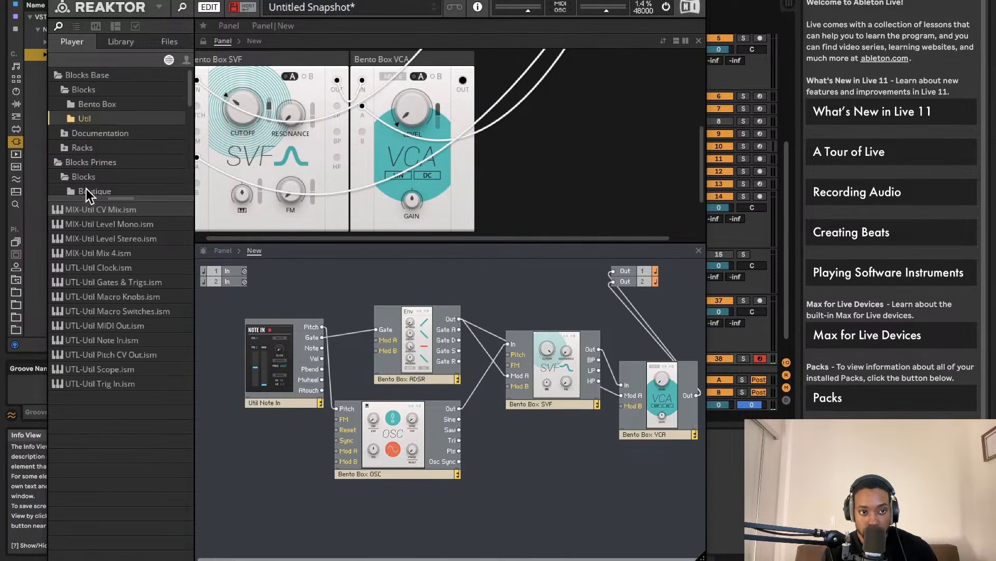
click(86, 104)
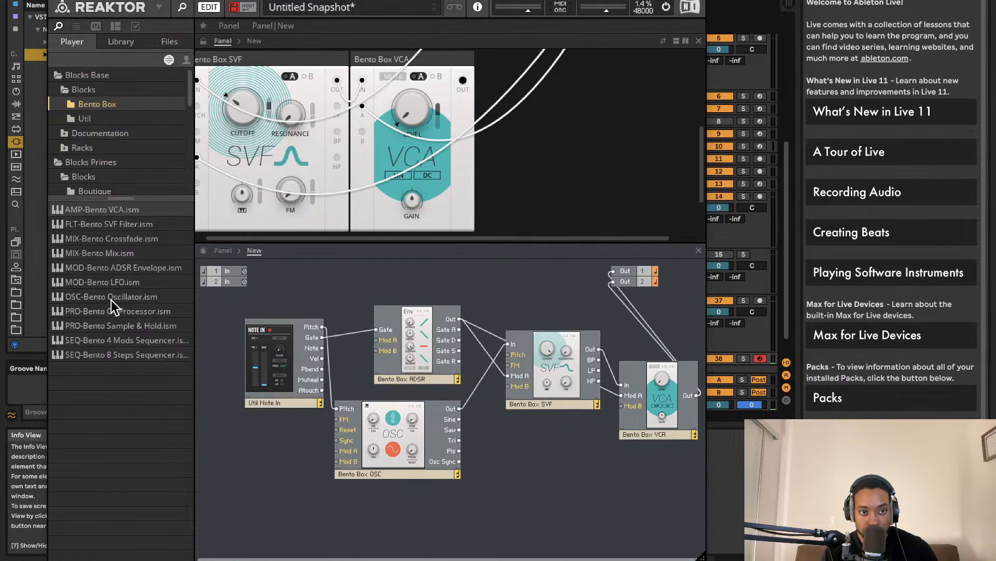
click(96, 119)
click(94, 128)
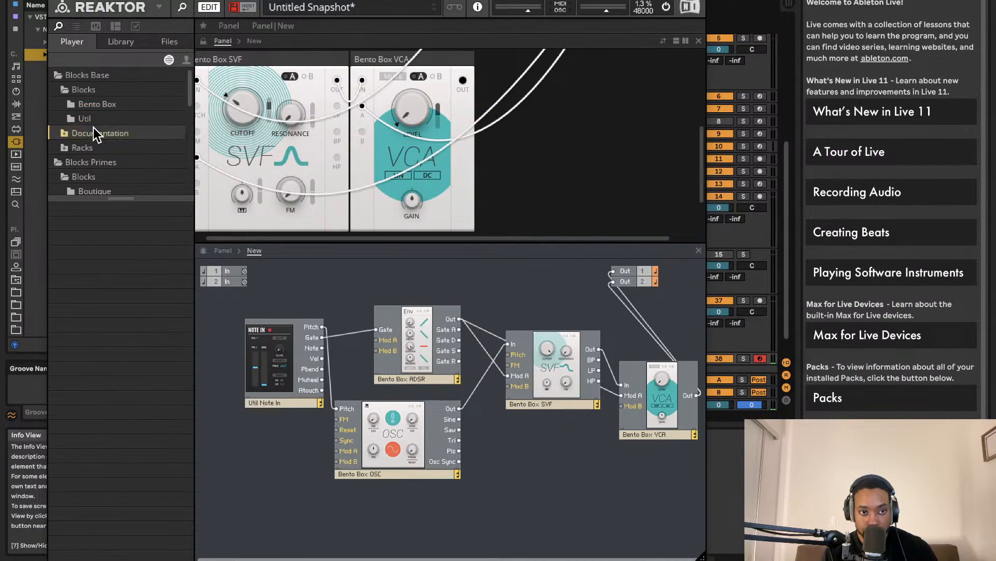
click(89, 145)
click(70, 158)
click(64, 148)
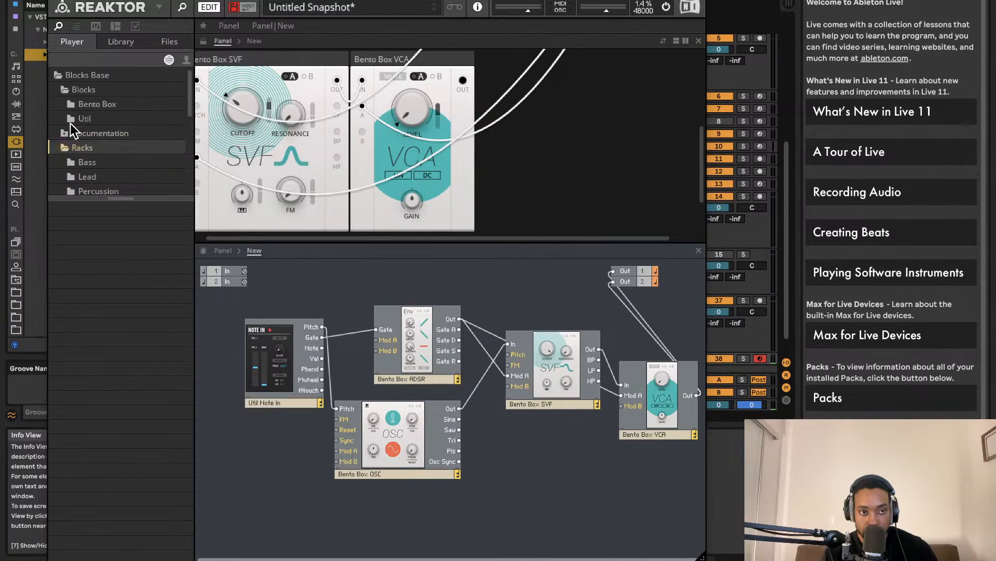
click(70, 120)
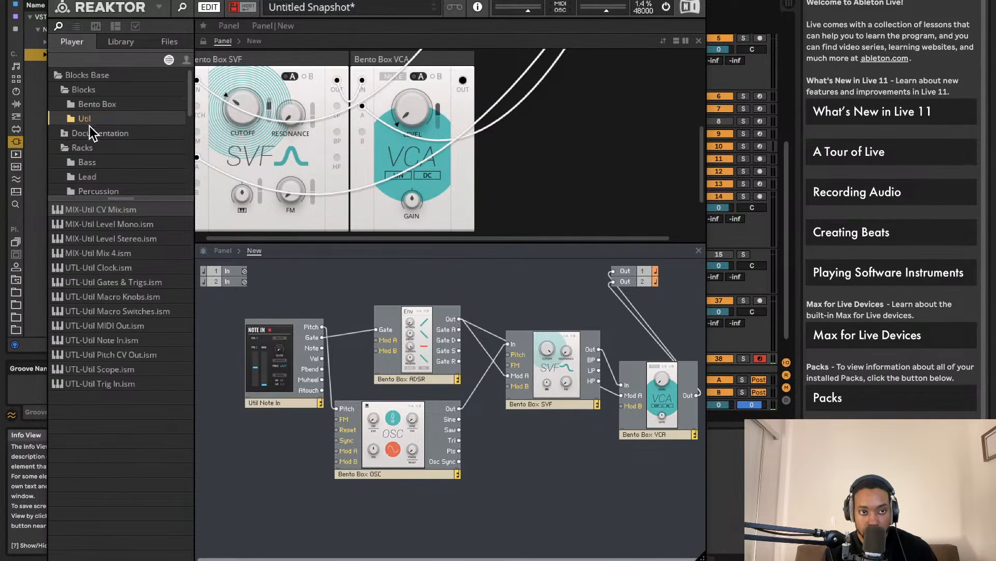
key(Up)
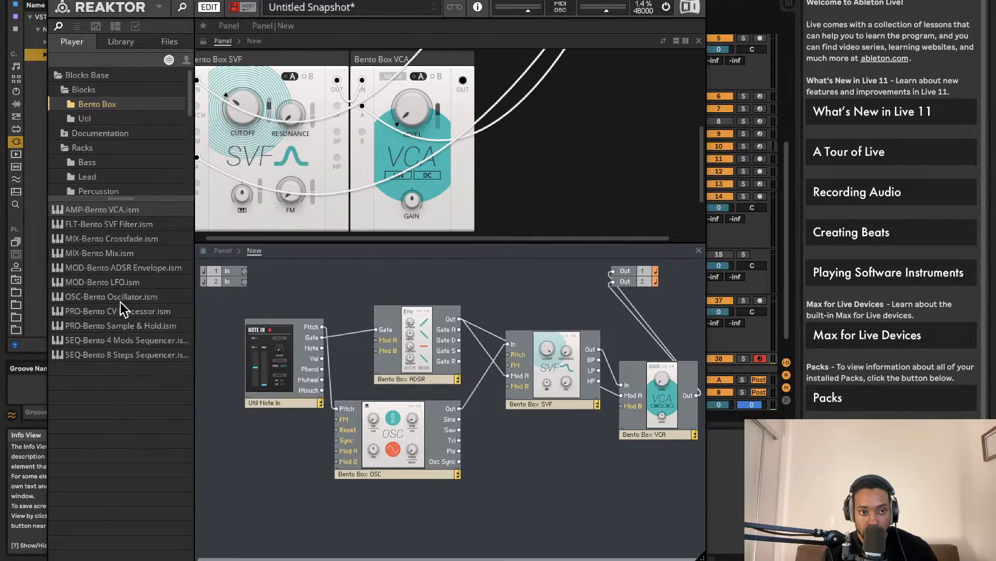
click(98, 120)
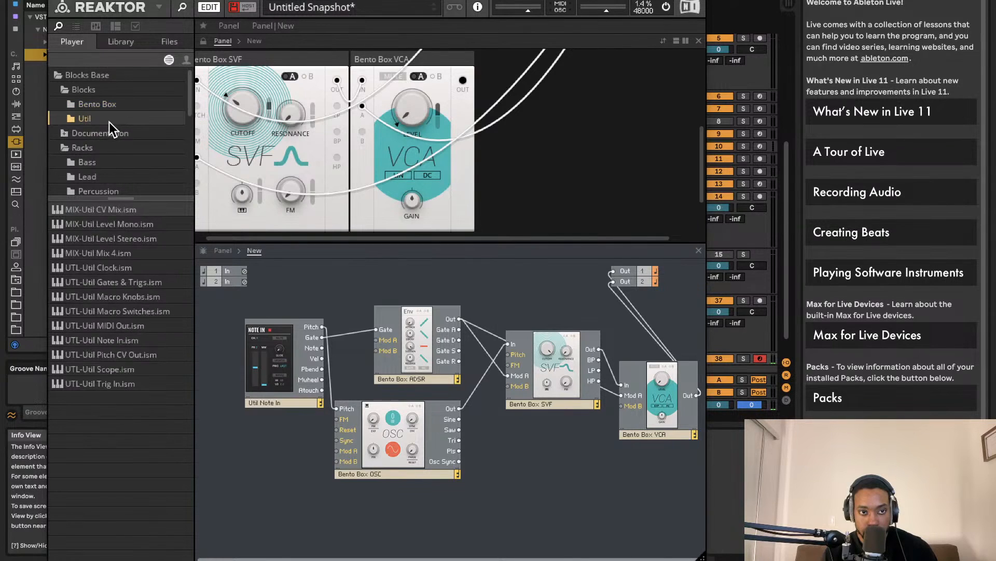
click(94, 161)
click(96, 179)
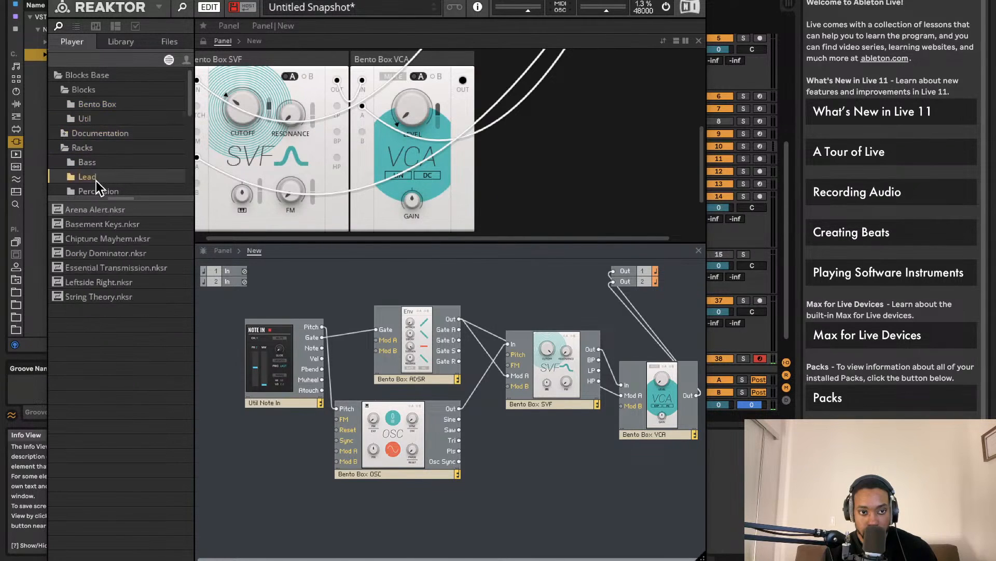
click(98, 119)
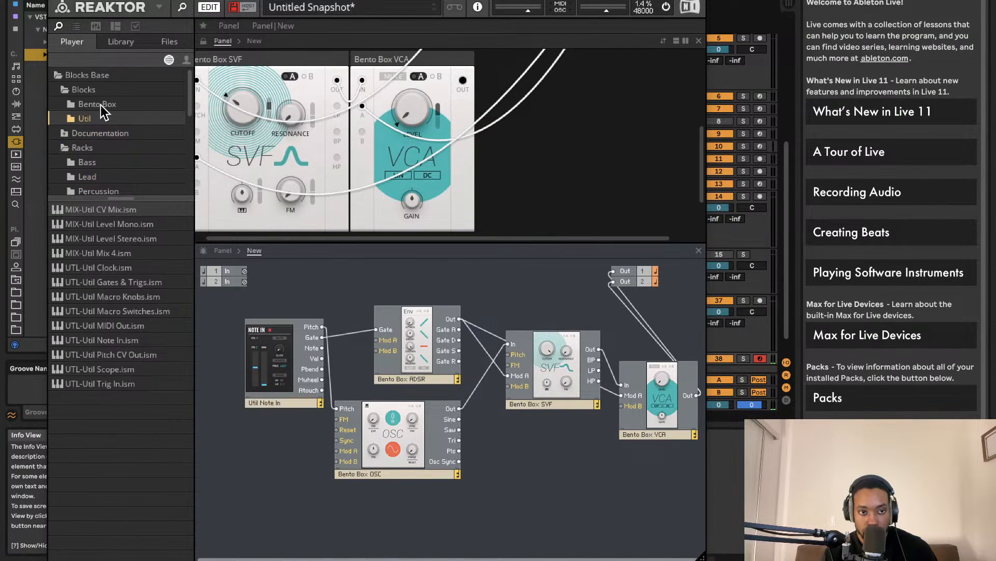
click(101, 105)
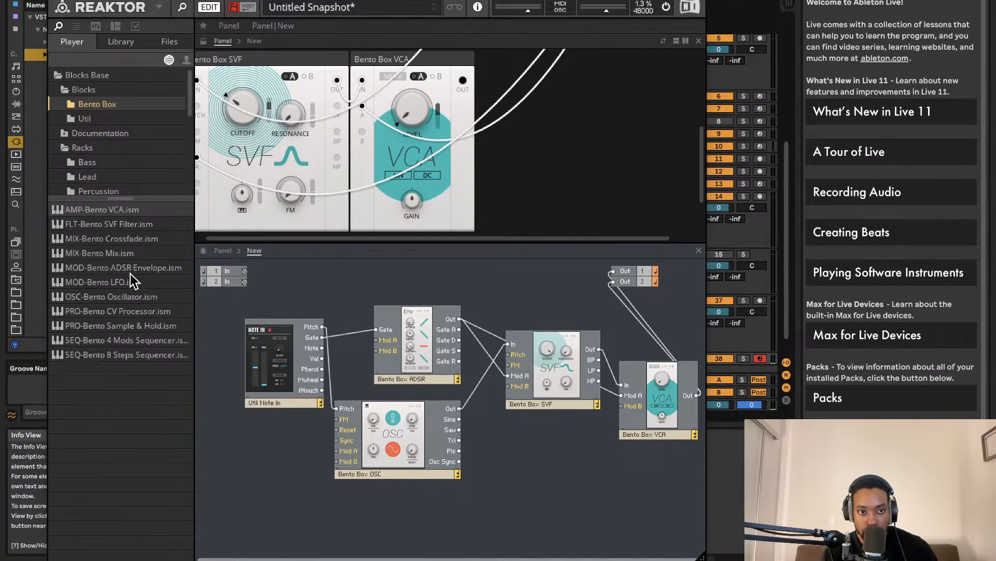
click(99, 118)
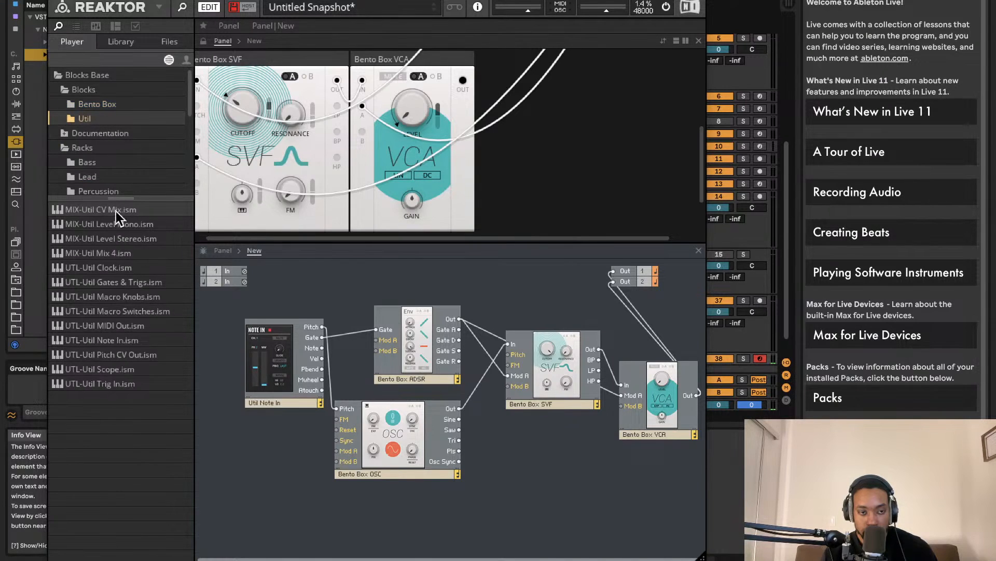
click(96, 134)
click(93, 148)
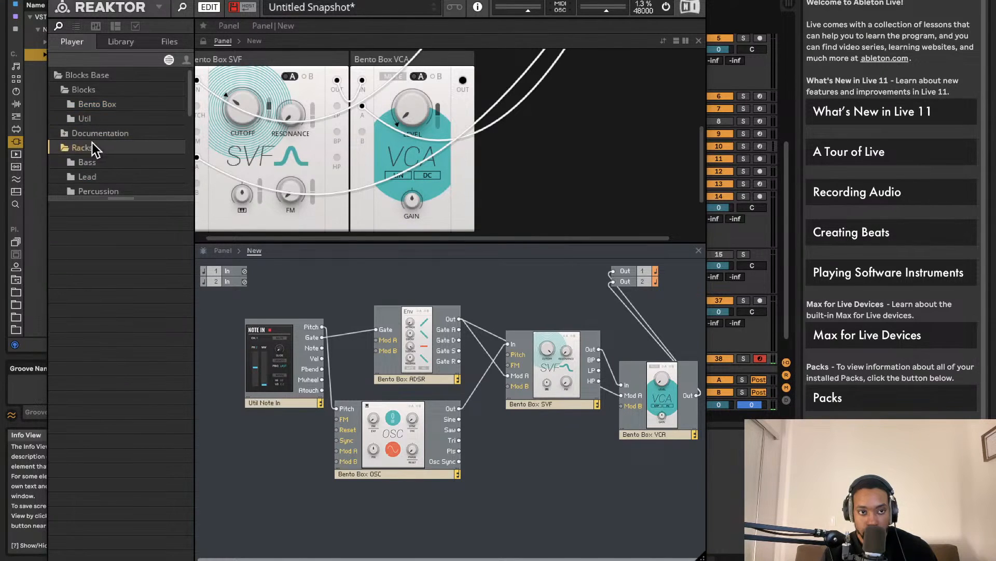
click(85, 162)
click(91, 178)
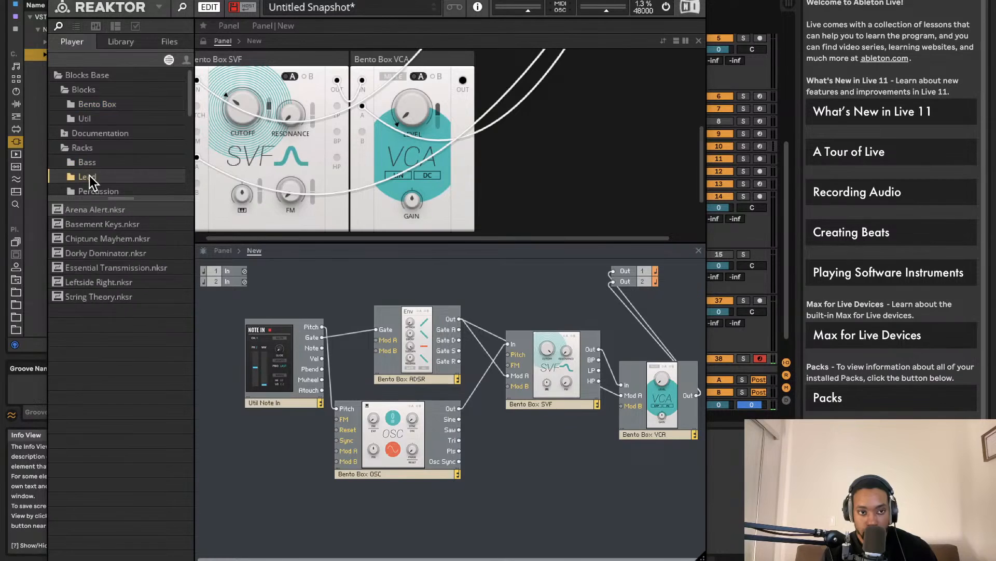
click(94, 147)
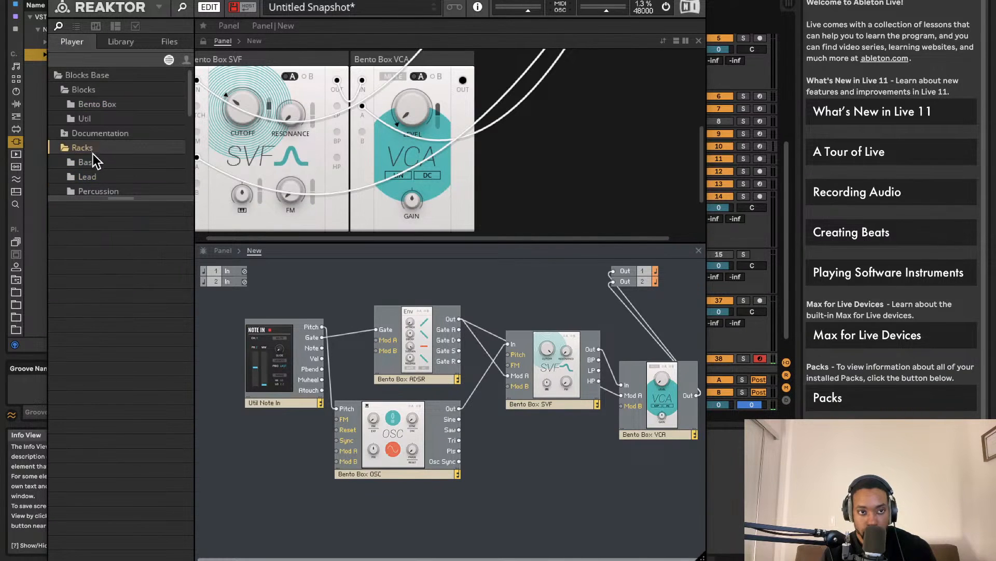
click(94, 161)
click(96, 119)
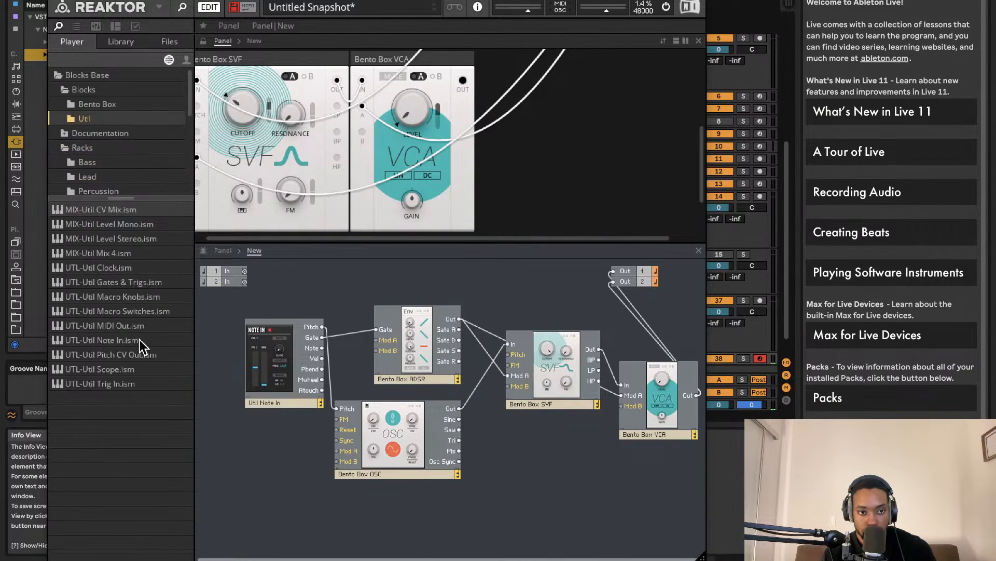
click(97, 103)
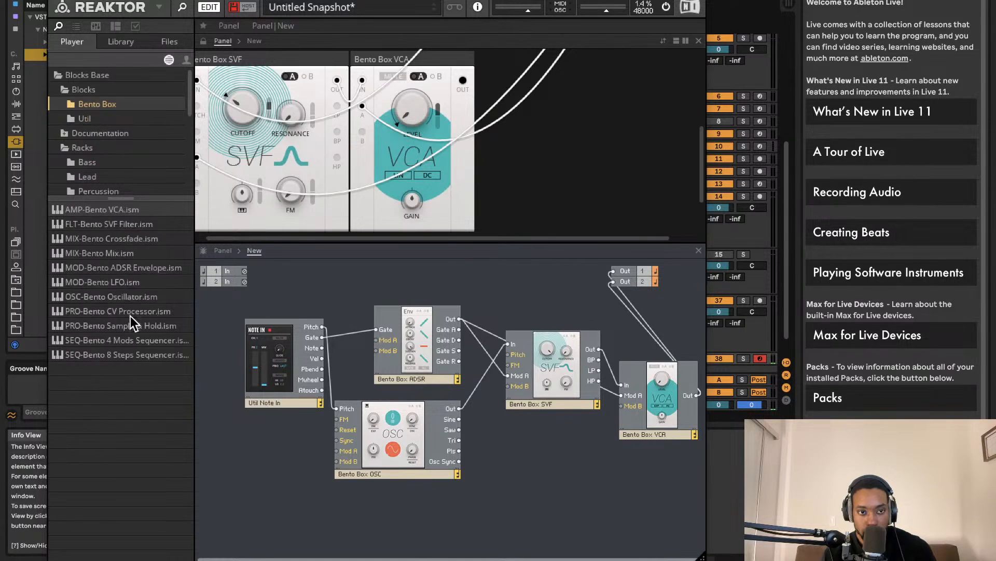
click(85, 119)
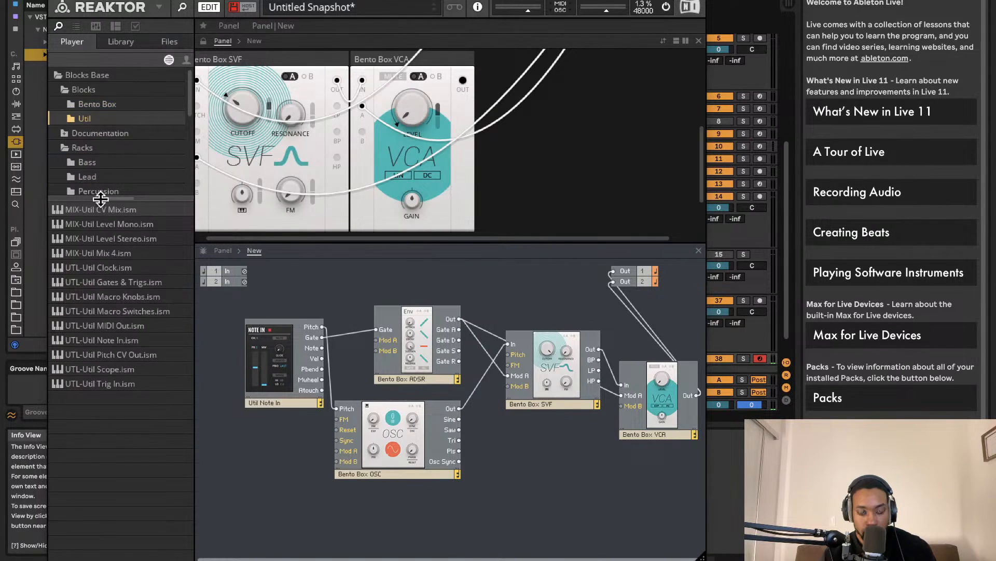
Step: Find the Rounds folder under Blocks Primes and add the Rounds Reverb block to the structure
scroll(108, 129, down, 3)
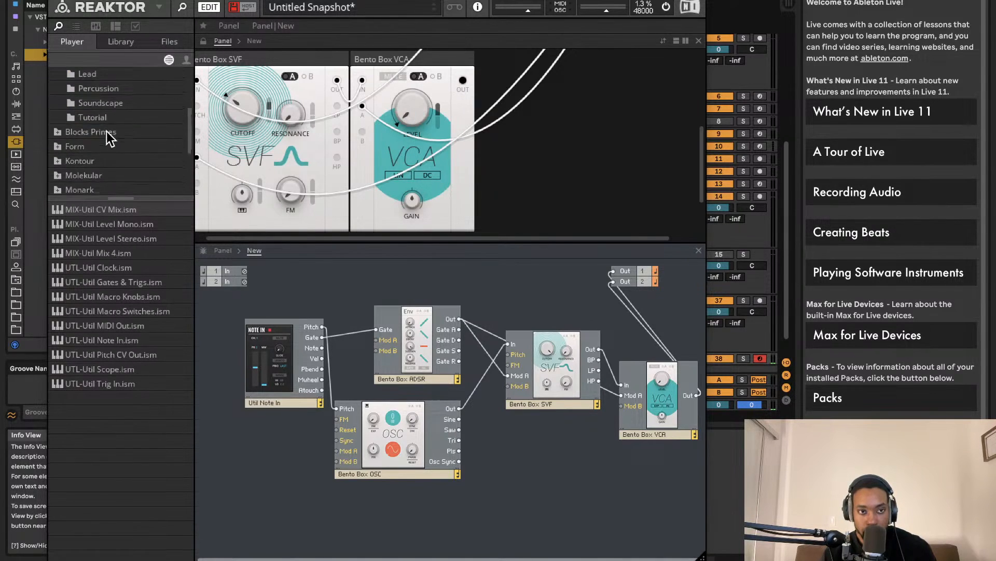
click(63, 99)
click(65, 104)
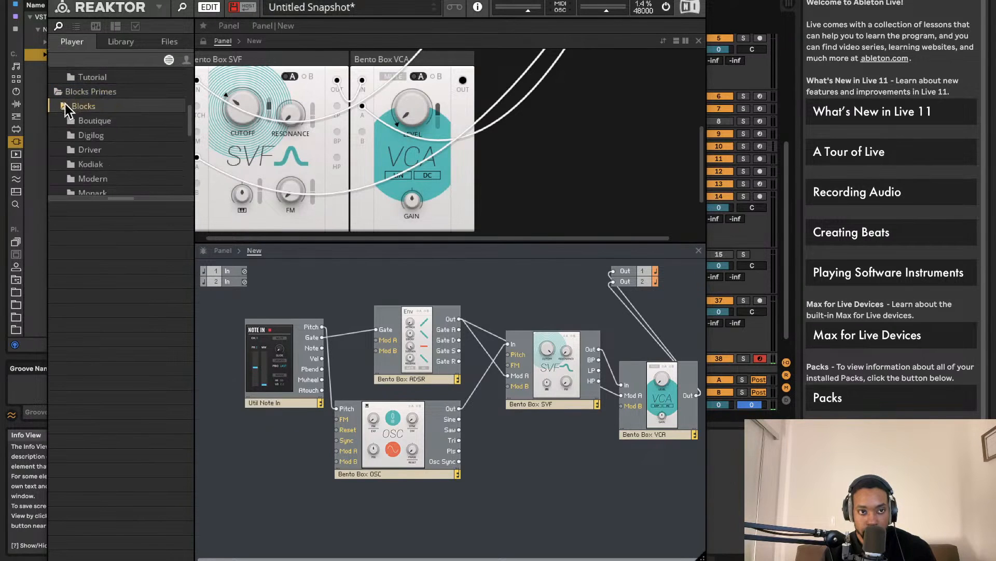
scroll(103, 165, down, 2)
click(101, 164)
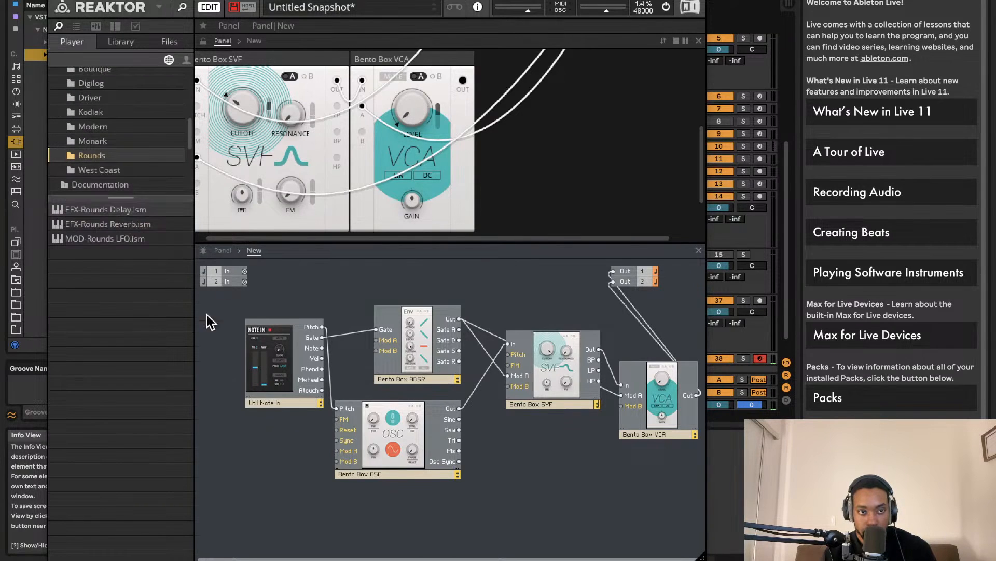
drag(136, 223, 624, 395)
Step: Connect the VCA's Out to In L and In R of the Rounds Reverb block
scroll(615, 356, right, 1)
click(626, 388)
scroll(623, 400, right, 2)
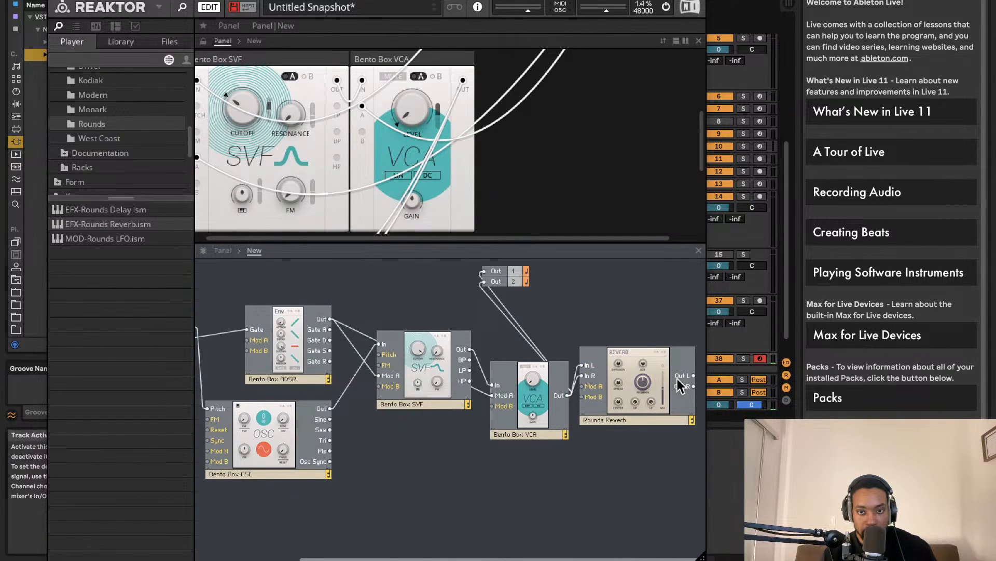
Step: Connect the Rounds Reverb's Out L and Out R to Out 1 and Out 2, and raise the reverb's Mix slightly
drag(693, 375, 482, 281)
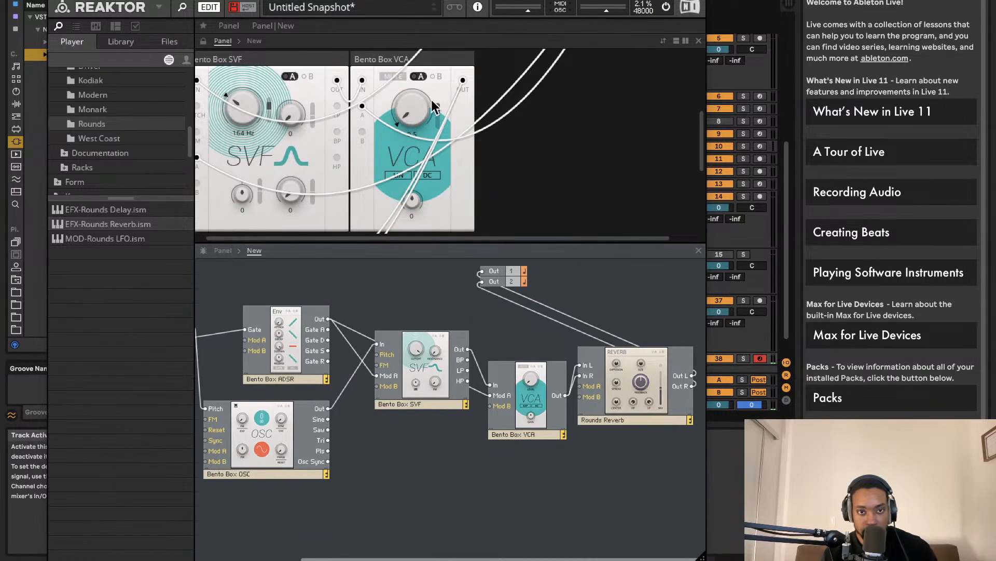
scroll(411, 109, right, 5)
drag(300, 151, 282, 215)
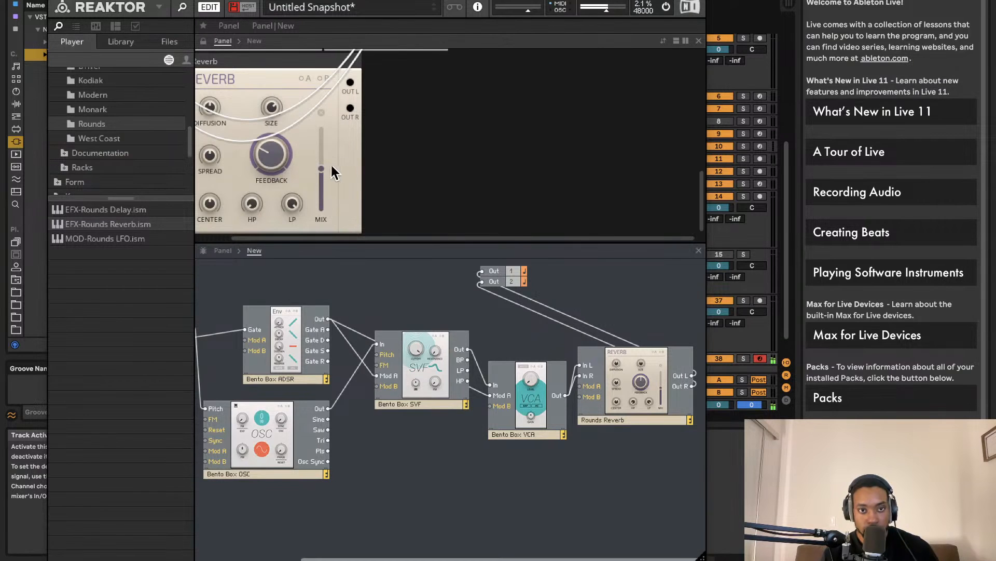
drag(322, 166, 322, 126)
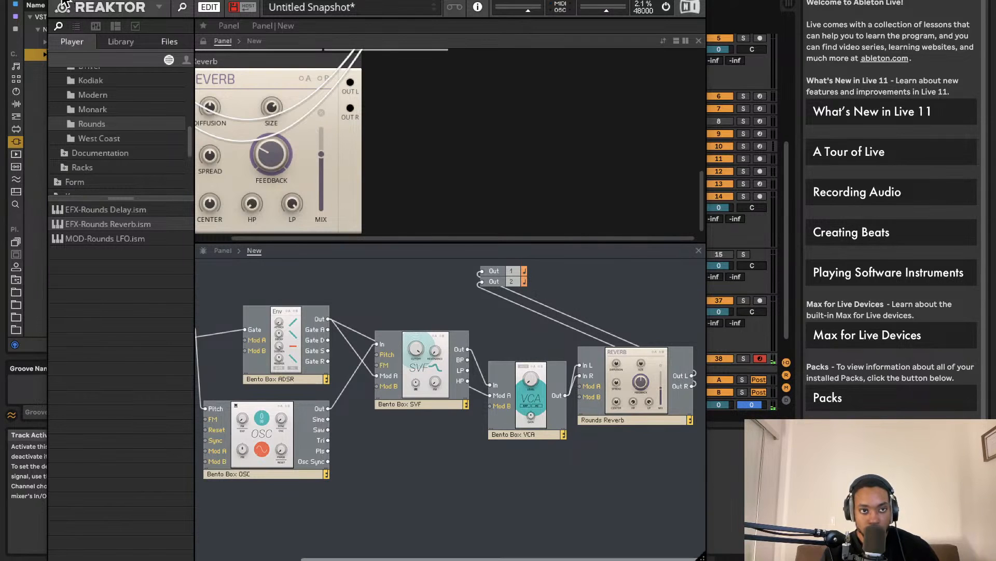
Step: Return to Ableton Live, capture the notes just played as a MIDI clip on the Reaktor 6 track, and unfold the track
click(55, 0)
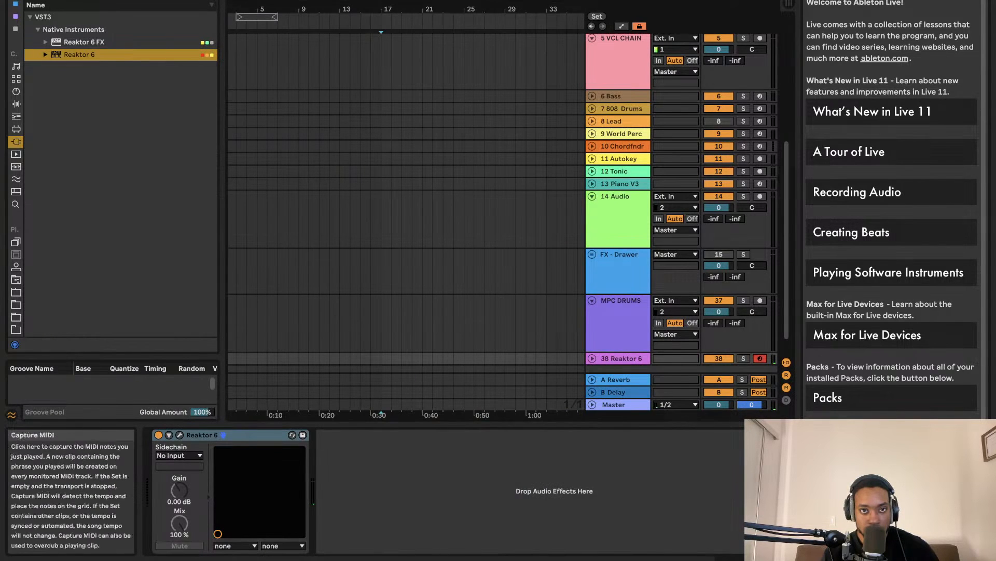
click(462, 0)
key(space)
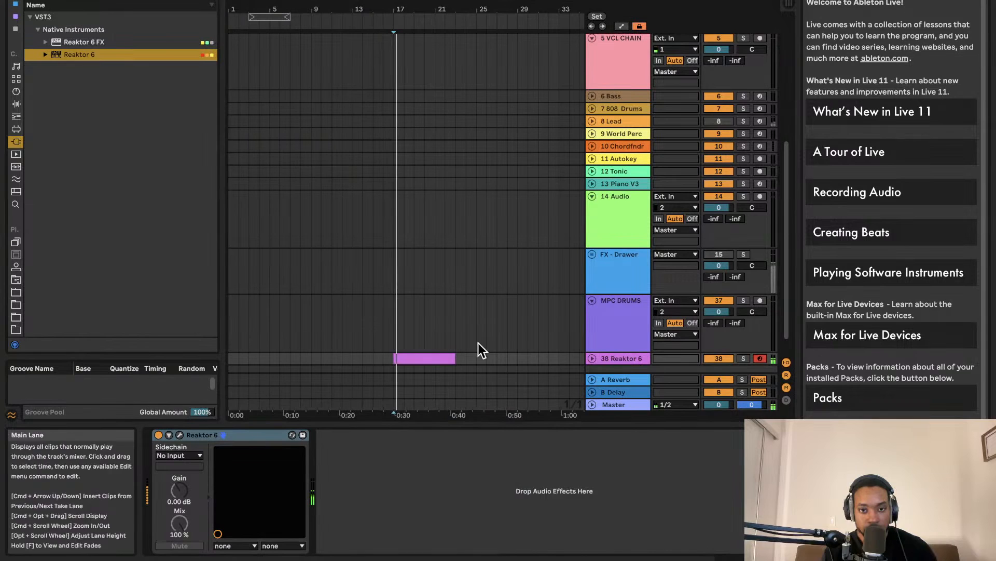
click(592, 358)
scroll(494, 360, down, 3)
scroll(399, 329, up, 3)
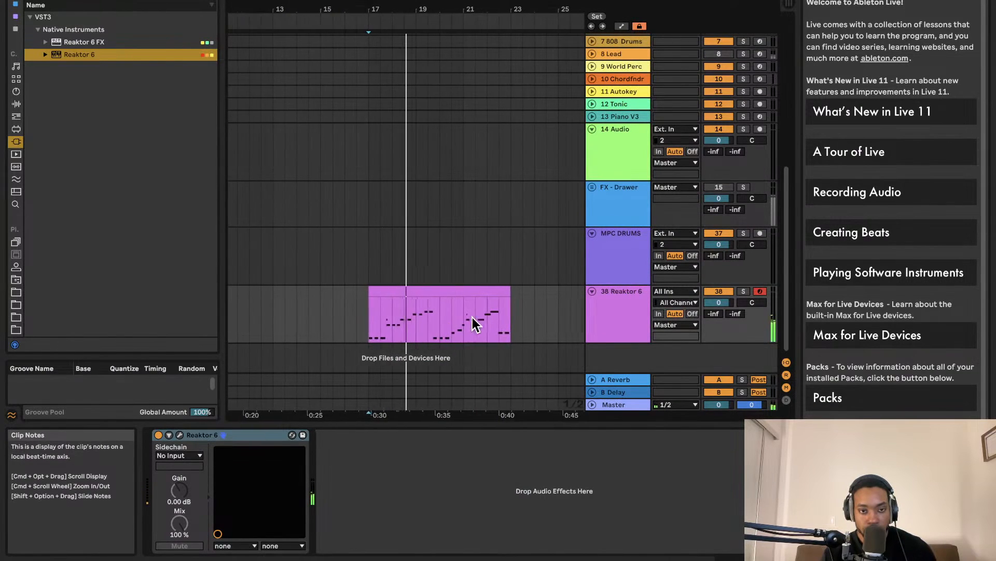
scroll(471, 308, up, 3)
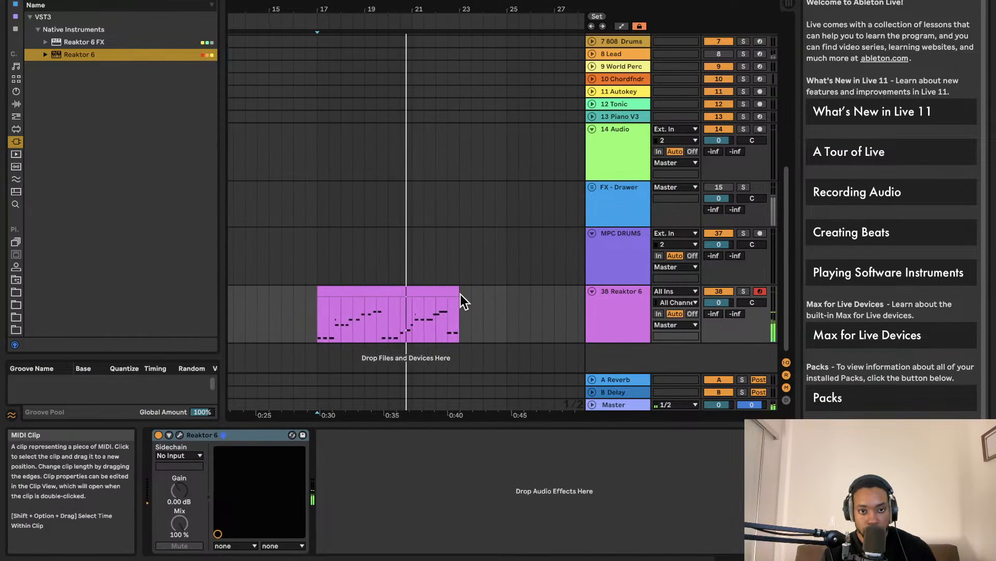
scroll(409, 322, up, 3)
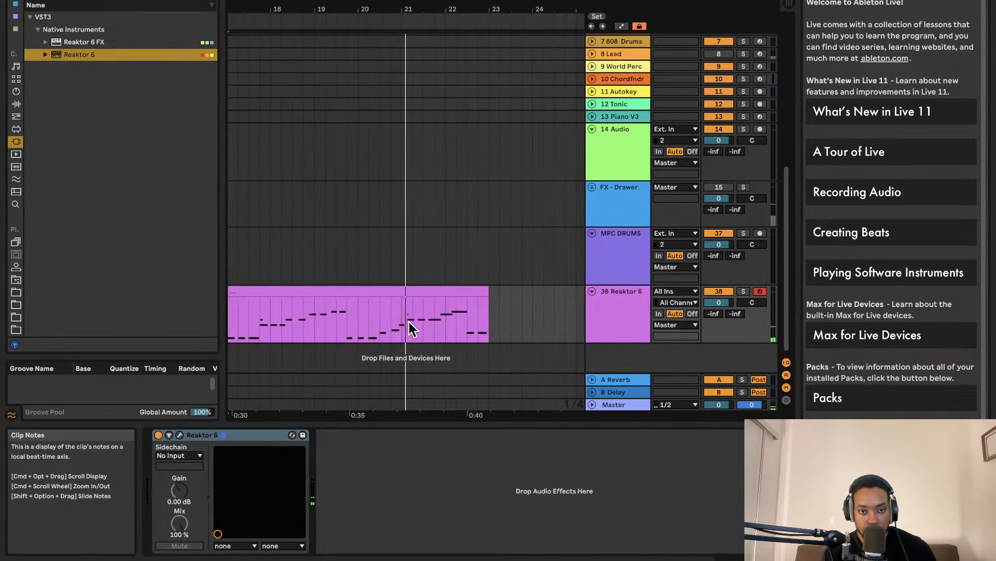
Step: Play the captured Reaktor 6 clip from several points around bars 17 and 18 to check how it sounds
drag(403, 324, 257, 322)
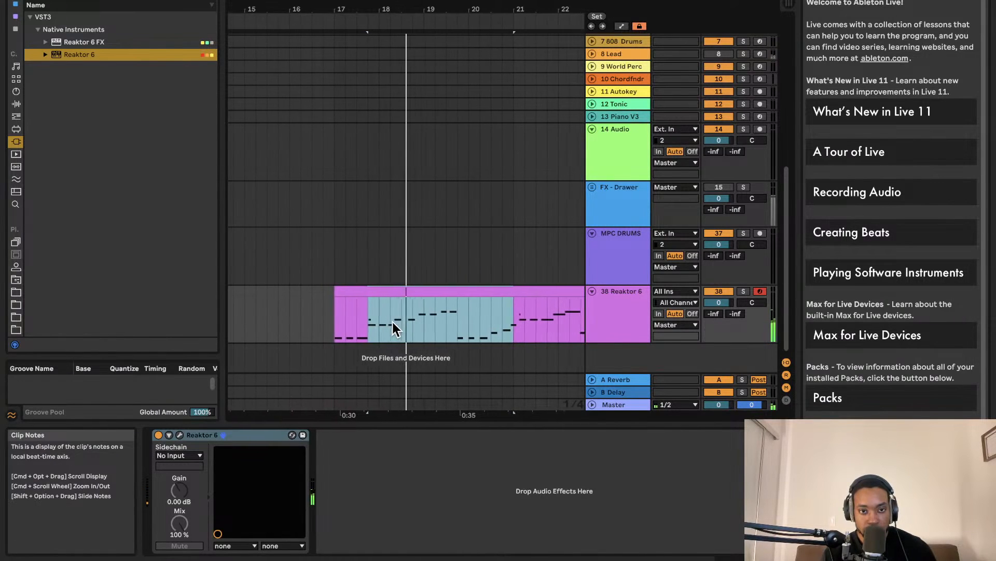
click(374, 330)
key(space)
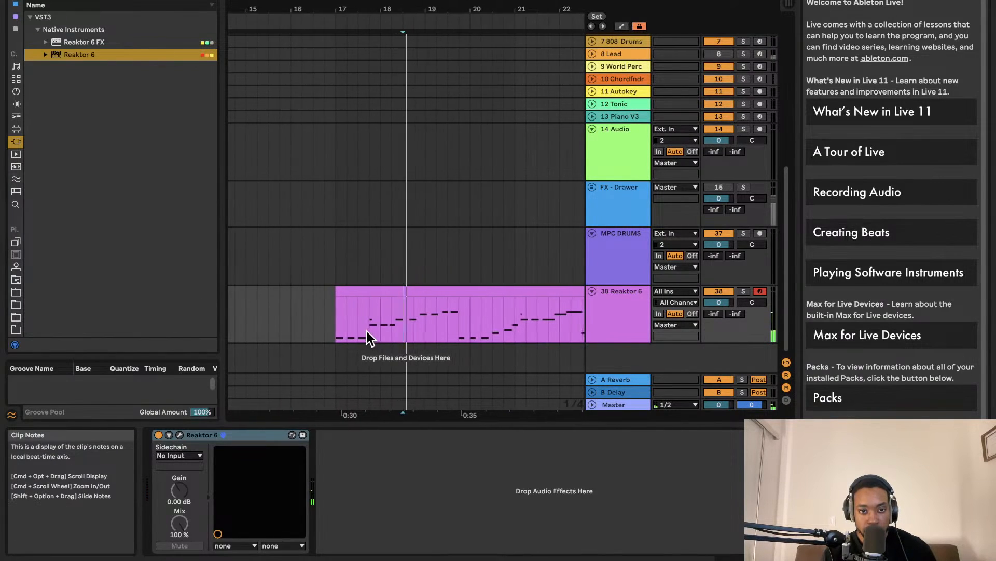
click(374, 331)
key(space)
key(space)
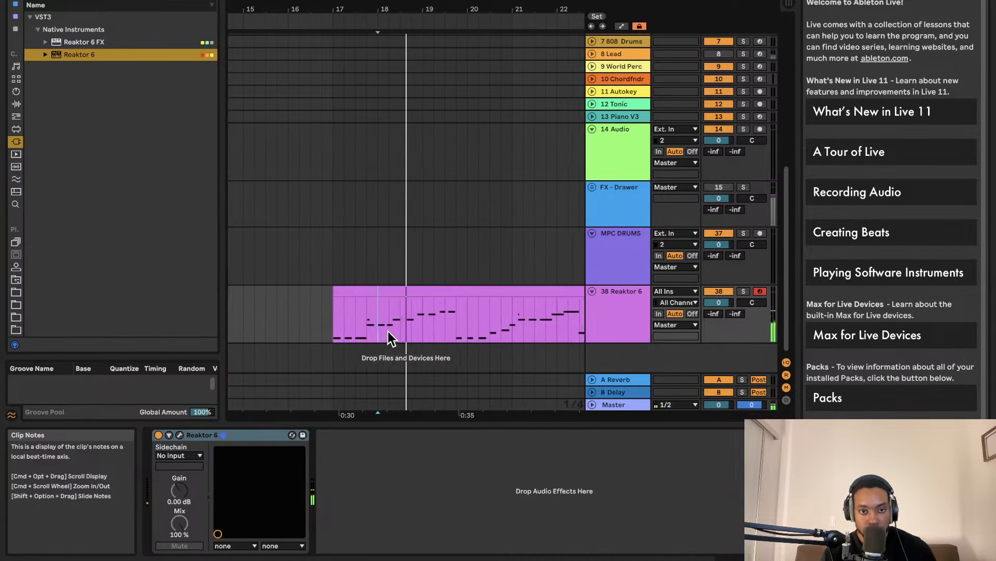
key(space)
key(space)
click(357, 334)
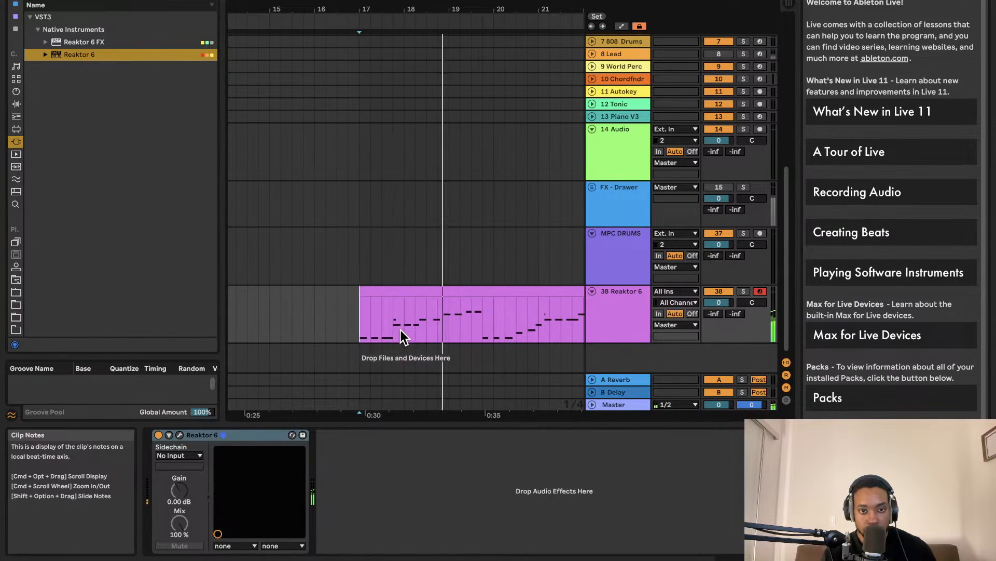
Step: Extend the end of the Reaktor 6 clip to about beat 4 of bar 24
mouse_move(403, 329)
mouse_down()
mouse_move(599, 324)
mouse_move(534, 326)
mouse_move(549, 325)
mouse_up()
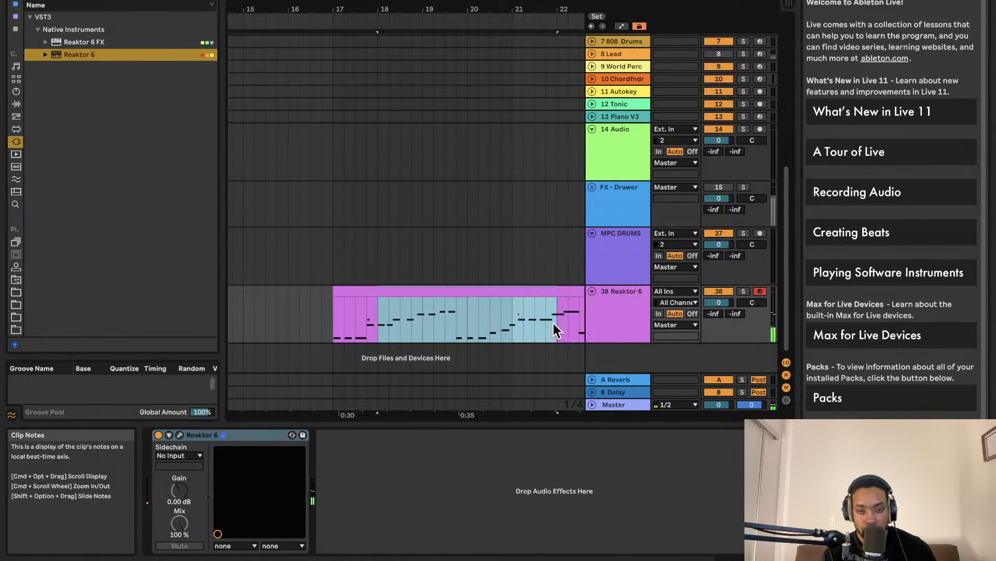
scroll(553, 323, right, 3)
drag(550, 290, 592, 293)
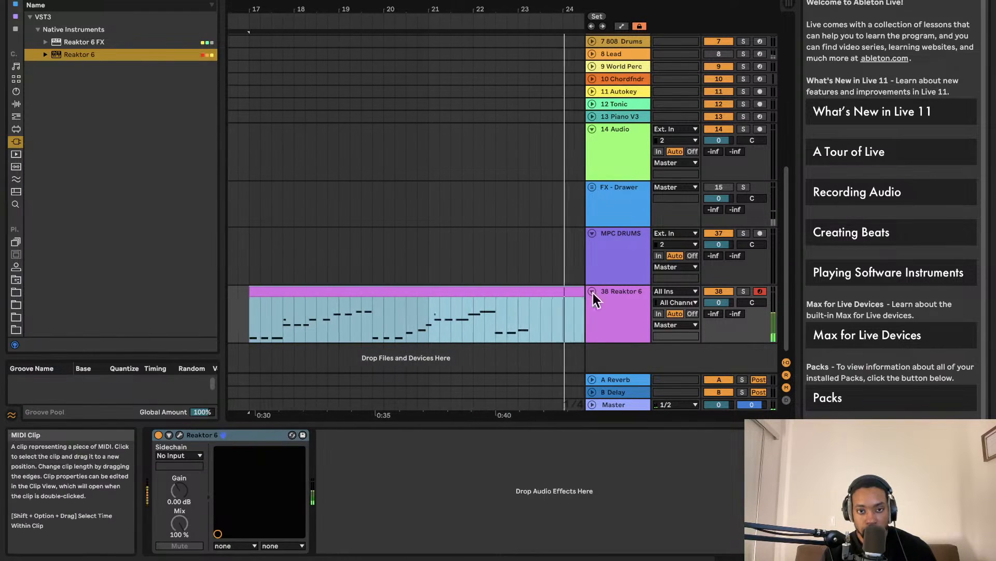
click(485, 307)
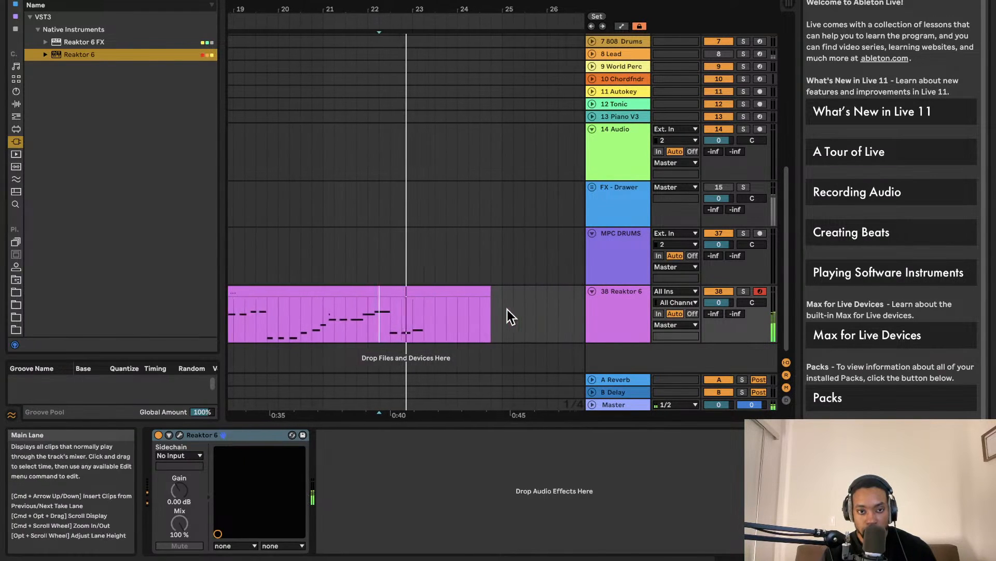
Step: Lengthen the last C#2 note of the clip in the enlarged MIDI note editor and play the clip from its start
click(396, 290)
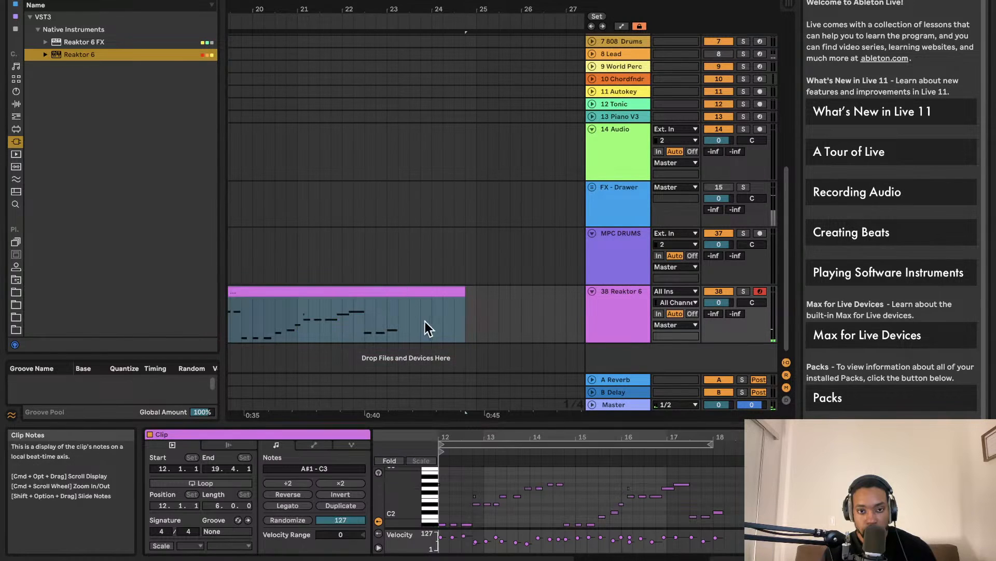
drag(500, 417, 483, 124)
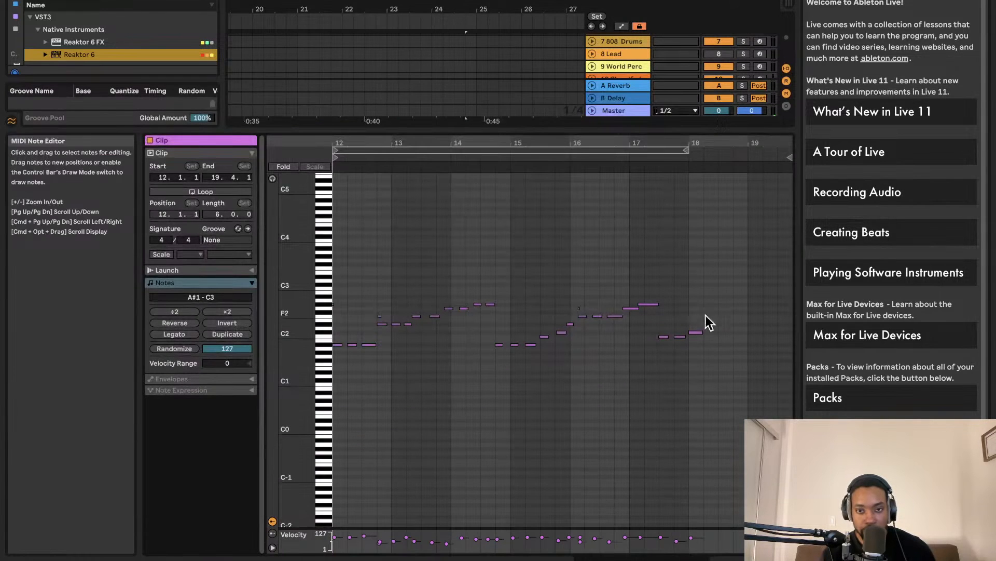
drag(702, 332, 719, 332)
key(space)
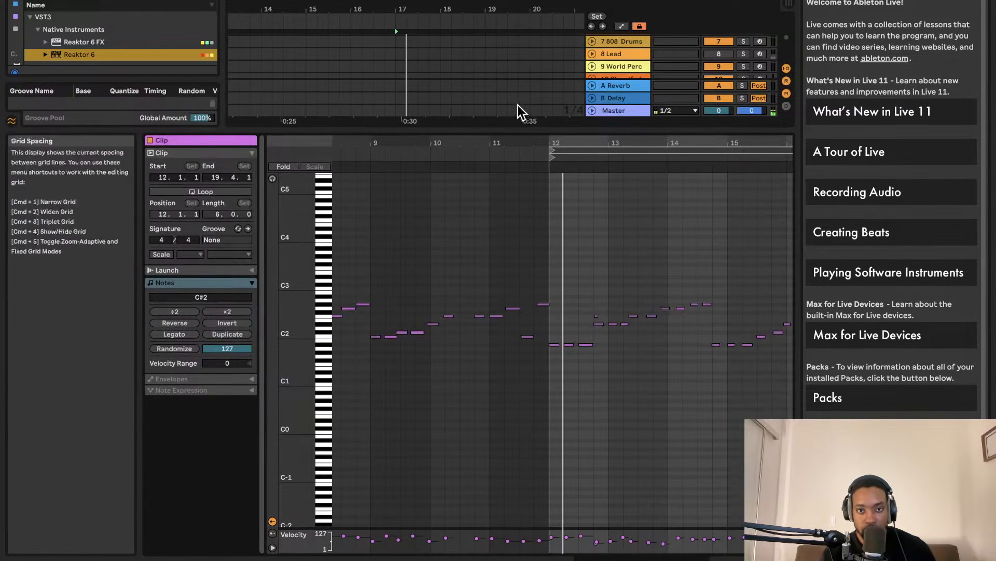
drag(513, 125, 522, 415)
Step: Reopen the Reaktor 6 instrument and save the ensemble as Pluckdigi.ens in the Racks folder
click(617, 312)
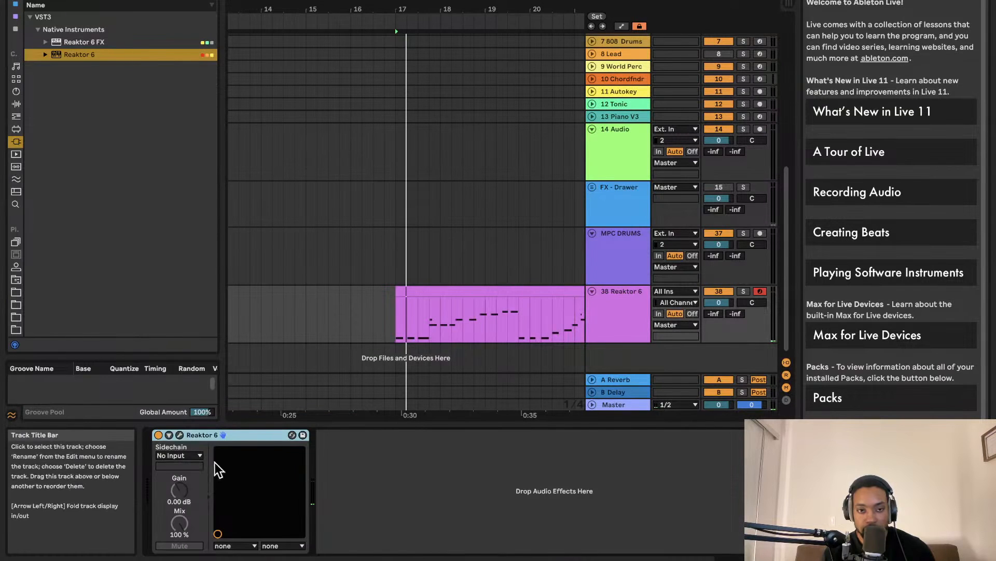
click(180, 434)
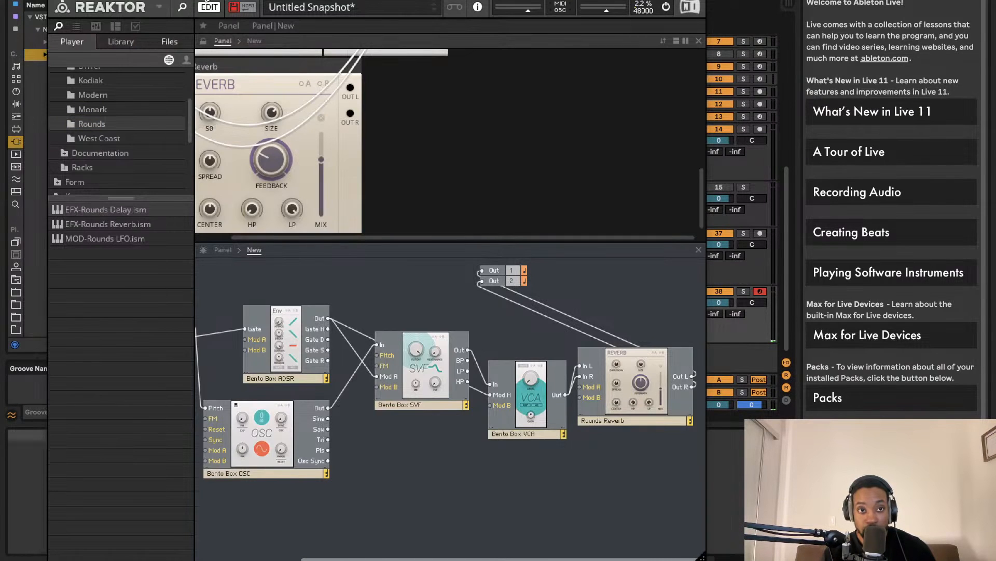
click(159, 8)
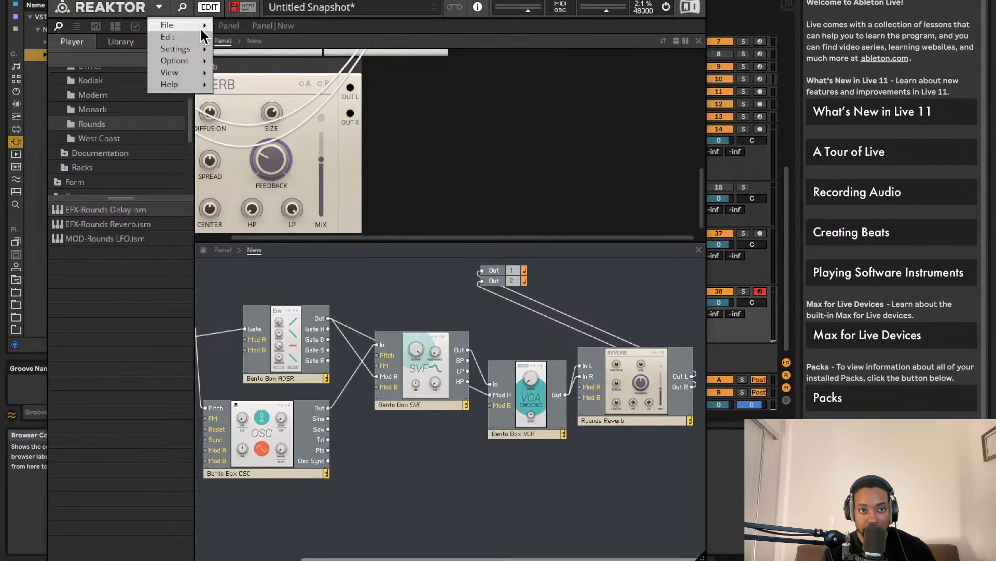
mouse_move(172, 25)
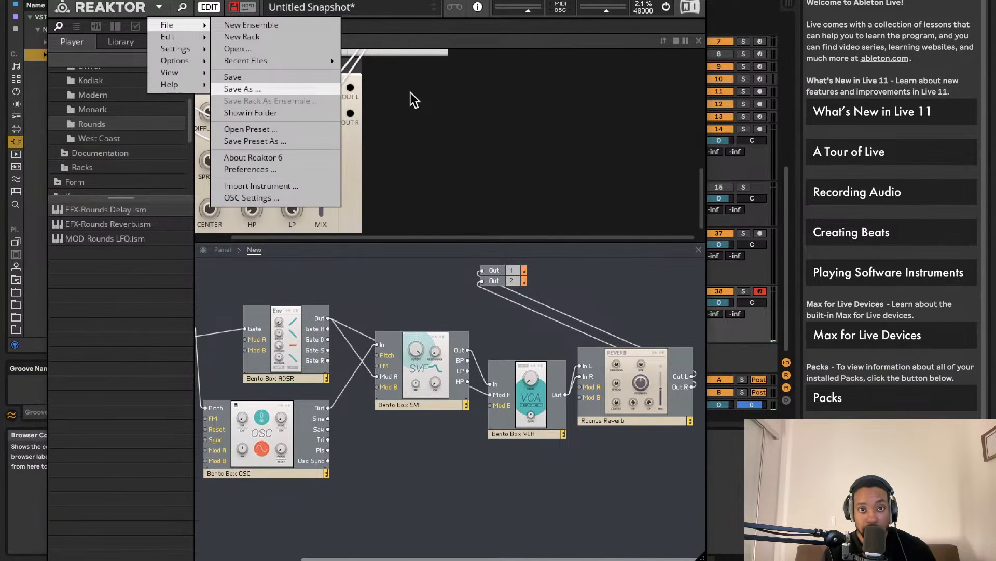
key(BackSpace)
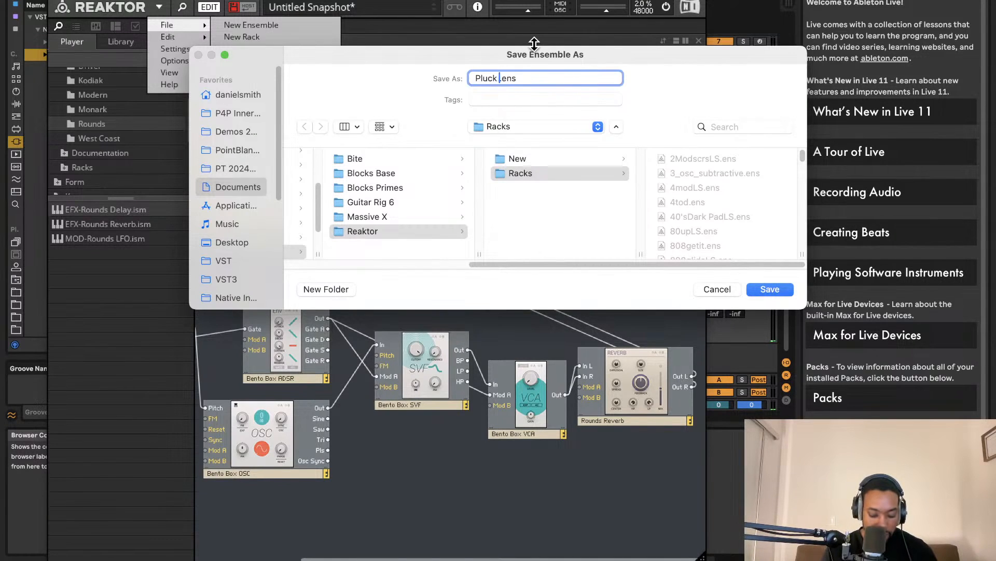
text(digi)
key(BackSpace)
key(BackSpace)
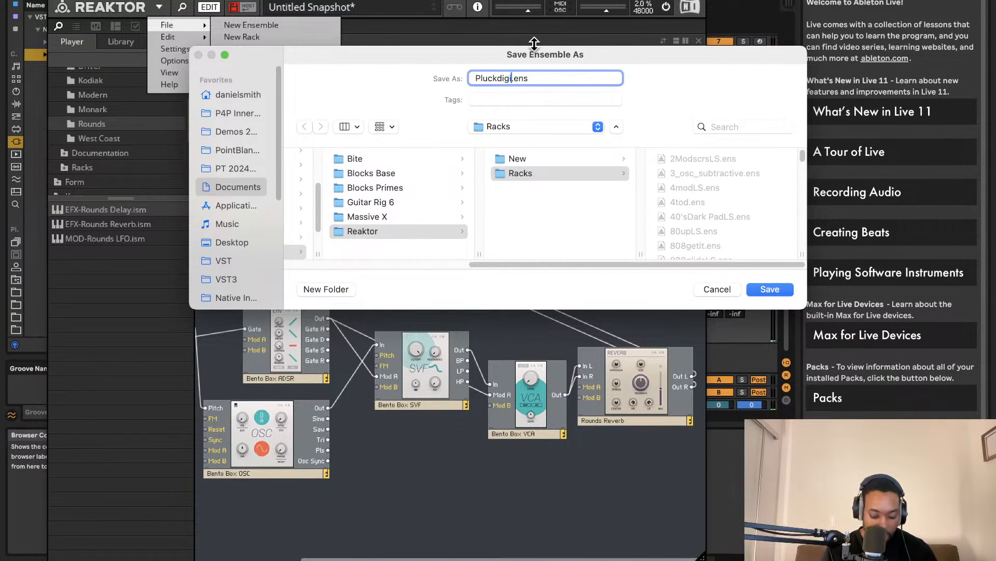
click(771, 289)
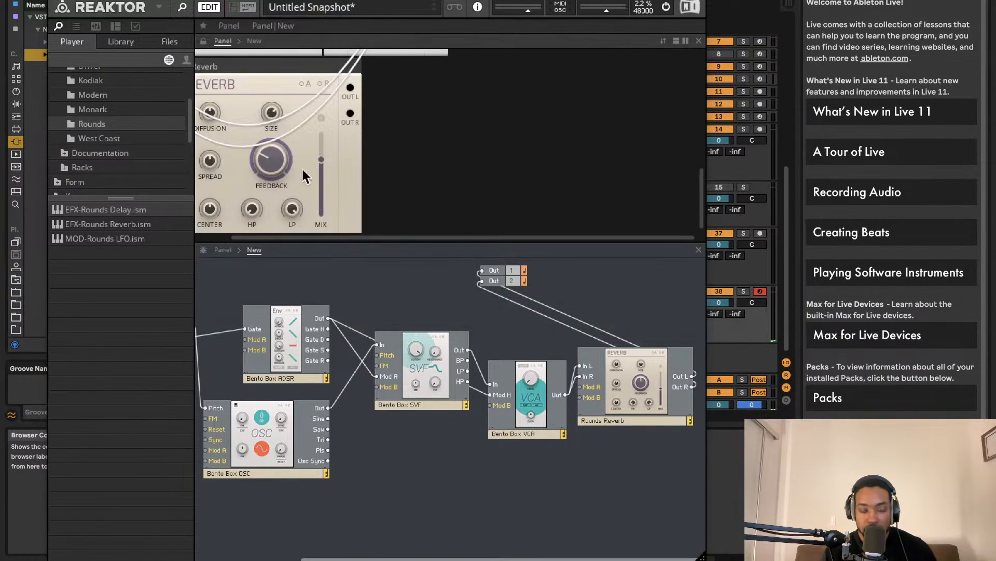
Step: Review the patch's block chain in the structure and the available modules in the Bento Box and Util folders of Blocks Base
click(57, 3)
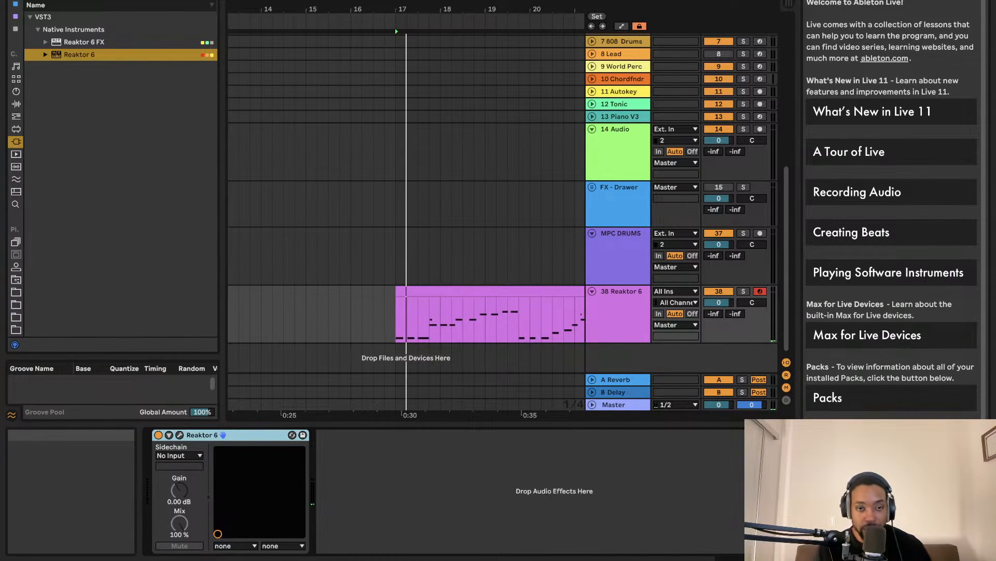
click(181, 435)
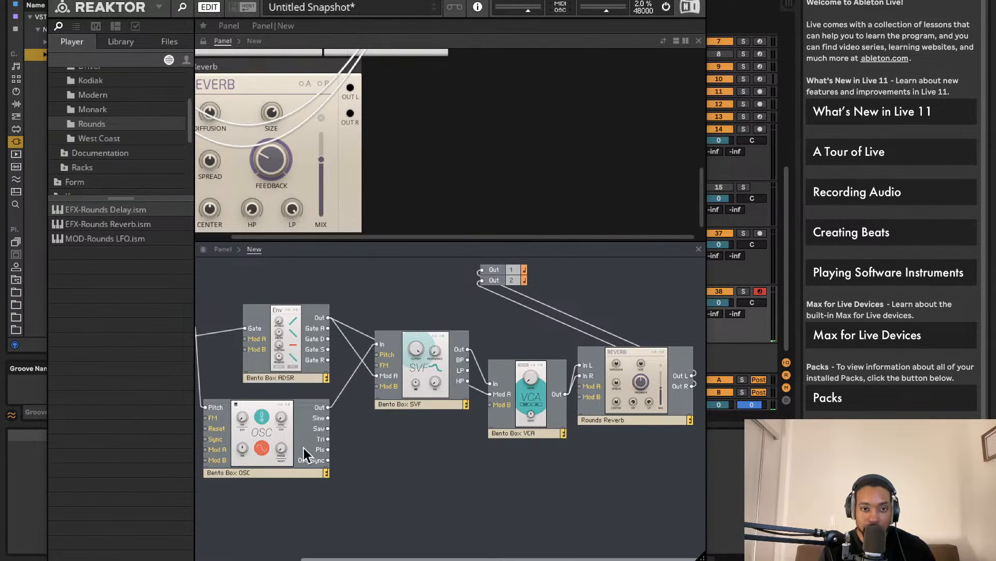
scroll(372, 369, left, 5)
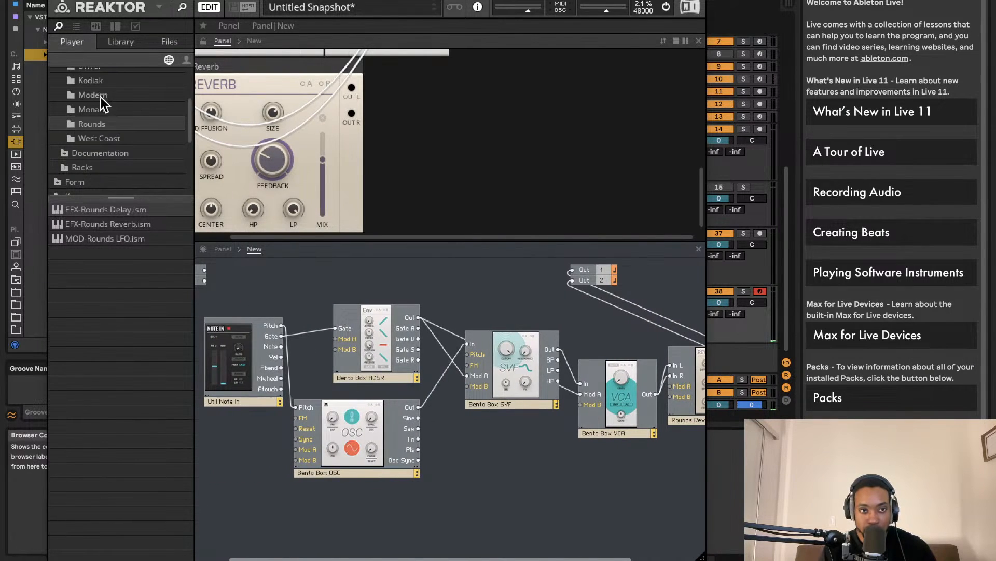
scroll(101, 99, up, 5)
scroll(103, 109, down, 5)
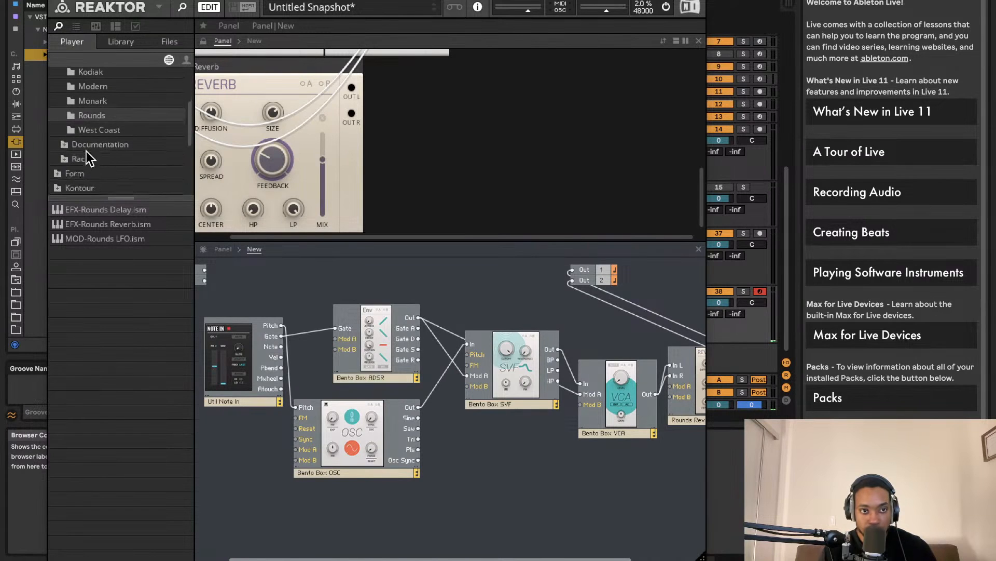
scroll(84, 155, up, 3)
click(59, 77)
click(64, 92)
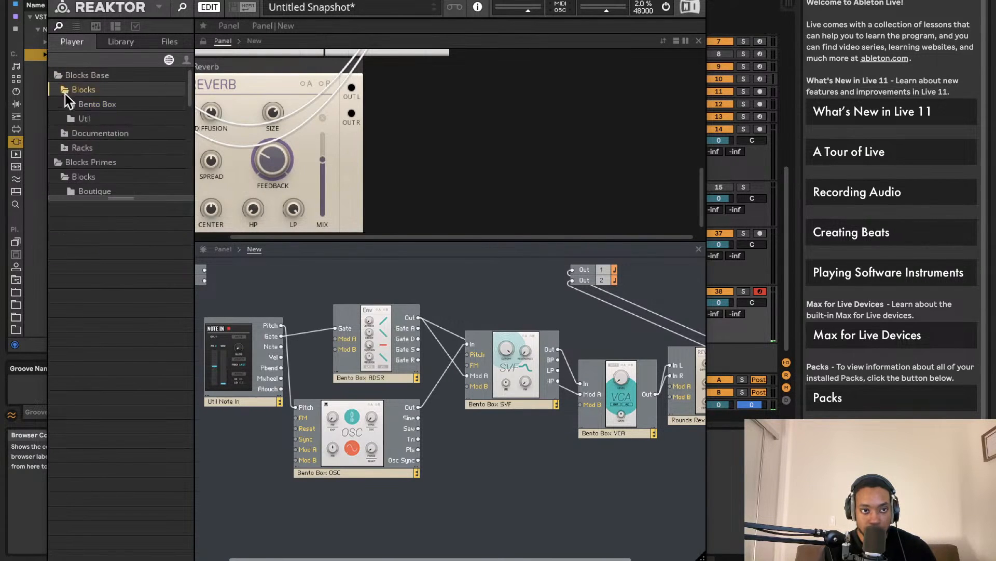
click(77, 106)
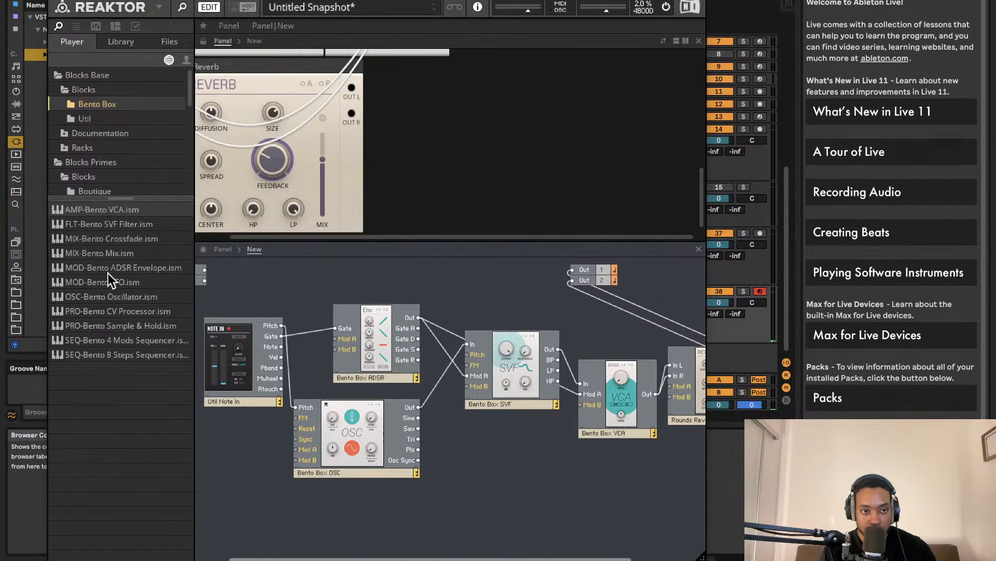
click(72, 119)
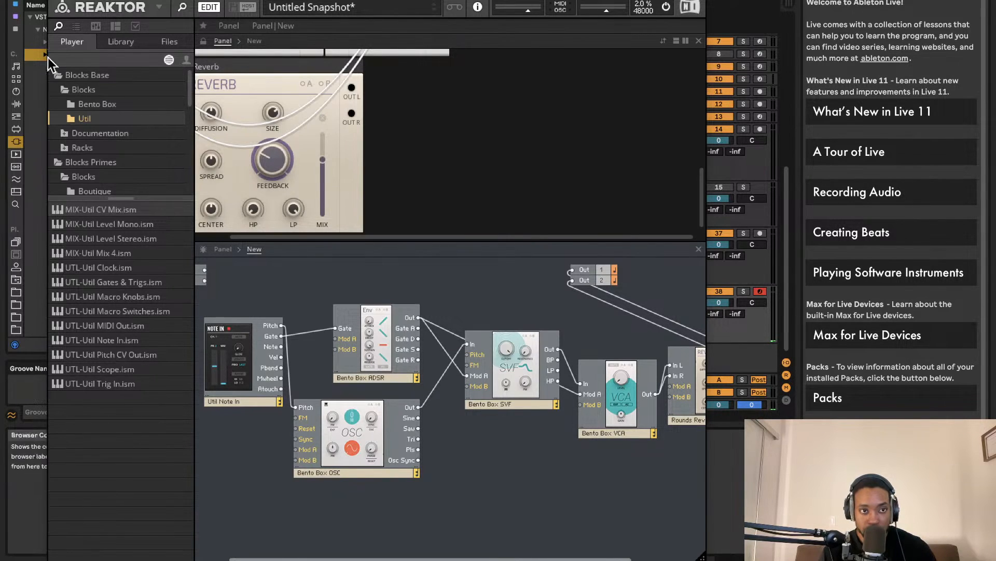
Step: Return to the Ableton Live arrangement and play back the Reaktor 6 clip from bar 17
click(55, 1)
click(412, 319)
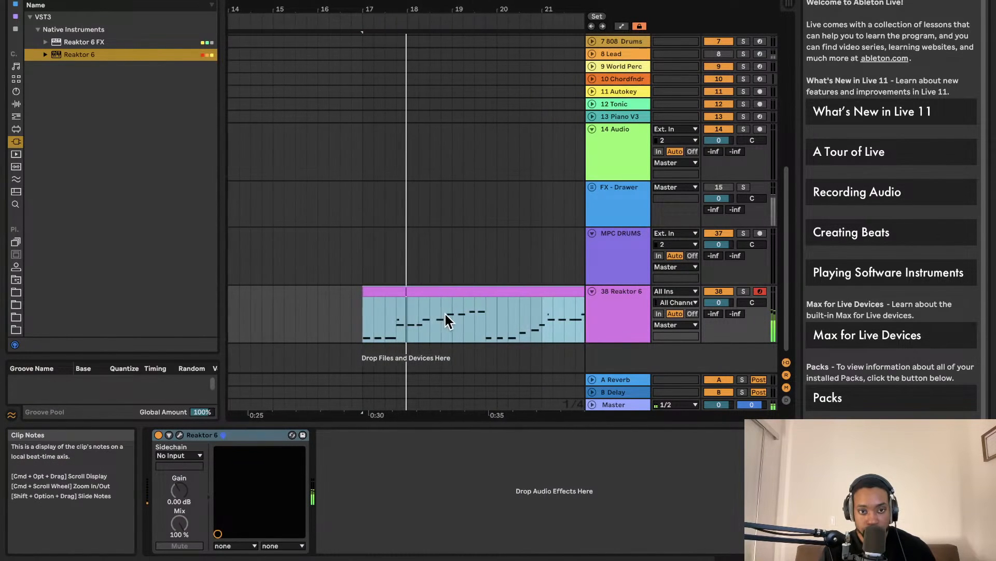
key(space)
key(space)
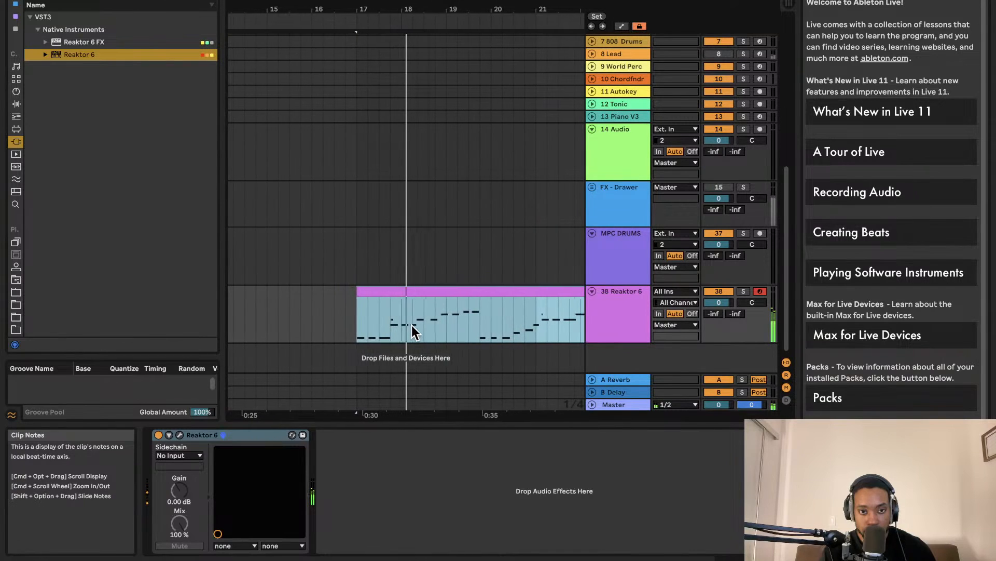
click(386, 328)
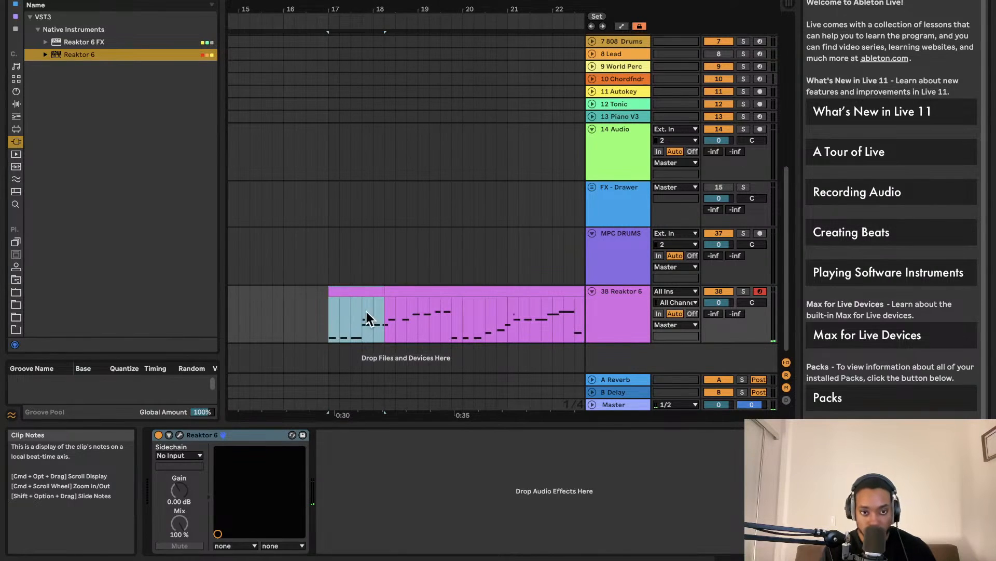
Step: Copy the Reaktor 6 clip at bar 17 and paste it at bar 29 on the same track
click(404, 294)
scroll(431, 298, right, 5)
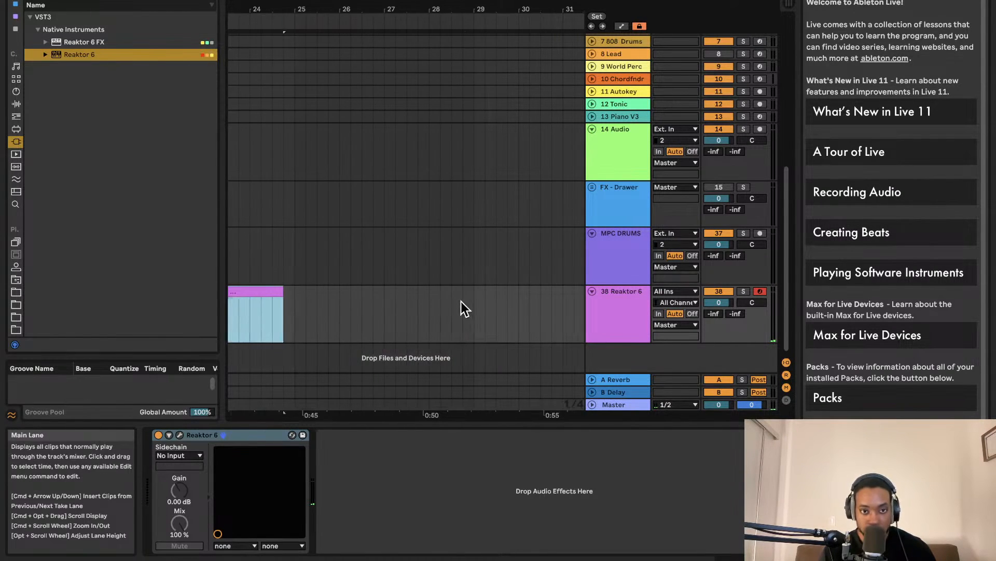
click(461, 303)
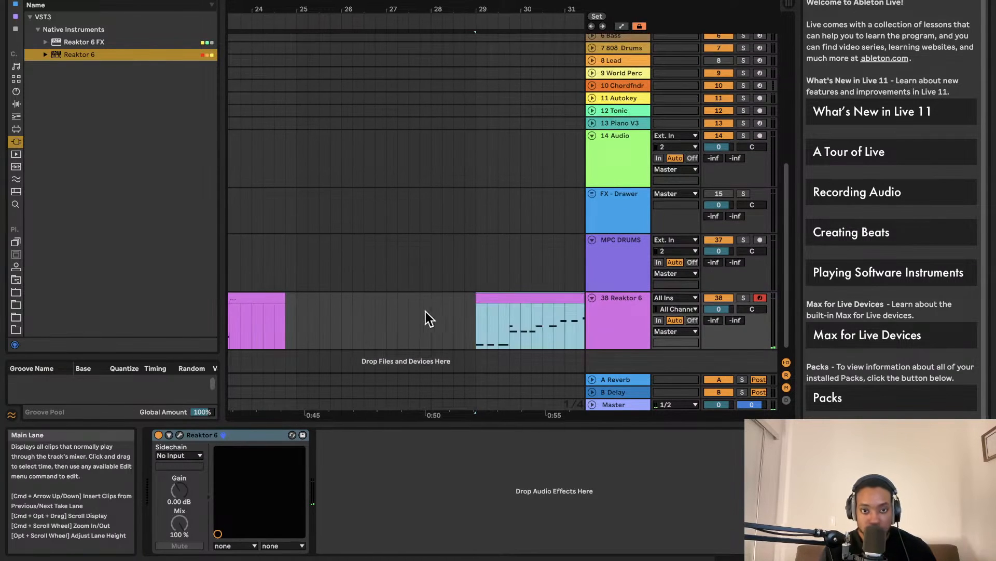
Step: Loop the arrangement around the clip at bar 17 and open that clip in an enlarged MIDI note editor
scroll(426, 314, left, 5)
scroll(426, 314, up, 1)
click(385, 306)
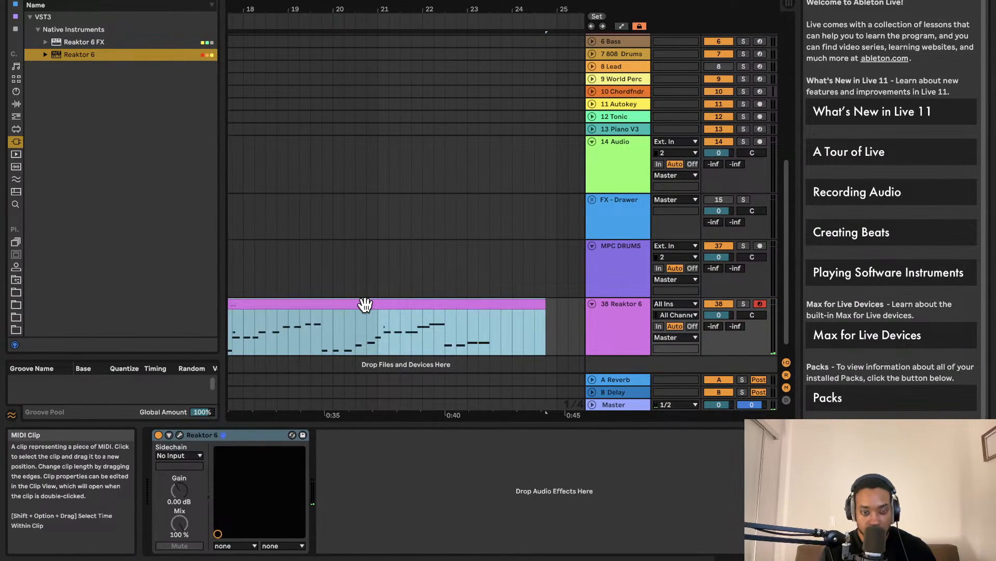
double_click(373, 308)
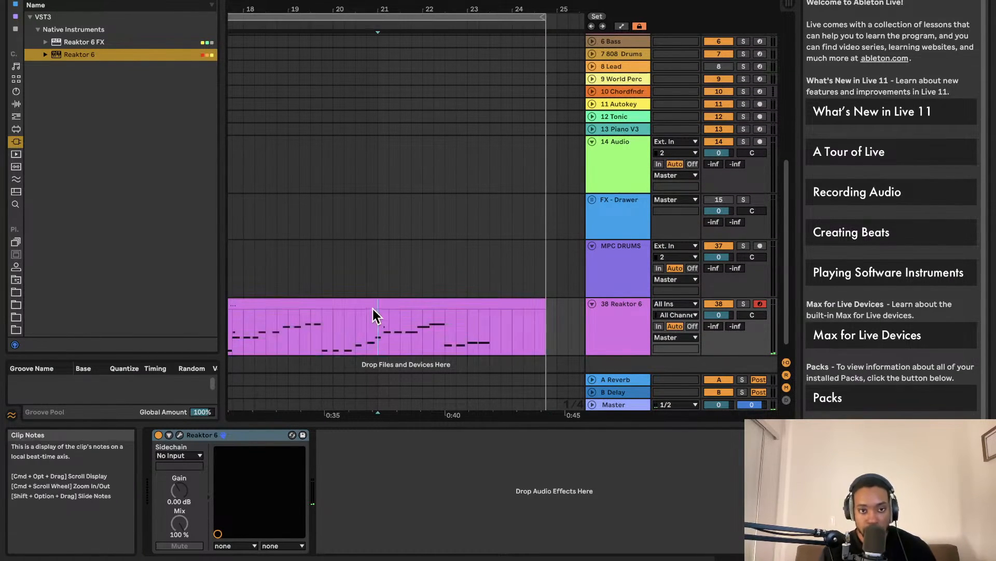
drag(422, 410, 452, 260)
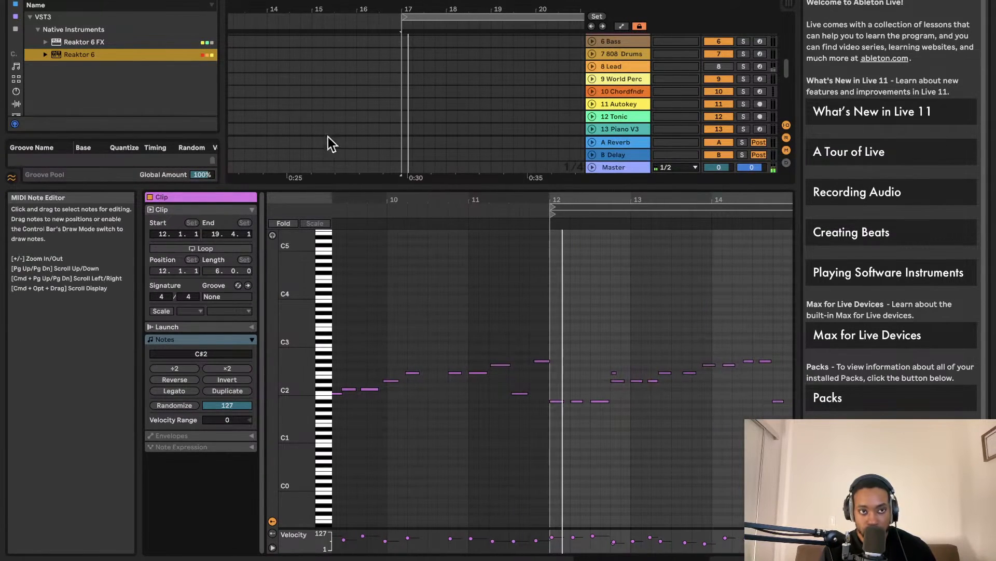
Step: Set the preview/cue volume to -16.0 in the Session mixer and return to the arrangement
key(Tab)
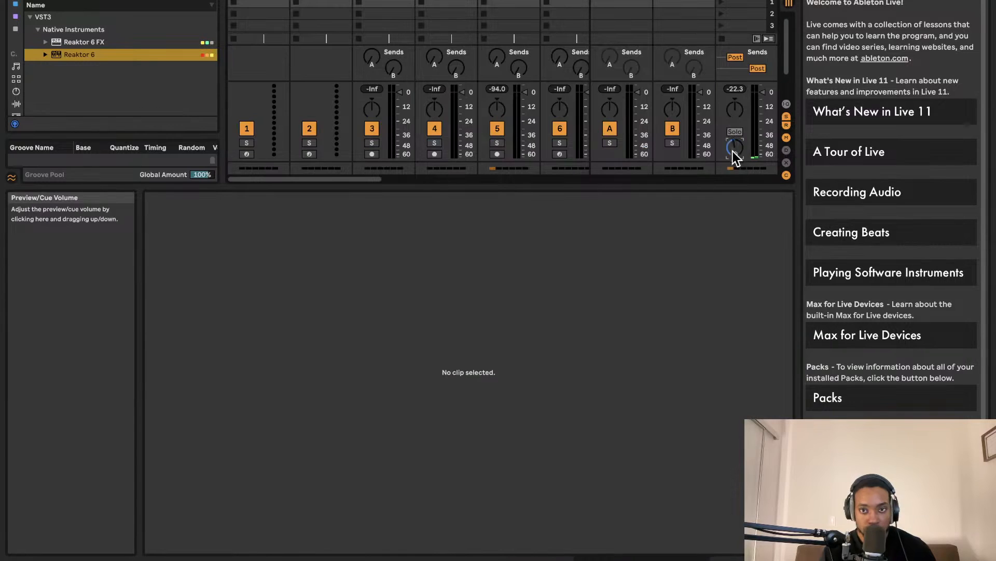
key(Tab)
key(Tab)
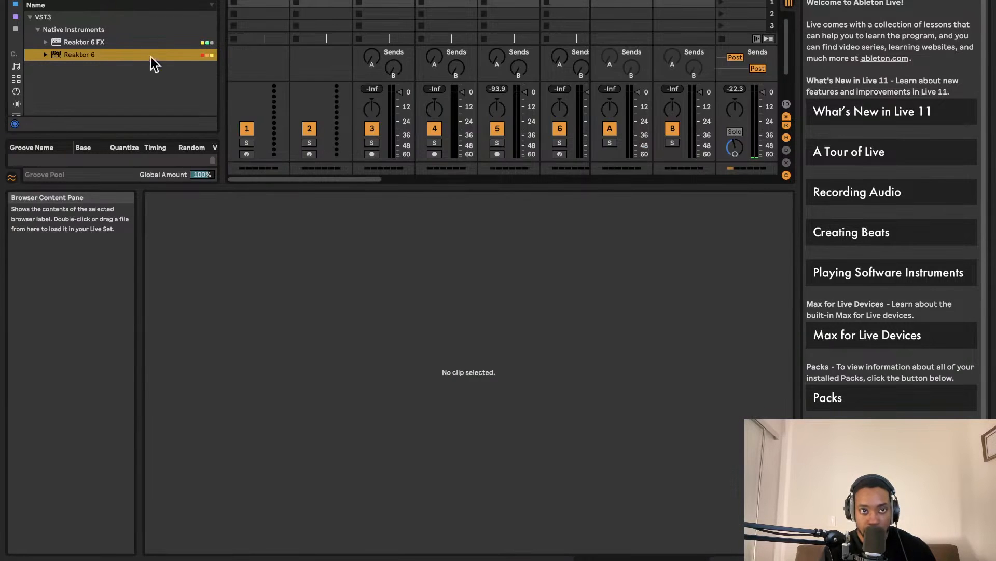
key(Tab)
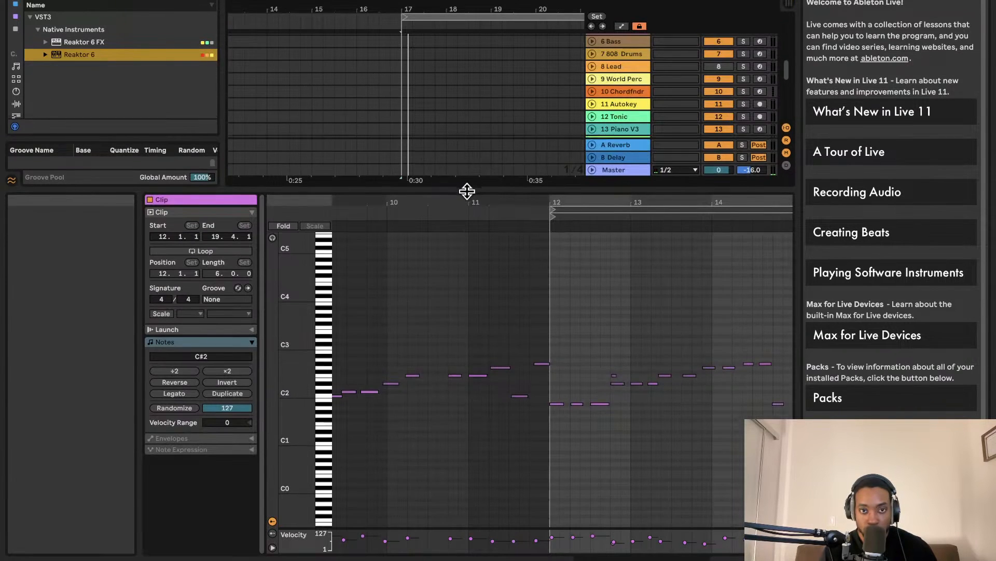
Step: Shrink the note editor to reveal the Reaktor 6 track and play its clip from bar 17
drag(467, 193, 454, 393)
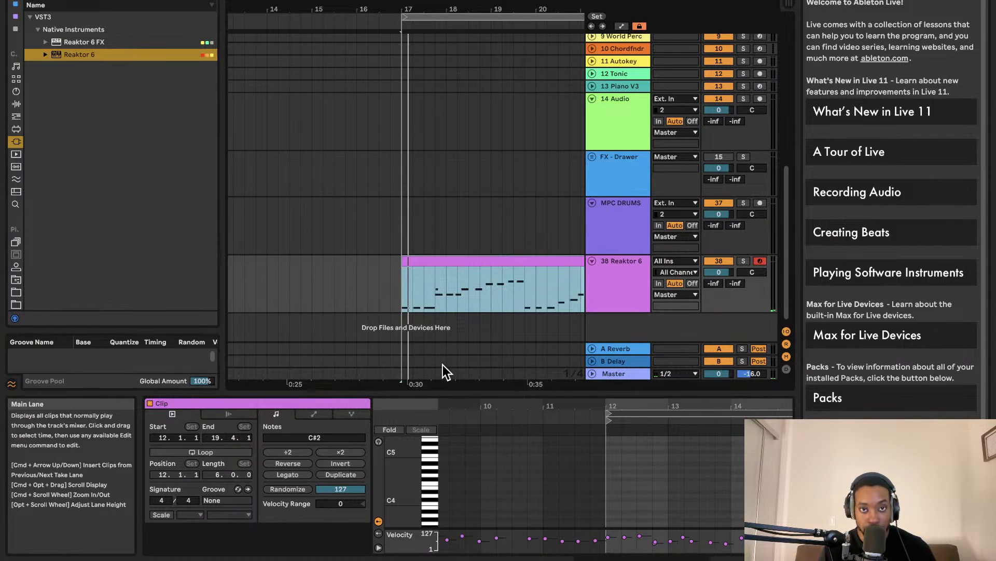
click(403, 285)
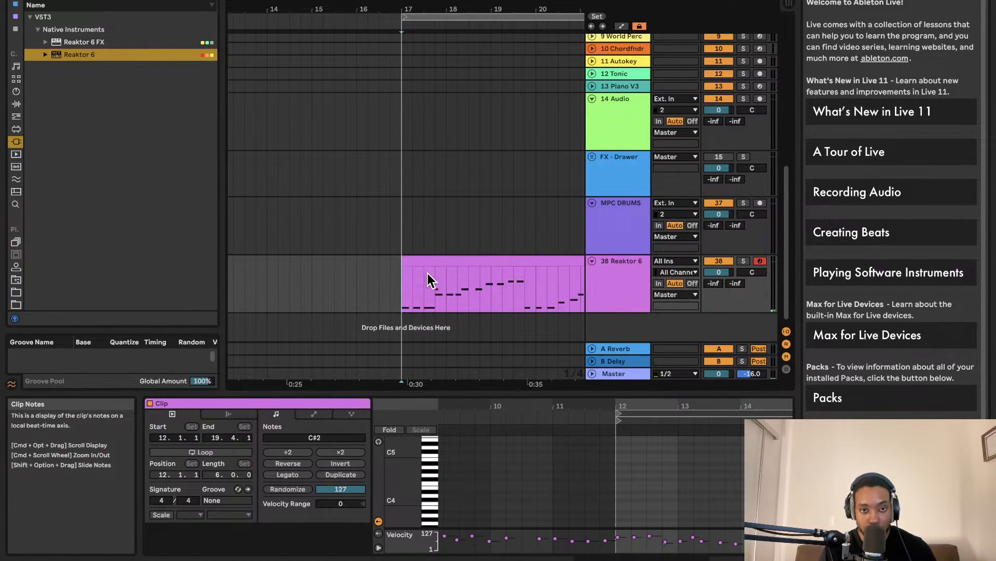
scroll(436, 260, down, 2)
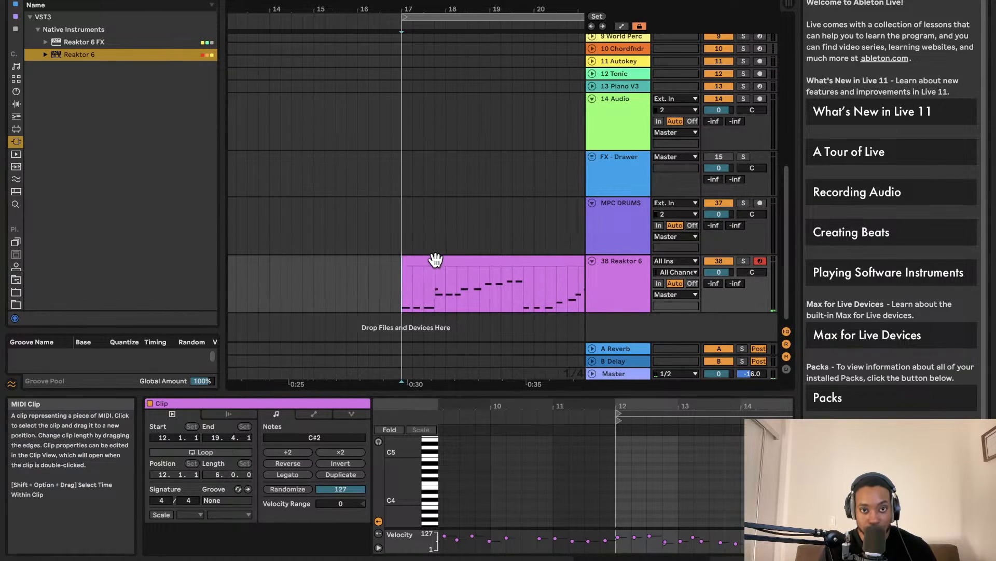
click(435, 260)
key(space)
click(435, 260)
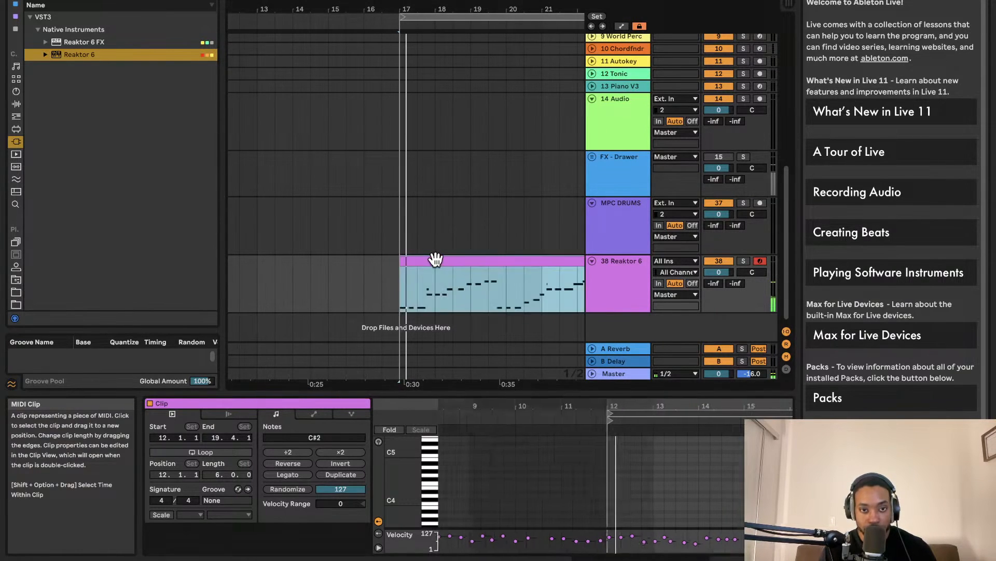
Step: Enlarge the MIDI note editor again and zoom in on the clip's notes from bar 12
drag(494, 395, 483, 242)
click(380, 380)
scroll(384, 381, left, 5)
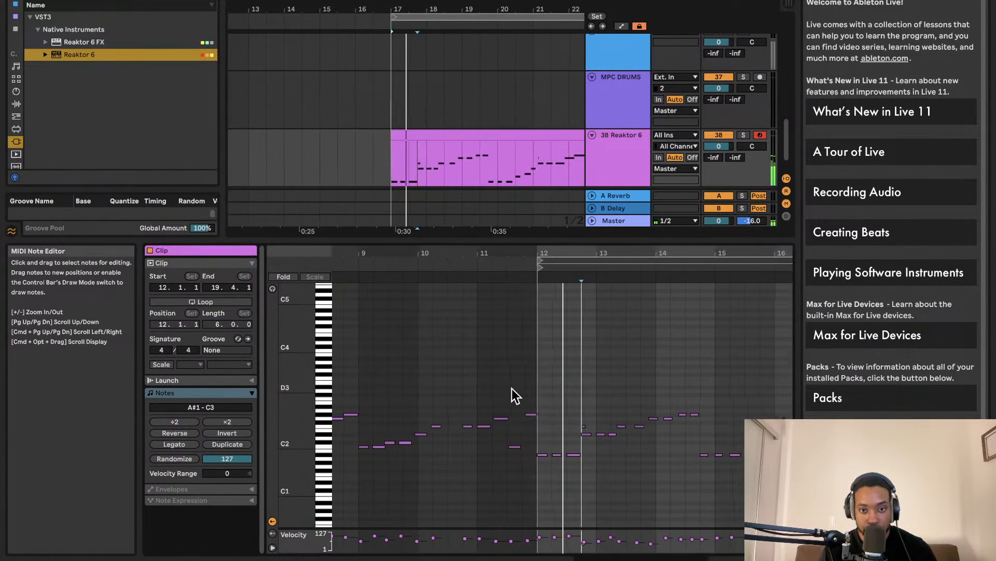
scroll(513, 385, down, 2)
scroll(521, 374, up, 5)
scroll(525, 373, down, 1)
Step: Restart playback of the clip from its start to listen to the opening notes
key(space)
key(space)
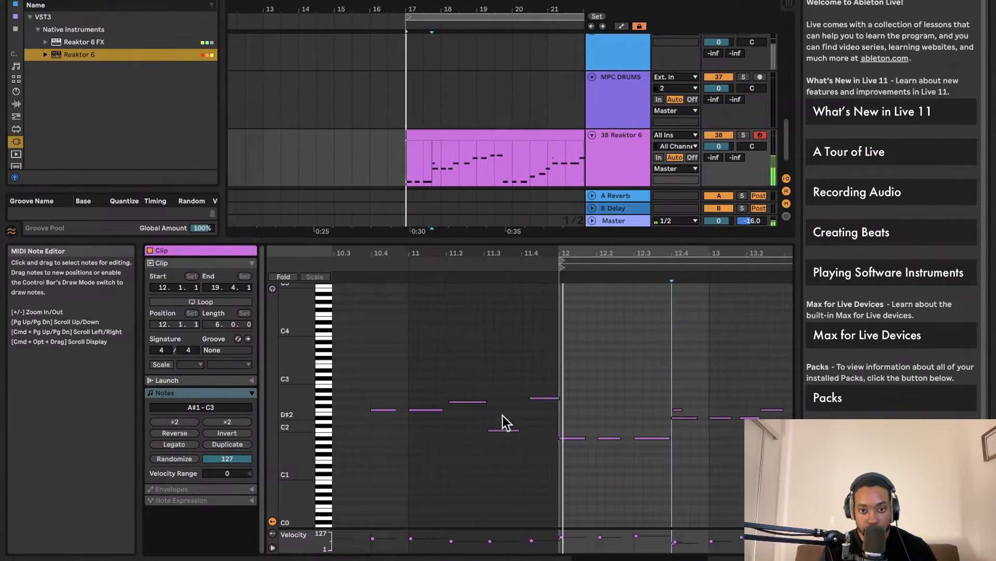
key(space)
click(157, 0)
click(147, 0)
key(space)
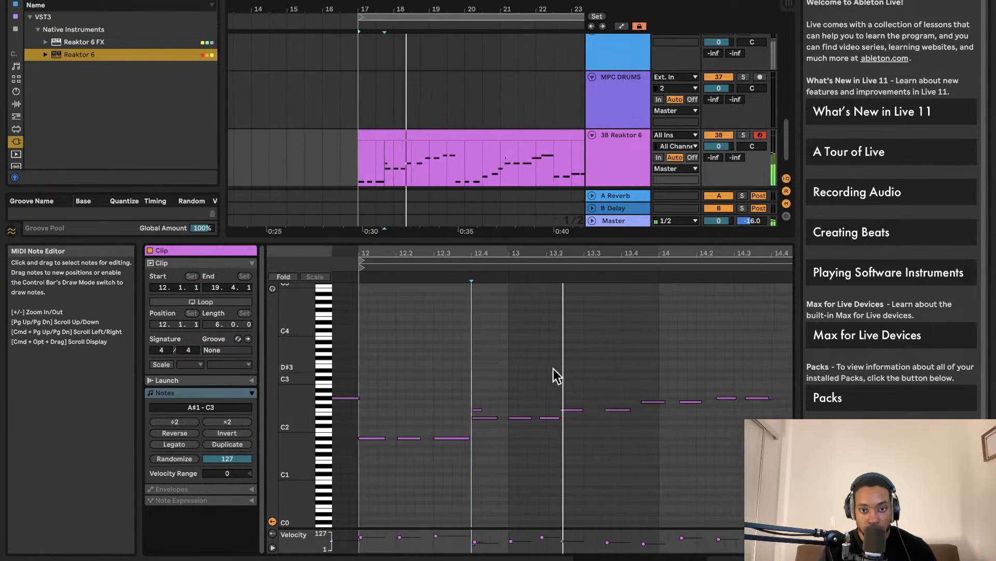
Step: Try moving the first F2 note after 13.2 slightly later and deactivating the clip's opening notes, with playback running
mouse_move(485, 410)
mouse_down()
mouse_move(504, 410)
mouse_move(494, 410)
mouse_up()
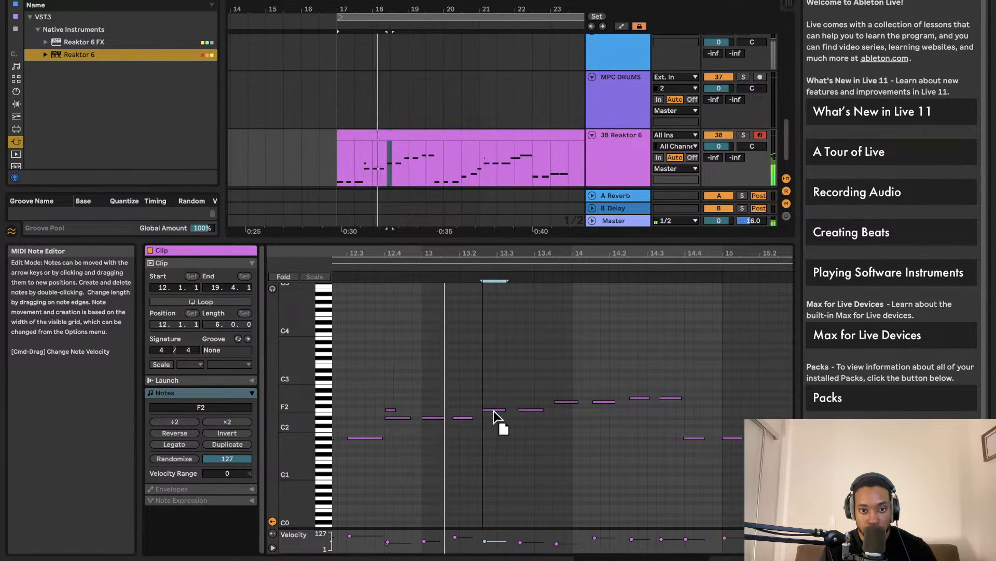
click(525, 410)
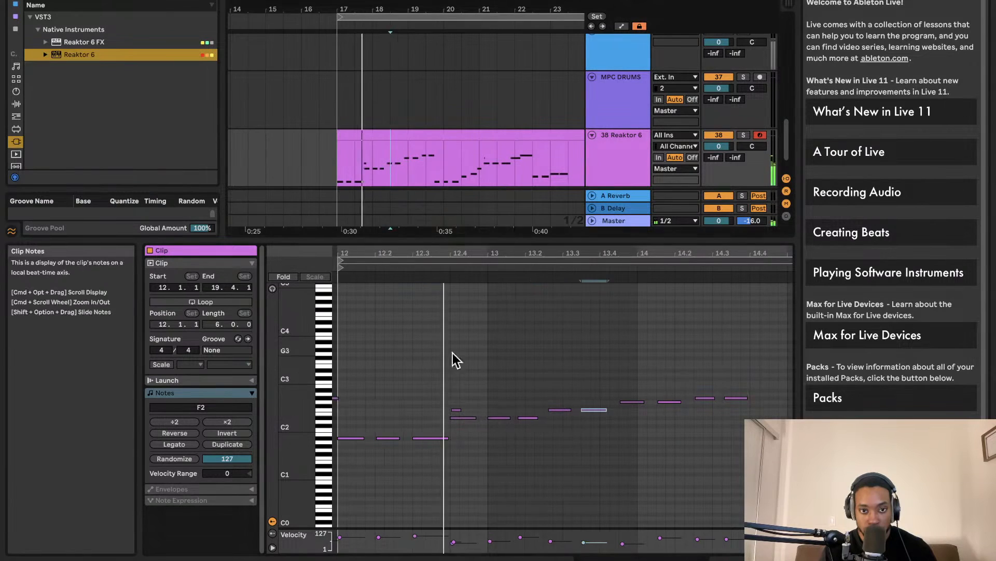
drag(373, 390, 350, 431)
key(0)
key(space)
key(space)
key(space)
scroll(487, 449, left, 3)
scroll(487, 449, up, 1)
scroll(348, 431, right, 3)
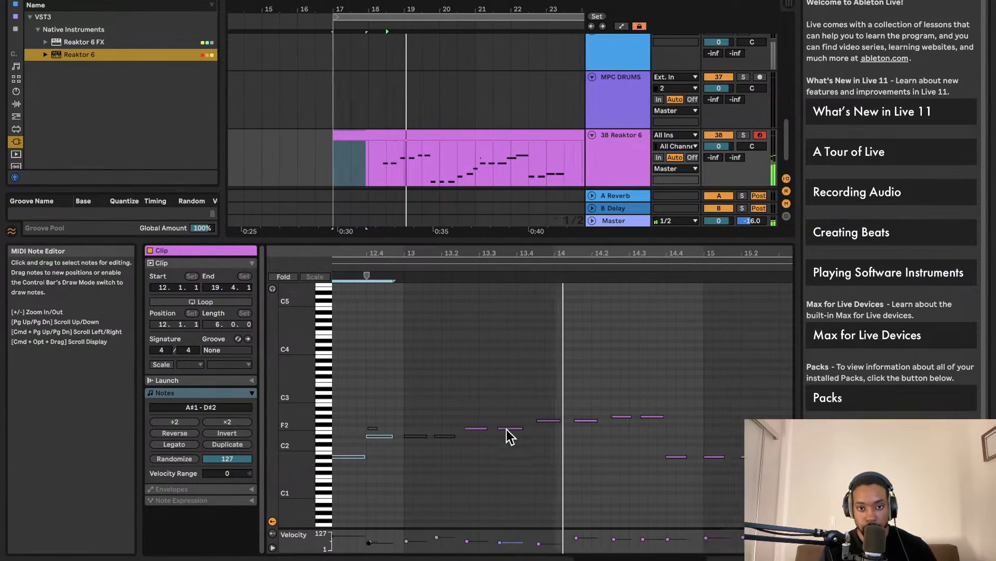
Step: Undo the deactivation of the opening notes and the shift of the F2 note
key(space)
key(space)
key(super+z)
key(super+z)
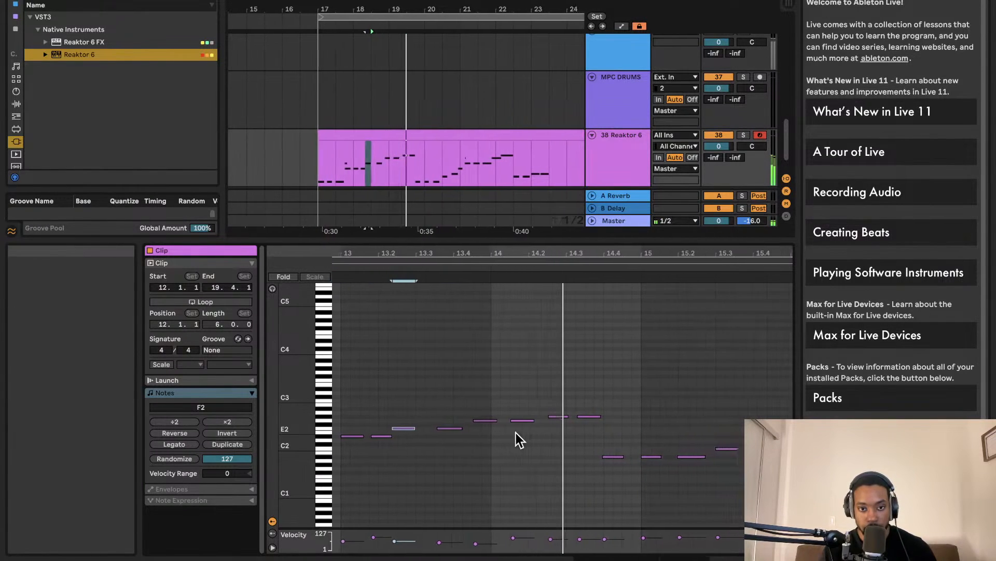
Step: Deactivate the clip's opening notes up to about 13.2 and the C2 to G#2 notes from bar 16 to past 17
scroll(517, 436, left, 3)
drag(494, 483, 394, 425)
scroll(393, 425, left, 3)
drag(465, 498, 365, 465)
key(space)
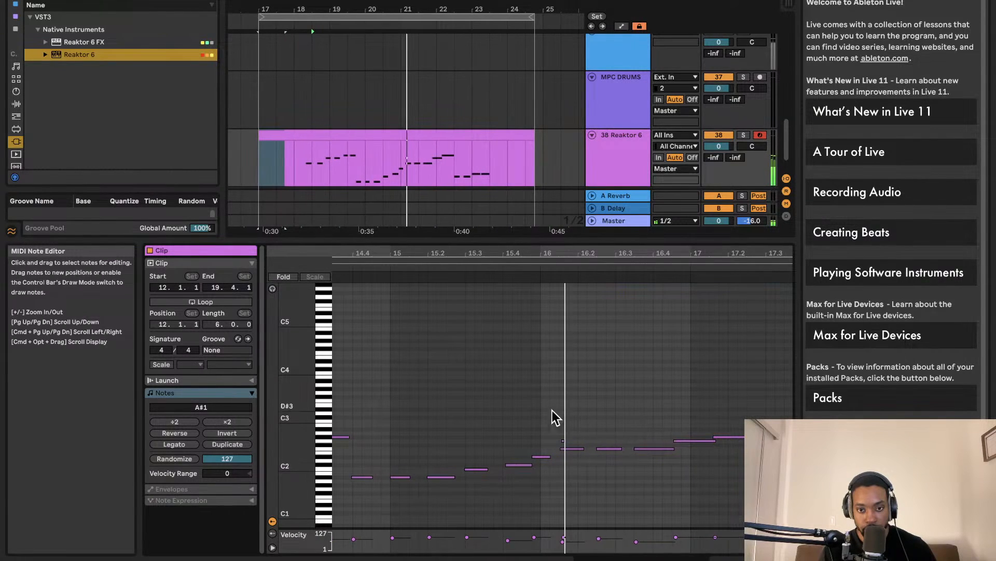
key(space)
drag(564, 428, 790, 484)
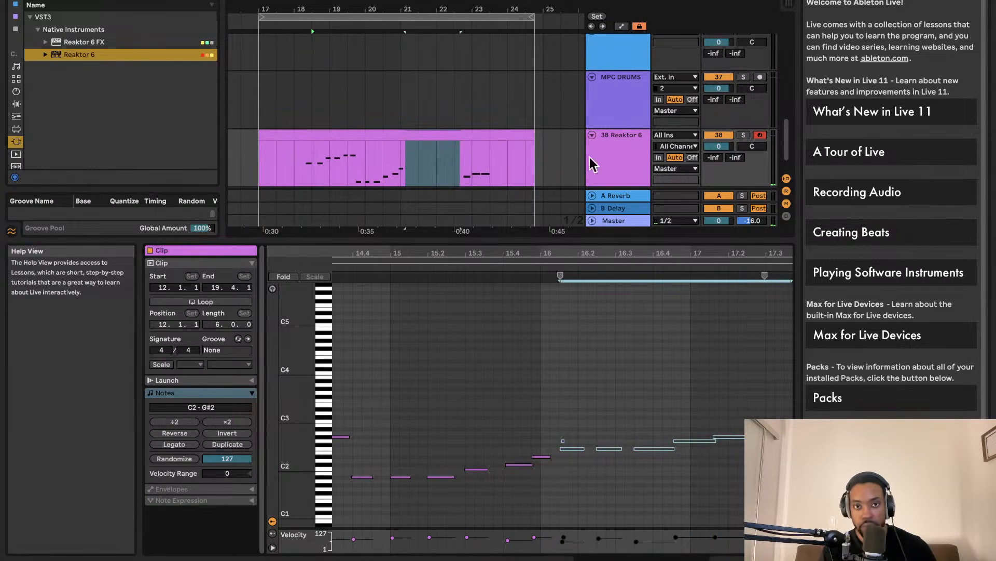
Step: Split the Reaktor 6 clip at clip positions 16.1.3 and 13.2.1 to isolate the section with the remaining active notes
click(400, 150)
scroll(405, 158, up, 5)
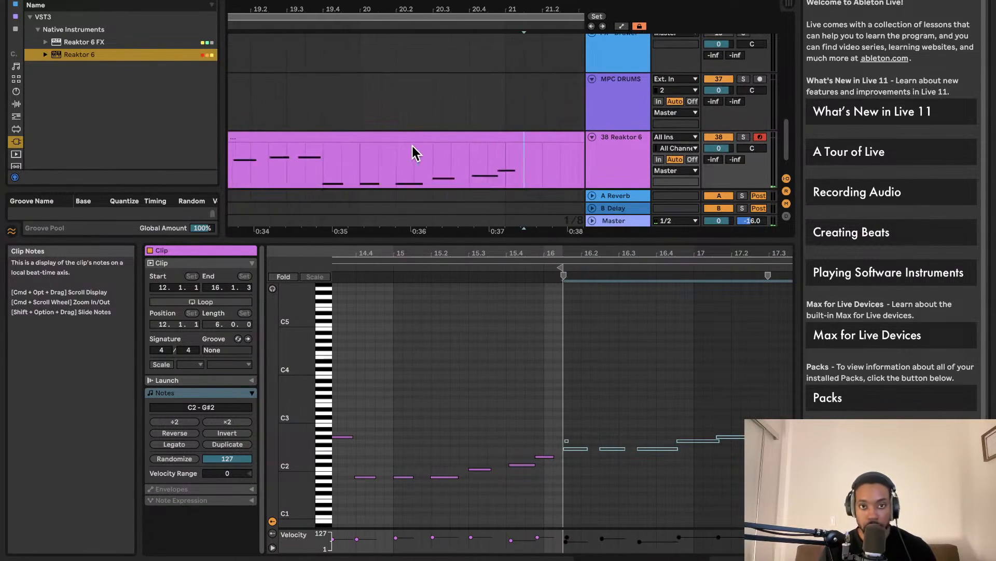
scroll(413, 151, down, 5)
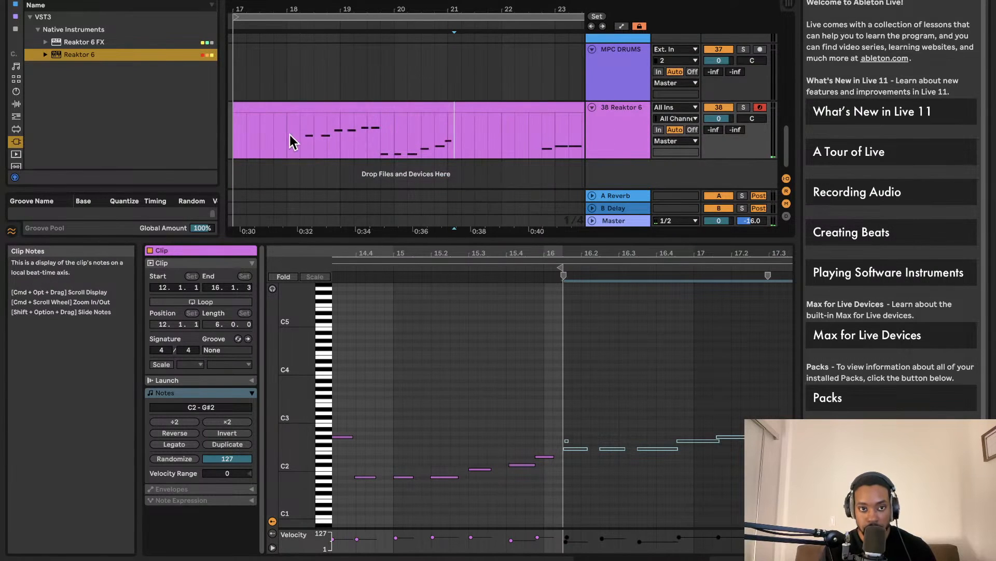
click(289, 135)
click(301, 134)
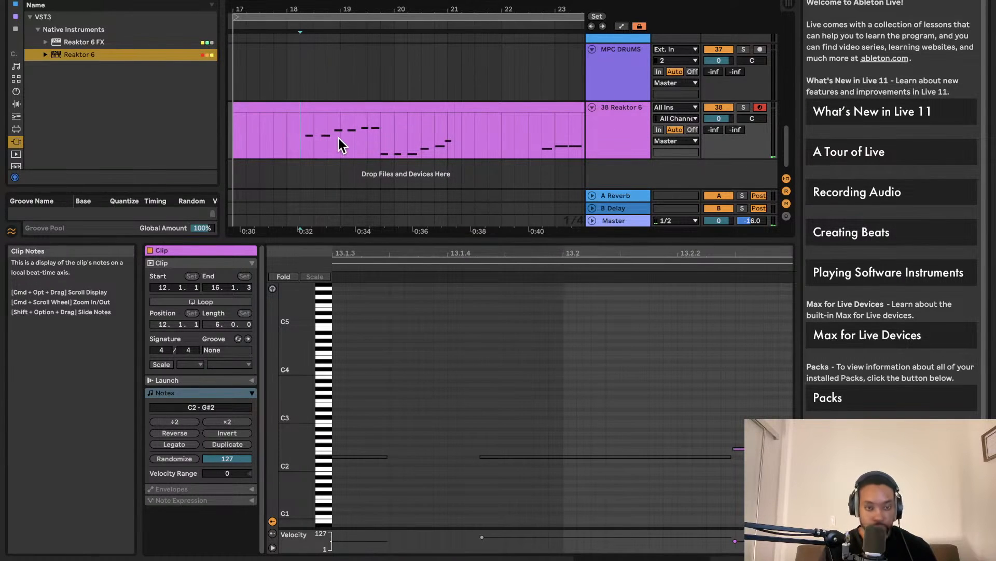
key(super+e)
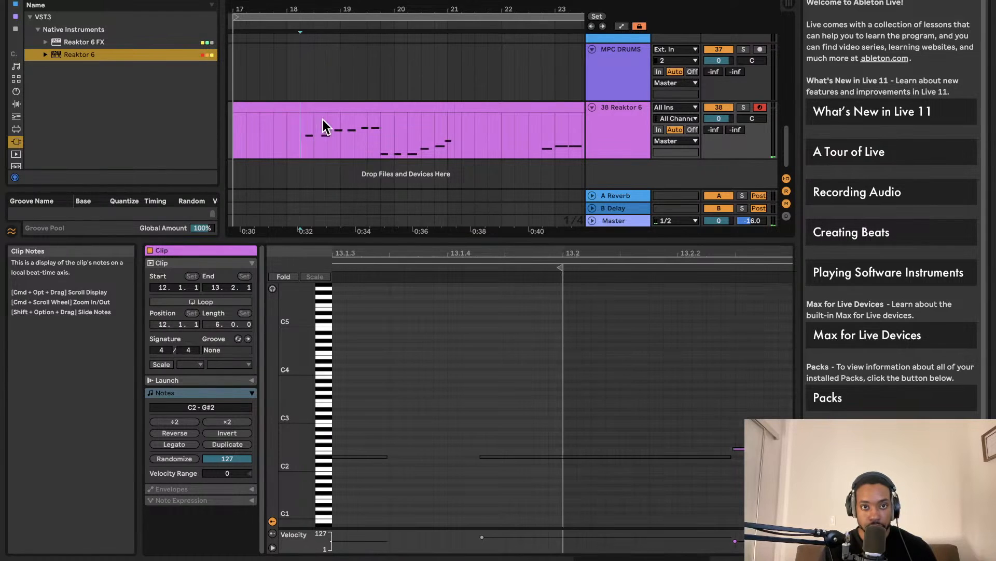
Step: Paste a copy of the isolated middle section at about bar 25.2 and play it in a loop
click(353, 109)
scroll(410, 117, right, 5)
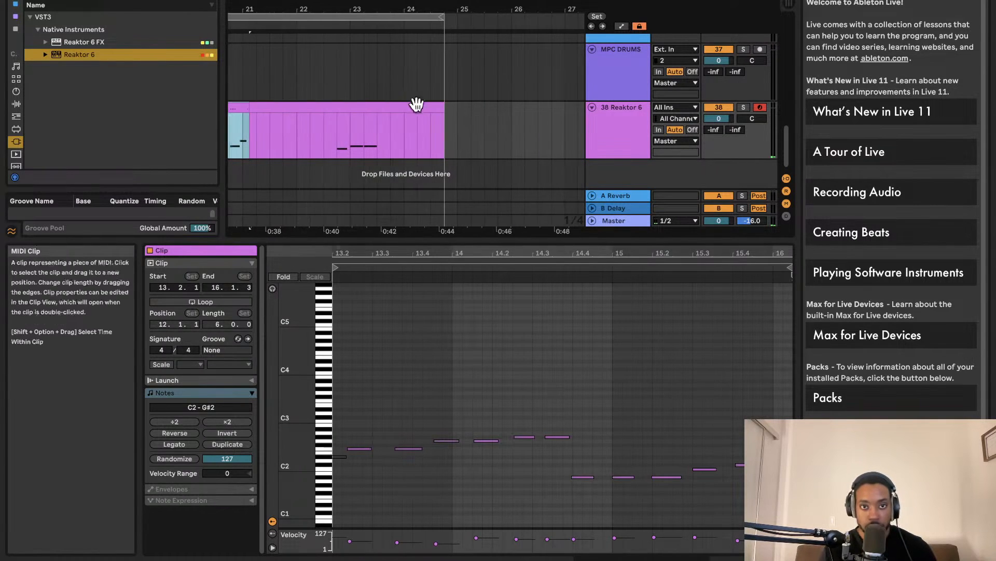
click(457, 130)
key(super+v)
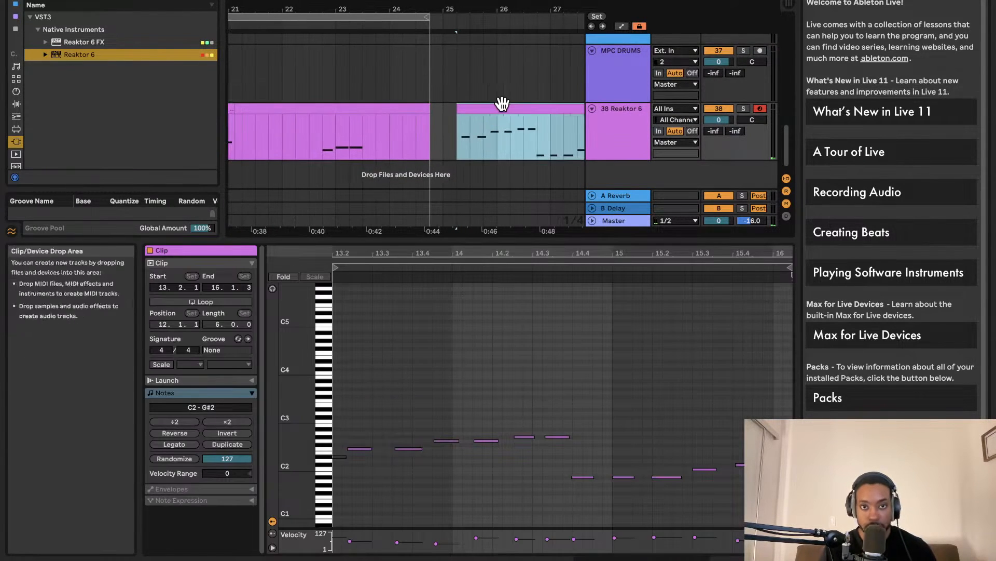
key(super+l)
key(space)
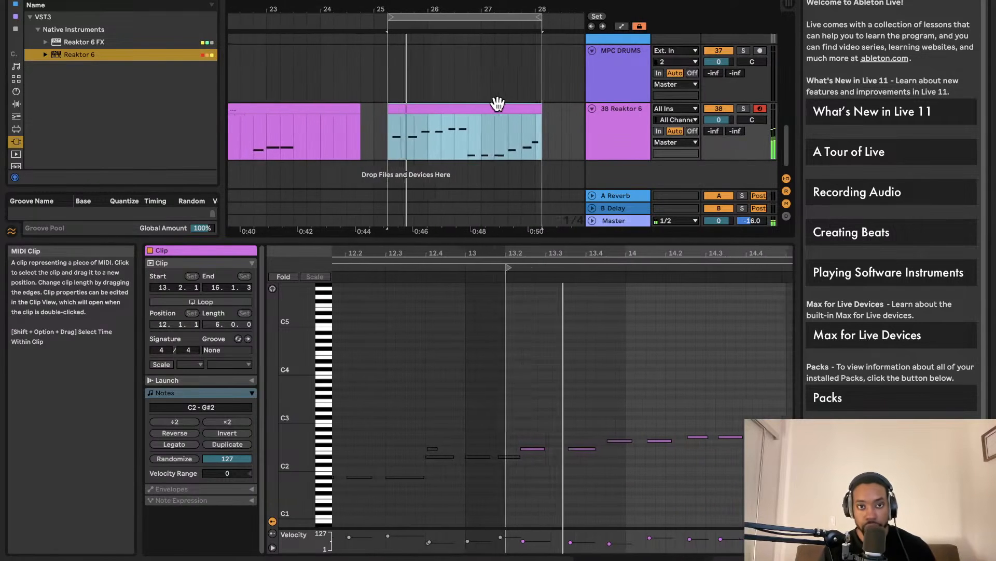
Step: Shift the copied clip's two F2 notes earlier so they start at 13.2 and 13.3
scroll(493, 104, left, 1)
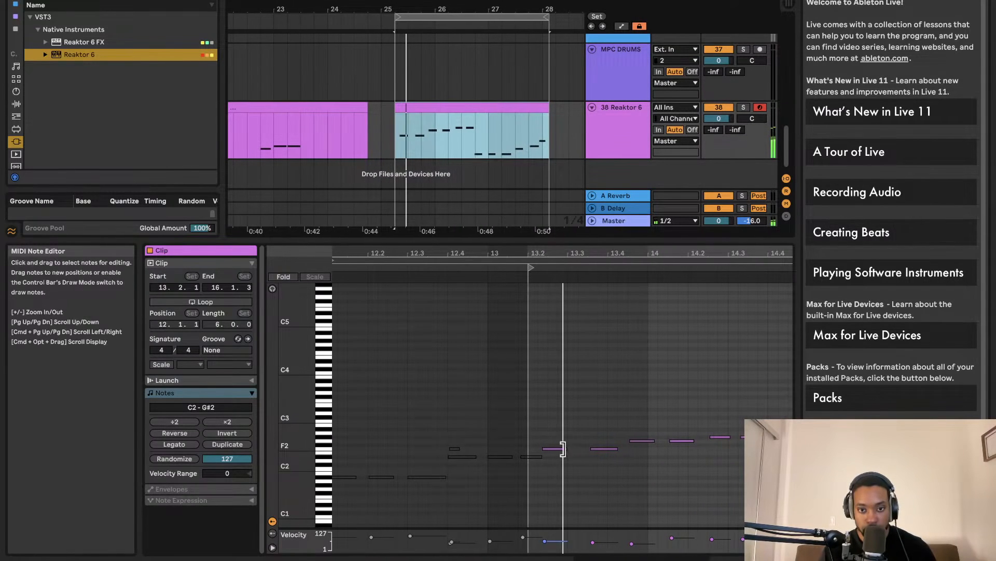
drag(560, 438, 612, 433)
click(612, 433)
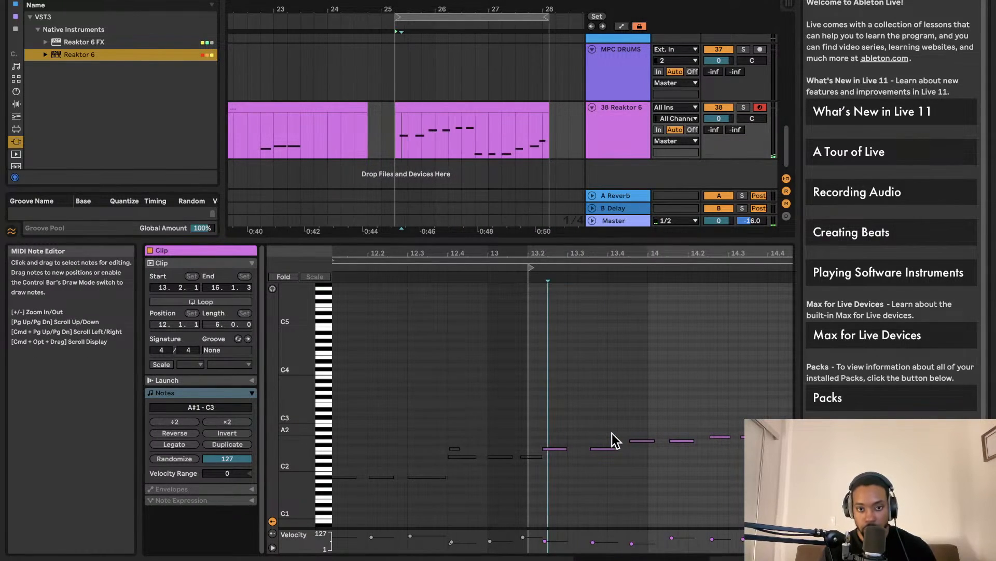
drag(546, 445, 616, 474)
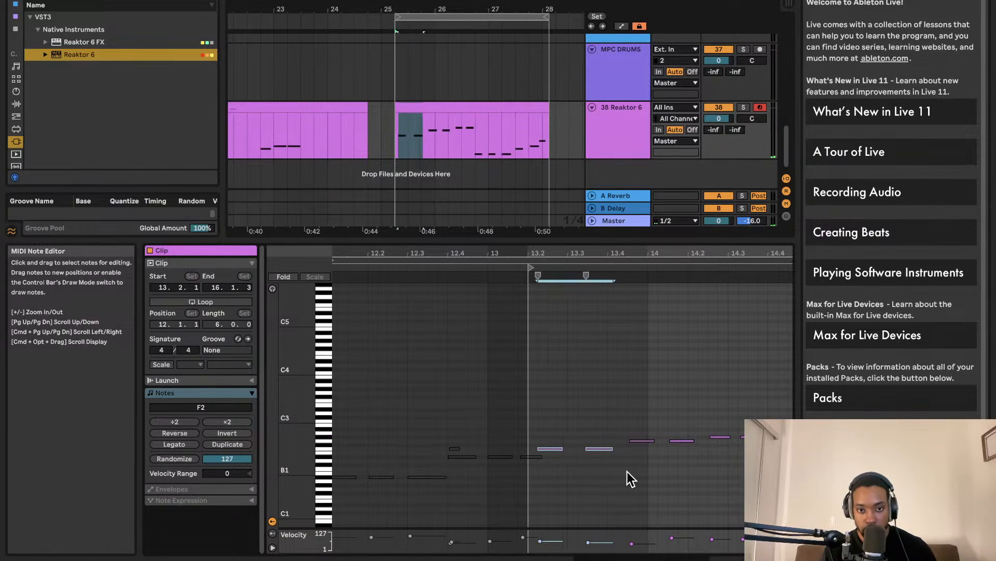
key(space)
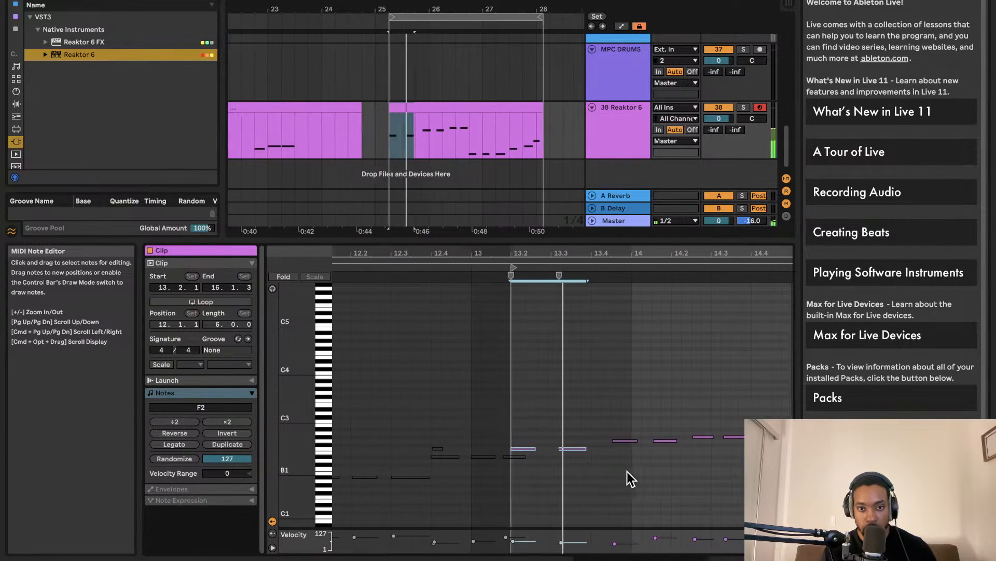
key(space)
click(546, 454)
drag(548, 449, 534, 448)
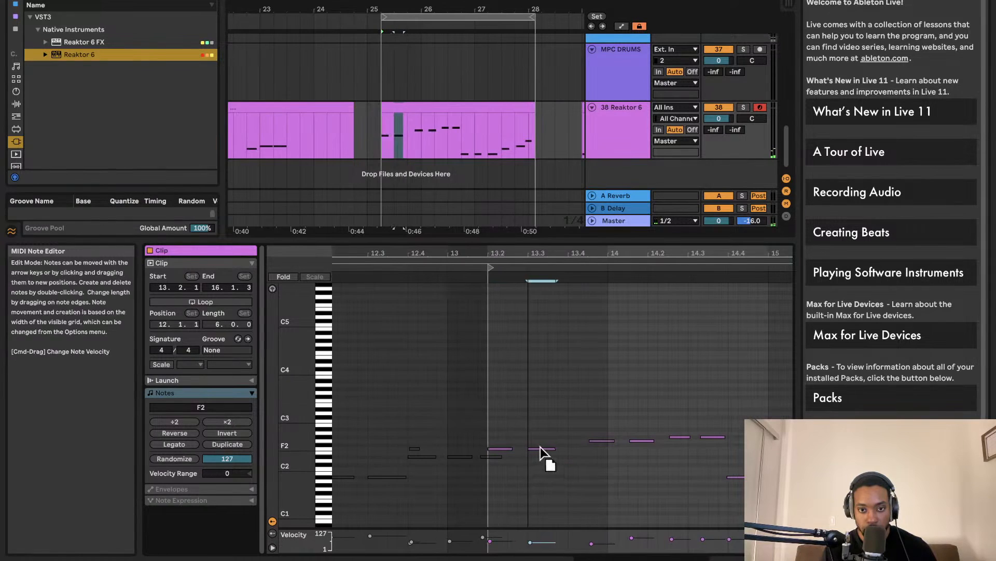
Step: Move the four G2 and G#2 notes earlier to begin at 13.4 and place the three A#1 notes directly after them
key(space)
drag(546, 412, 648, 456)
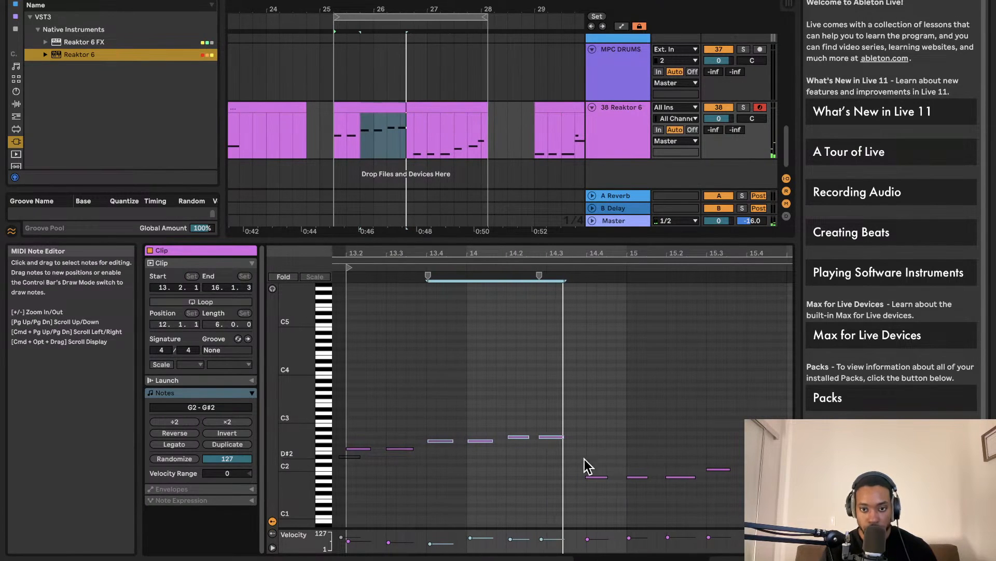
drag(579, 461, 690, 493)
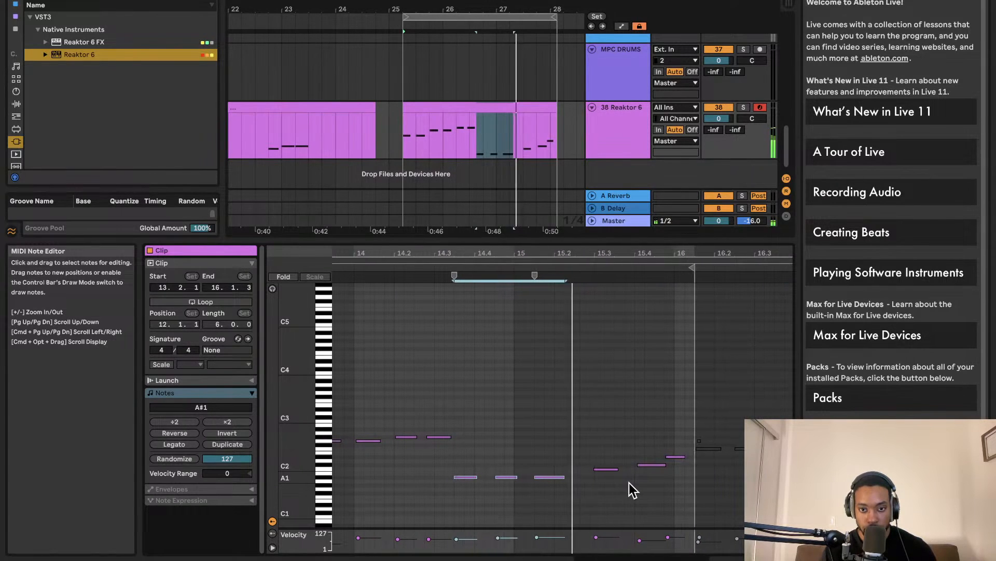
Step: Move the three rising C2 to D#2 notes earlier so they directly follow the last A#1 note, and play the loop
drag(621, 441, 745, 511)
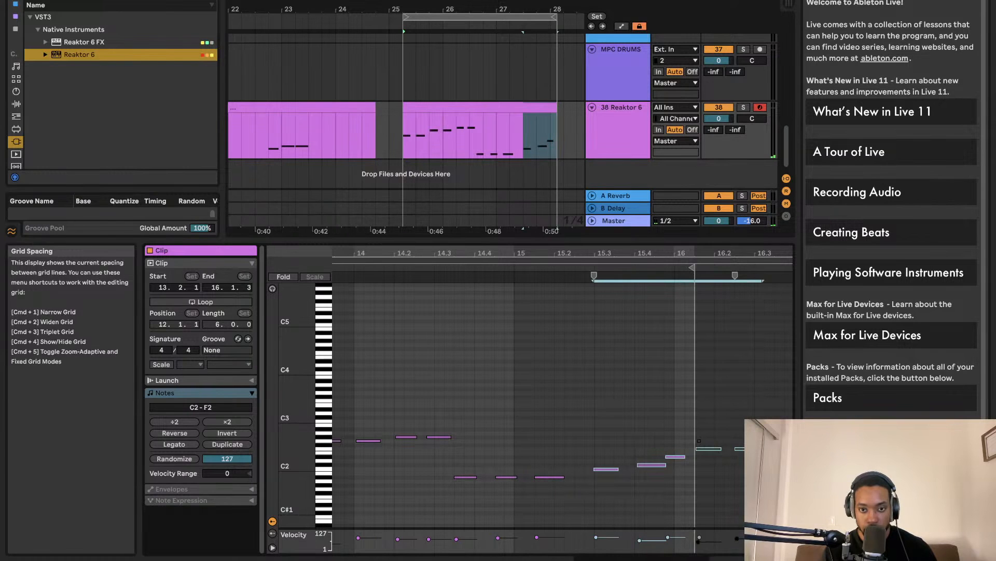
click(578, 426)
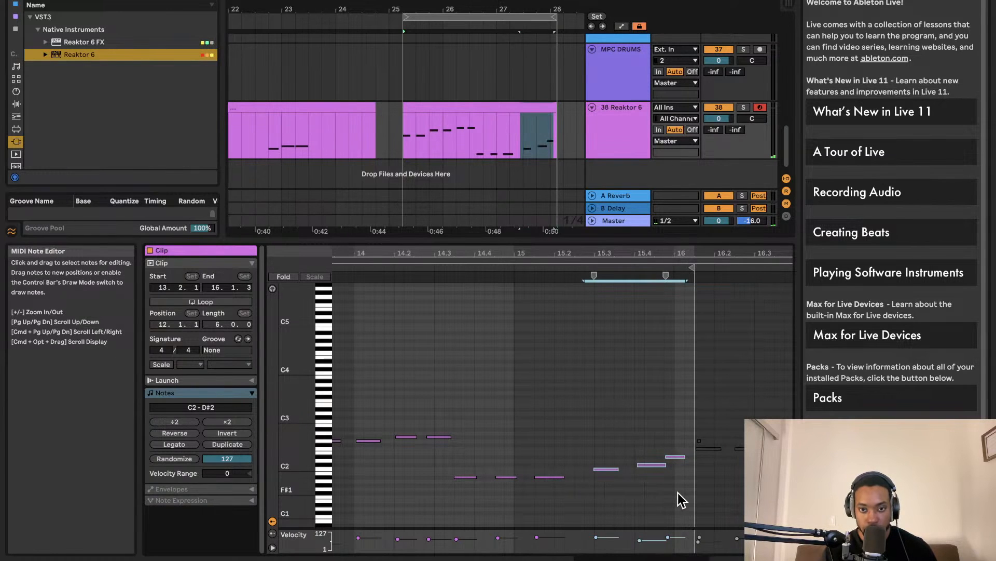
key(space)
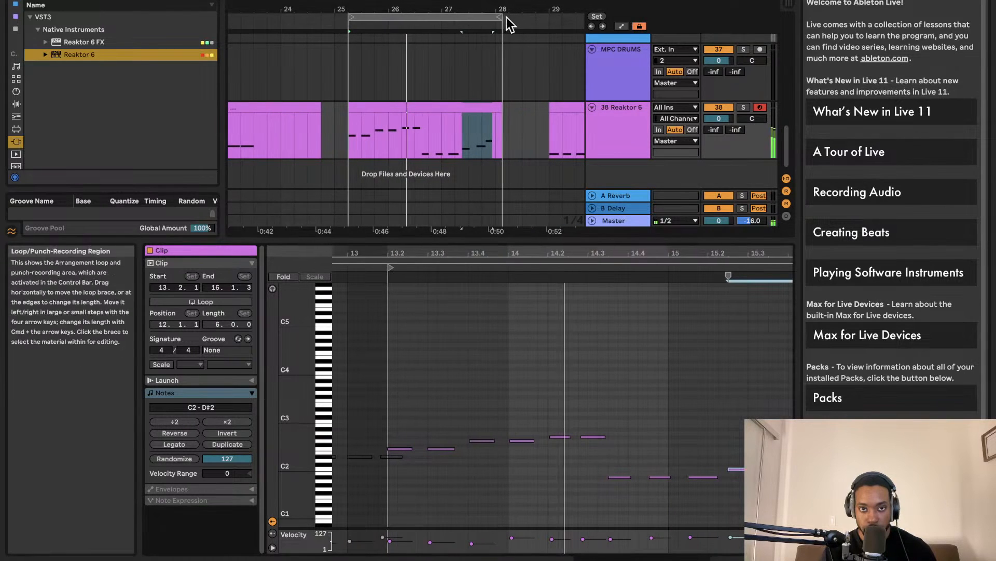
Step: Shorten the arrangement loop to end at bar 28, then split the copied clip there and delete its leftover tail
click(498, 17)
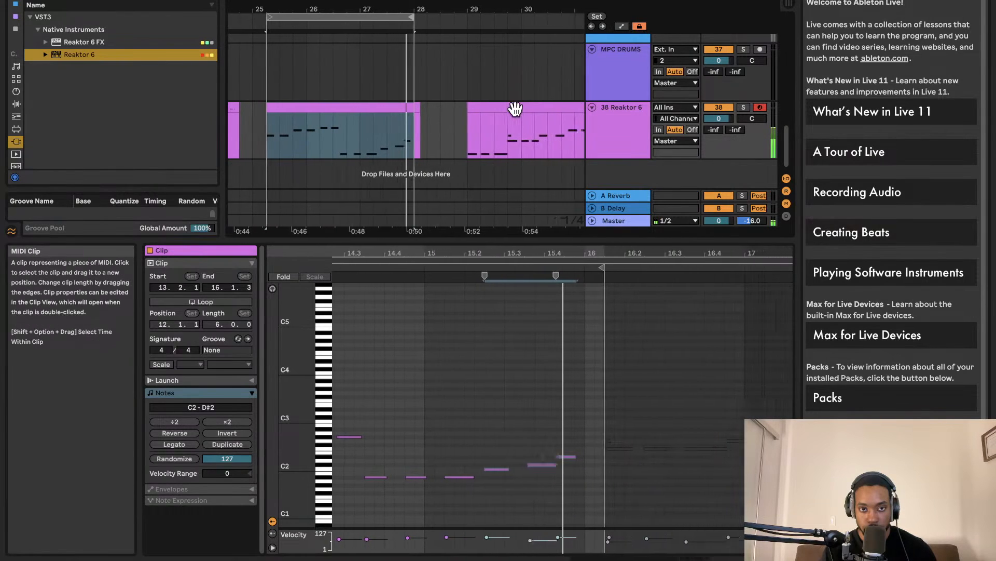
key(space)
click(539, 109)
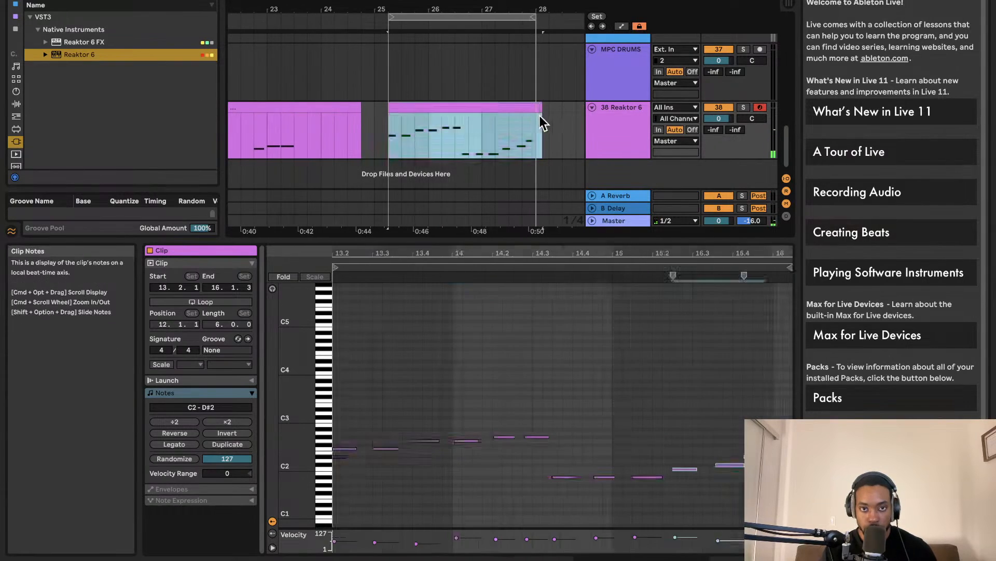
click(541, 118)
click(535, 120)
key(super+e)
click(537, 100)
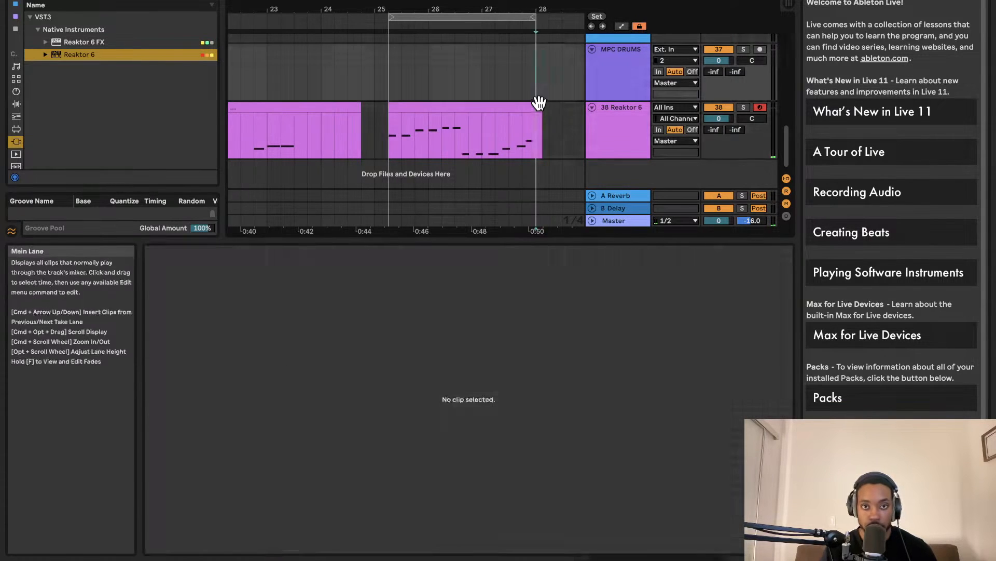
click(540, 105)
key(Delete)
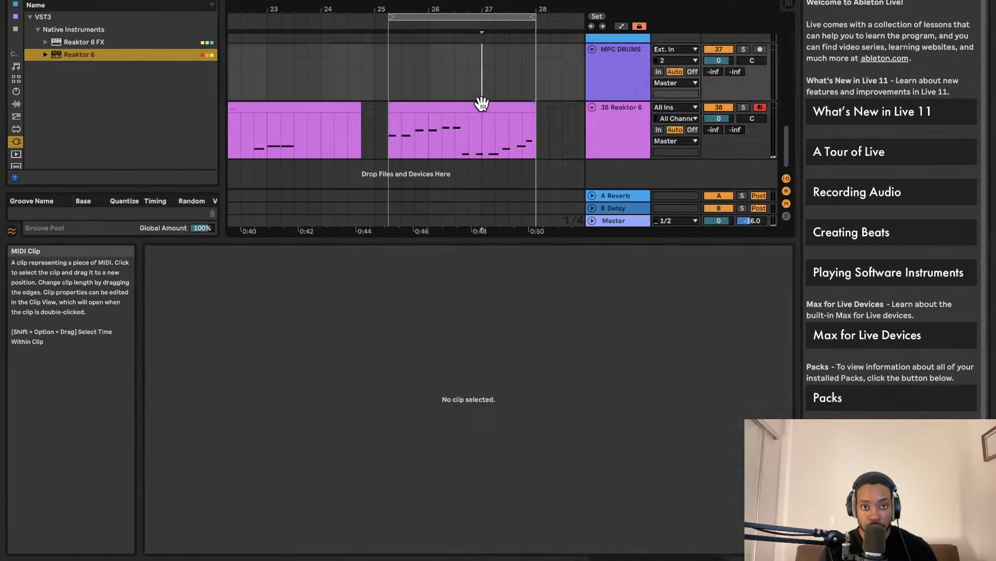
Step: Play the trimmed clip in the loop with all its notes selected, and reduce the height of the clip editor
click(488, 118)
click(491, 421)
key(super+a)
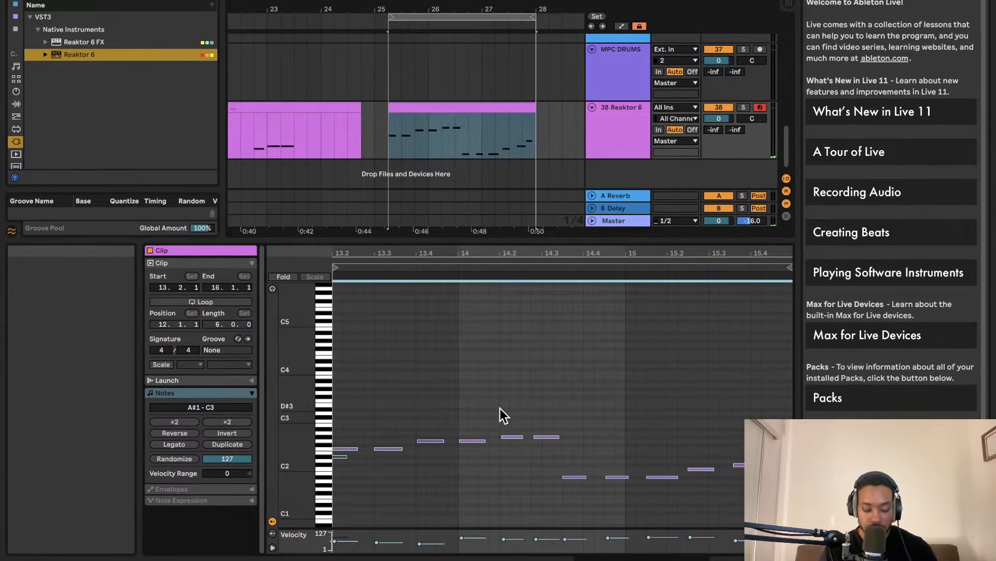
key(space)
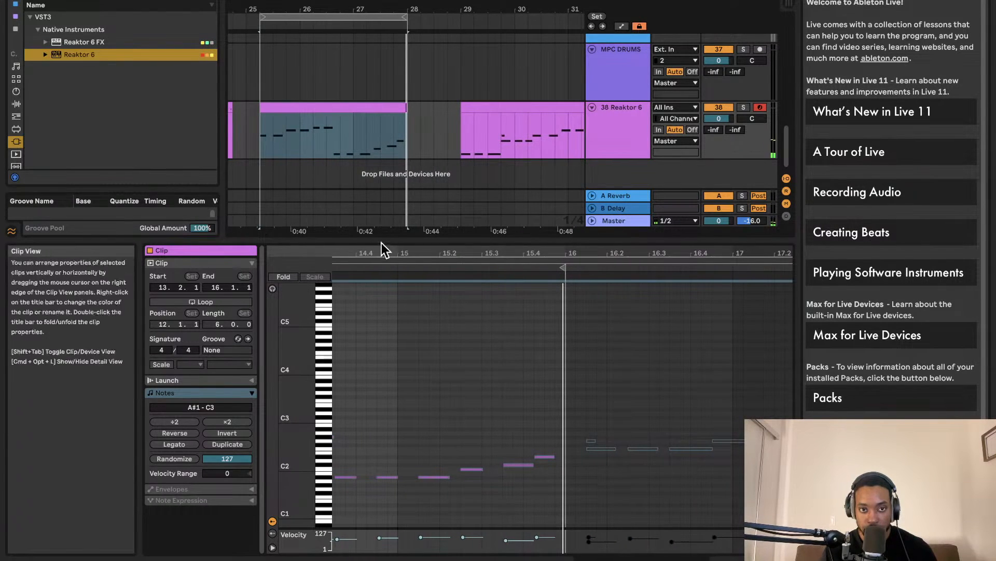
drag(382, 243, 415, 424)
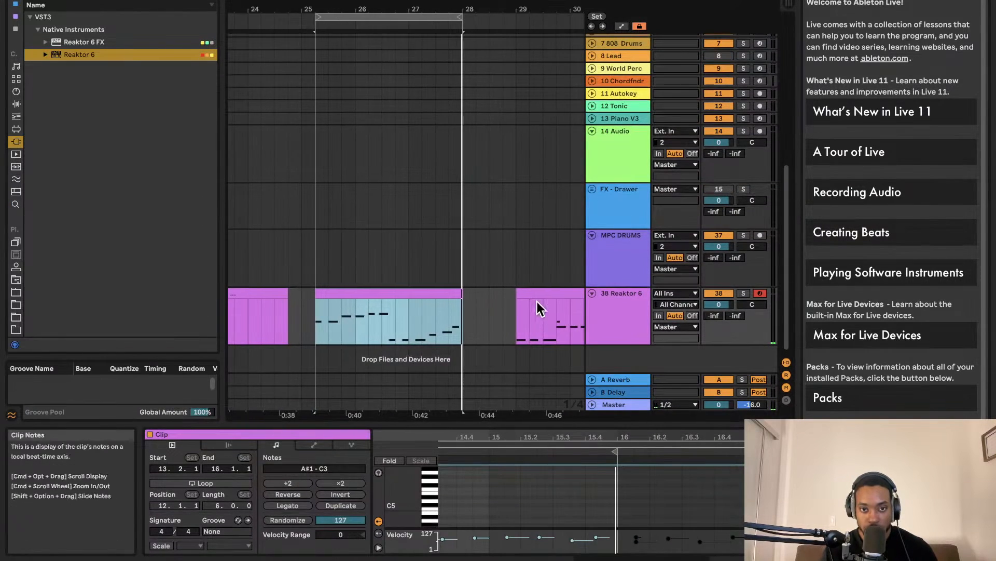
click(534, 300)
key(Delete)
scroll(467, 311, left, 5)
click(408, 296)
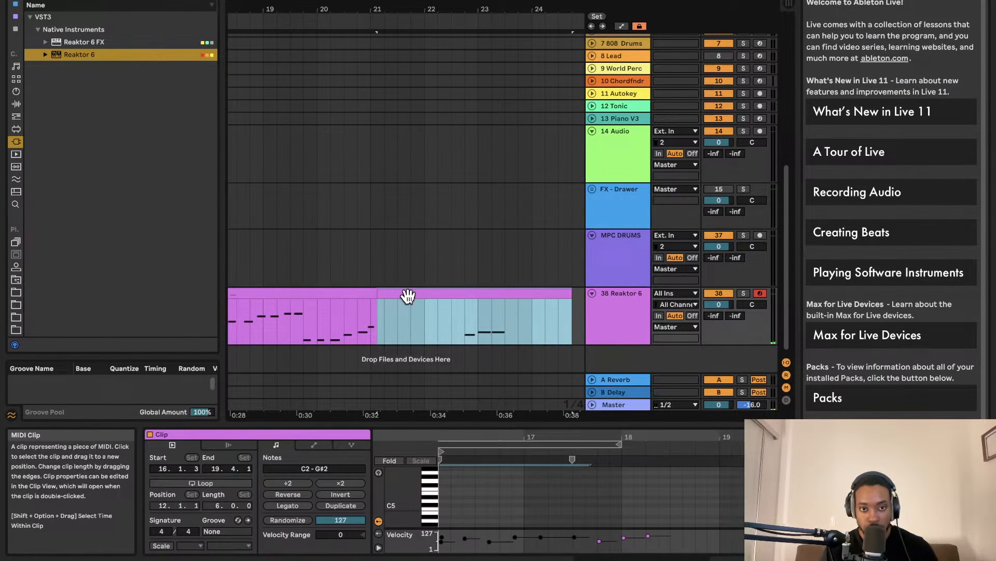
key(Delete)
click(265, 289)
click(270, 291)
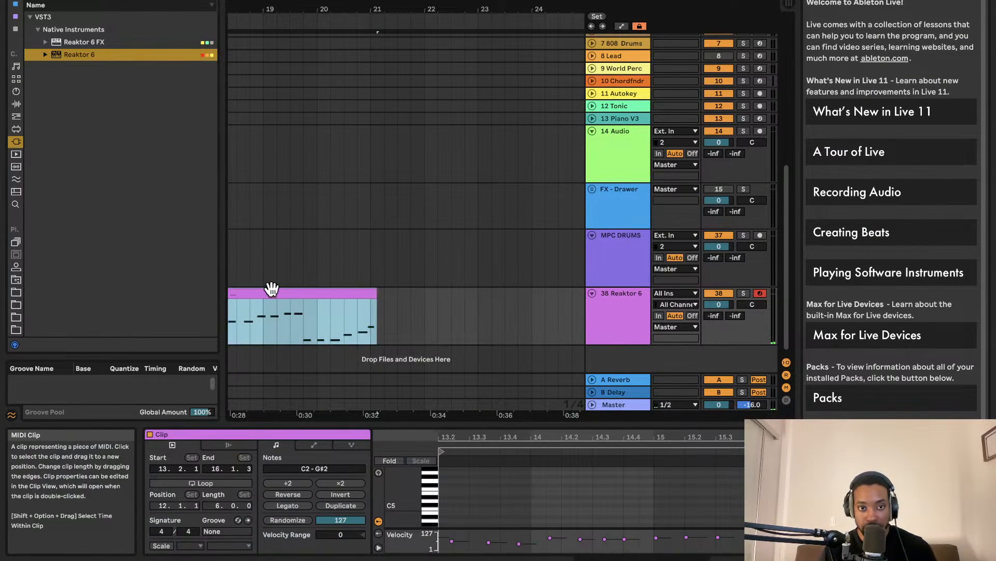
scroll(283, 291, left, 4)
scroll(289, 288, left, 10)
scroll(289, 288, down, 8)
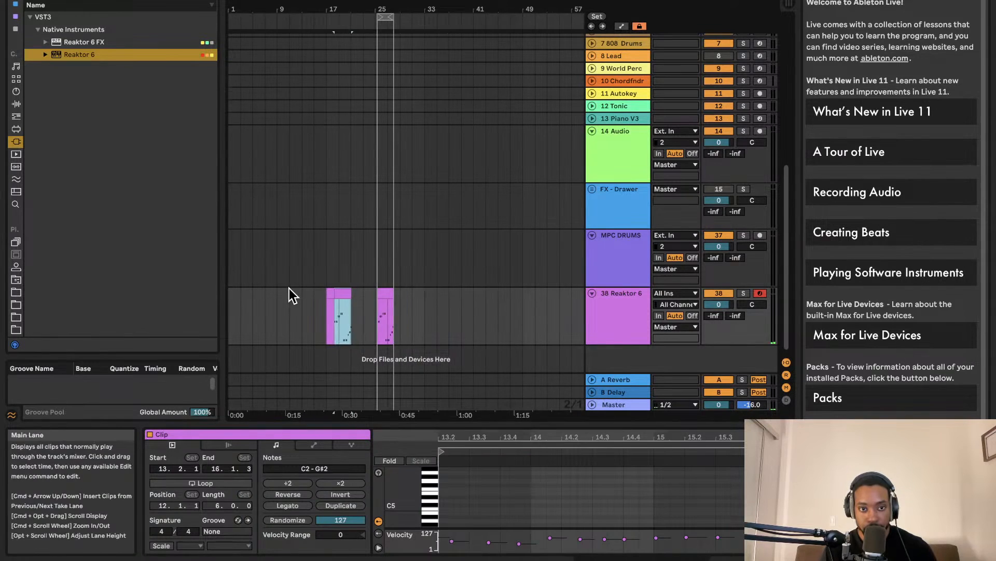
key(super+z)
key(super+z)
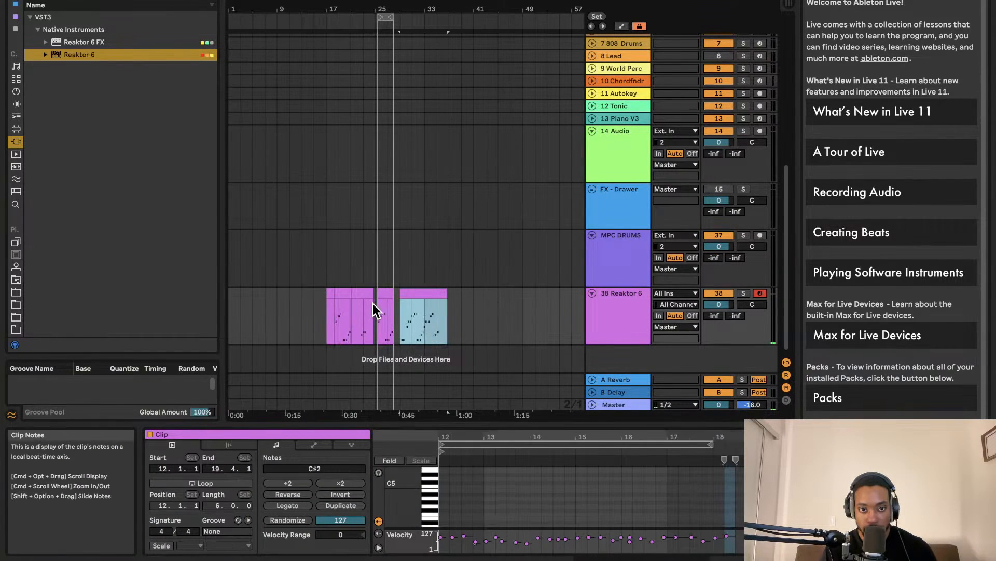
Step: Delete the split clip sections between bars 17 and 25 and move the full recorded clip from bar 29 to bar 1
drag(373, 303, 323, 305)
key(Delete)
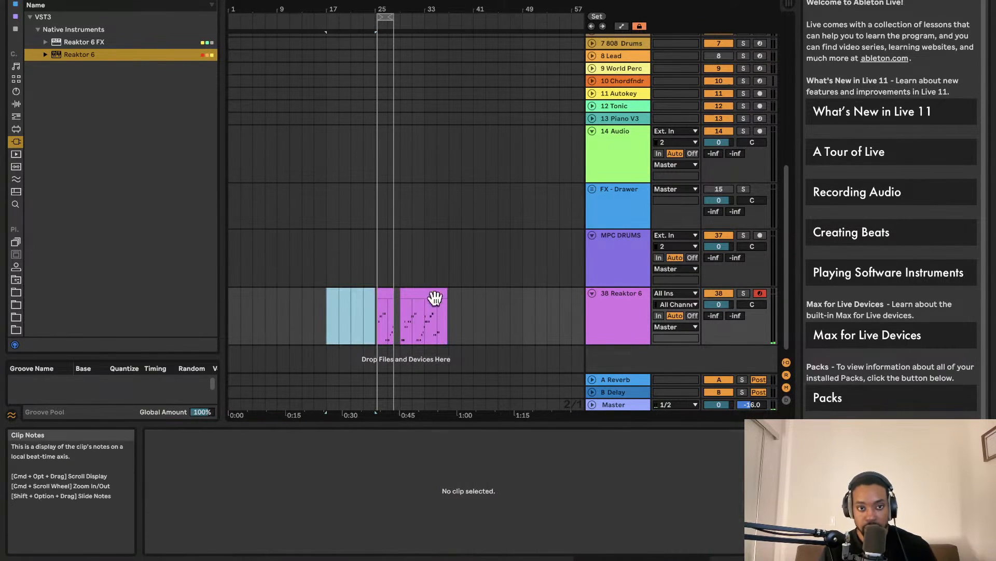
drag(435, 298, 245, 301)
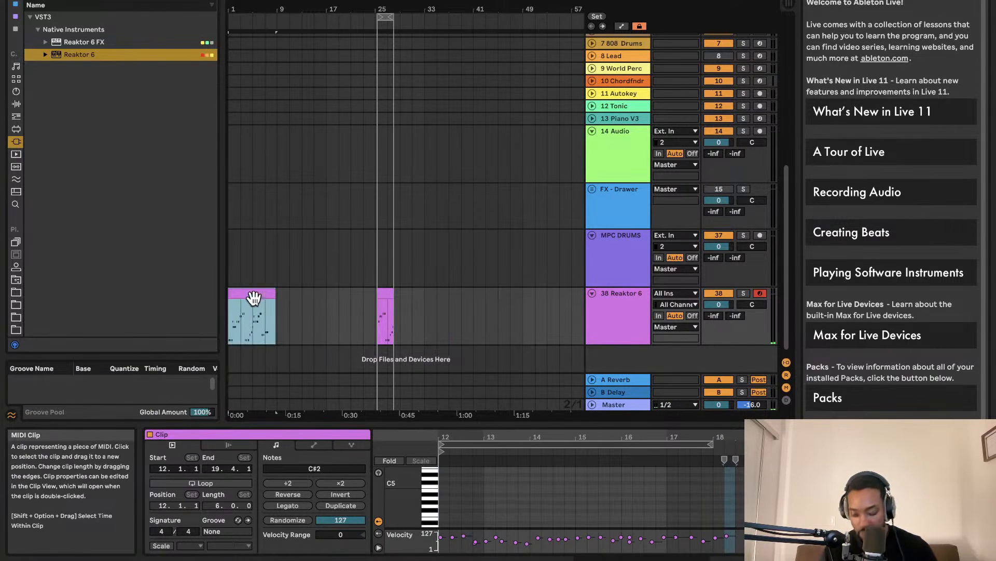
Step: Deactivate the full recorded clip at bar 1 and toggle playback
key(0)
scroll(367, 312, up, 5)
key(space)
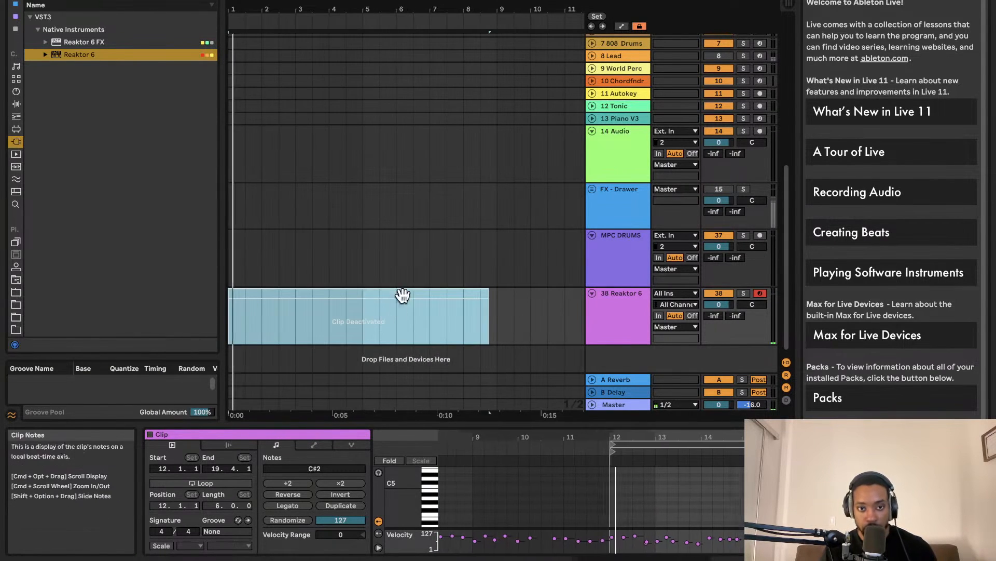
Step: Rename the retimed Reaktor 6 clip at bar 25.2 as Pluck
scroll(362, 297, down, 4)
scroll(360, 301, right, 5)
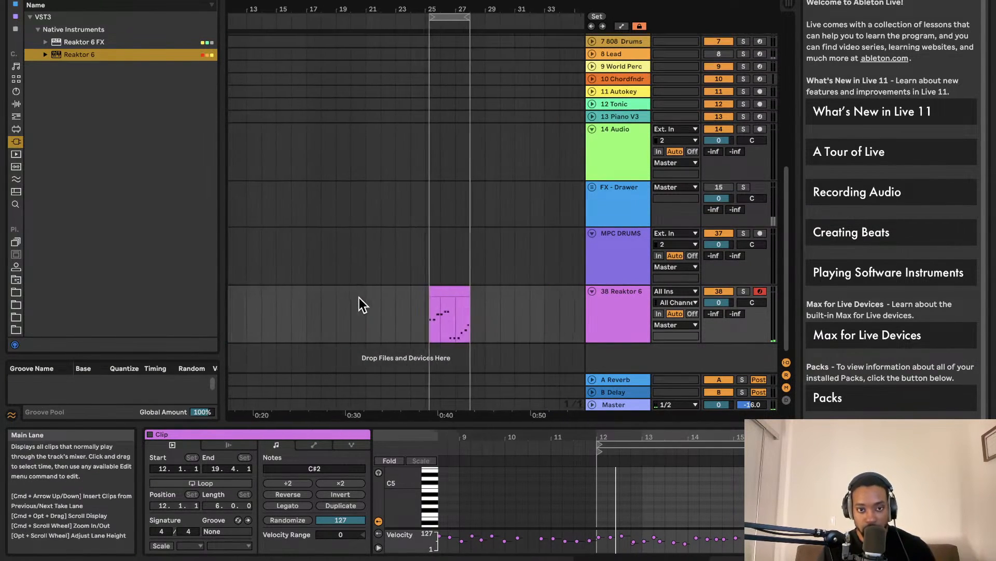
scroll(422, 314, up, 3)
scroll(422, 314, up, 2)
click(399, 291)
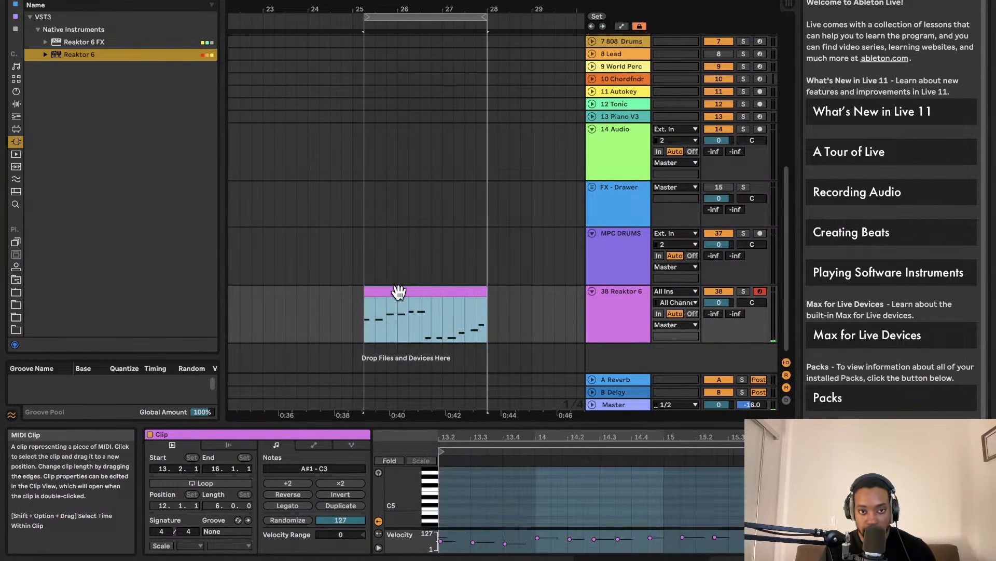
key(super+r)
text(p)
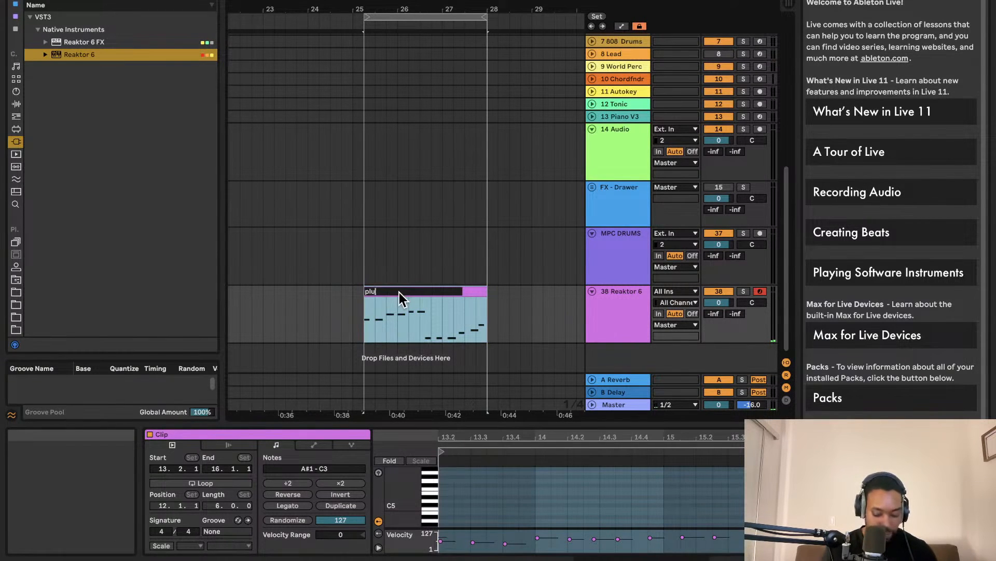
key(Return)
scroll(400, 280, left, 5)
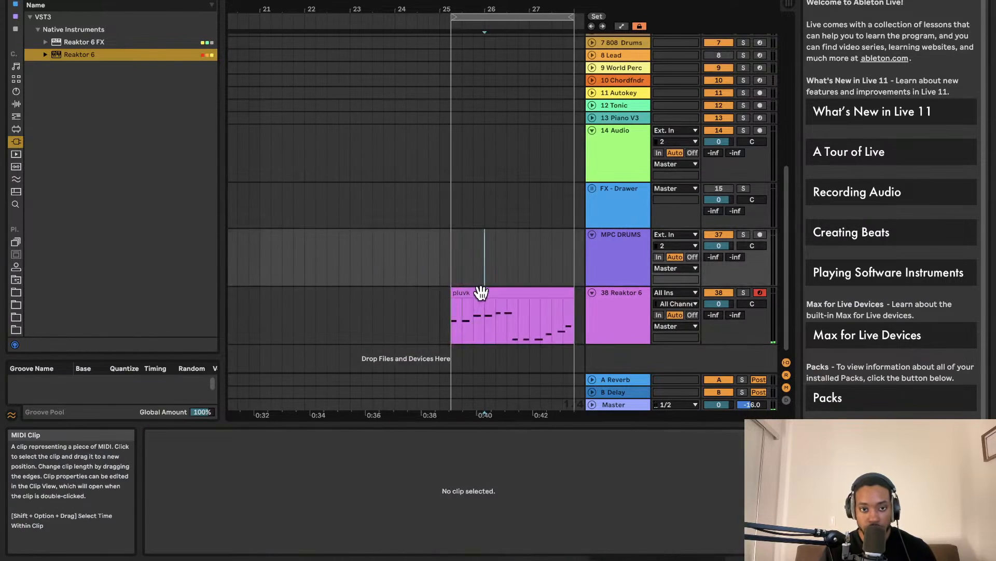
right_click(476, 293)
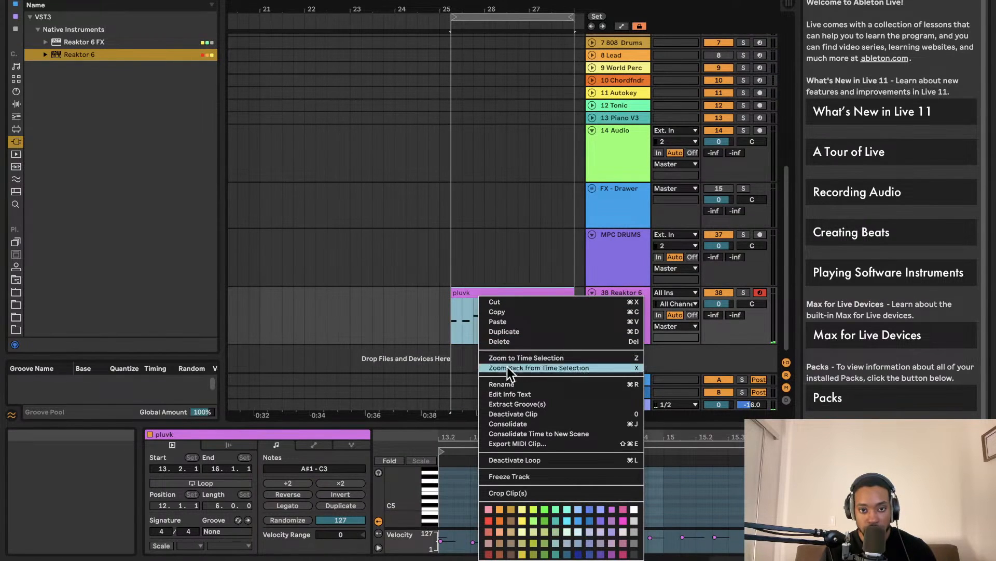
click(508, 385)
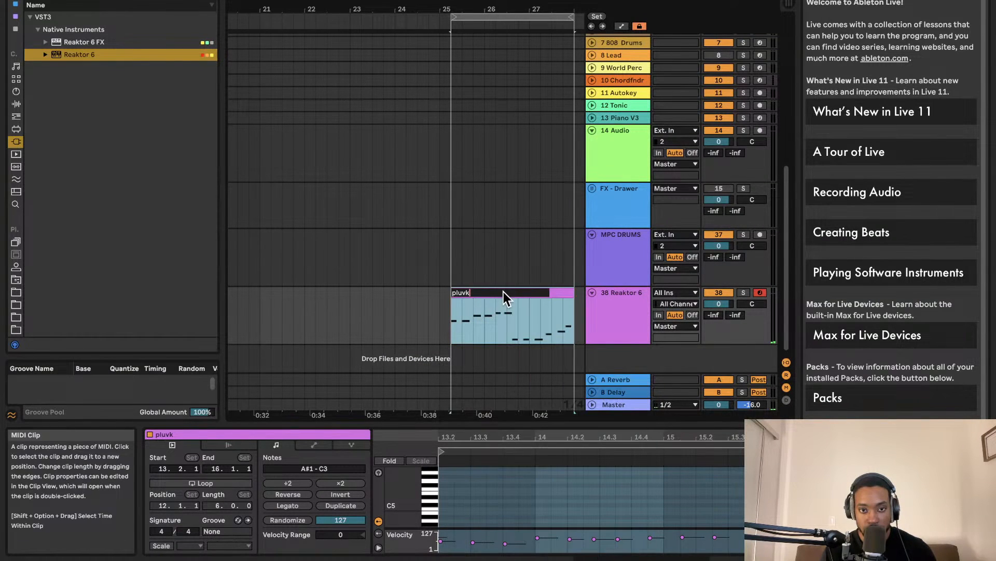
key(BackSpace)
key(BackSpace)
text(ck)
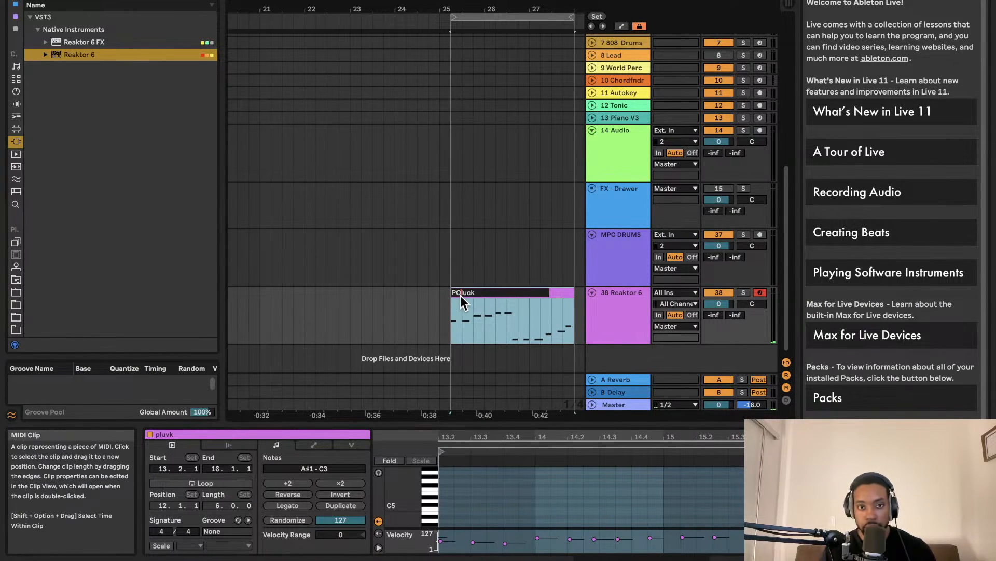
click(508, 283)
click(486, 292)
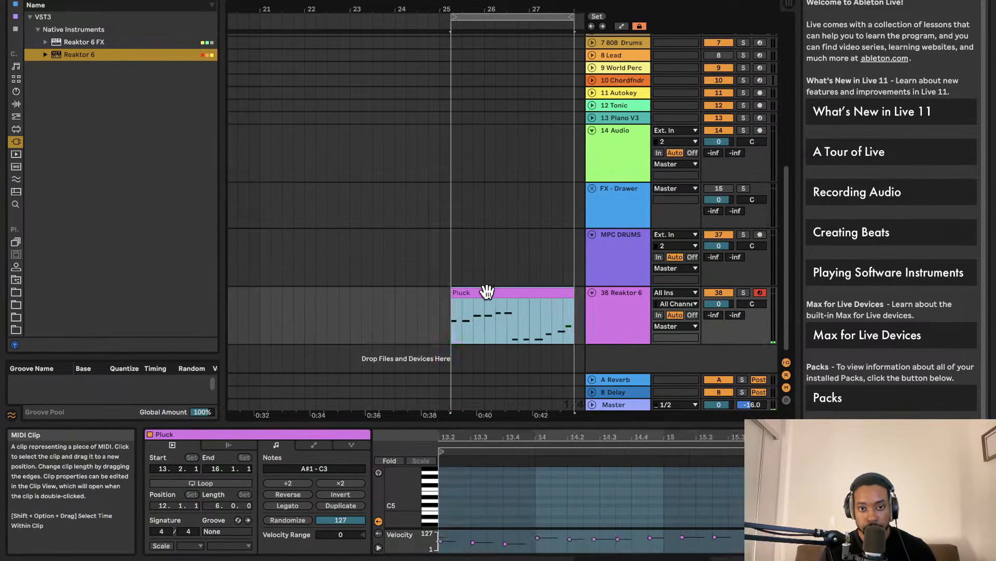
Step: Play the Pluck clip in the arrangement loop
key(space)
scroll(478, 317, up, 2)
scroll(478, 328, up, 2)
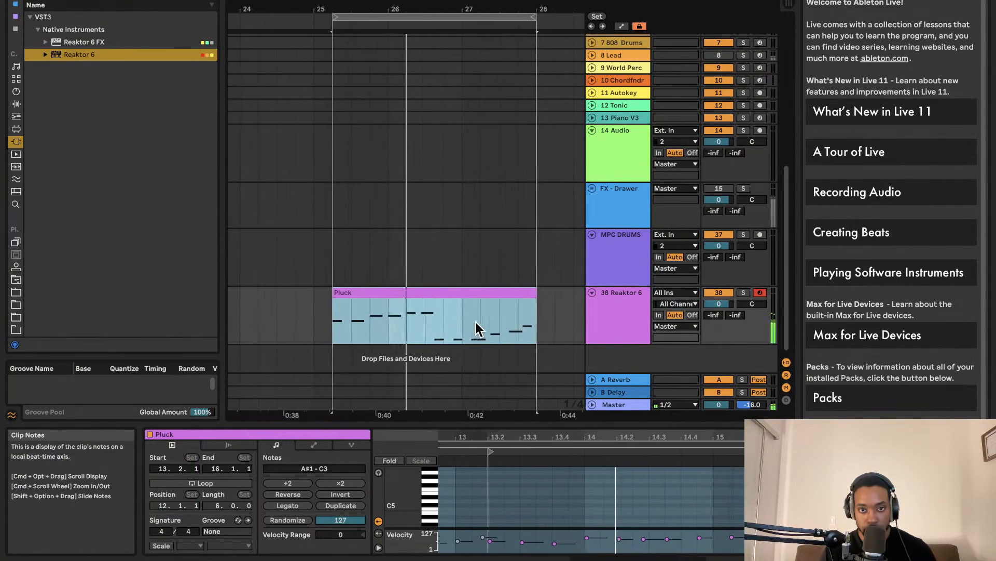
scroll(478, 328, down, 3)
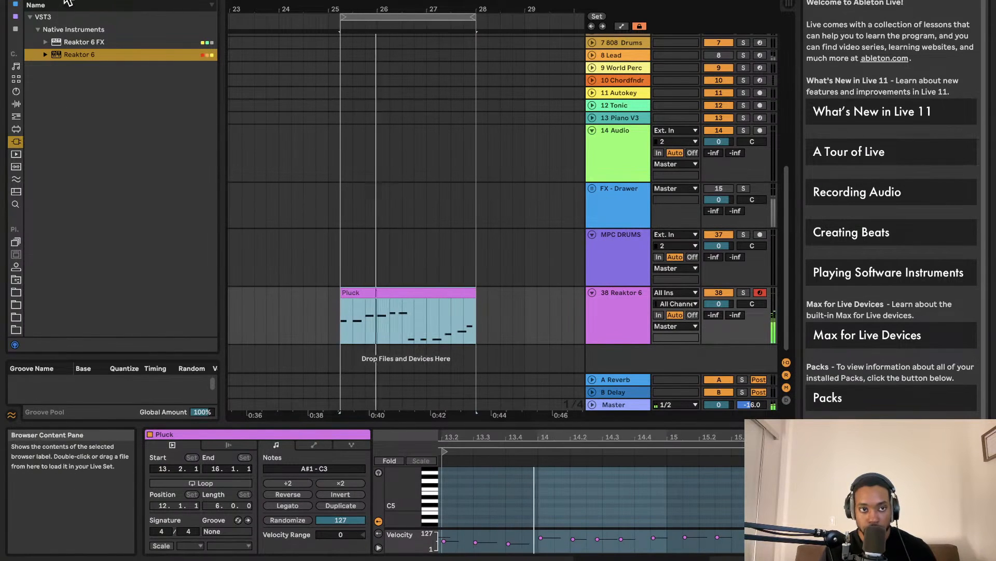
Step: Search the plug-ins for "batt", then clear the search and list the audio effects
click(65, 2)
key(BackSpace)
text(batt)
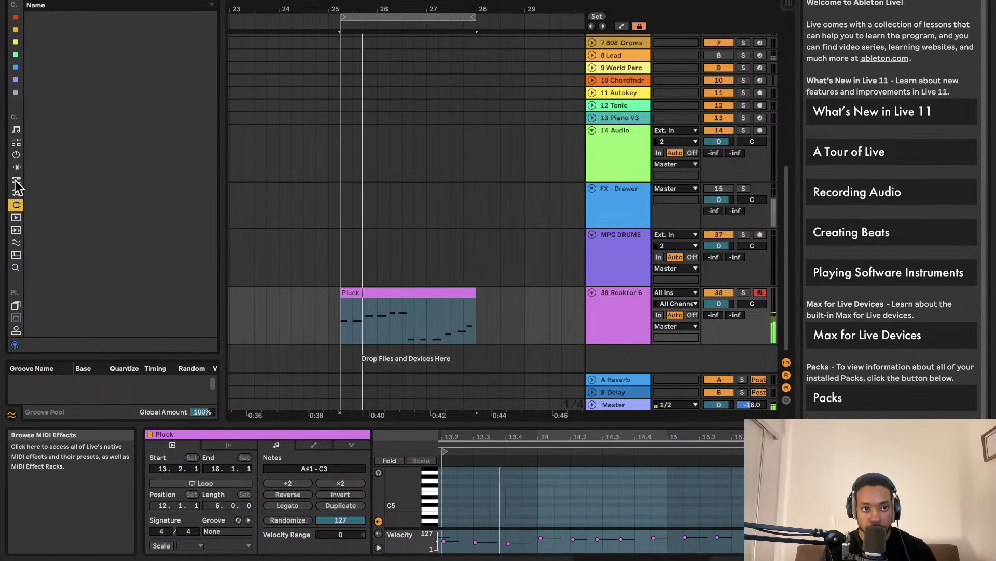
click(16, 168)
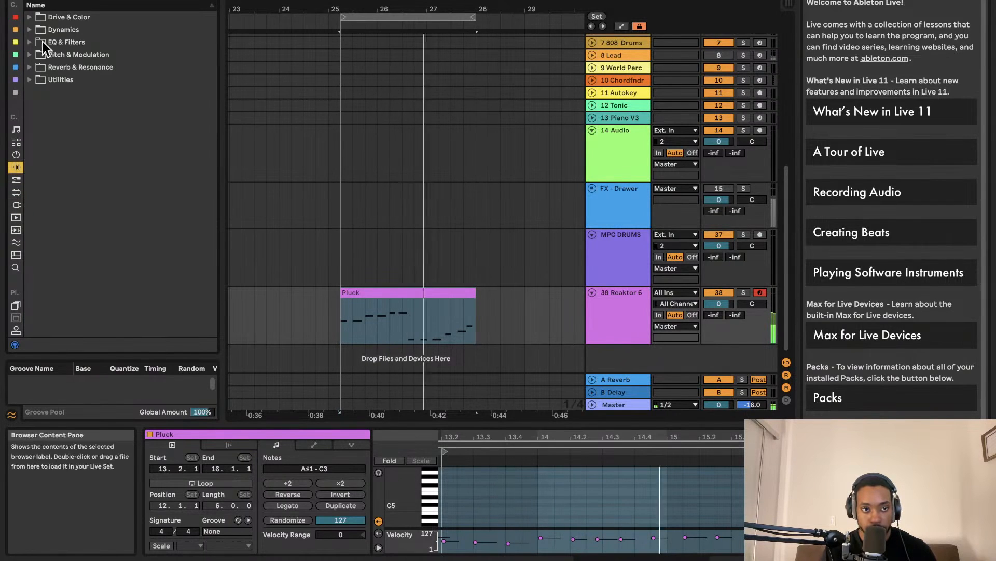
click(78, 1)
key(BackSpace)
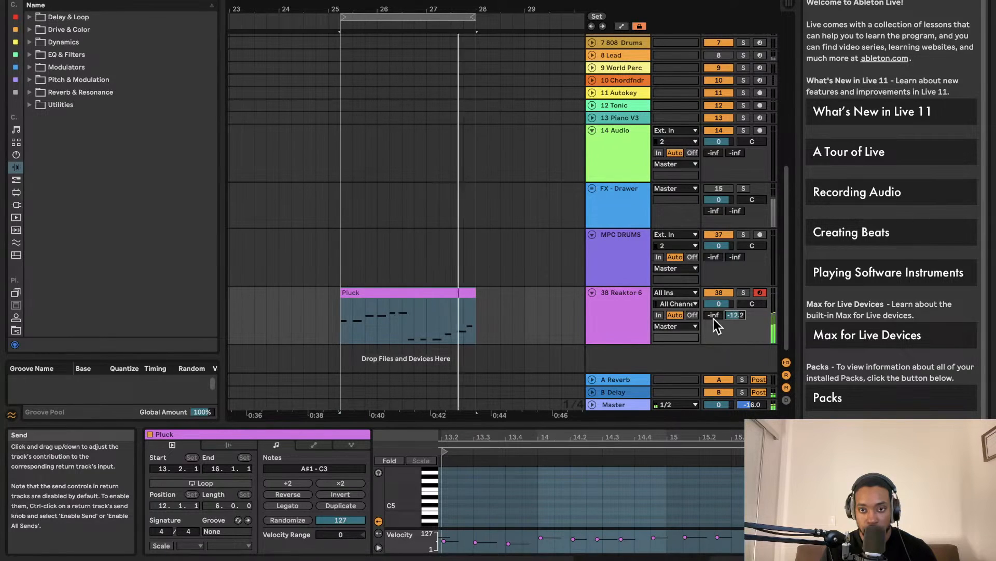
Step: Find Svensk House Kit among the drum presets and load it on a new track below the Reaktor 6 track
click(15, 142)
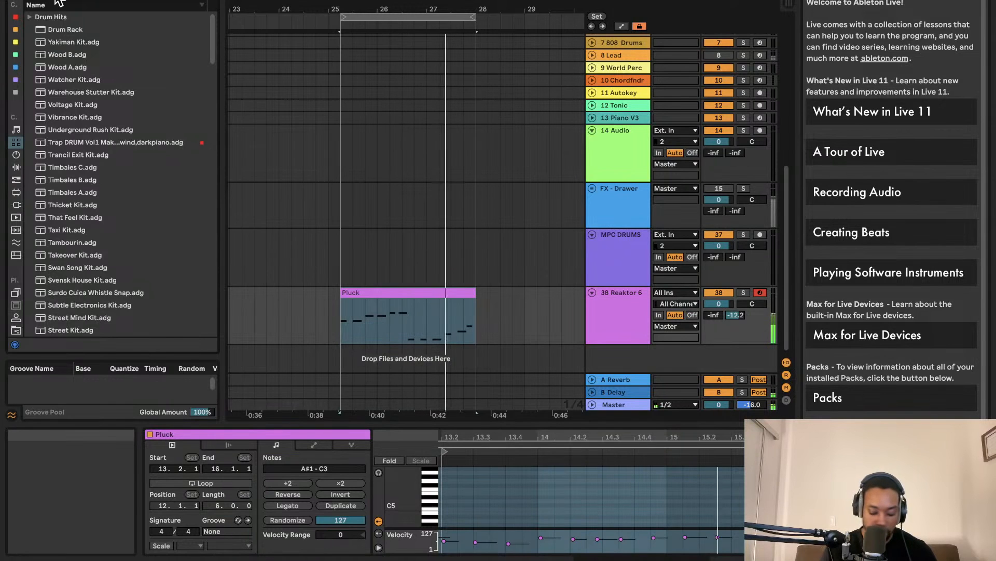
click(61, 29)
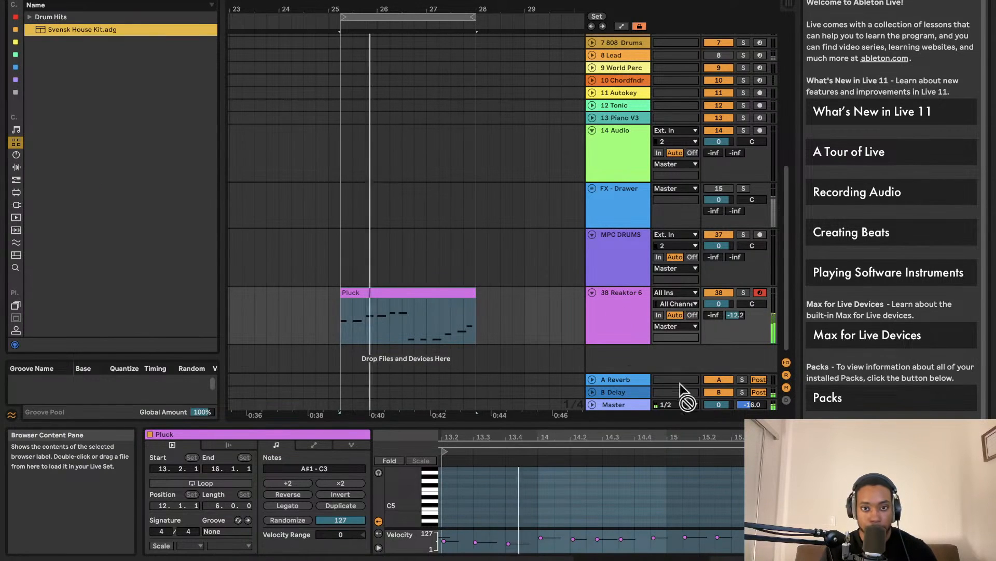
drag(631, 357, 631, 358)
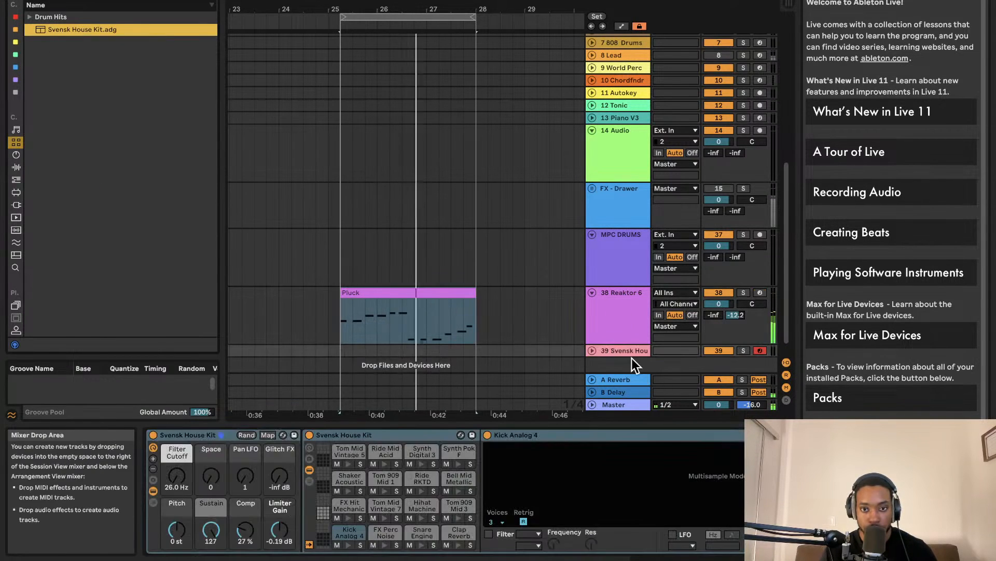
Step: Unfold the Svensk House Kit track and create an empty MIDI clip on it at the loop start, bar 25.2
click(593, 351)
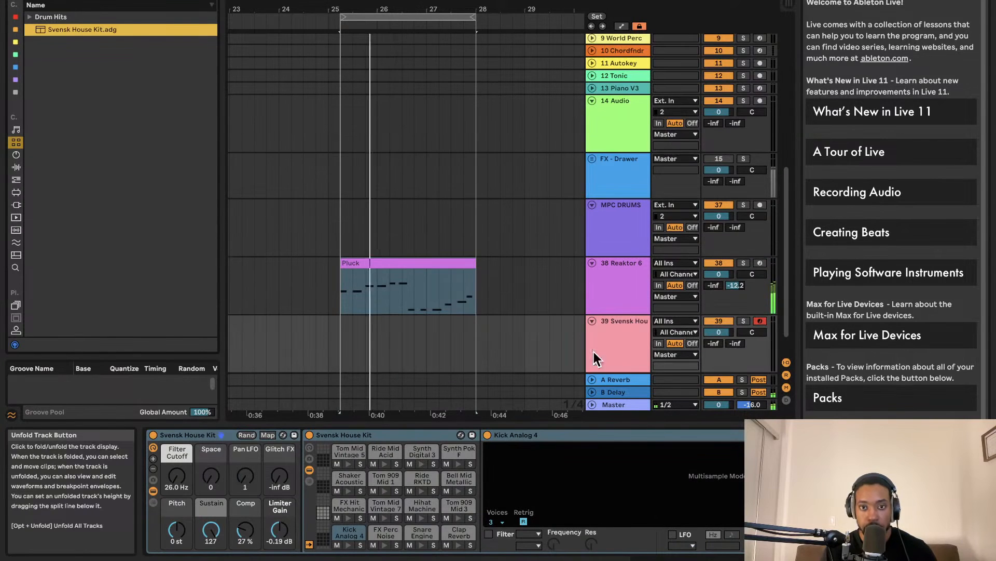
double_click(341, 350)
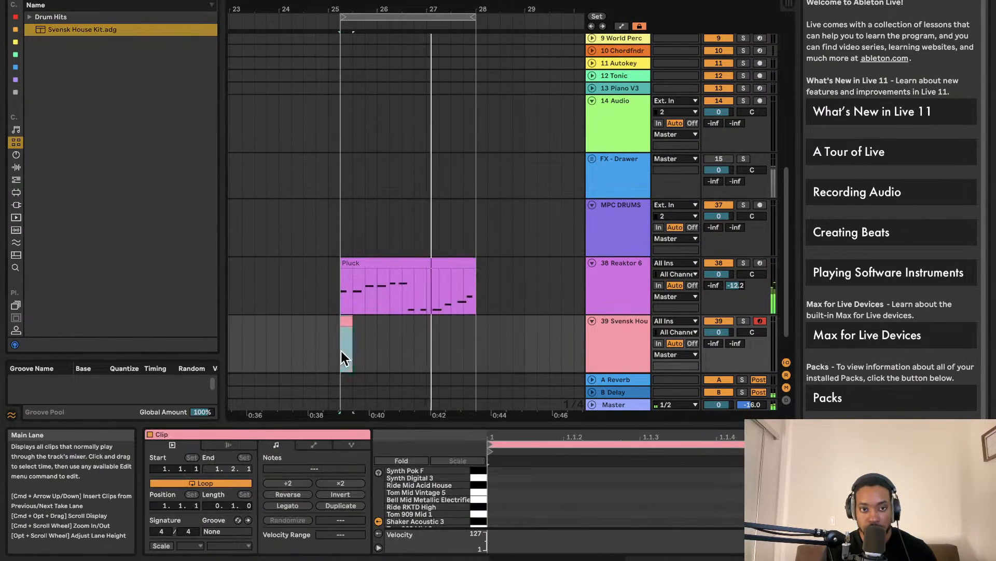
Step: Delete the short empty MIDI clip on the Svensk House Kit track and display the track's devices
click(344, 322)
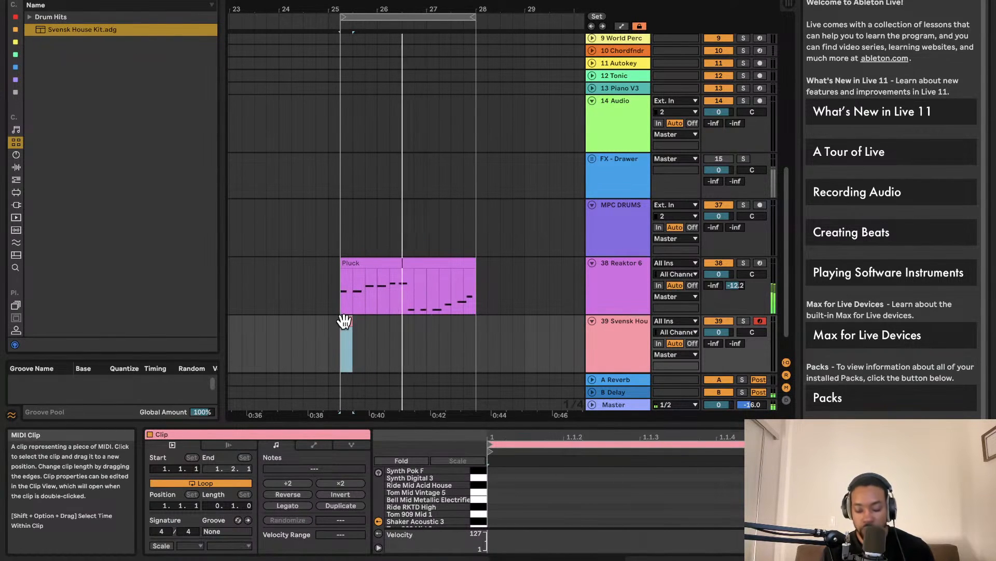
key(Delete)
double_click(341, 330)
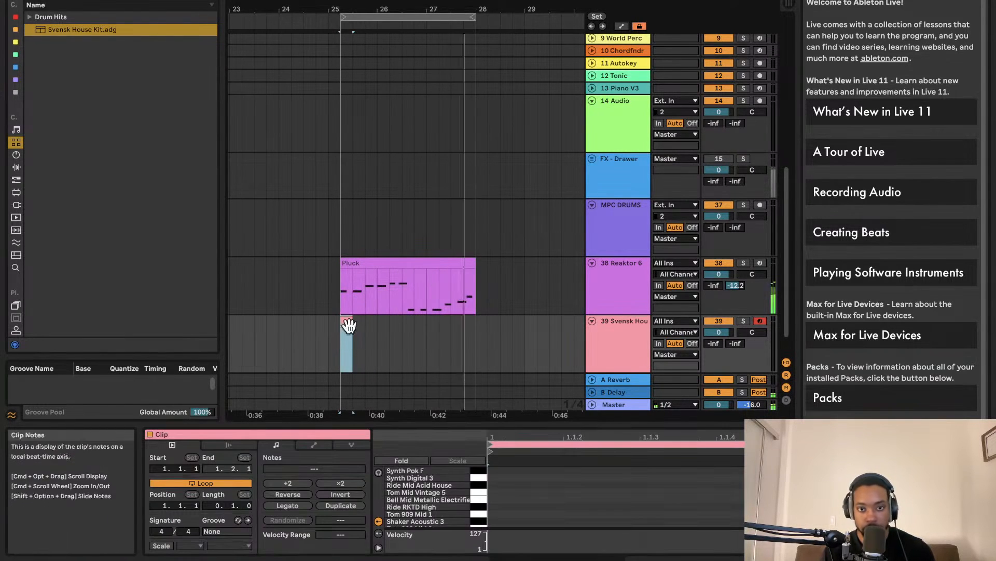
key(Delete)
double_click(627, 345)
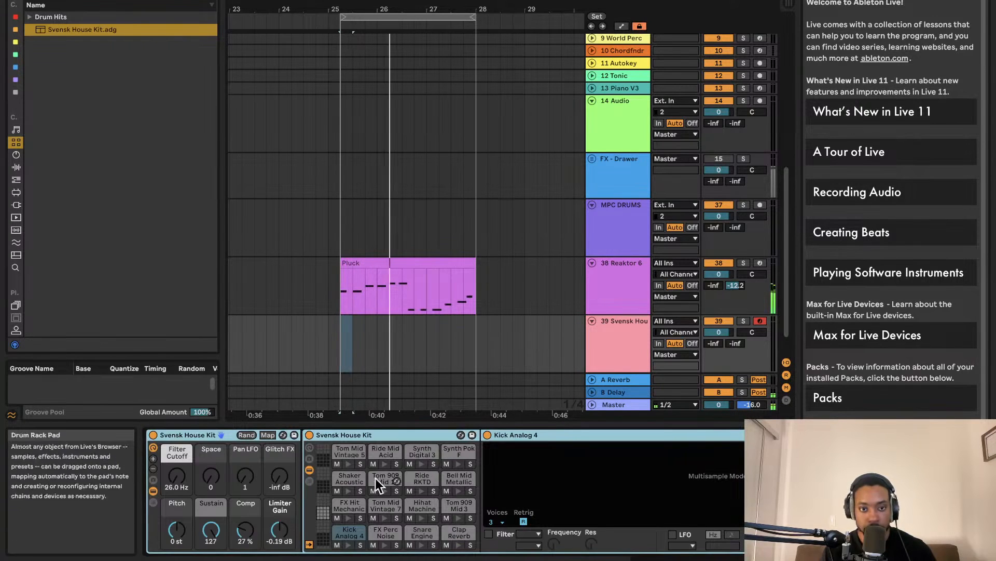
Step: Create an empty one-bar MIDI clip from bar 25.2 on the Svensk House Kit track and lower the track volume to -8.9
click(345, 351)
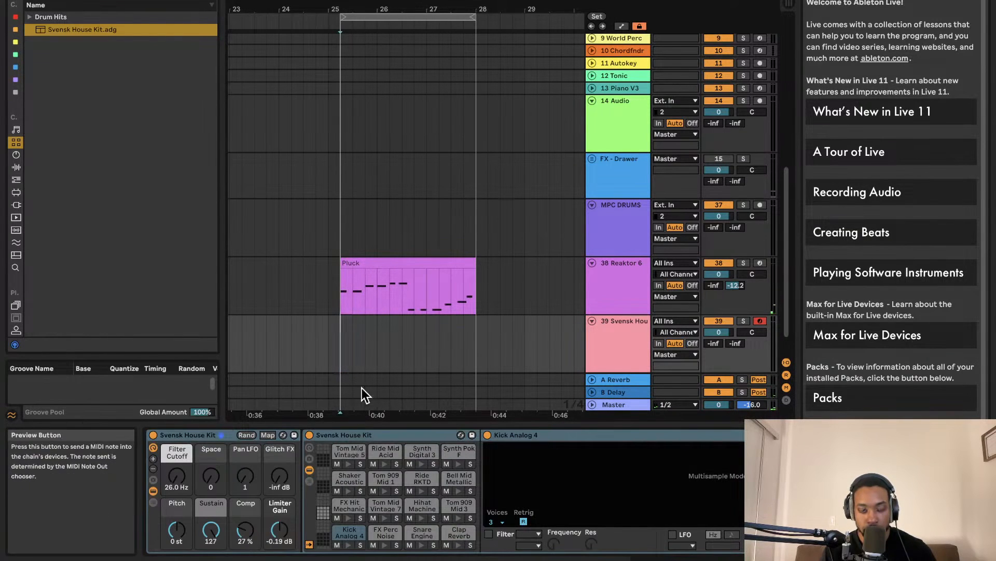
drag(345, 356, 391, 352)
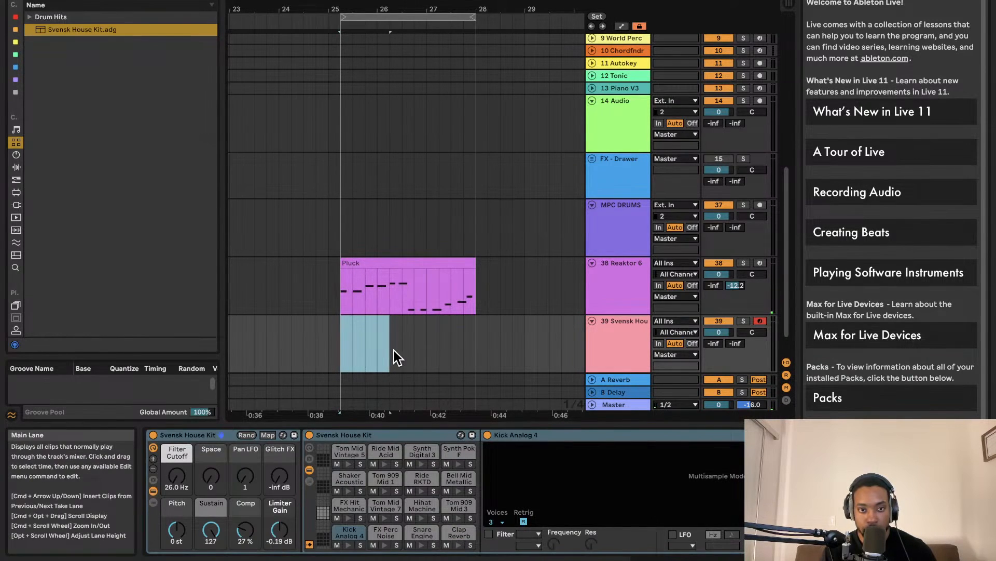
key(shift+super+m)
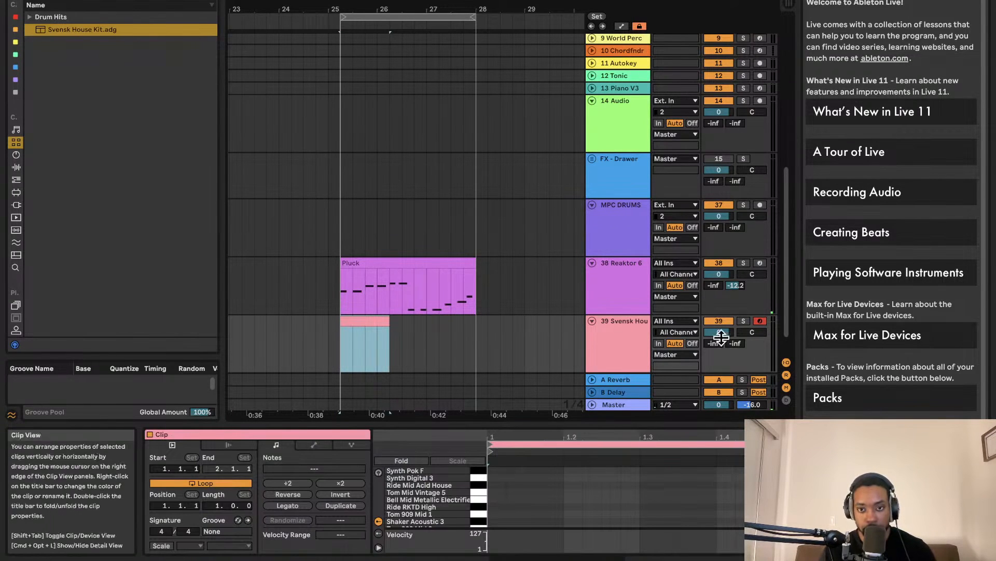
drag(720, 333, 720, 340)
key(space)
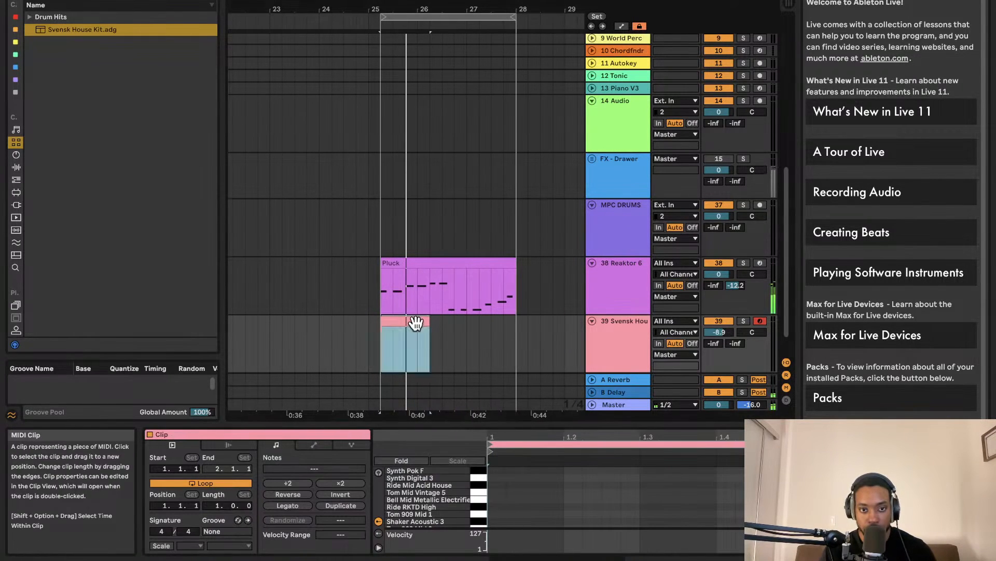
Step: Enlarge the MIDI note editor and place two Clap Reverb Tail notes, at 1.2.3 and 1.4.4
drag(474, 422, 474, 155)
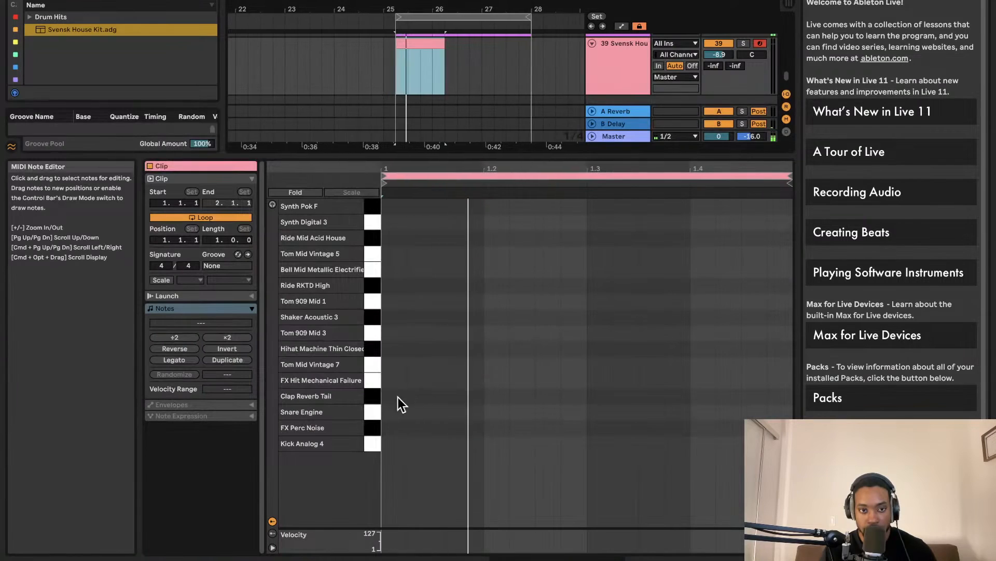
double_click(396, 398)
drag(401, 397, 560, 401)
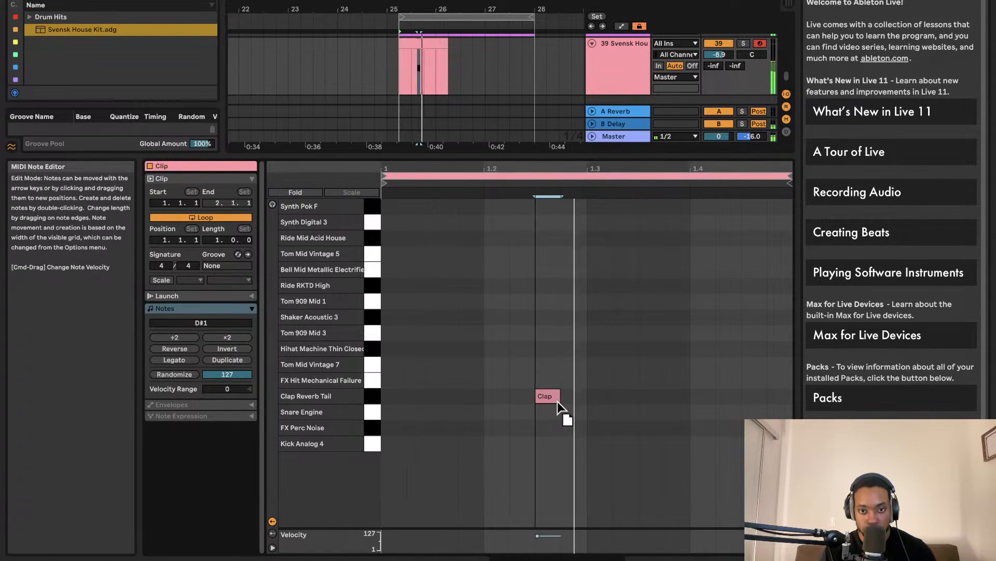
double_click(661, 395)
drag(655, 398, 761, 401)
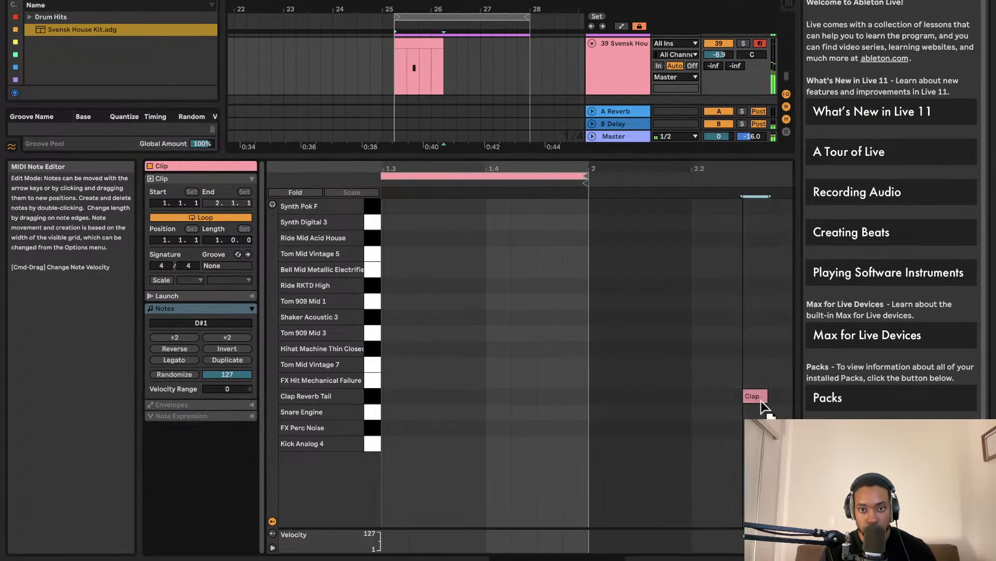
drag(577, 397, 569, 396)
Step: Turn off the drum clip's loop and extend the clip in the arrangement to end at 2.2.1
click(450, 52)
click(442, 43)
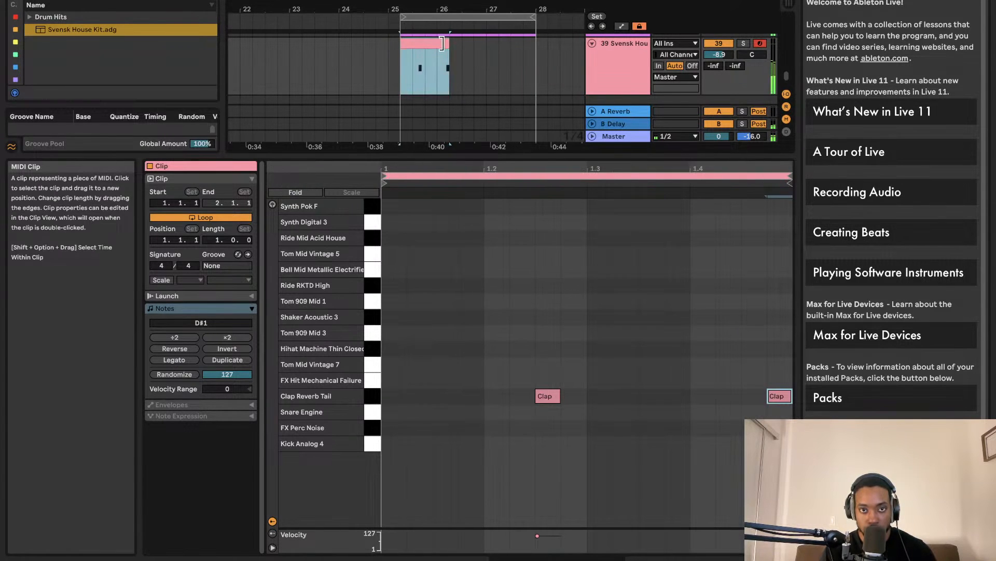
click(245, 217)
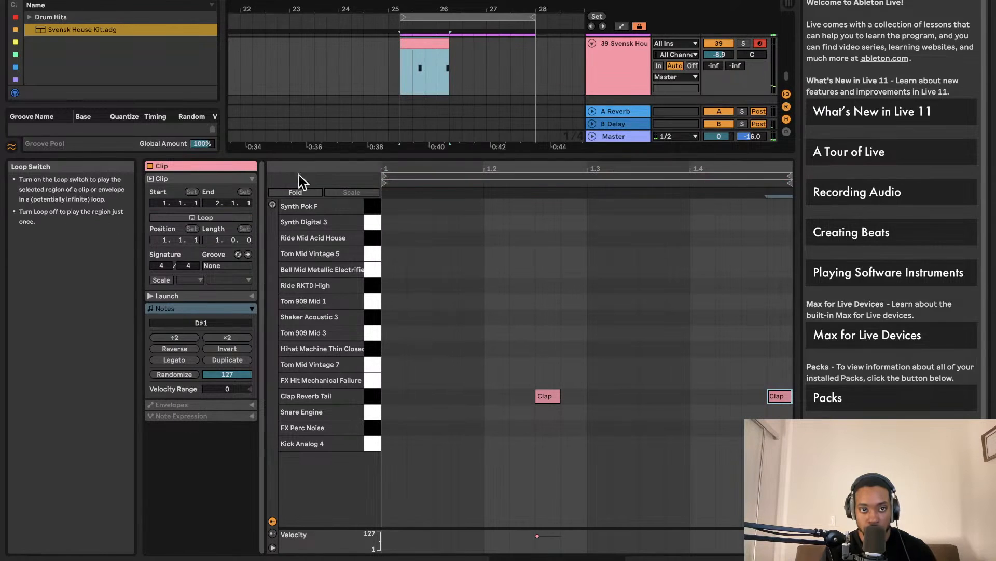
mouse_move(450, 44)
mouse_down()
mouse_move(467, 44)
mouse_move(457, 45)
mouse_up()
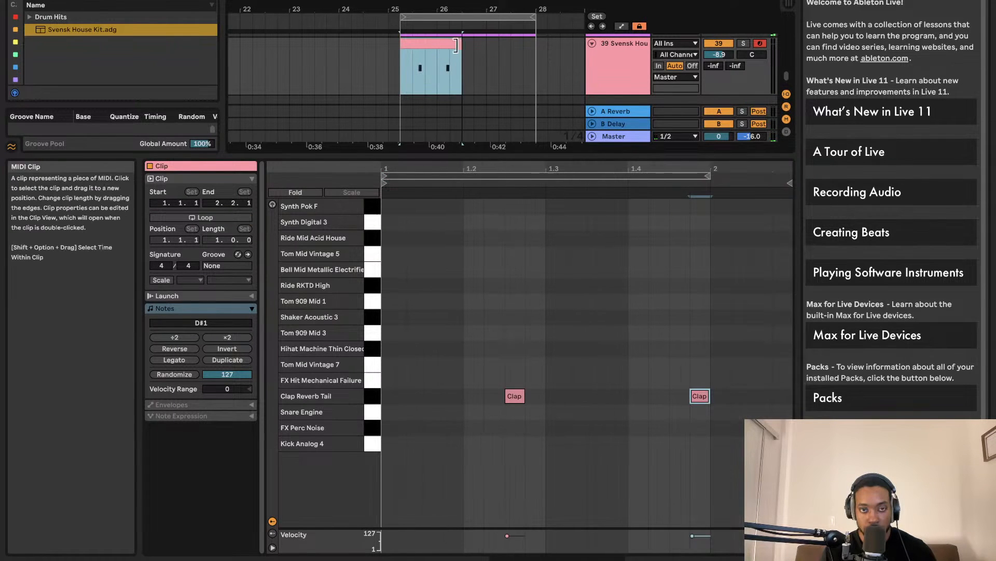
key(space)
Step: Move the second clap note to 2.1.3 and duplicate the drum clip twice along the track
drag(695, 393, 752, 391)
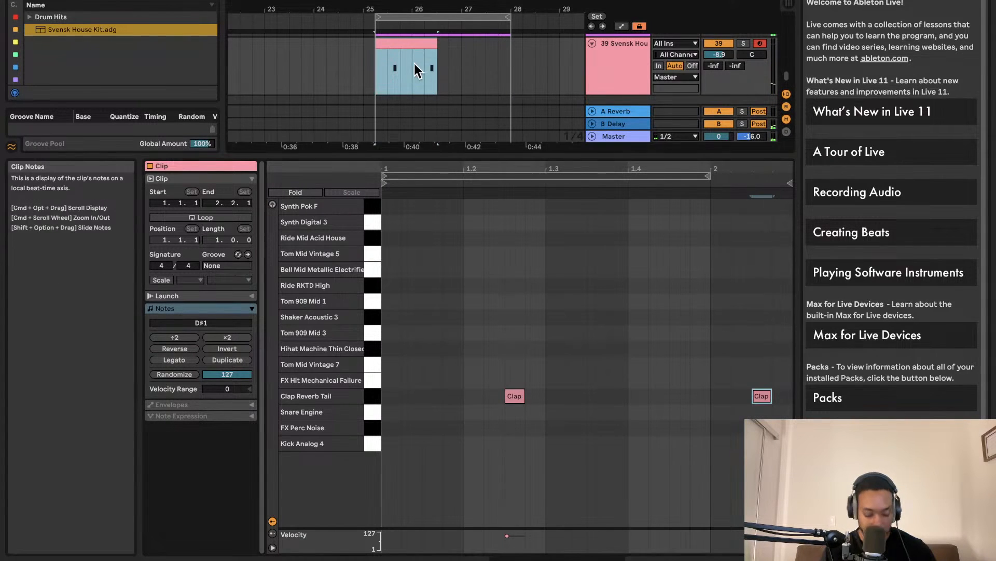
key(super+d)
key(super+d)
Step: Consolidate the drum clips between 25.2 and 28 into one clip and delete the leftover piece after bar 28
click(516, 52)
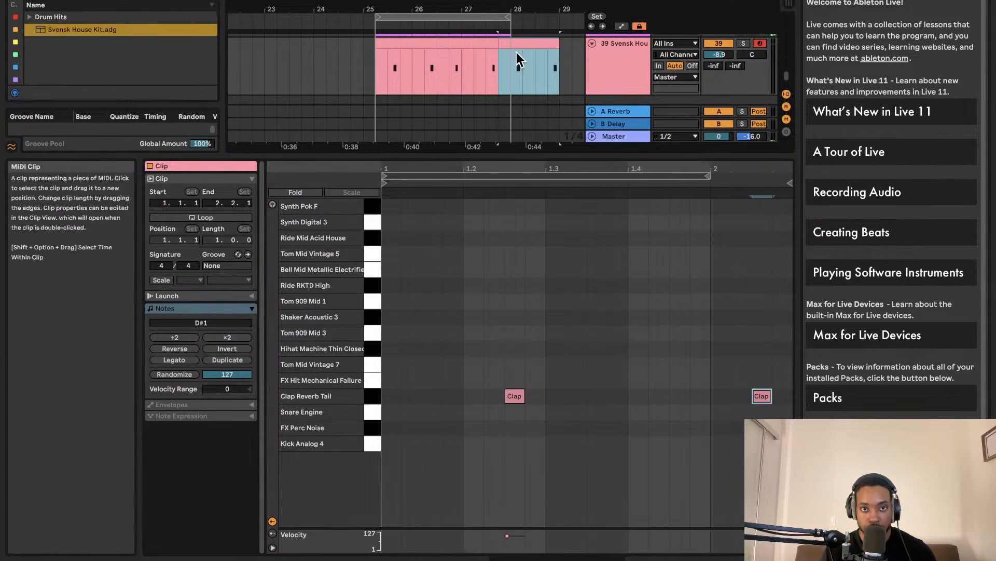
drag(509, 58, 347, 57)
click(377, 56)
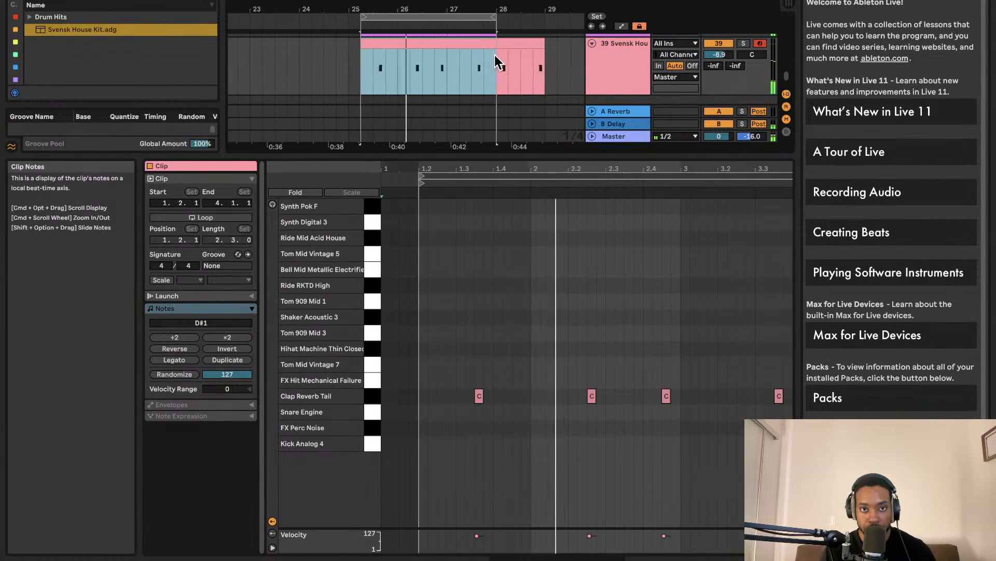
click(495, 55)
click(500, 51)
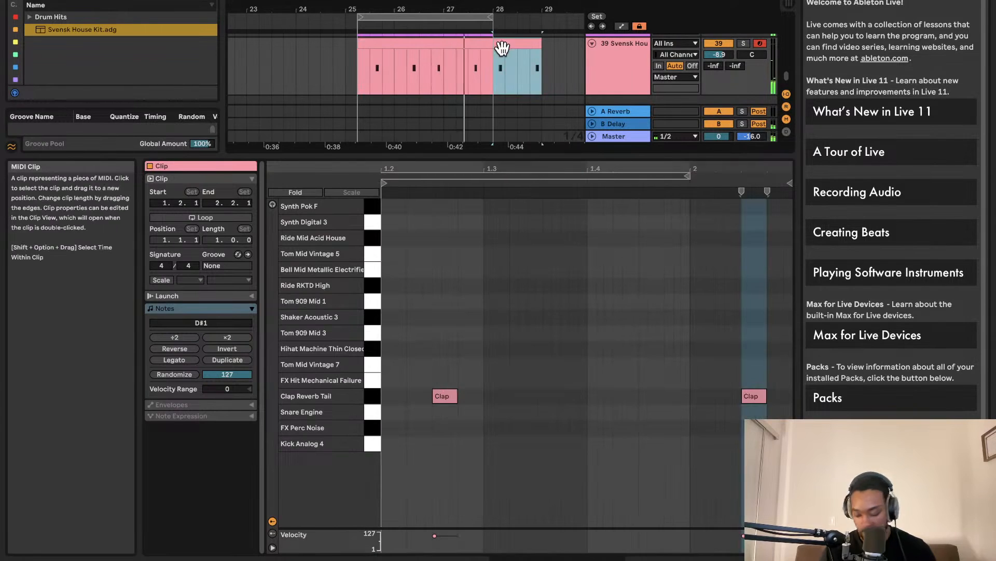
key(Delete)
click(460, 44)
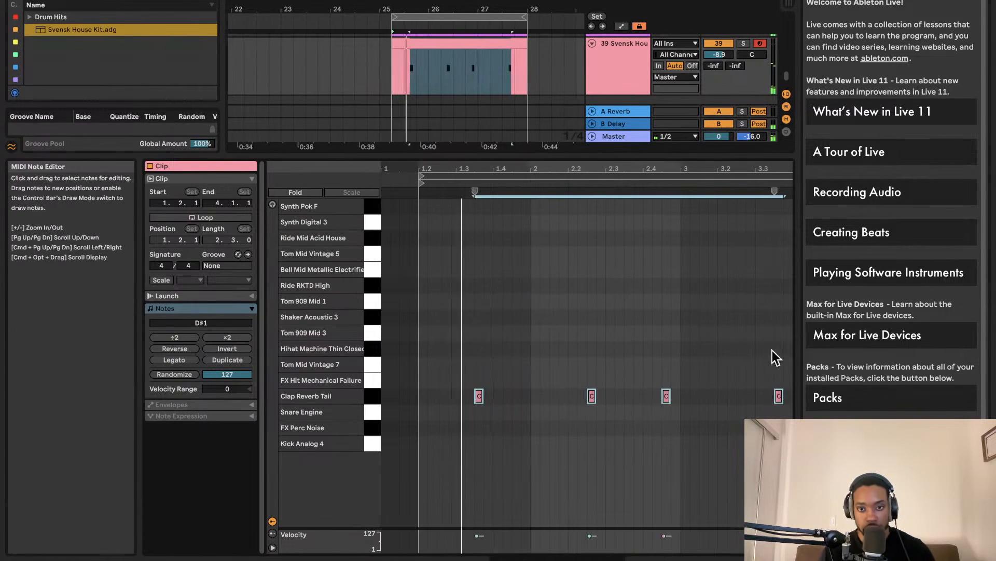
Step: Shift the second, third and fourth clap notes to 2.2.2, 3.1.1 and 3.3.4 while the loop plays
click(666, 395)
drag(667, 397, 685, 396)
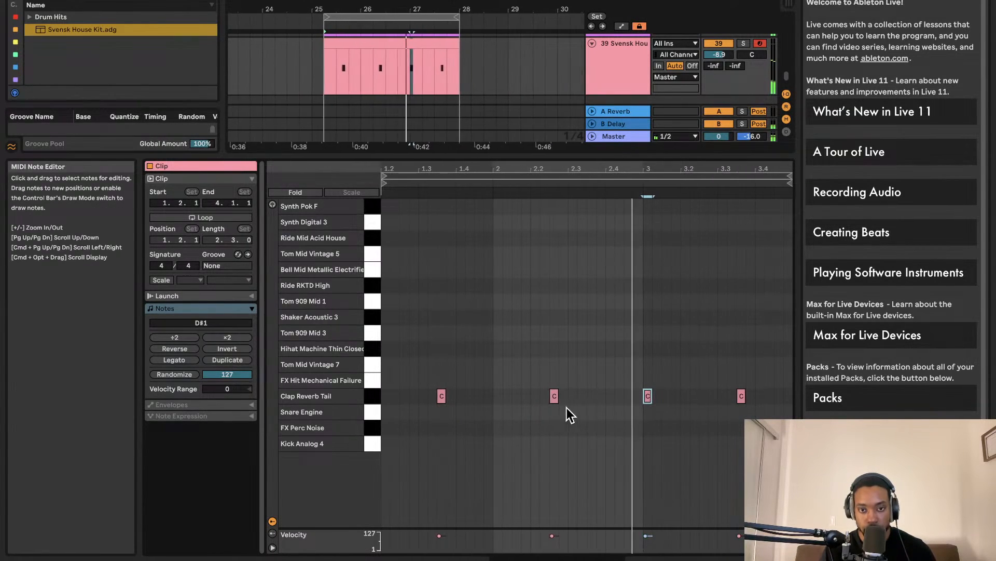
mouse_move(555, 400)
mouse_down()
mouse_move(534, 401)
mouse_move(545, 400)
mouse_up()
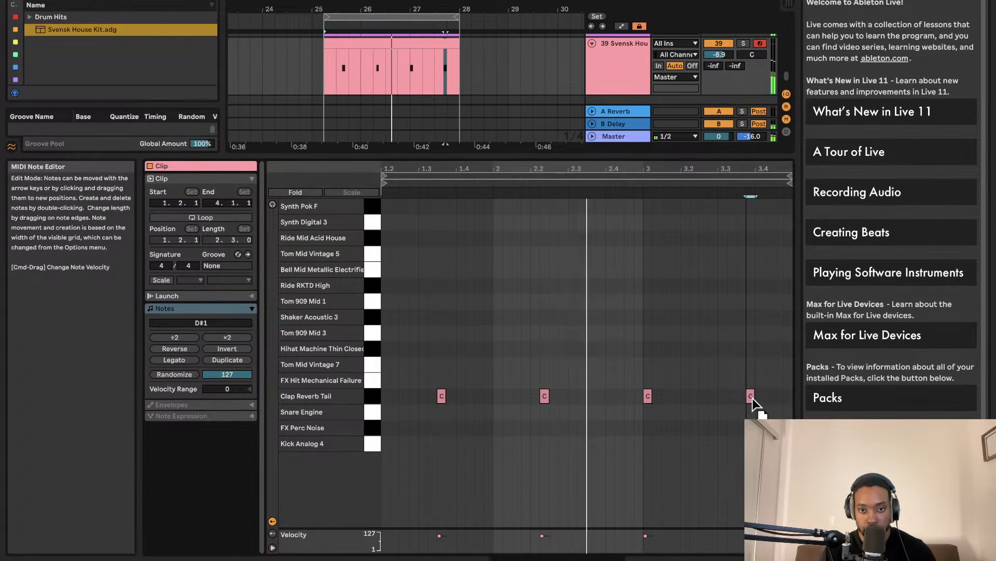
drag(752, 398, 758, 397)
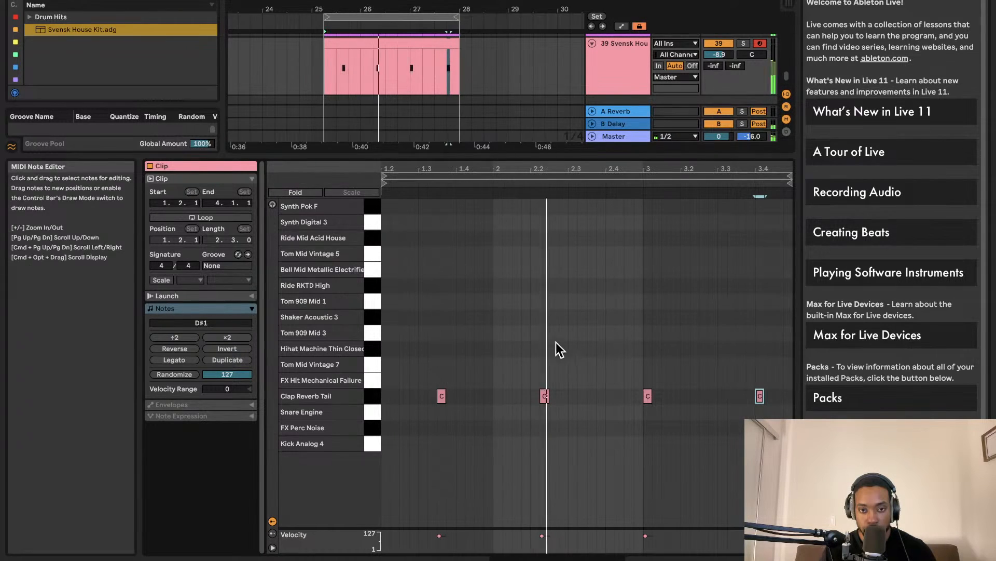
key(super+a)
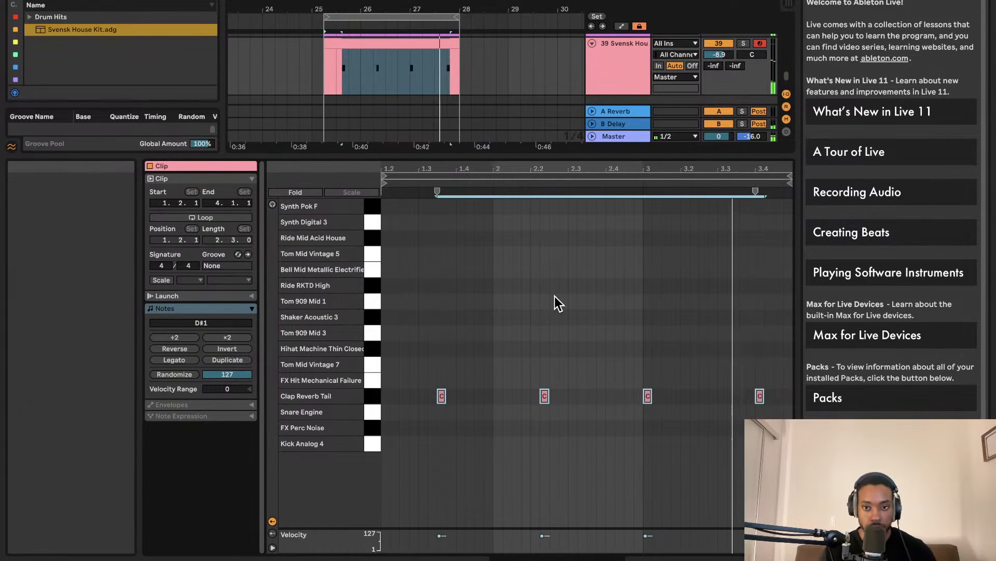
click(743, 399)
click(758, 397)
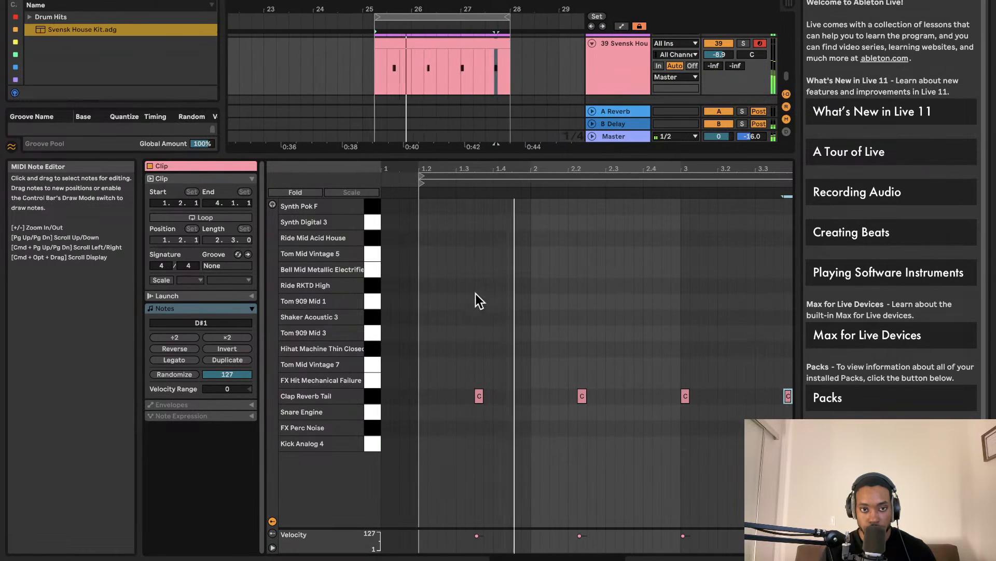
Step: Try a Kick Analog 4 note at 1.3.1 with a reduced velocity, audition it, and remove it
double_click(516, 304)
mouse_move(516, 304)
mouse_down()
mouse_move(468, 335)
mouse_move(464, 293)
mouse_move(478, 284)
mouse_move(462, 269)
mouse_move(465, 237)
mouse_move(460, 250)
mouse_move(470, 235)
mouse_move(517, 243)
mouse_move(494, 242)
mouse_move(503, 203)
mouse_move(544, 207)
mouse_move(532, 461)
mouse_move(546, 443)
mouse_up()
scroll(474, 248, up, 4)
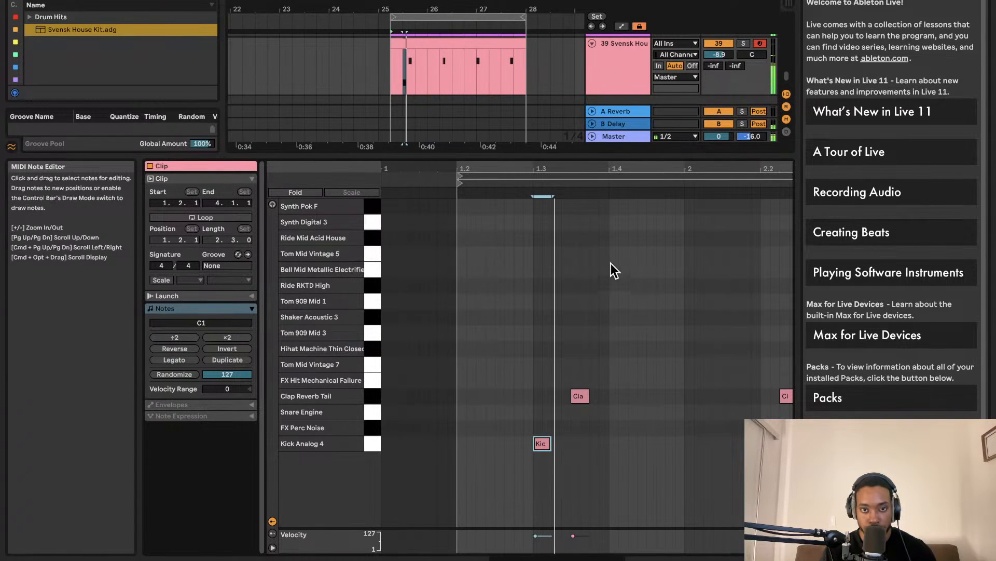
drag(543, 444, 543, 477)
key(space)
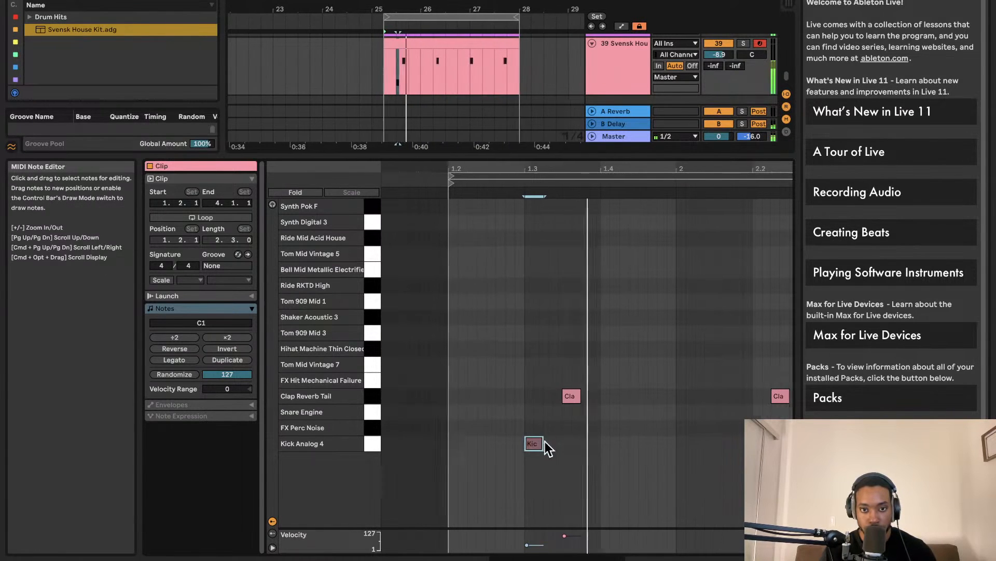
double_click(420, 443)
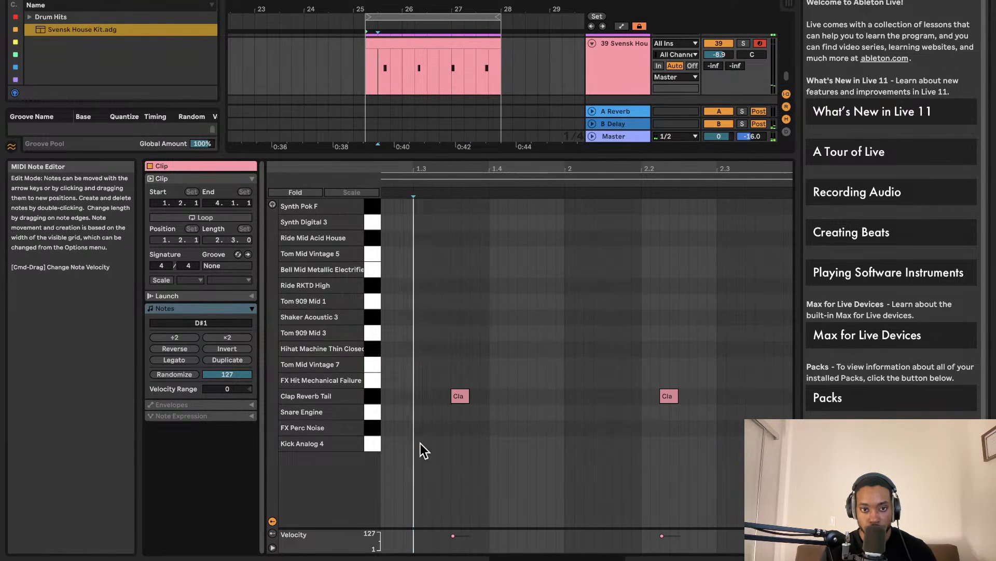
Step: Add an FX Perc Noise note, move it to 1.2.4, and duplicate it twice along its row
double_click(416, 423)
key(space)
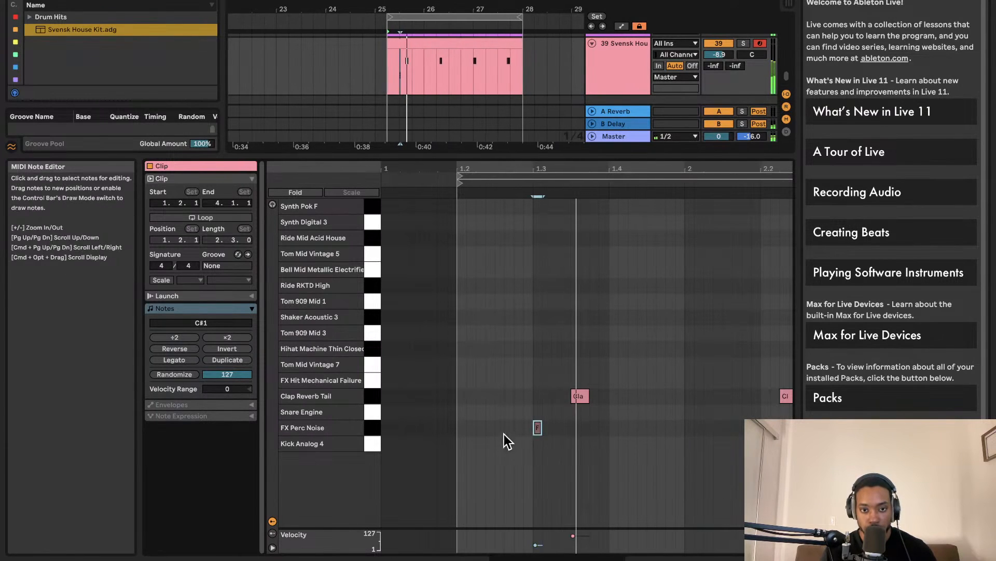
key(Left)
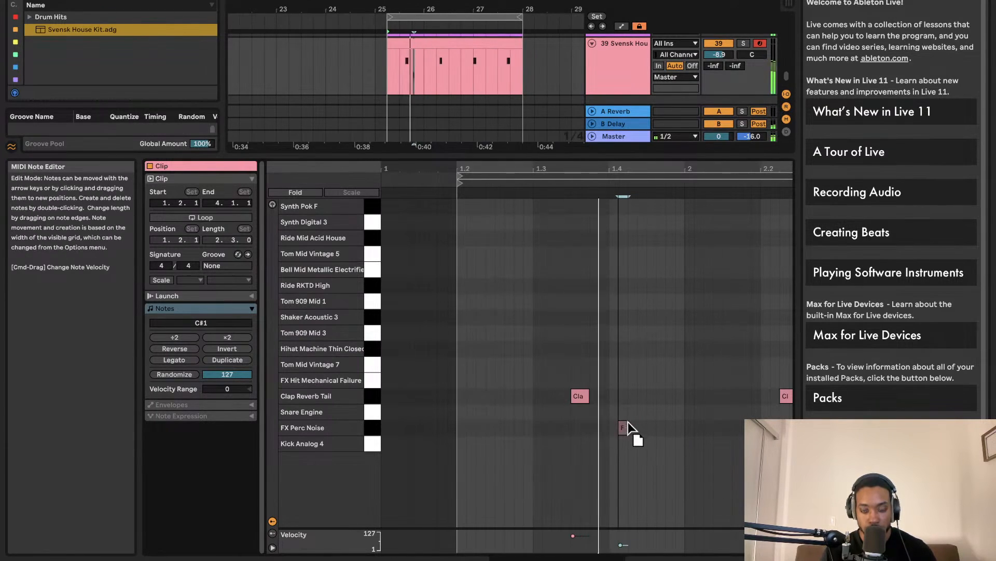
drag(622, 422, 453, 421)
key(super+d)
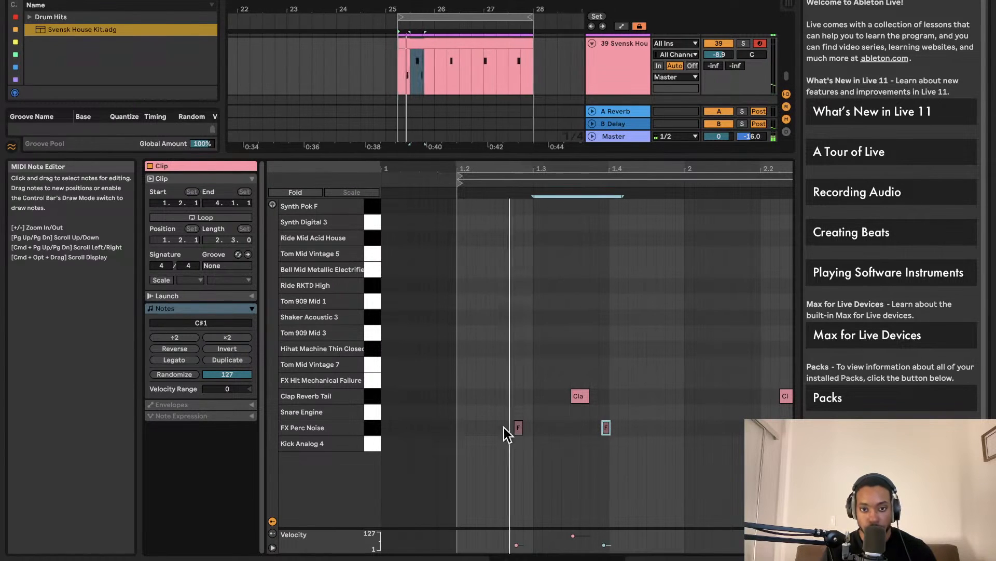
key(super+d)
Step: Try repeating the FX Perc Noise note through to the end of the clip and play the loop
key(super+d)
key(super+d)
key(super+d)
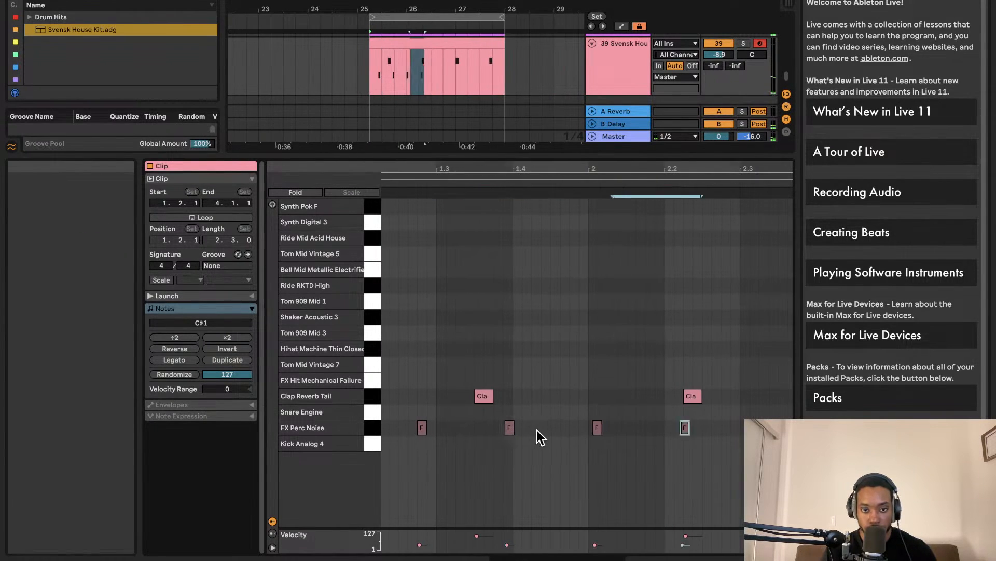
key(space)
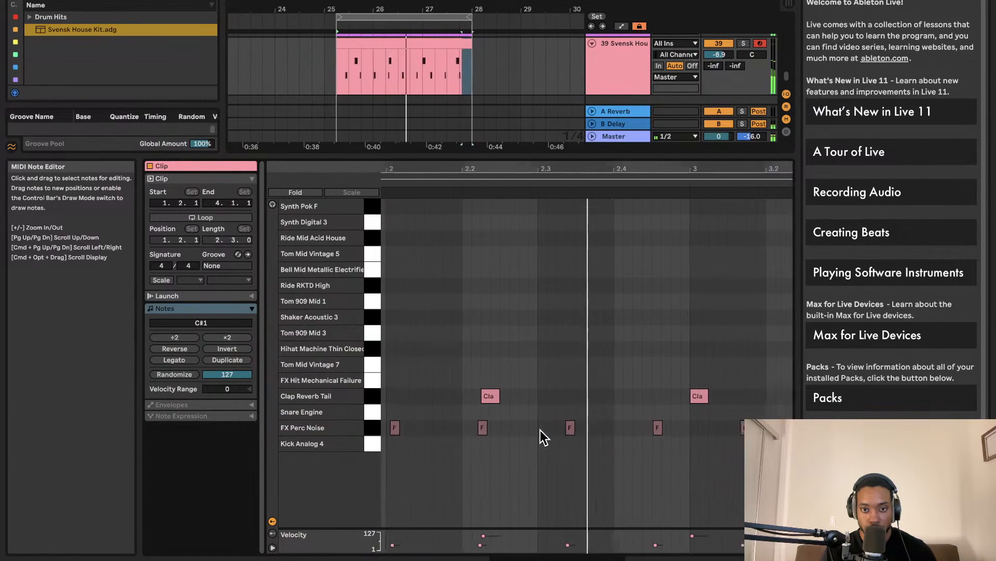
Step: Stop playback and undo the extra FX Perc Noise duplicates back to the third note
click(540, 430)
key(space)
key(super+z)
key(super+z)
key(super+z)
key(super+z)
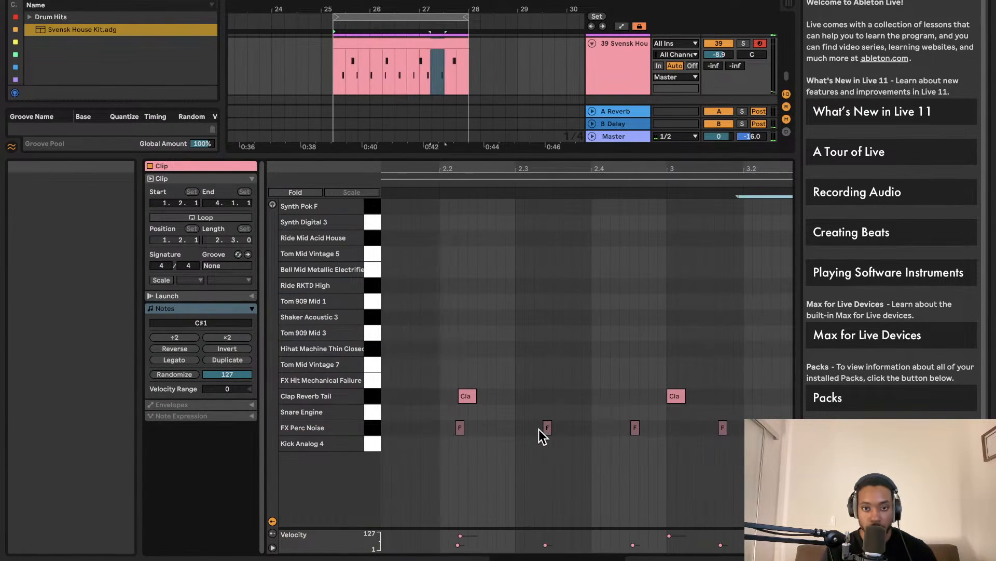
key(super+z)
key(super+z)
key(super+z)
scroll(540, 423, left, 4)
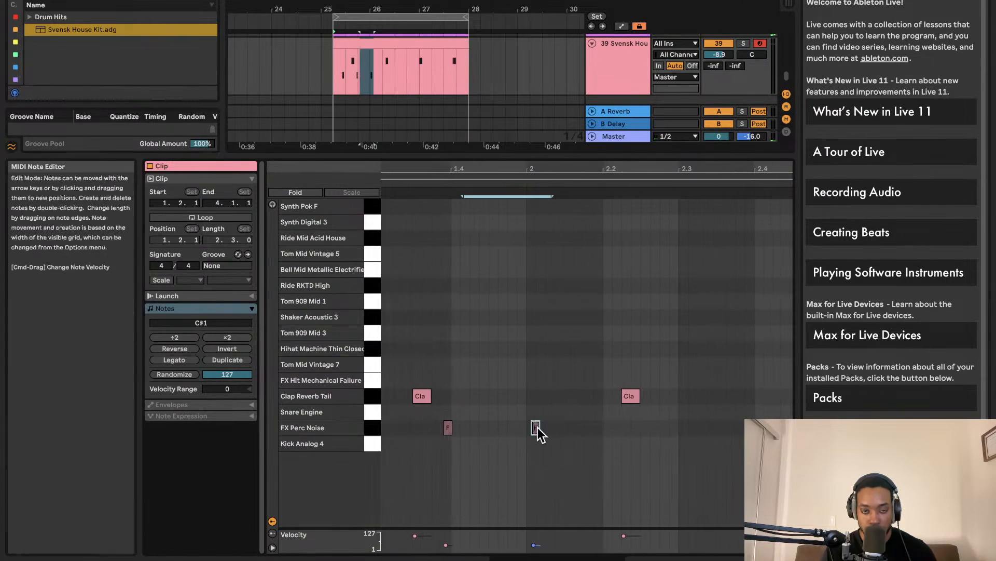
Step: Move the third FX Perc Noise note slightly earlier, onto the start of bar 2, and play the loop
key(space)
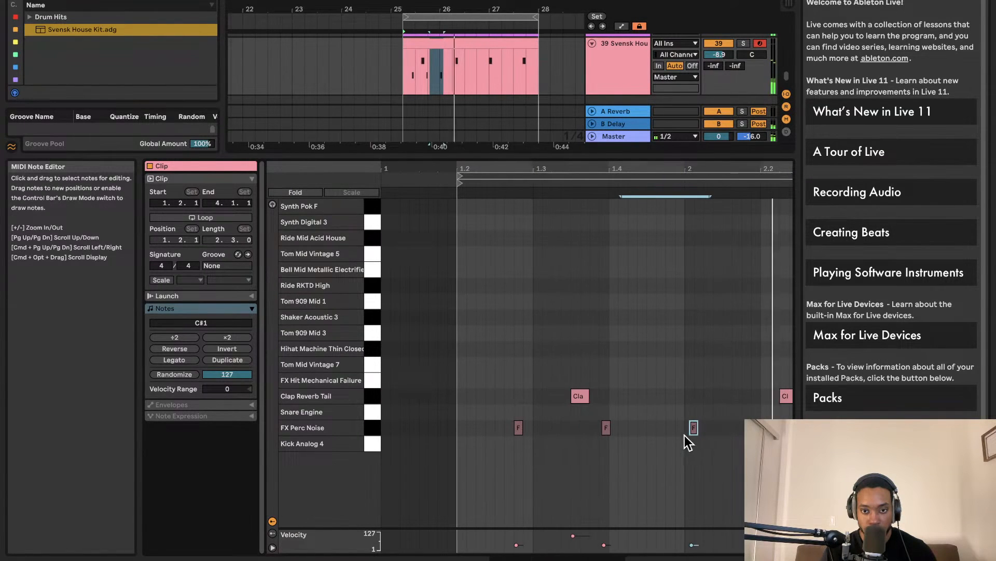
scroll(684, 435, right, 3)
key(space)
mouse_move(652, 429)
mouse_down()
mouse_move(670, 435)
mouse_move(648, 435)
mouse_up()
key(space)
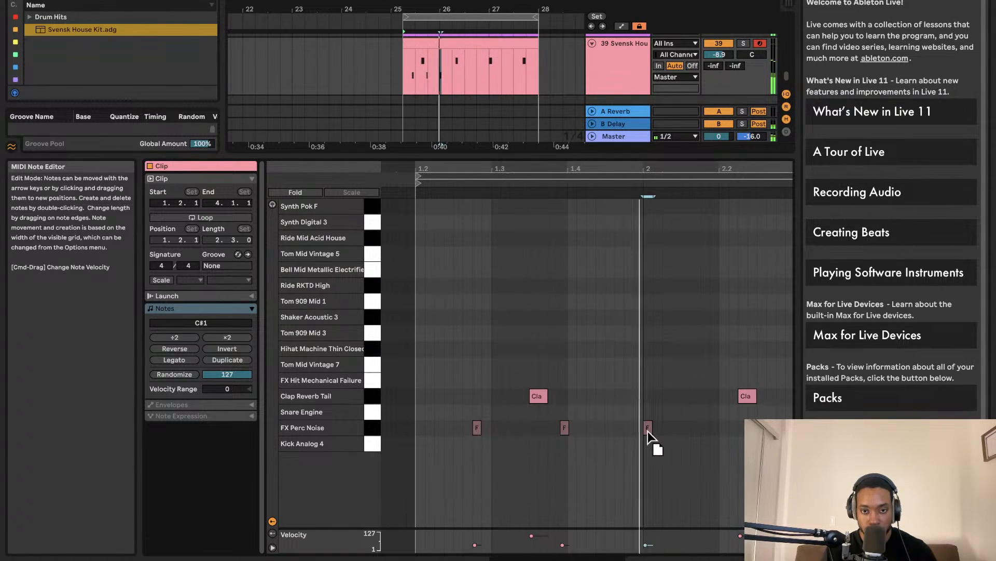
Step: Restart the loop and move the Clap Reverb Tail note just after 2.2 slightly later
key(space)
key(space)
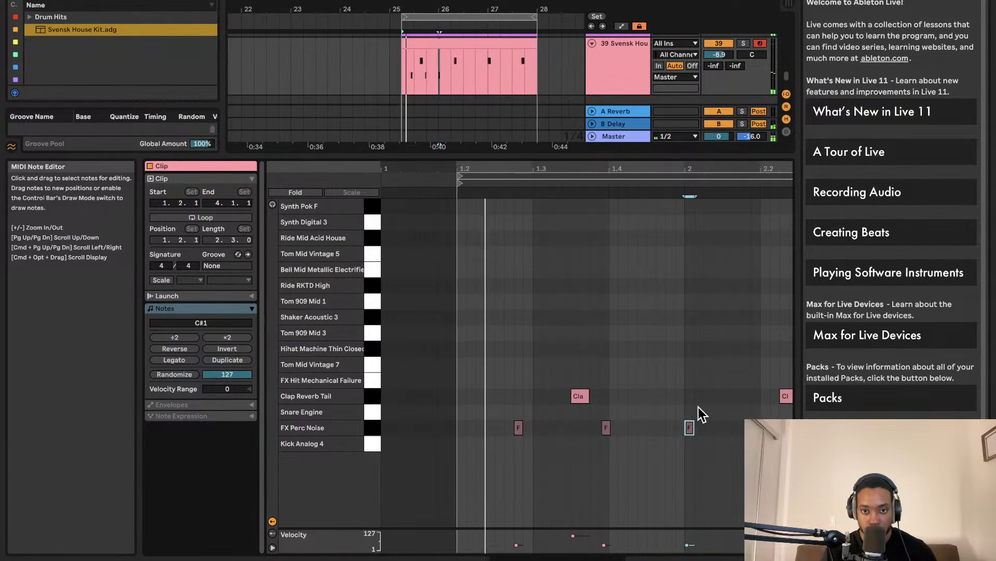
mouse_move(656, 399)
mouse_down()
mouse_move(664, 397)
mouse_move(649, 401)
mouse_up()
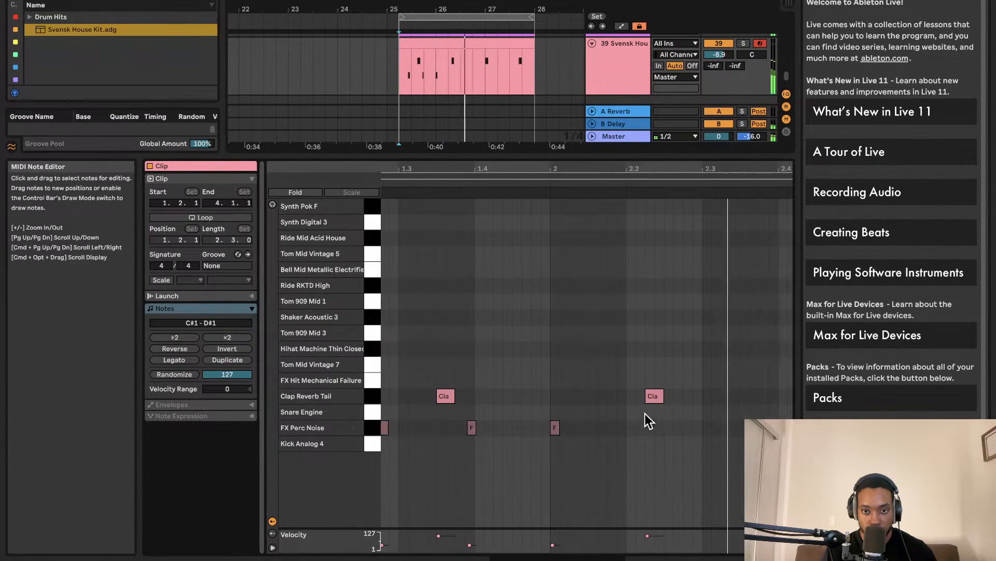
drag(653, 397, 672, 397)
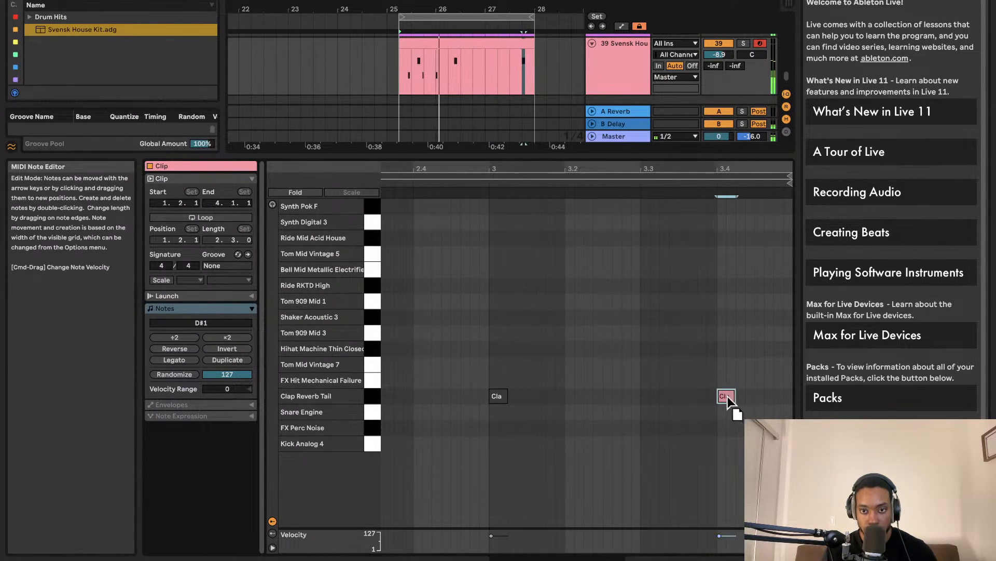
Step: Undo the shift of the last Clap Reverb Tail note to 3.4 and deactivate all notes in that row
drag(727, 396, 731, 397)
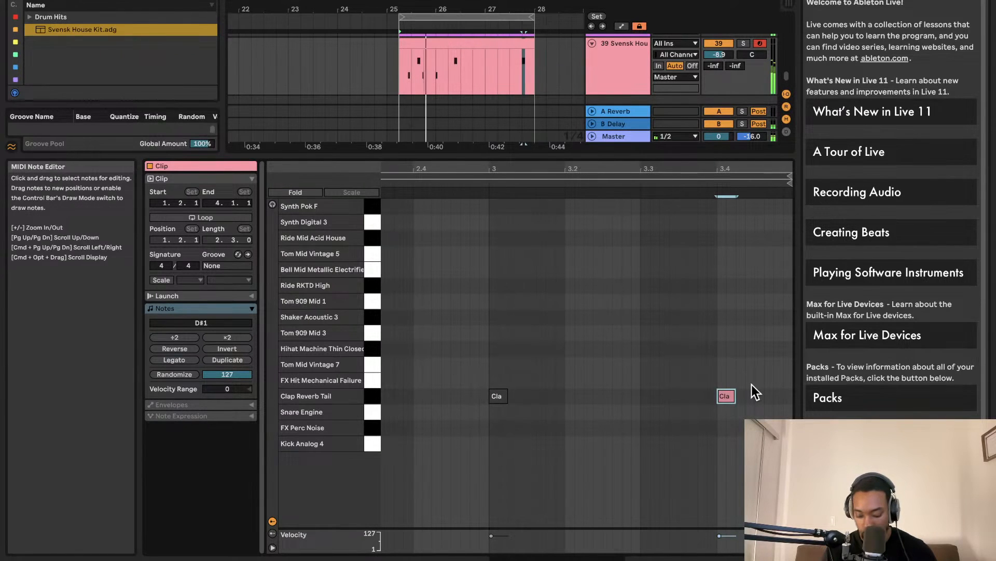
key(super+z)
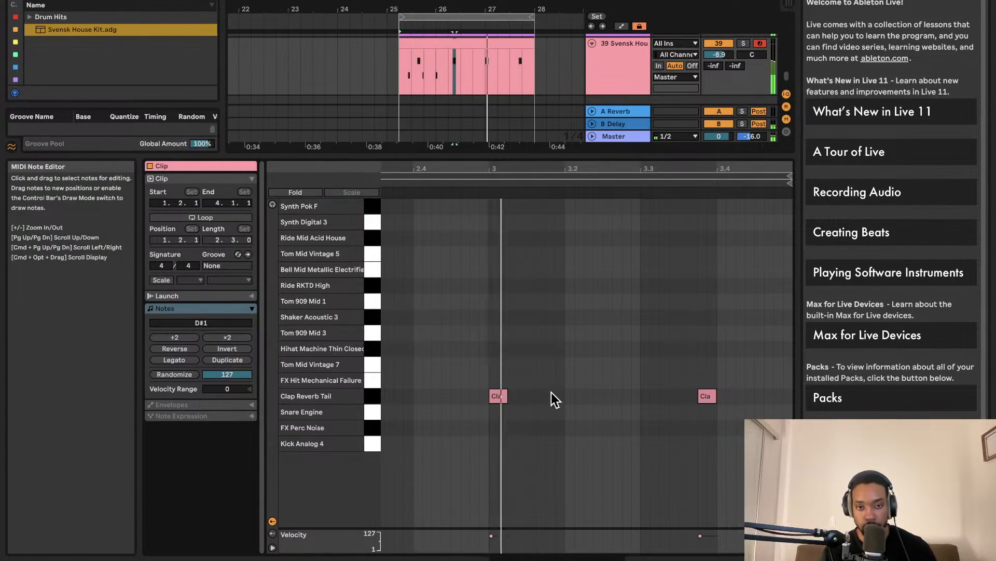
scroll(544, 389, left, 5)
scroll(550, 388, left, 5)
click(370, 397)
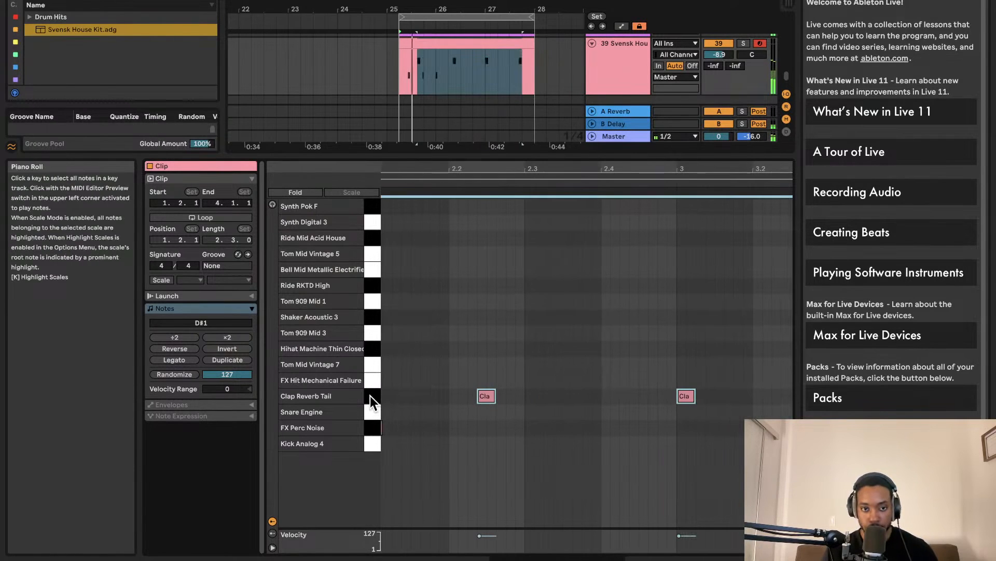
scroll(422, 388, left, 10)
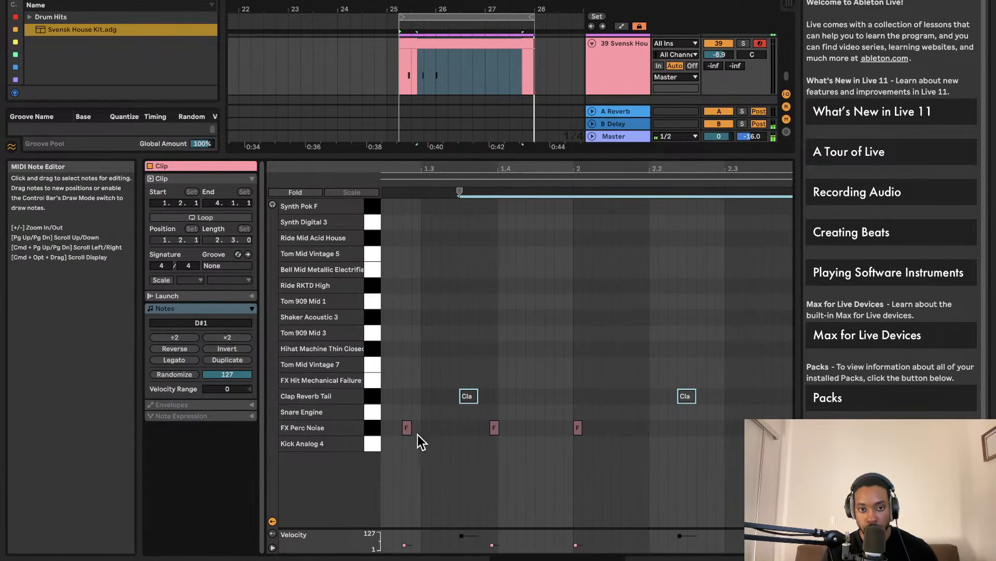
Step: Move the first FX Perc Noise note to shortly before 2.2 and deactivate all three notes in that row
mouse_move(409, 429)
mouse_down()
mouse_move(643, 431)
mouse_move(627, 433)
mouse_up()
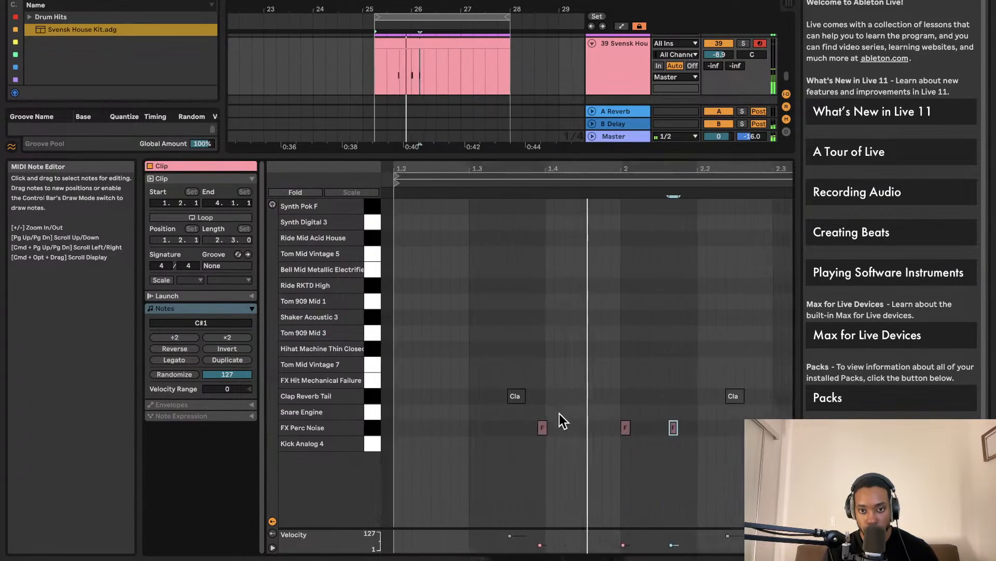
click(503, 415)
drag(450, 432, 593, 410)
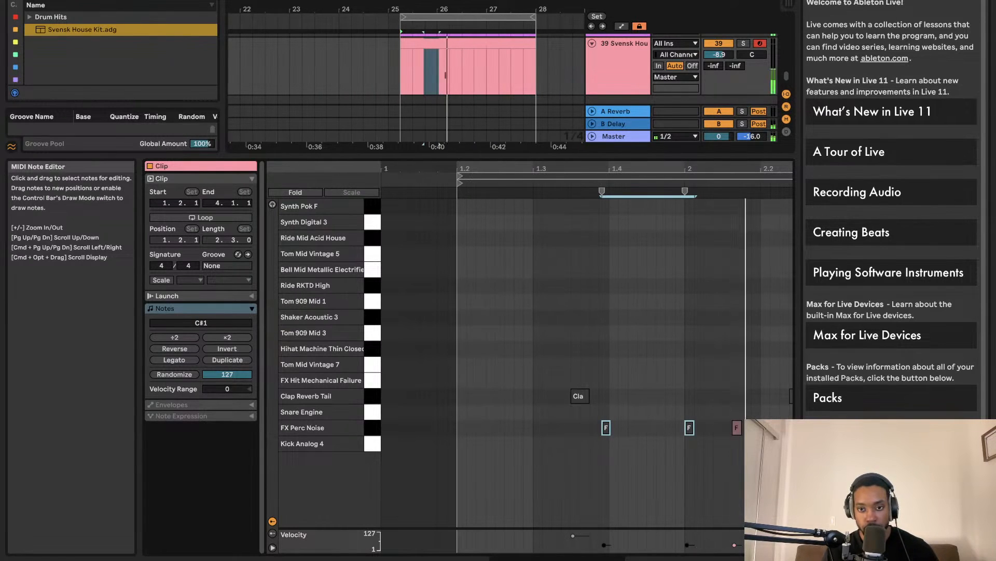
click(736, 429)
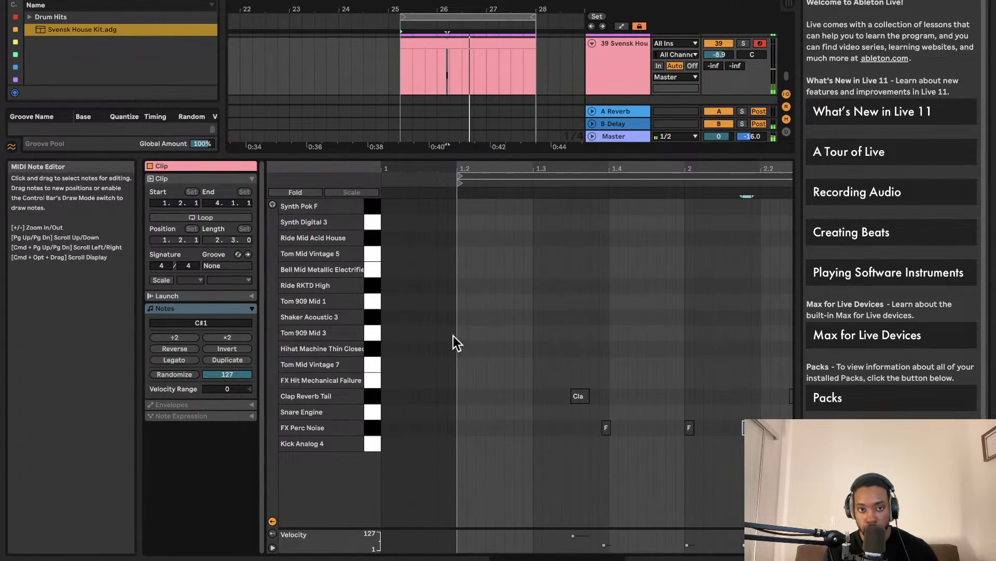
drag(704, 383, 808, 436)
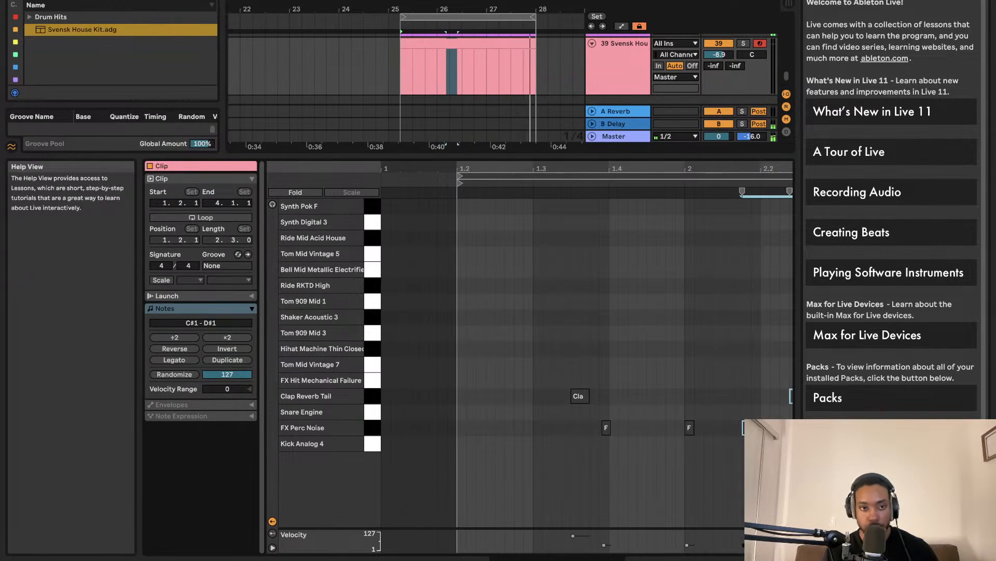
scroll(841, 436, right, 1)
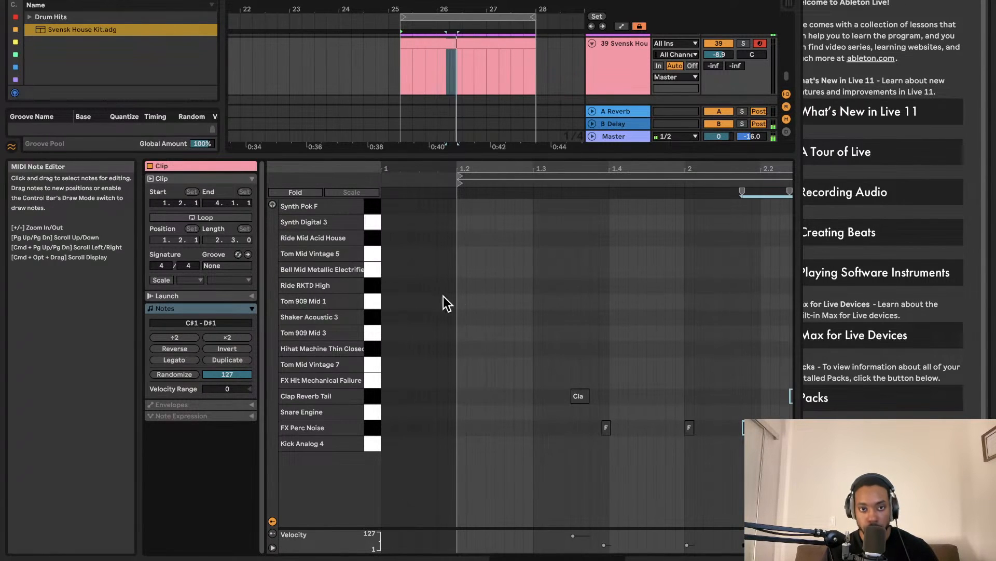
Step: Add Ride RKTD High notes at 1.2, between 2 and 2.2, and between 2.3 and 2.4 while the loop plays
double_click(462, 285)
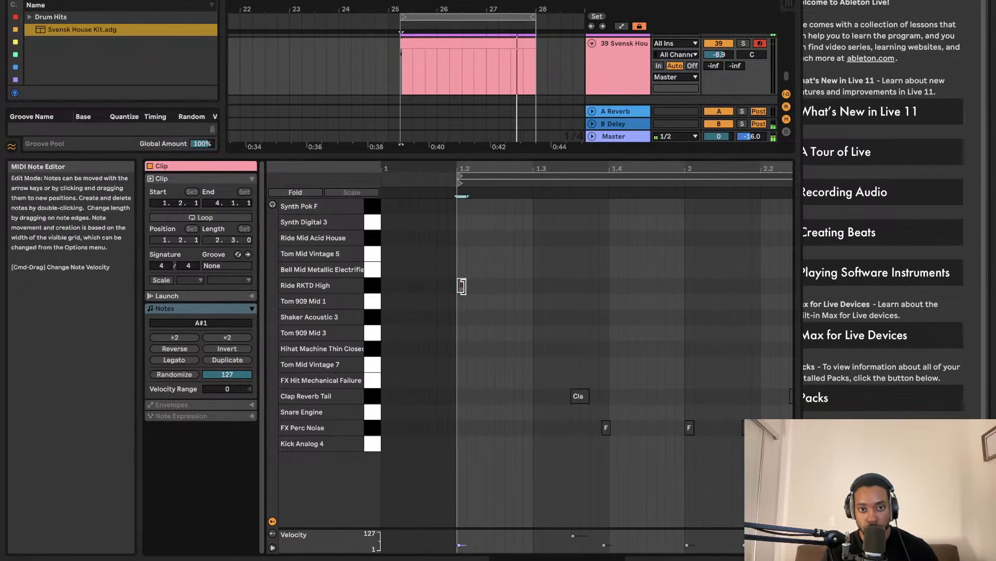
double_click(461, 289)
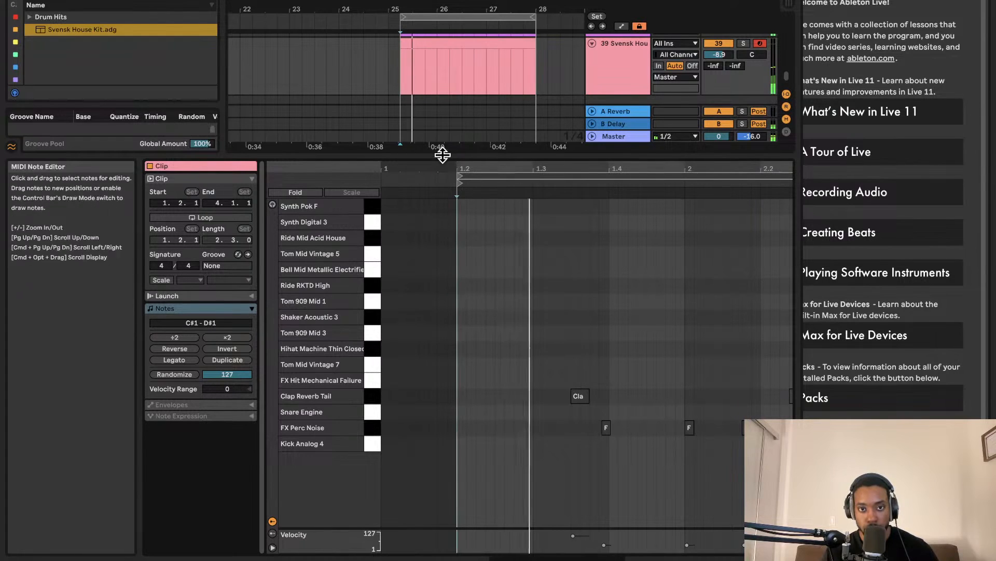
double_click(472, 285)
drag(464, 289, 463, 288)
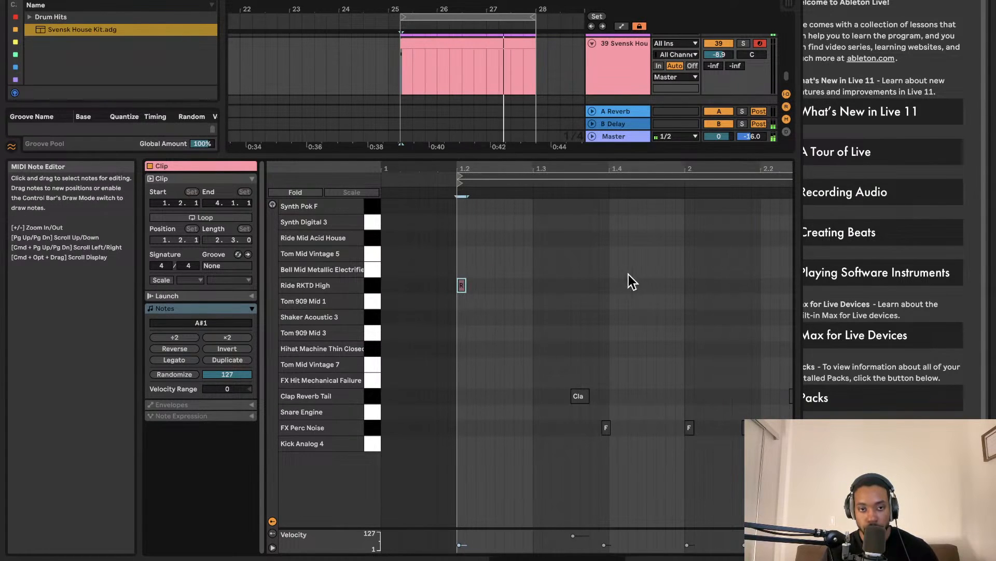
scroll(529, 222, right, 1)
scroll(631, 271, right, 2)
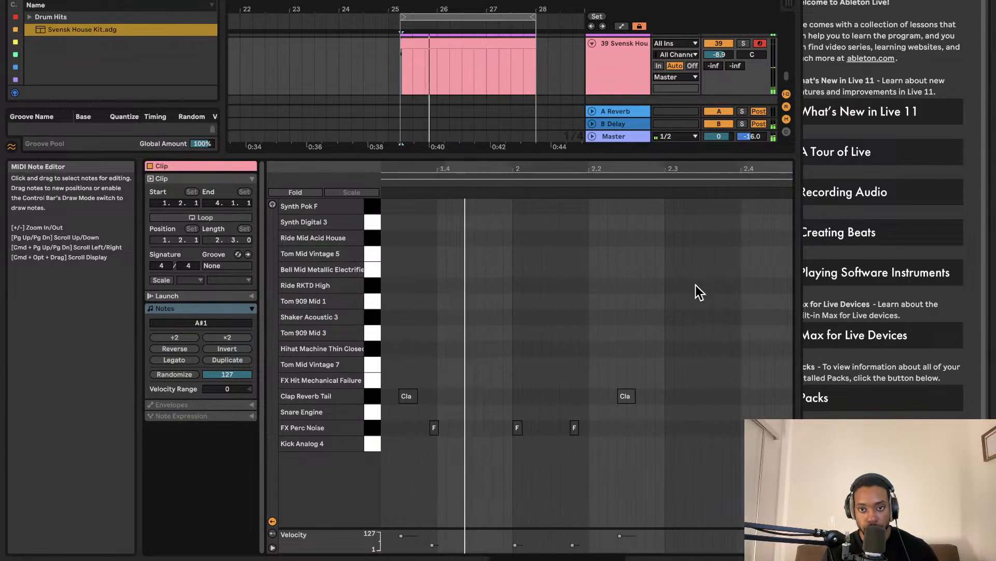
double_click(710, 285)
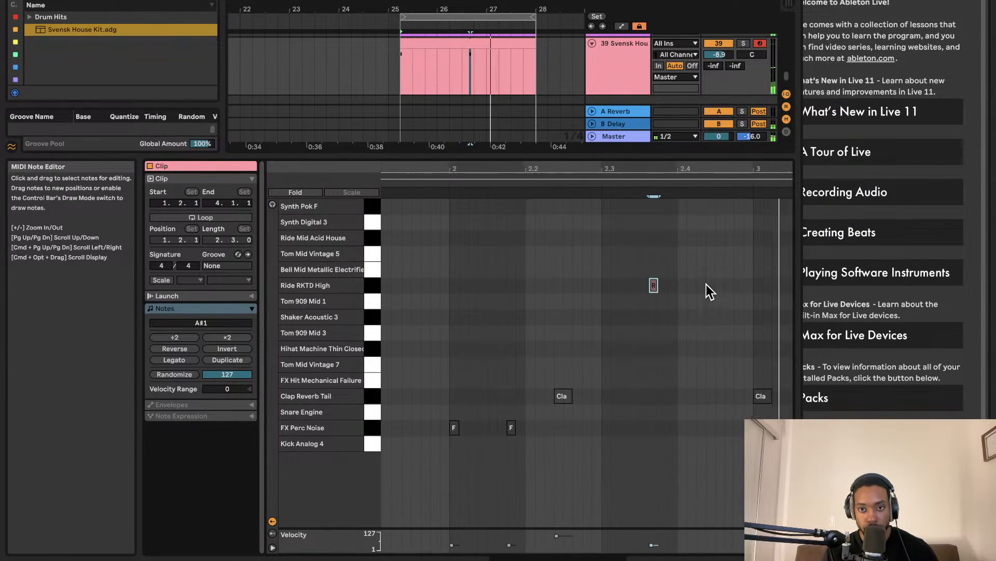
scroll(706, 285, right, 3)
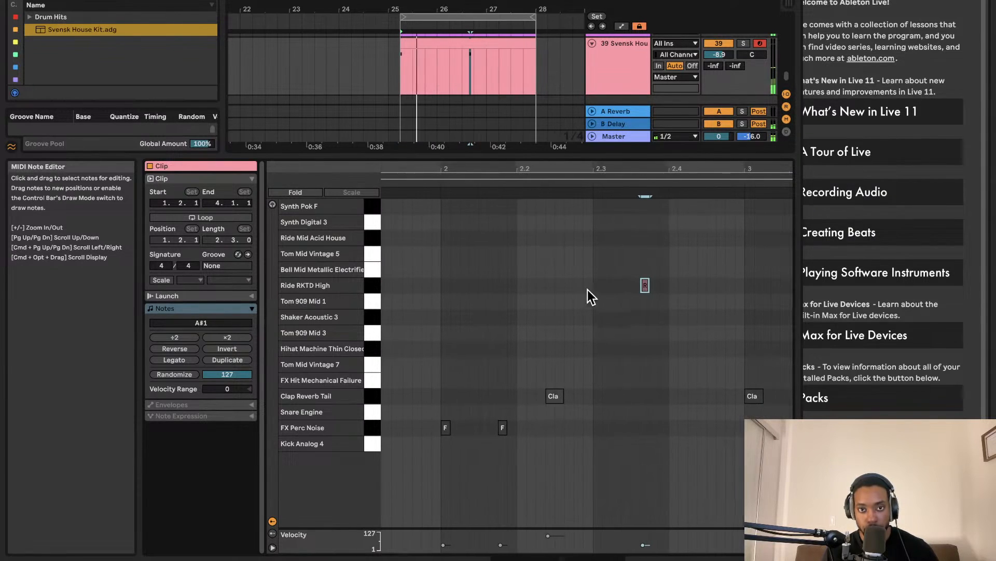
double_click(563, 284)
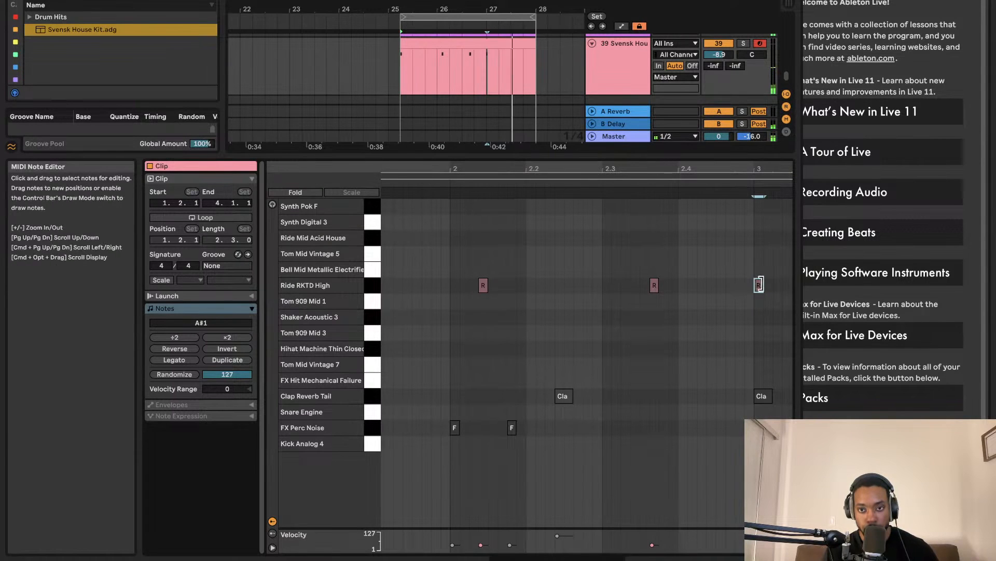
Step: Try the extra Ride RKTD High note at 3 later, around 3.2, and delete it
drag(764, 291, 777, 293)
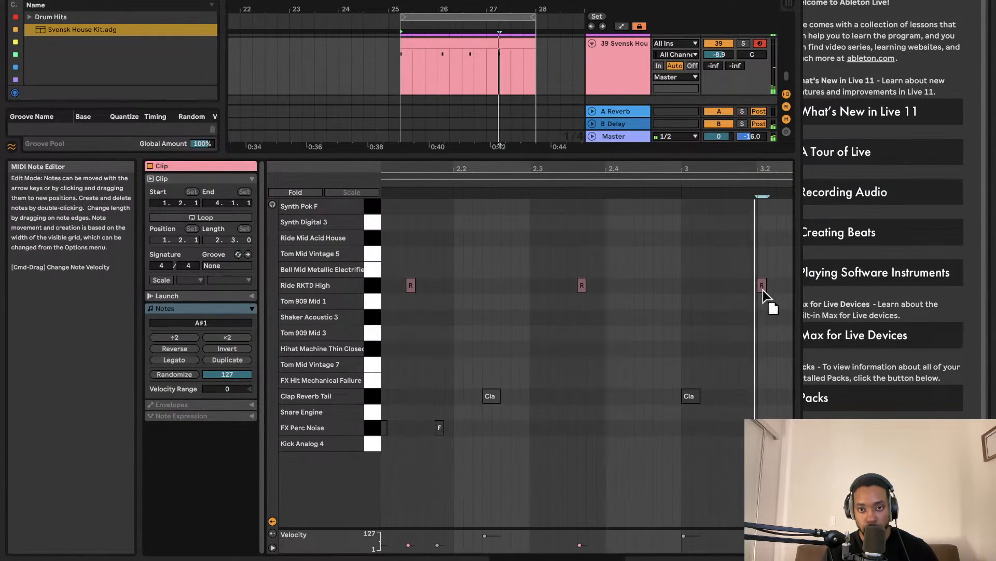
mouse_move(763, 290)
mouse_down()
mouse_move(746, 289)
mouse_move(764, 289)
mouse_up()
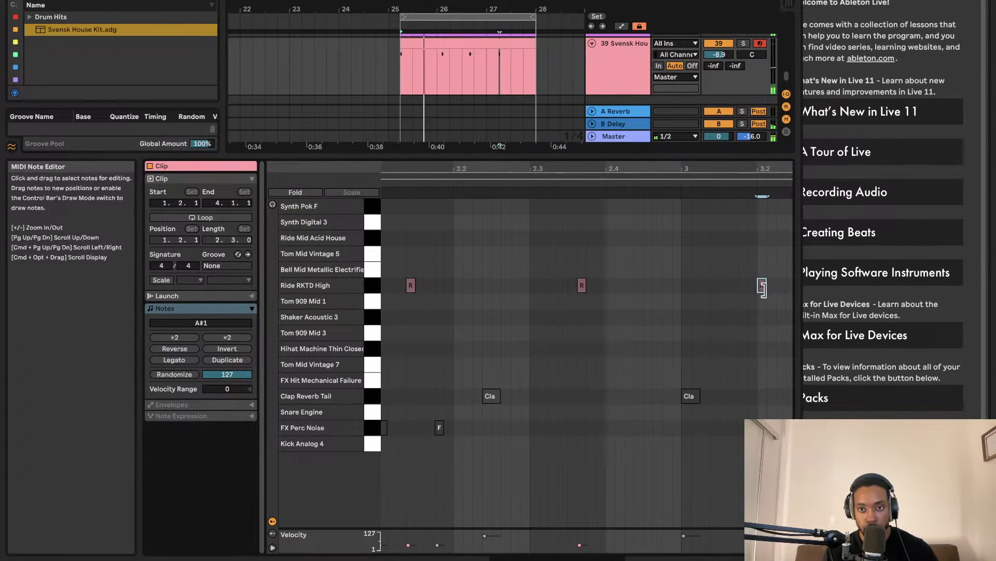
double_click(762, 290)
scroll(618, 287, left, 2)
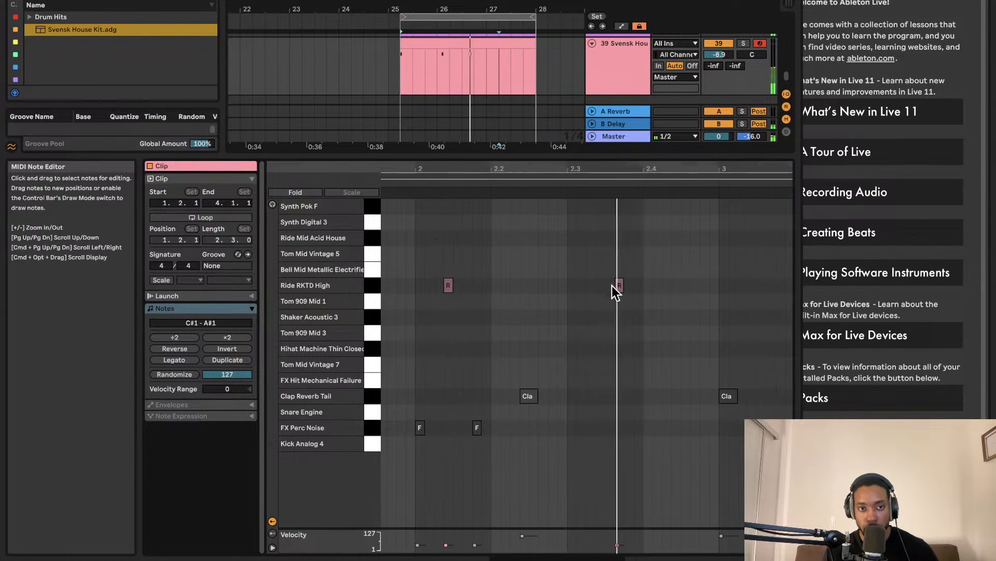
Step: Try a short note on the Synth Digital 3, Synth Pok F and Kick Analog 4 rows, and place it on Clap Reverb Tail at 2.2
double_click(439, 223)
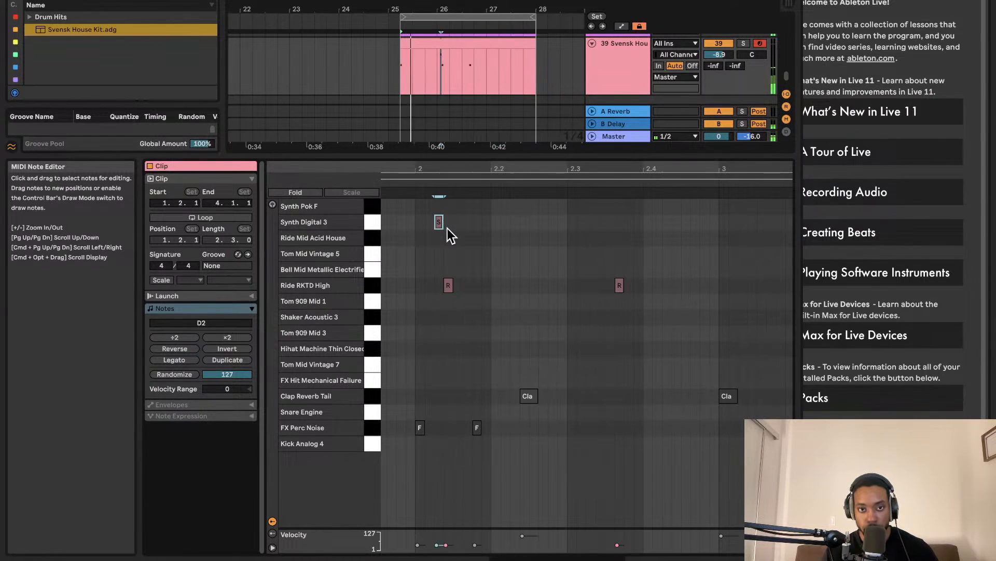
double_click(440, 226)
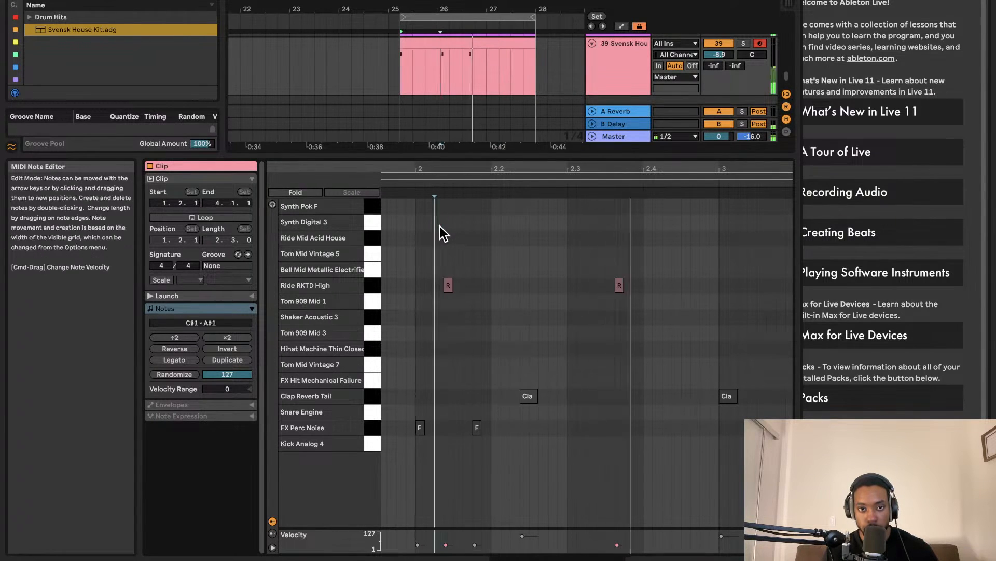
double_click(421, 218)
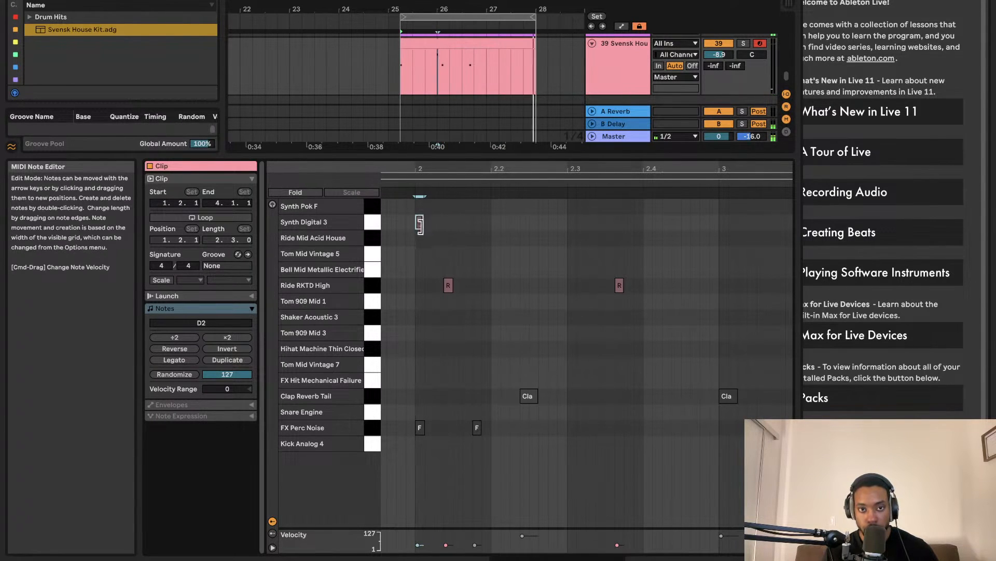
drag(420, 224, 421, 211)
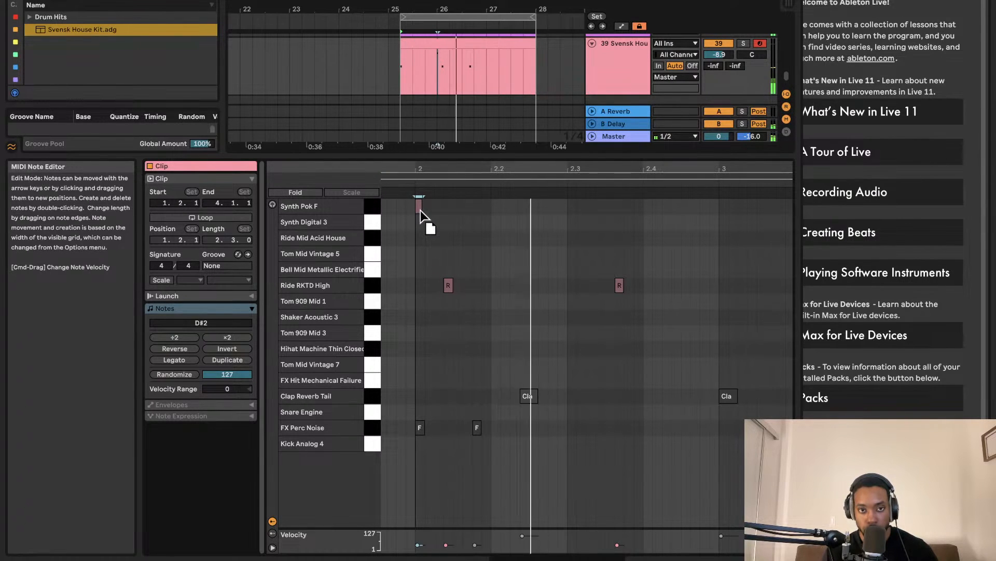
mouse_move(420, 210)
mouse_down()
mouse_move(421, 451)
mouse_move(452, 447)
mouse_up()
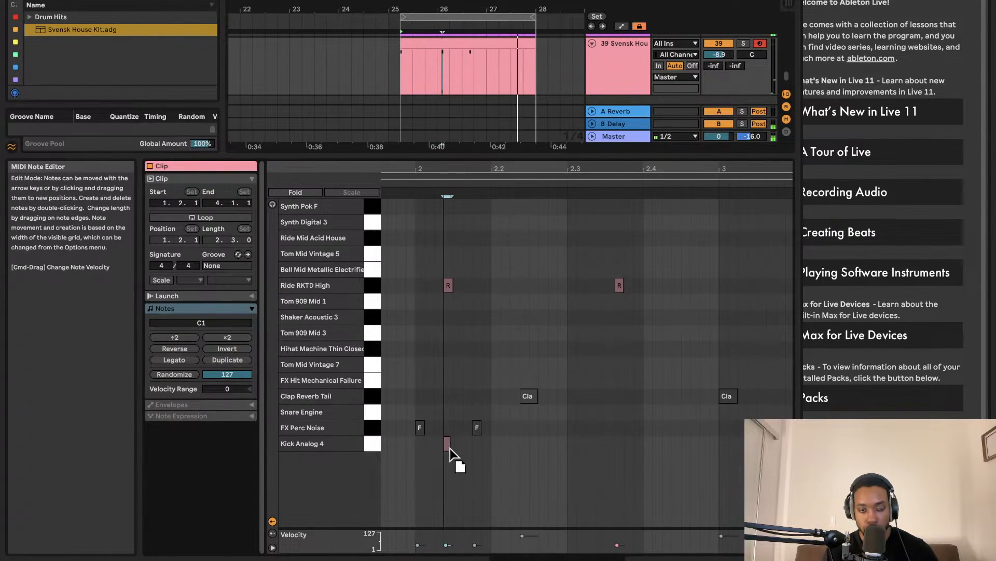
mouse_move(452, 404)
mouse_down()
mouse_move(436, 389)
mouse_move(502, 396)
mouse_up()
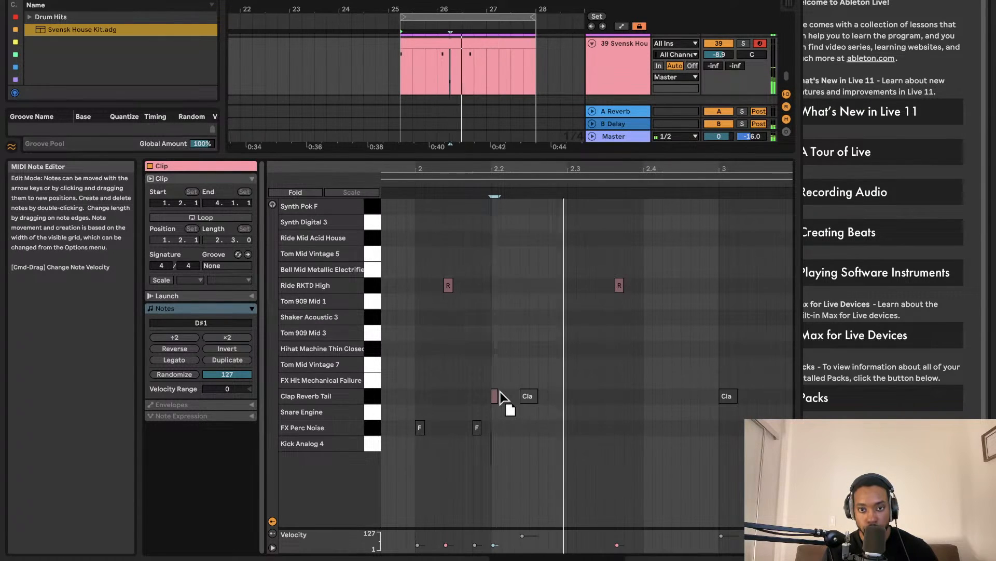
Step: Try an extra short Clap Reverb Tail note at positions between 2.4 and 3.2, and delete it
click(677, 397)
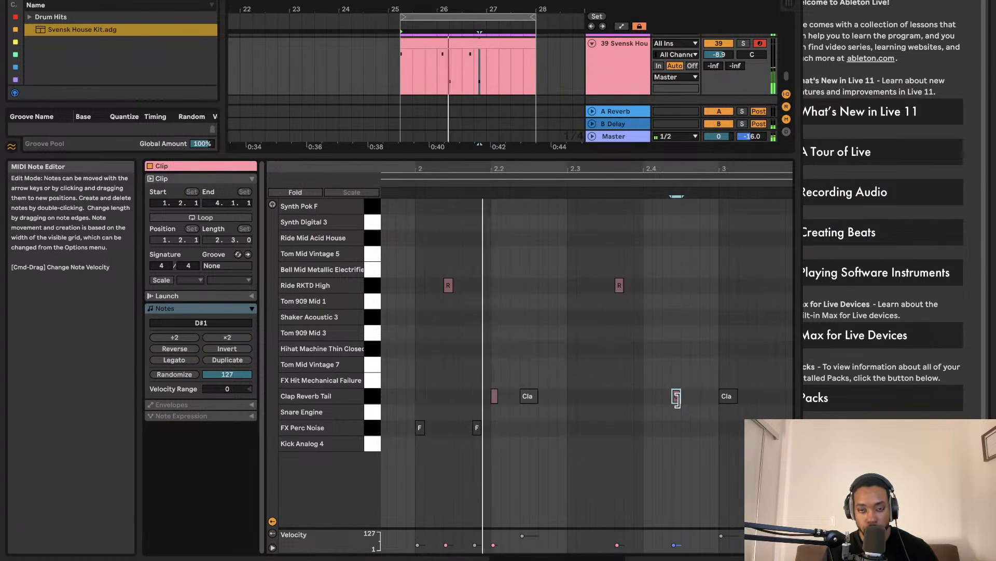
drag(676, 400, 749, 399)
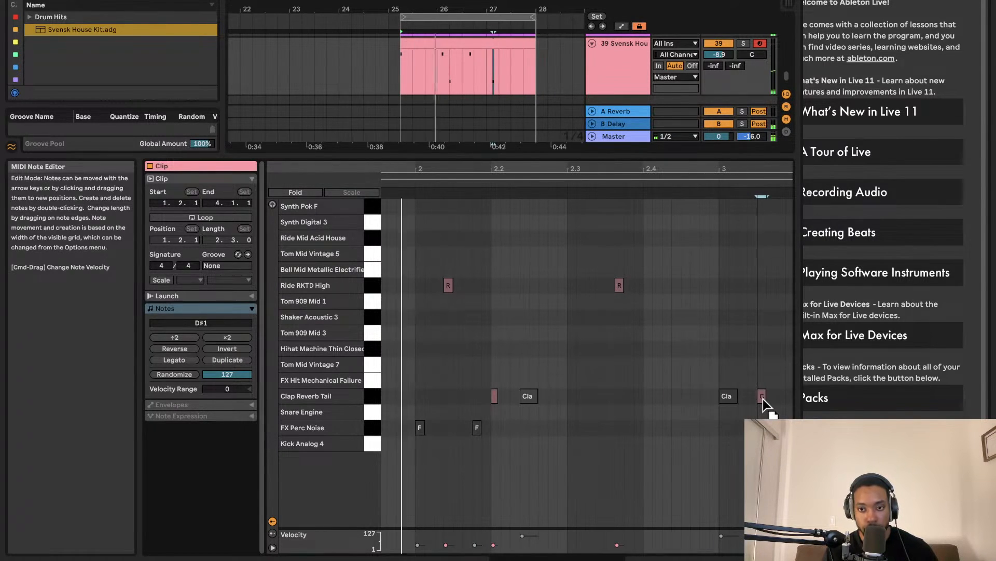
drag(763, 399, 777, 397)
scroll(751, 391, right, 3)
drag(687, 394, 687, 394)
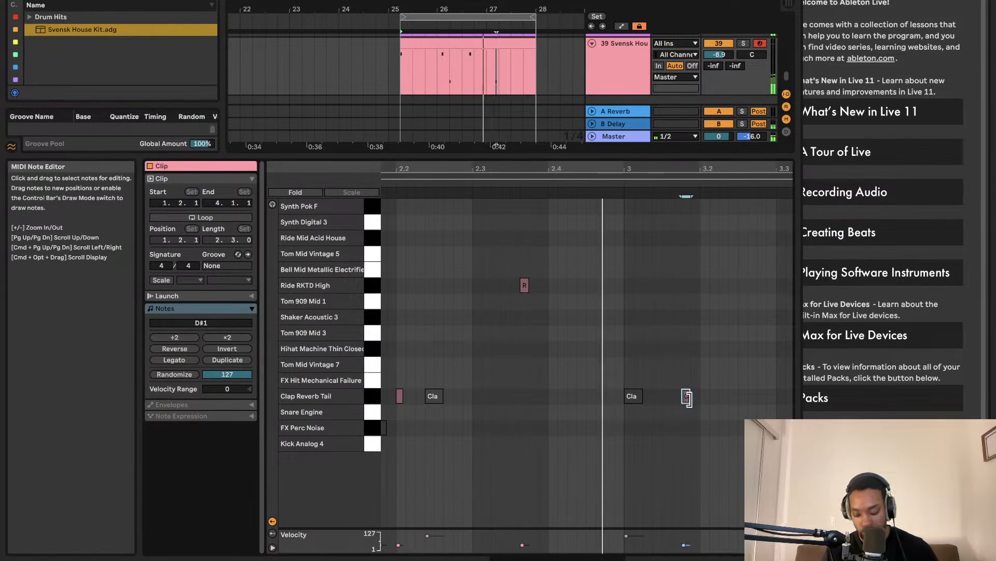
key(Delete)
Step: Select the drum clip's section from 25.2 to 26.4 in the arrangement and duplicate it directly after itself
scroll(696, 369, right, 2)
scroll(694, 370, right, 2)
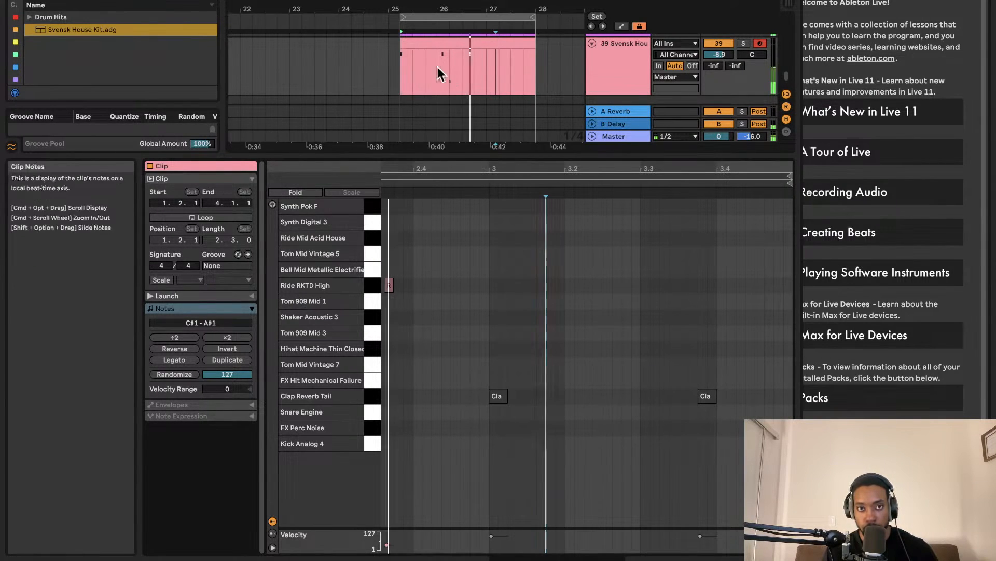
click(437, 43)
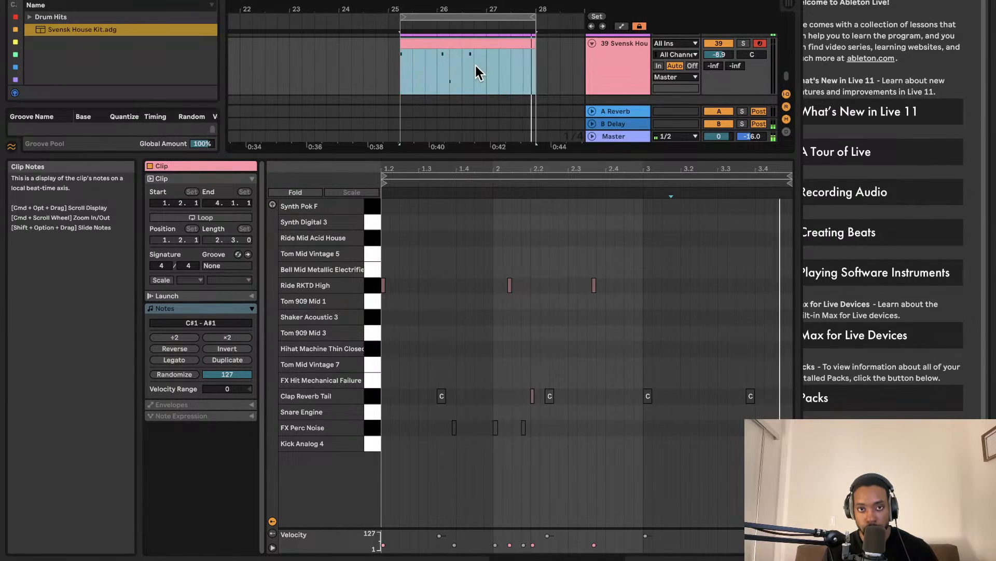
drag(474, 66, 399, 70)
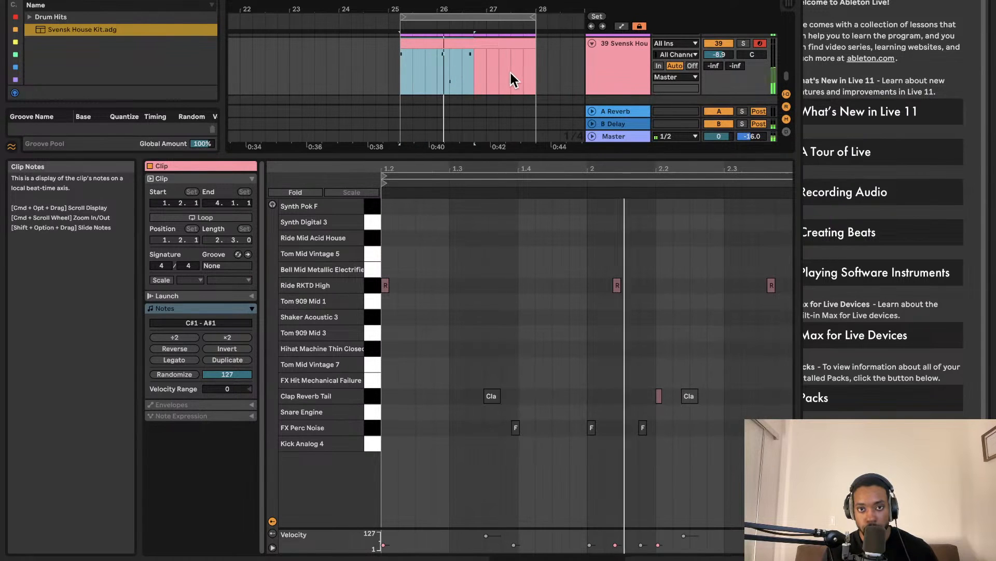
key(super+d)
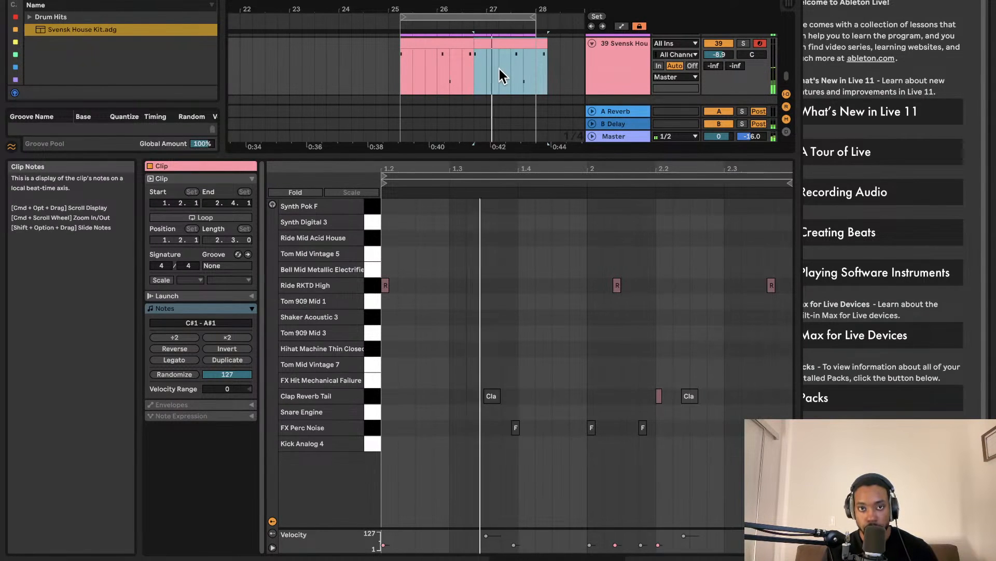
Step: Undo the last duplication of the drum clip's section, and try pasting its section from 26 to 26.4 at 27.2
key(super+z)
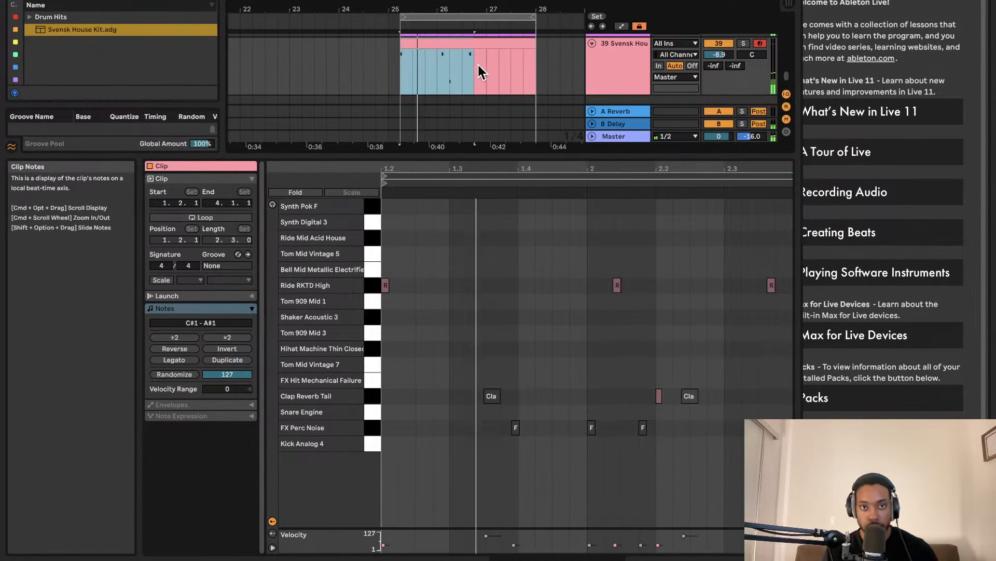
drag(474, 67, 438, 73)
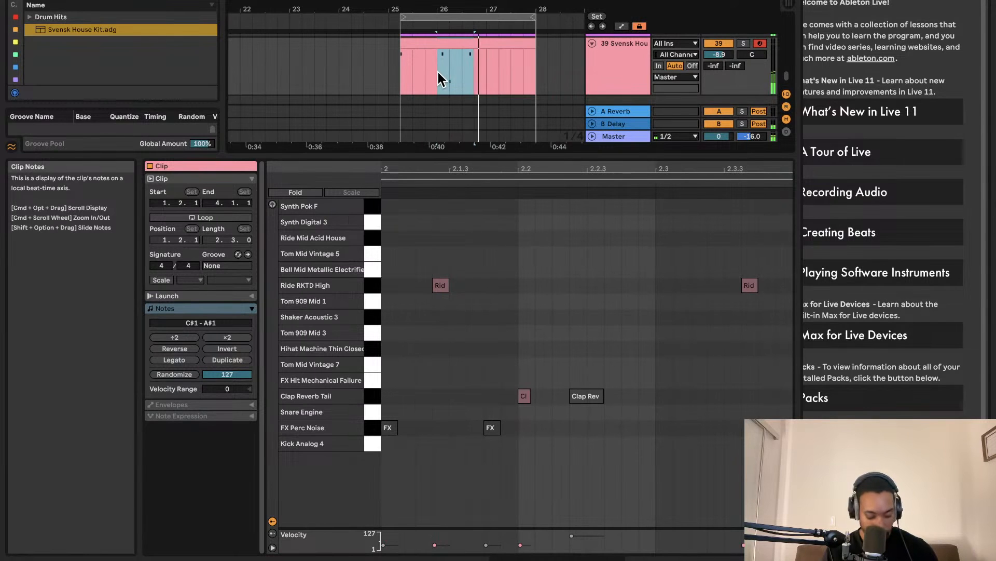
click(497, 64)
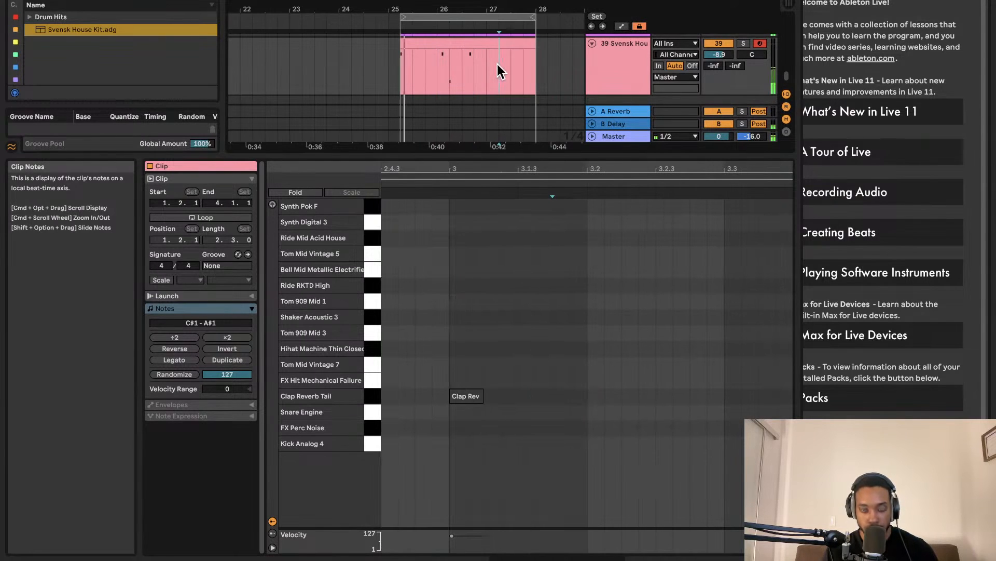
key(super+v)
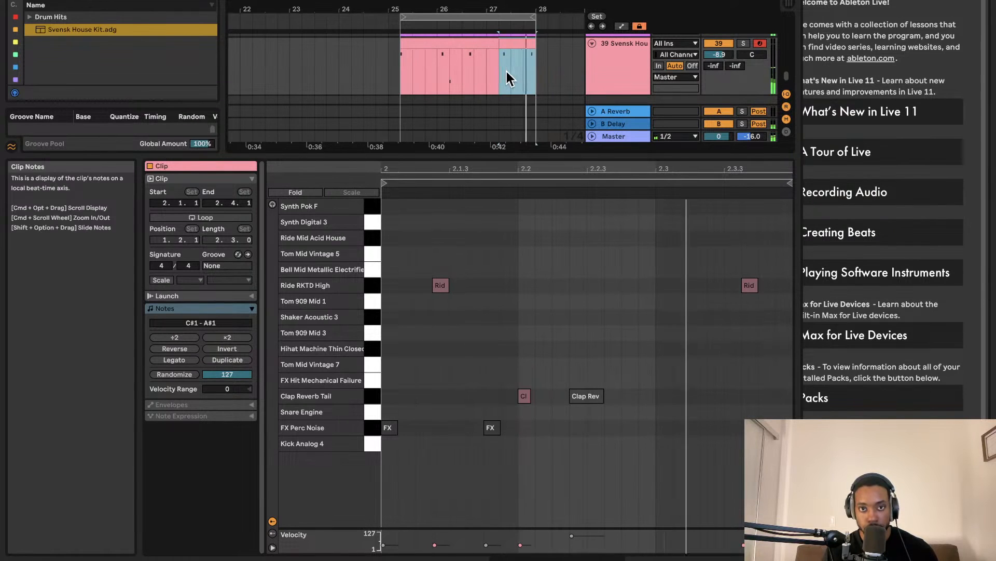
click(508, 73)
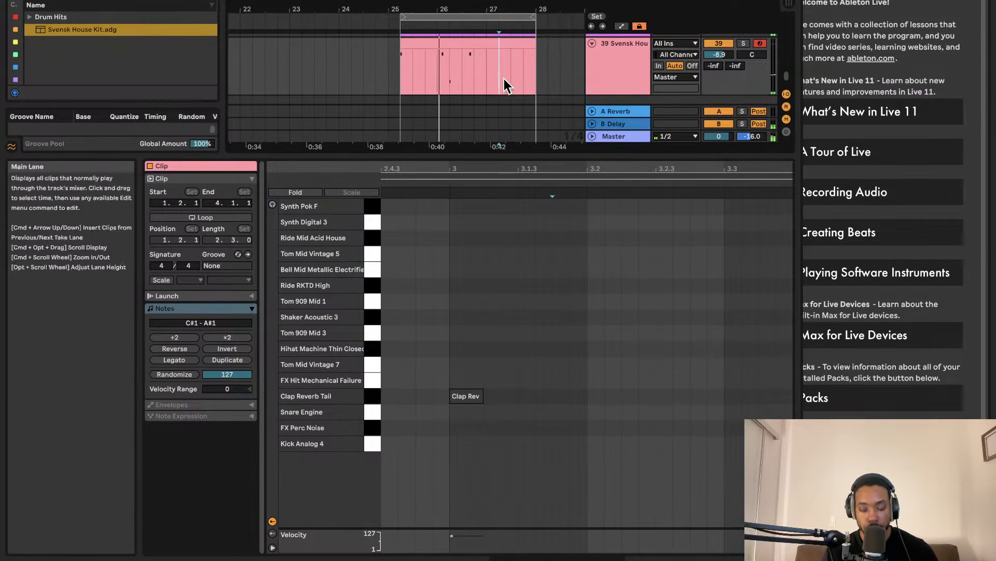
Step: Select the looped section containing the Pluck and drum clips and duplicate it directly after itself, with the loop covering both passes
scroll(501, 78, right, 3)
scroll(435, 52, up, 1)
click(409, 17)
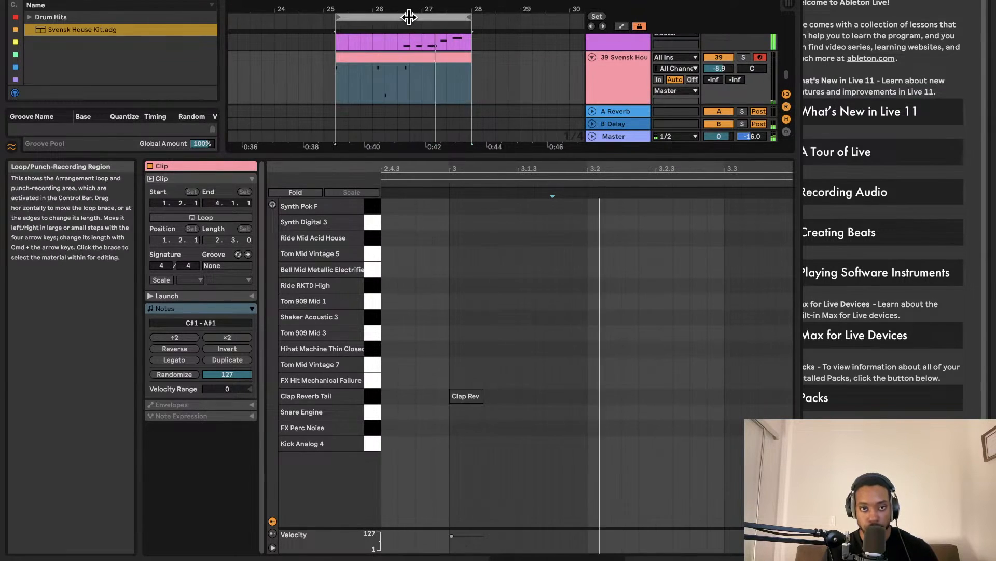
key(super+d)
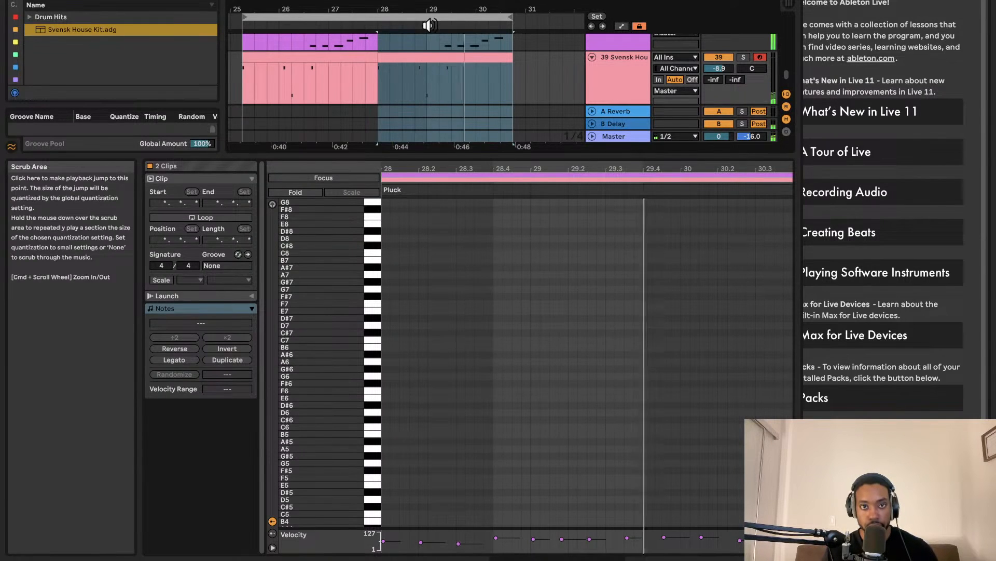
Step: Enlarge the arrangement area and copy the TONIC device from the 12 Tonic track
drag(444, 155, 430, 438)
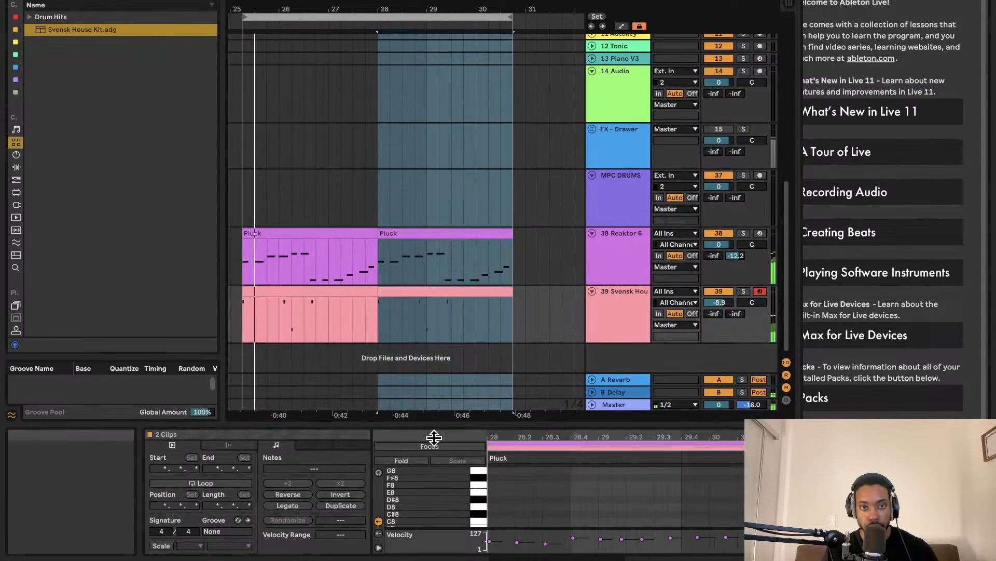
click(436, 174)
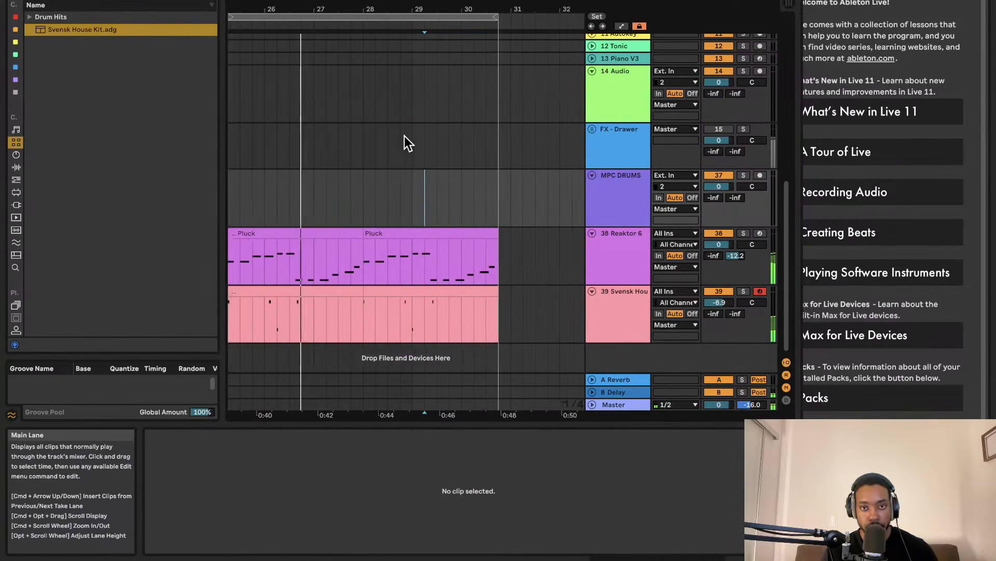
scroll(410, 136, left, 3)
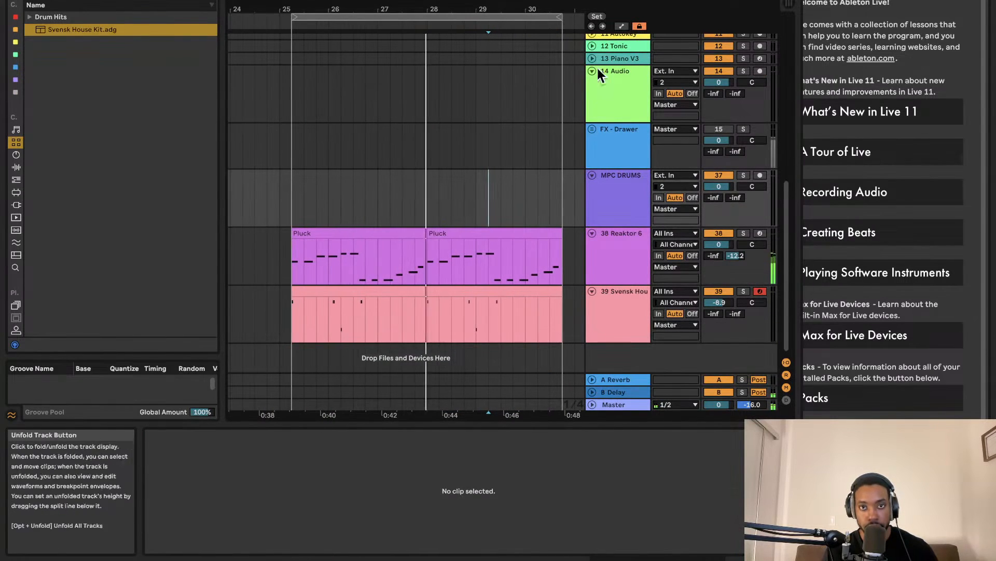
scroll(600, 105, up, 3)
click(613, 85)
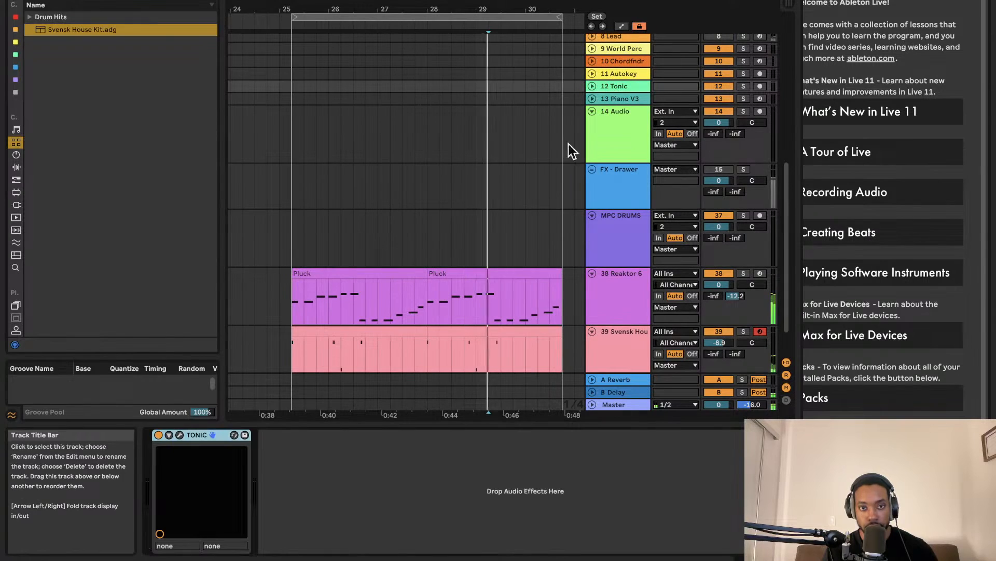
right_click(192, 430)
click(208, 447)
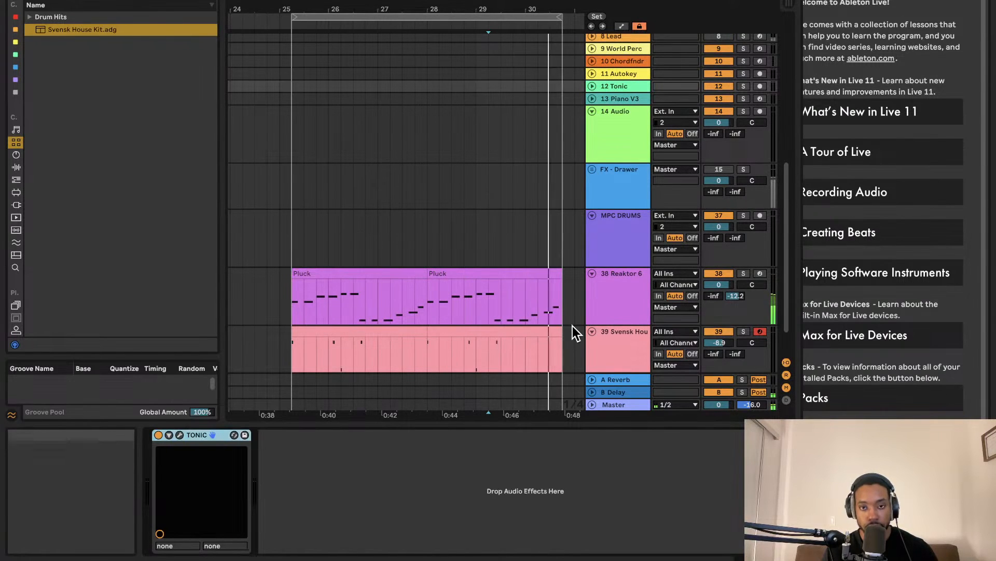
Step: Paste the TONIC device after Reaktor 6 on the 38 Reaktor 6 track, and close its plug-in window
click(617, 345)
scroll(609, 270, down, 3)
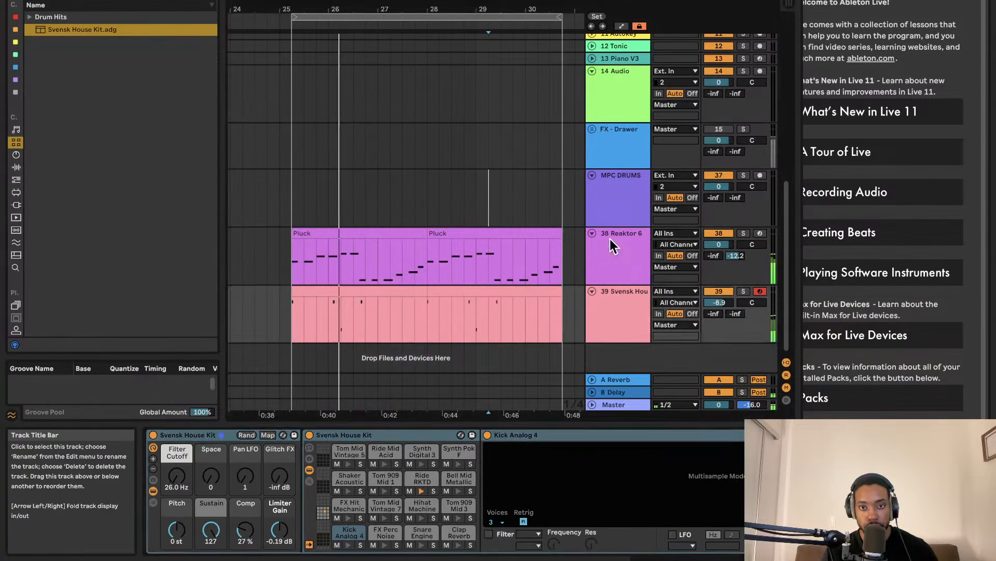
click(609, 239)
right_click(544, 500)
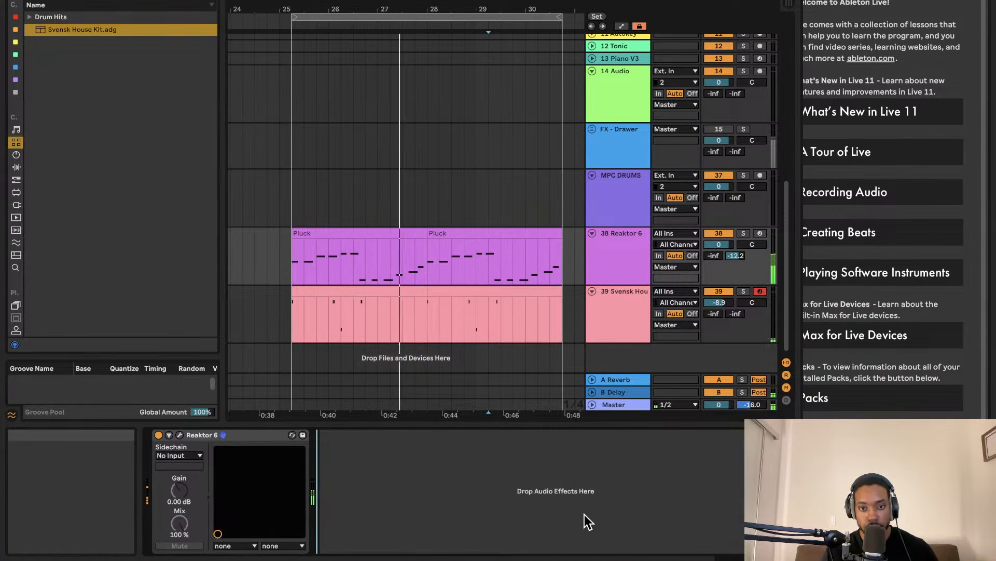
click(587, 513)
click(343, 435)
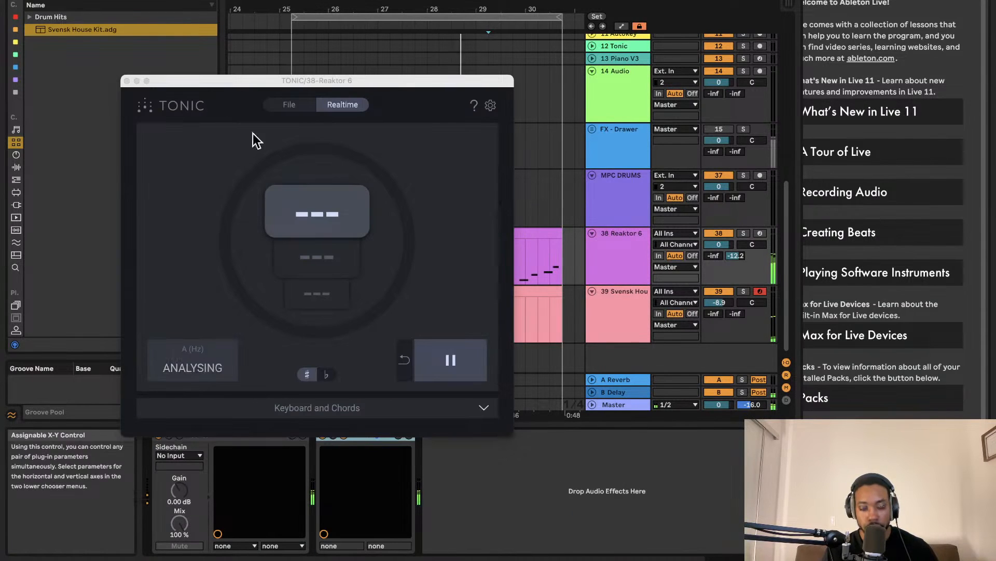
click(127, 81)
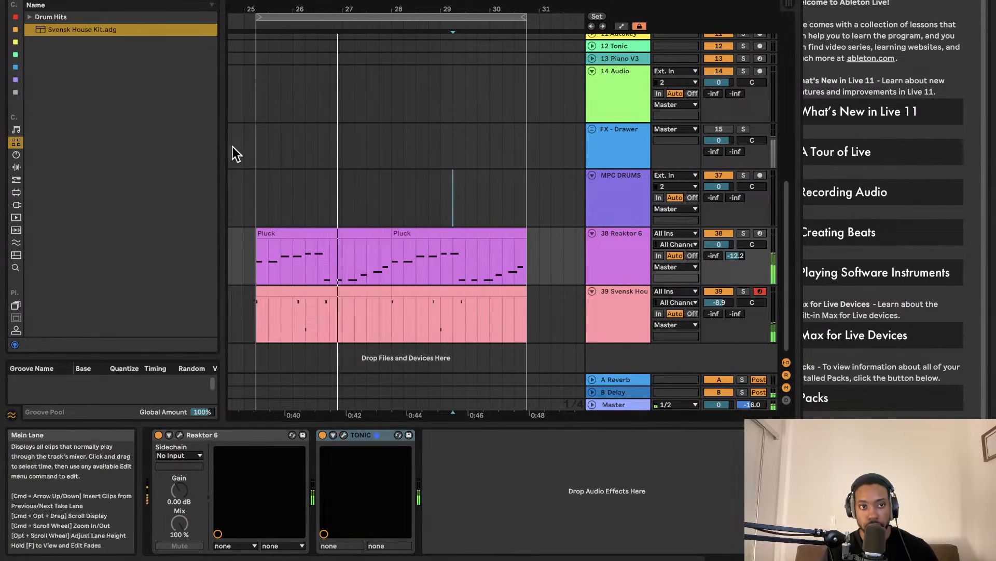
click(16, 205)
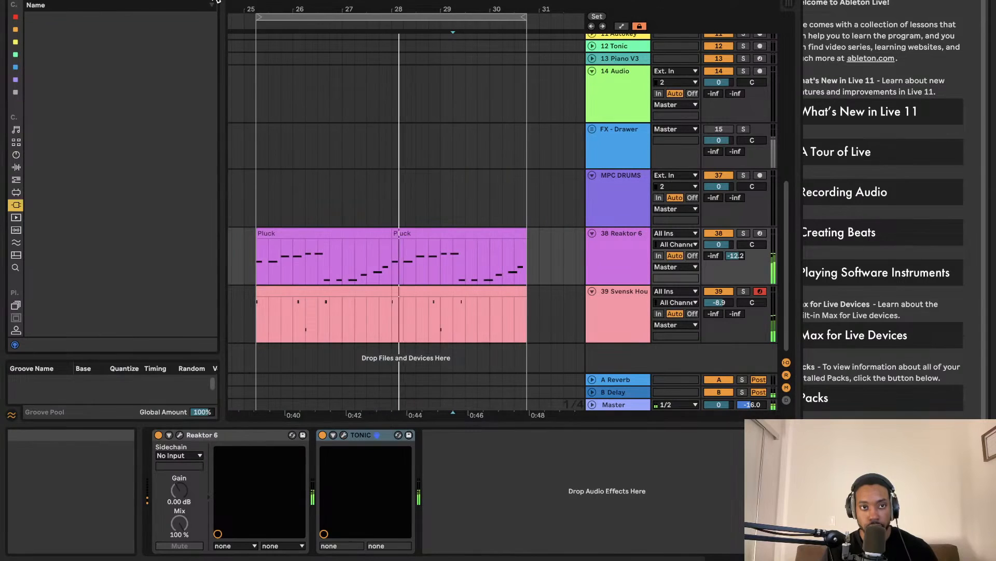
click(38, 154)
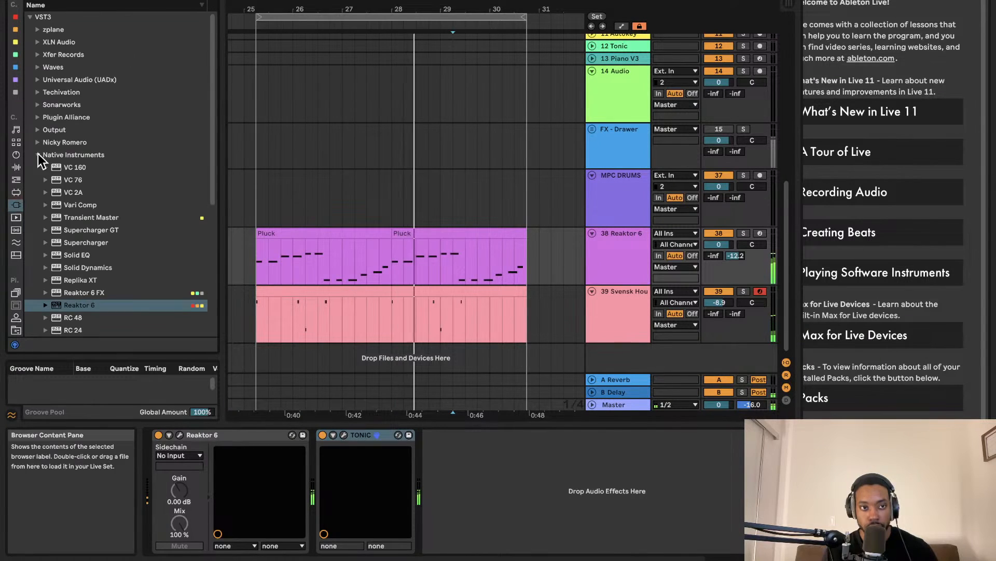
click(16, 180)
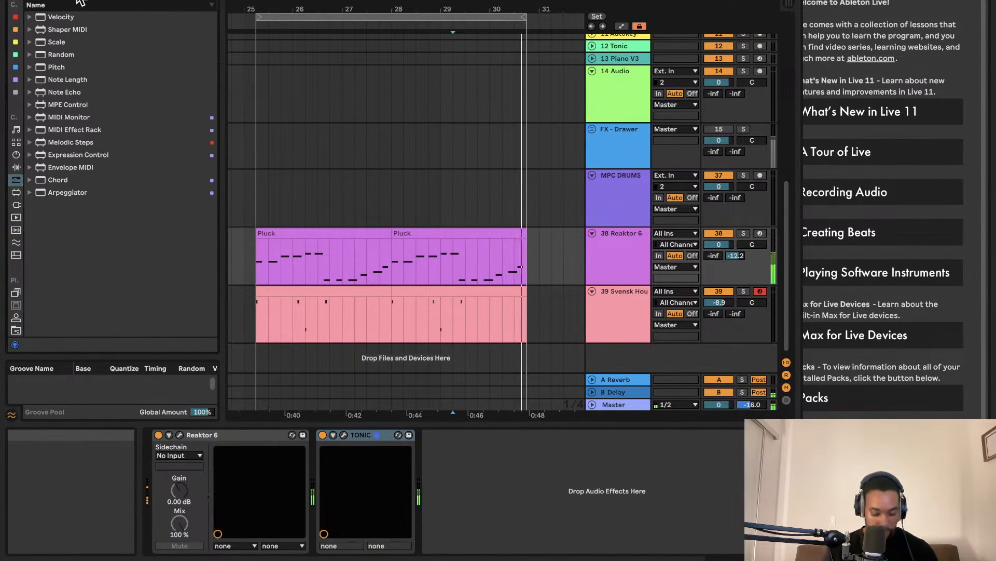
text(s)
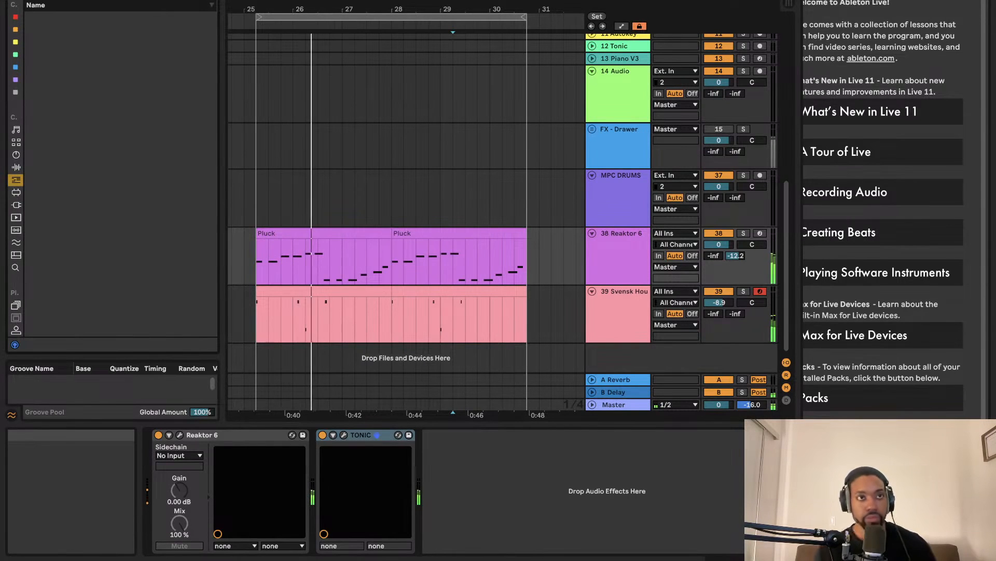
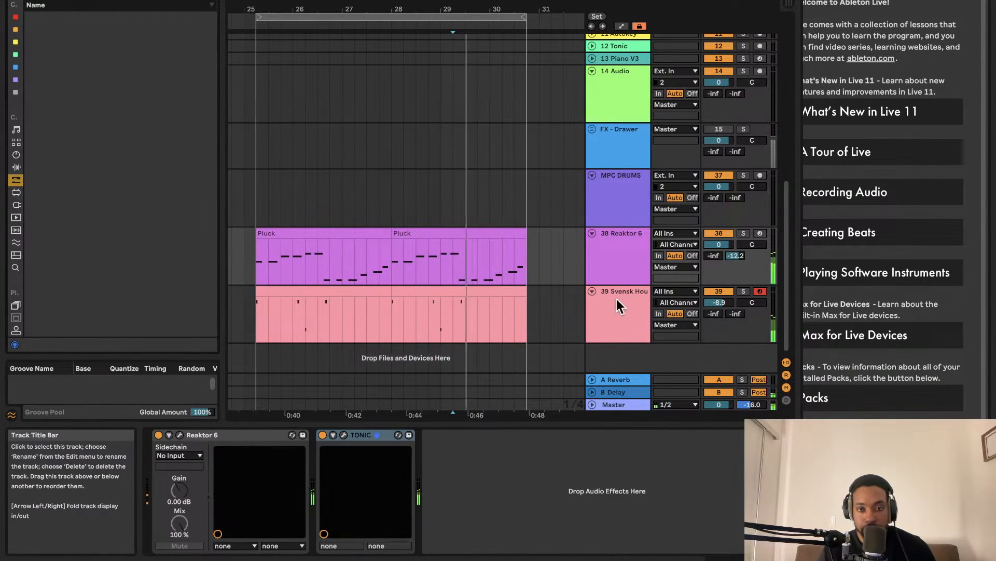
scroll(559, 267, left, 1)
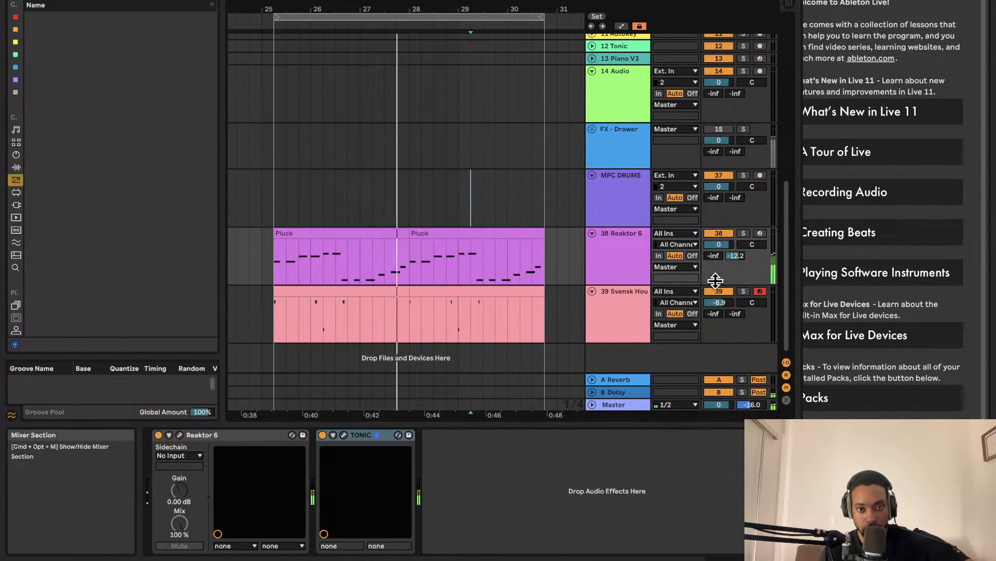
Step: Switch off the SoundID Reference plug-in on the Master track and add Live's Limiter at the end of the device chain
click(616, 406)
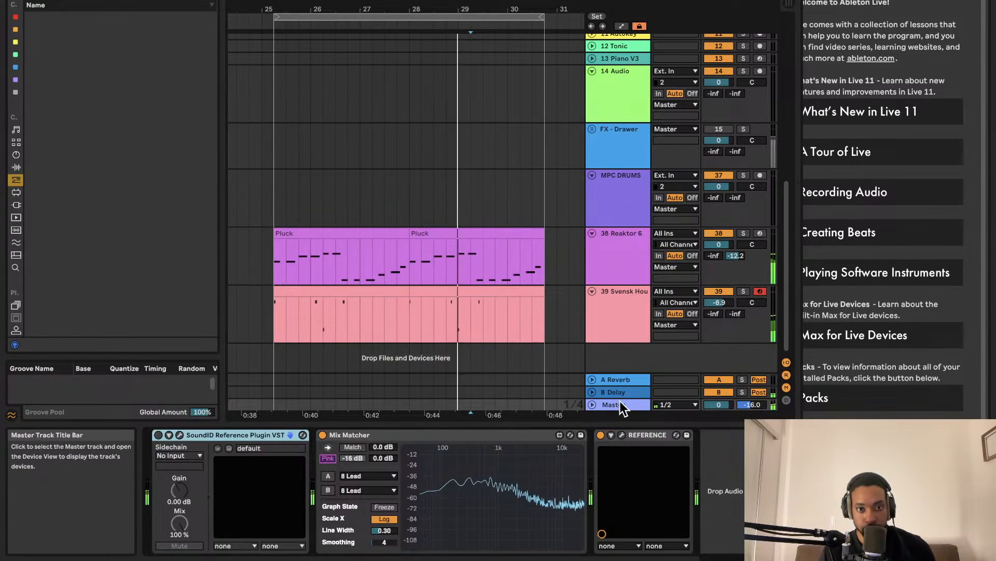
click(158, 435)
click(16, 206)
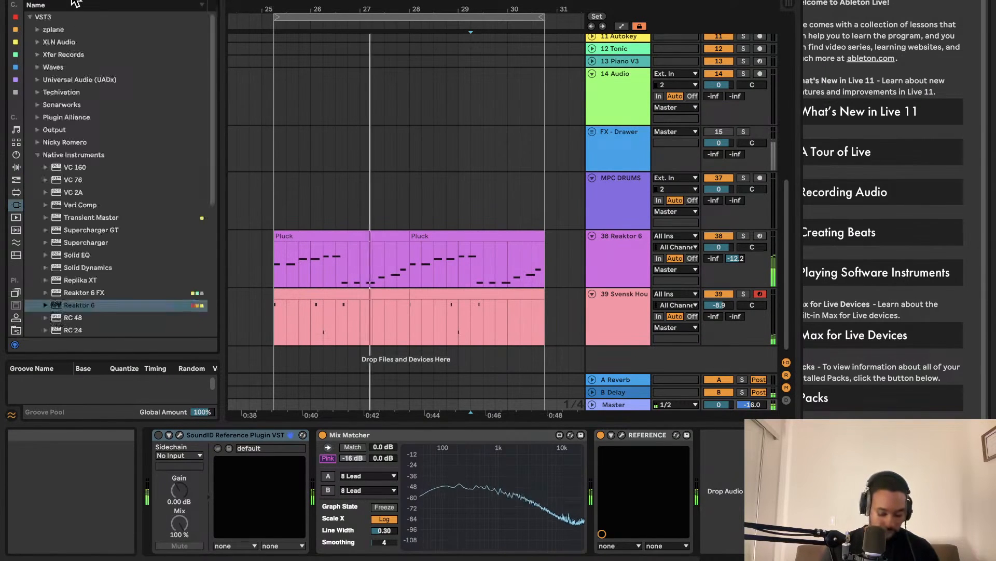
click(16, 167)
click(37, 30)
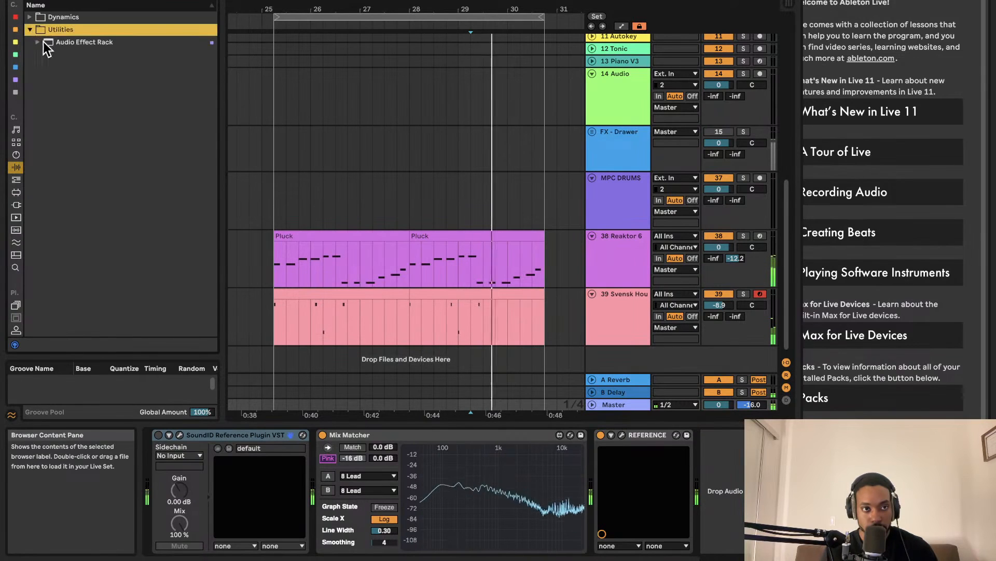
click(39, 42)
click(31, 18)
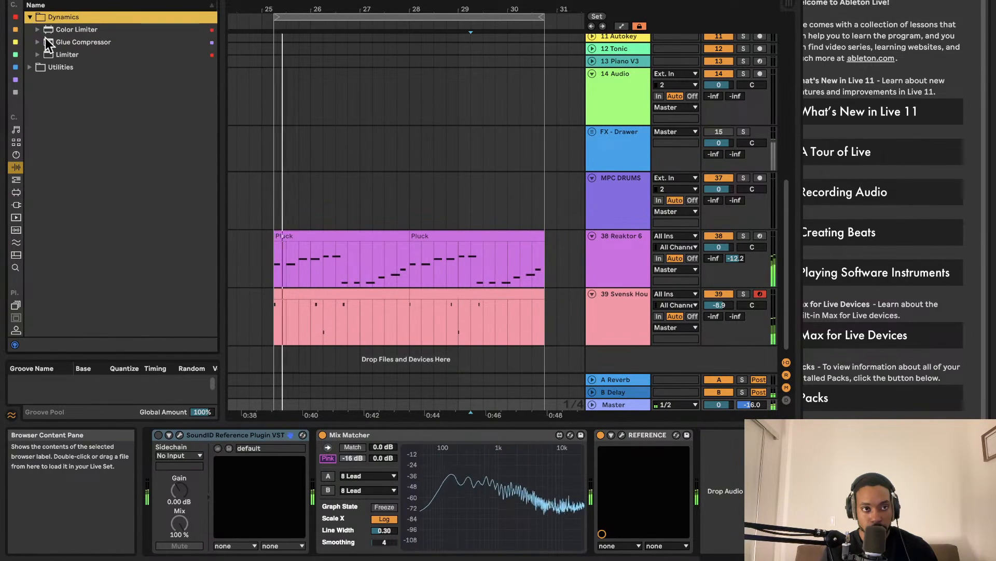
mouse_move(45, 54)
mouse_down()
mouse_move(597, 482)
mouse_move(727, 487)
mouse_up()
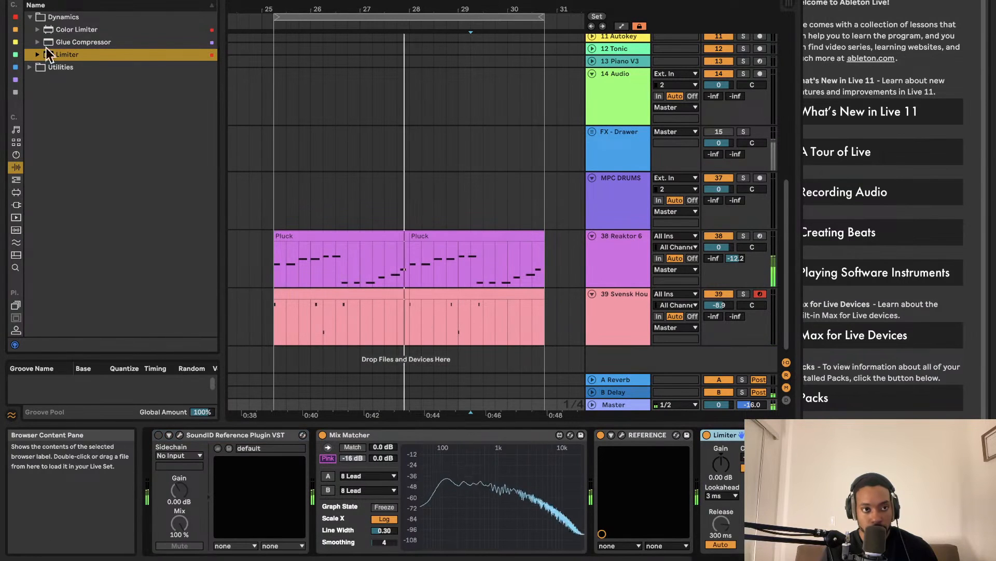
Step: Find Live's Utility among the audio effects and insert it between REFERENCE and Limiter on the Master track
click(29, 67)
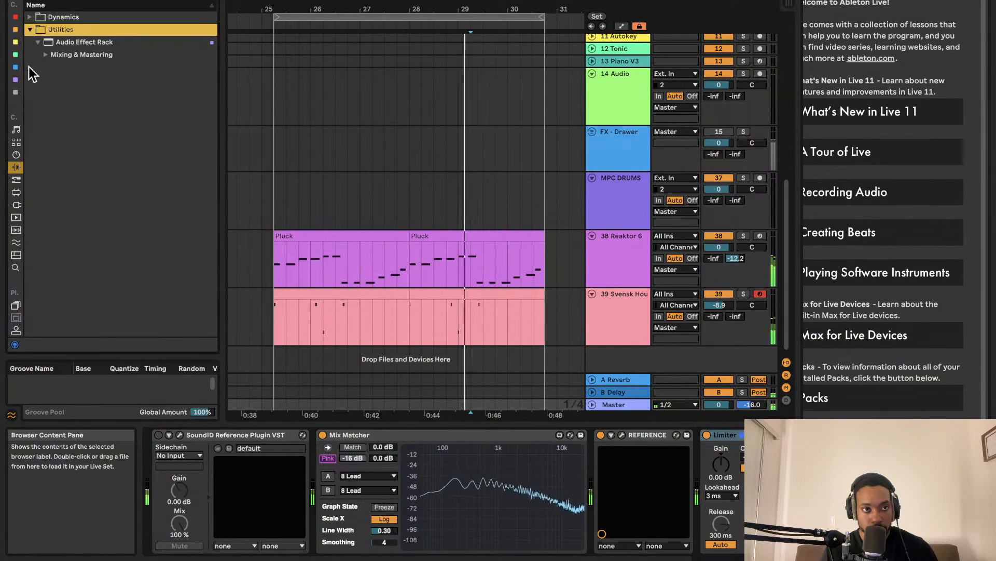
click(62, 0)
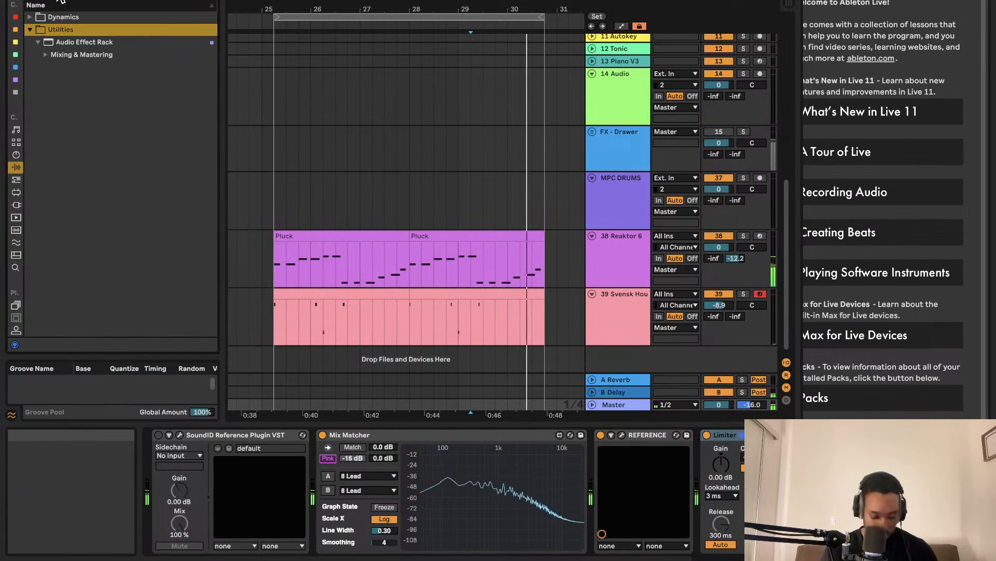
key(BackSpace)
click(17, 180)
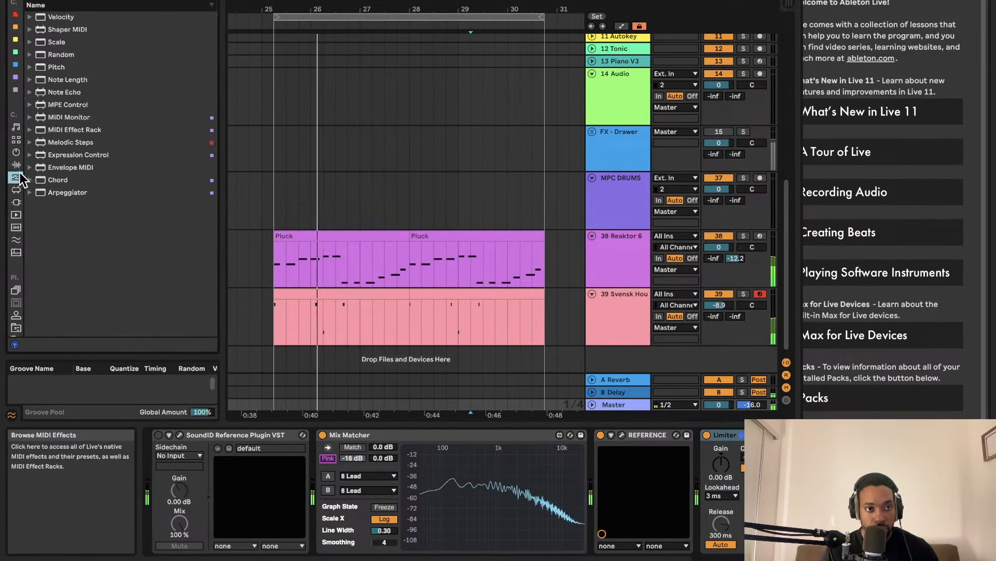
click(18, 167)
text(util)
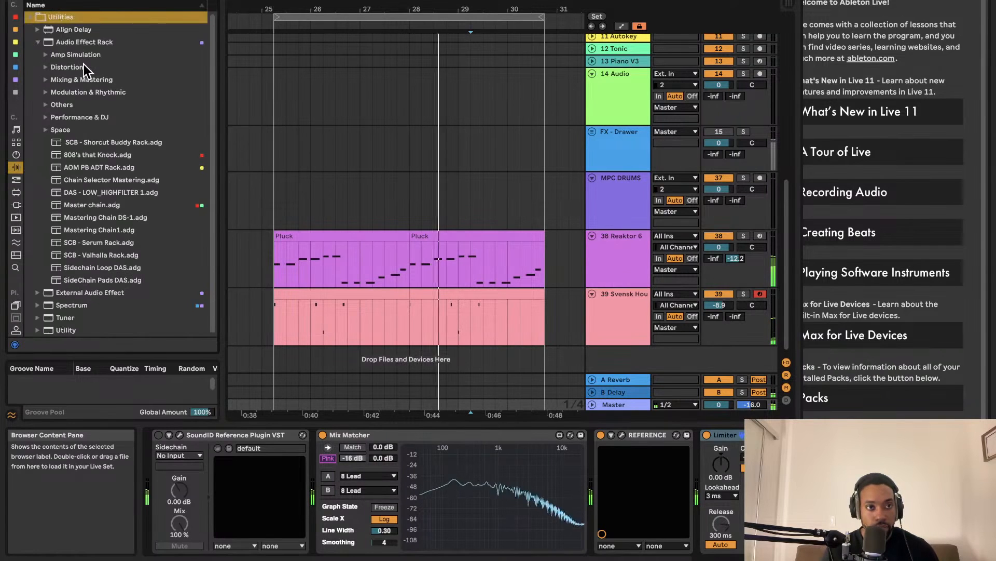
text(ity)
click(16, 179)
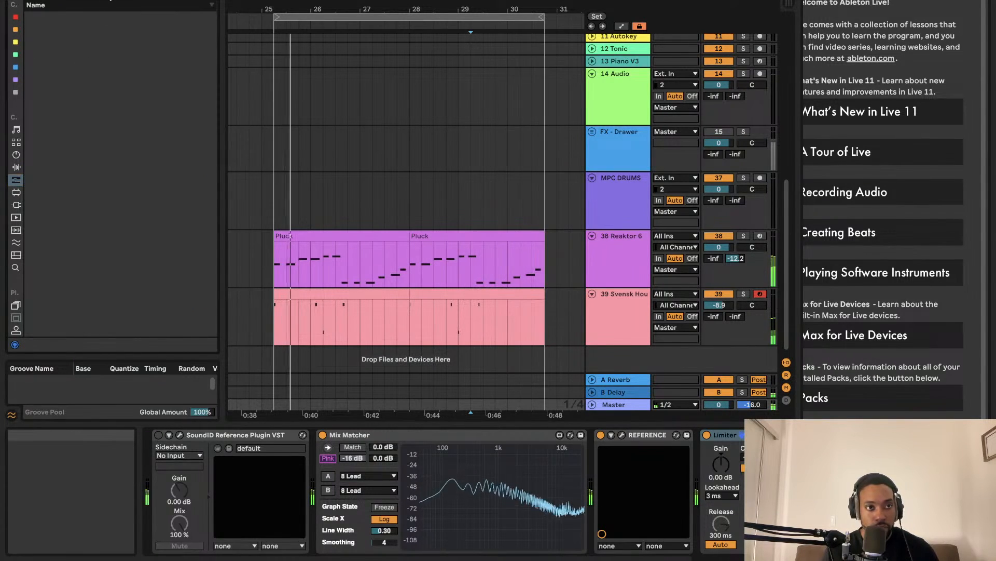
click(17, 167)
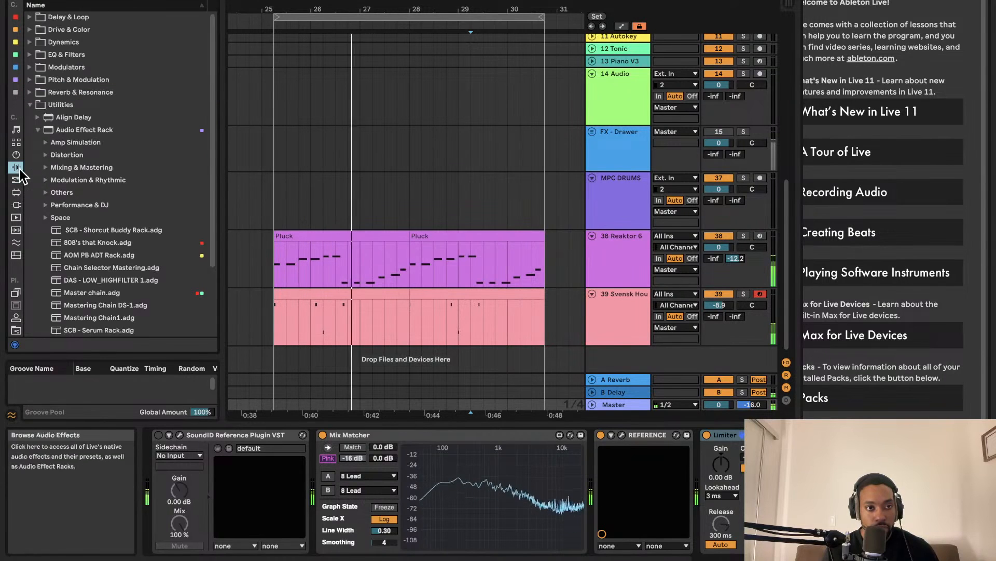
scroll(39, 311, down, 3)
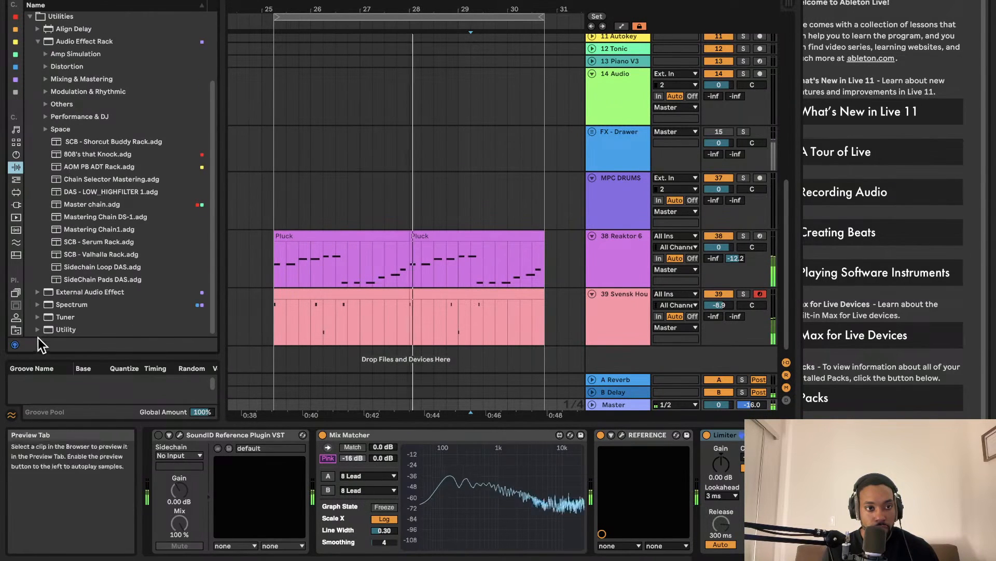
click(39, 329)
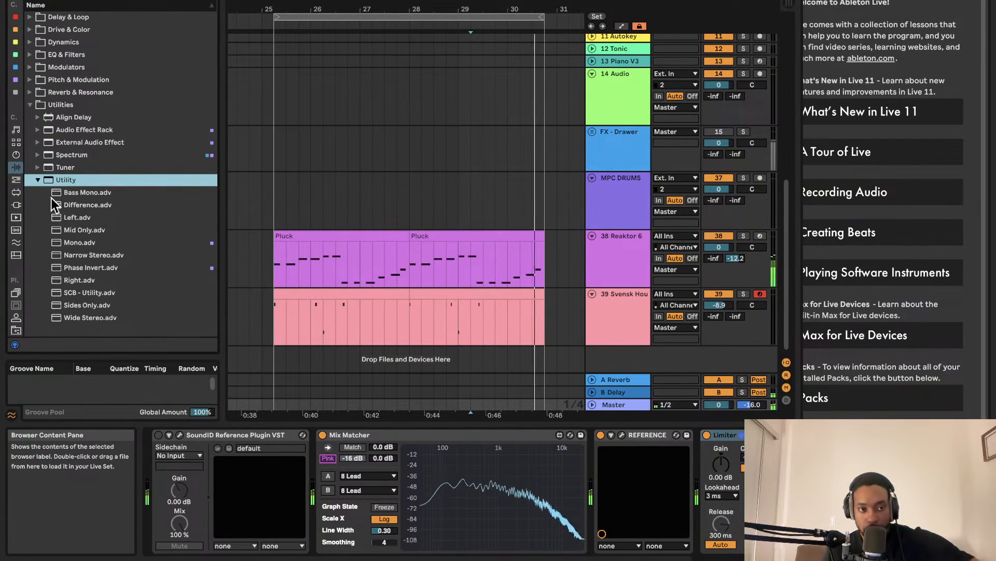
drag(60, 180, 704, 445)
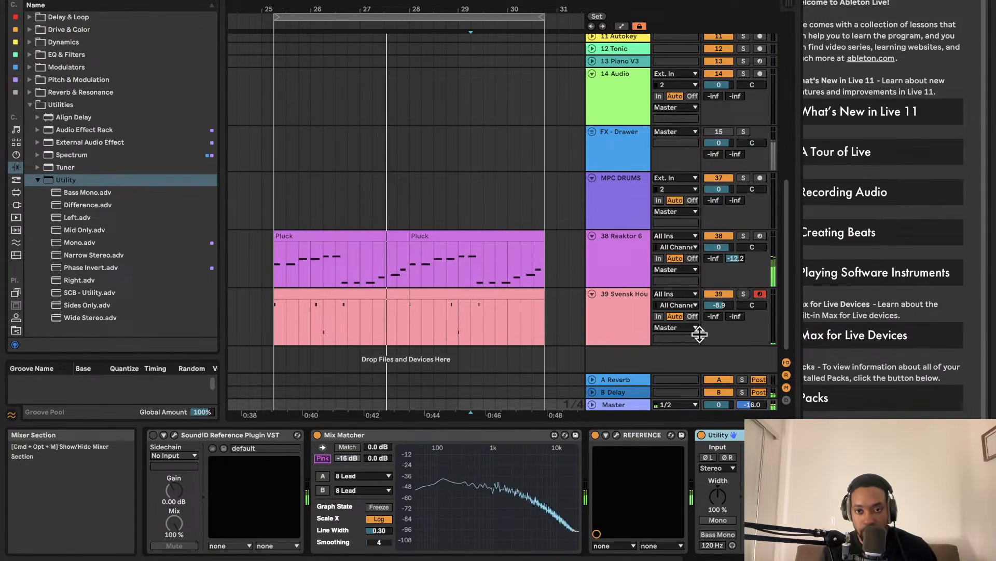
Step: Raise the output gain of the Master track's Utility to 7.22 dB
scroll(699, 335, up, 1)
scroll(685, 469, right, 2)
scroll(663, 459, right, 2)
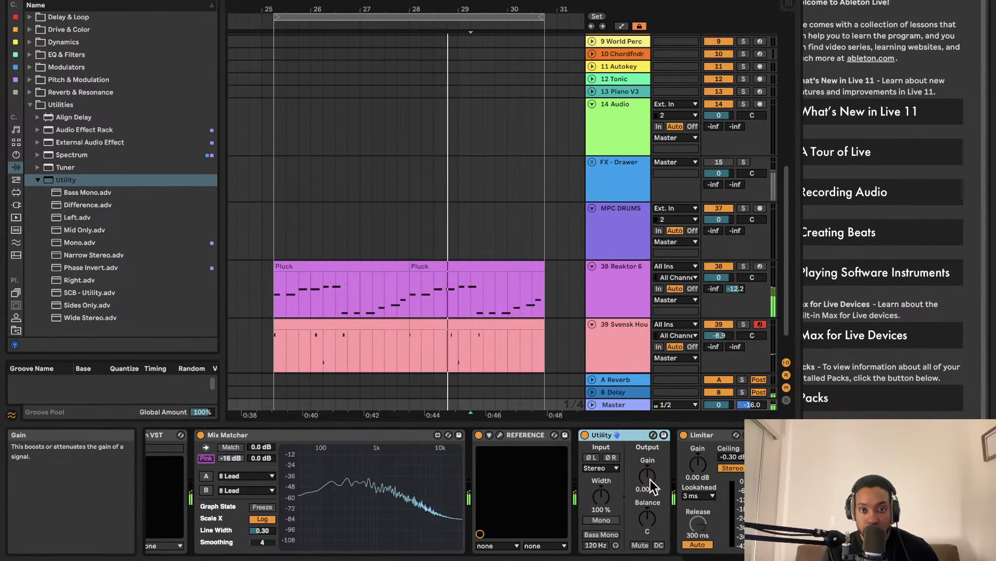
drag(647, 475, 647, 456)
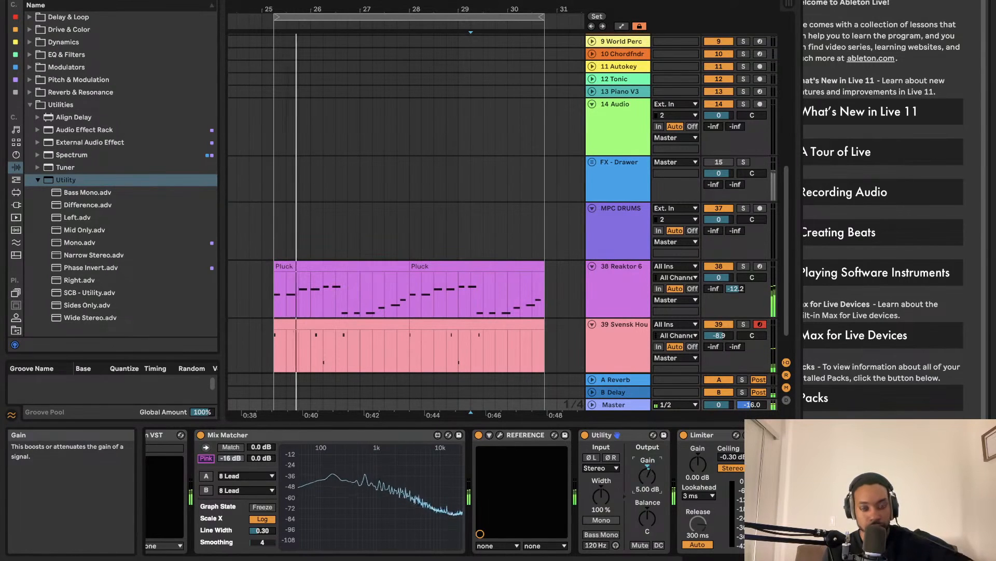
drag(647, 457, 650, 480)
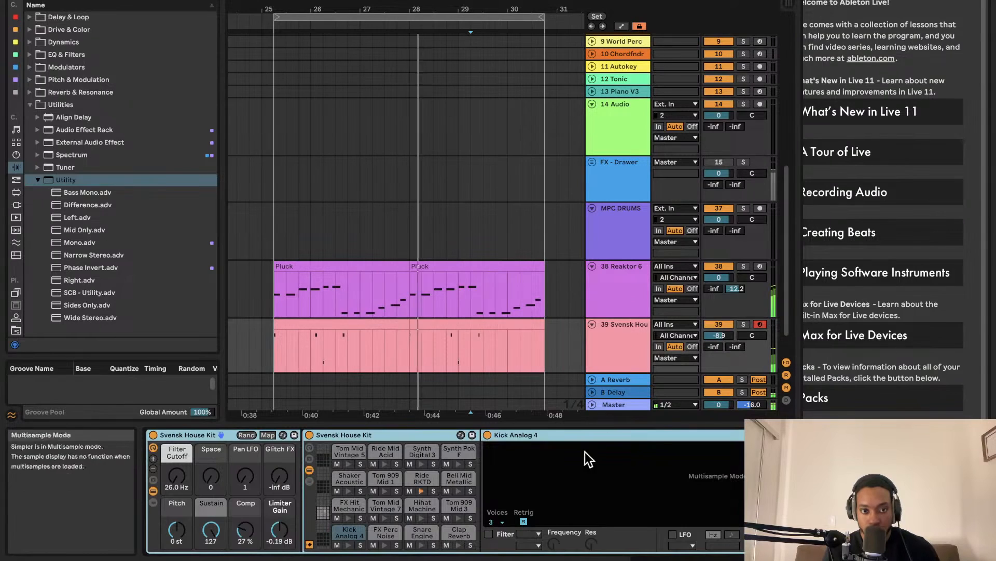
Step: Paste the Utility device after TONIC on the 38 Reaktor 6 track and set its gain to 5.00 dB
scroll(708, 500, right, 5)
drag(720, 335, 742, 362)
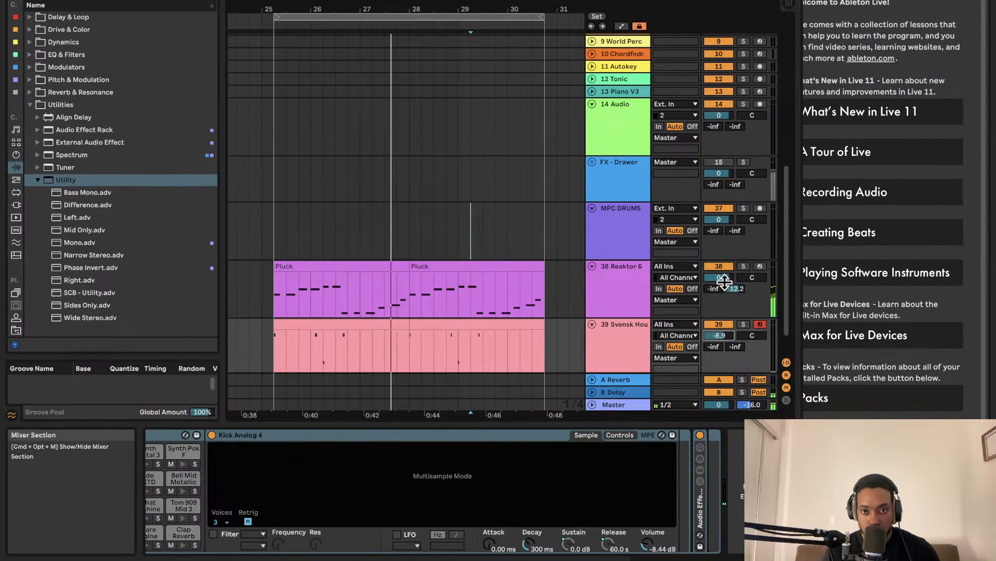
click(642, 306)
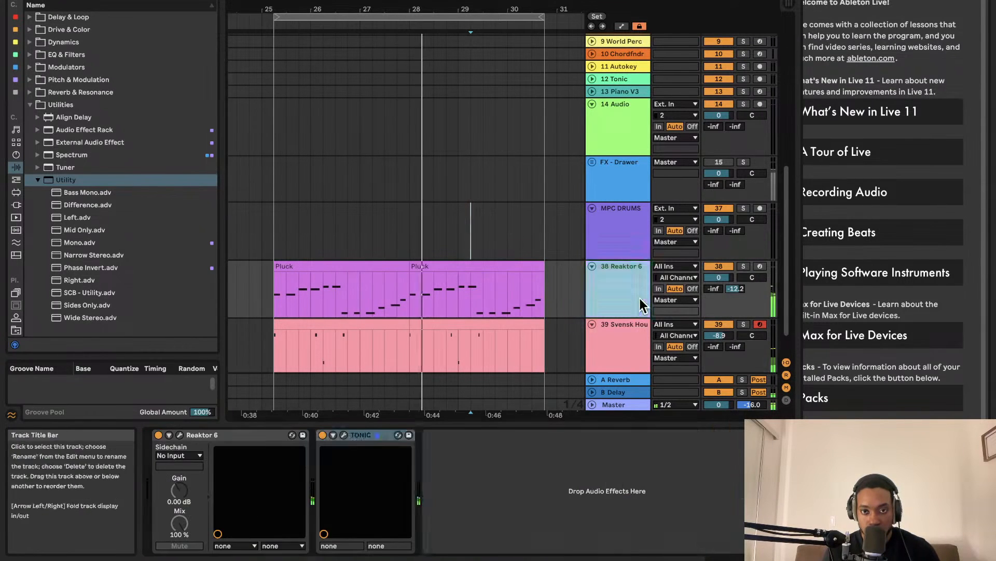
right_click(550, 477)
click(560, 485)
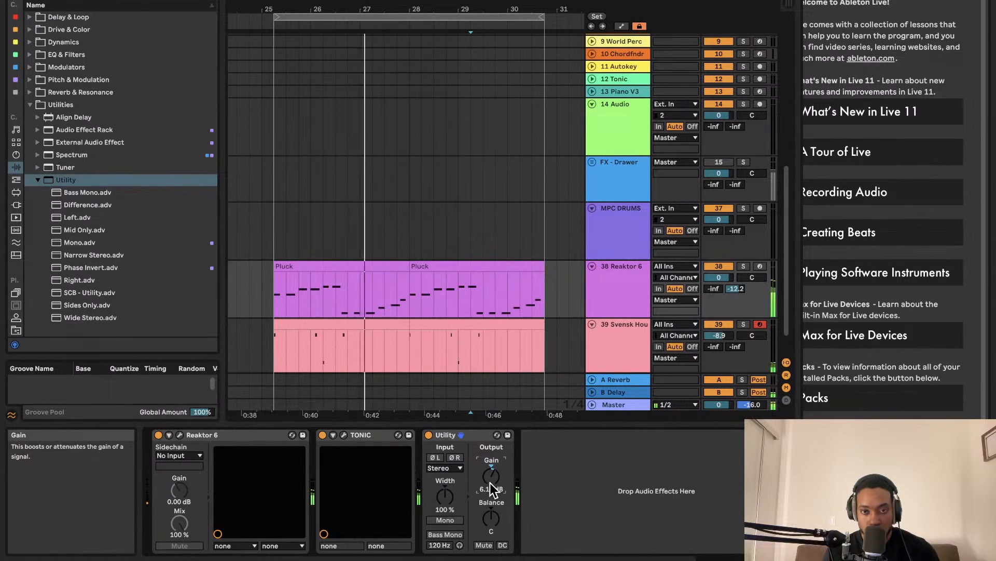
drag(491, 488, 490, 498)
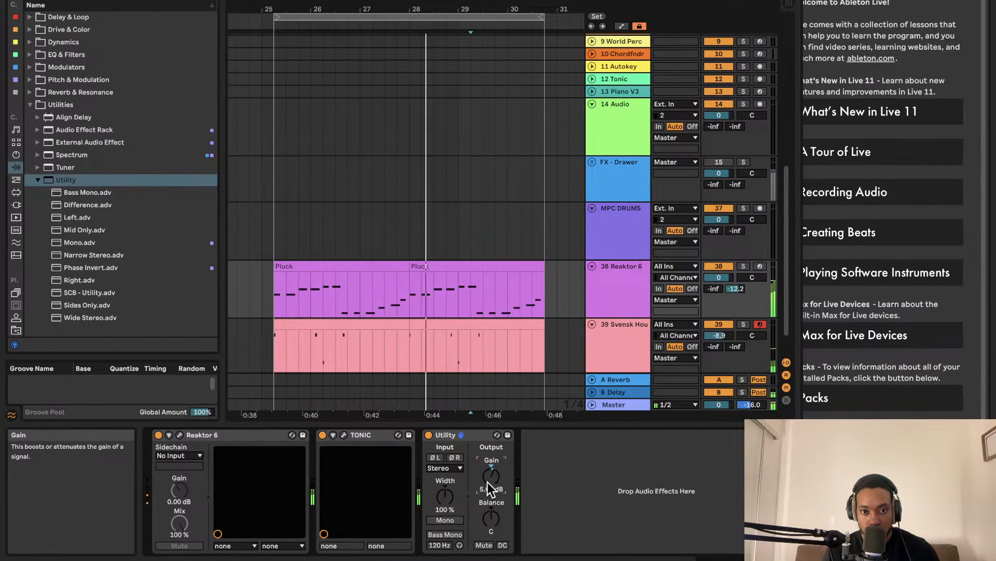
Step: Set the output gain of the Master track's Utility to 5.56 dB
scroll(649, 363, down, 1)
click(615, 406)
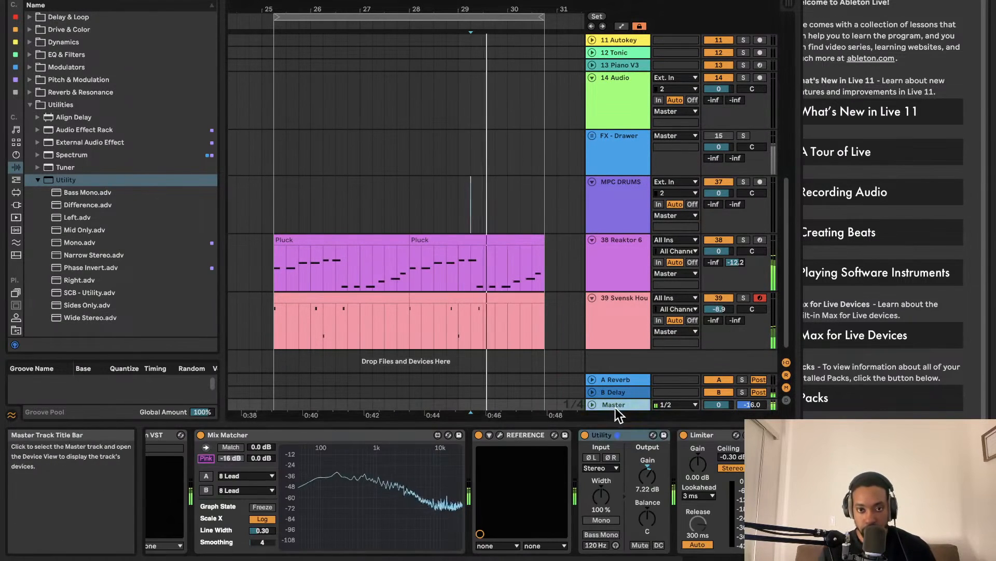
drag(648, 477, 647, 481)
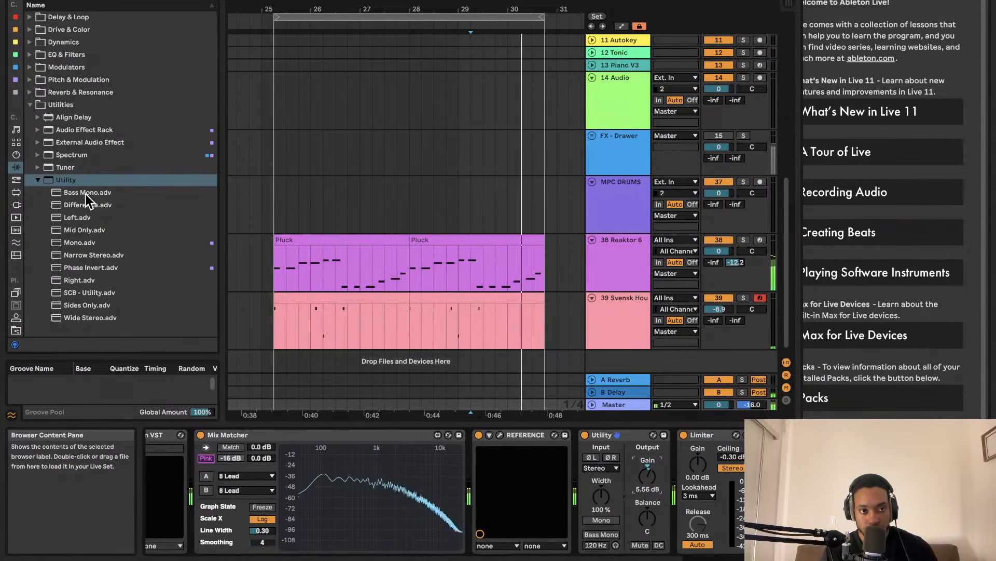
Step: Look through the browser's audio effect and plug-in categories, including the VST3 folder, for another effect
scroll(295, 223, down, 1)
scroll(297, 223, right, 1)
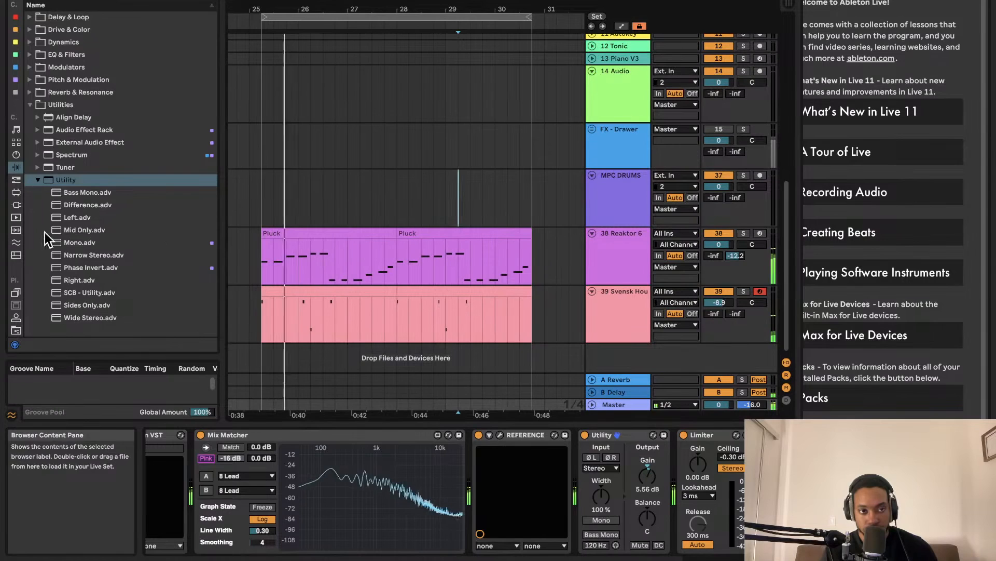
click(18, 205)
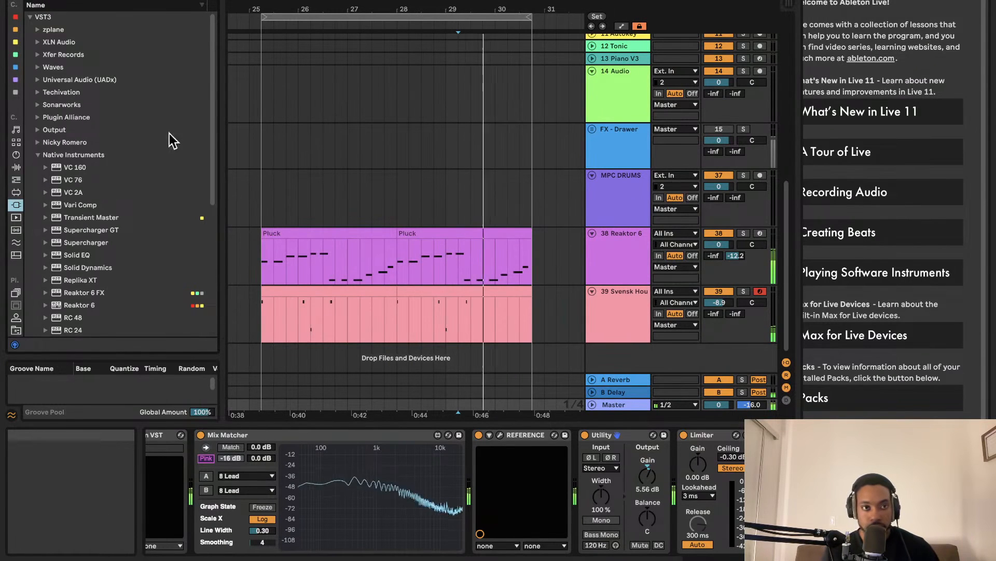
scroll(57, 249, down, 2)
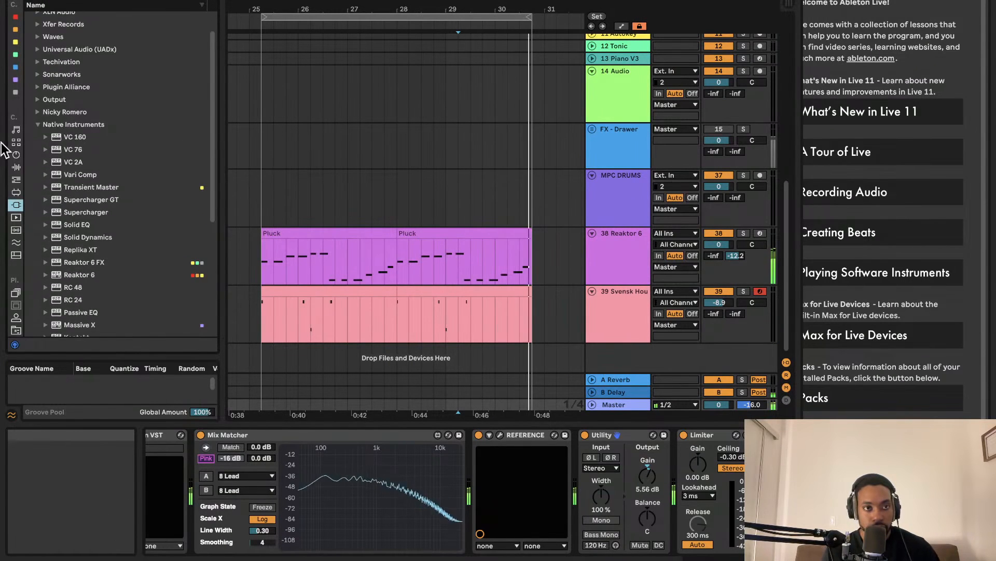
click(17, 166)
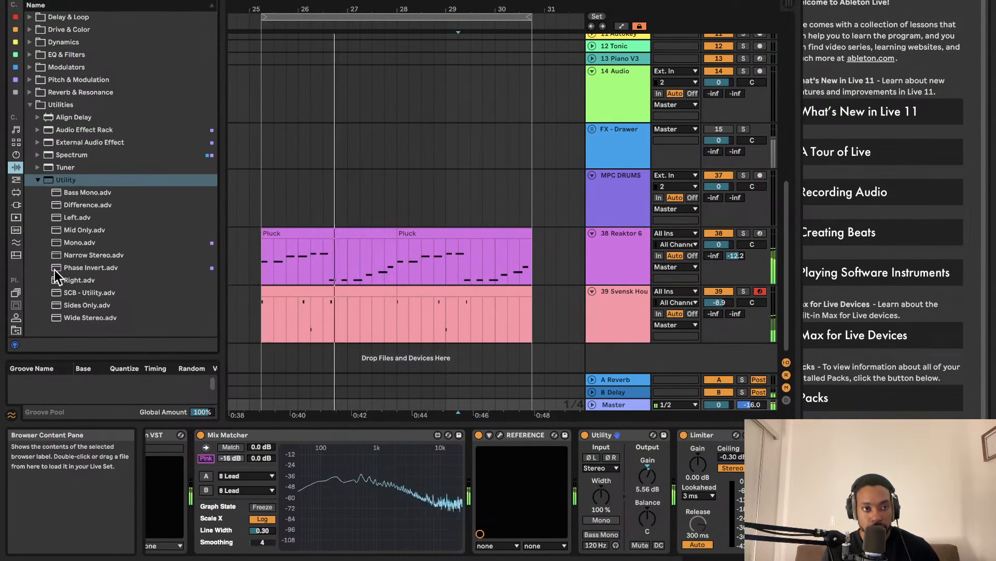
click(16, 204)
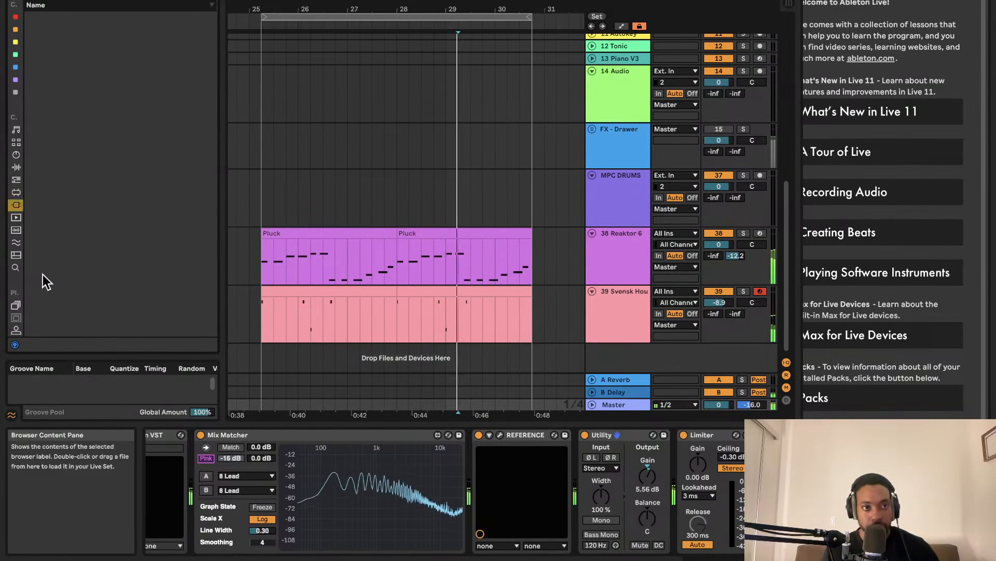
click(16, 167)
click(17, 193)
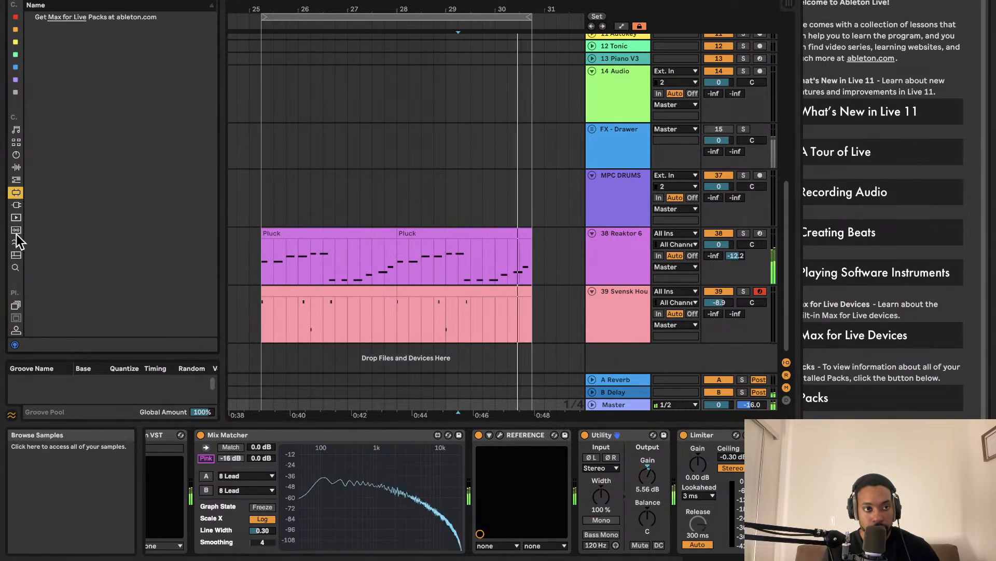
click(17, 217)
click(17, 205)
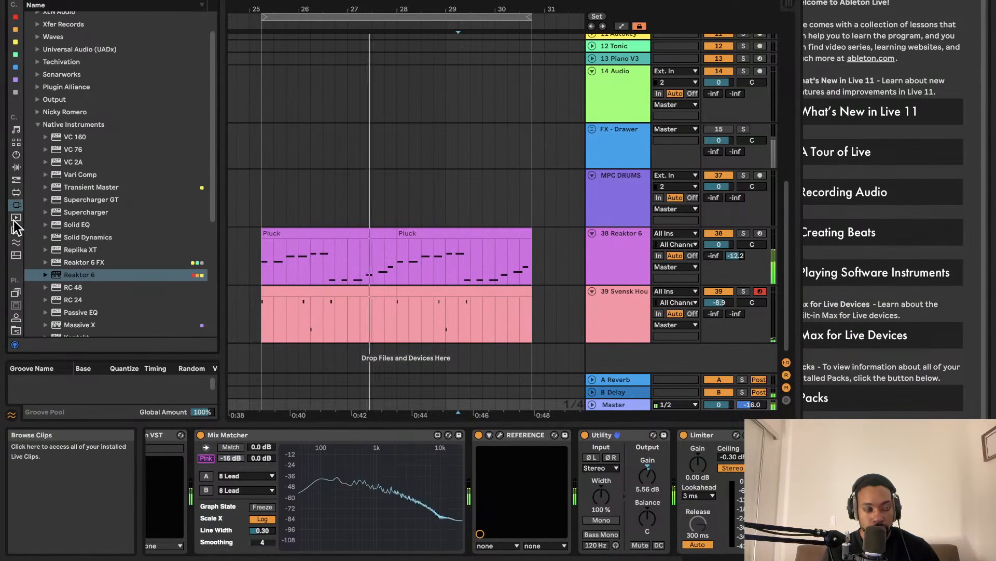
Step: Search the plug-ins for "fab" and examine the FabFilter folder, expanding the Pro-L 2 entry
click(80, 0)
text(fab)
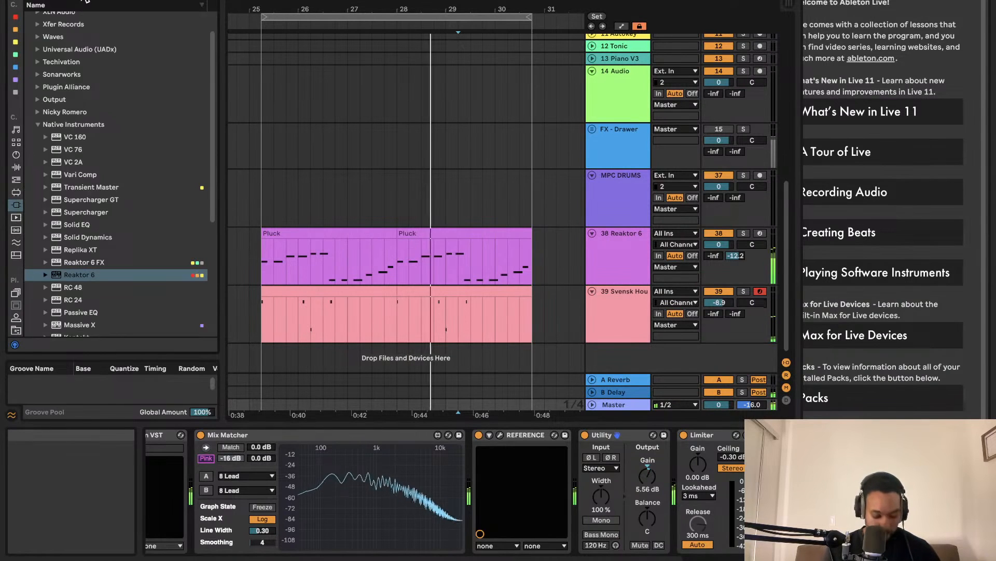
click(39, 29)
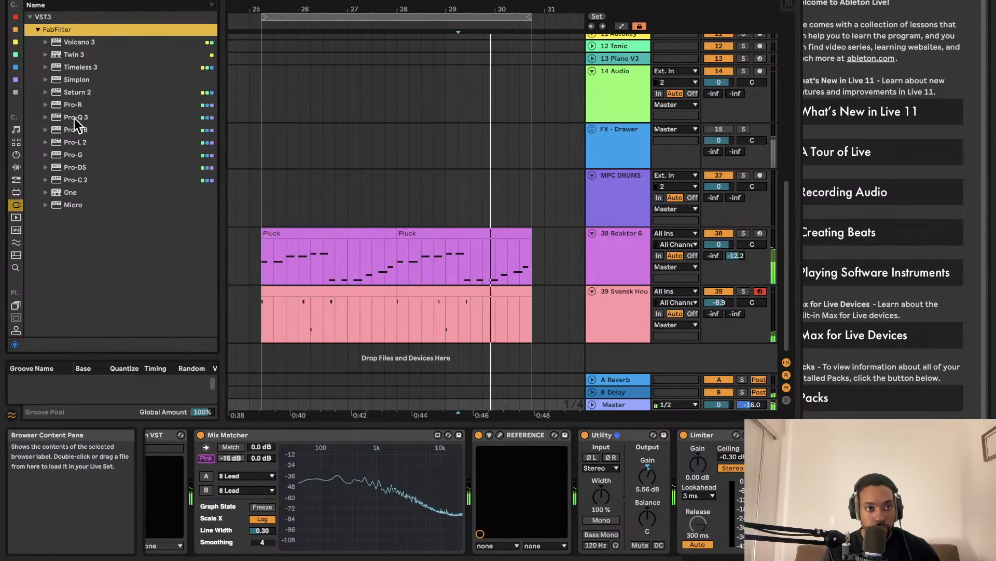
click(46, 142)
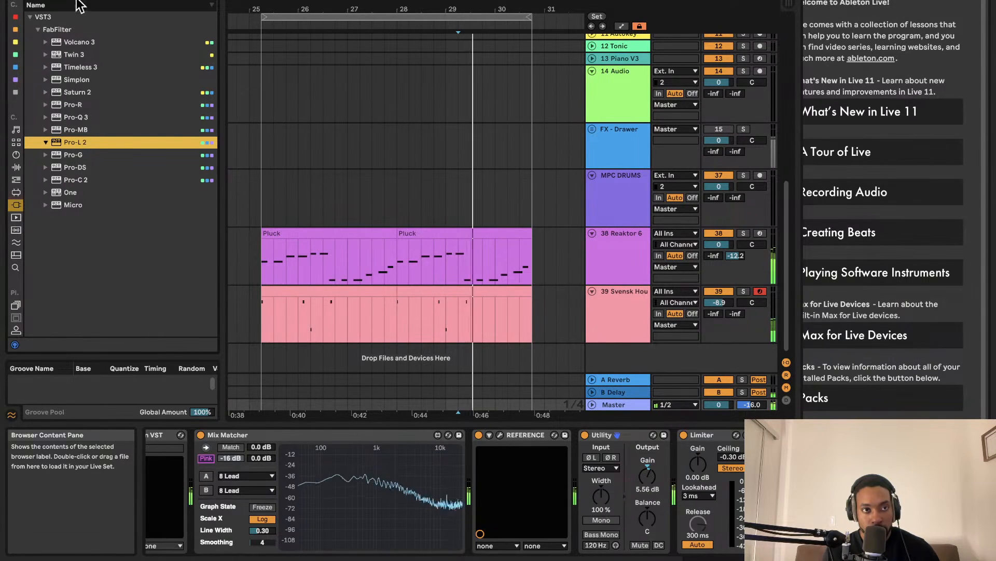
Step: Add Native Instruments' Bite after Utility on the 38 Reaktor 6 track and open its plug-in window
scroll(82, 165, down, 6)
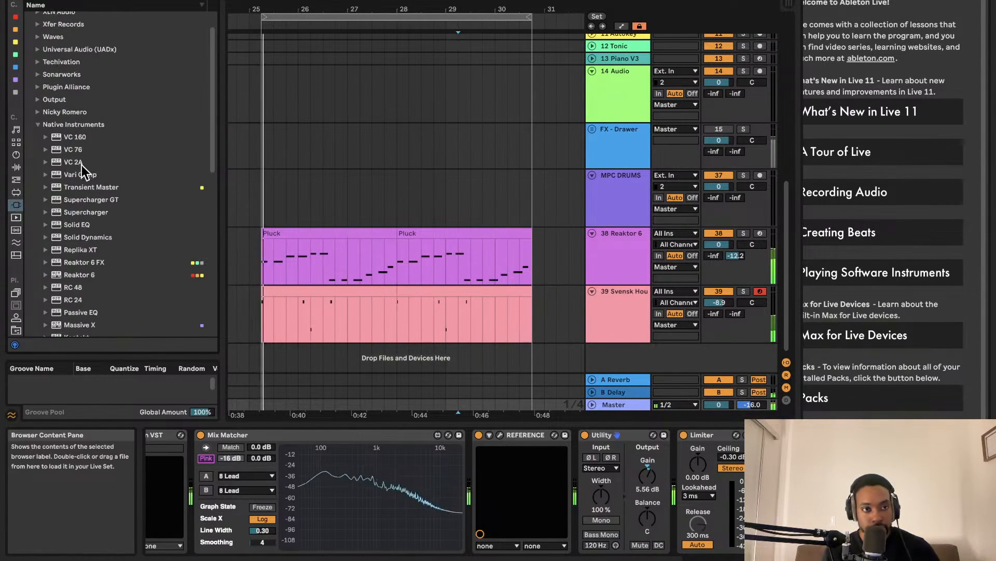
scroll(82, 165, down, 3)
scroll(103, 185, down, 5)
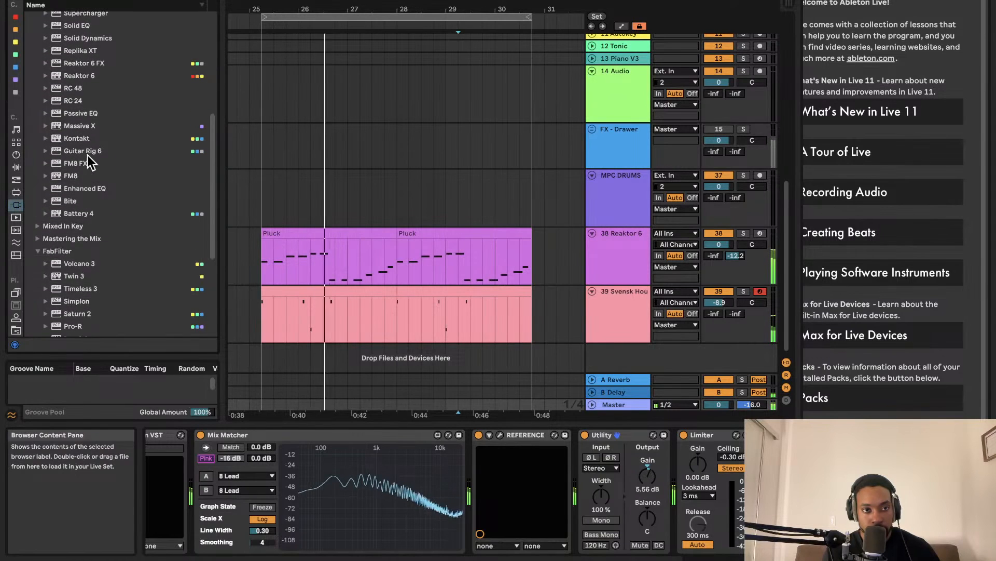
scroll(86, 154, up, 4)
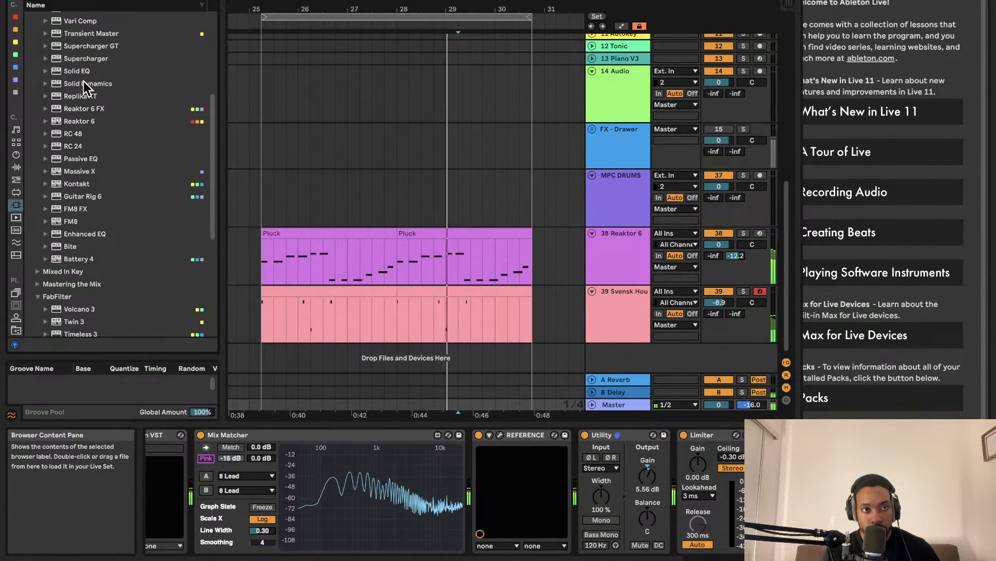
scroll(86, 94, down, 5)
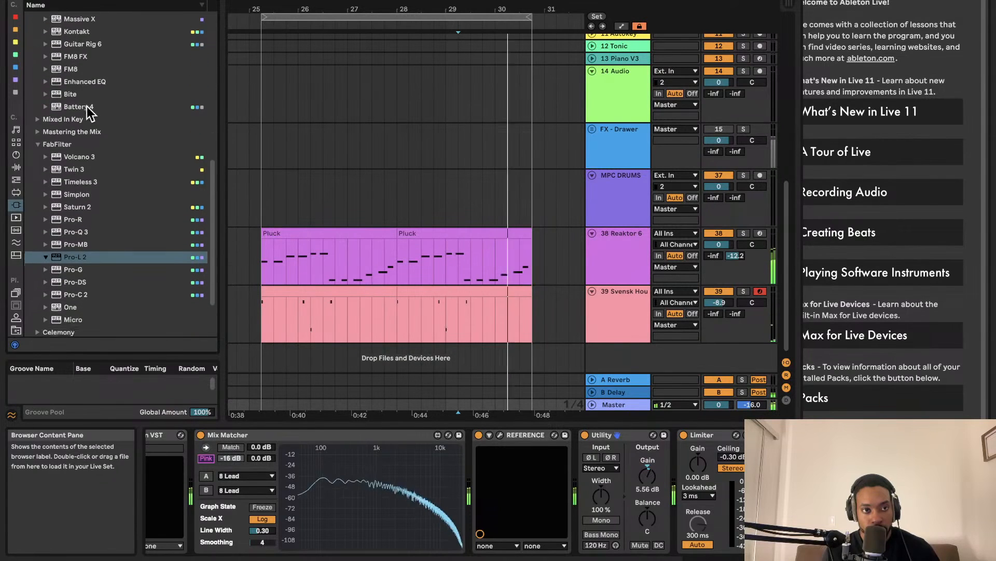
scroll(85, 102, up, 1)
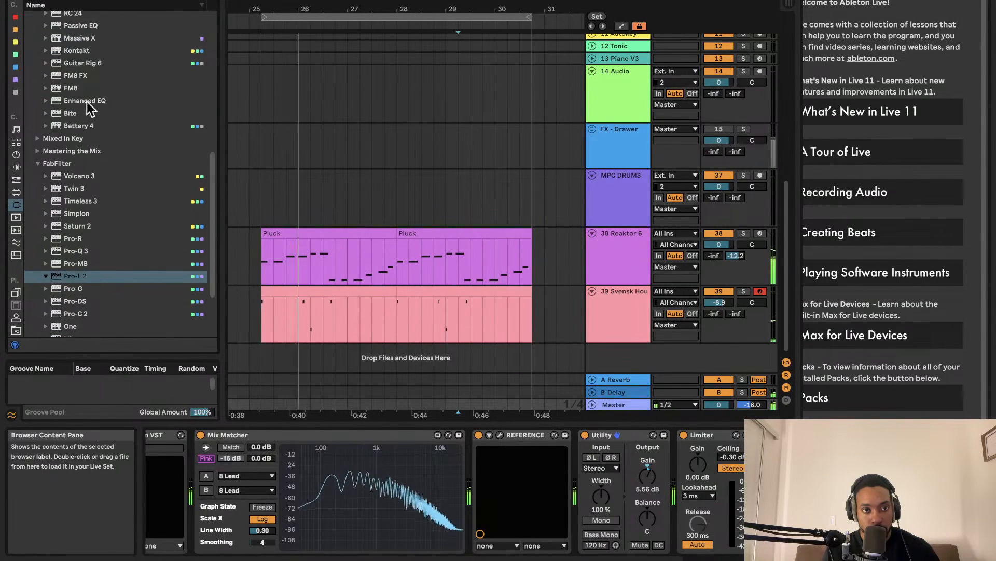
drag(67, 114, 472, 253)
drag(607, 270, 607, 269)
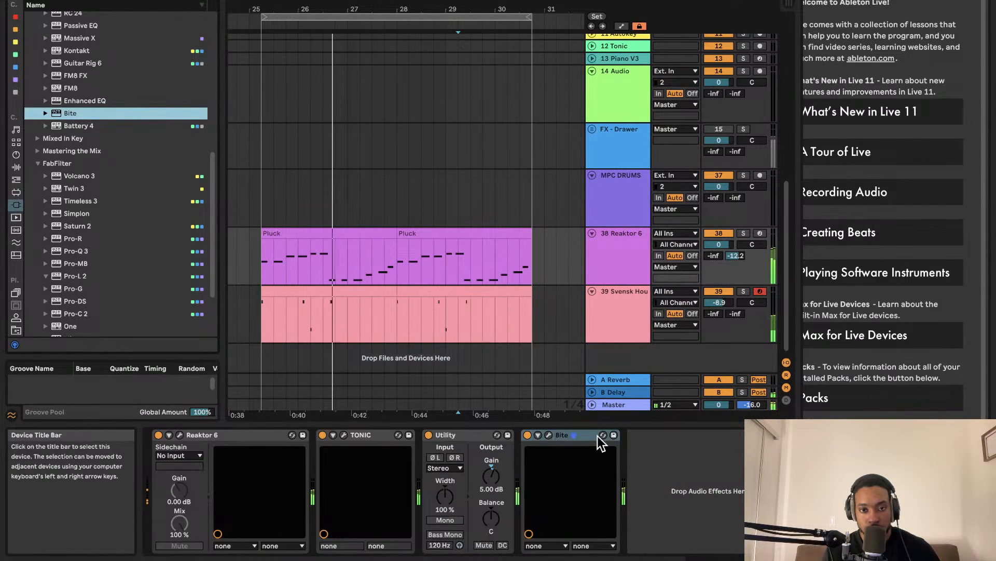
click(549, 435)
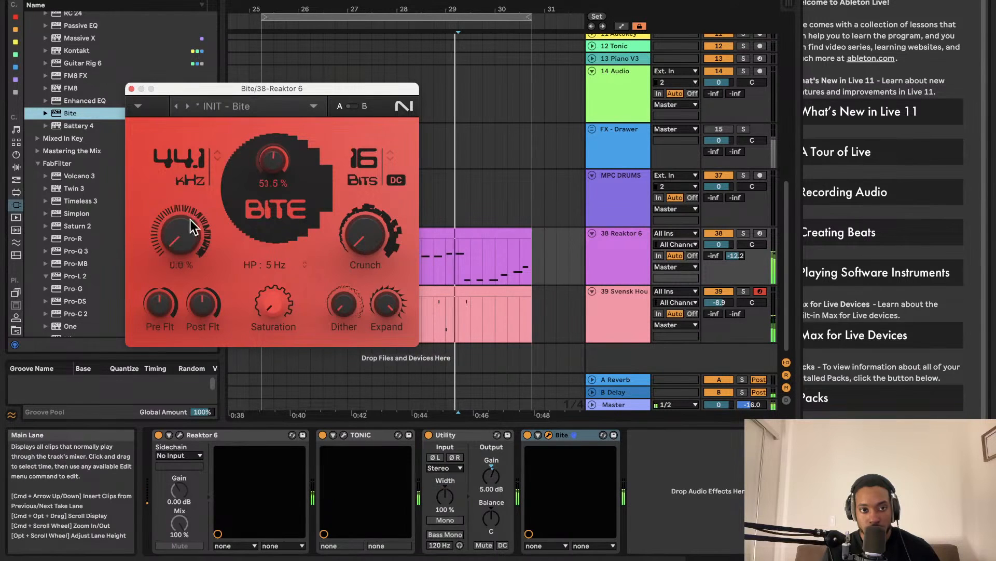
Step: Raise Bite's Jitter and Crunch to a moderate amount with a touch of Saturation, and close the plug-in window
drag(190, 225, 190, 144)
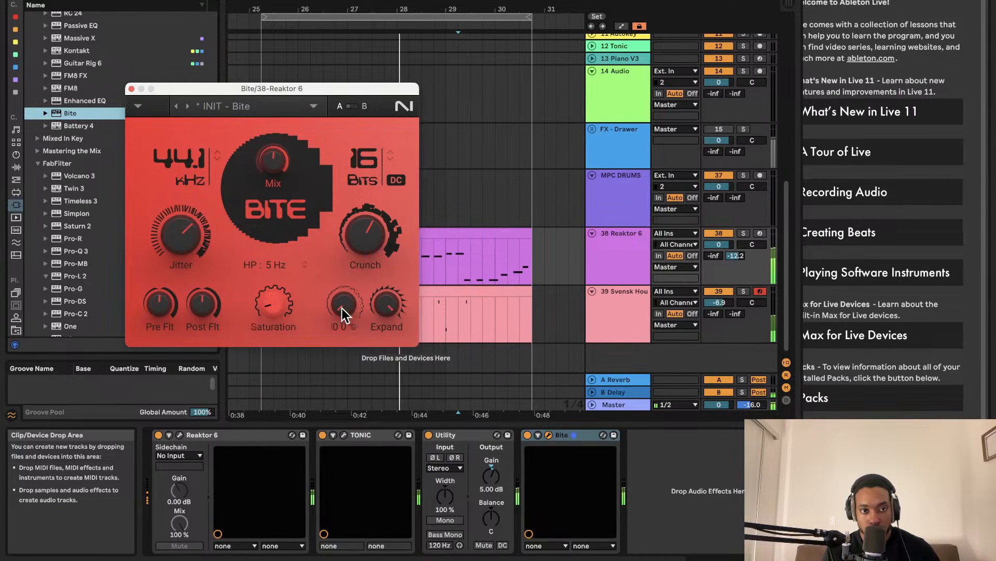
drag(269, 306, 270, 311)
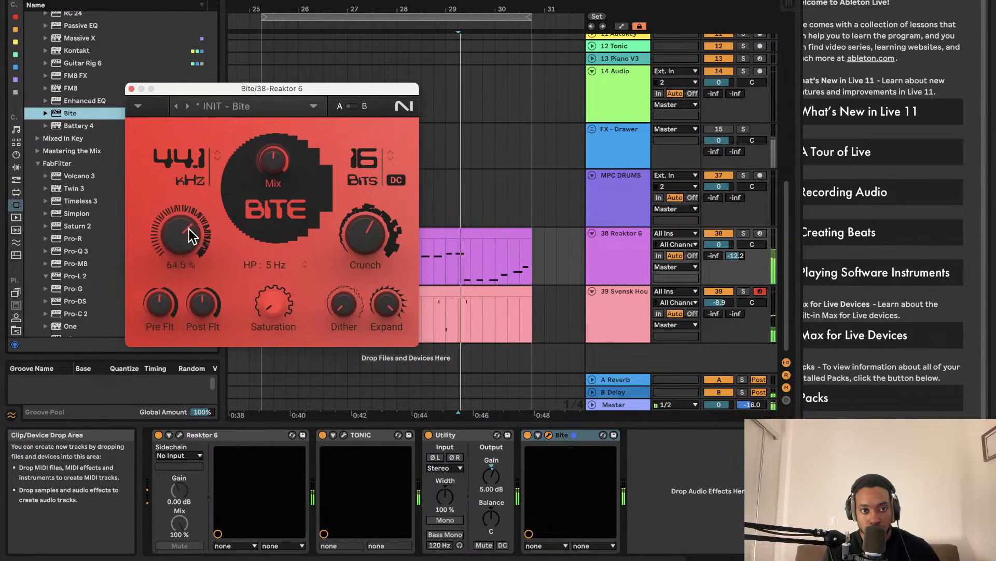
drag(189, 231, 188, 243)
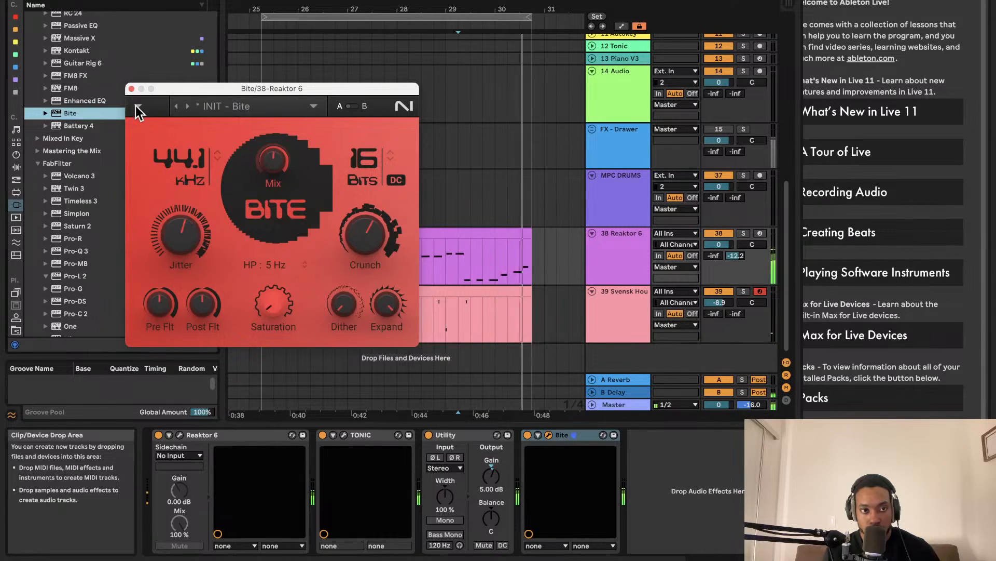
click(138, 106)
click(457, 198)
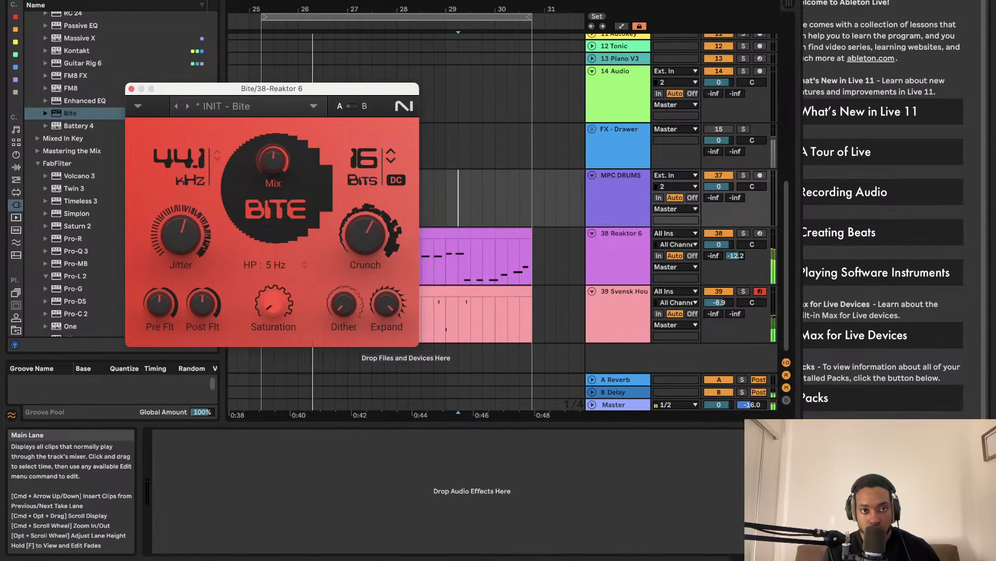
click(390, 161)
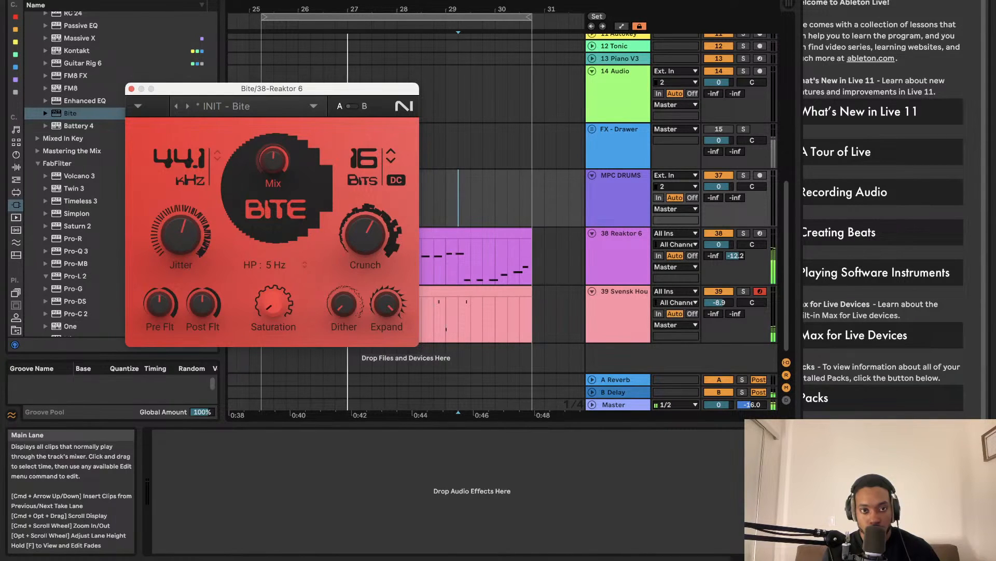
click(131, 89)
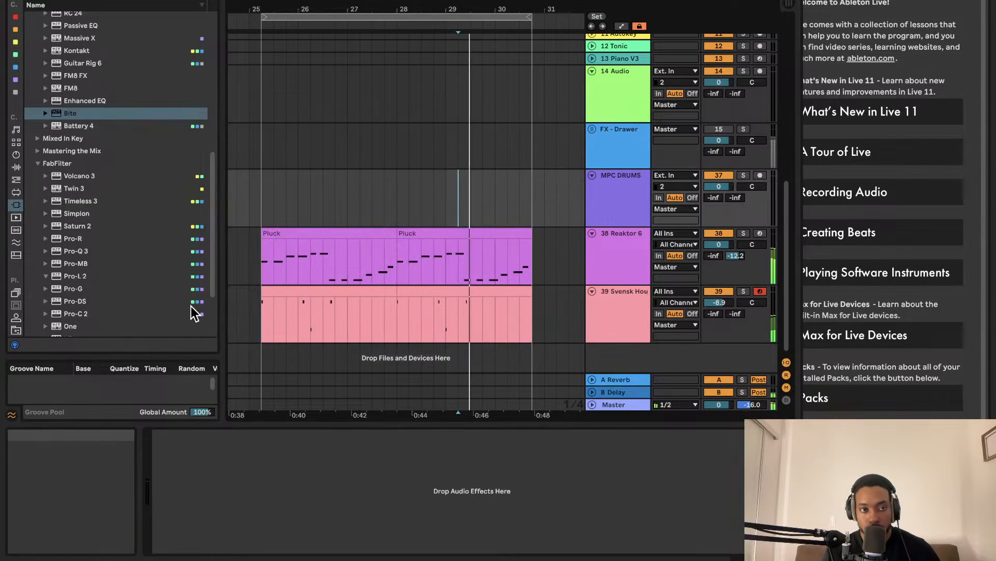
Step: Look through the Native Instruments and FabFilter plug-ins for another effect
scroll(126, 229, down, 3)
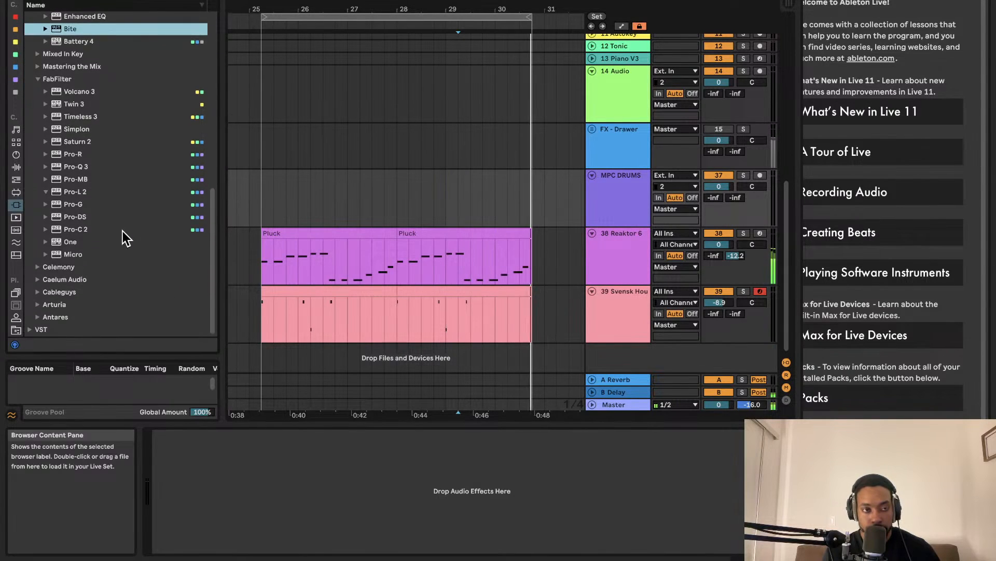
scroll(122, 231, up, 5)
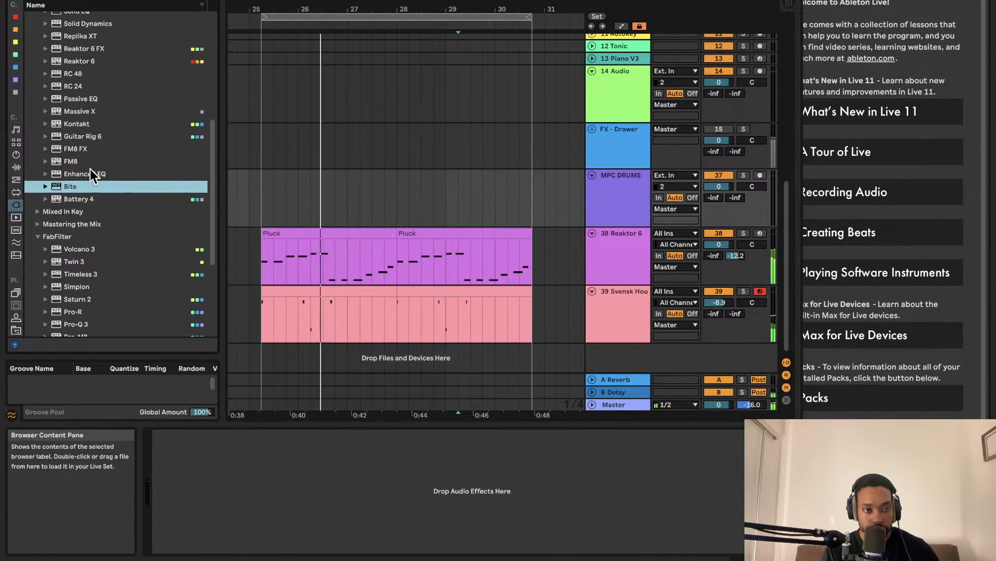
scroll(89, 187, down, 4)
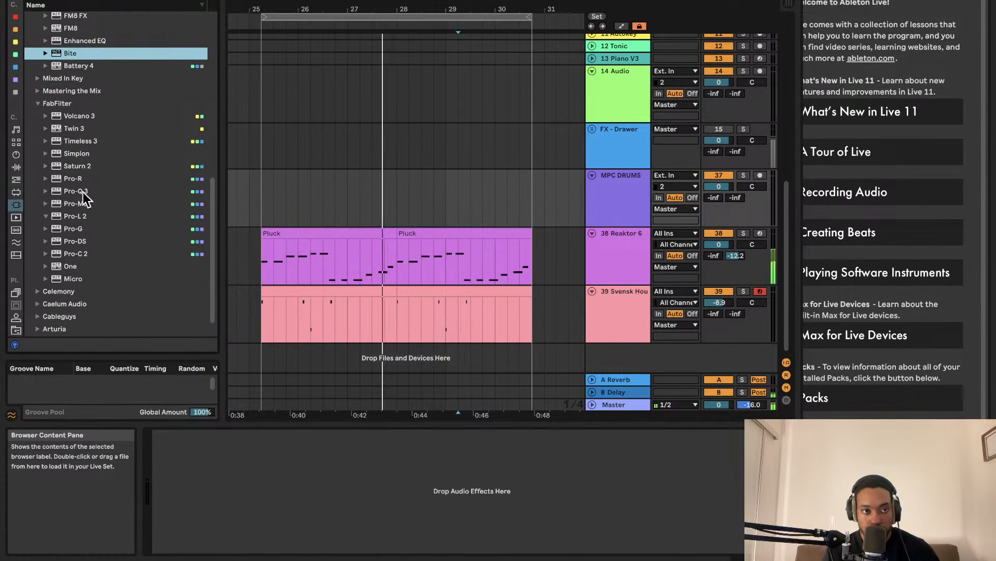
scroll(79, 163, up, 2)
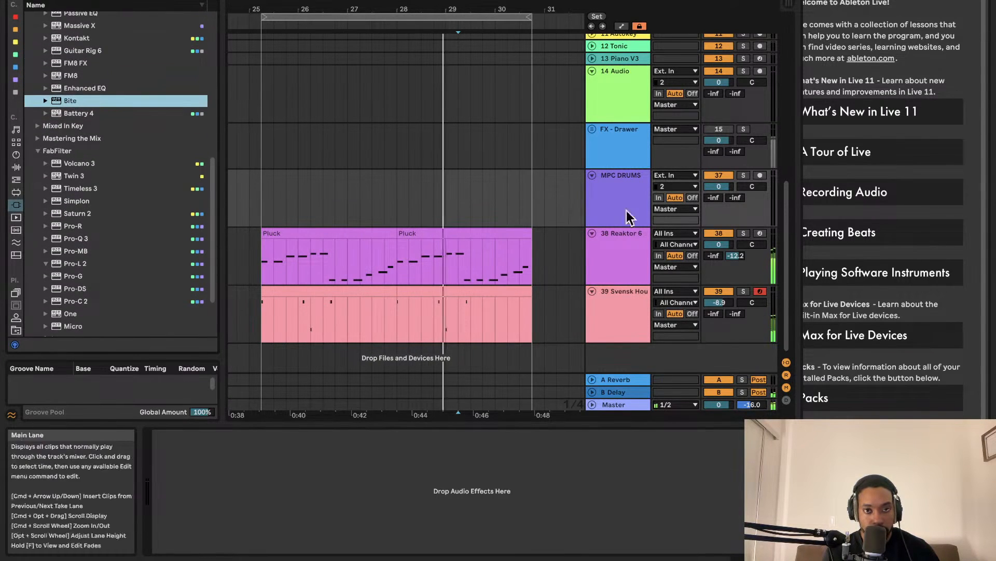
Step: Mute the 38 Reaktor 6 track and open the Drums folder of the Beat Tools pack
click(718, 233)
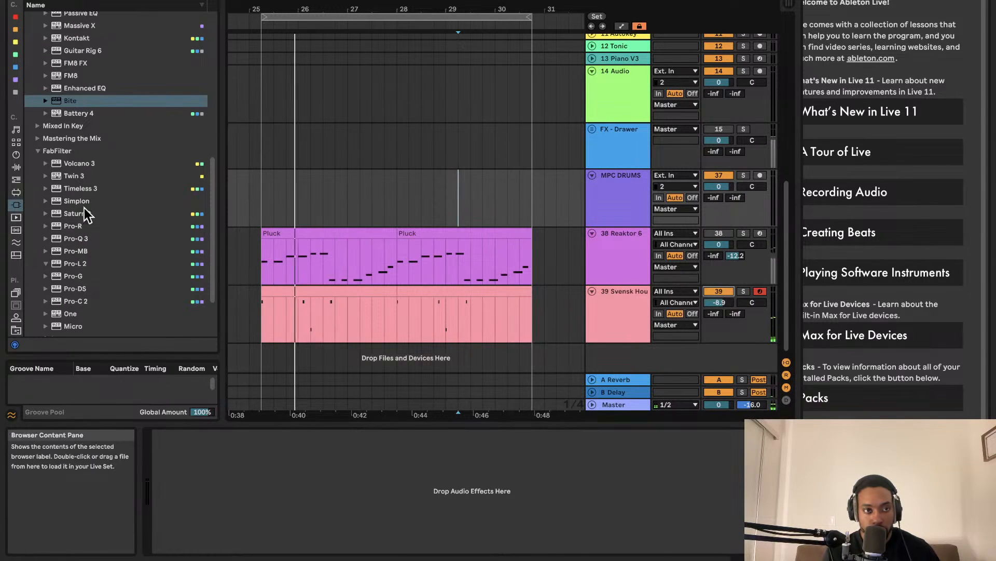
scroll(98, 145, up, 1)
scroll(98, 146, up, 3)
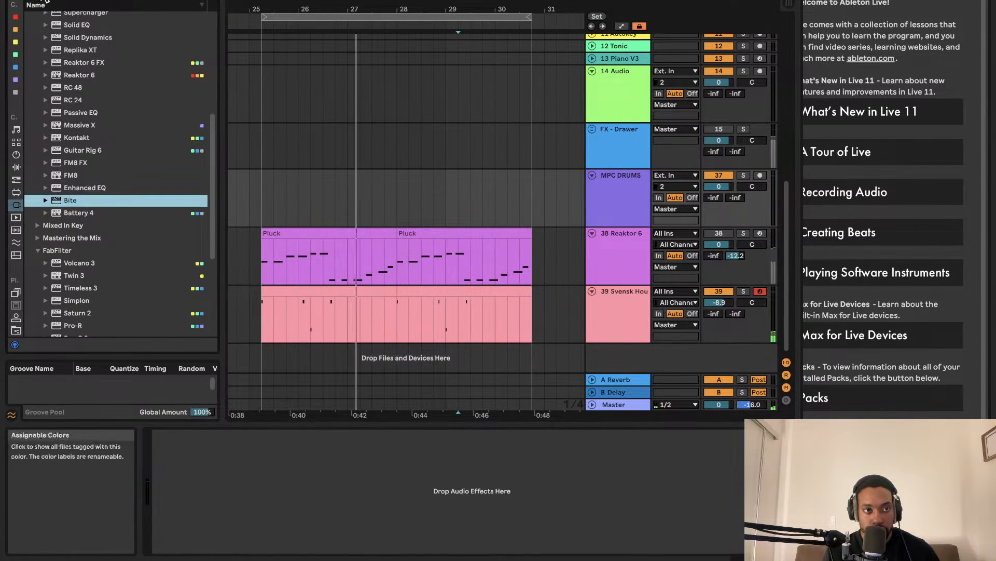
text(s)
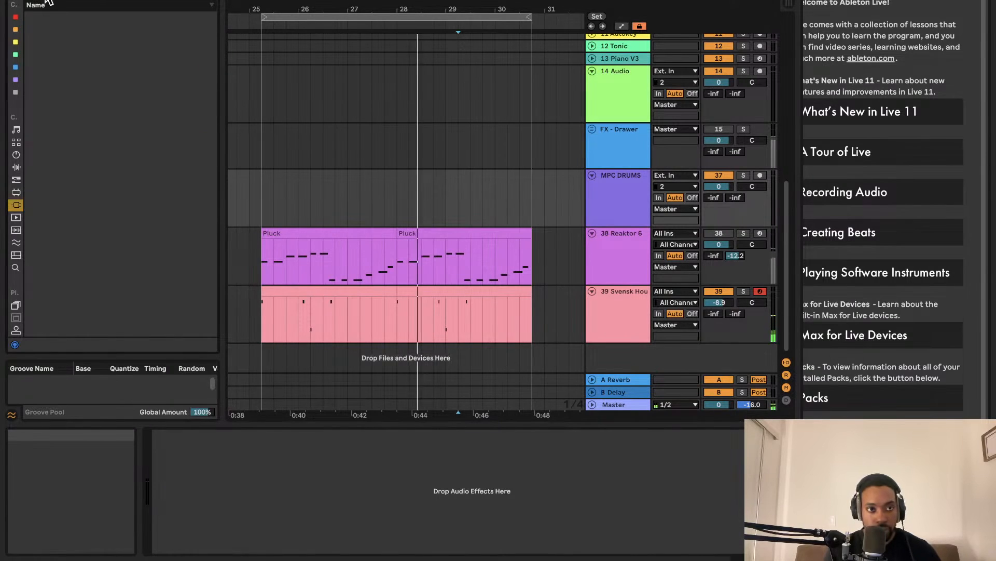
click(16, 29)
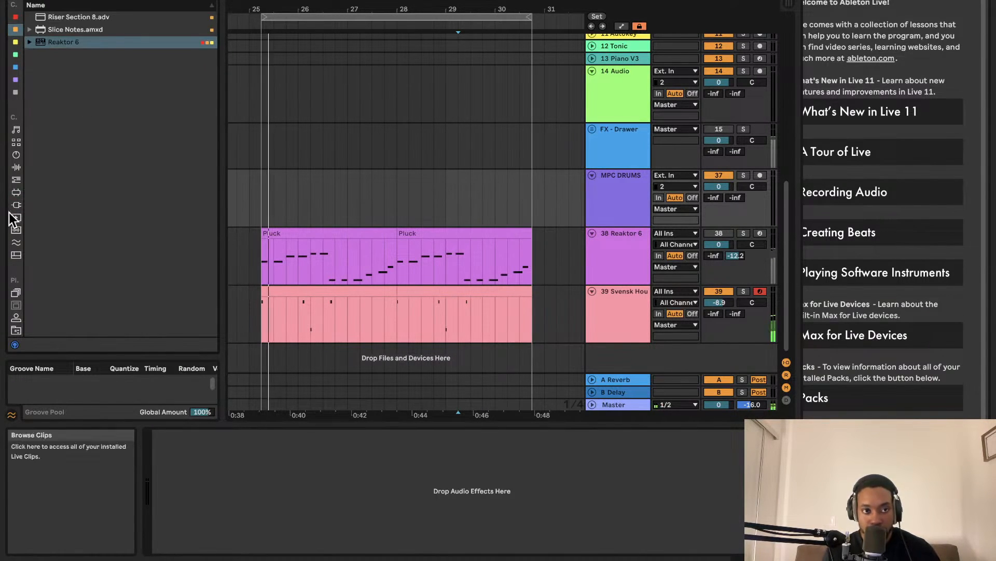
click(16, 284)
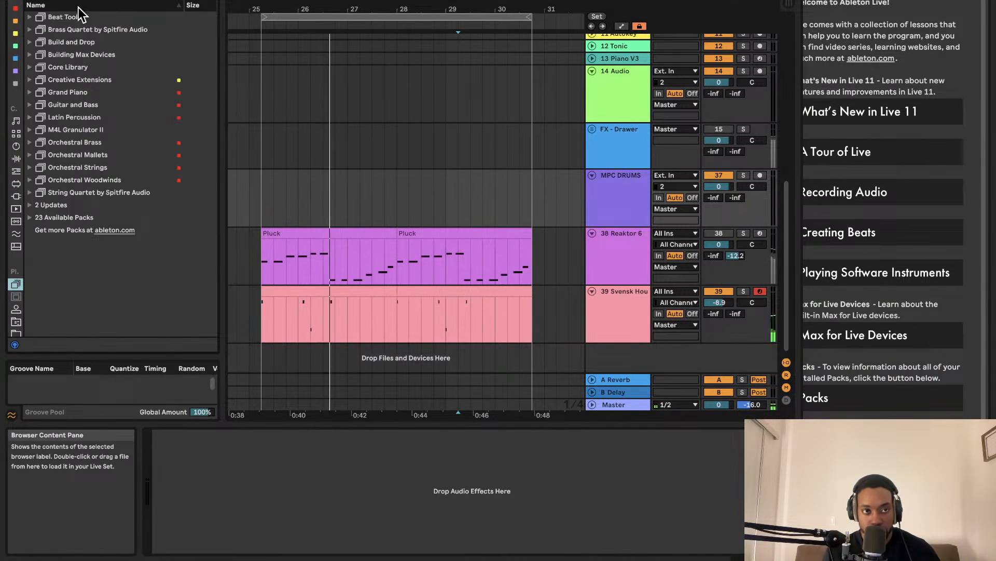
click(31, 18)
click(39, 29)
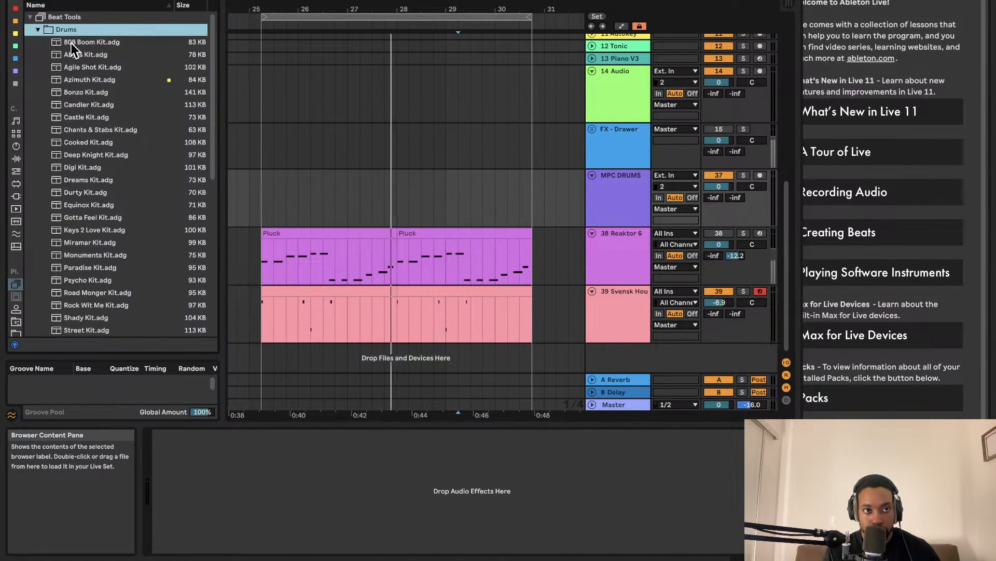
Step: Audition Beat Tools drum kits against the drums, including Agile Shot, Cooked, Shady, Takeover, Durty, Gotta Feel and Watcher
click(88, 67)
click(92, 142)
scroll(96, 197, down, 4)
click(96, 237)
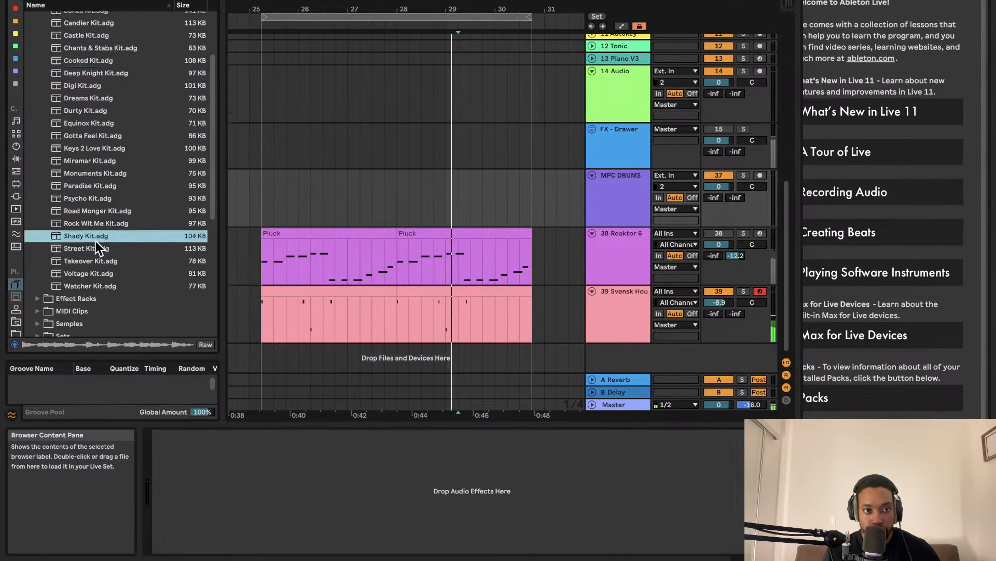
scroll(96, 241, down, 5)
click(82, 193)
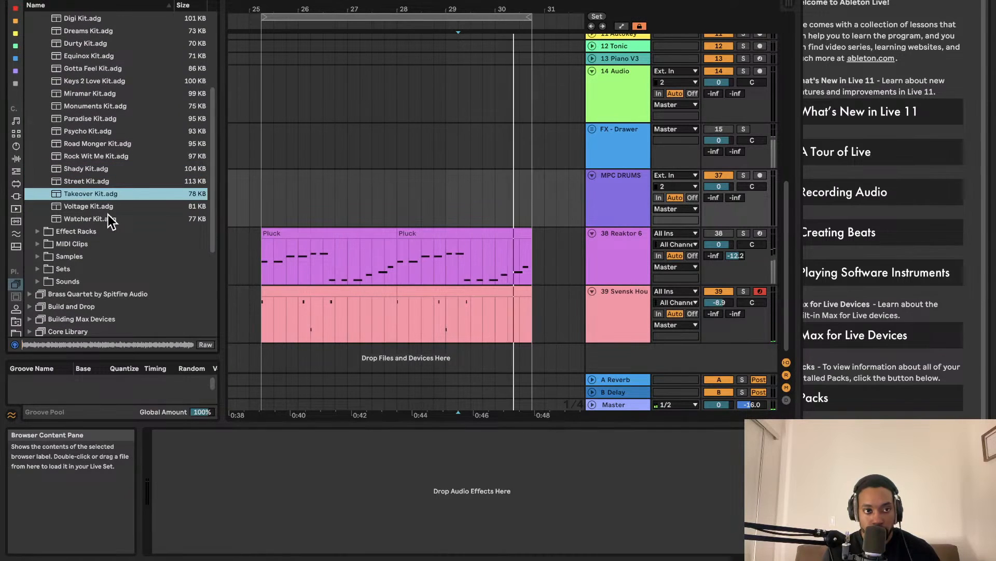
click(83, 45)
click(90, 68)
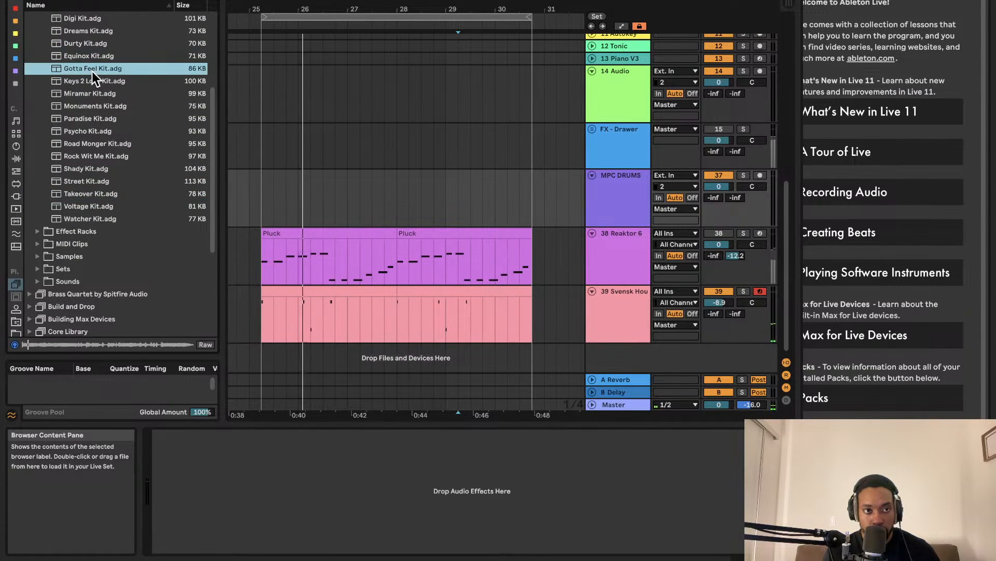
scroll(92, 71, down, 8)
click(91, 112)
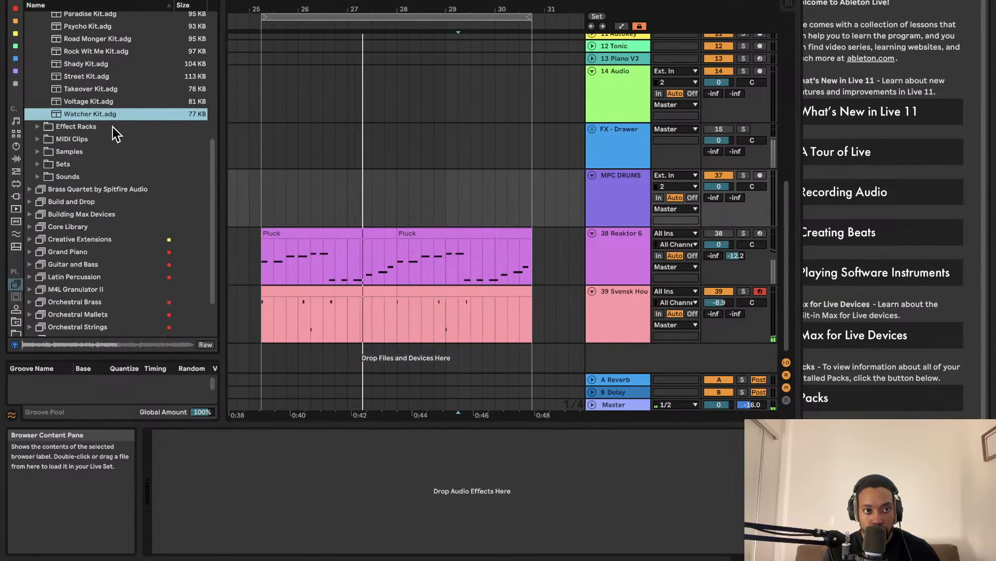
Step: Audition the Agile Shot, Abyss and 808 Boom kits at the start of the Beat Tools drum list
scroll(54, 198, up, 1)
scroll(66, 134, up, 19)
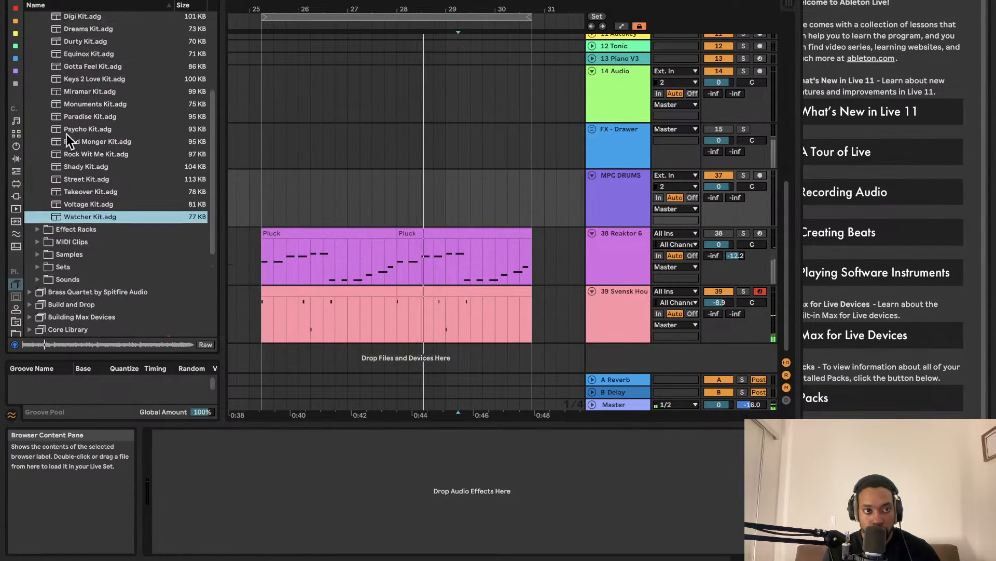
click(74, 66)
scroll(77, 65, up, 1)
click(80, 66)
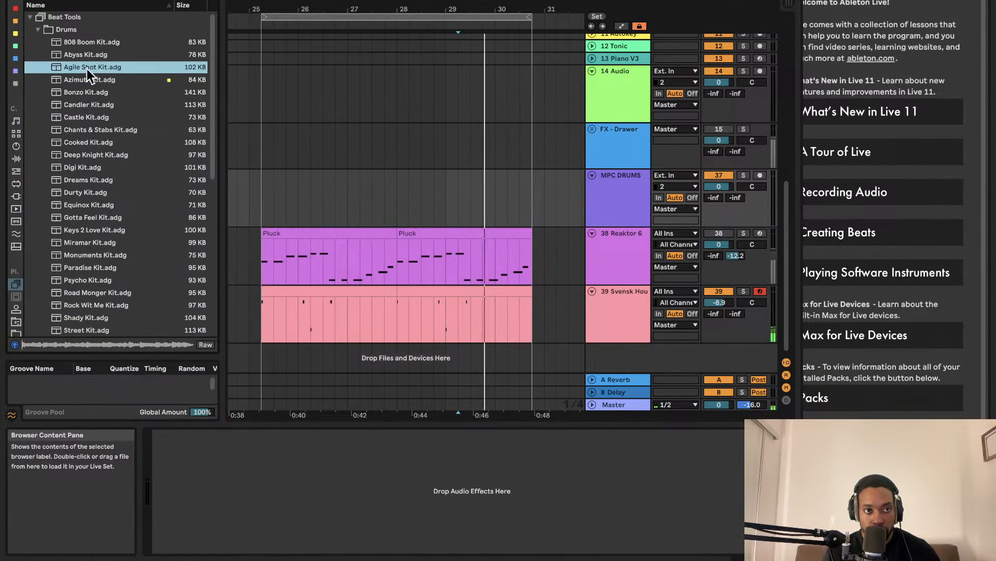
click(97, 52)
click(100, 43)
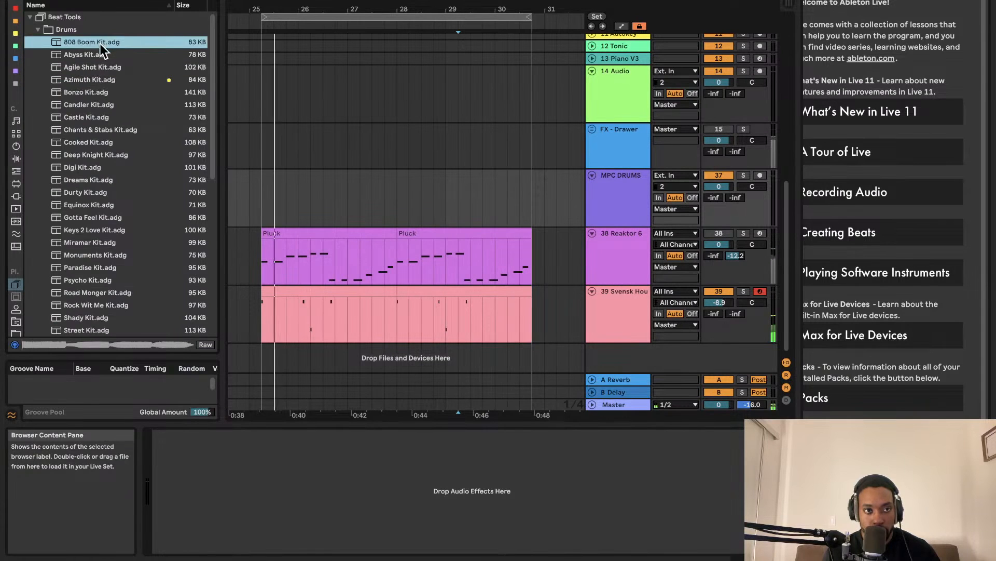
Step: Look through the remaining Beat Tools kits and the other installed packs for a suitable drum sound
scroll(108, 129, down, 12)
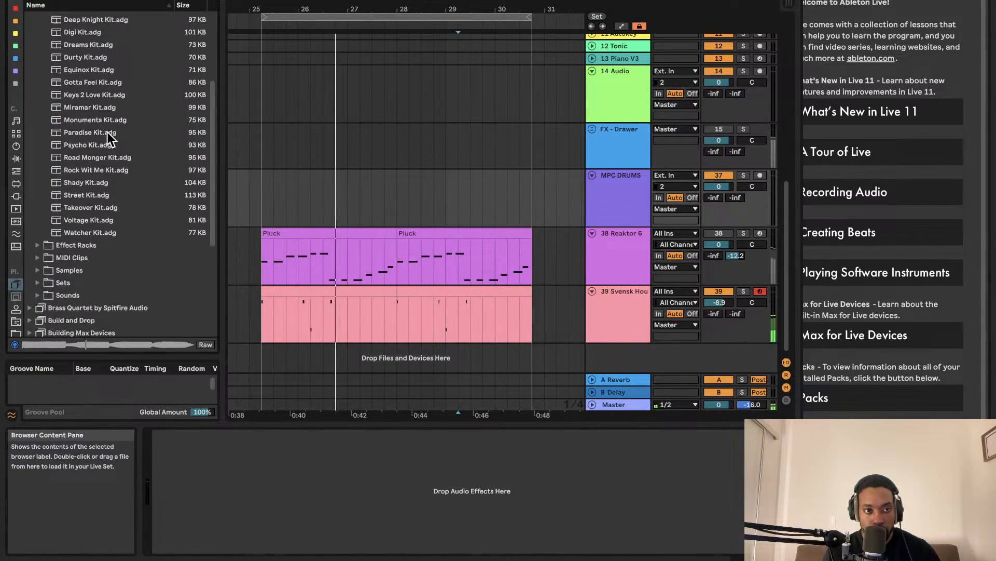
scroll(107, 132, up, 7)
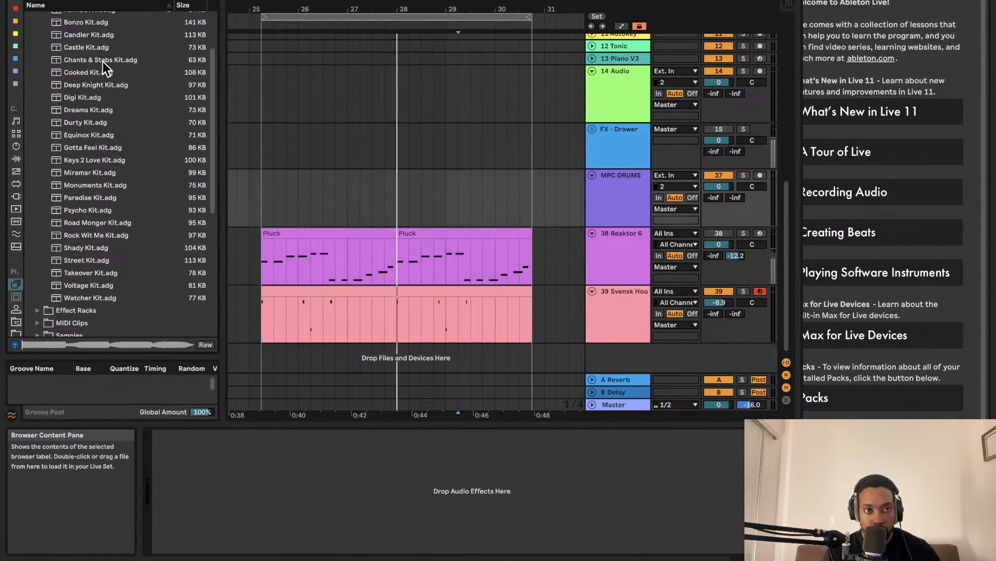
scroll(103, 64, up, 4)
scroll(104, 65, down, 17)
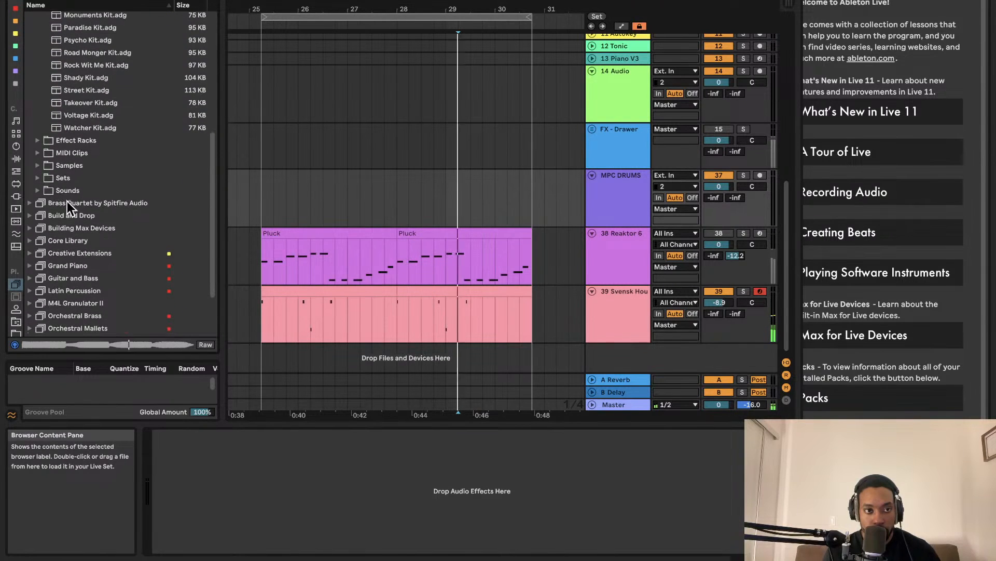
scroll(68, 200, down, 6)
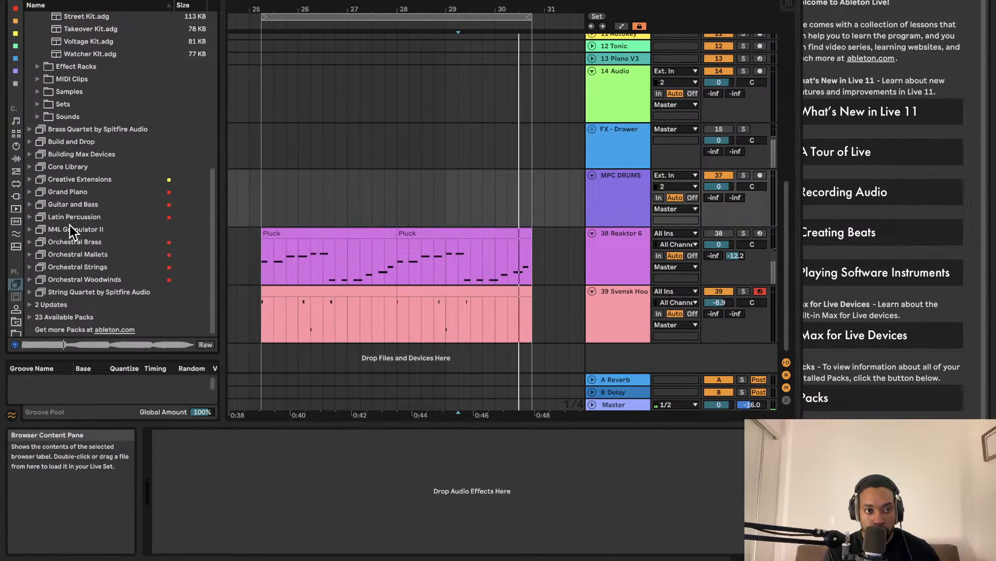
scroll(71, 223, up, 20)
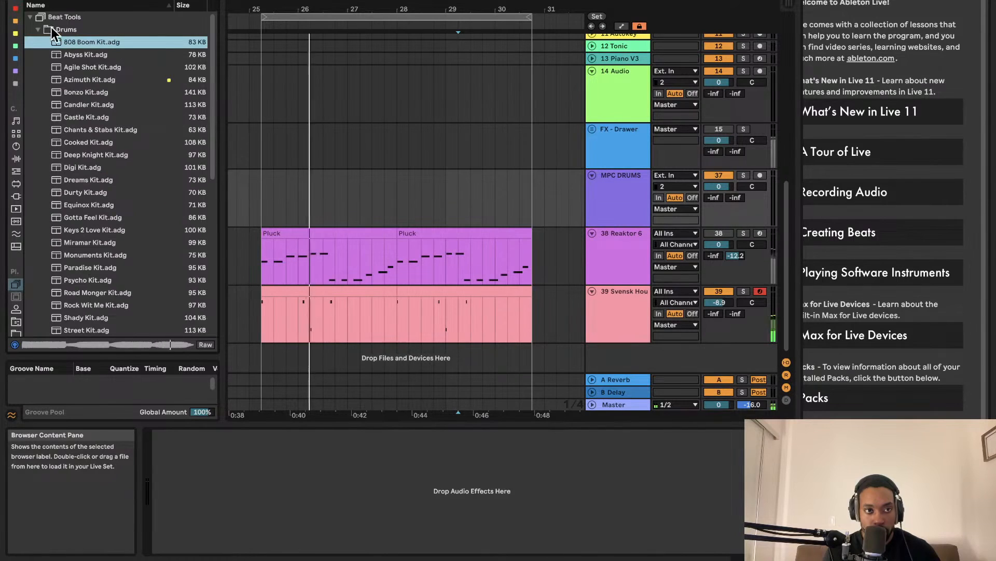
Step: Load 808 Boom Kit onto a new track below 39 Svensk House Kit and set its volume to -7.8 dB
drag(63, 39, 108, 176)
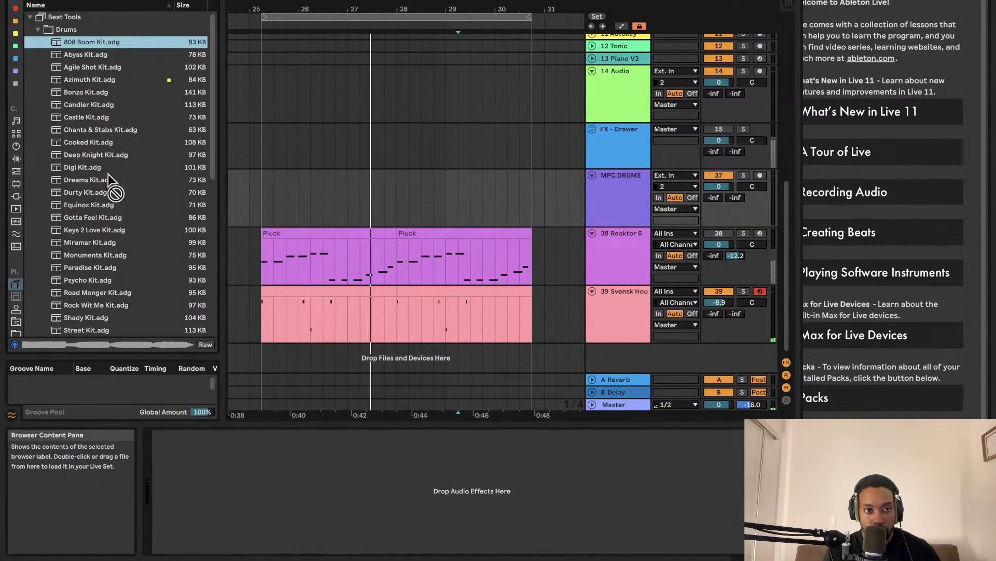
drag(625, 356, 618, 358)
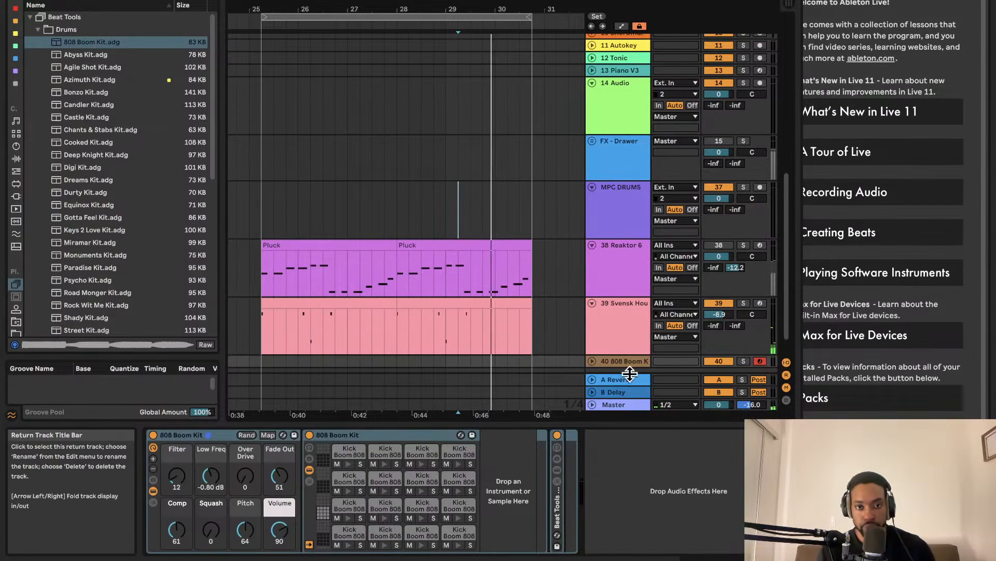
key(u)
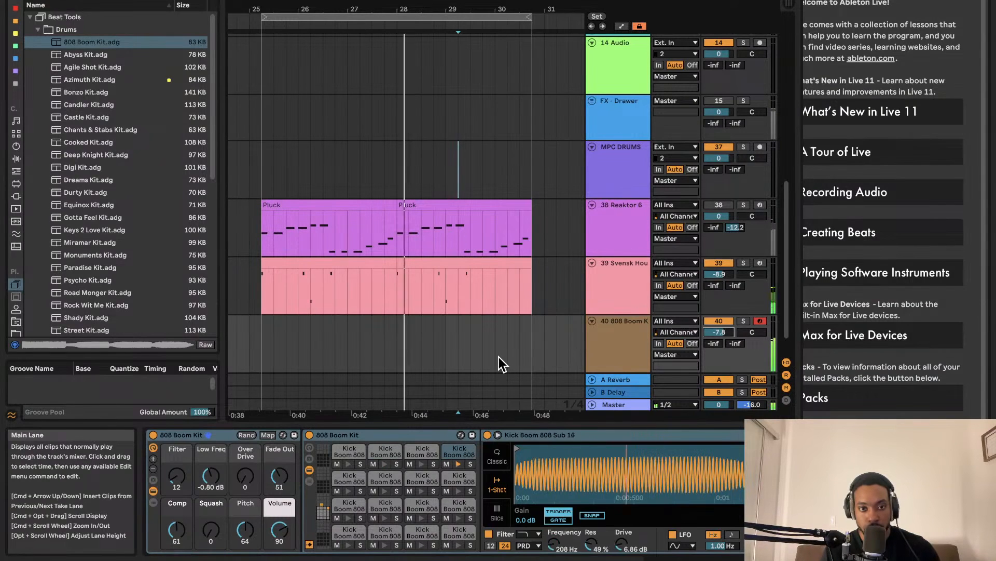
Step: Unmute the 38 Reaktor 6 track and delete the 808 Boom Kit track
click(720, 204)
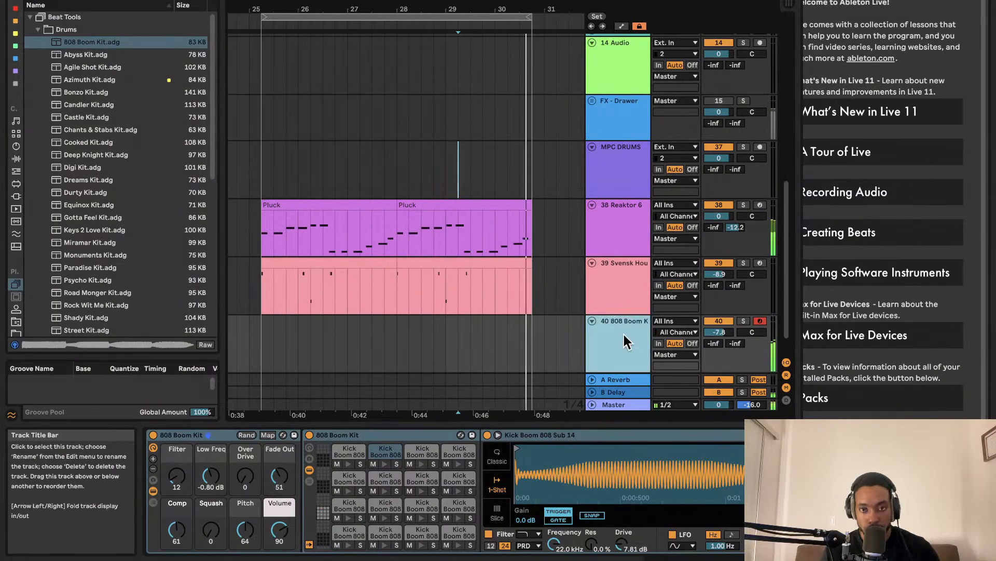
key(Delete)
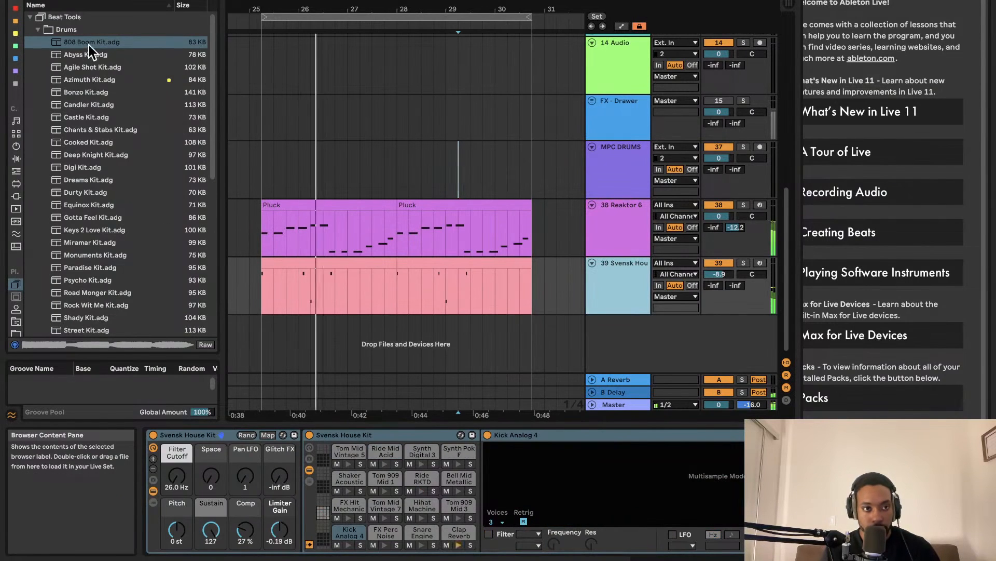
Step: Open the user folder of percussion samples and audition SS_AT_kick_tight.wav from its Kick folder
click(19, 281)
scroll(21, 269, down, 10)
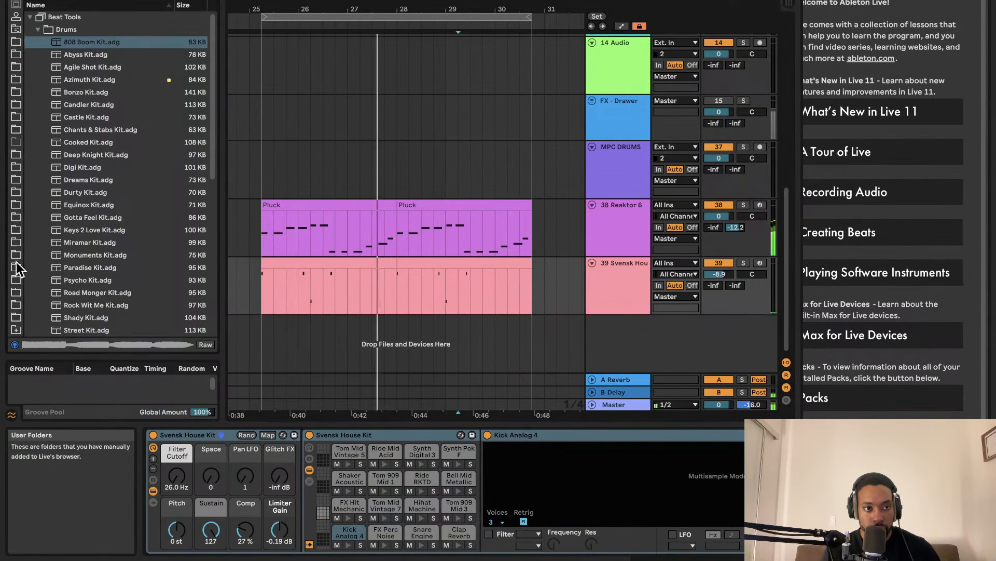
click(17, 243)
click(30, 117)
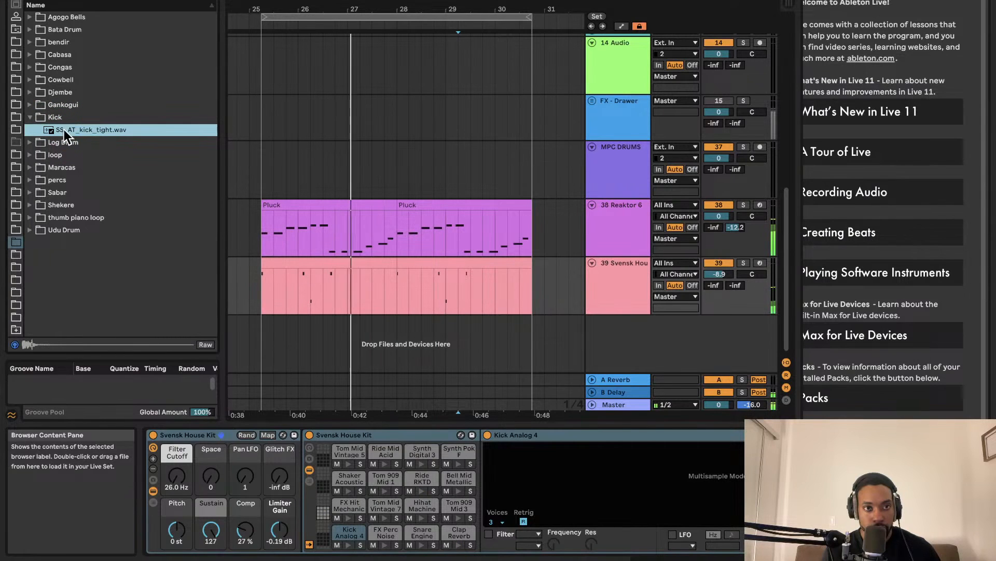
Step: Place SS_AT_kick_tight.wav at the loop start on a new track below 39 Svensk House Kit and set its volume to -16.2 dB
drag(63, 130, 491, 292)
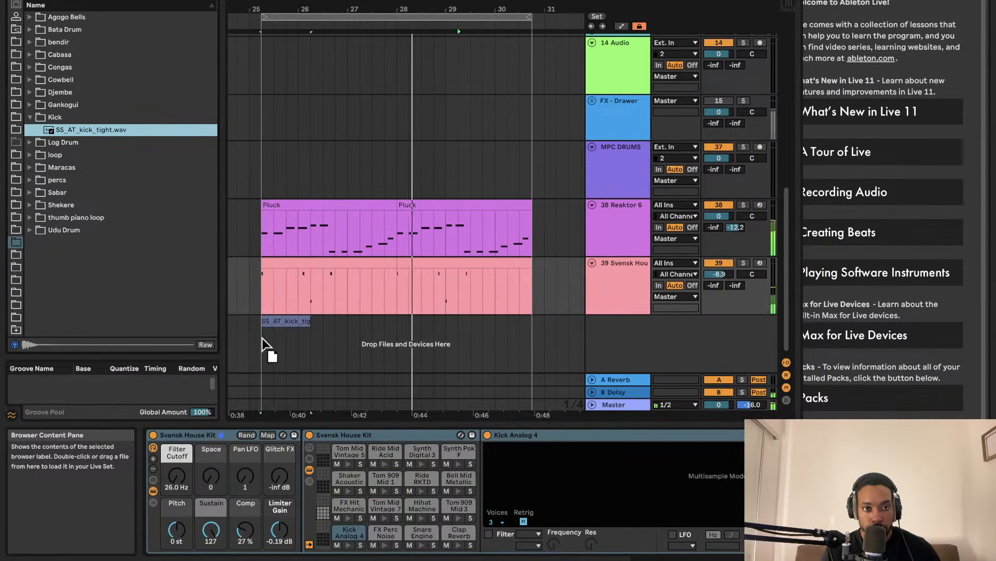
drag(262, 344, 264, 344)
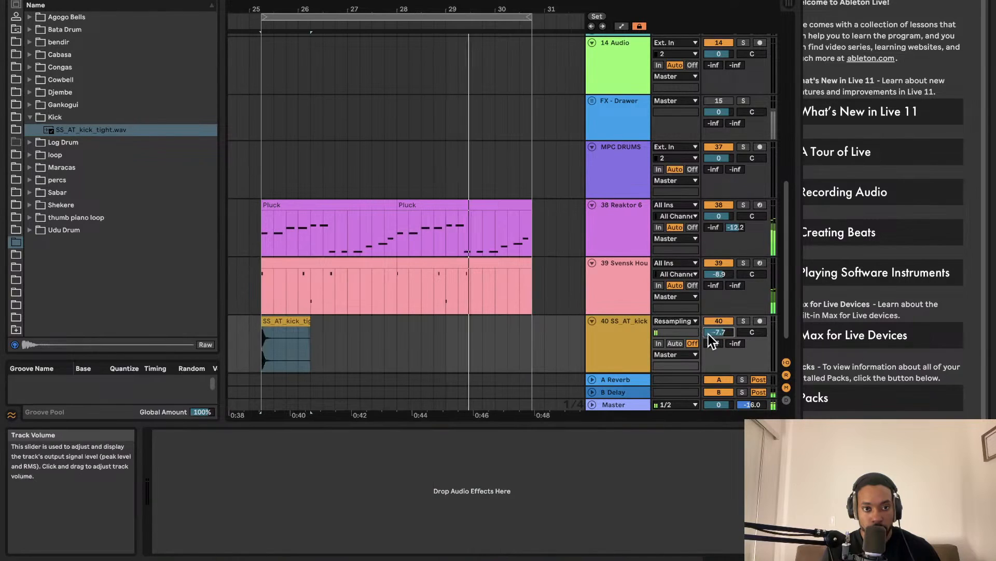
key(space)
drag(711, 332, 711, 339)
Step: Shorten the kick clip to one beat and place a copy starting two beats after the first kick
key(space)
key(space)
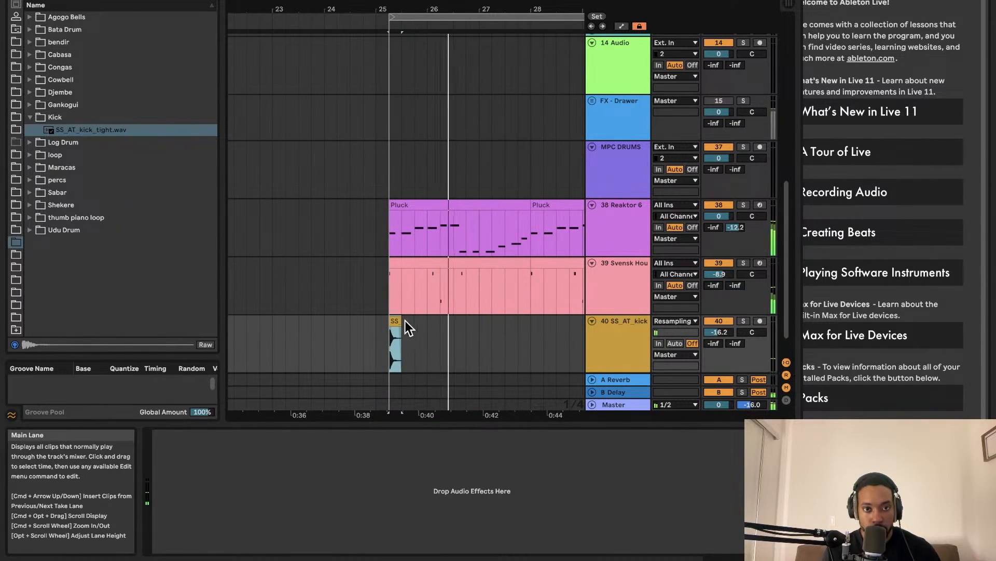
drag(397, 323, 411, 322)
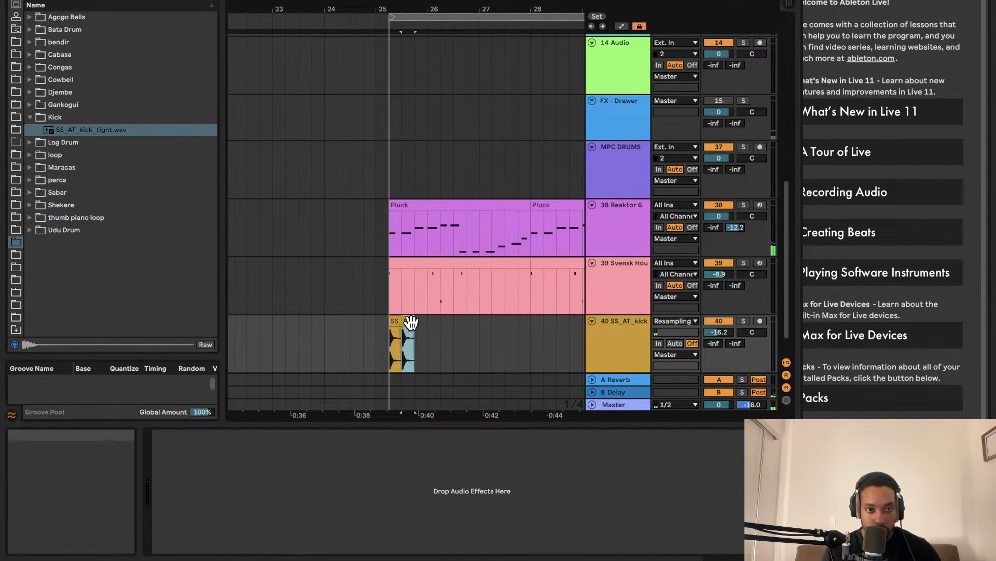
key(Delete)
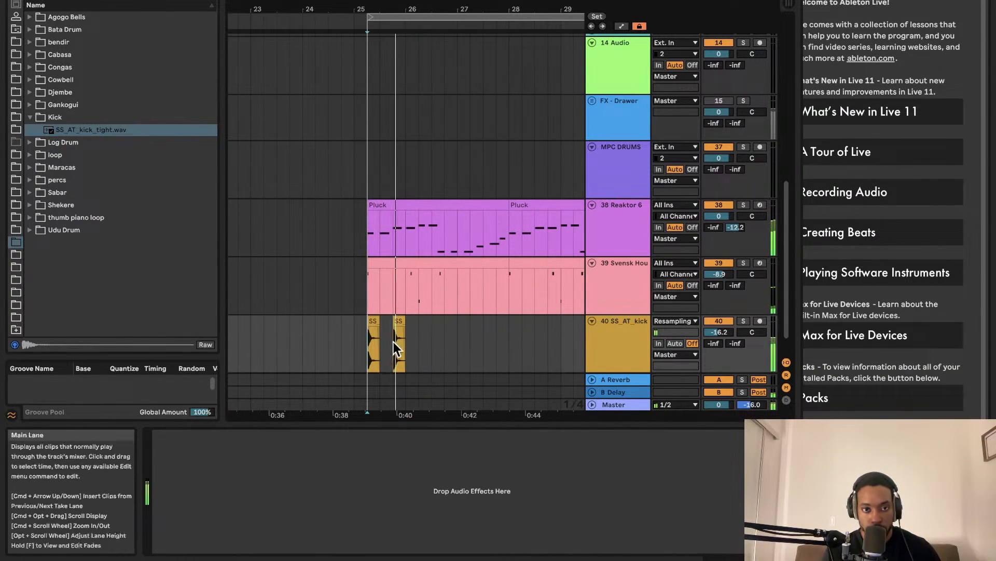
Step: Try repeating the two-kick pattern across the whole loop on the 40 SS_AT_kick track, and undo the duplicates
click(445, 330)
drag(421, 335, 382, 339)
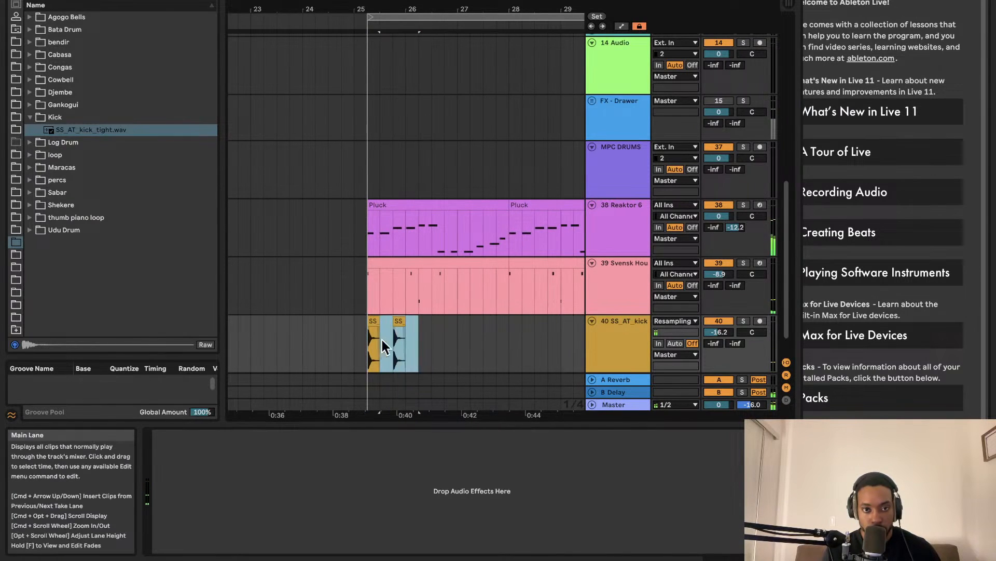
key(super+d)
key(super+d)
key(super+d)
key(super+d)
key(super+d)
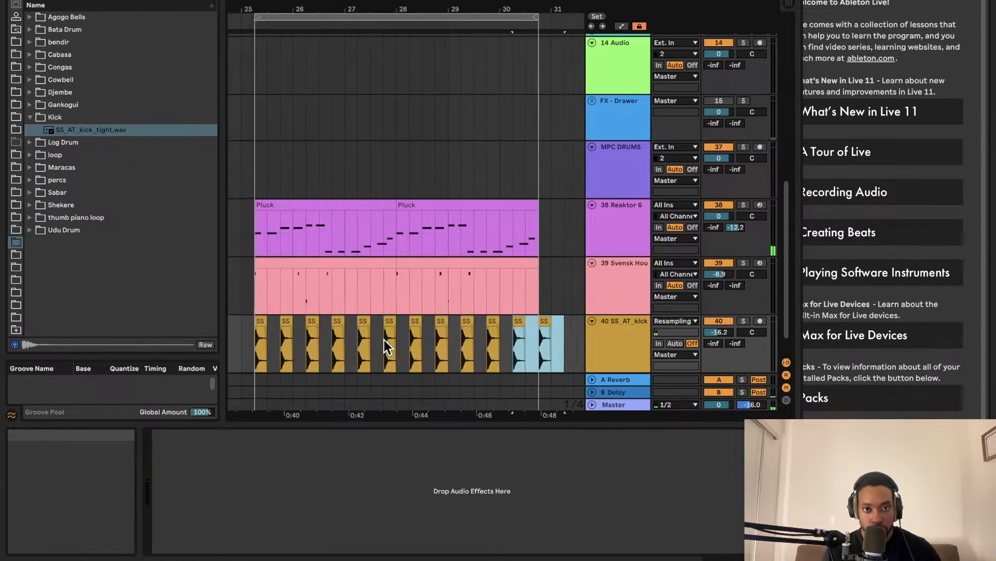
scroll(392, 332, left, 5)
scroll(406, 309, down, 2)
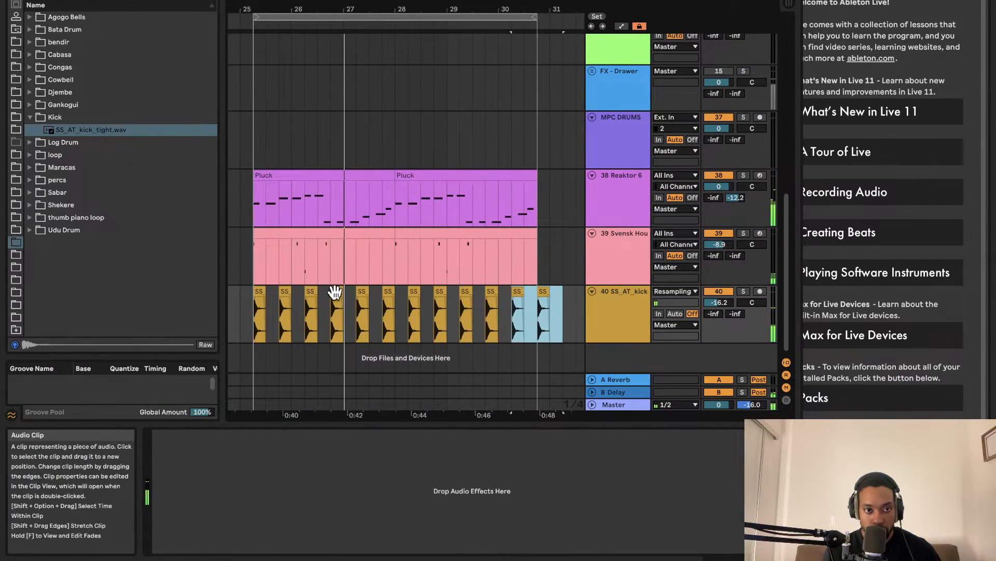
key(super+z)
key(super+z)
scroll(314, 300, left, 3)
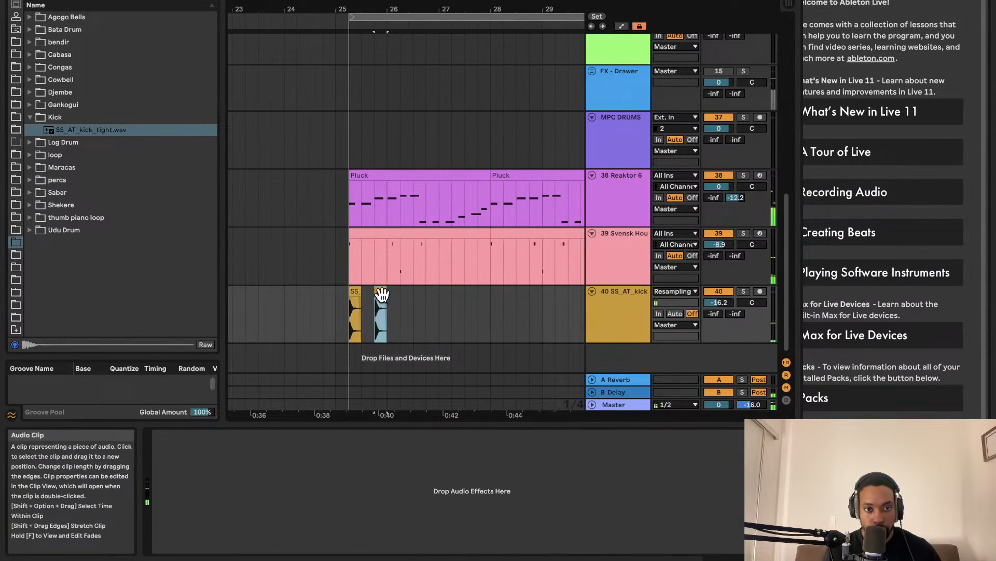
Step: Add a third kick clip with the same two-beat spacing and play the loop from its start
key(super+d)
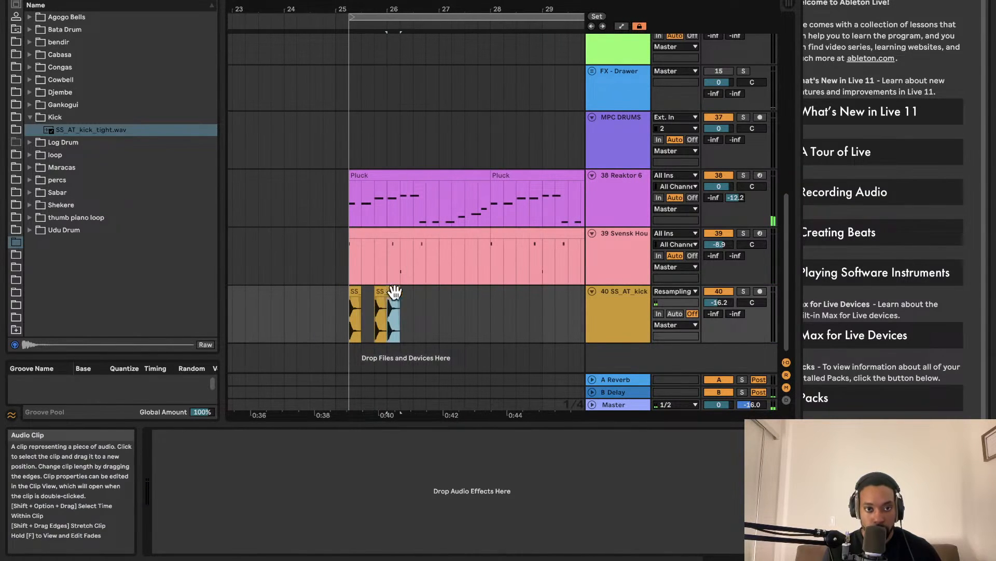
key(space)
click(343, 316)
key(space)
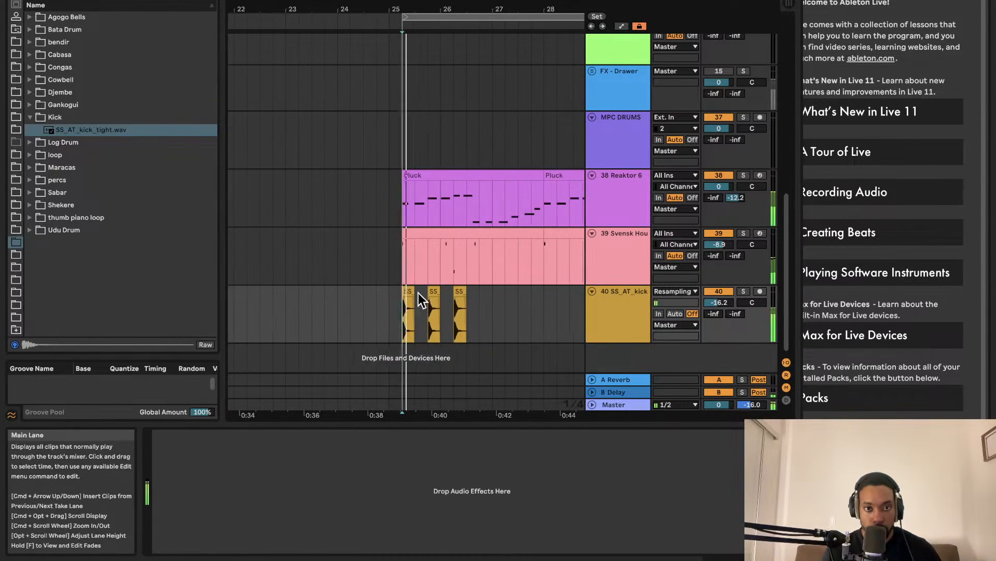
Step: Turn off the Bite effect on the 38 Reaktor 6 track and listen to the loop with the three kicks
click(600, 187)
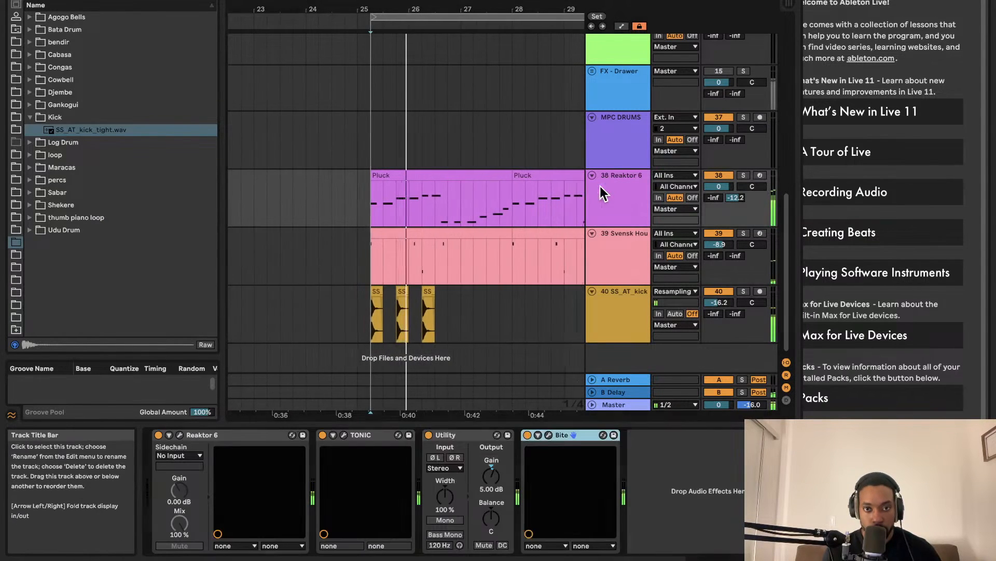
click(528, 434)
key(space)
key(space)
key(space)
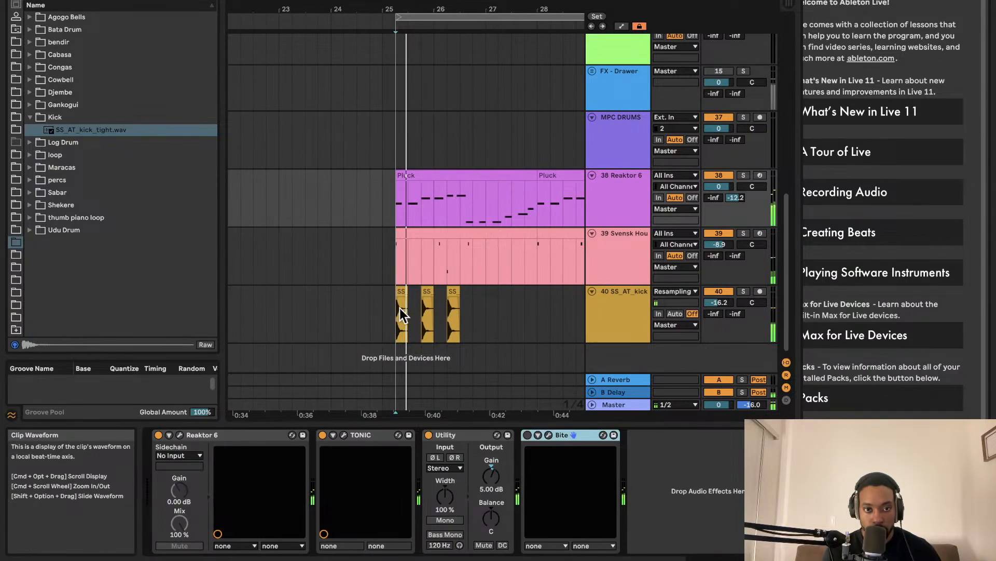
click(399, 308)
key(space)
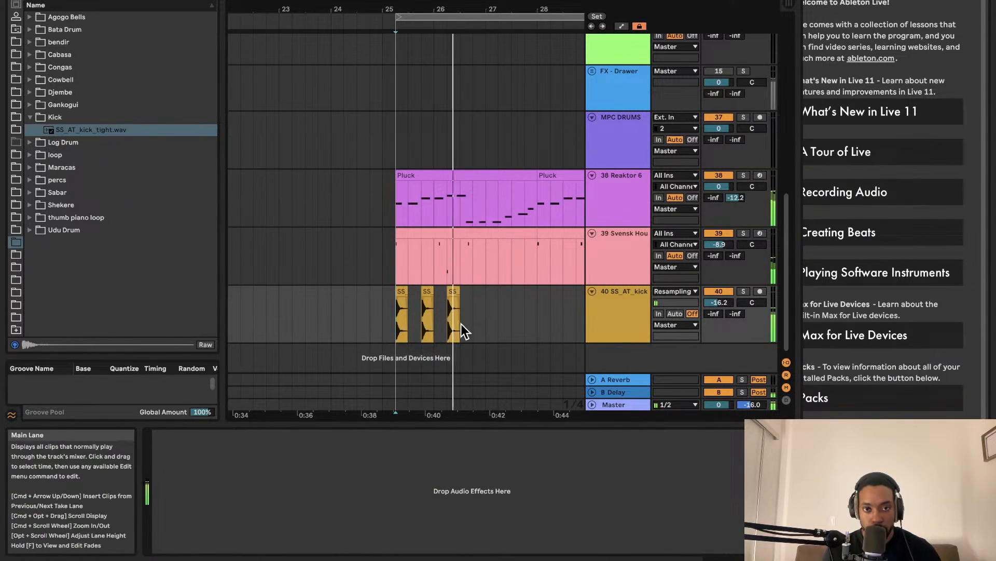
key(space)
Step: Try duplicating the three kick clips directly behind the third one, and undo the duplication
drag(460, 308, 401, 310)
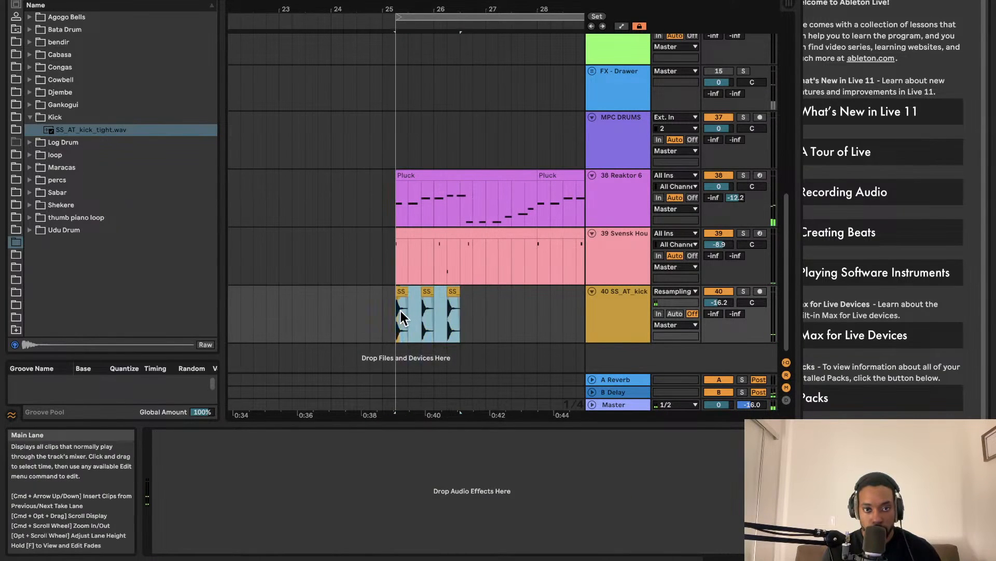
key(super+d)
key(space)
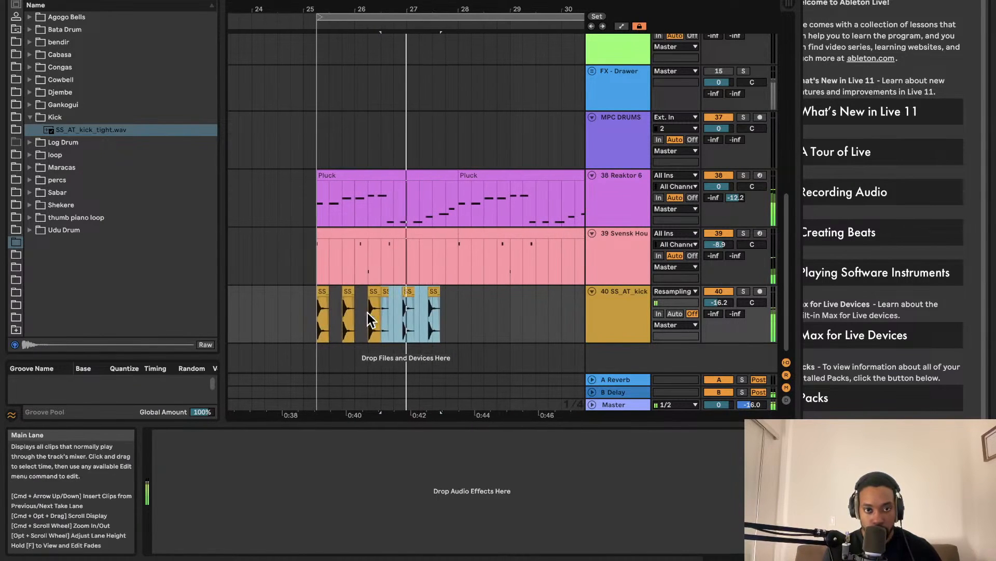
key(super+z)
Step: Copy the three kick clips one beat after the third to continue the two-beat spacing, and play the loop
click(392, 312)
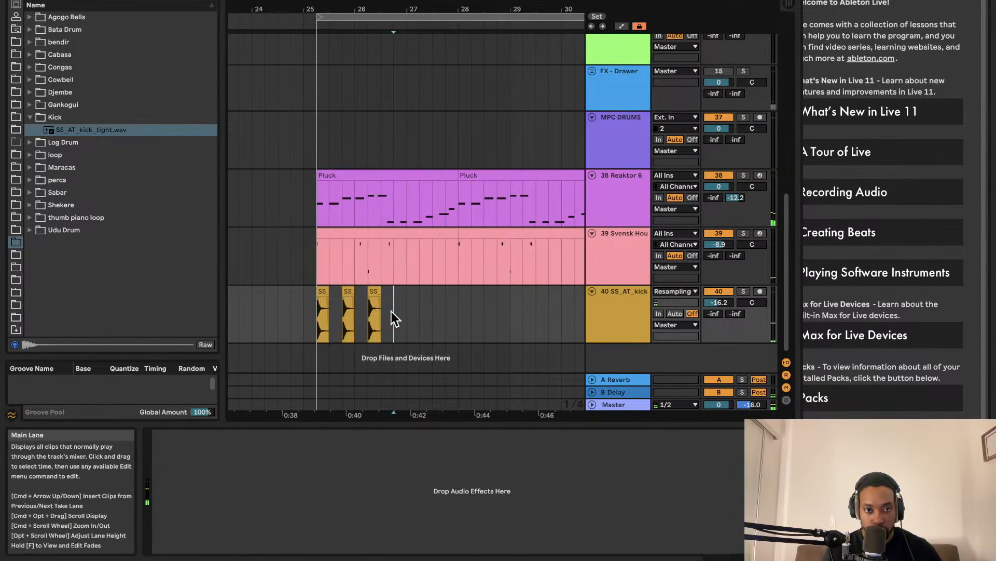
key(super+d)
key(super+space)
click(322, 311)
key(space)
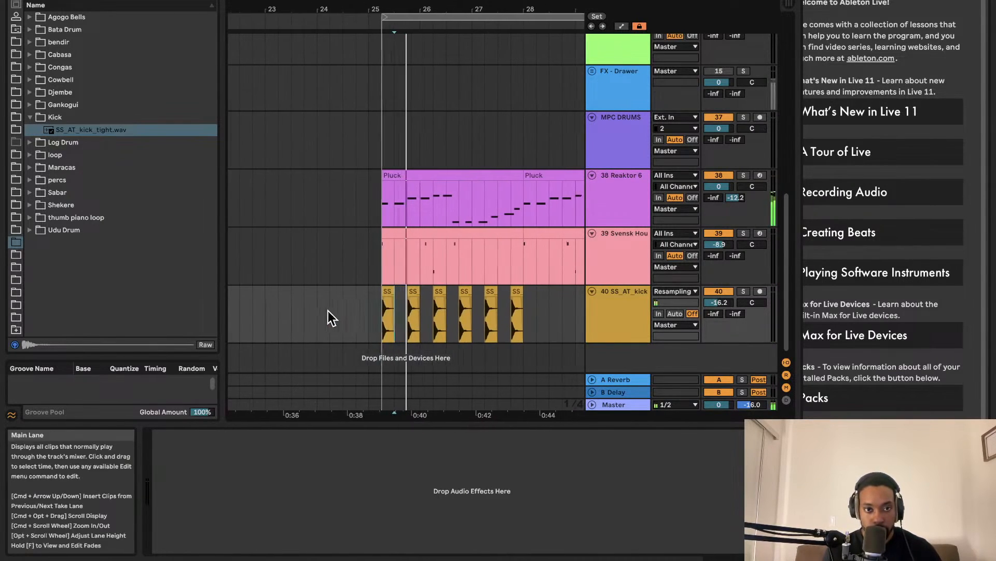
click(352, 313)
click(375, 312)
key(space)
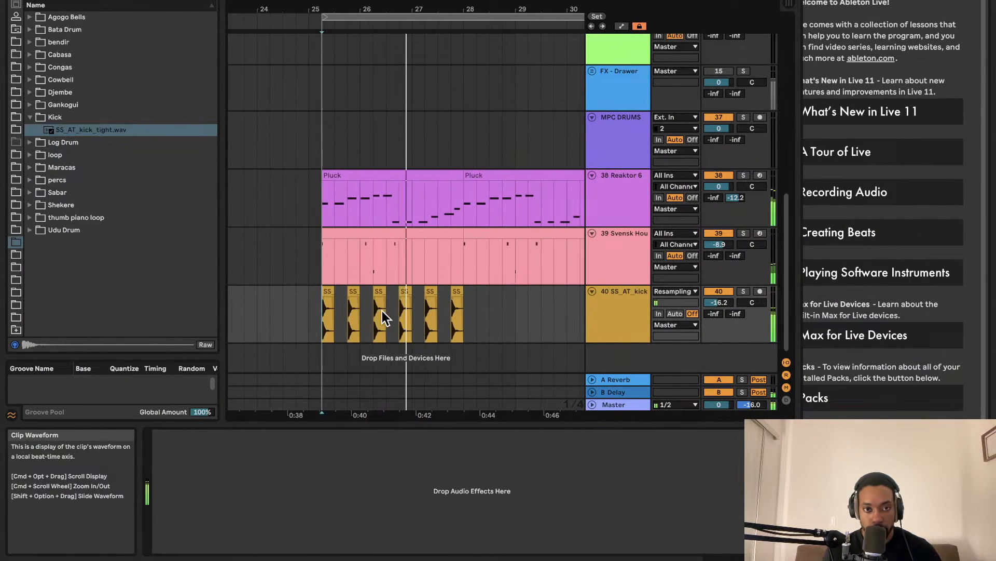
Step: Move the fourth kick clip half a beat earlier, in line with the first low Pluck note, and play from the loop start
scroll(389, 309, up, 3)
key(space)
scroll(391, 310, up, 1)
drag(436, 291, 411, 297)
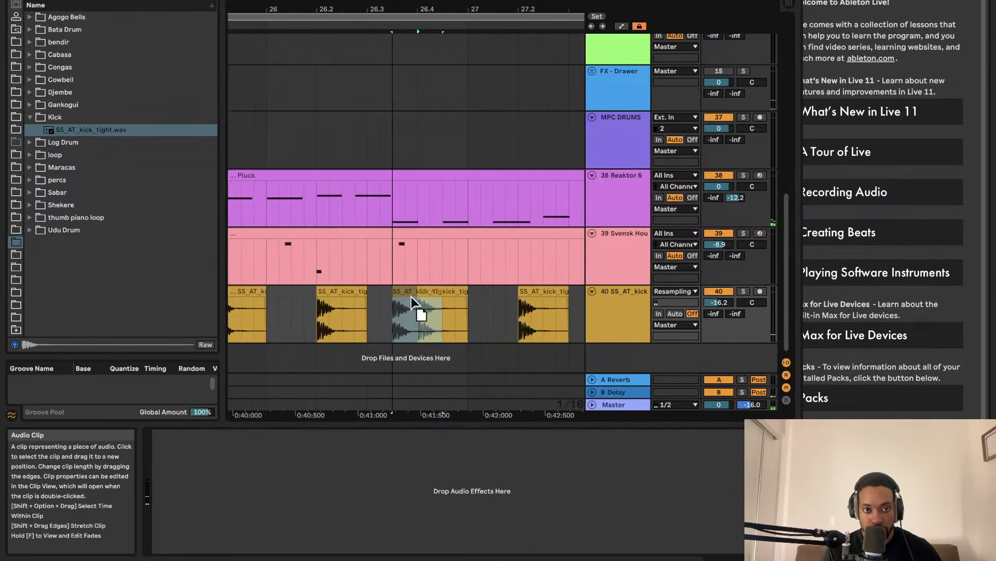
key(space)
scroll(311, 311, left, 1)
scroll(314, 311, up, 1)
scroll(317, 310, down, 5)
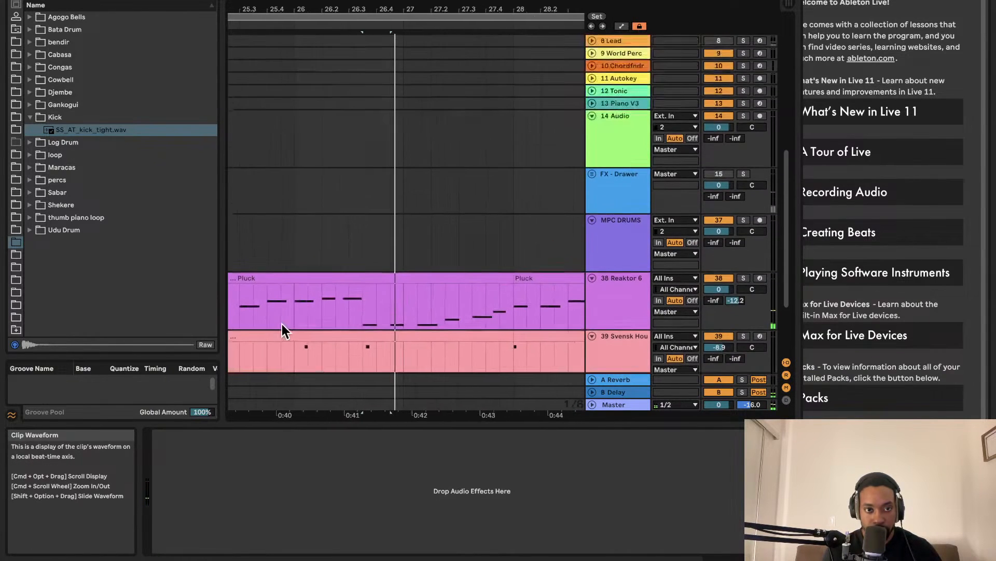
scroll(264, 315, left, 1)
click(257, 317)
key(space)
key(space)
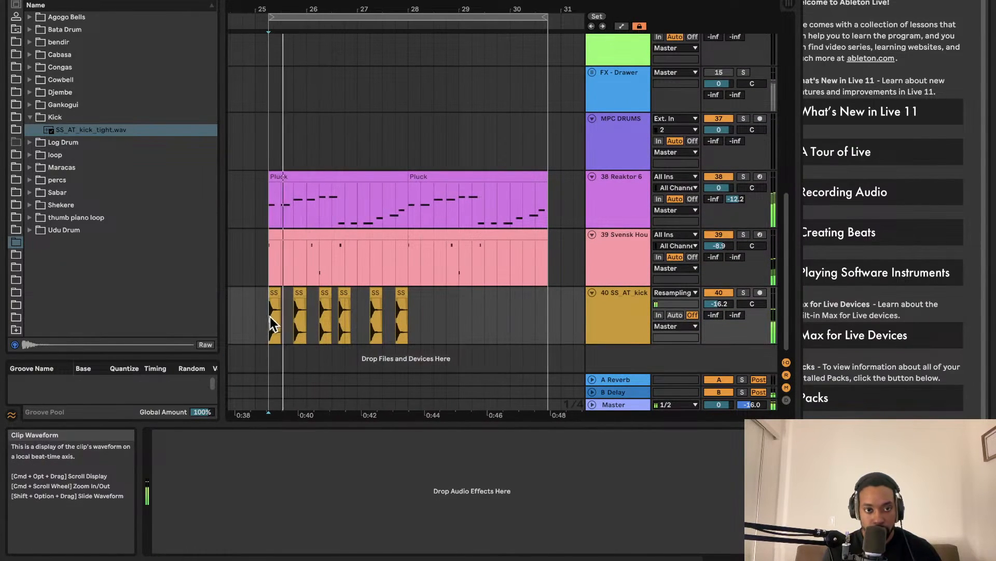
Step: Move the fifth kick clip earlier to the start of bar 27 and play the loop from the first kick
scroll(295, 314, up, 2)
scroll(297, 313, up, 1)
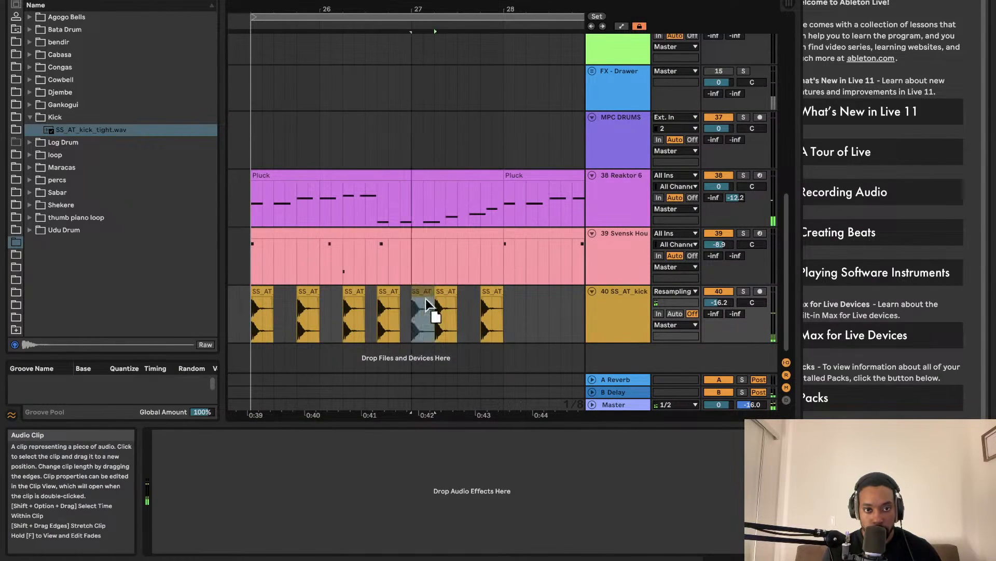
drag(426, 300, 426, 301)
scroll(246, 313, up, 2)
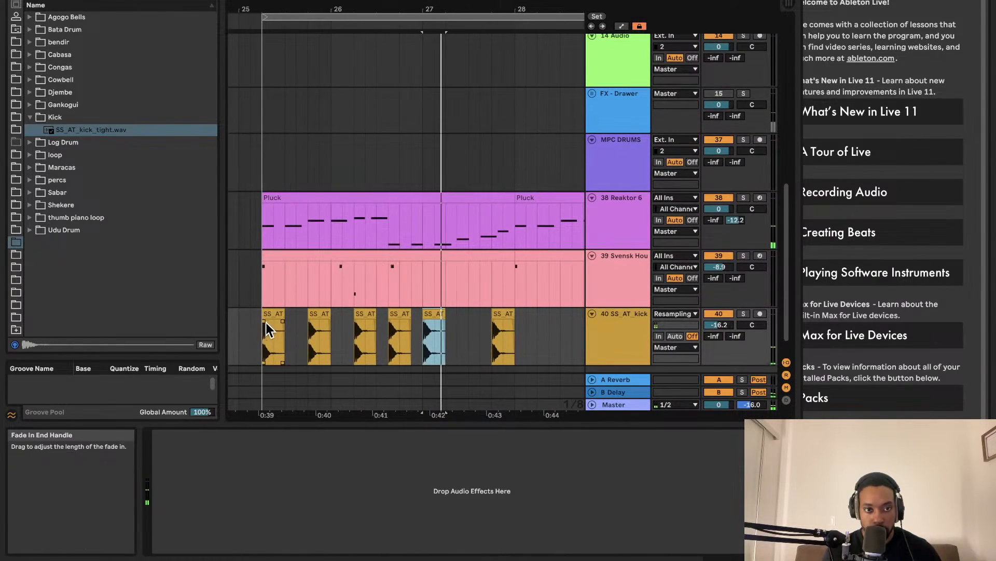
click(266, 322)
key(space)
key(space)
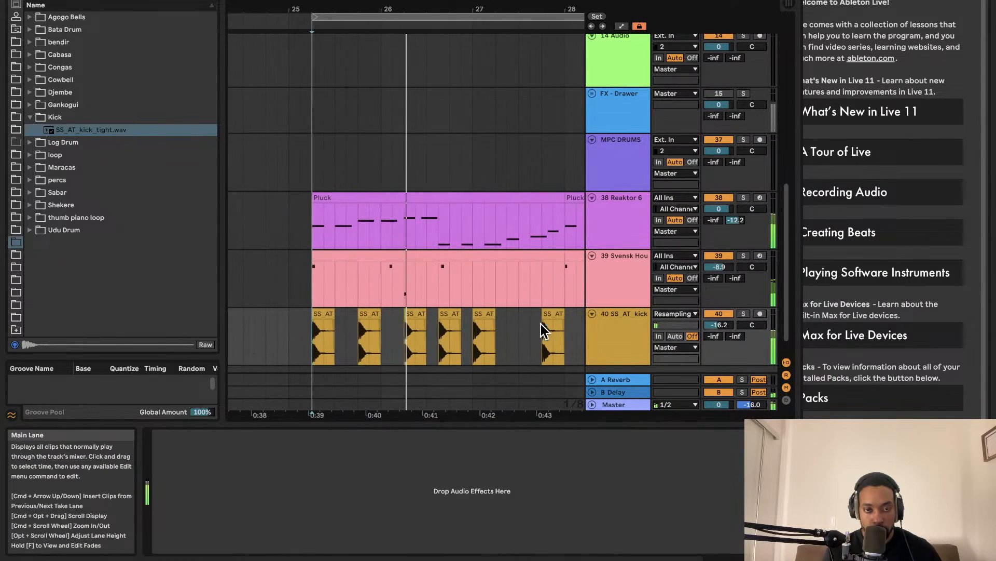
Step: Move the fifth kick clip an eighth note later, to just past bar 27, and the sixth kick clip one beat earlier, to 27.3
scroll(397, 323, up, 2)
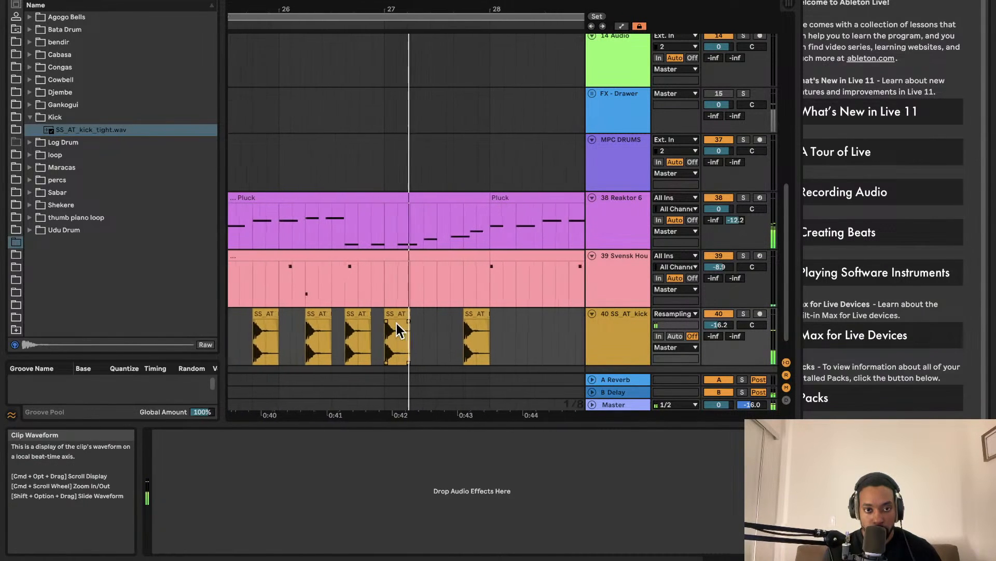
scroll(396, 322, up, 2)
drag(396, 314, 428, 314)
scroll(414, 323, up, 4)
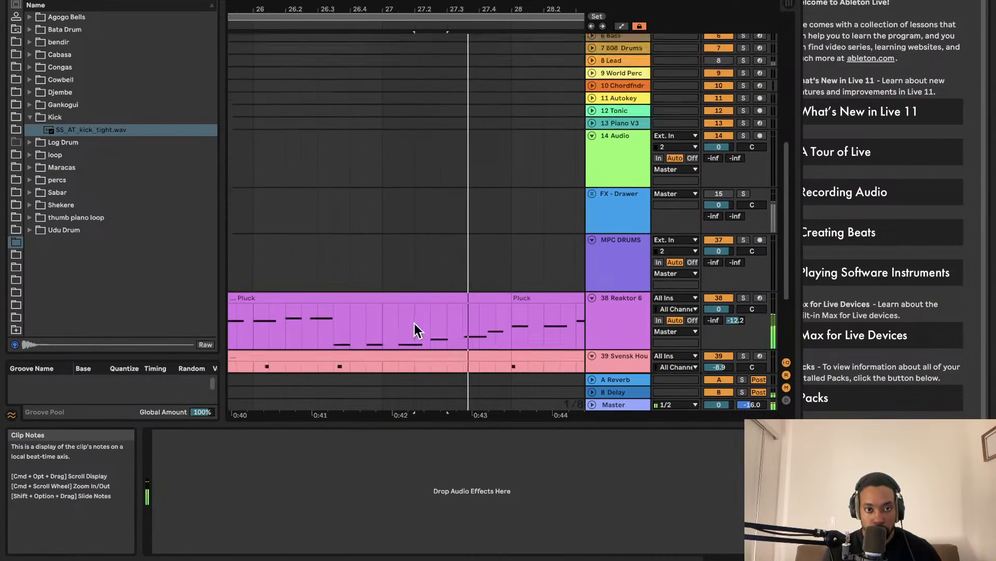
scroll(416, 323, down, 7)
key(space)
drag(427, 304, 419, 305)
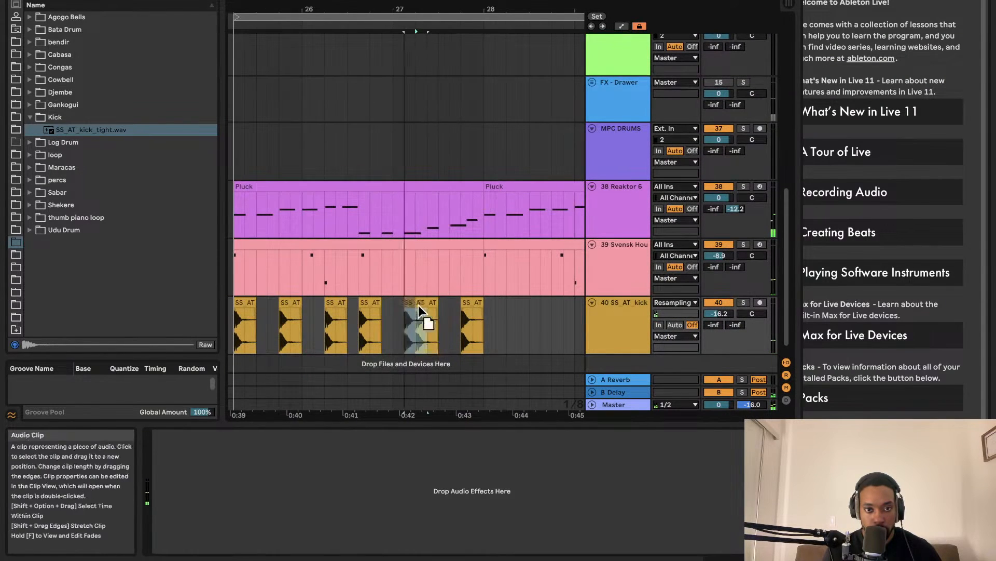
click(461, 306)
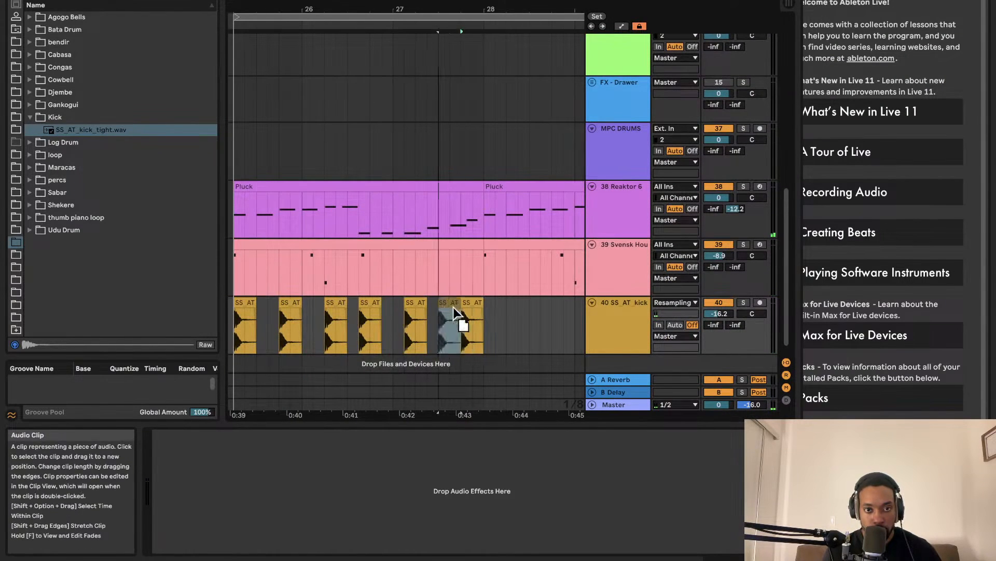
Step: Play the arrangement from the first kick clip to hear the six-kick rhythm against the pluck
scroll(355, 318, up, 4)
scroll(347, 315, down, 6)
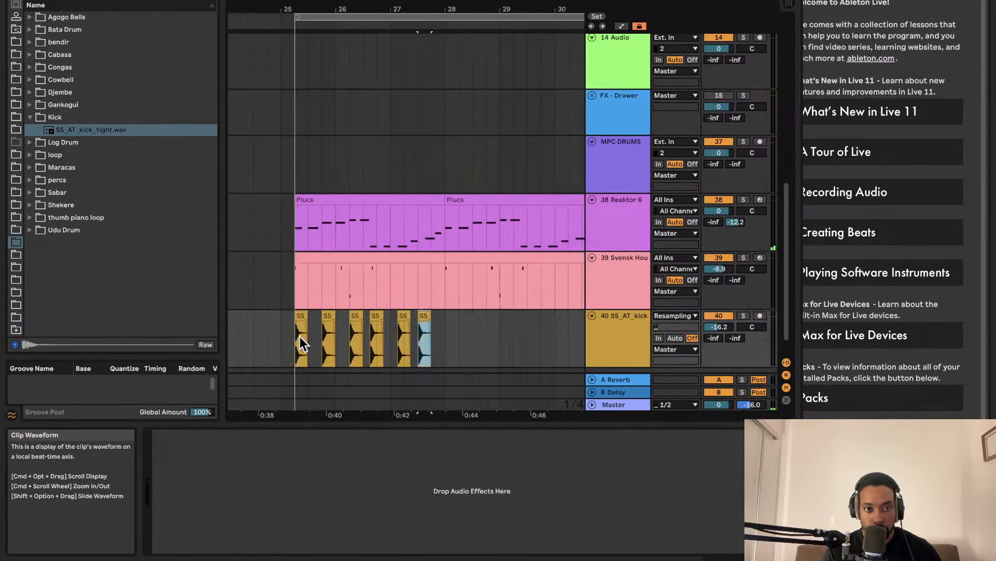
click(300, 336)
key(space)
scroll(304, 337, left, 3)
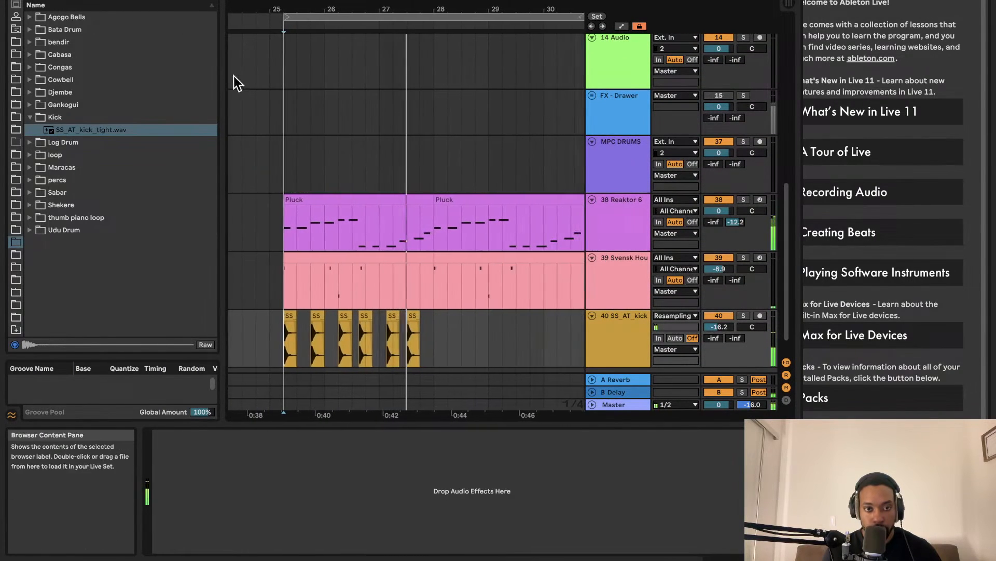
Step: Move the last kick clip an eighth note later, halfway between 27.3 and 27.4
scroll(370, 291, down, 2)
scroll(381, 288, up, 5)
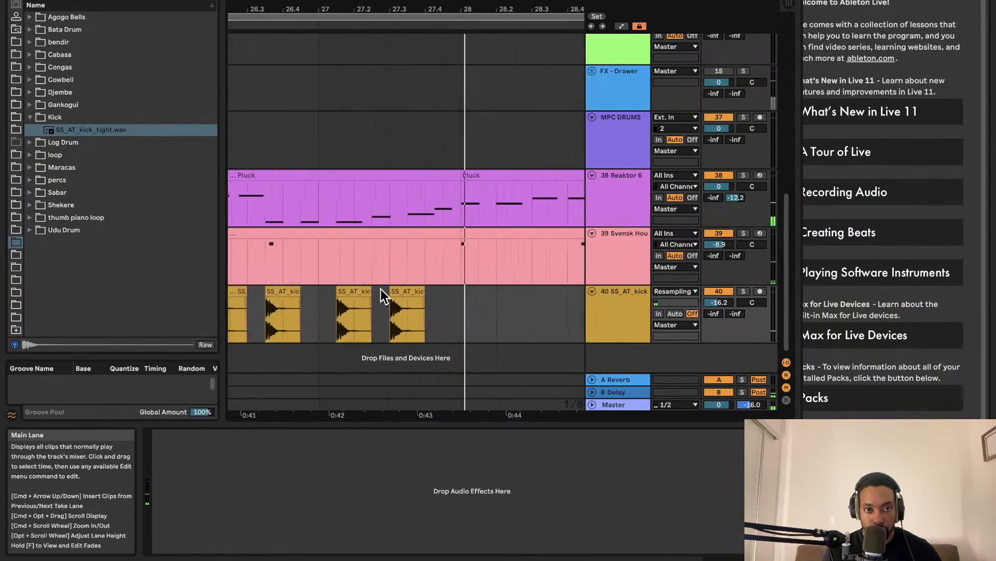
drag(400, 285, 421, 286)
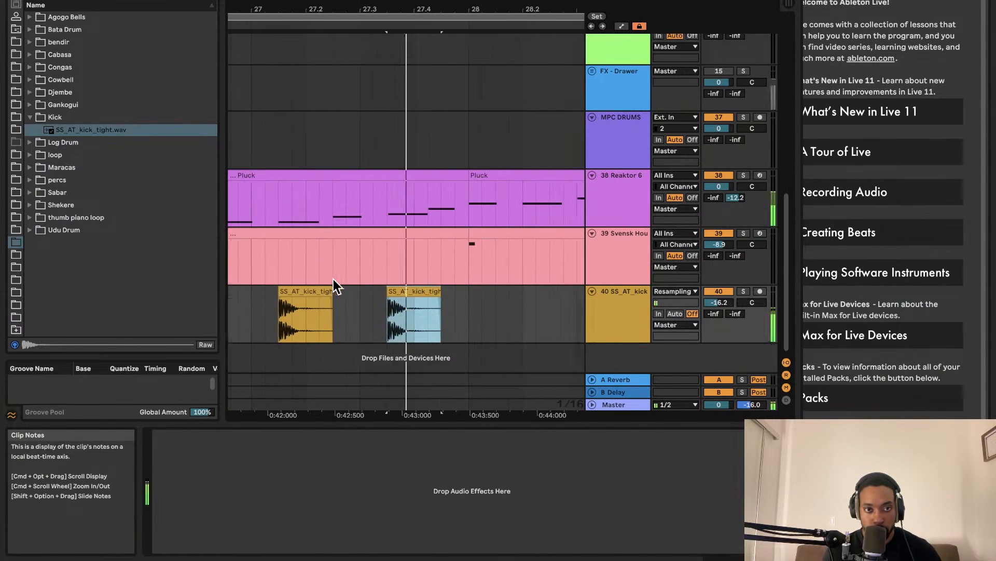
Step: Play the arrangement from the start of the Pluck clip to check the timing of the last kick
scroll(333, 279, up, 4)
scroll(335, 272, up, 4)
scroll(335, 272, down, 5)
scroll(334, 270, down, 8)
scroll(306, 280, up, 4)
scroll(279, 280, left, 2)
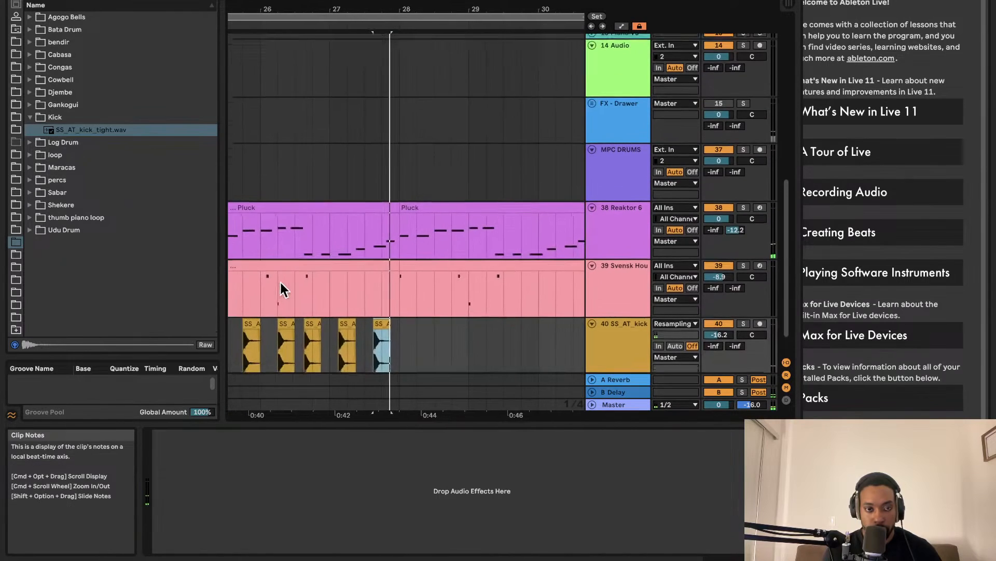
scroll(283, 280, down, 8)
click(236, 300)
key(space)
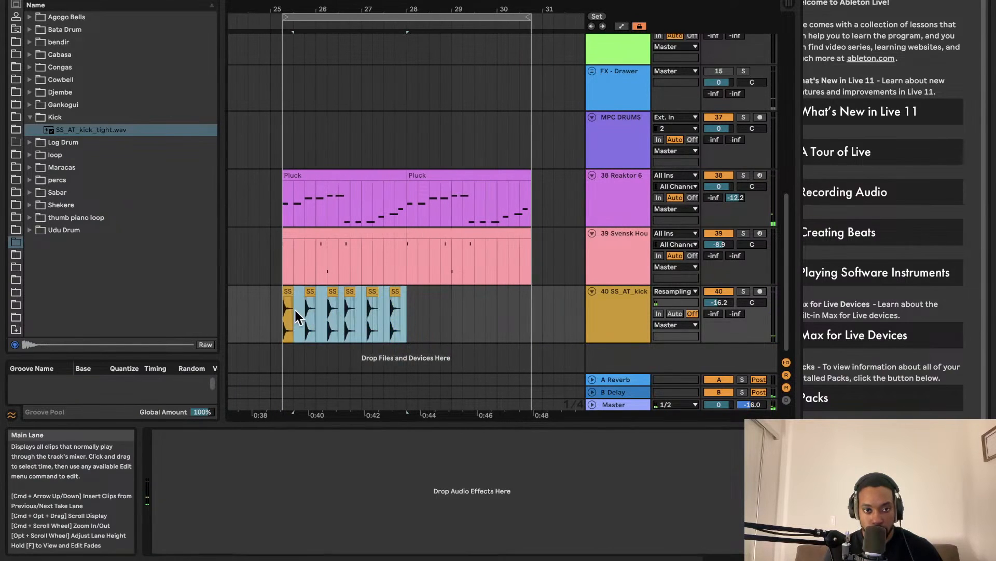
Step: Try duplicating the six-kick pattern directly after itself, and undo the duplication
key(super+d)
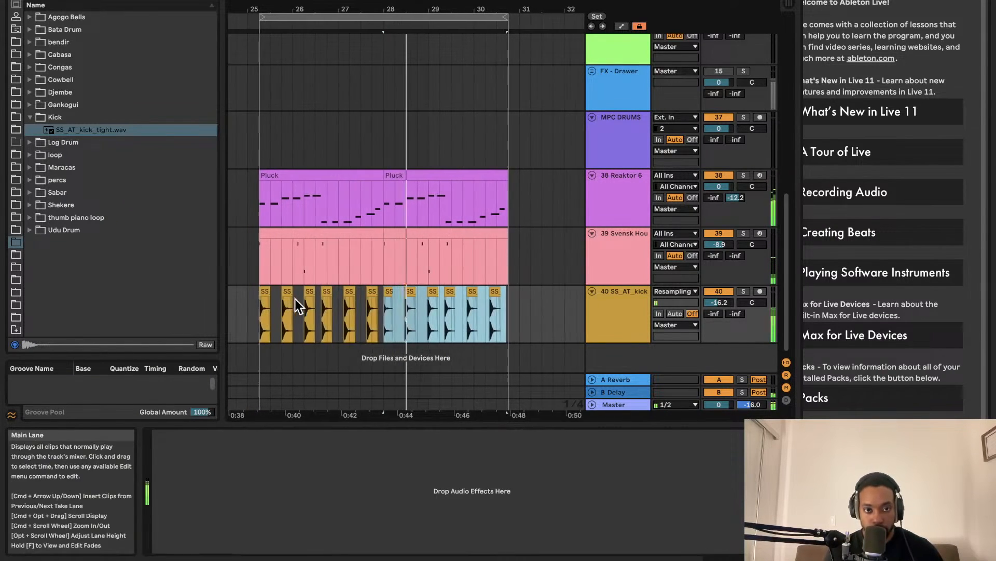
key(super+z)
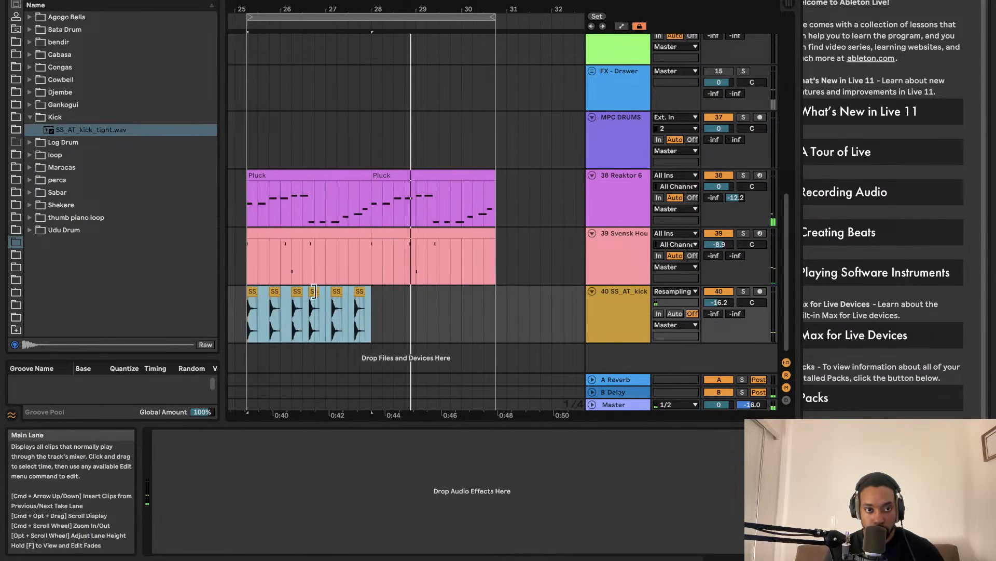
Step: Play the kick pattern again from its first clip, listening to the kicks around bar 27
click(311, 298)
key(space)
scroll(311, 298, left, 4)
key(space)
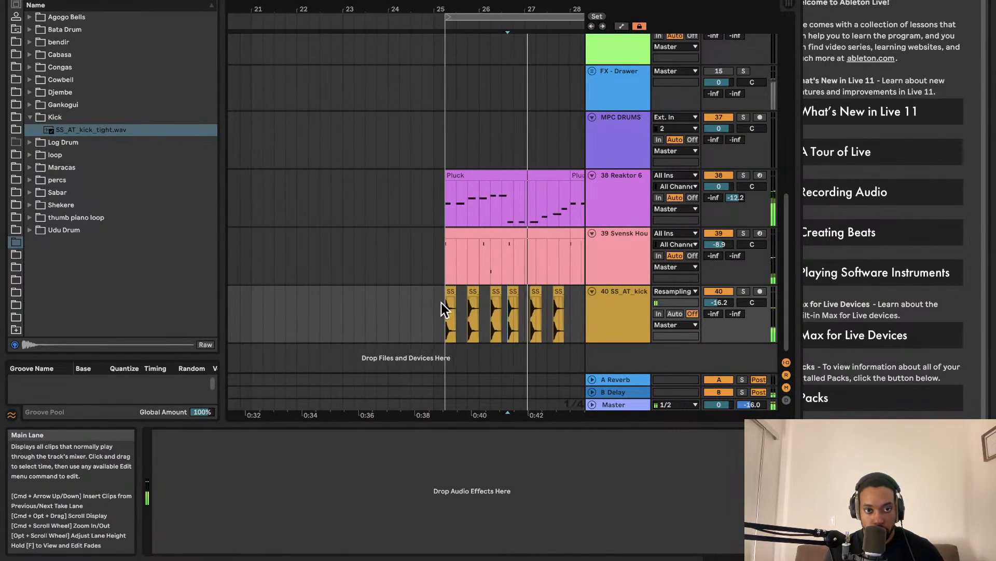
click(444, 305)
key(space)
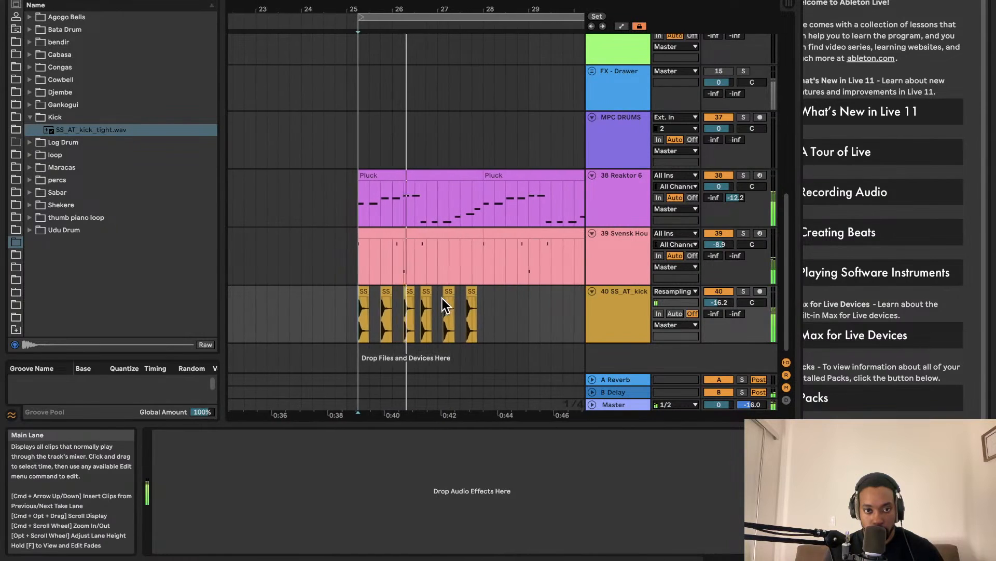
scroll(403, 299, up, 5)
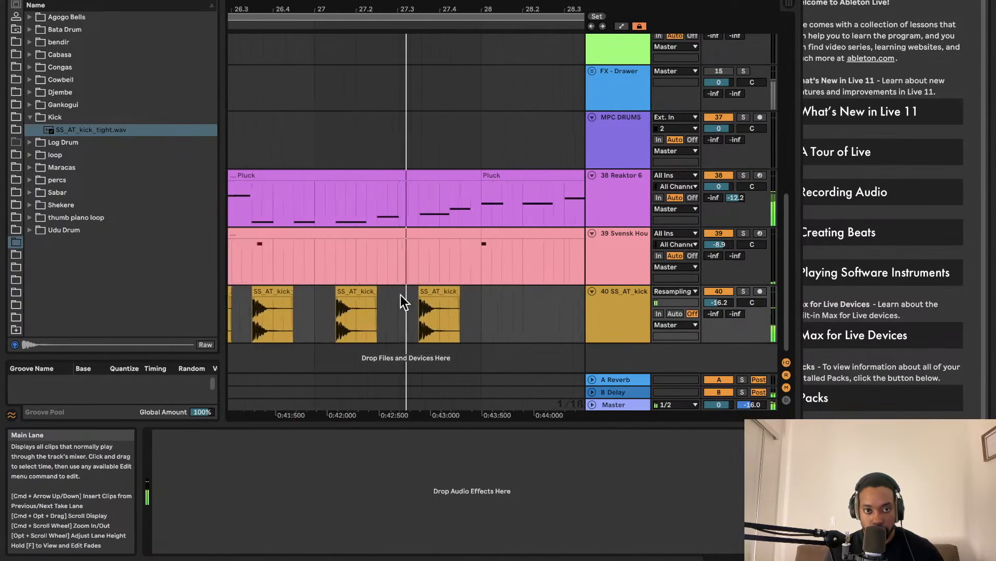
scroll(394, 293, down, 3)
Step: Deactivate the last four kick clips on the kick track and play the arrangement from the start
click(436, 300)
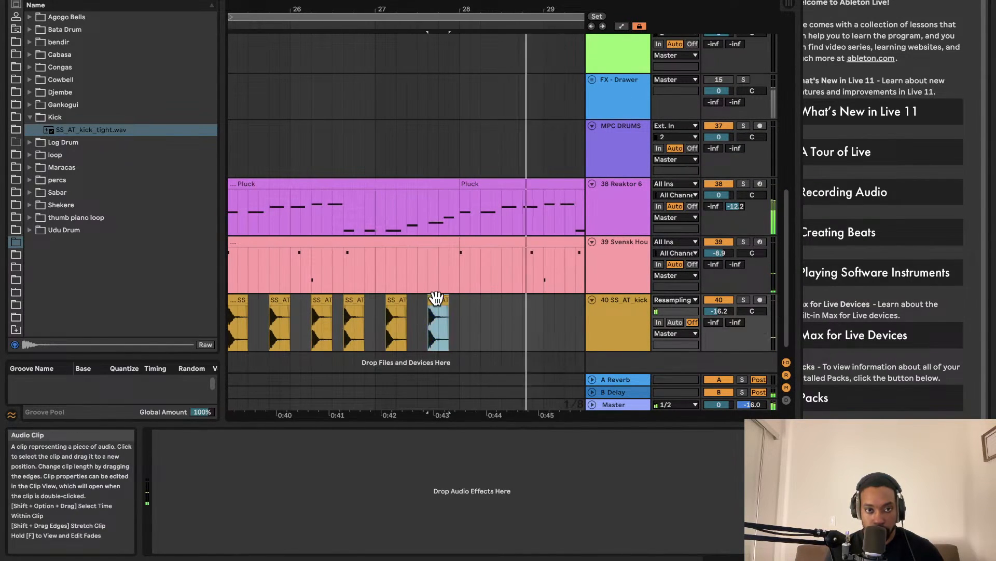
click(351, 300)
drag(480, 317, 401, 322)
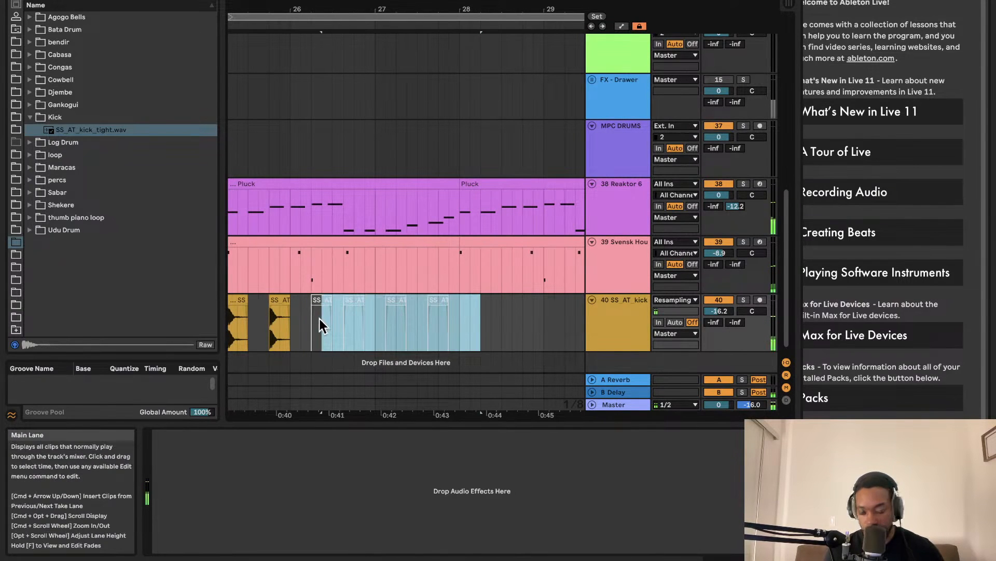
key(space)
key(space)
key(space)
key(space)
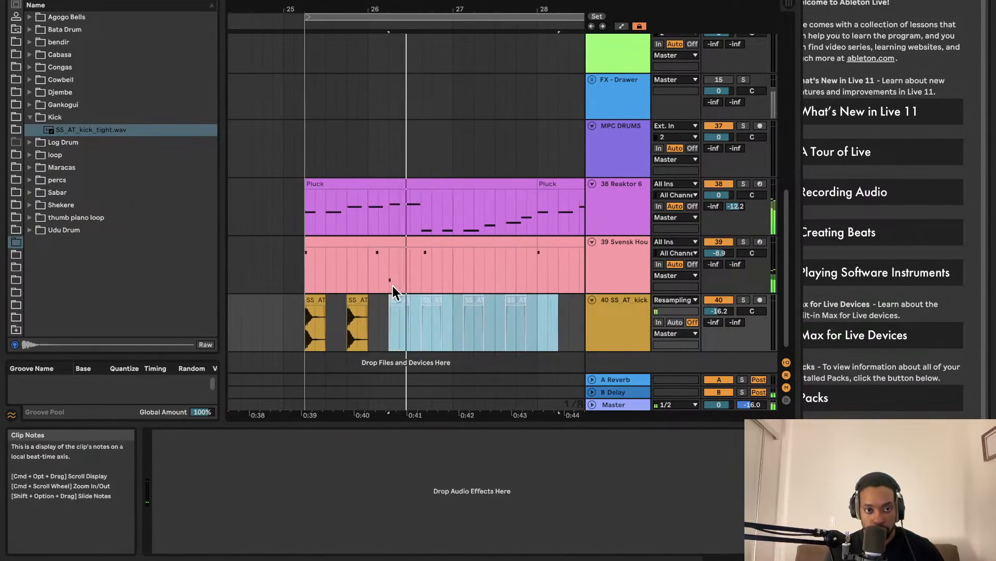
Step: Play from the first kick clip to hear the pattern with only the first two kicks active
key(space)
click(312, 319)
key(space)
click(358, 300)
key(space)
key(space)
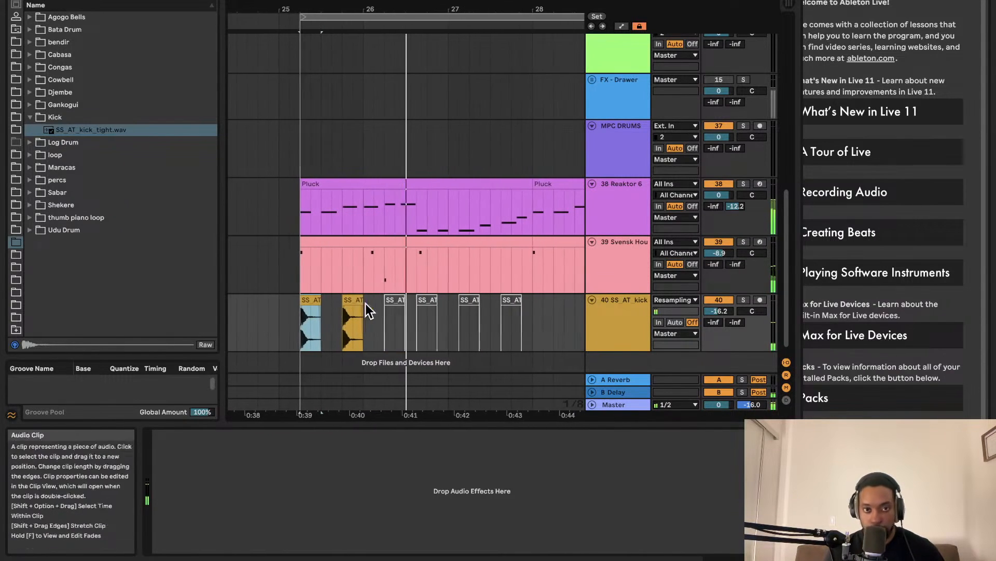
Step: Reactivate the fourth kick clip at 26.3.3
key(space)
scroll(394, 303, up, 5)
click(397, 302)
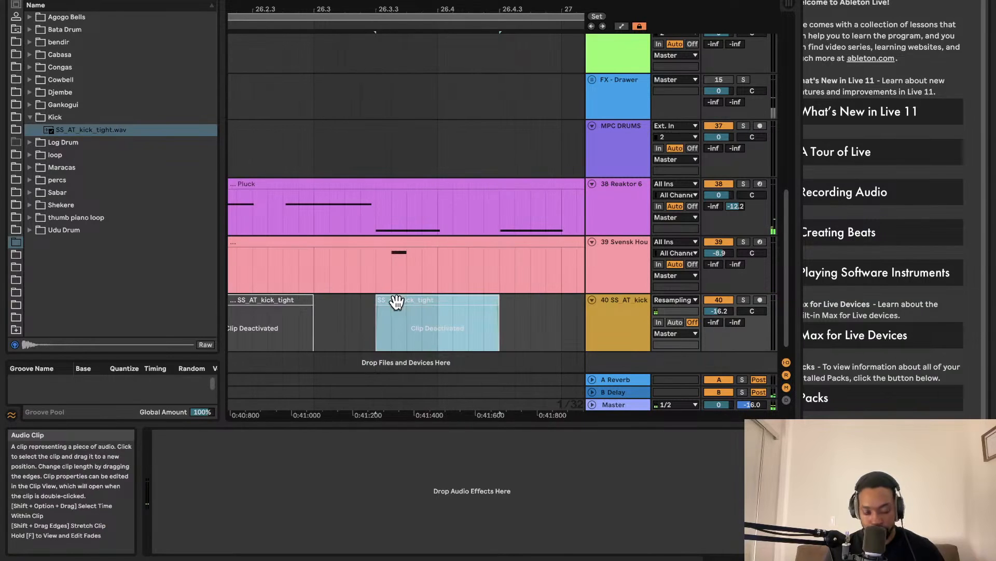
key(space)
scroll(393, 299, down, 5)
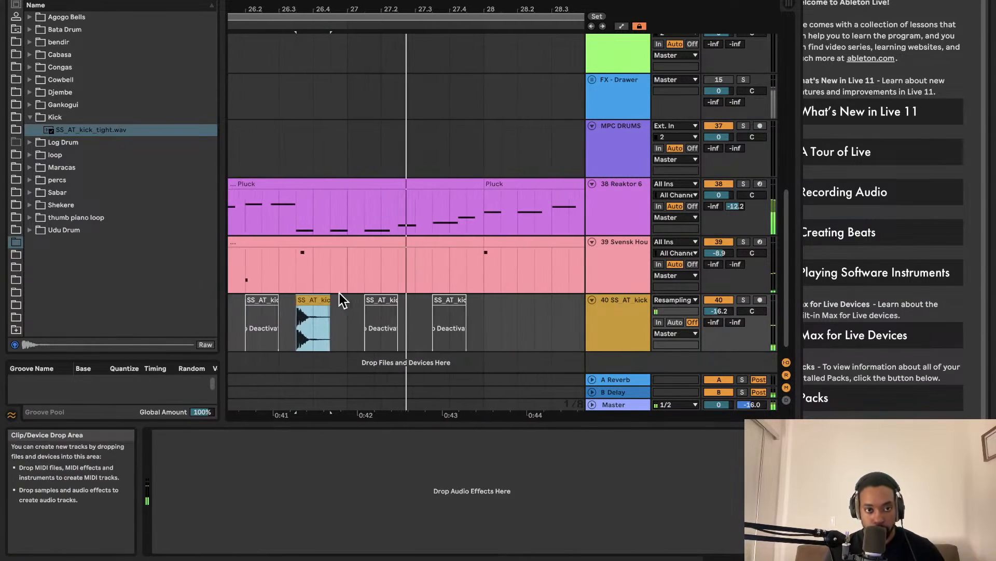
Step: Play the pattern from the first kick clip to hear its three active kicks with the pluck
scroll(338, 293, left, 4)
scroll(339, 292, up, 1)
scroll(339, 293, left, 2)
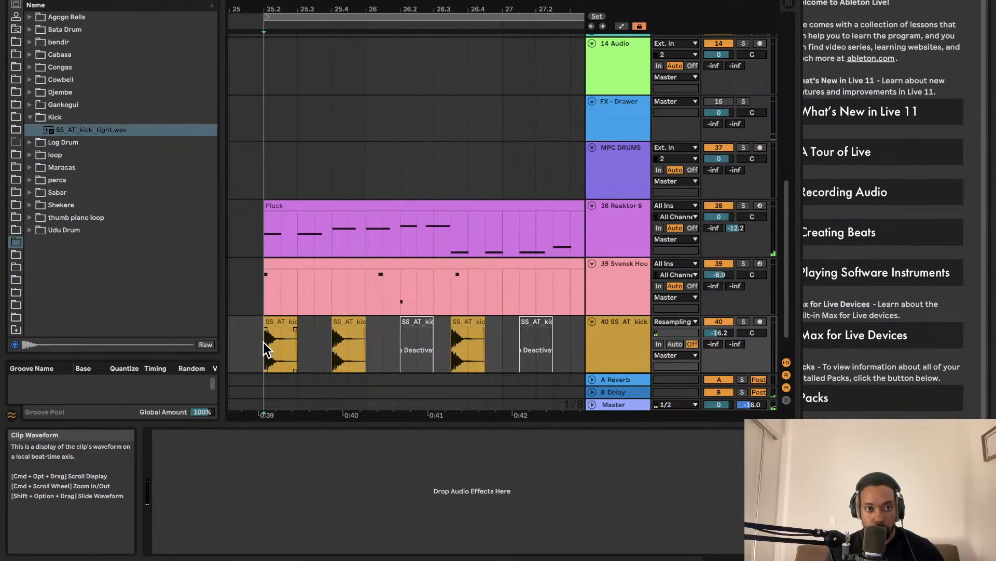
key(space)
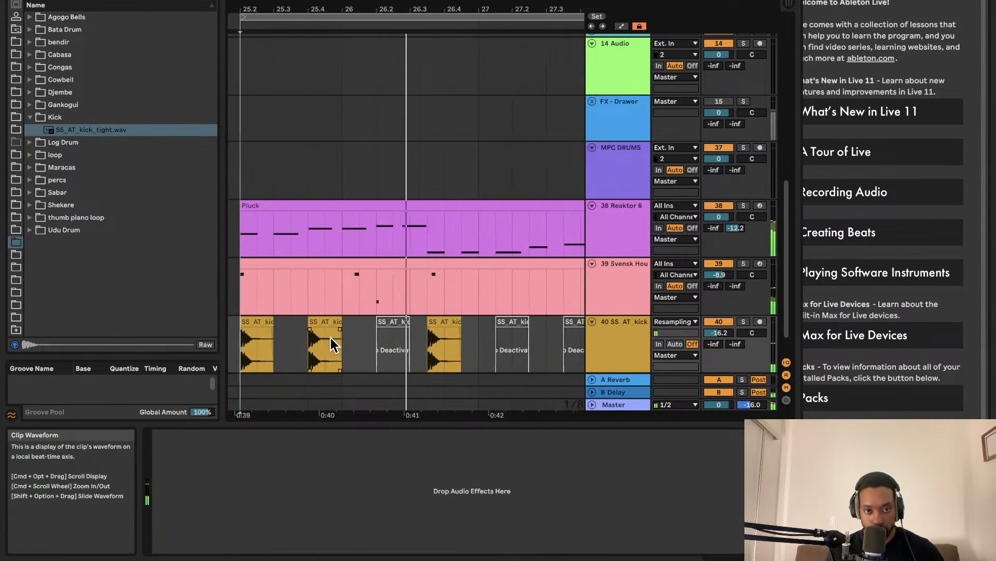
key(space)
Step: Nudge the fourth kick clip a 1/64 note later and play the pattern from its start
scroll(371, 335, up, 5)
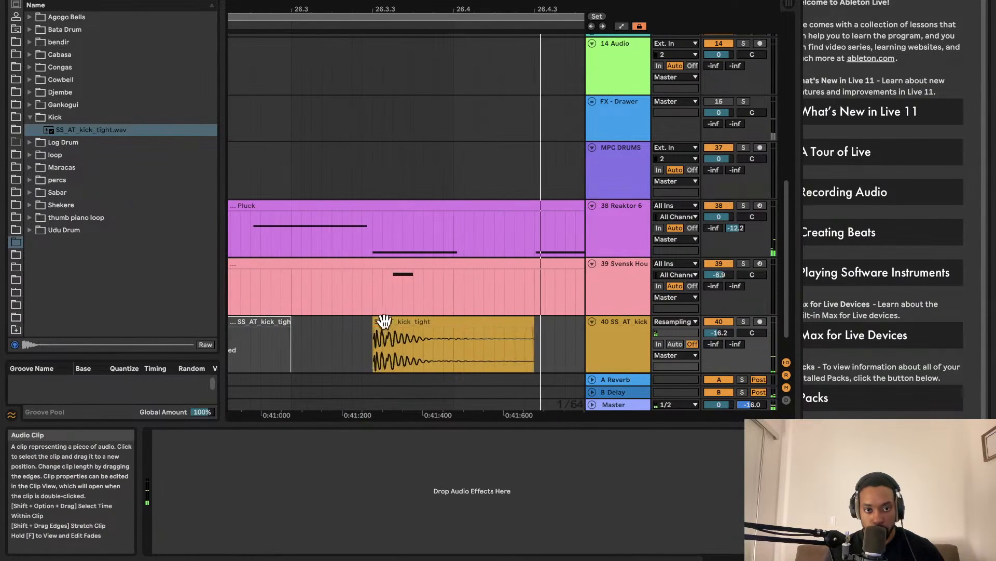
click(384, 320)
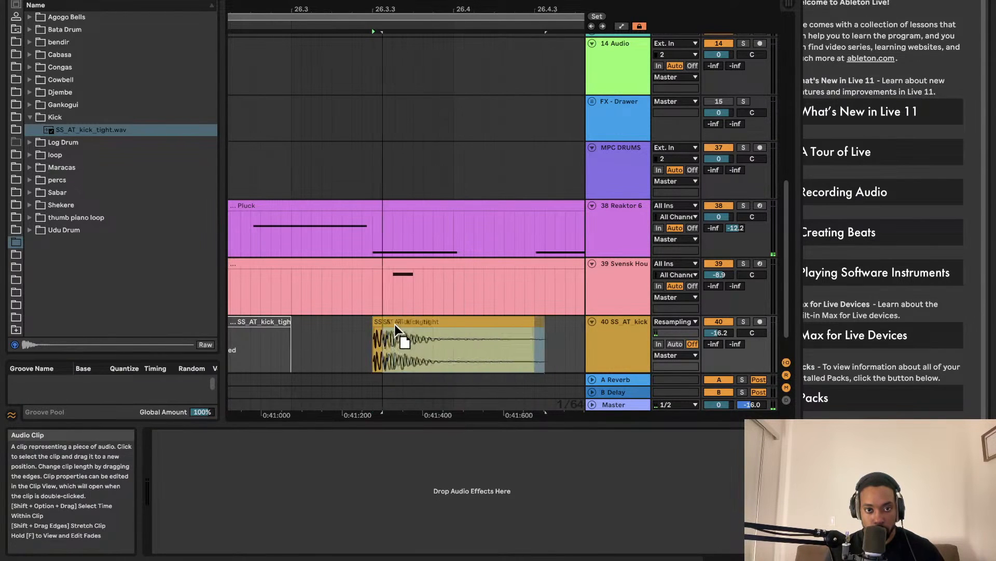
scroll(355, 332, down, 4)
scroll(355, 331, down, 5)
scroll(263, 333, down, 1)
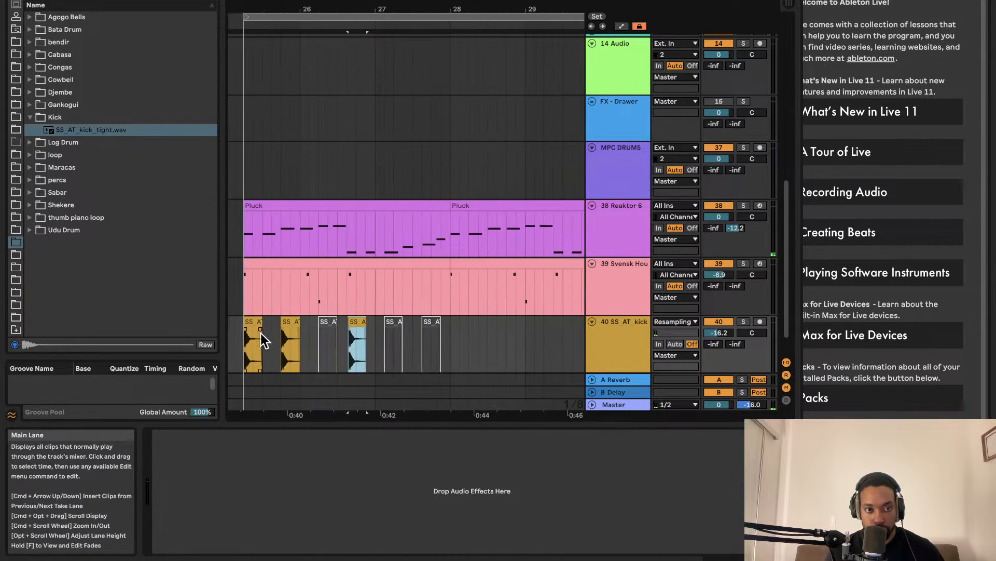
click(242, 335)
key(space)
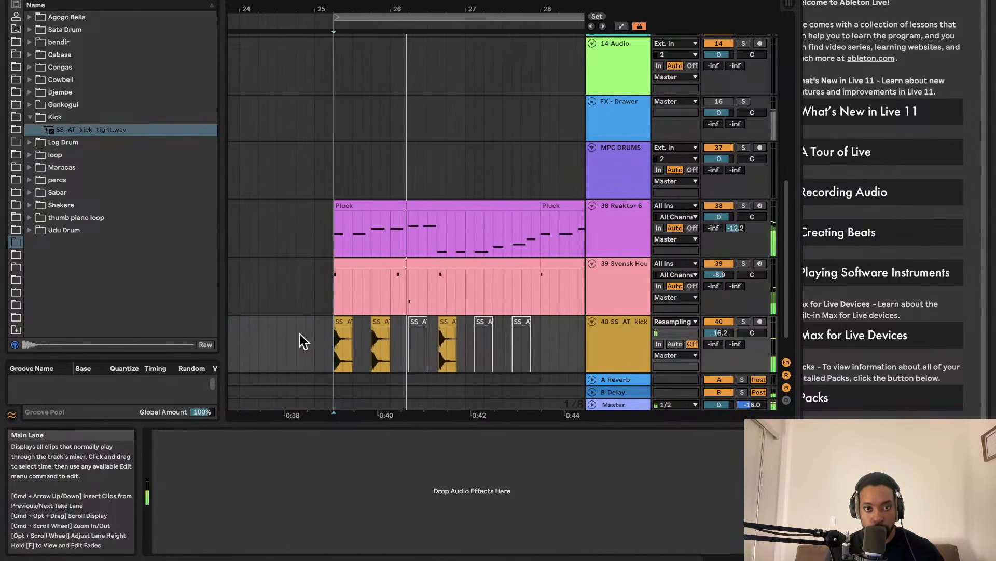
Step: Move the fourth kick clip to a 1/32 note before 26.3.3 and play the pattern
scroll(343, 332, up, 5)
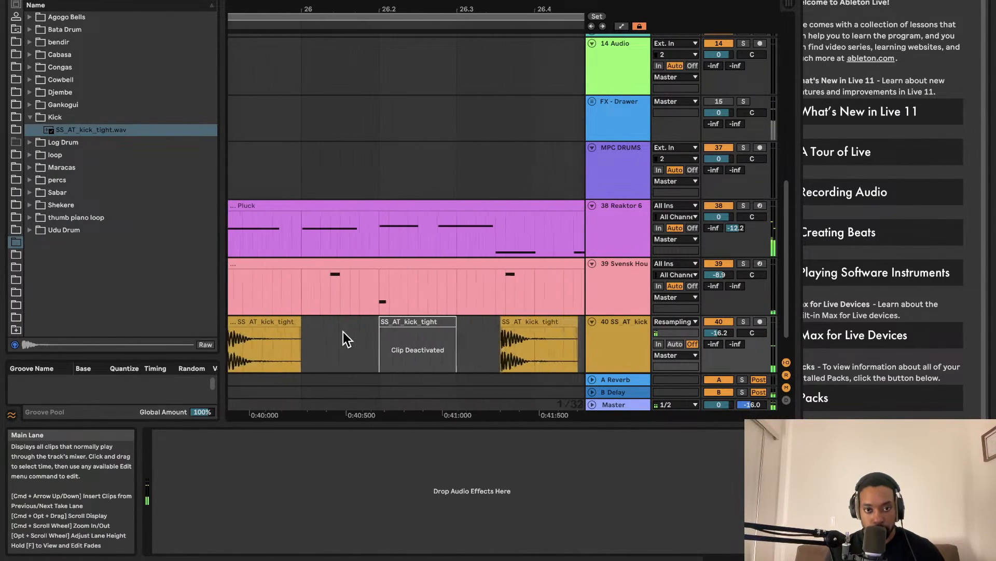
drag(544, 326, 544, 326)
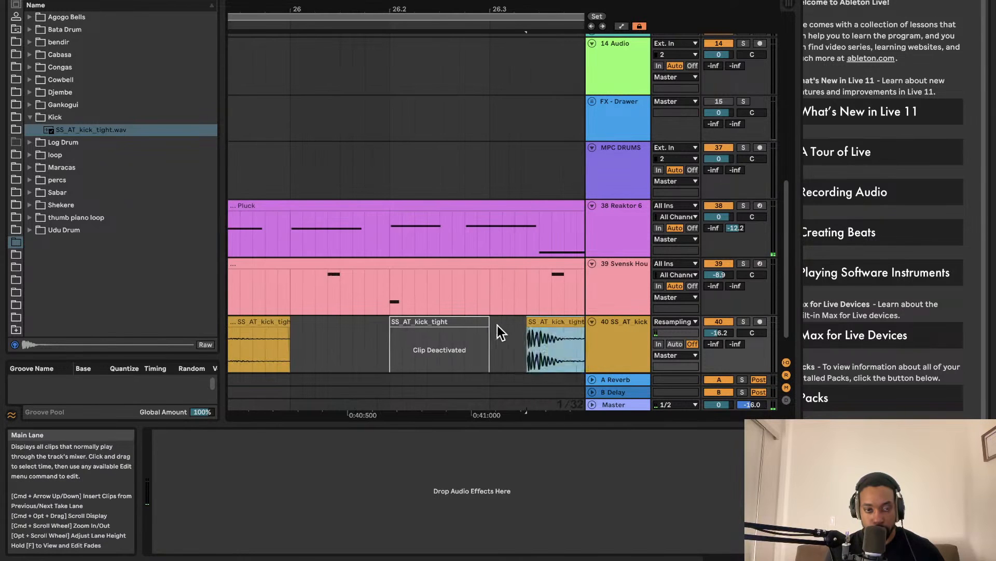
scroll(495, 325, down, 5)
click(336, 335)
key(space)
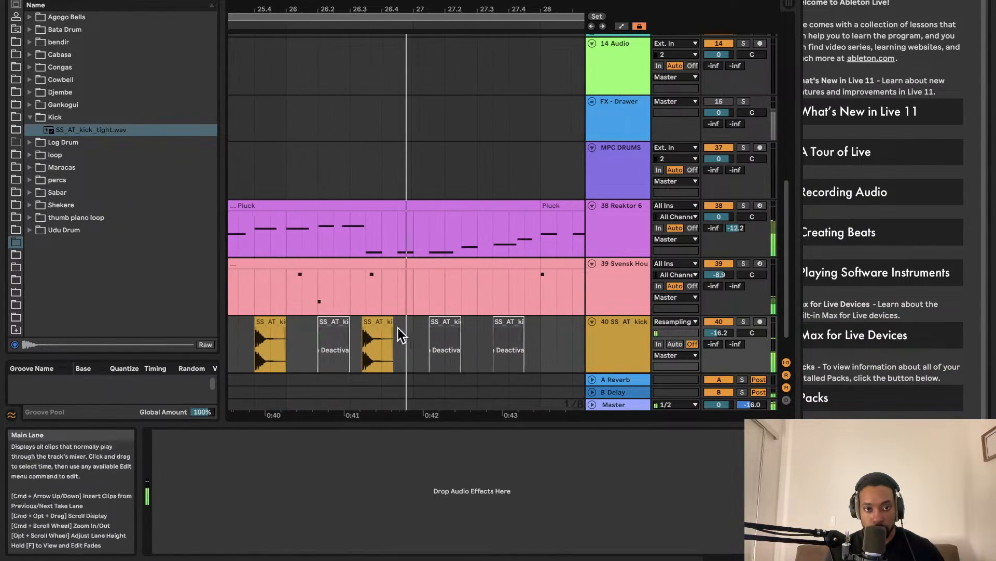
Step: Move the fourth kick clip onto 26.3.3, aligned with the pluck note, and play the pattern from its start
key(space)
scroll(369, 319, up, 5)
drag(363, 319, 365, 320)
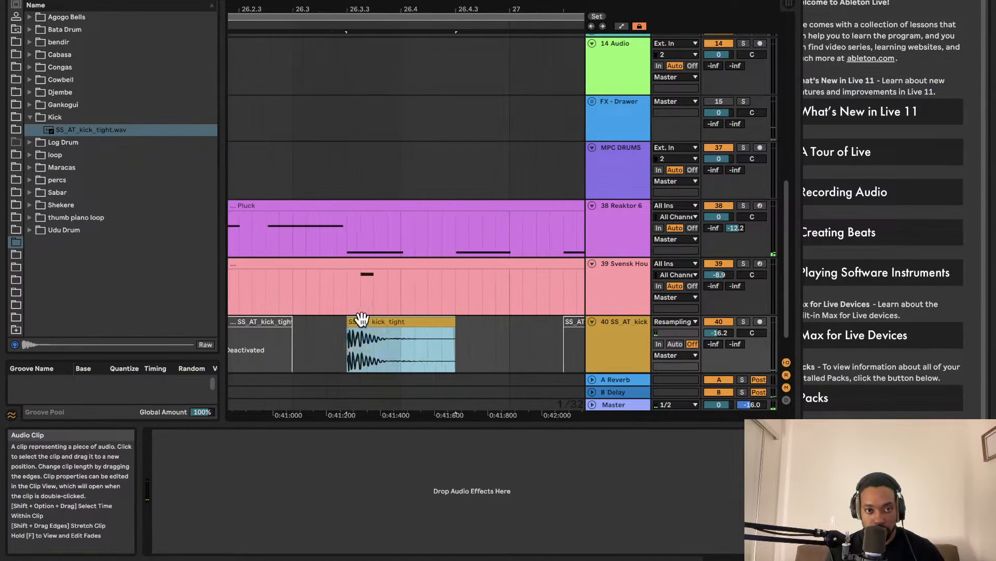
scroll(358, 324, down, 5)
scroll(289, 330, down, 3)
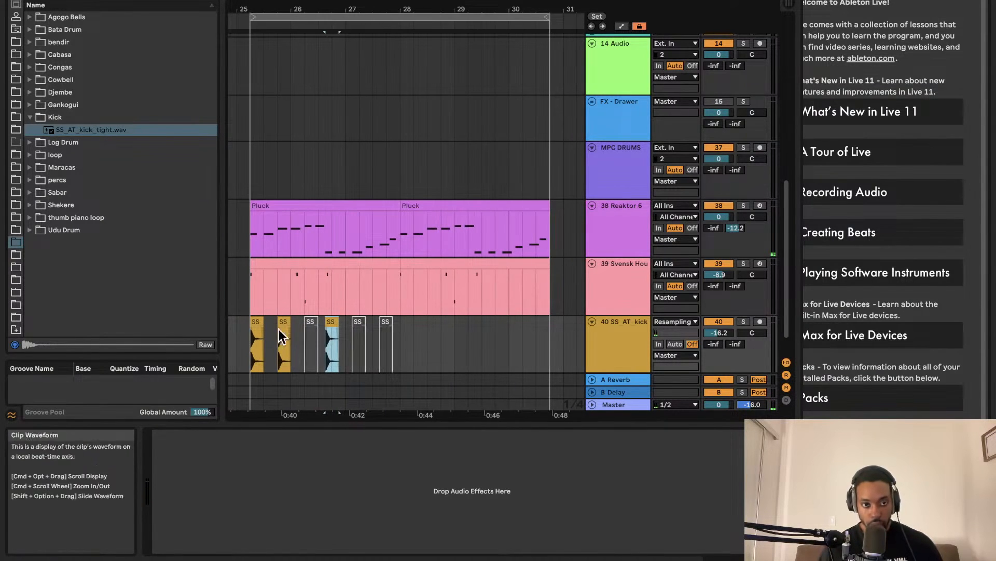
click(254, 335)
key(space)
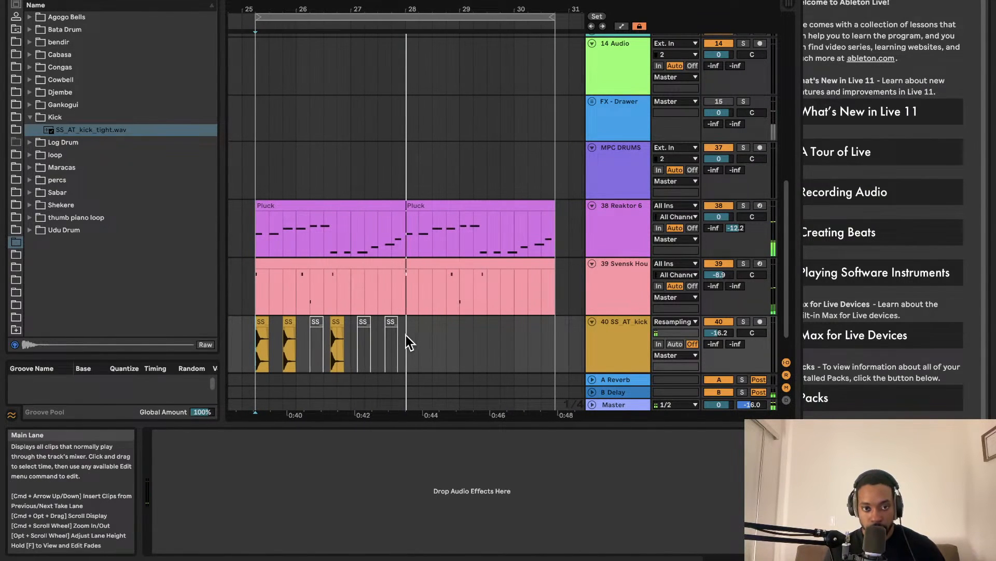
Step: Duplicate the whole kick pattern, including its deactivated clips, so it also runs under the second Pluck clip
drag(407, 335, 285, 343)
key(super+d)
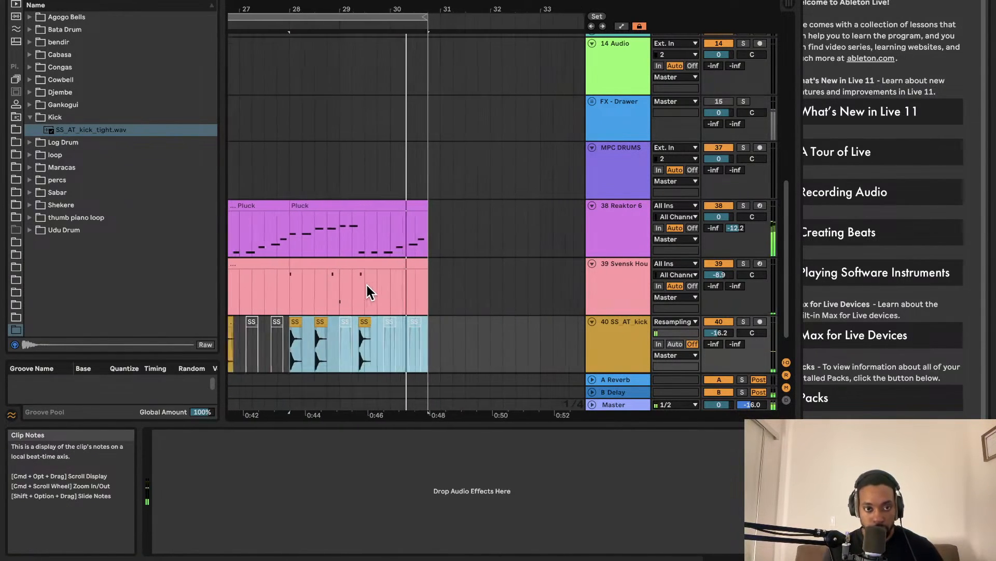
scroll(369, 279, up, 2)
scroll(369, 275, down, 3)
scroll(370, 273, down, 3)
scroll(369, 273, up, 3)
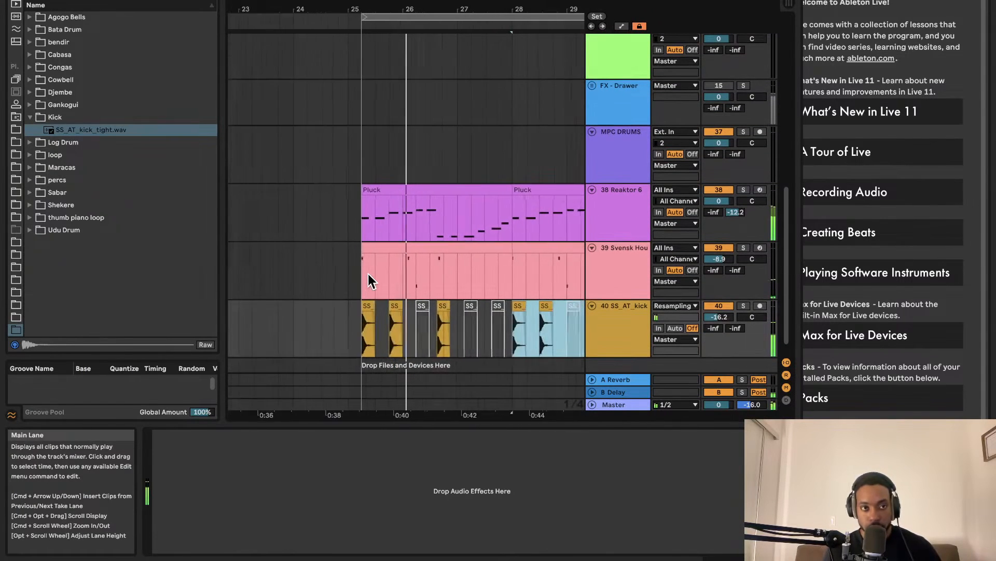
Step: Open the percs sample folder, filter the browser by "percuss", and audition the LEX_UKAD_90 Jump_Around and LEX_UKAD_95 Ayshoo percussion loops
scroll(368, 273, down, 1)
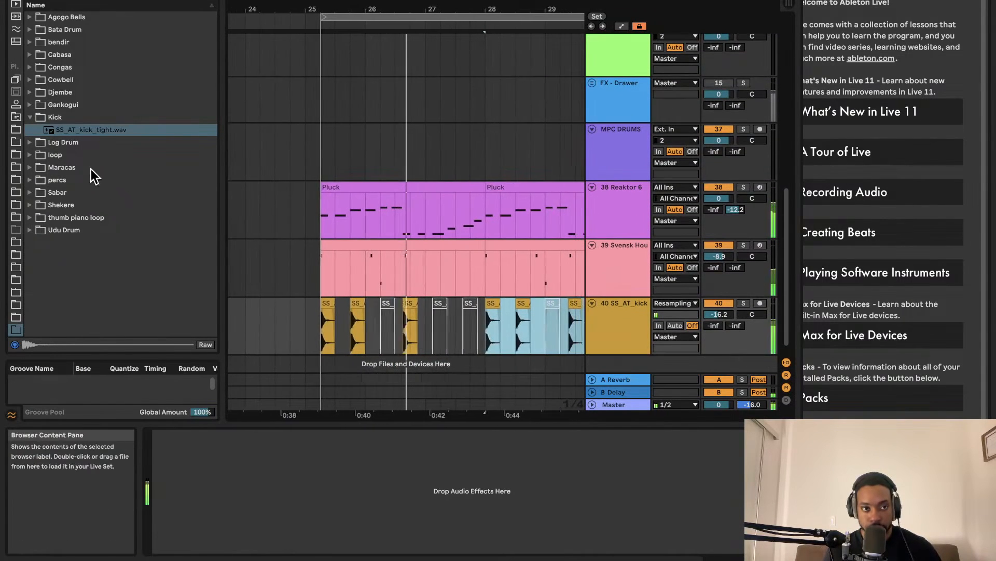
click(34, 179)
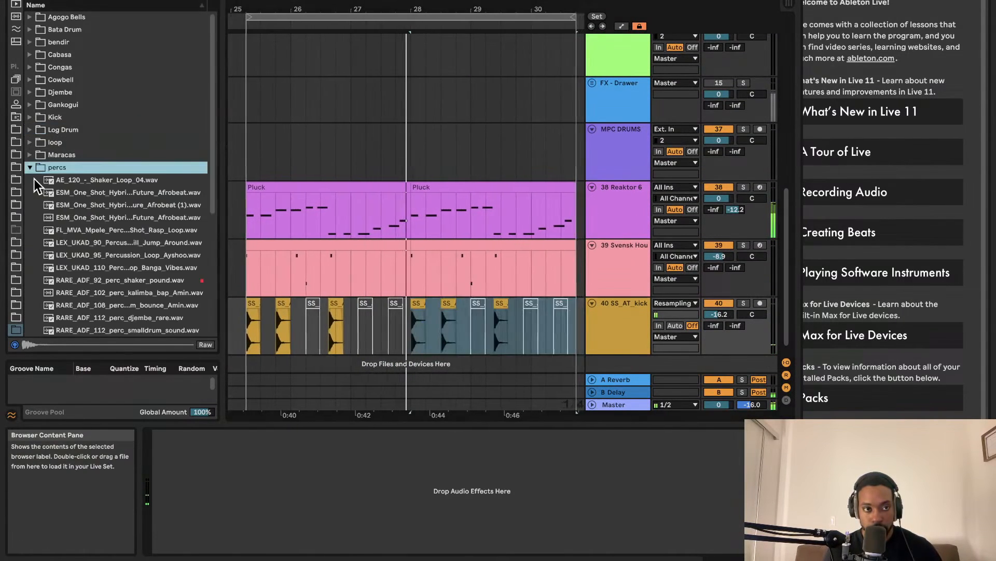
click(108, 242)
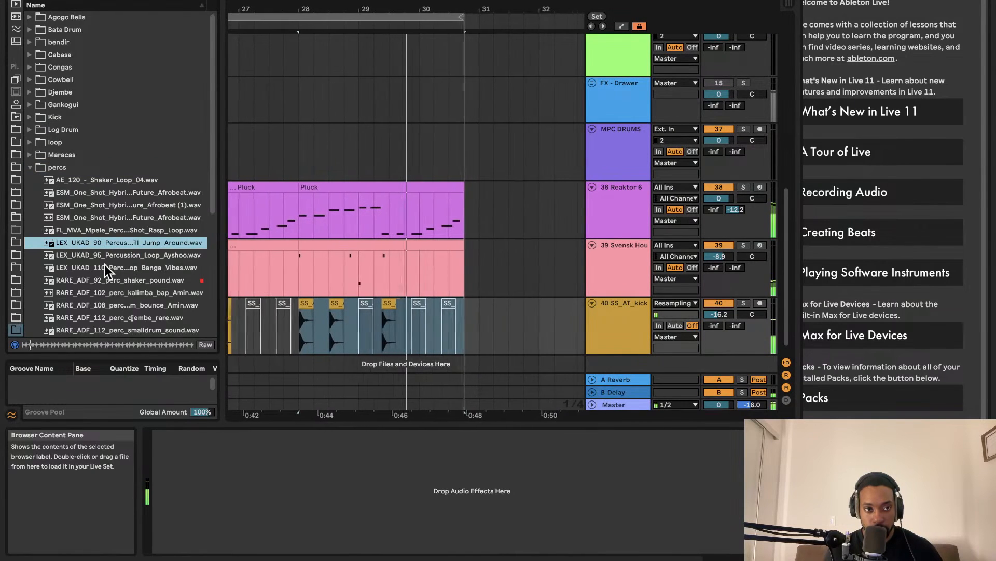
click(84, 0)
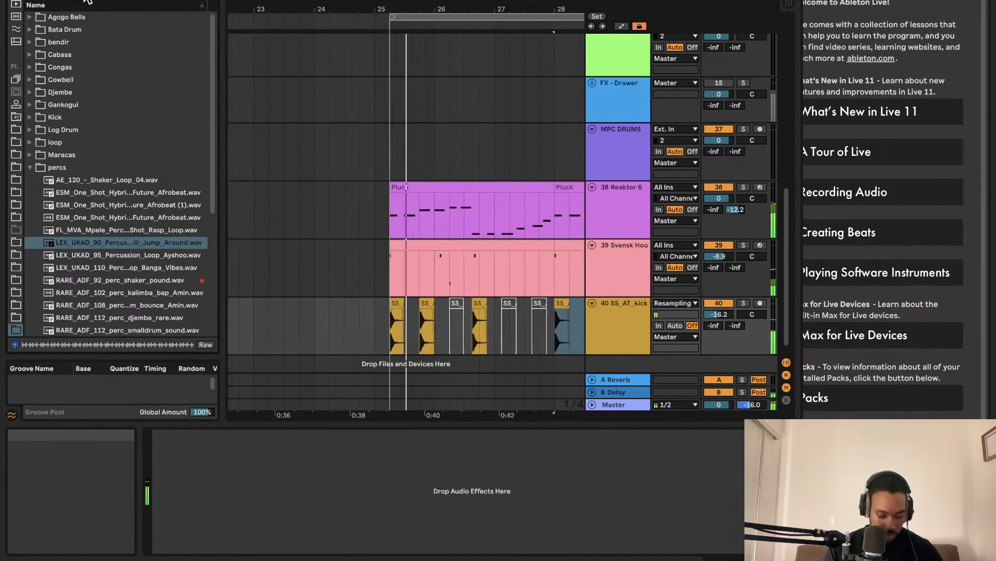
text(percuss)
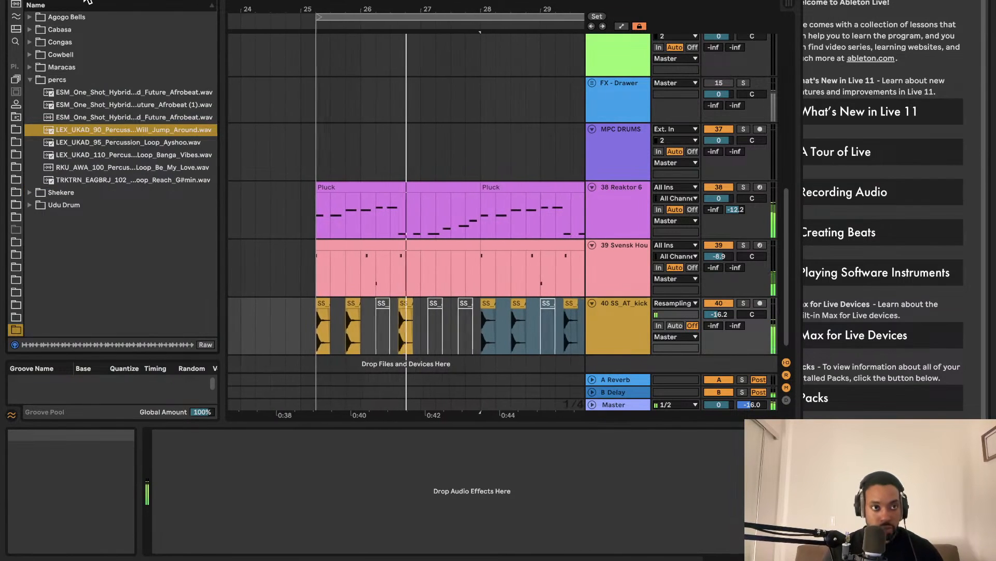
click(99, 140)
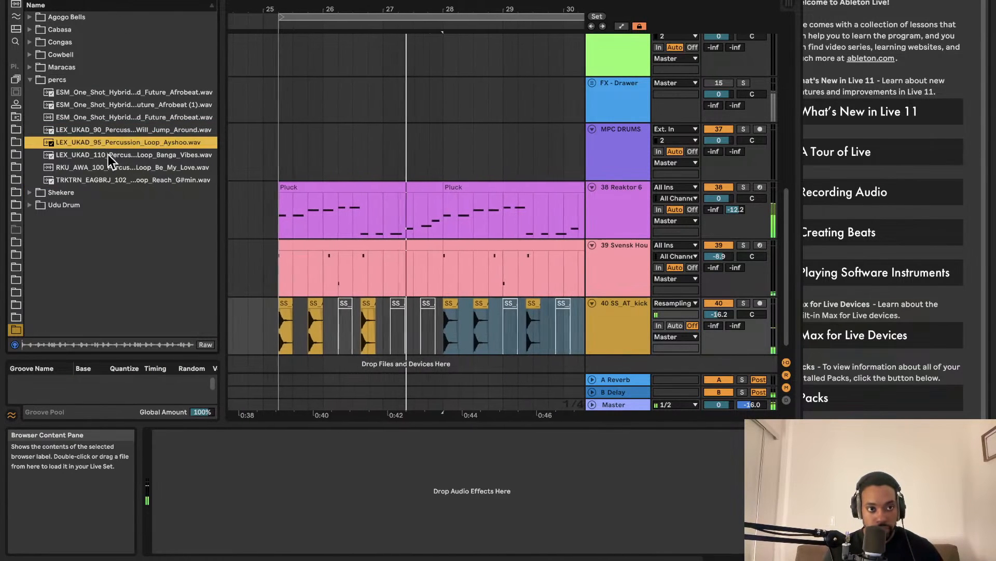
Step: Audition the Shekere one-shot and the Udu Drum samples, including GIO_UDU_80 strong_roll and GIO_UDU_120 ghost_notes, against the playing loop
click(29, 192)
click(83, 103)
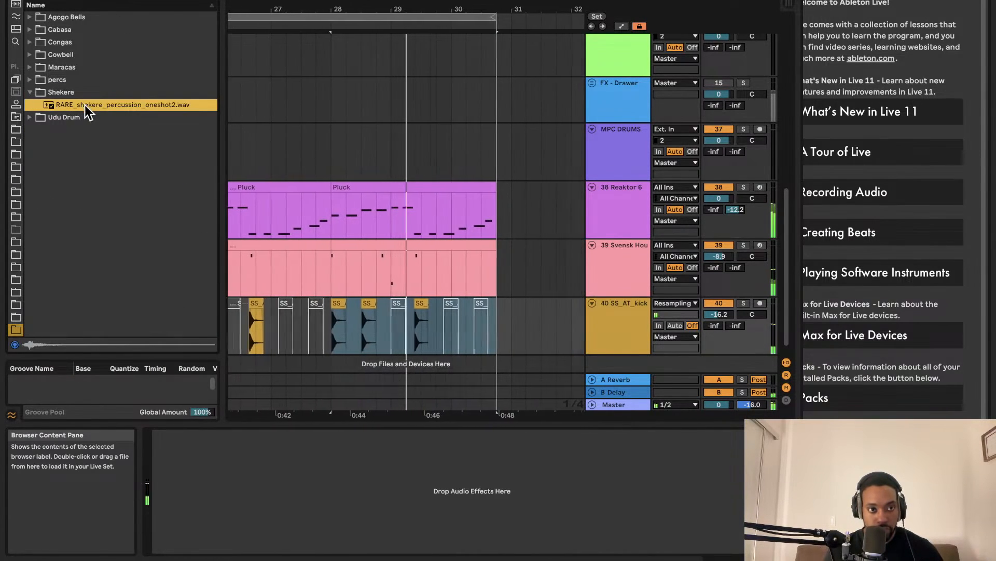
click(61, 117)
click(29, 116)
click(63, 129)
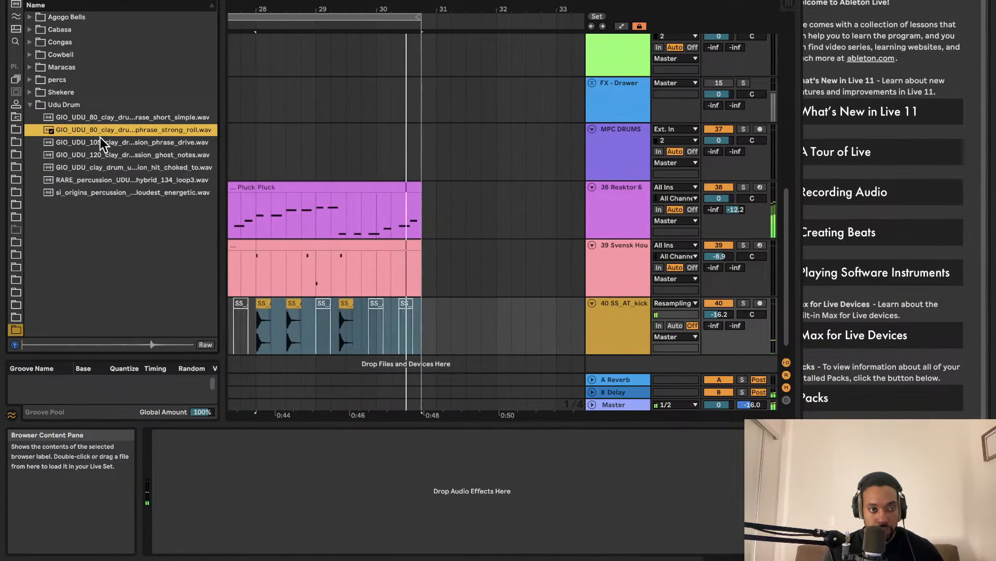
click(100, 155)
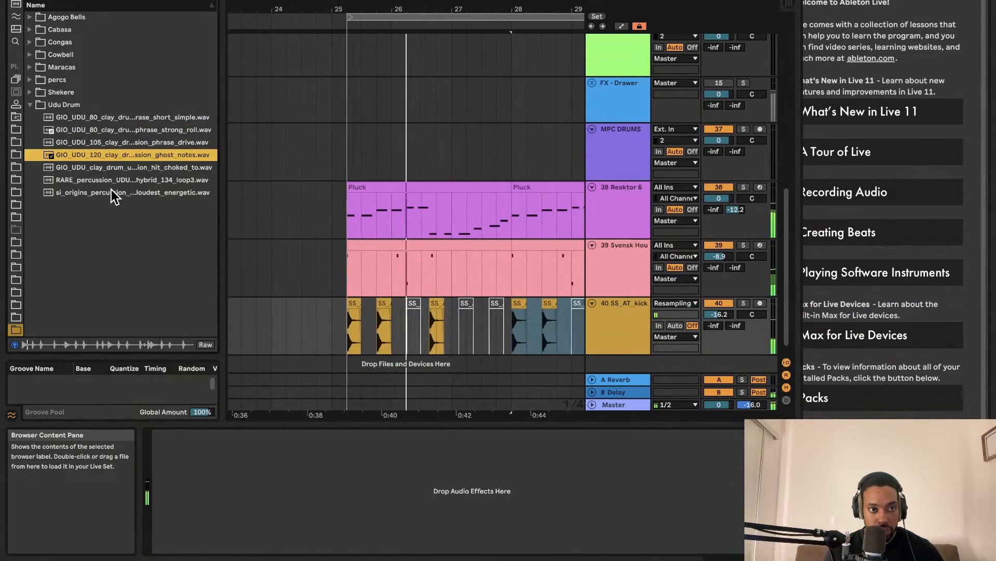
Step: Add the GIO_UDU_120 ghost_notes loop on a new track below the kick, starting with the first Pluck clip, and balance its volume to -18.0 dB using solo
scroll(303, 204, down, 1)
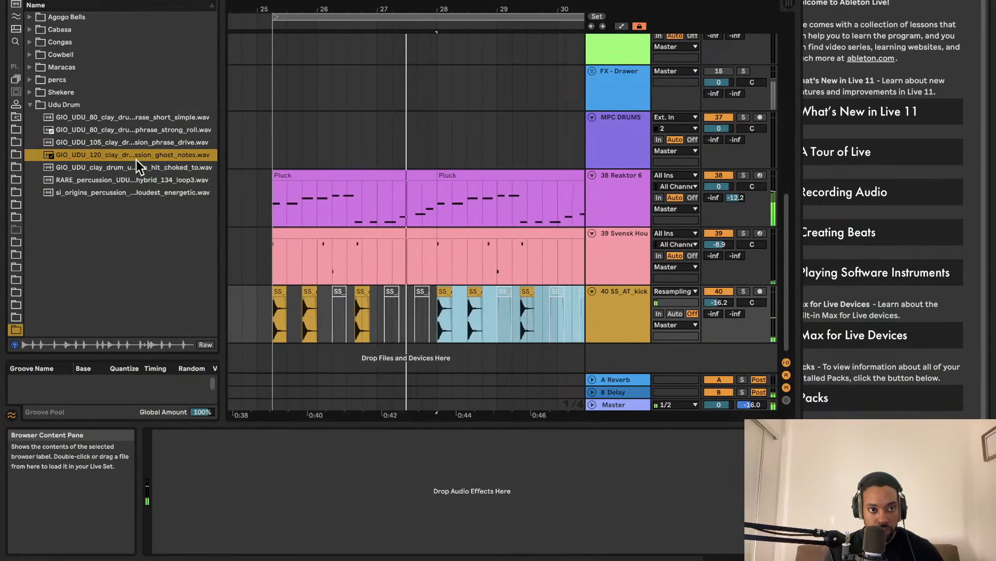
drag(135, 158, 247, 360)
mouse_move(725, 334)
mouse_down()
mouse_move(724, 358)
mouse_move(720, 344)
mouse_up()
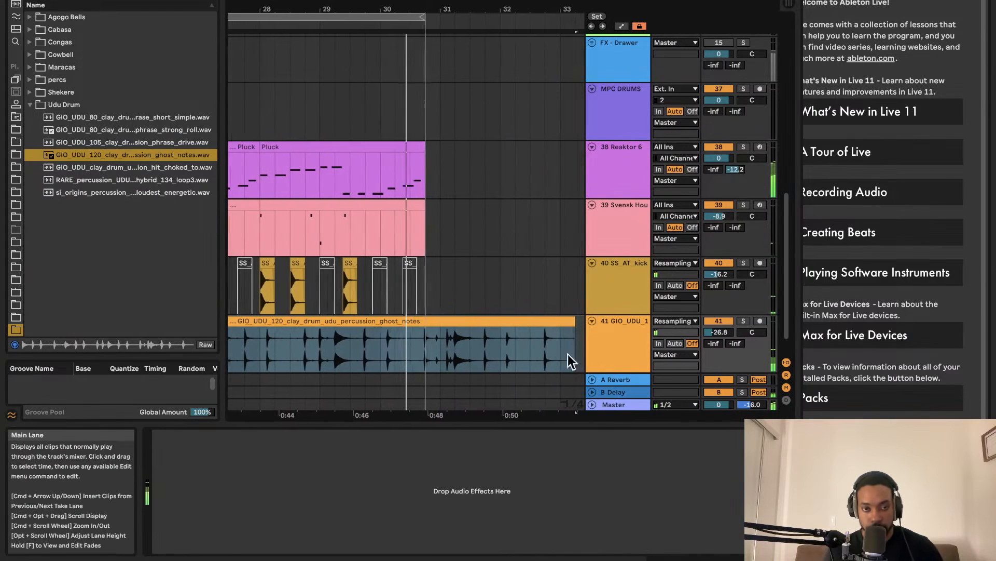
click(743, 320)
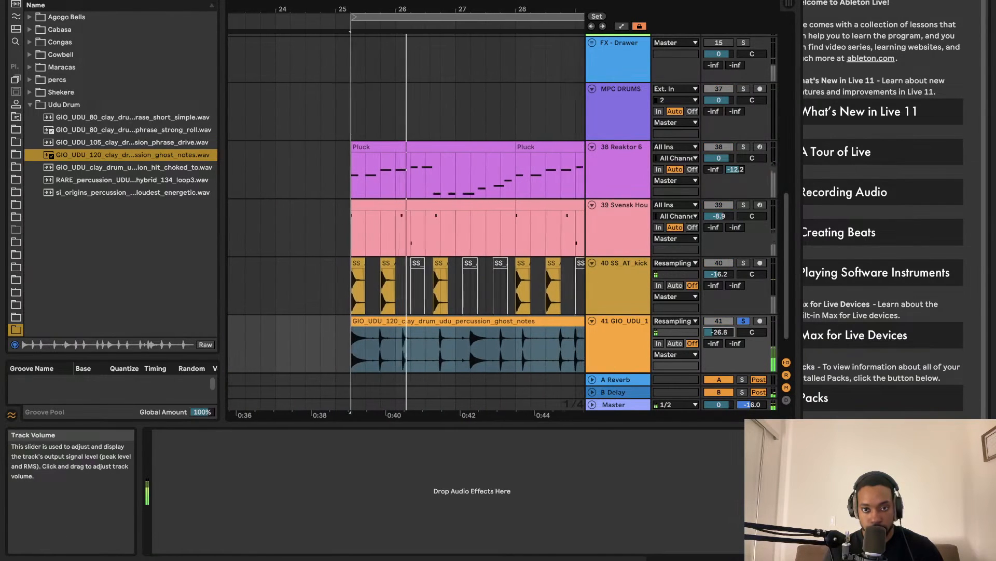
drag(719, 332, 720, 322)
click(744, 322)
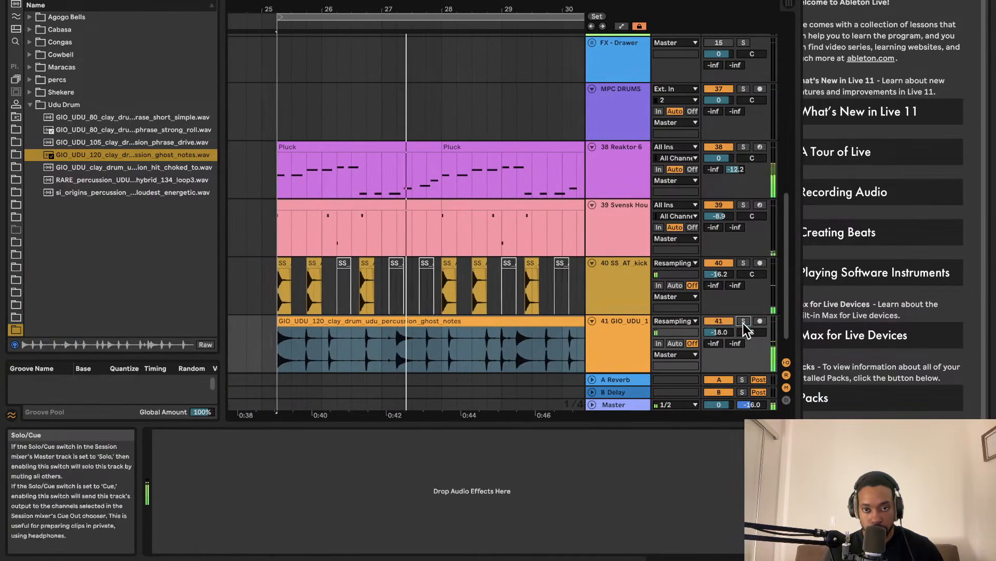
Step: Replace the ghost_notes clip with the RARE_percussion_UDU hybrid_134_loop3 sample at the loop start and raise the track volume to -11.7 dB
drag(88, 180, 306, 335)
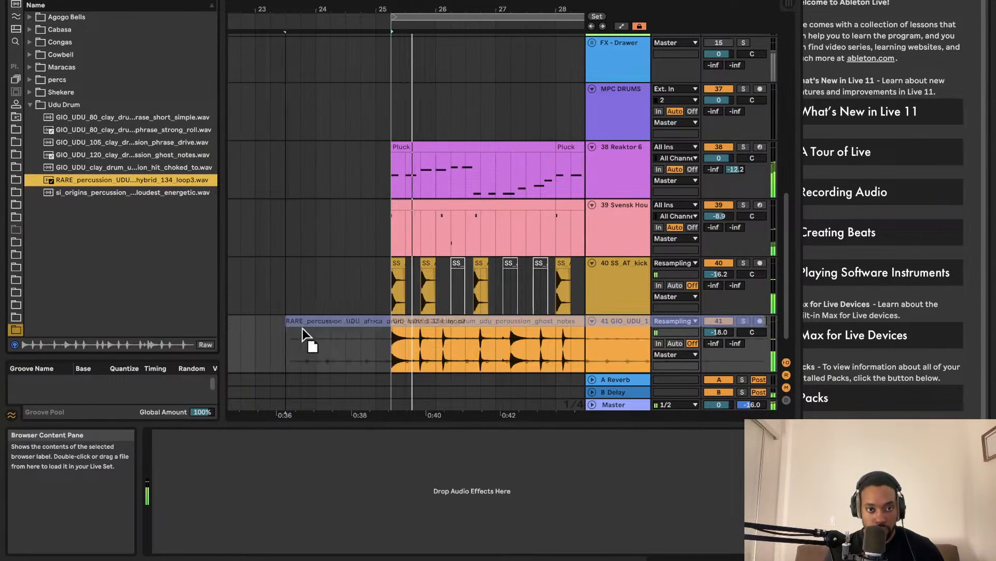
drag(393, 333, 396, 334)
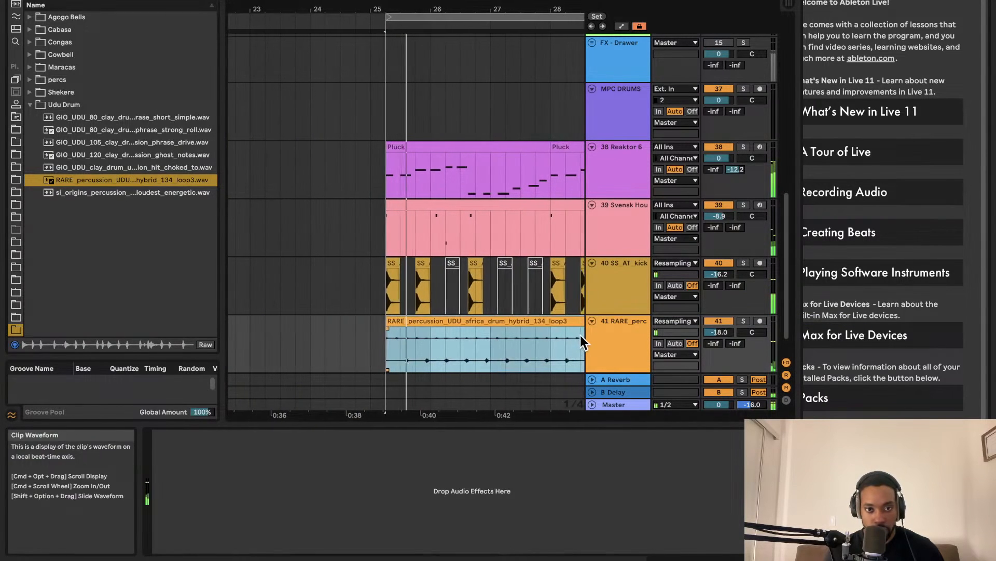
drag(719, 332, 719, 322)
Step: Set the warp mode of the RARE_percussion_UDU clip to Re-Pitch and play the loop
click(337, 325)
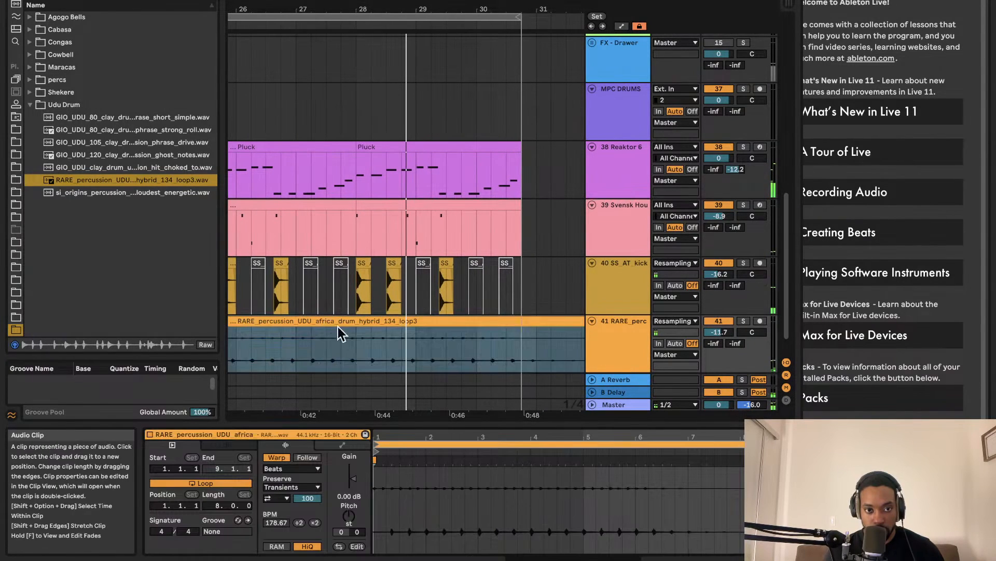
key(space)
click(413, 484)
key(super+a)
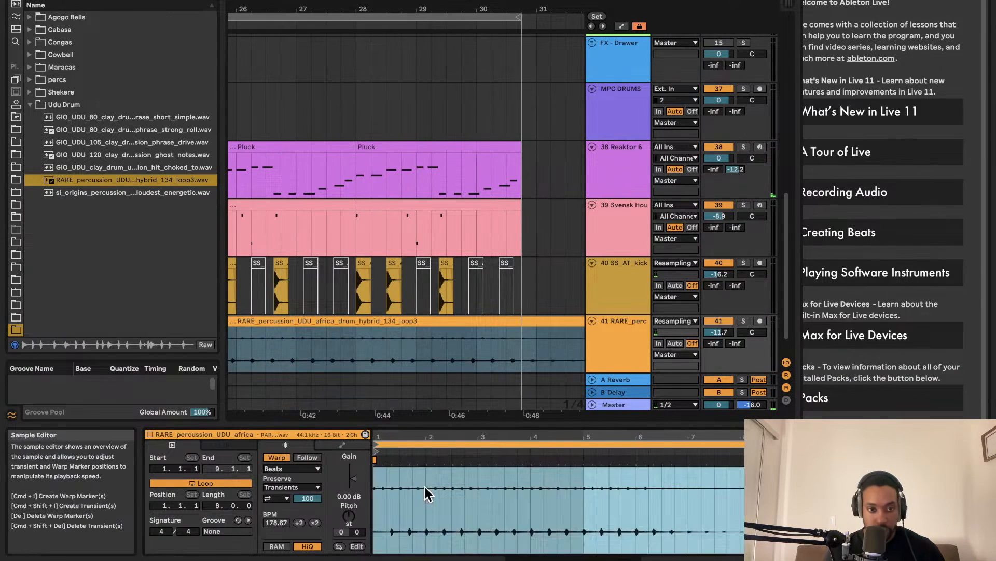
click(293, 468)
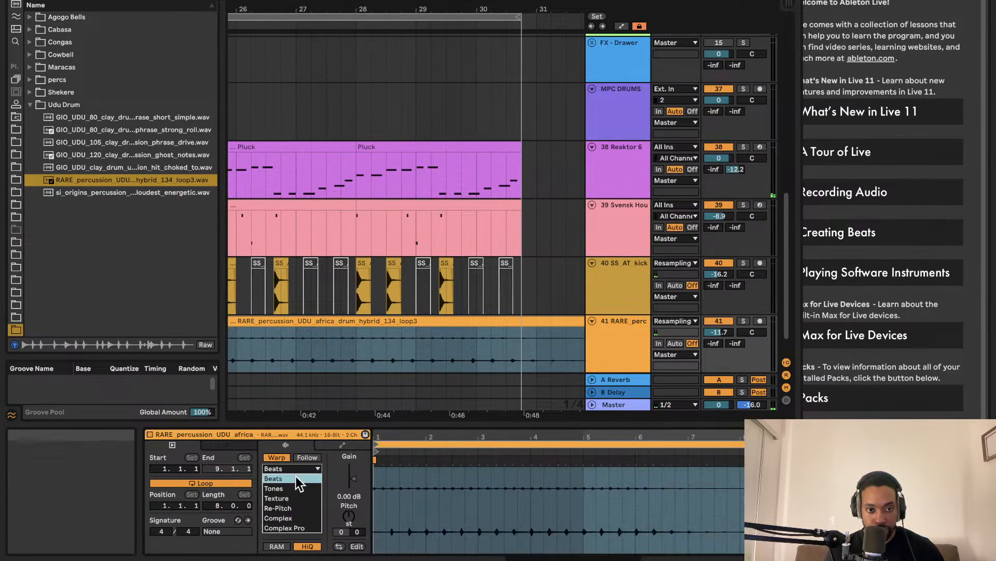
click(287, 509)
key(space)
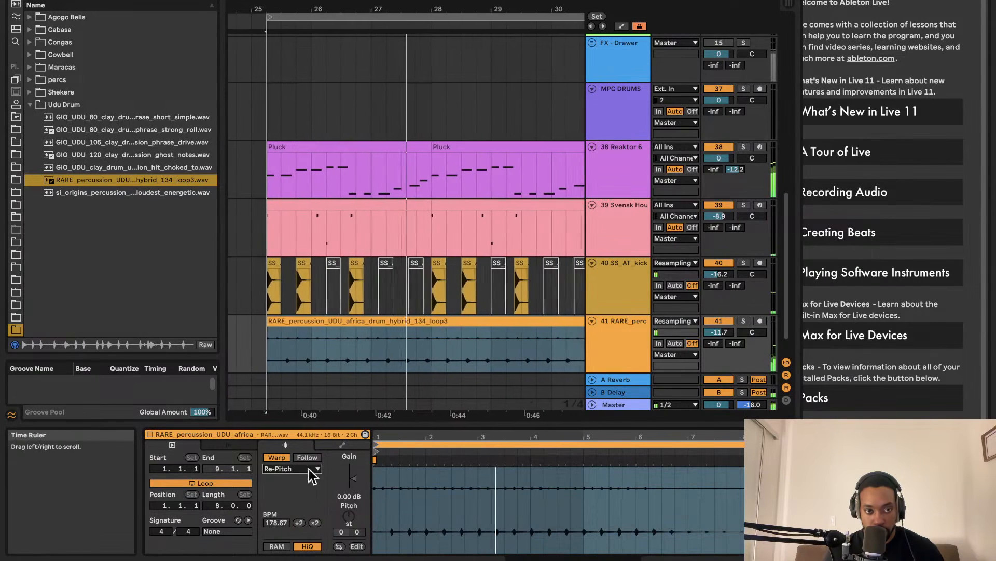
Step: Try the si_origins loudest_energetic percussion sample on the udu track, and undo back to the udu clip's Beats warp mode
drag(130, 192, 269, 338)
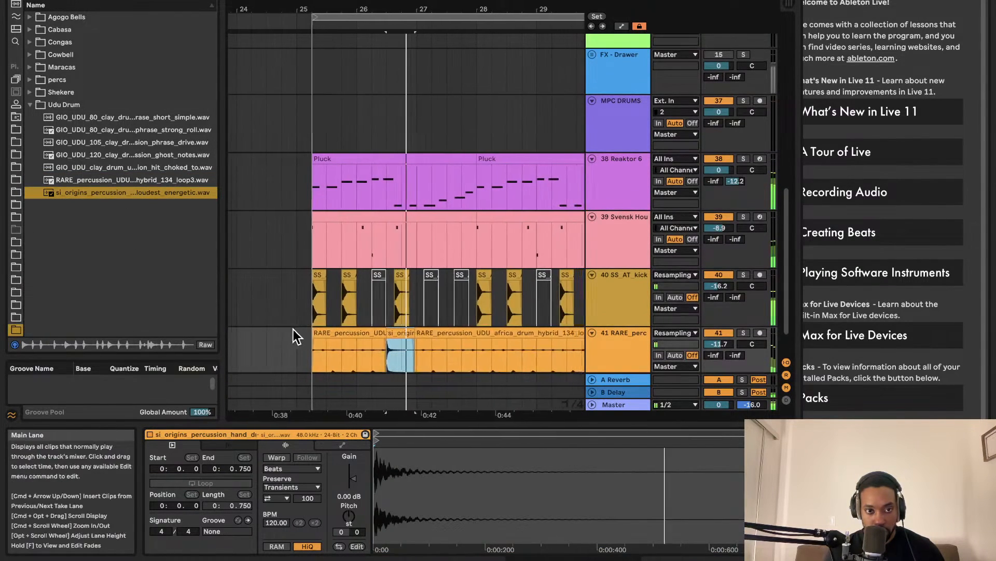
key(super+z)
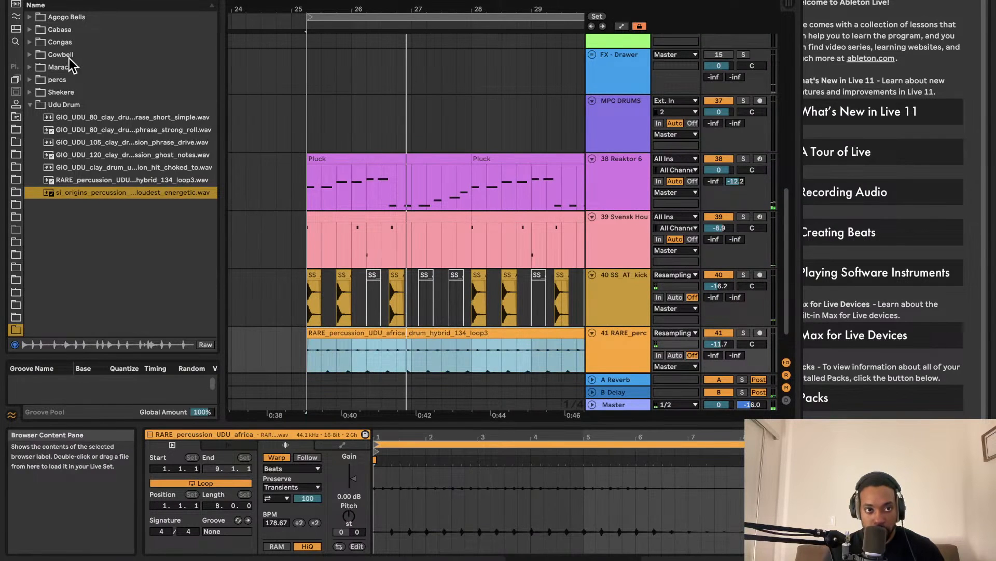
Step: Look through the Agogo Bells, Shekere and organ loops folders for percussion, auditioning the OS_NB_134 sun_godz and OS_NB_140 hella_bands loops
click(35, 19)
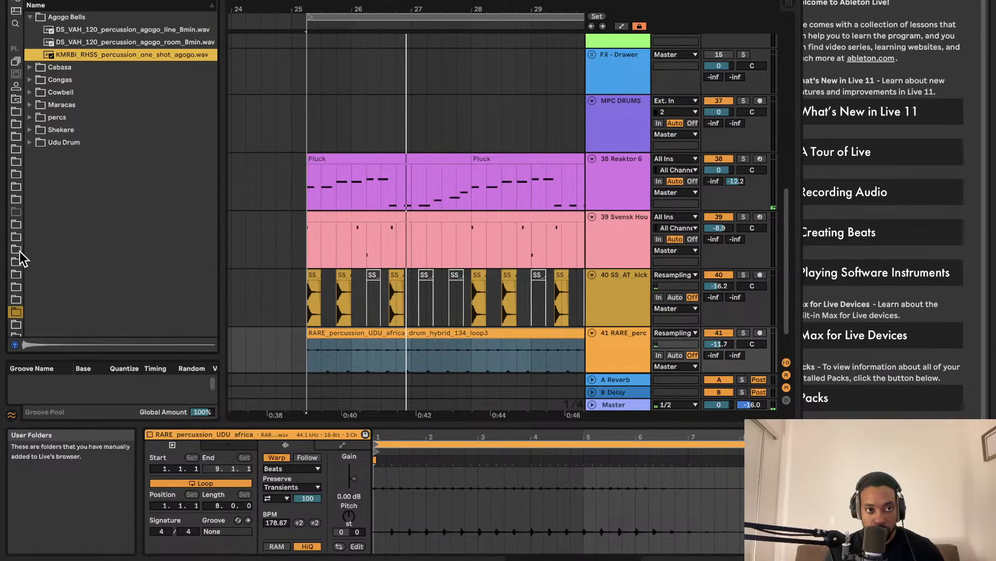
click(45, 133)
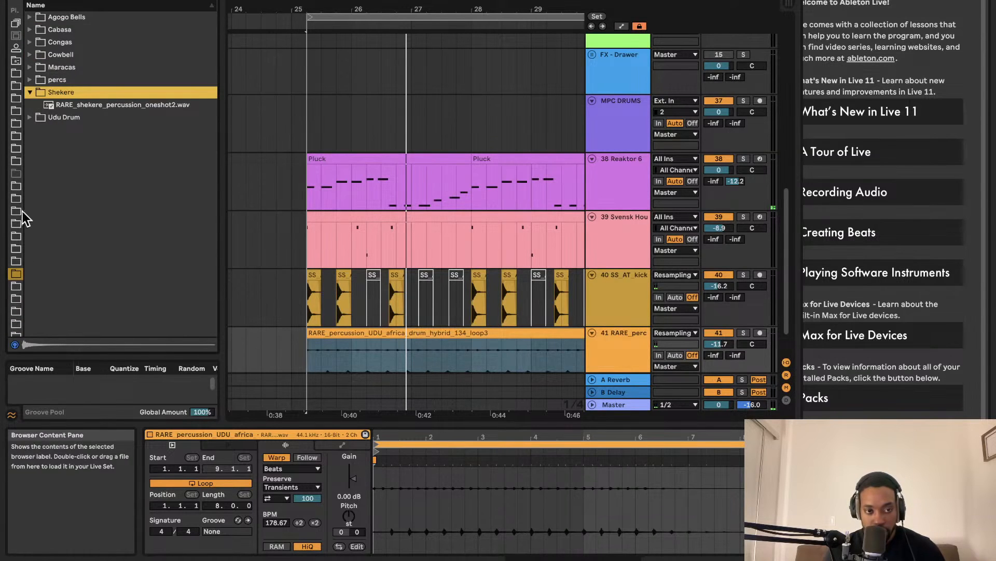
click(16, 266)
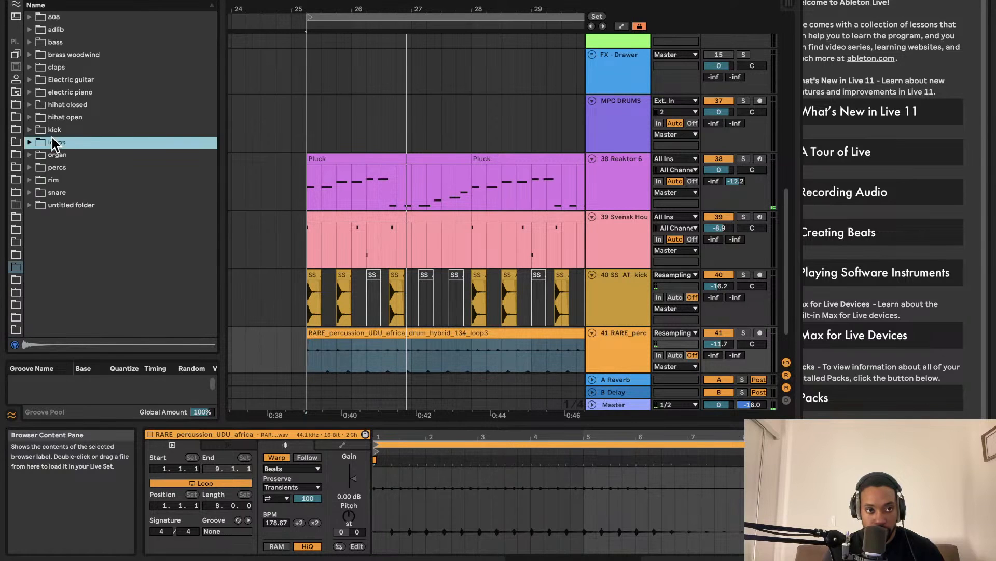
click(30, 153)
click(39, 154)
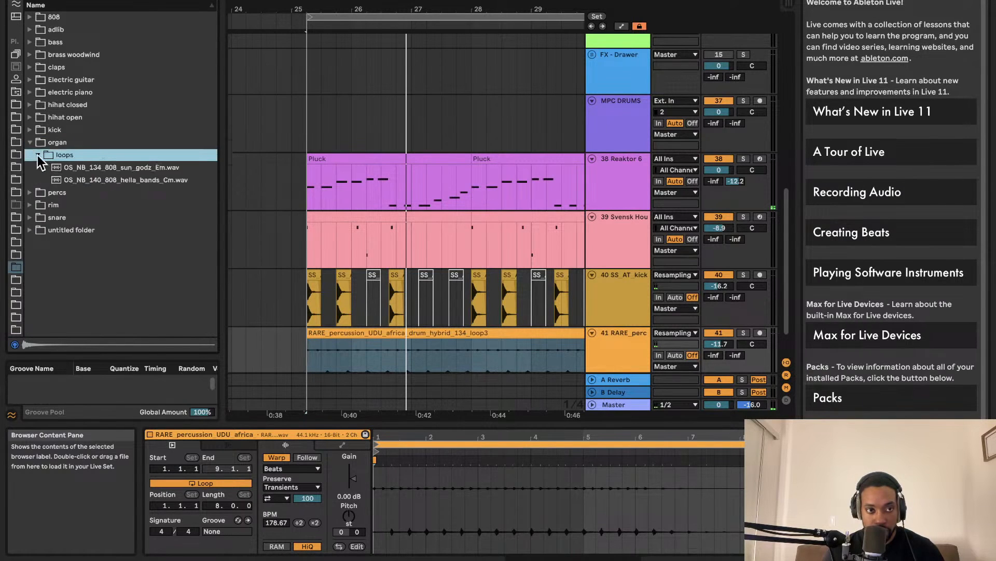
click(77, 167)
click(95, 179)
click(41, 218)
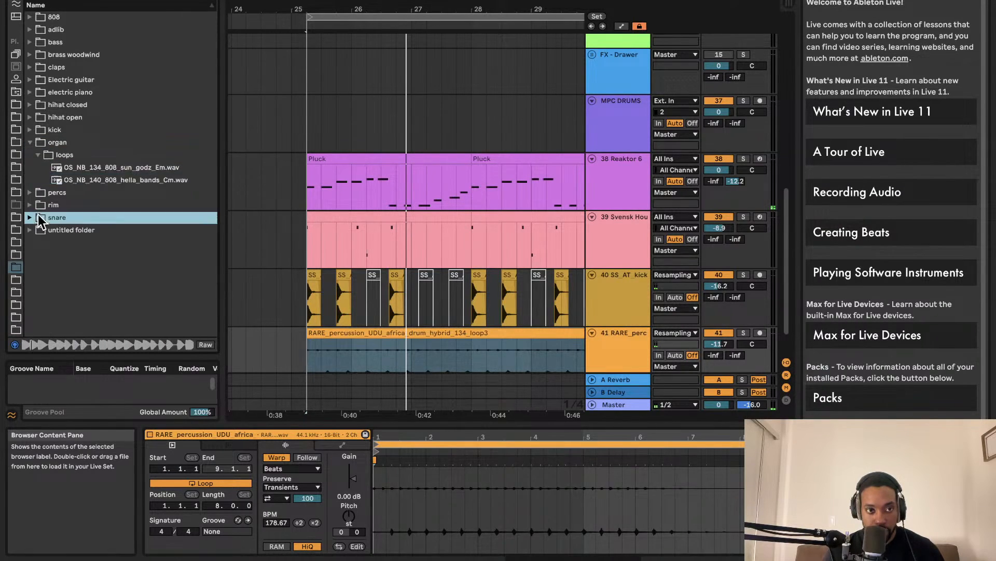
click(34, 231)
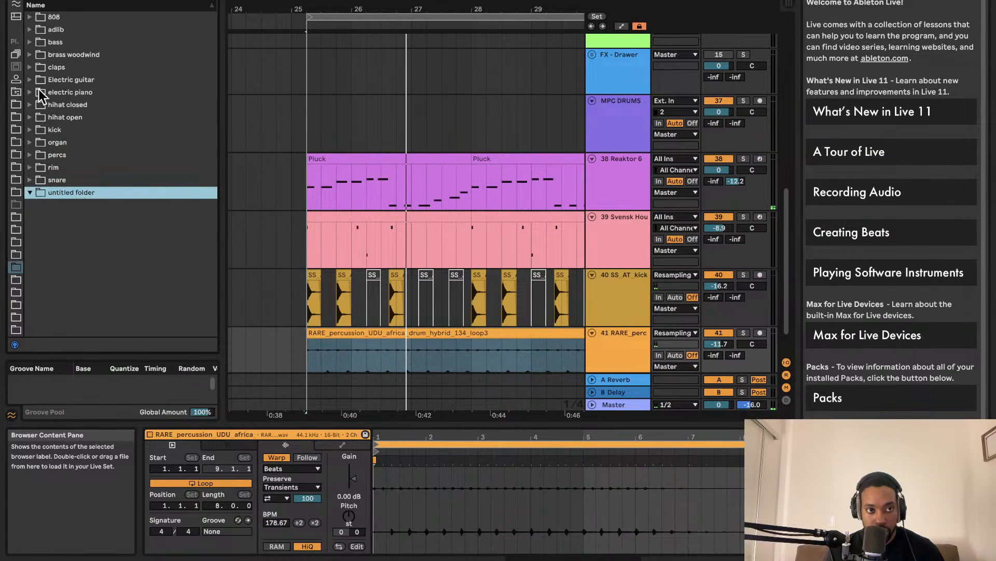
Step: Place the RARE_AMP4_114_perc_rebolo_musical loop over the udu clip at the loop start and delete the leftover udu section after it
click(16, 254)
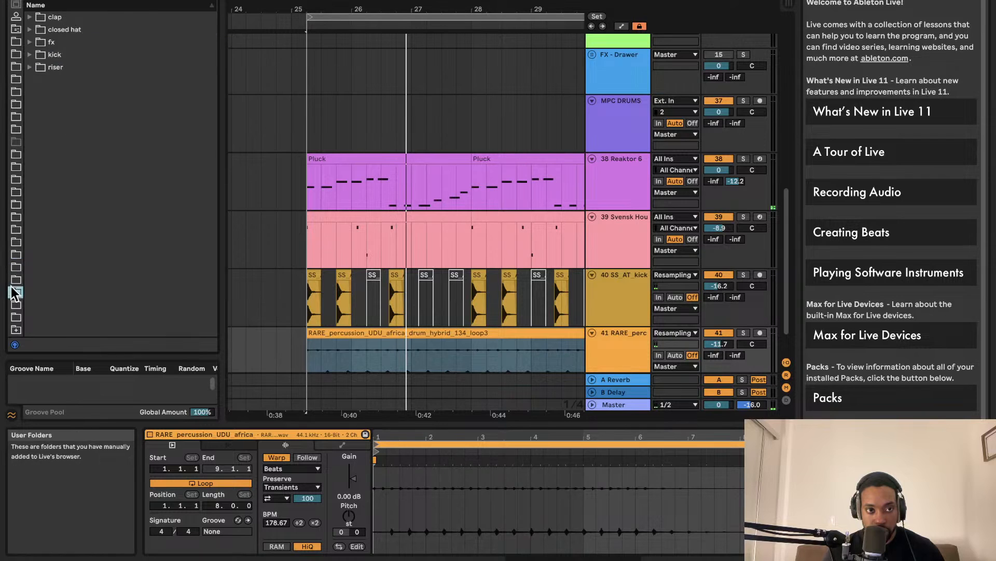
click(17, 231)
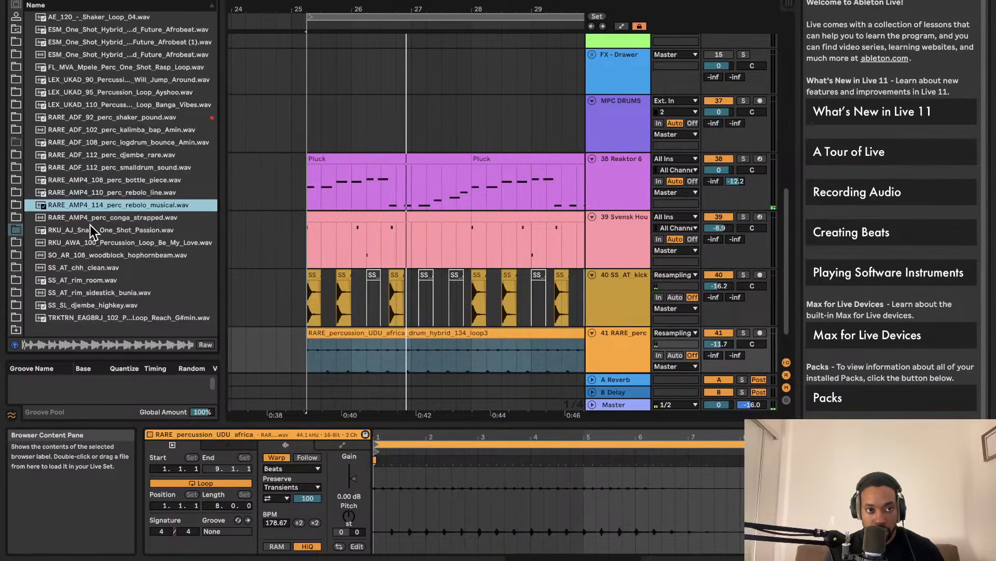
scroll(291, 194, down, 2)
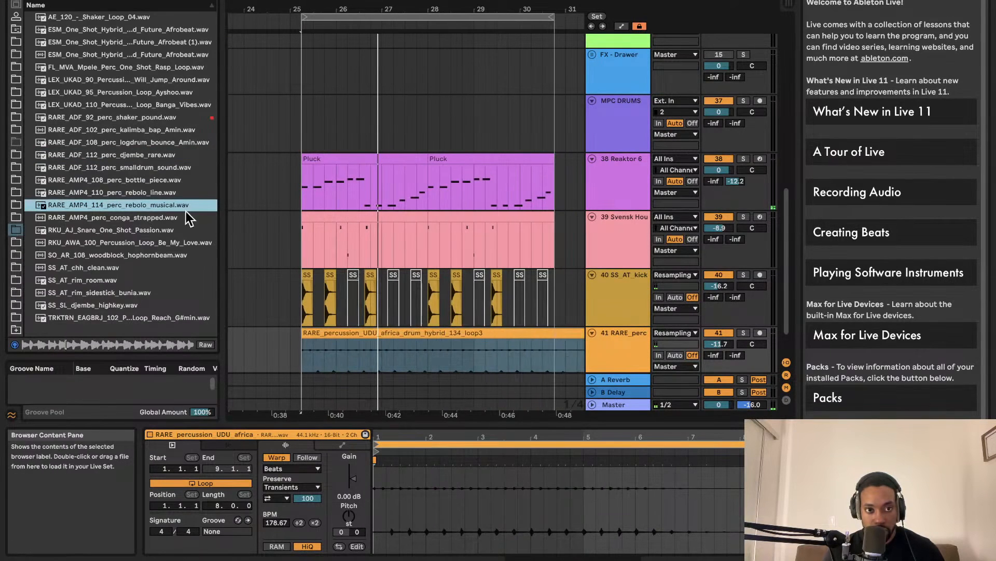
drag(152, 206, 304, 354)
click(526, 333)
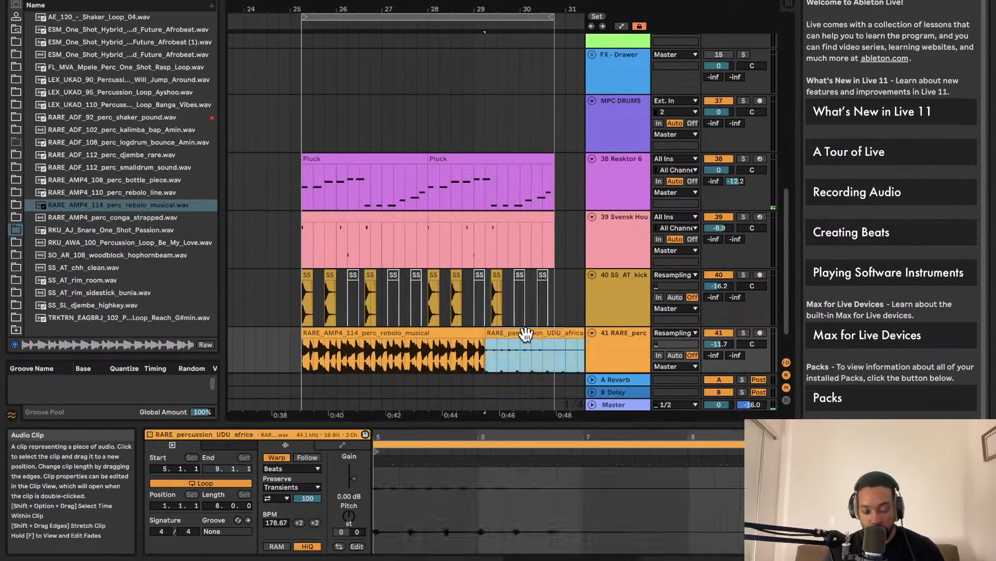
key(Delete)
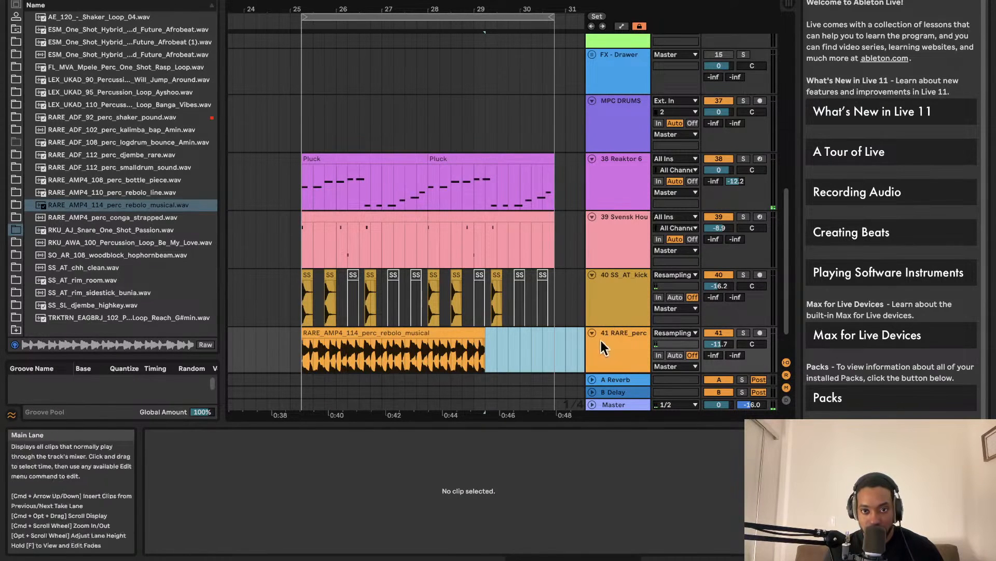
Step: Set the rebolo loop's track volume to -15.0 dB and play the arrangement from the loop start
drag(722, 344, 722, 352)
key(space)
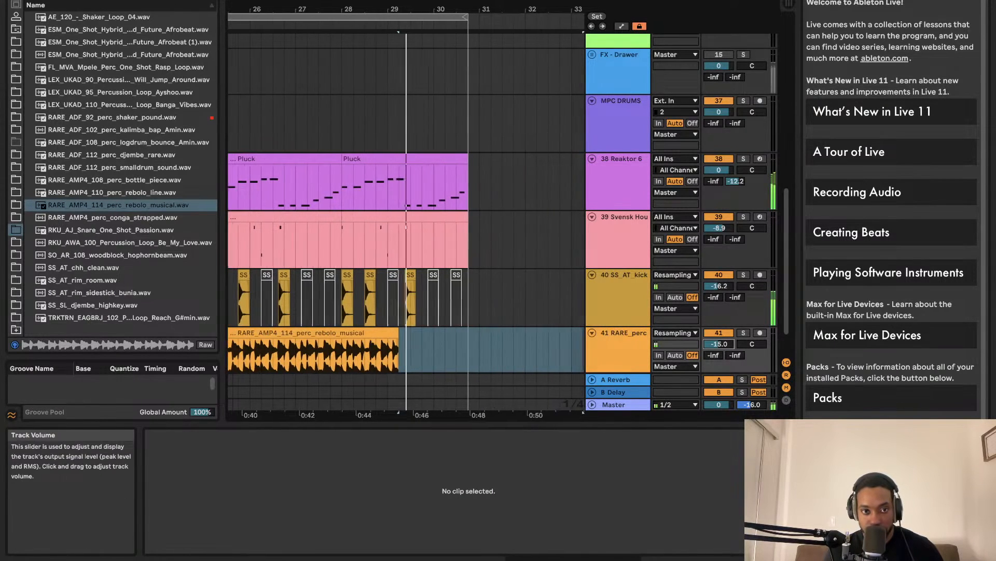
key(space)
key(space)
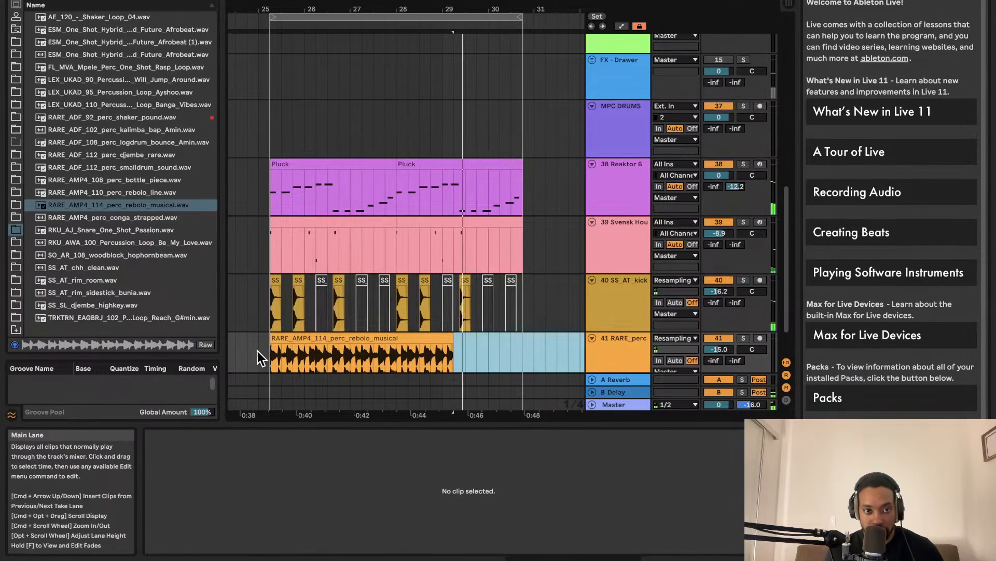
click(265, 354)
scroll(425, 253, down, 3)
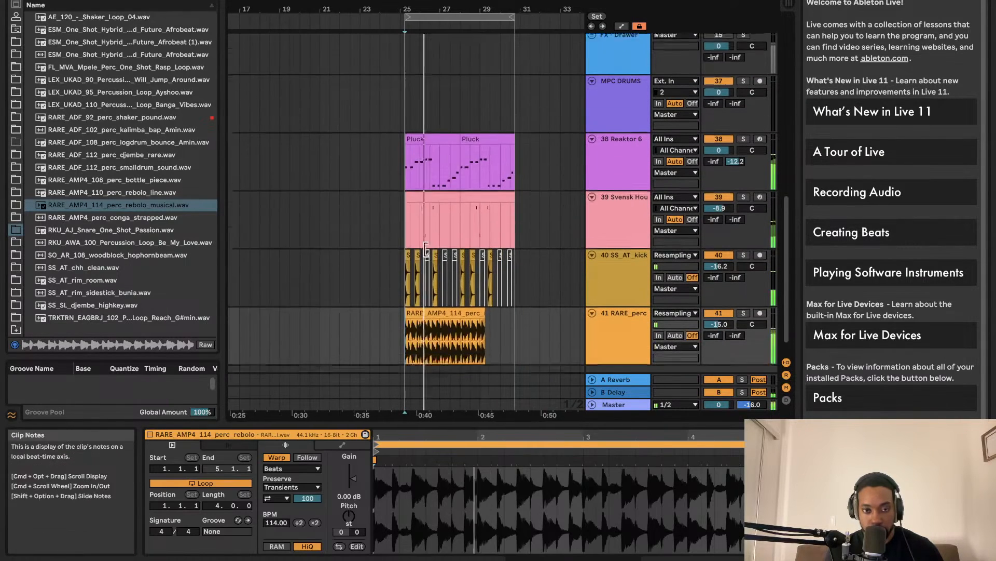
Step: Try the SO_AR_108_woodblock_hophornbeam loop in place of the rebolo loop at the loop start, with the track volume at -12.6 dB
scroll(430, 247, up, 2)
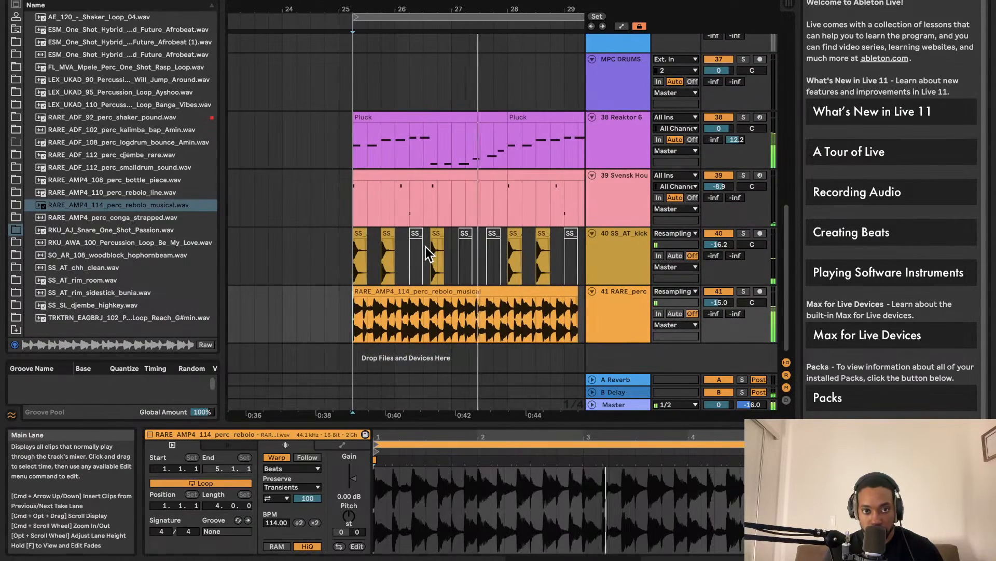
drag(719, 302, 719, 296)
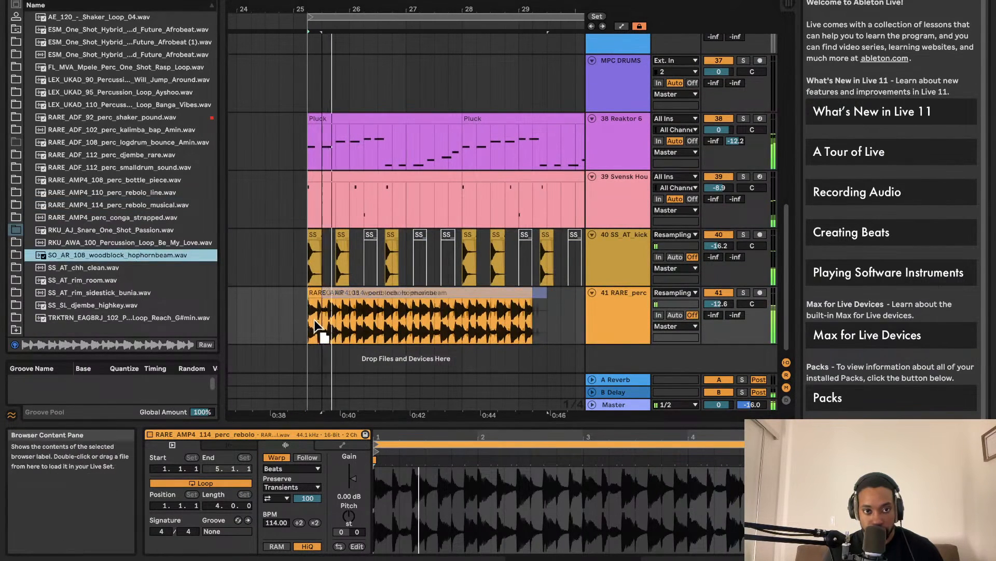
drag(318, 326, 319, 327)
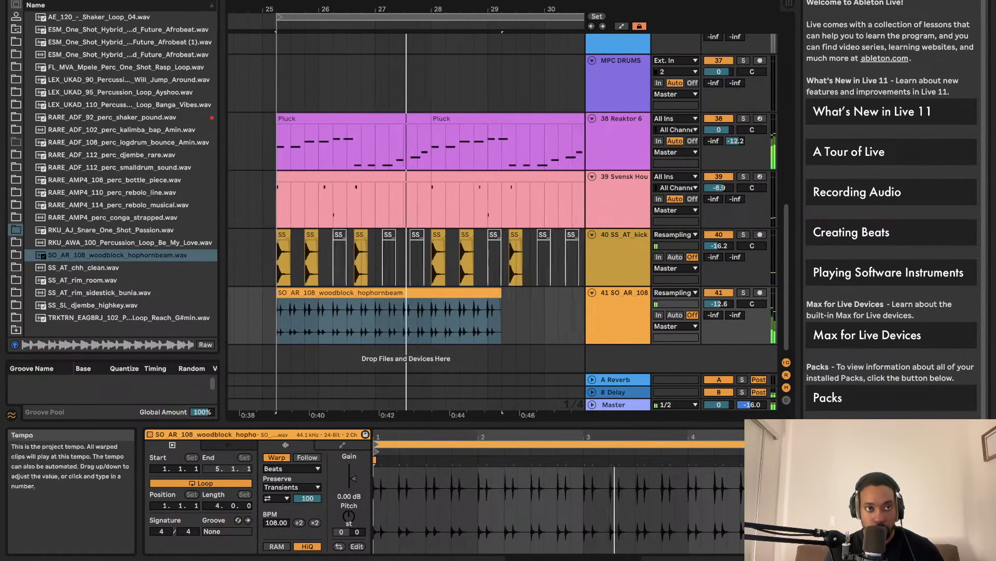
Step: Switch the woodblock clip's warp mode to Texture, and try the RARE_AMP4_110_perc_rebolo_line loop in its place
click(428, 292)
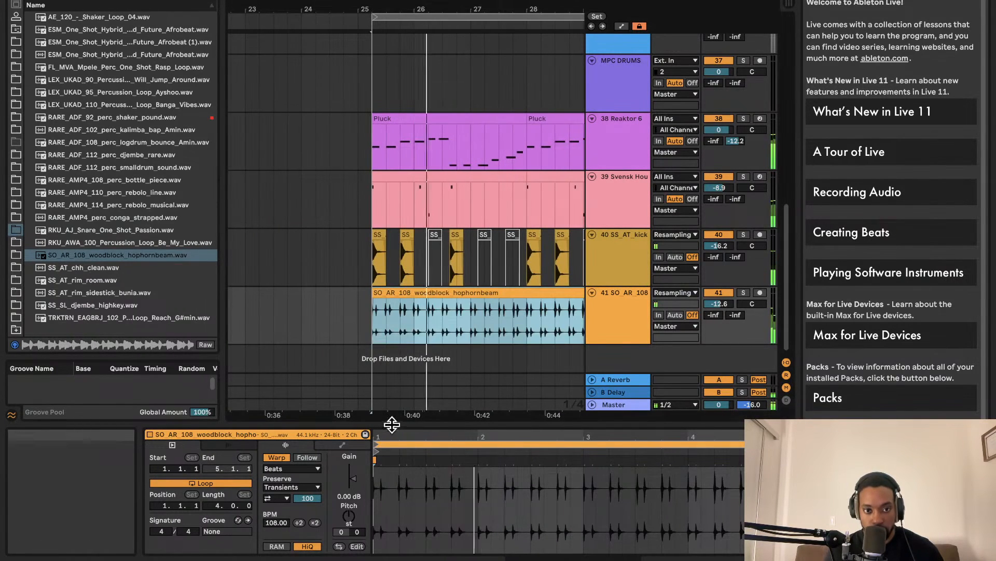
click(317, 469)
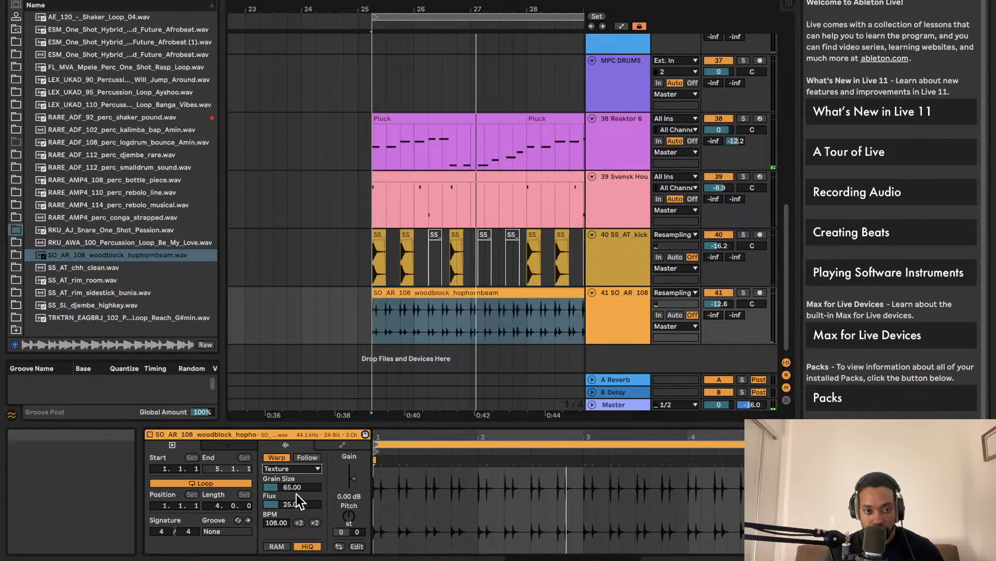
click(375, 290)
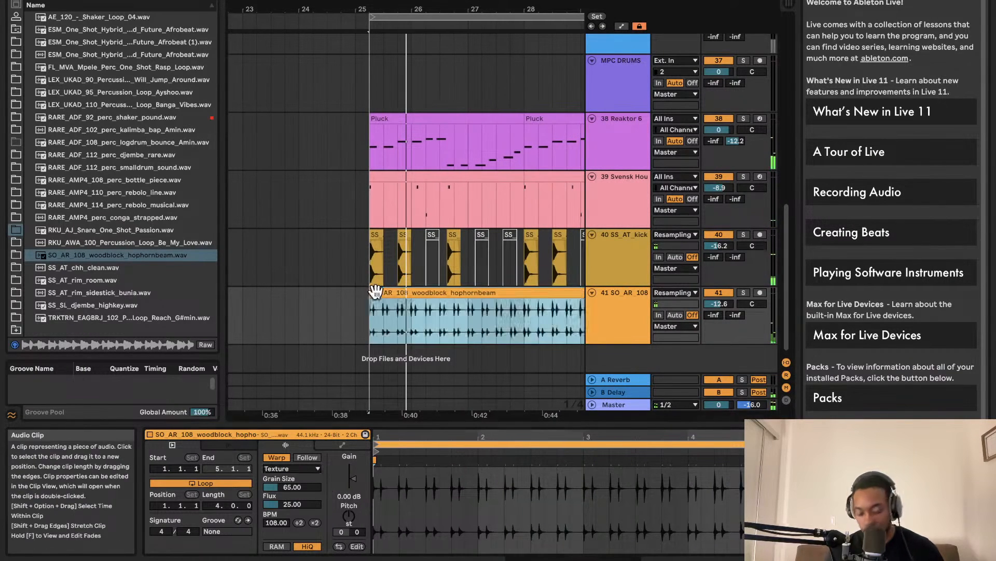
drag(112, 192, 375, 326)
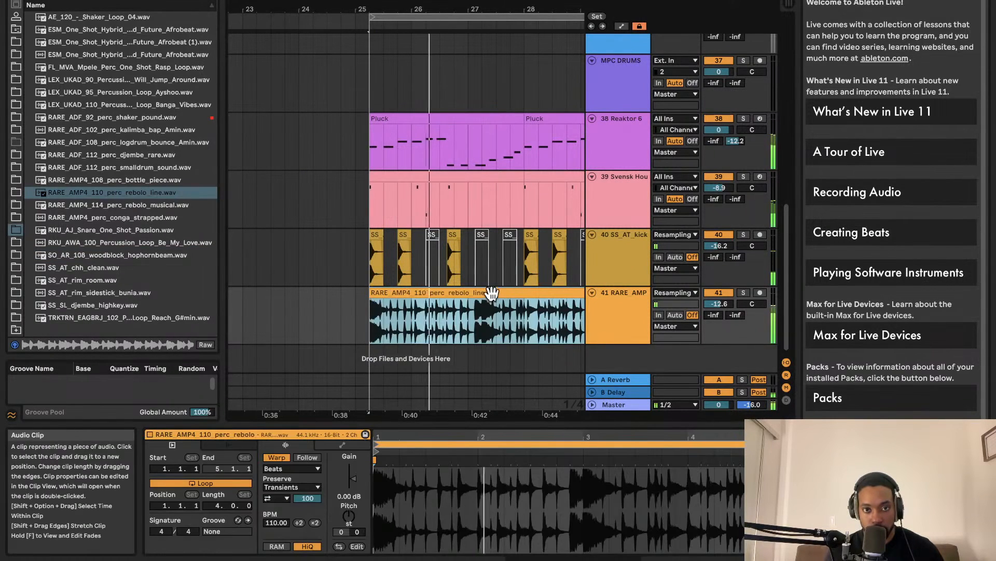
key(super+z)
Step: Replace the percussion loop with SS_AT_rim_sidestick_bunia.wav, placed in bar 26, and set the track volume to -18.7 dB
drag(106, 292, 373, 332)
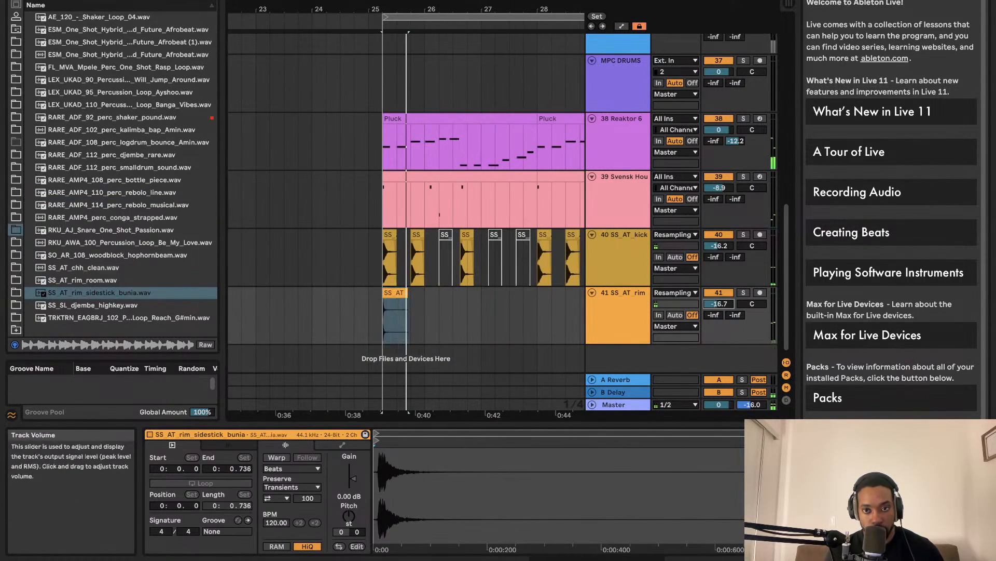
drag(405, 293, 491, 307)
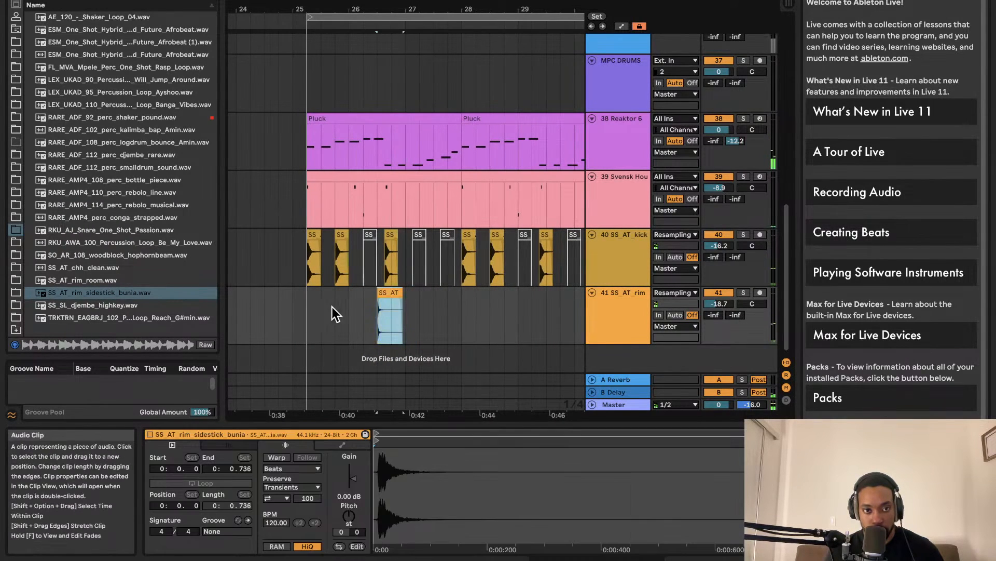
click(322, 311)
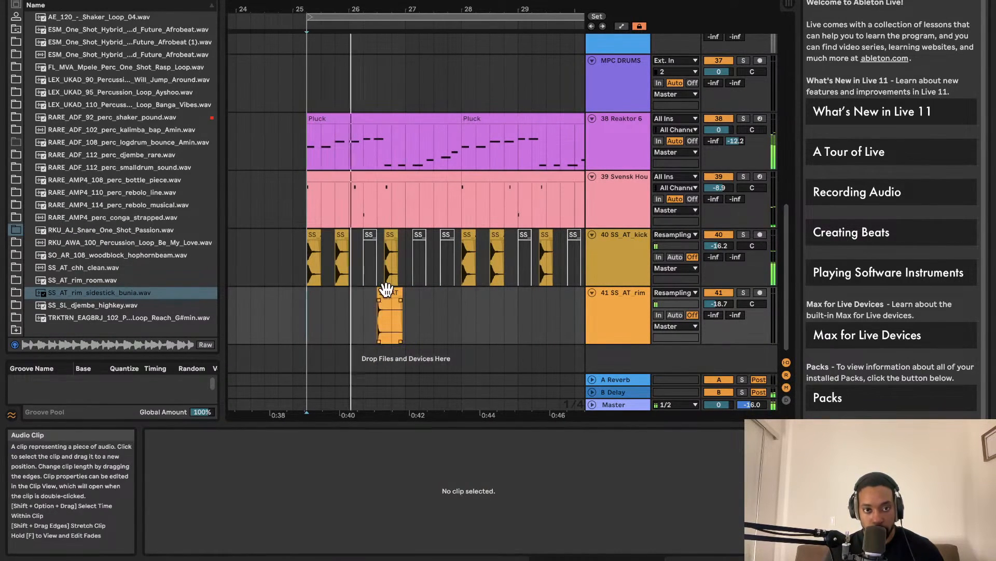
Step: Try the sidestick hit aligned with the third active kick and set the playback position back near the loop start
drag(389, 292, 396, 291)
scroll(393, 291, up, 5)
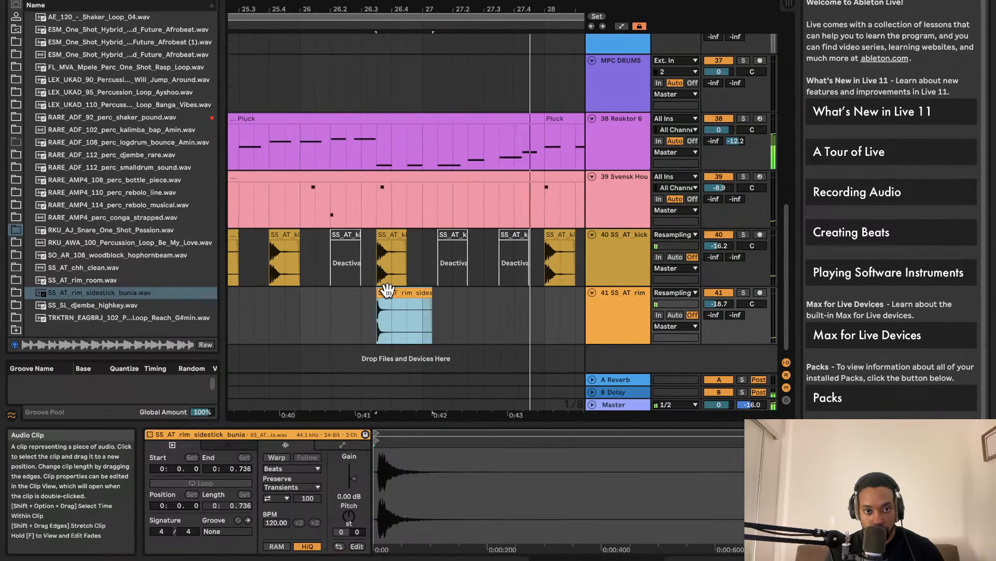
scroll(388, 291, up, 2)
scroll(388, 291, right, 2)
scroll(388, 291, down, 5)
click(312, 338)
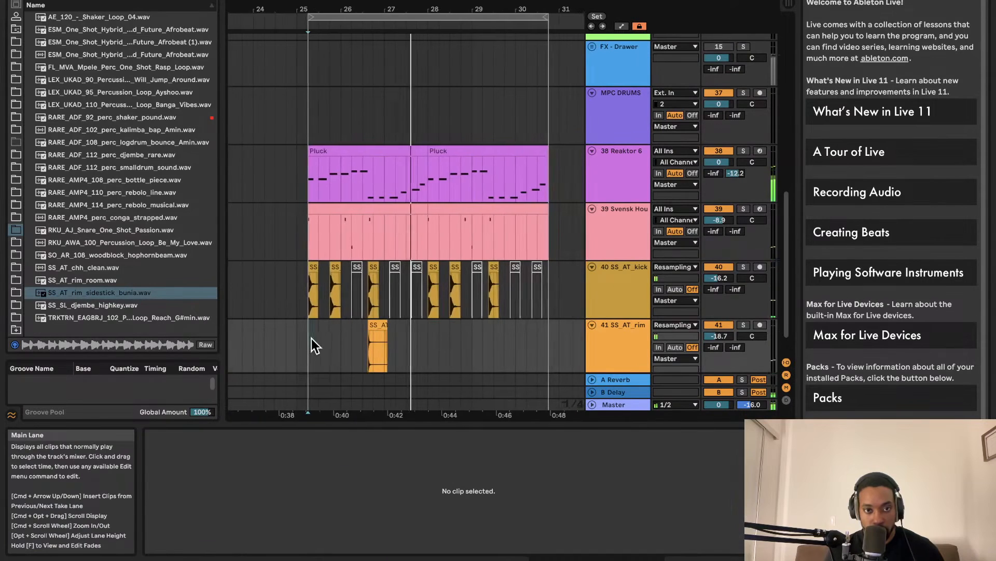
Step: Move the sidestick hit to the start of bar 27 and listen to it against the kick pattern
scroll(390, 334, left, 3)
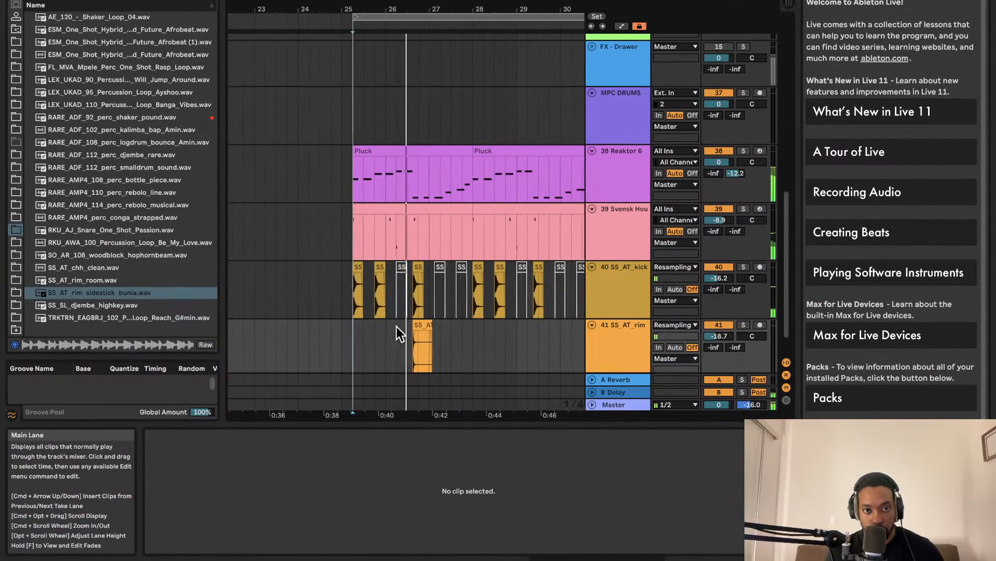
scroll(397, 327, right, 2)
drag(400, 327, 419, 325)
scroll(410, 325, up, 4)
scroll(336, 341, down, 5)
click(304, 344)
scroll(304, 344, left, 5)
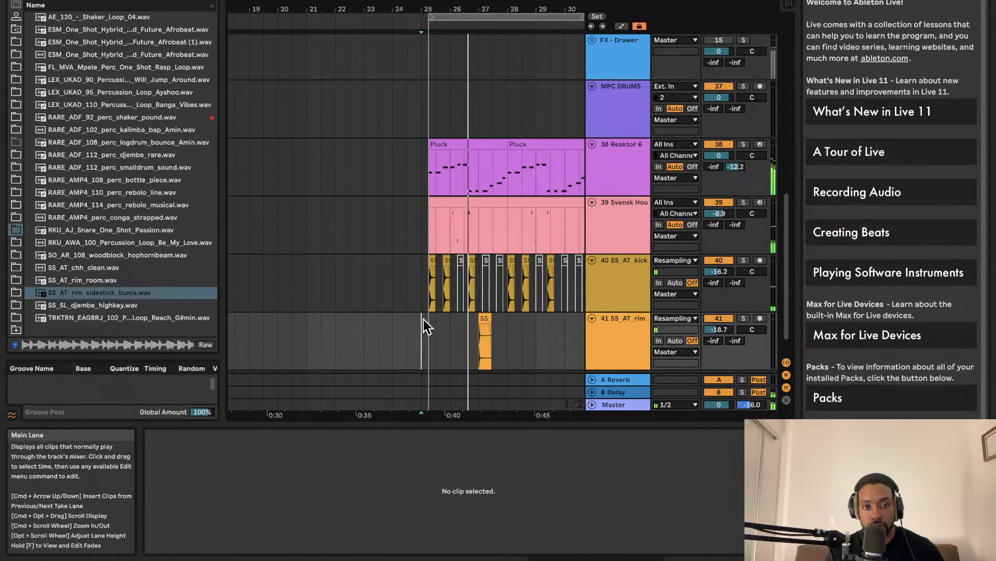
Step: Copy the sidestick hit to the start of bar 28 and move the copy one beat earlier
scroll(525, 297, up, 1)
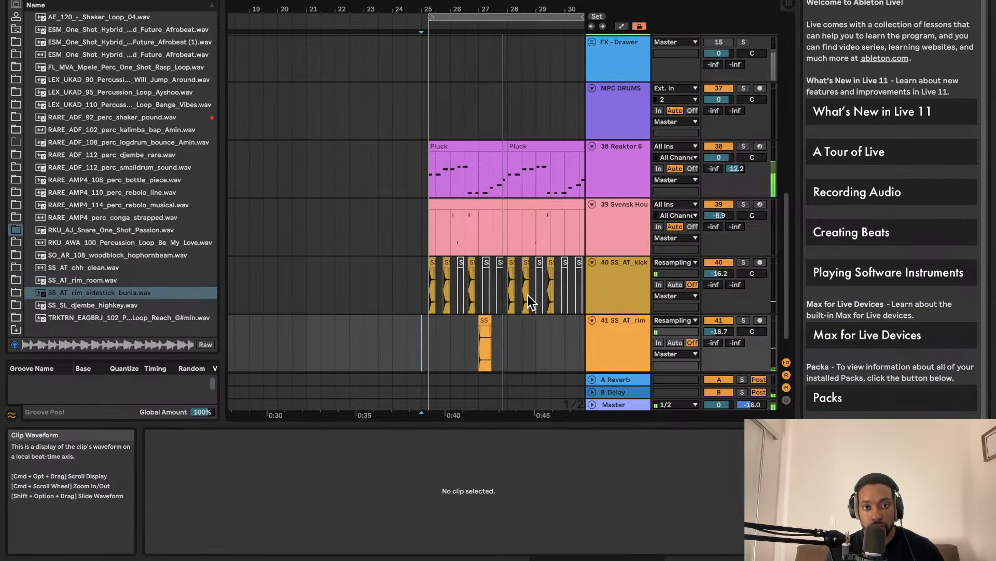
scroll(496, 323, up, 4)
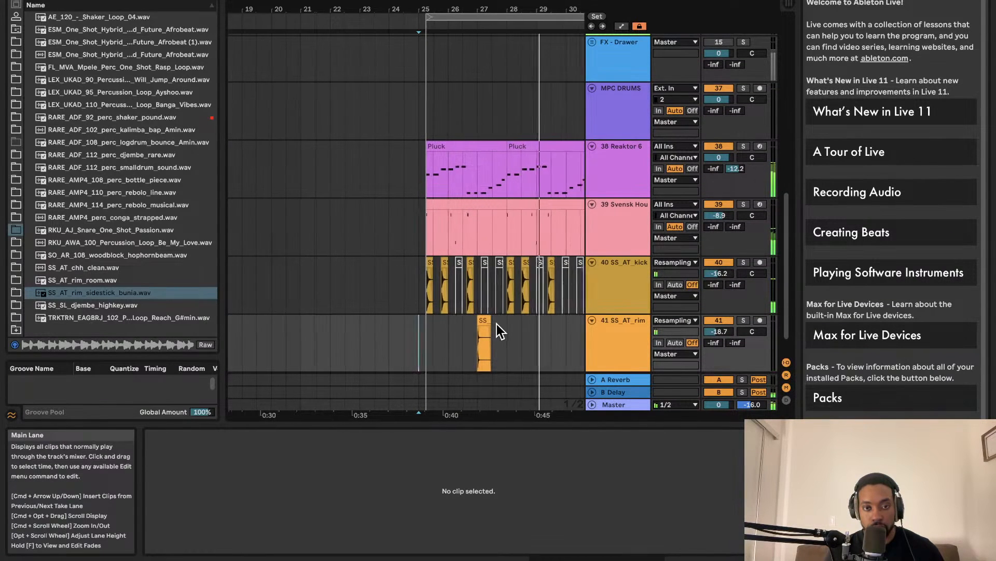
scroll(495, 323, right, 3)
scroll(495, 322, down, 2)
scroll(492, 321, down, 1)
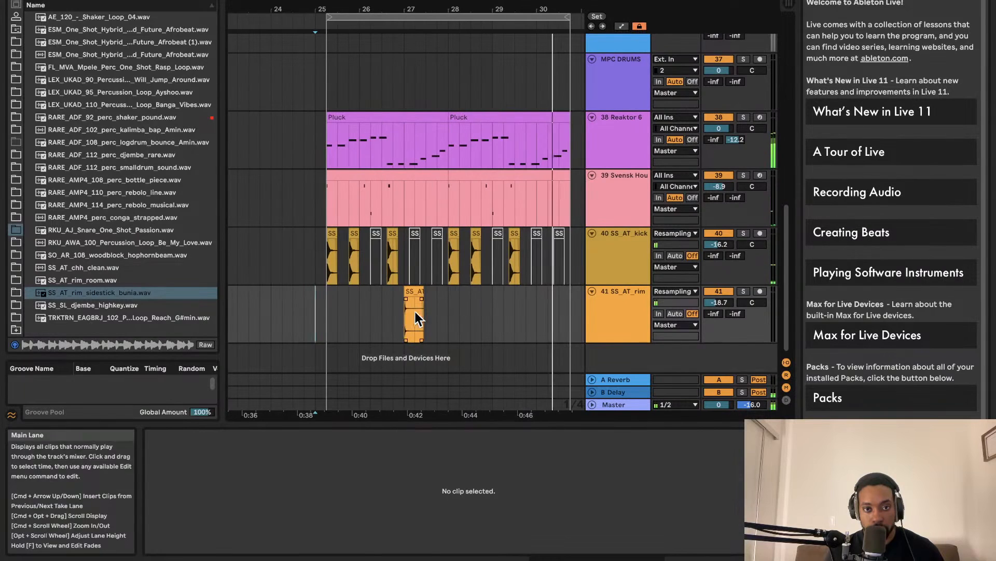
click(415, 294)
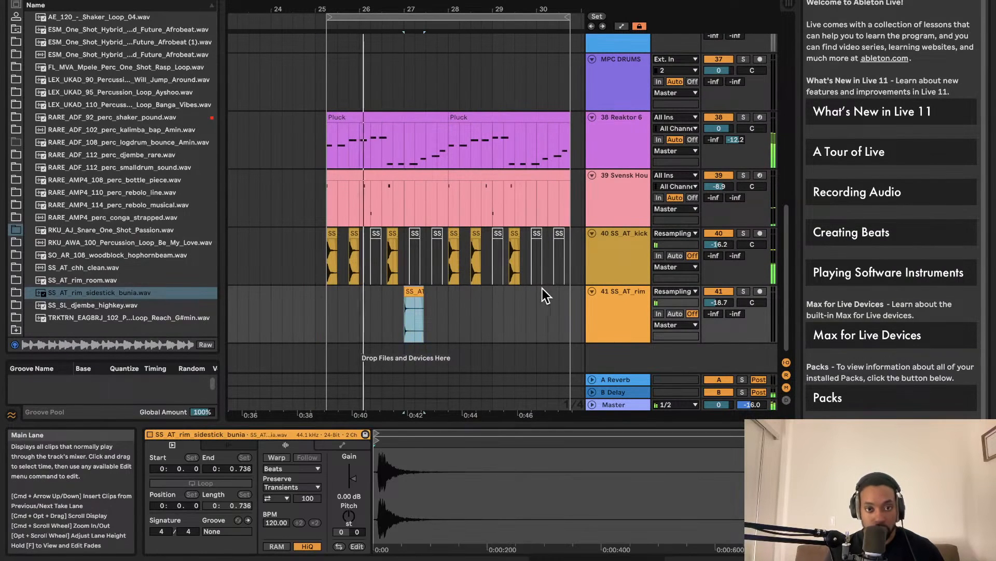
click(526, 302)
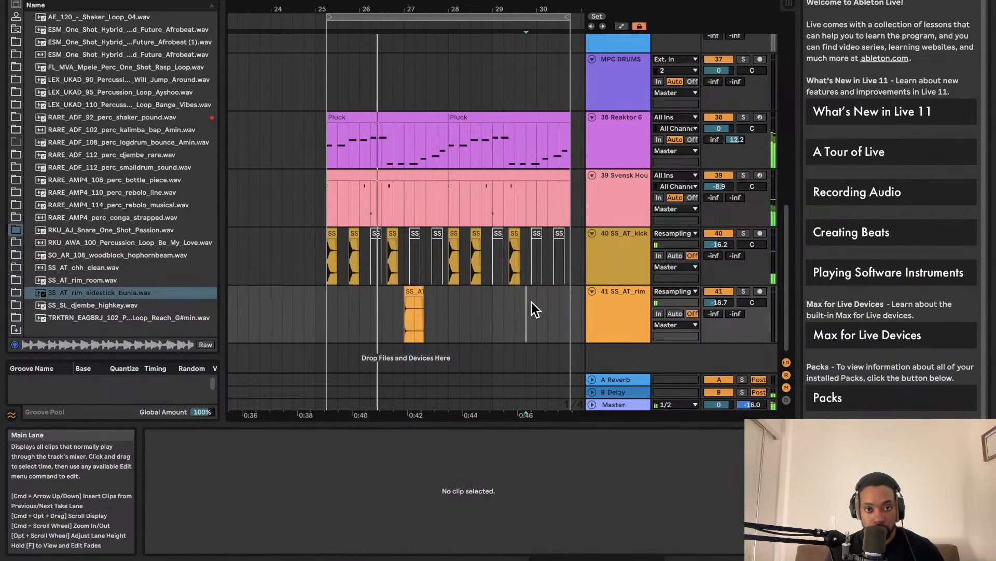
click(447, 310)
key(super+v)
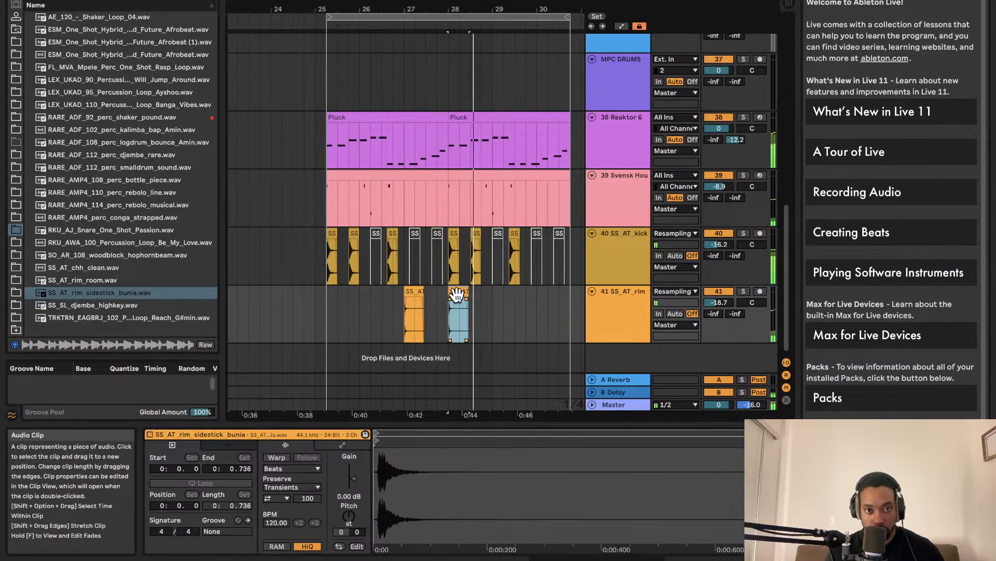
drag(455, 291, 445, 295)
key(space)
key(space)
click(366, 319)
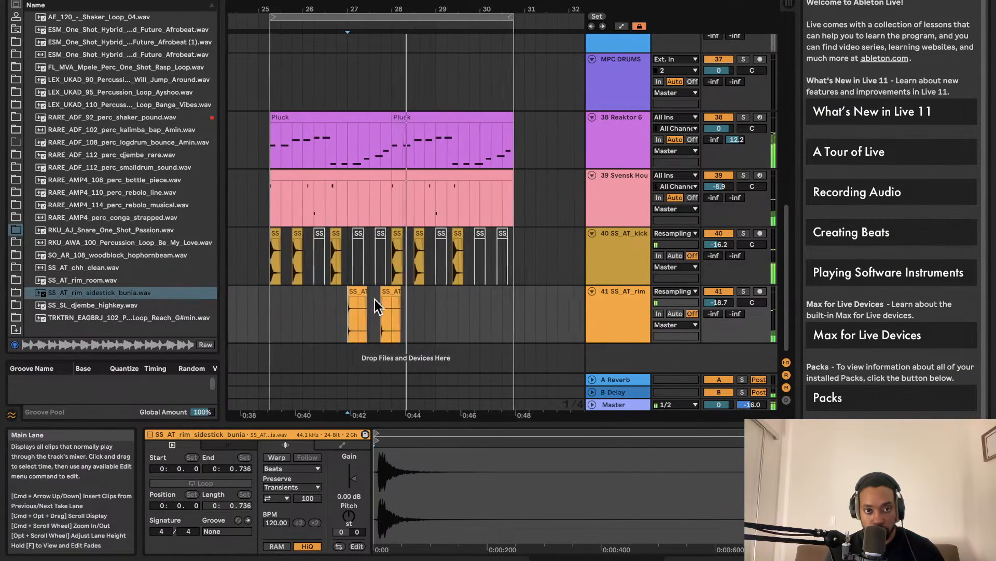
Step: Try the second sidestick hit one sixteenth after the third beat of bar 27
click(375, 300)
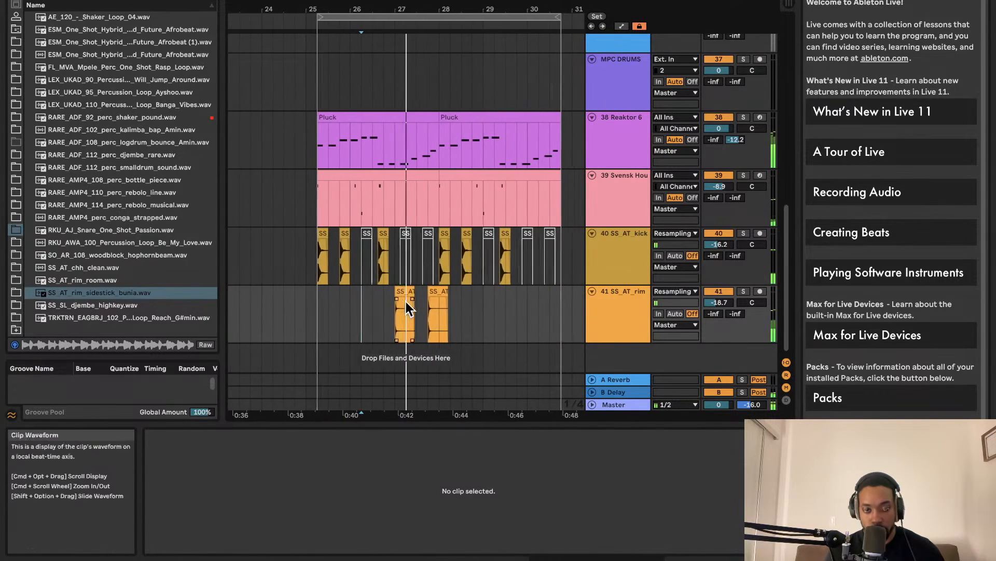
click(402, 291)
drag(402, 291, 397, 294)
scroll(398, 291, up, 5)
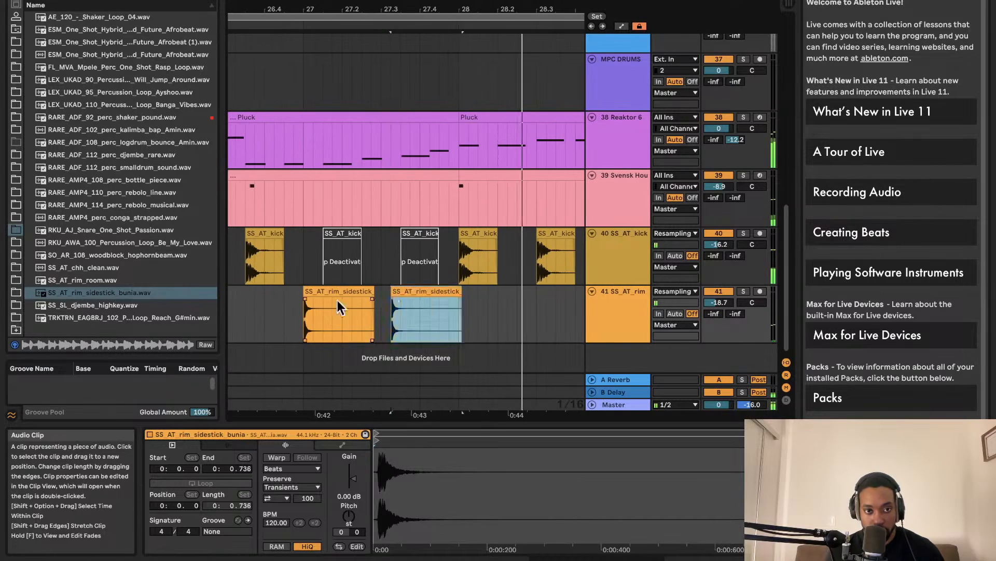
click(288, 309)
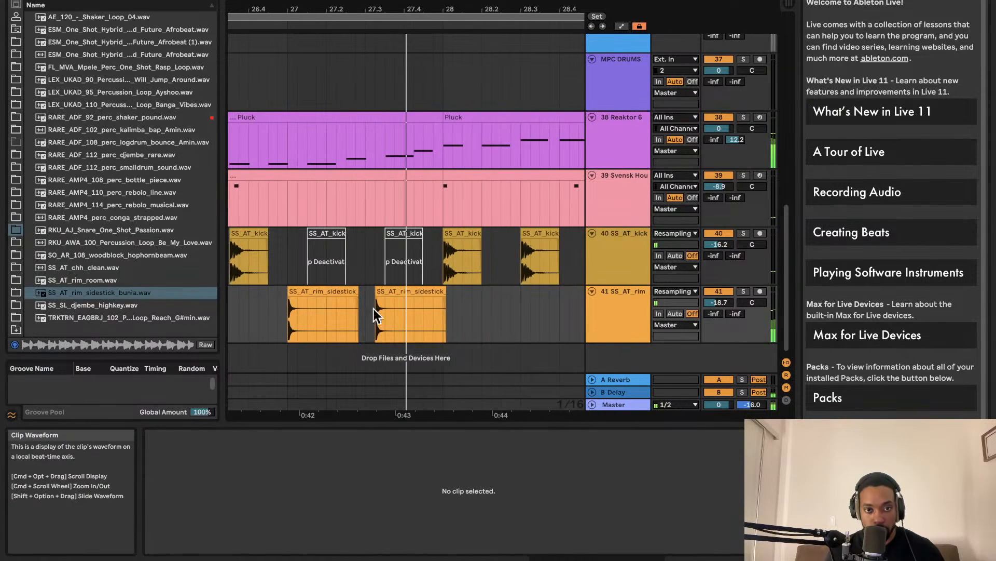
Step: Move the second sidestick hit later, to one sixteenth before the fourth beat of bar 27
drag(387, 301, 397, 294)
click(275, 306)
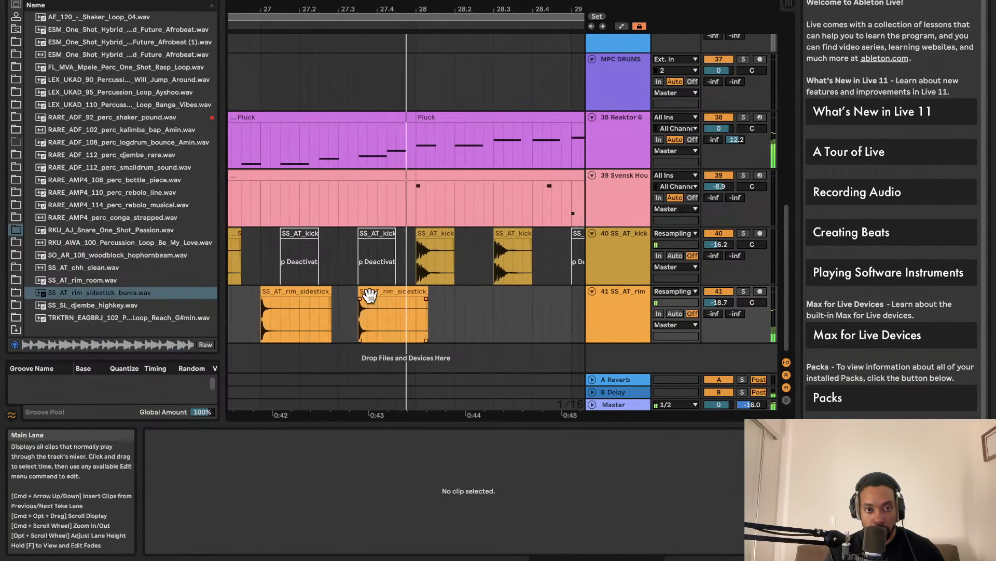
click(374, 306)
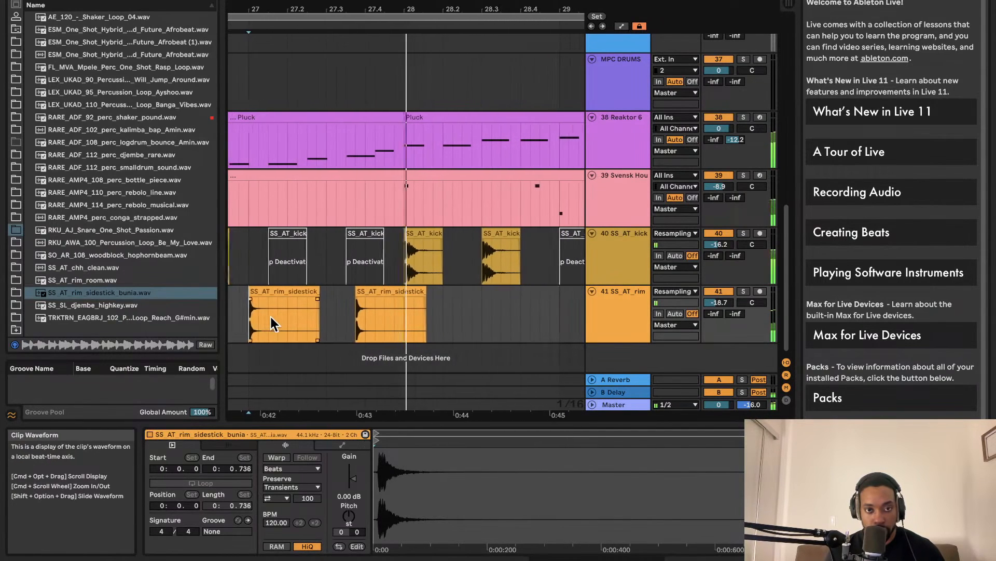
scroll(280, 310, down, 3)
scroll(281, 310, down, 2)
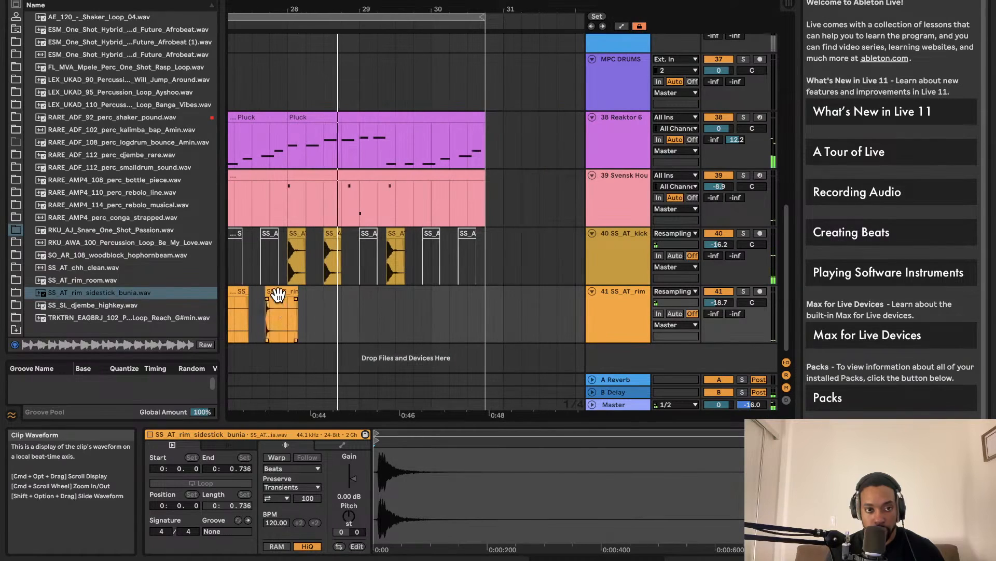
Step: Deactivate the second sidestick hit and listen to the loop with only the bar 27 hit
click(276, 293)
key(space)
scroll(281, 291, up, 2)
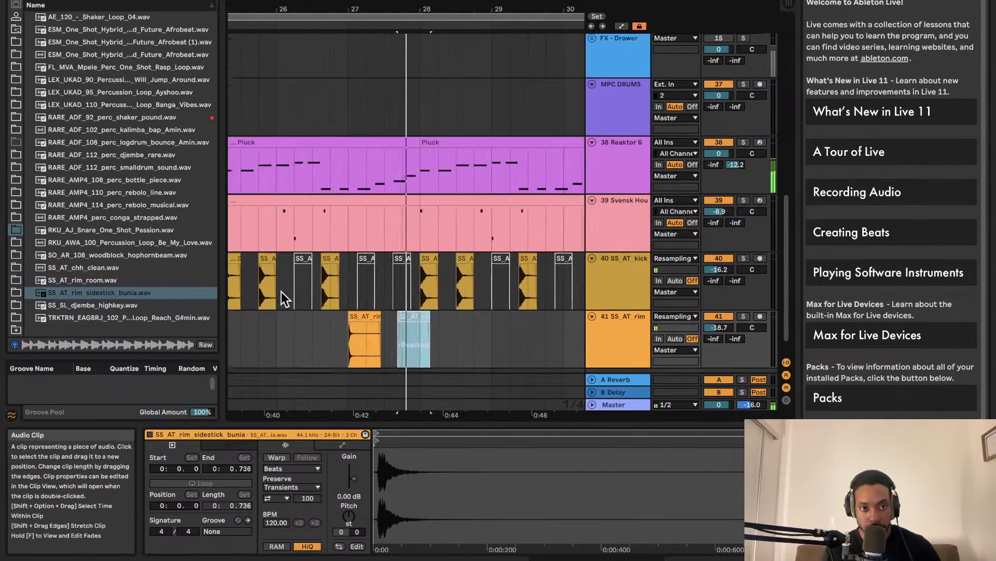
scroll(285, 292, down, 3)
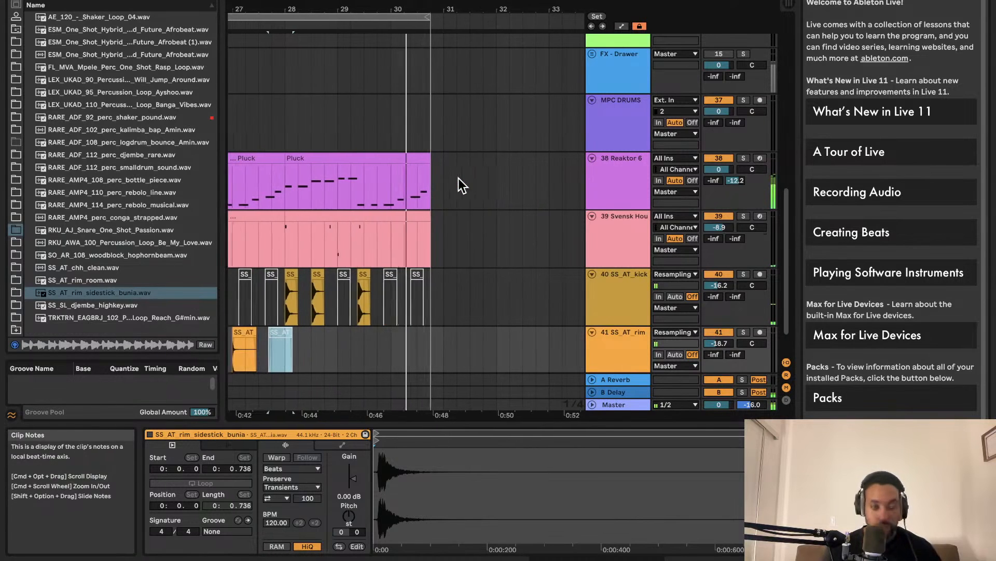
scroll(371, 229, left, 5)
scroll(375, 228, down, 1)
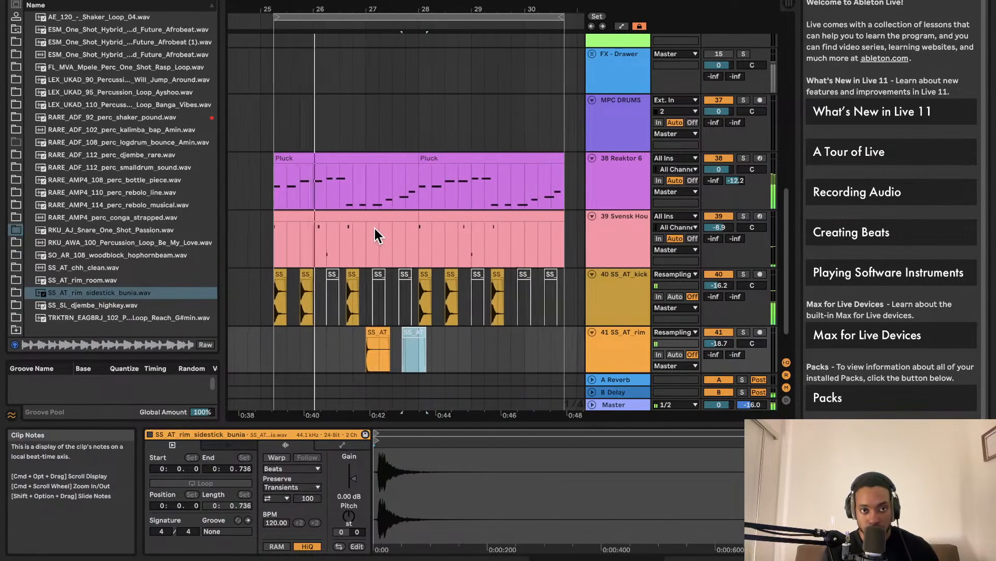
scroll(377, 236, down, 1)
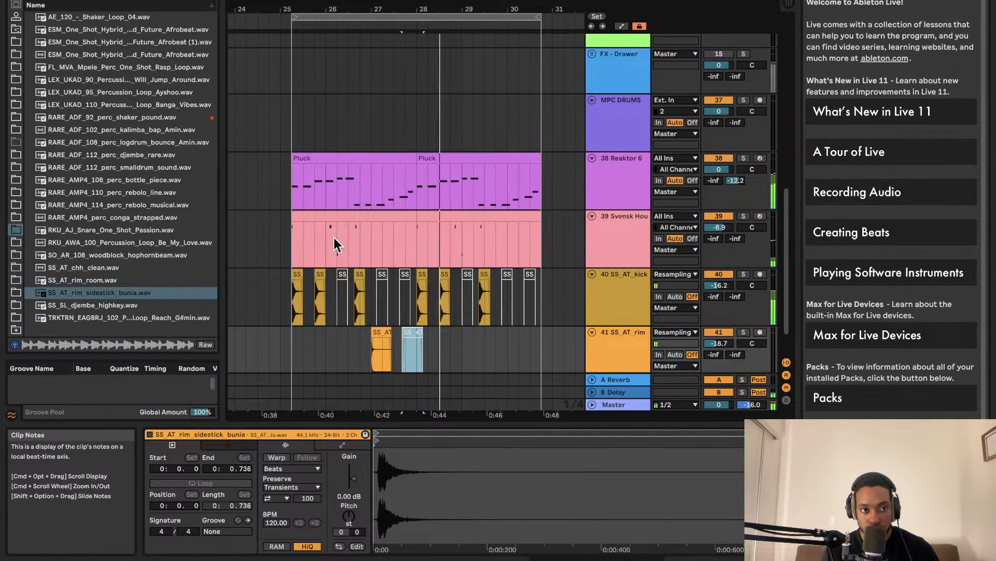
Step: Audition the djembe highkey, TRKTRN loop and RKU_AWA_100 percussion loop samples against the playing groove
click(119, 305)
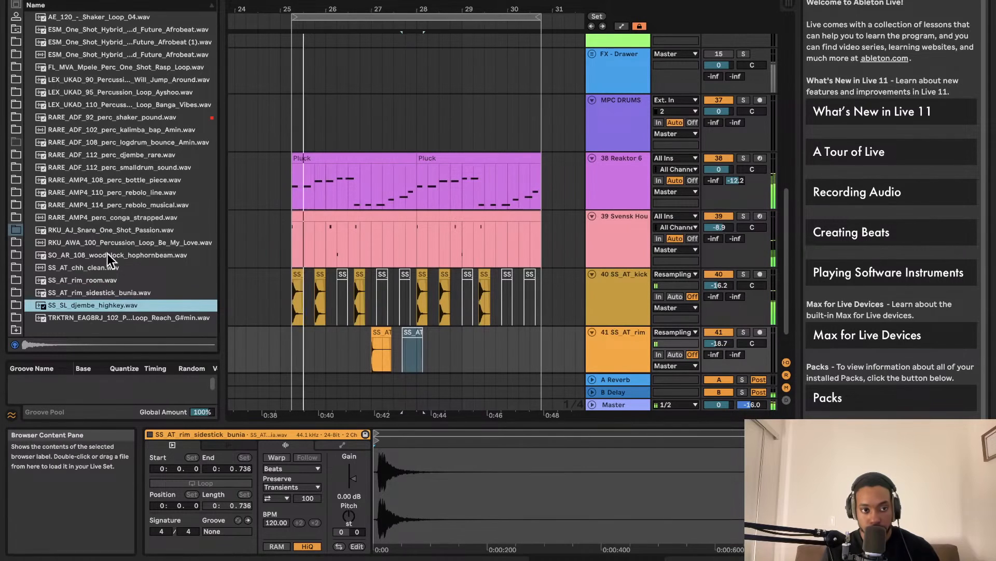
click(84, 319)
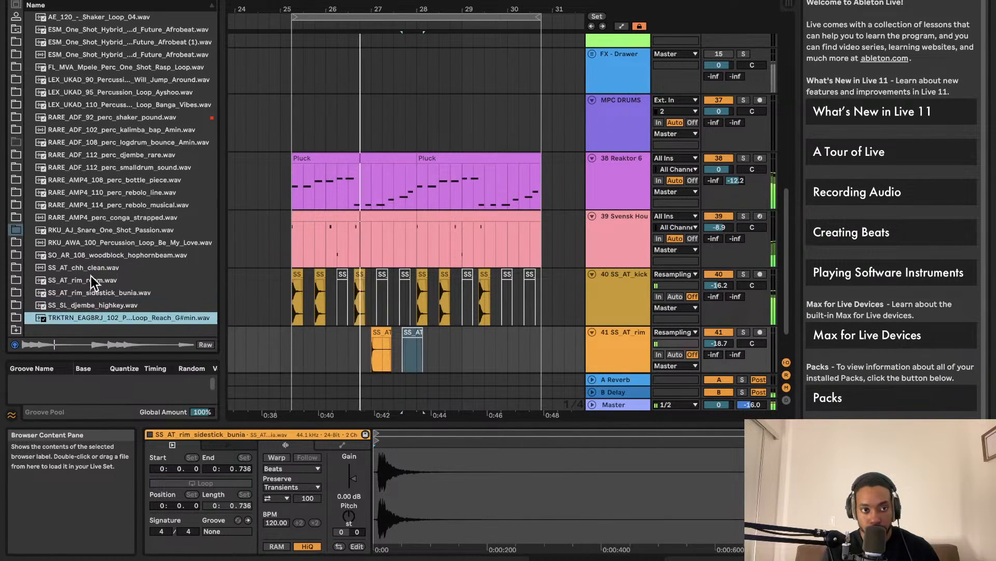
click(94, 243)
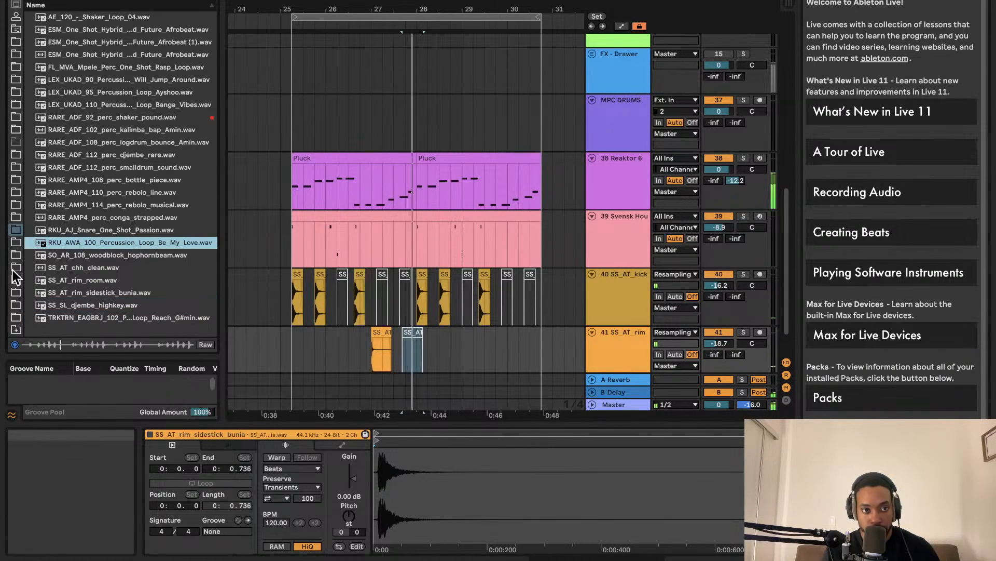
Step: Place DBM_SDRNB_CRASH_05 from the riser folder over the deactivated sidestick hit in bar 27 and set that track's volume to -23.0 dB
click(20, 293)
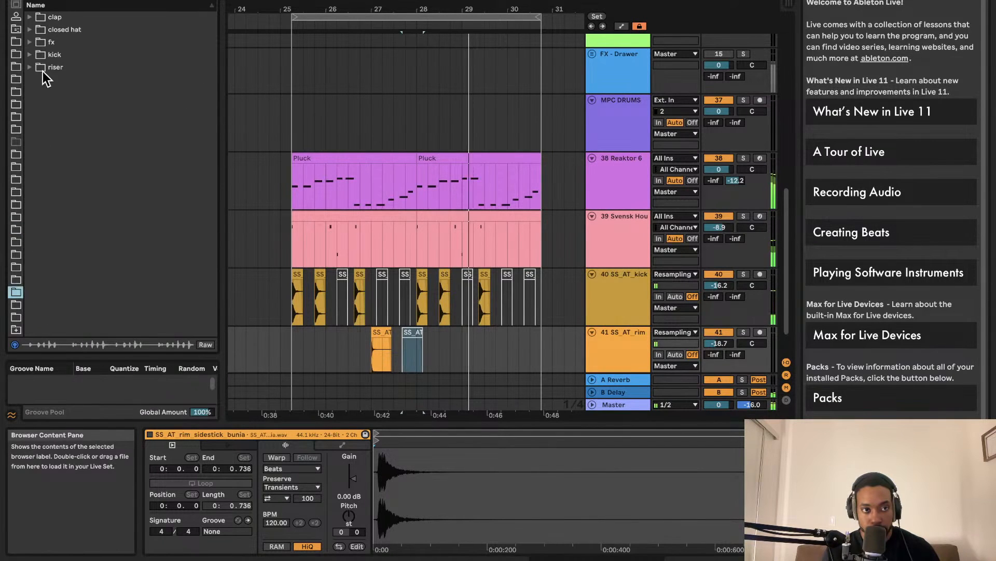
click(30, 67)
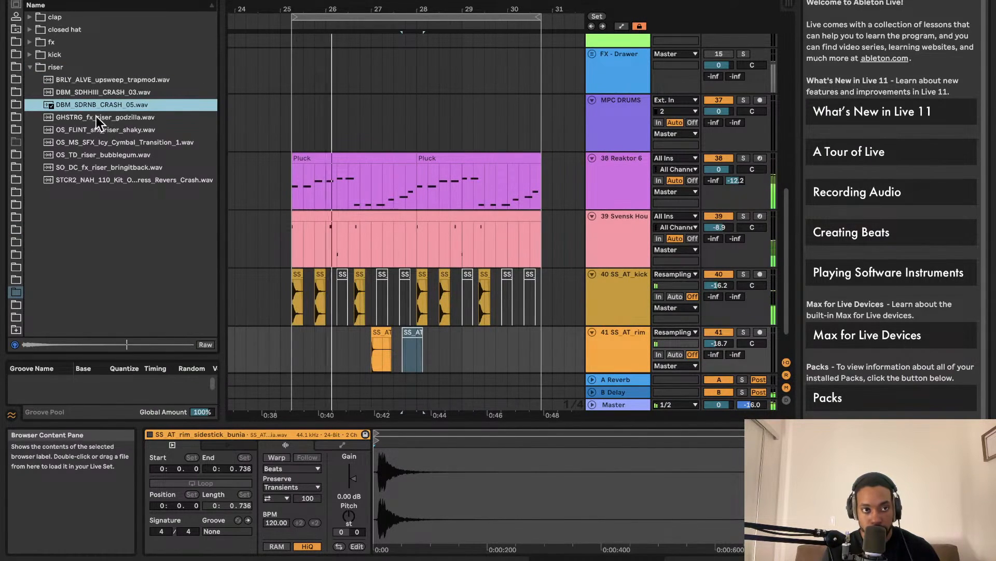
drag(104, 105, 402, 352)
drag(718, 343, 718, 353)
scroll(386, 326, right, 1)
mouse_move(404, 332)
mouse_down()
mouse_move(394, 331)
mouse_move(407, 331)
mouse_up()
Step: Play back the groove around the crash hit in bar 27
scroll(407, 332, down, 5)
scroll(408, 334, down, 2)
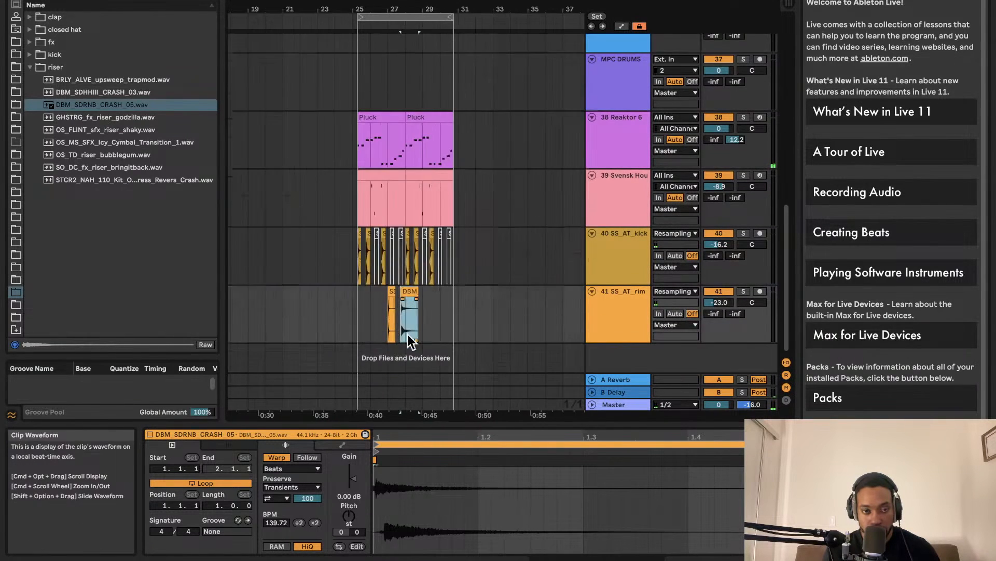
scroll(408, 334, up, 5)
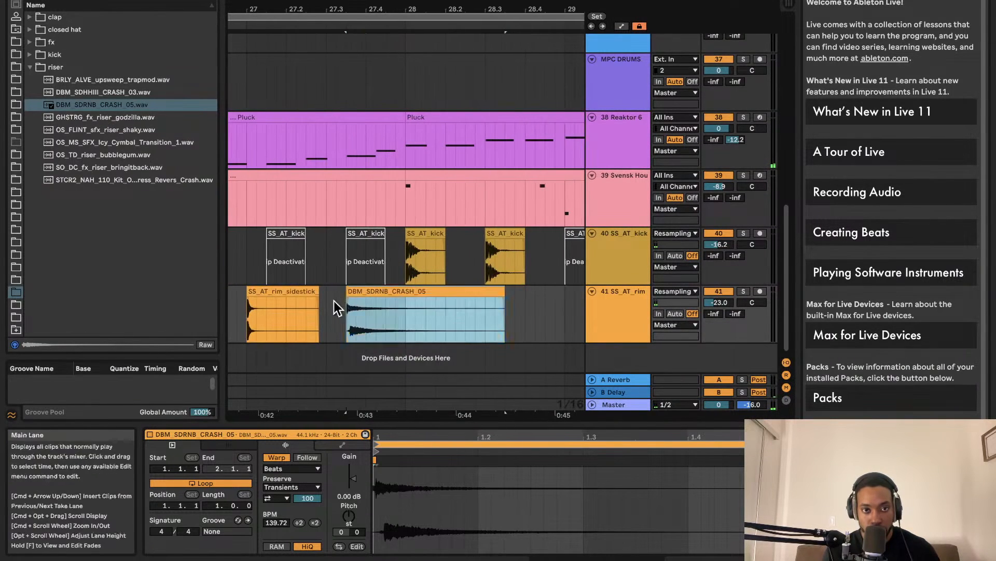
click(337, 308)
key(space)
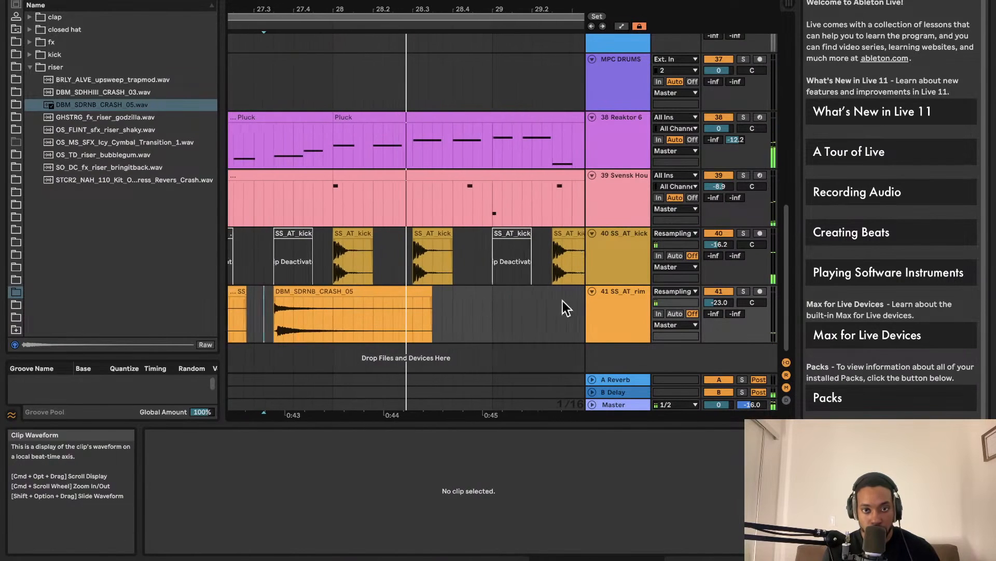
key(space)
key(space)
key(space)
Step: Move the crash clip onto its own new track below the sidestick and set its volume to -35.6 dB
drag(374, 291, 375, 359)
key(space)
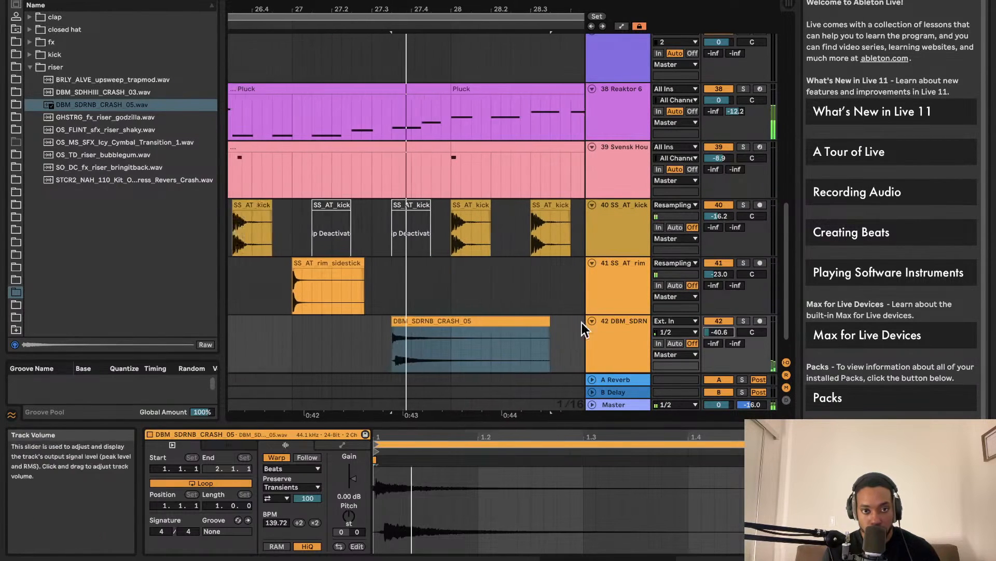
drag(719, 331, 720, 323)
click(335, 334)
click(281, 343)
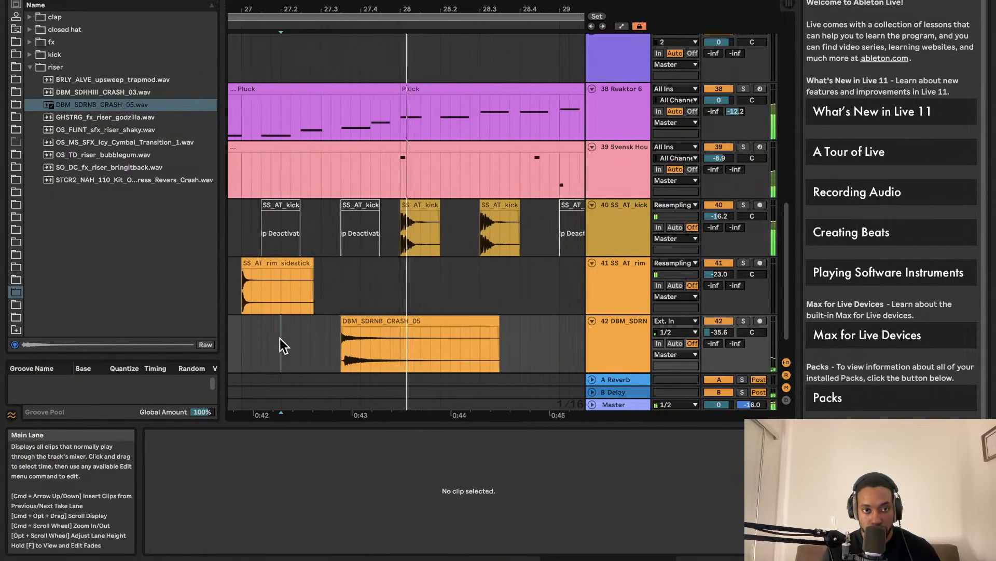
Step: Try the crash one sixteenth later, just before the fourth beat of bar 27, and play it back
click(383, 319)
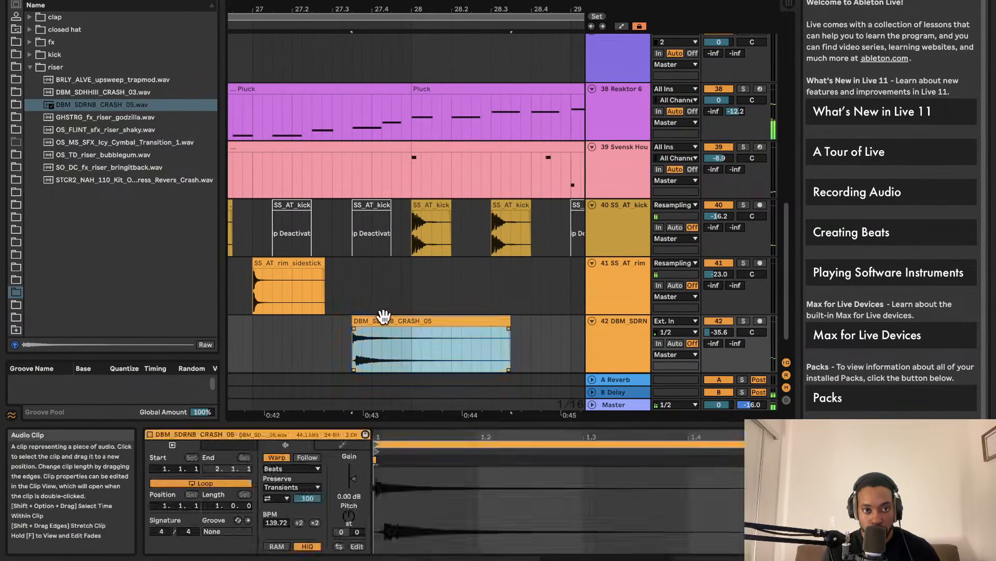
mouse_move(383, 317)
mouse_down()
mouse_move(373, 317)
mouse_move(381, 321)
mouse_up()
click(244, 336)
key(space)
click(308, 344)
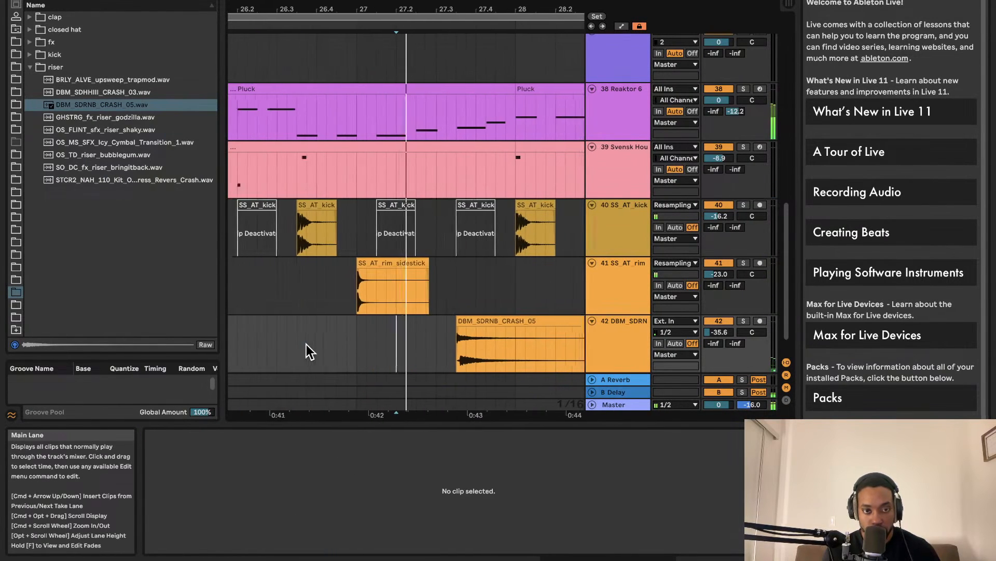
click(349, 322)
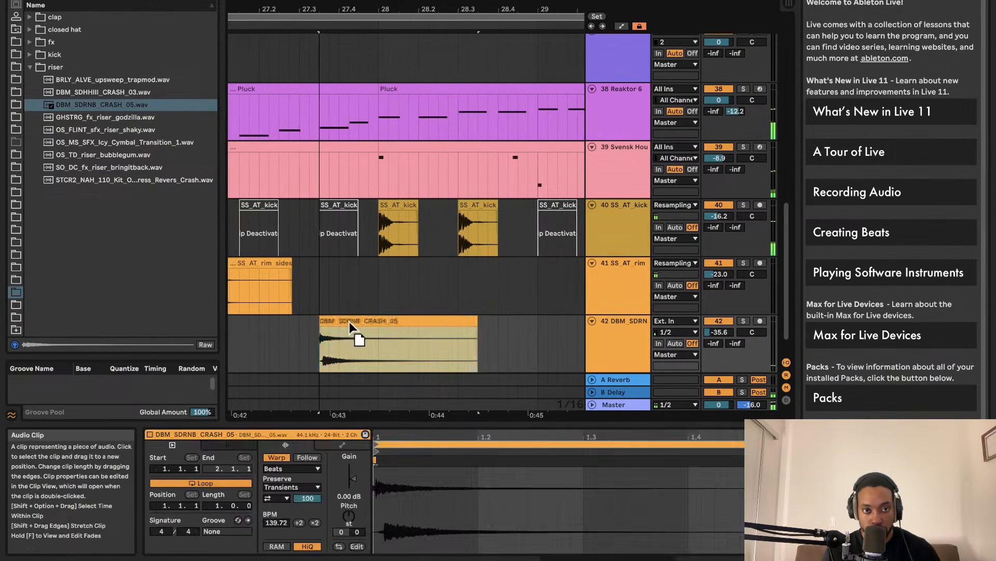
drag(350, 321, 353, 322)
click(248, 341)
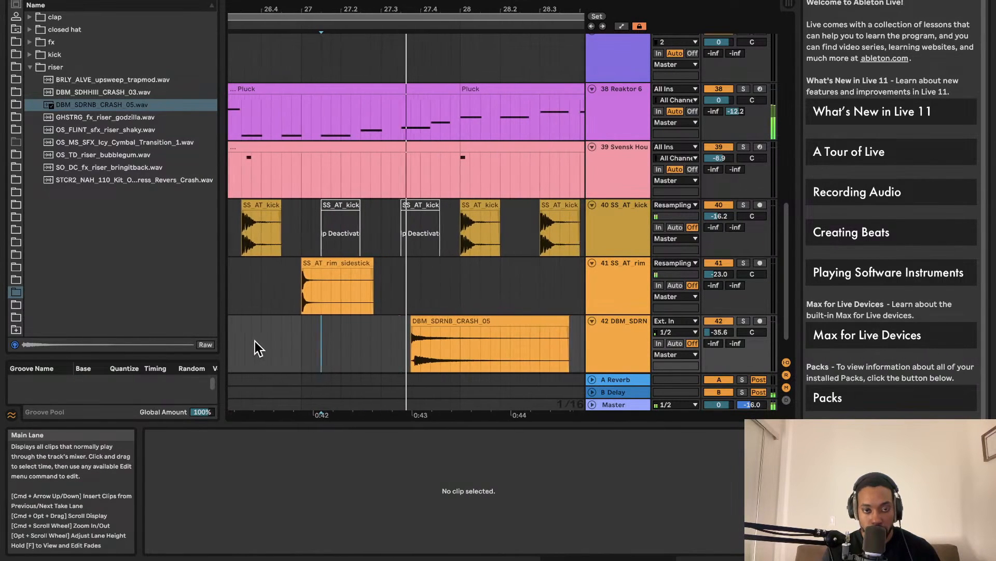
Step: Shift the crash one sixteenth earlier, to halfway between the third and fourth beats of bar 27, and replay it
click(346, 320)
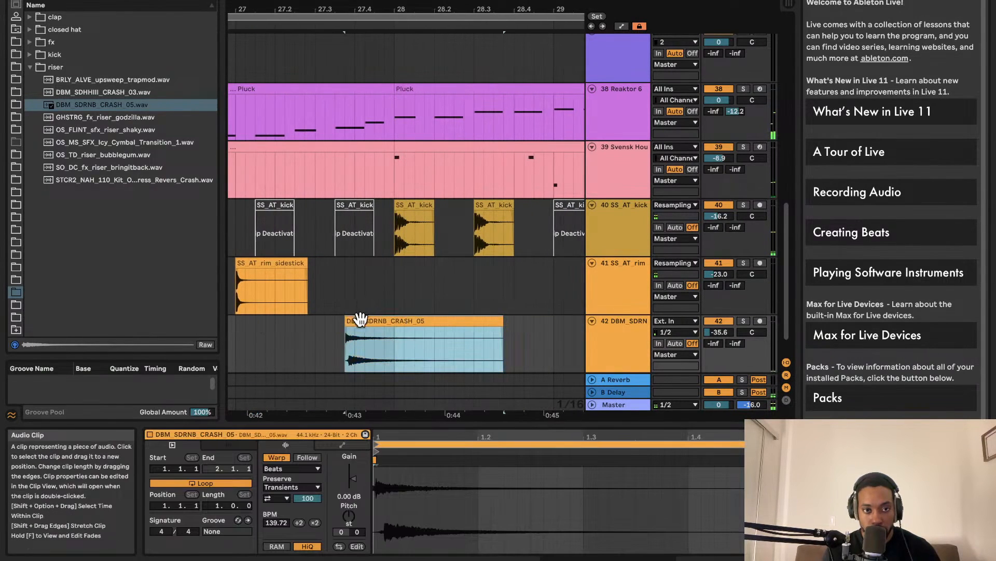
drag(359, 319, 354, 320)
click(261, 325)
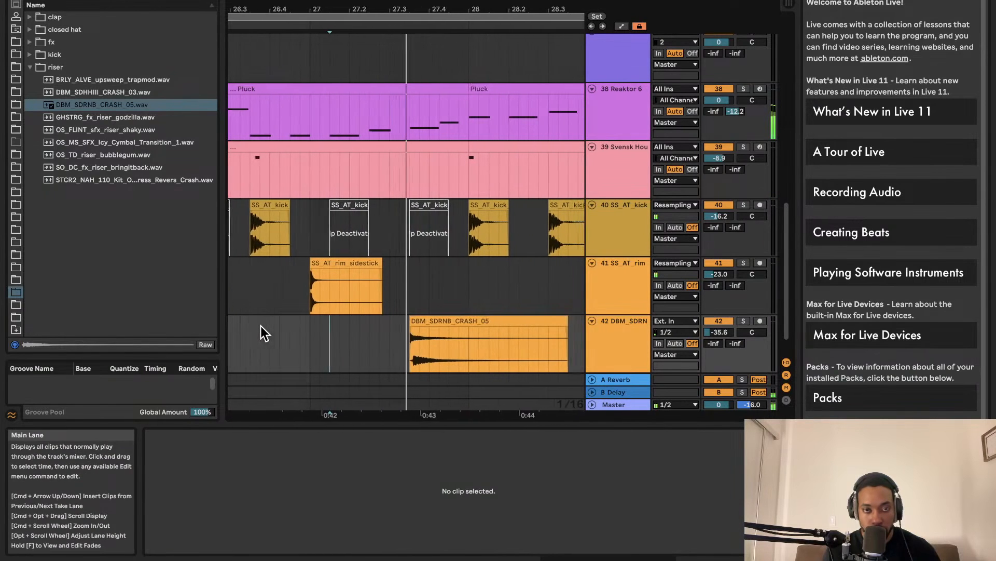
Step: Move the crash to the start of bar 28 and listen to the whole loop
drag(351, 321, 407, 321)
click(306, 333)
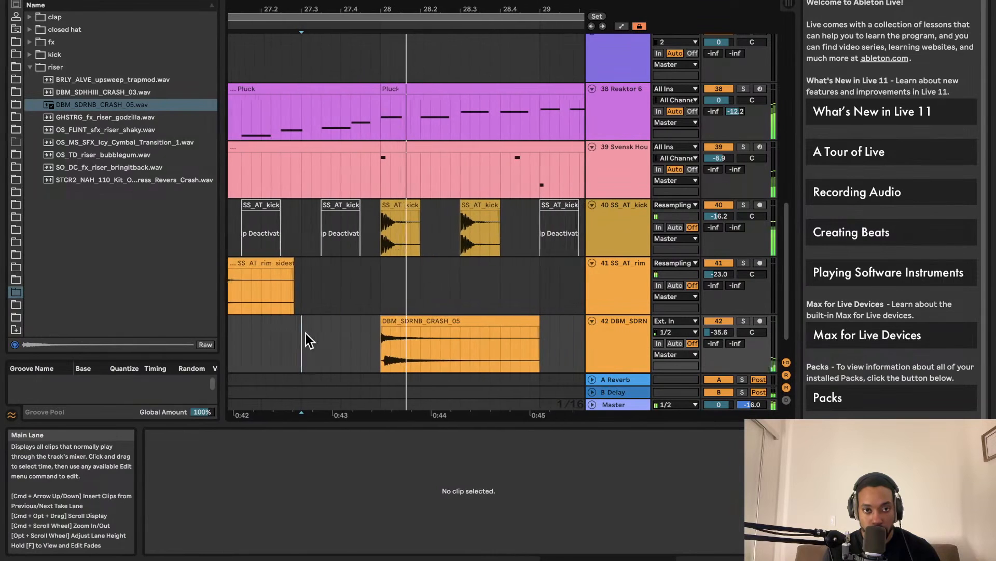
key(minus)
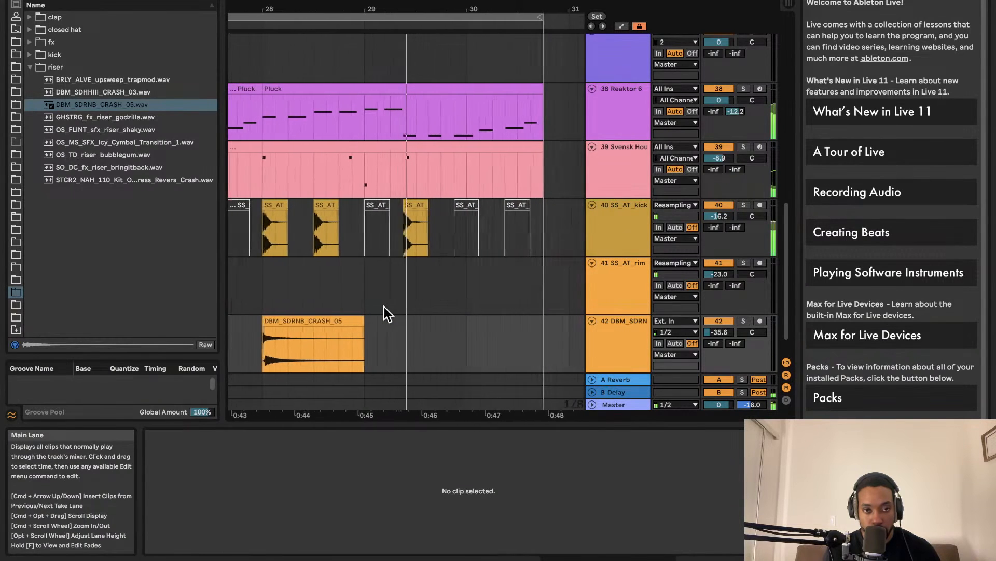
key(minus)
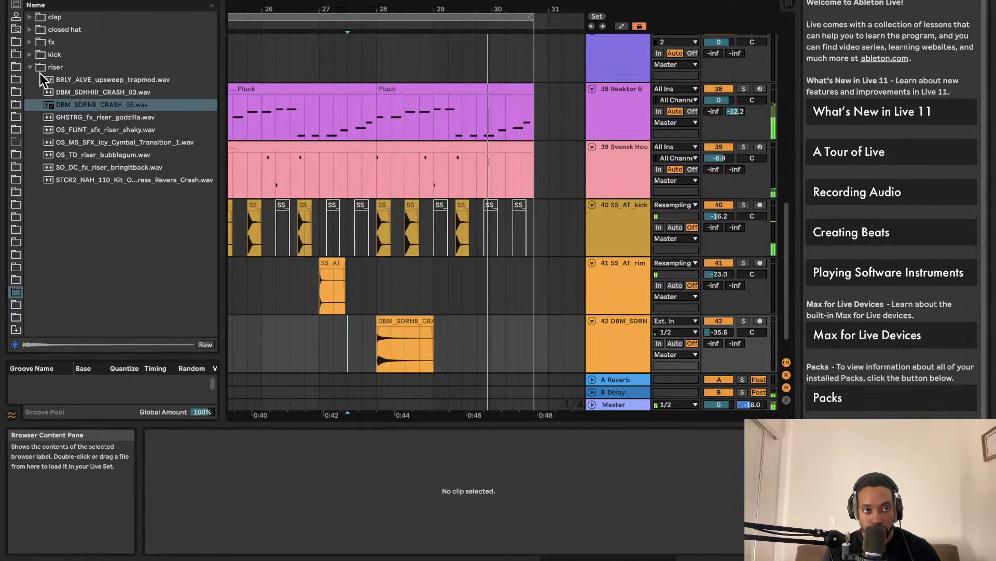
Step: Search the percussion sample folder for "wh"
click(16, 228)
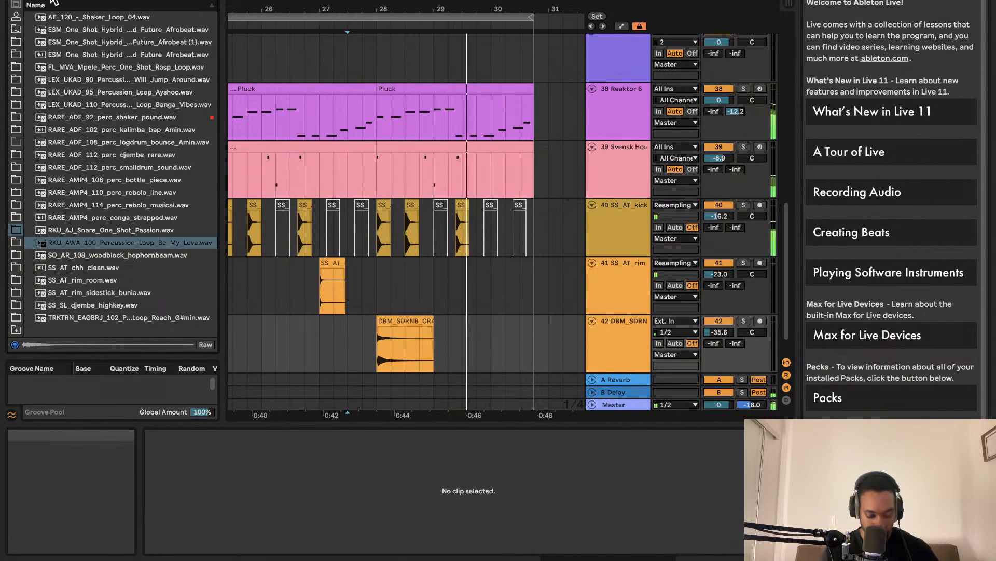
text(wh)
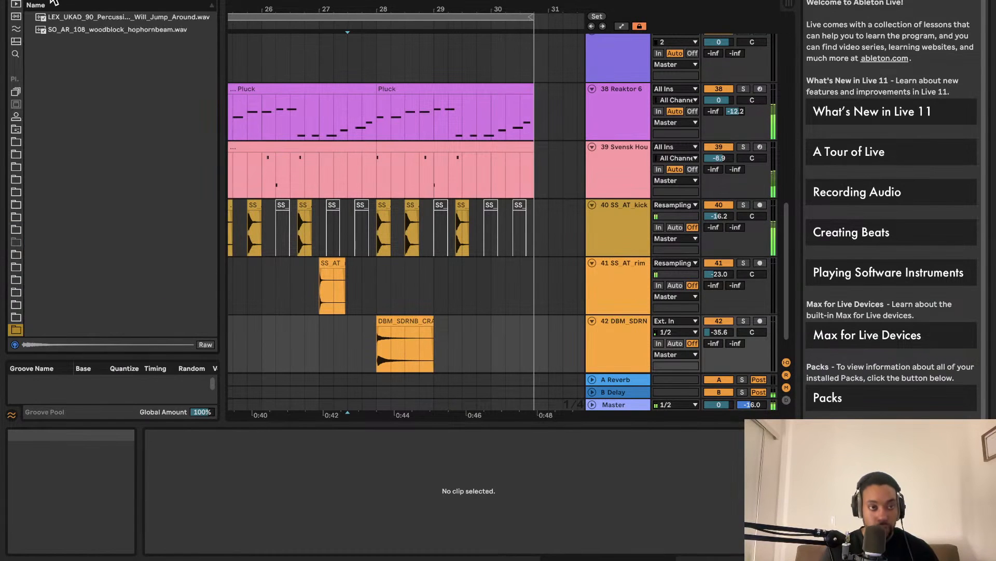
key(BackSpace)
text(h)
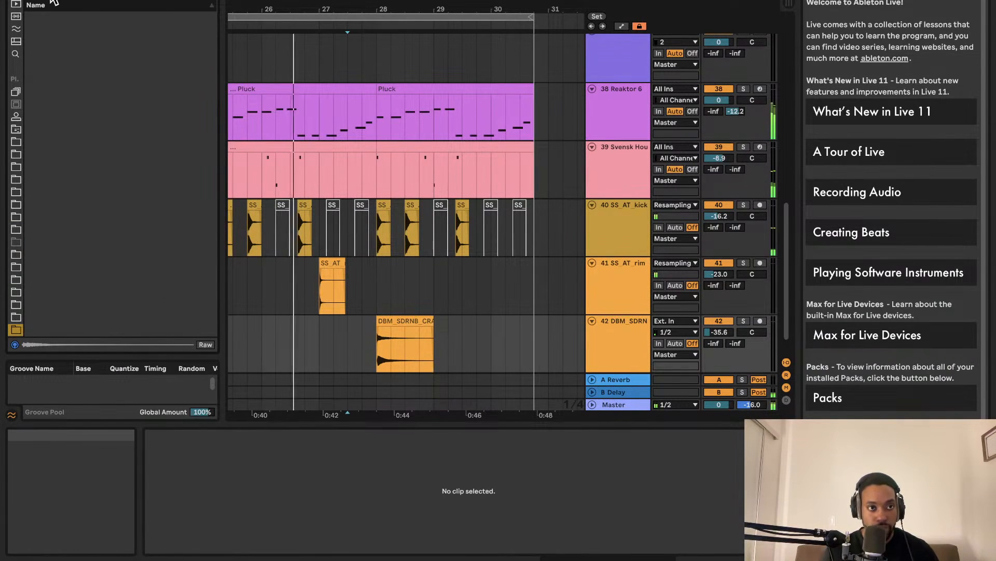
Step: Filter the plug-in list down to the Arturia instruments and expand that vendor's folder
scroll(18, 101, up, 5)
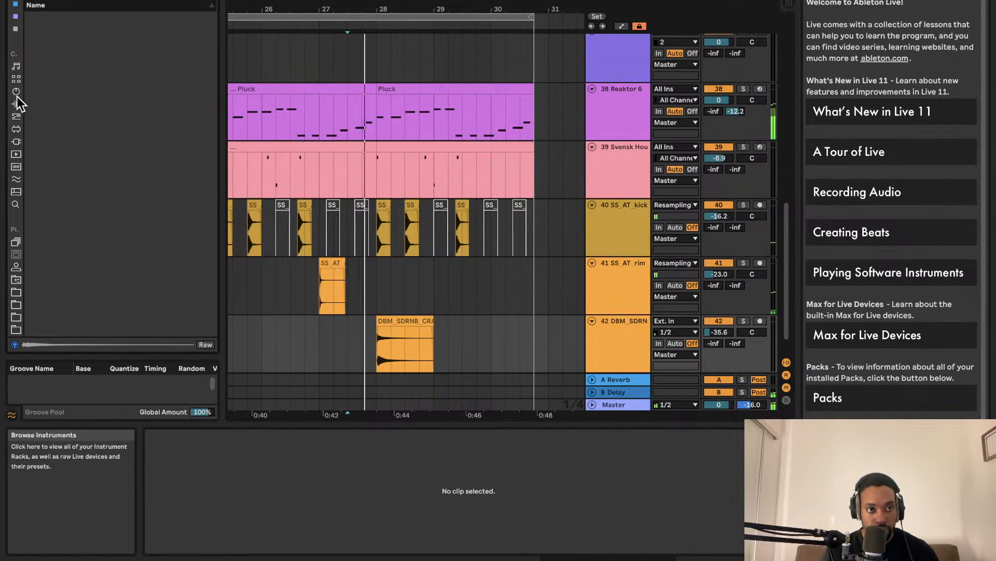
click(17, 143)
click(39, 31)
click(47, 42)
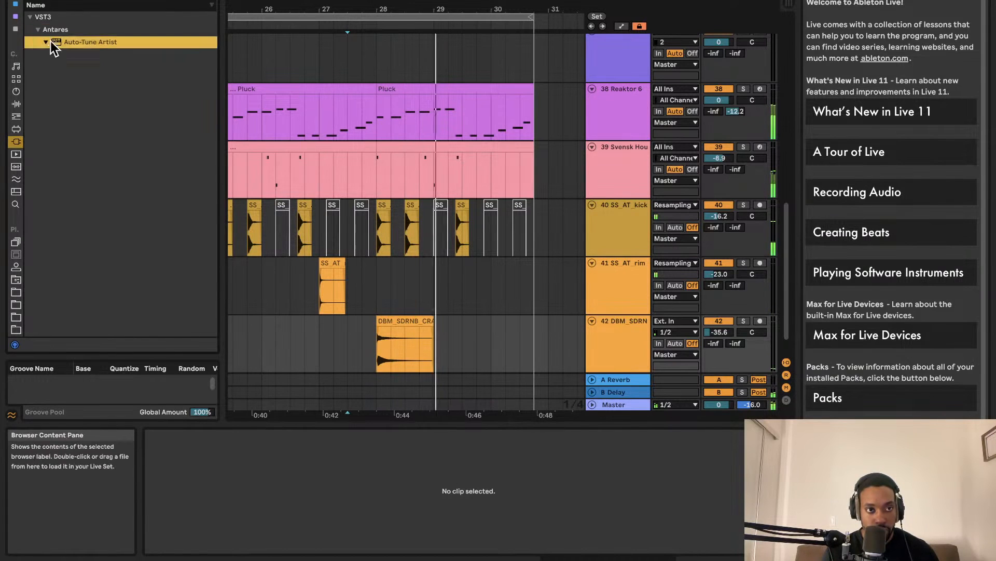
click(53, 0)
key(BackSpace)
key(BackSpace)
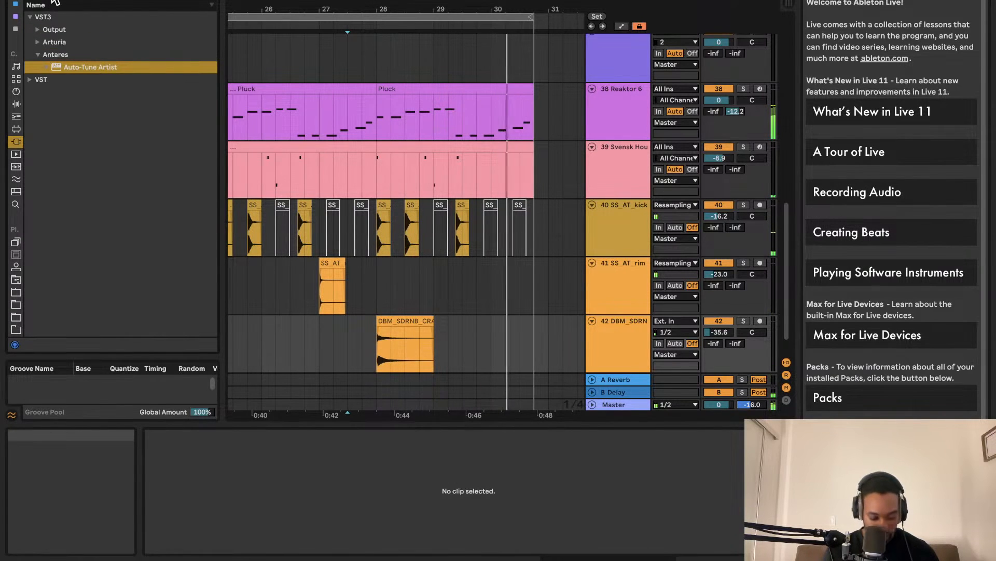
text(na)
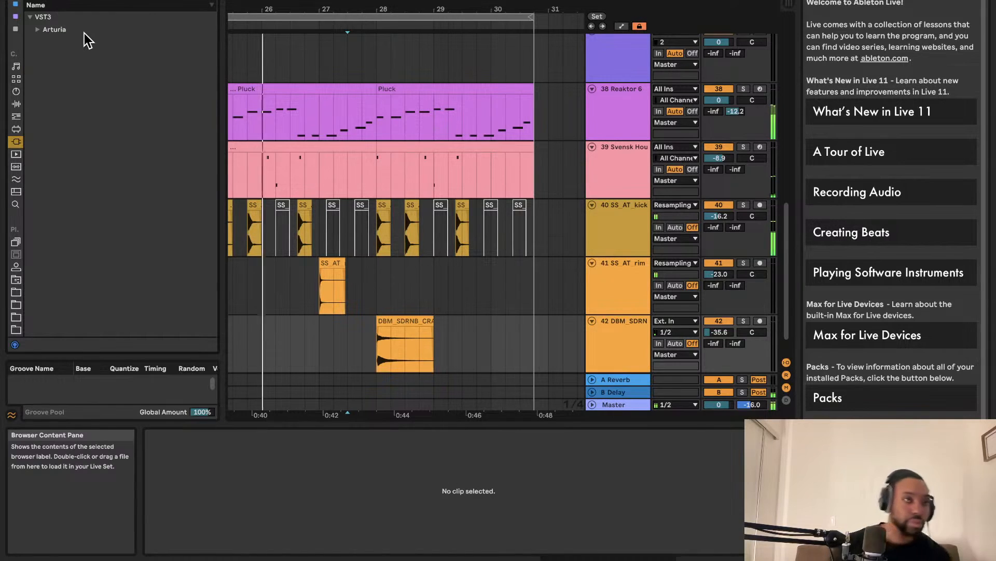
click(36, 30)
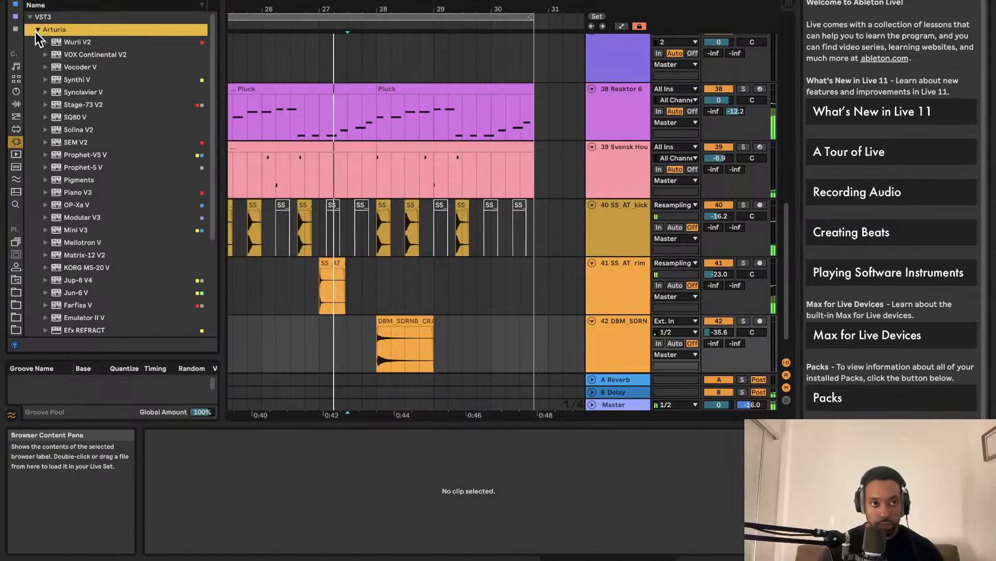
Step: Load Arturia's Farfisa V on a new track, view its instrument interface and close it
click(58, 155)
scroll(64, 170, down, 2)
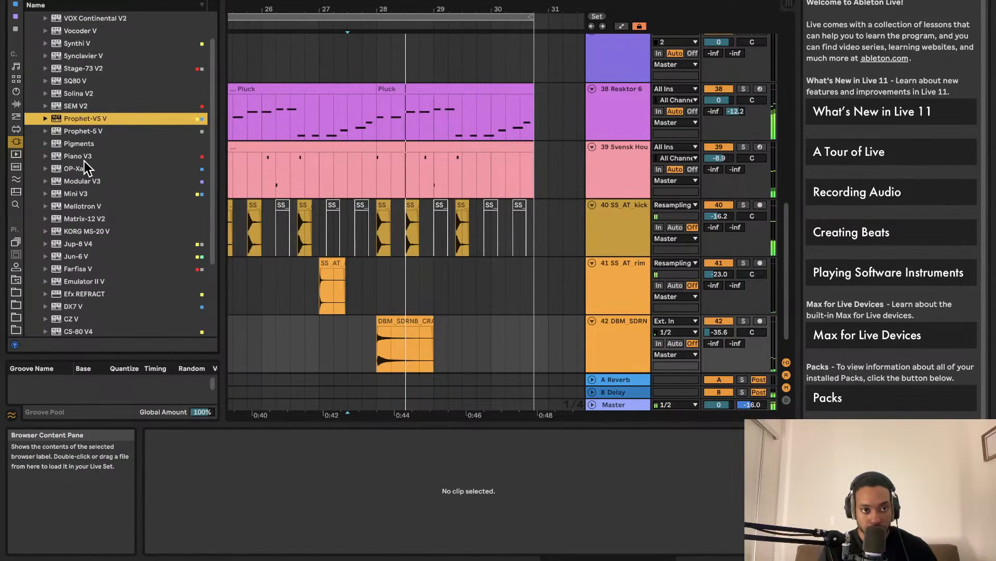
scroll(84, 161, down, 5)
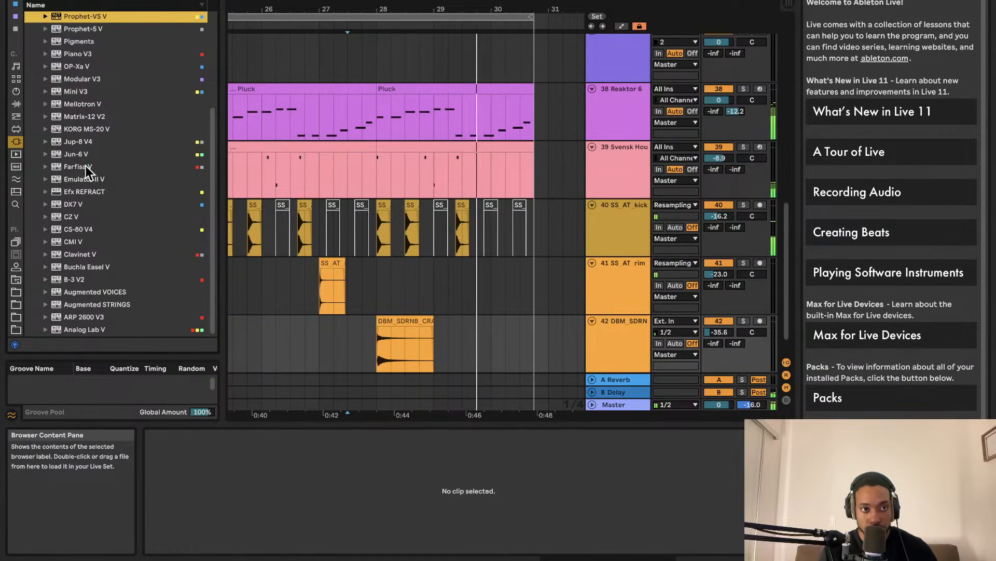
drag(86, 167, 604, 357)
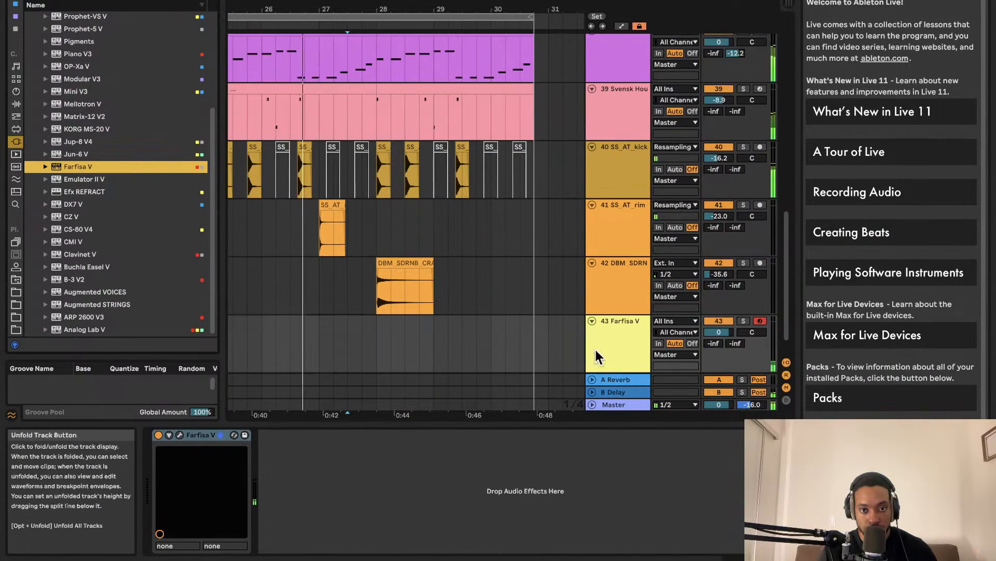
click(215, 435)
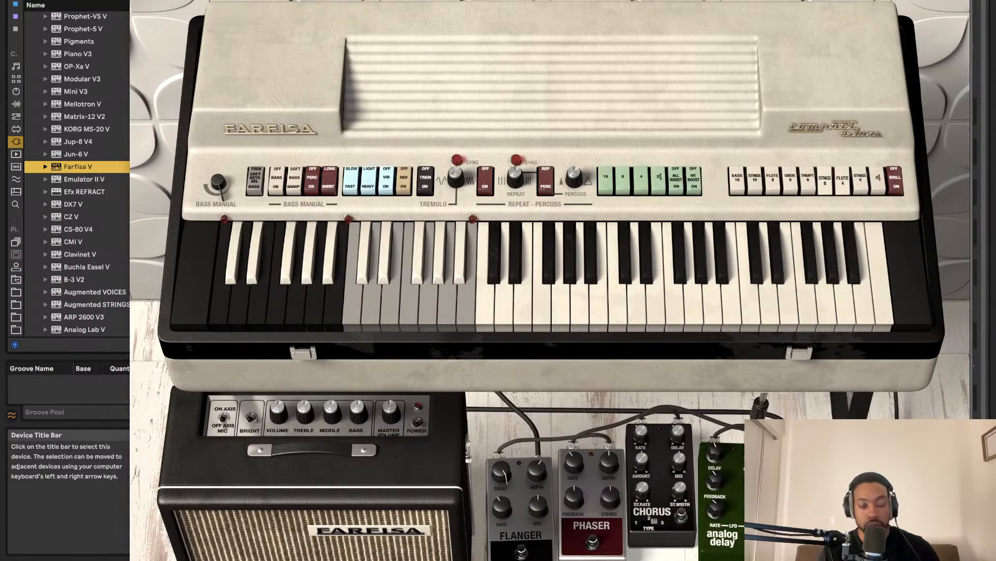
click(136, 1)
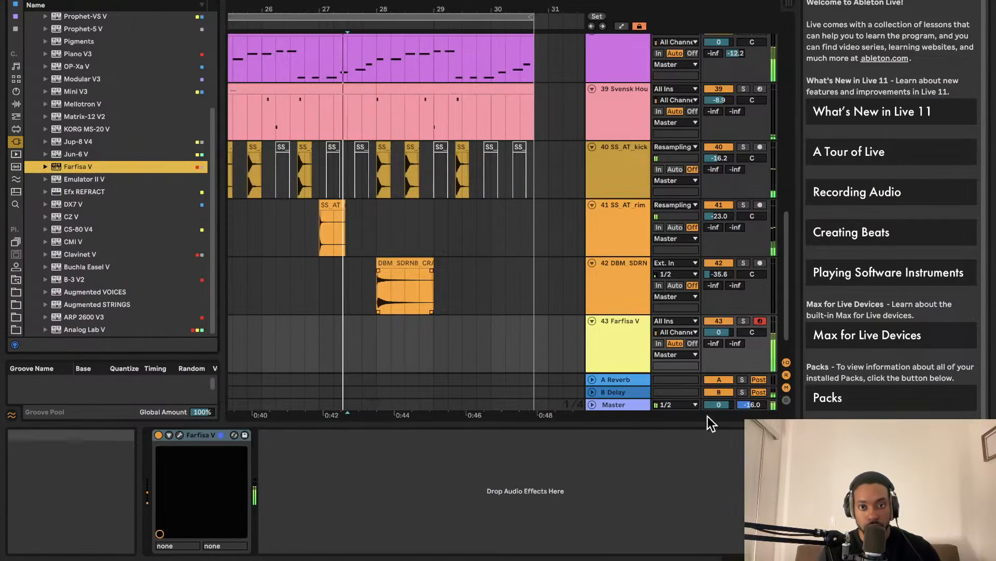
Step: Copy the first Pluck clip to the start of the loop on the Farfisa V track
scroll(367, 85, left, 2)
scroll(367, 85, up, 1)
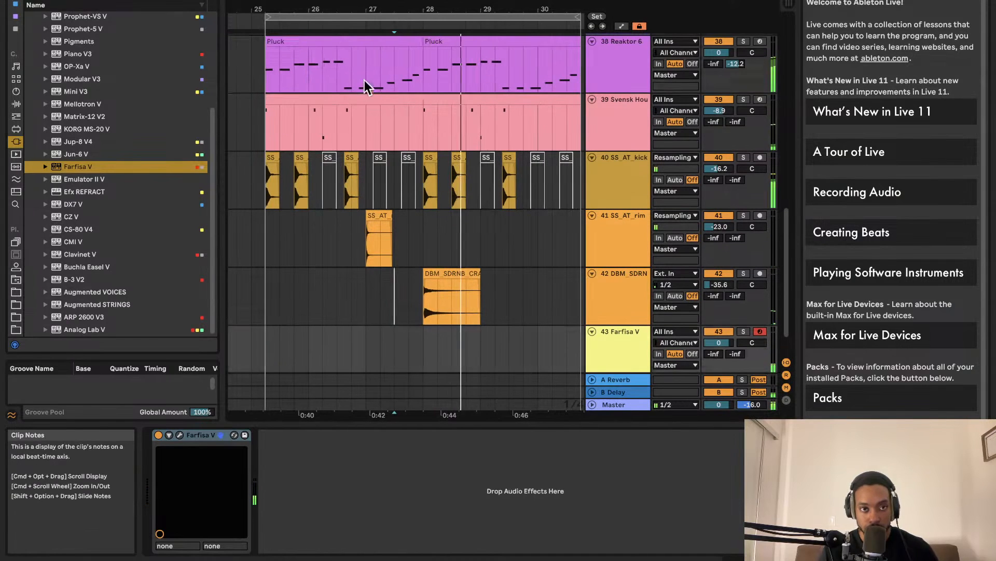
click(365, 57)
key(super+c)
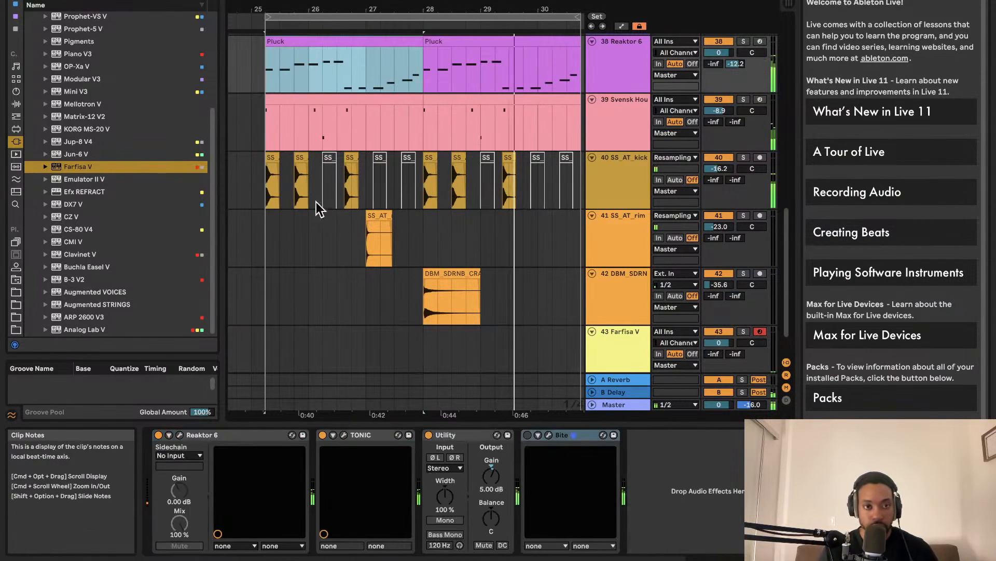
click(267, 338)
key(super+v)
scroll(310, 320, down, 2)
scroll(528, 338, left, 3)
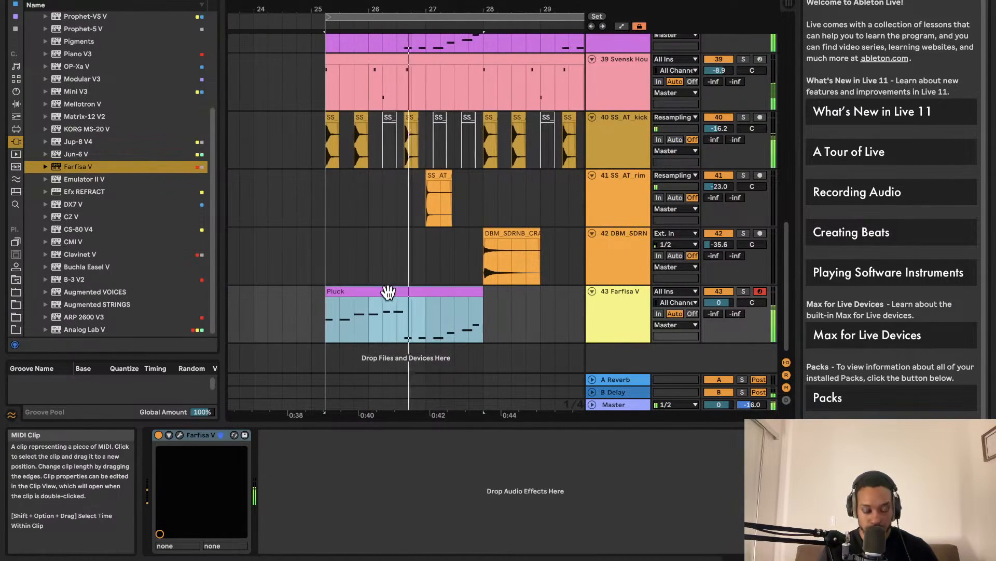
Step: Duplicate the Pluck clip on the Farfisa V track so the melody fills the rest of the loop
key(super+d)
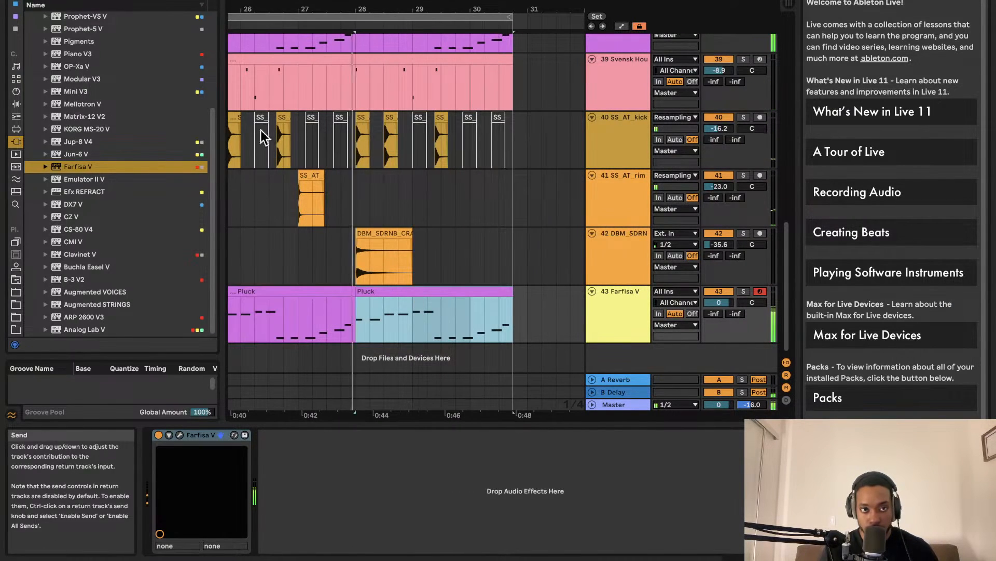
Step: Find ValhallaVintageVerb among the VST effects, add it after Farfisa V, and set the track volume to -12.5
click(157, 1)
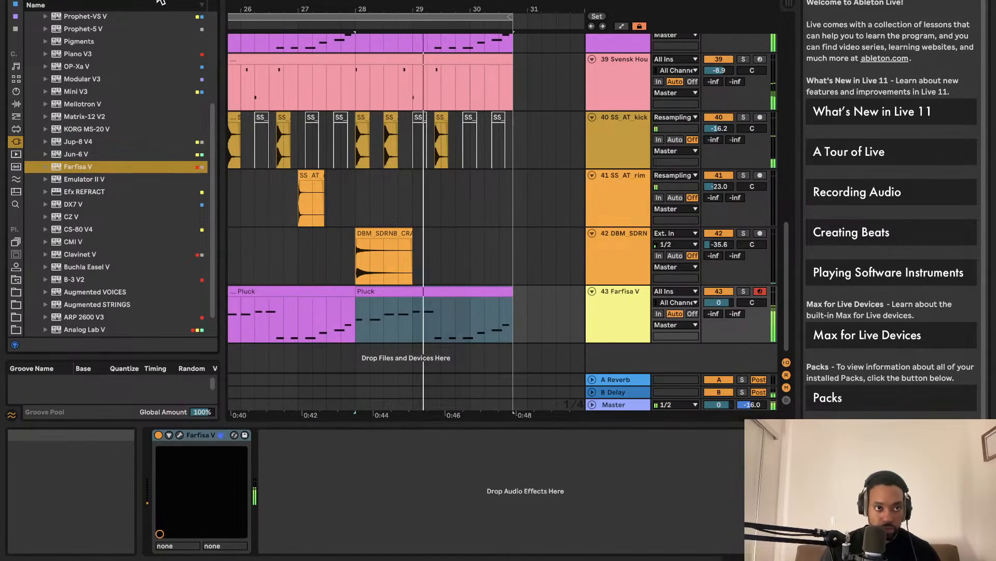
text(val)
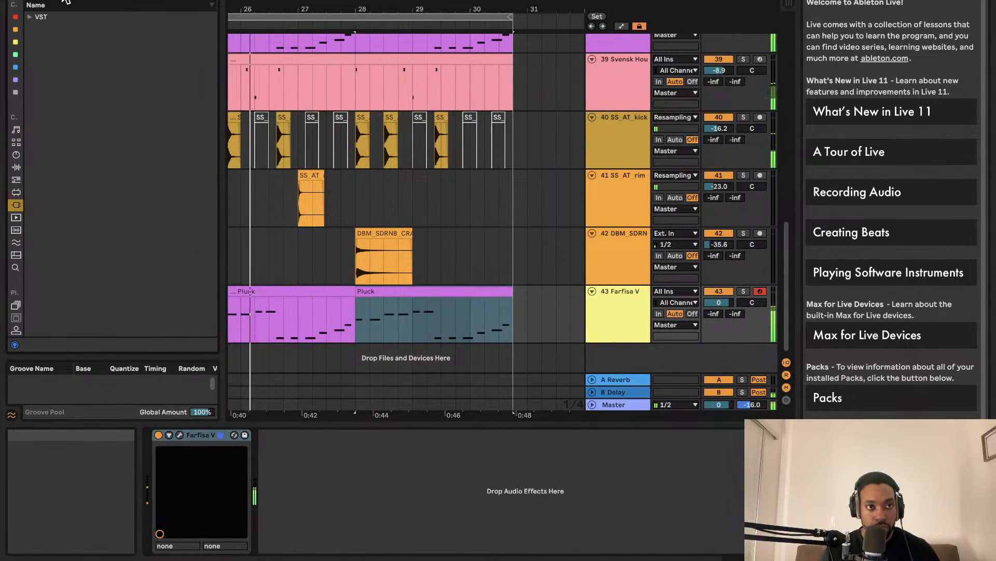
key(BackSpace)
click(30, 55)
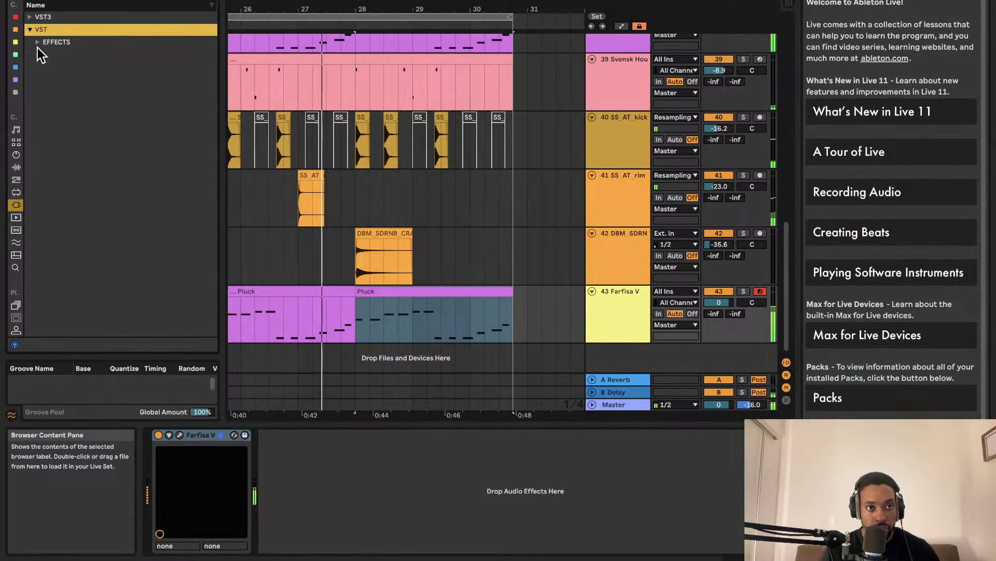
click(39, 43)
click(71, 56)
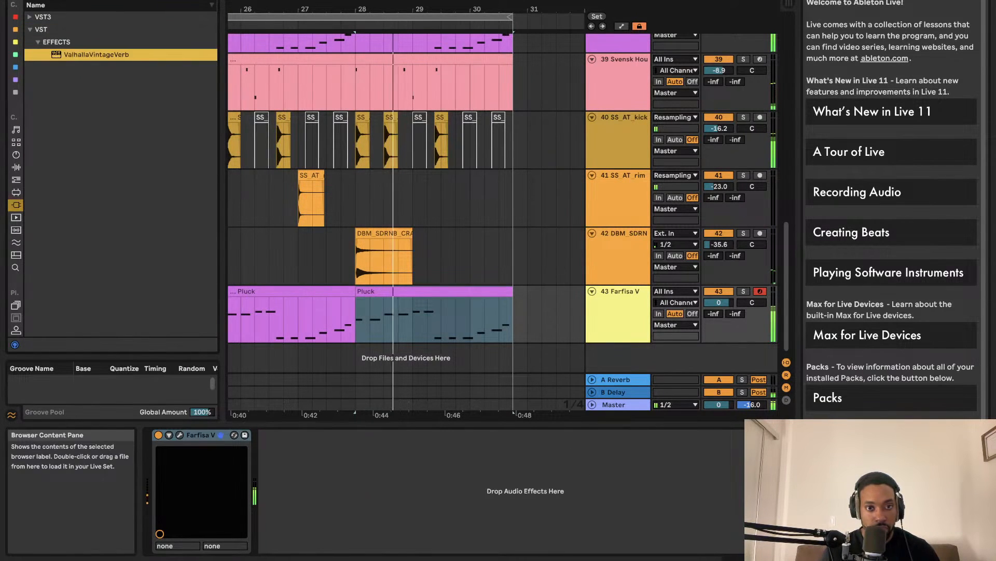
drag(71, 56, 525, 533)
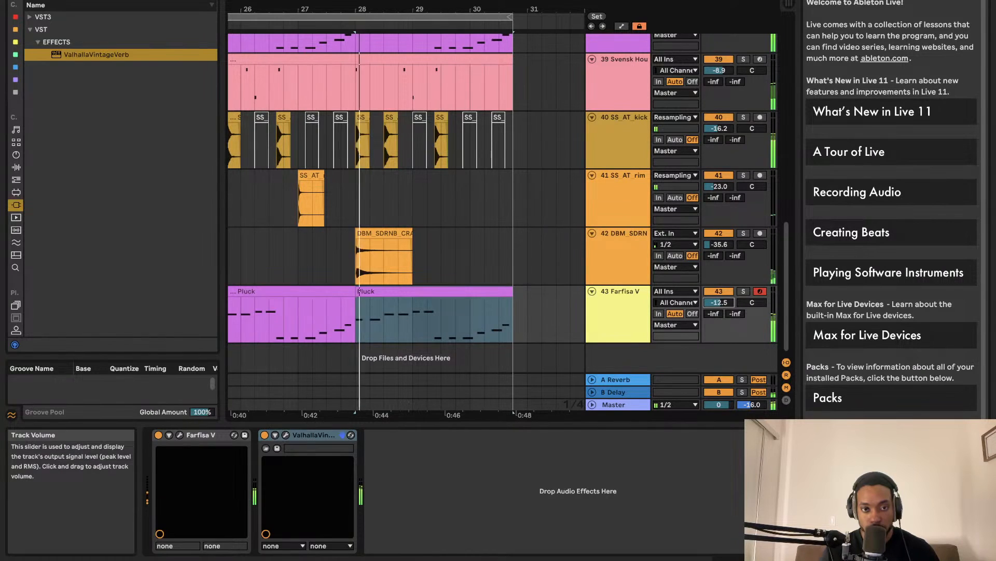
scroll(577, 294, left, 5)
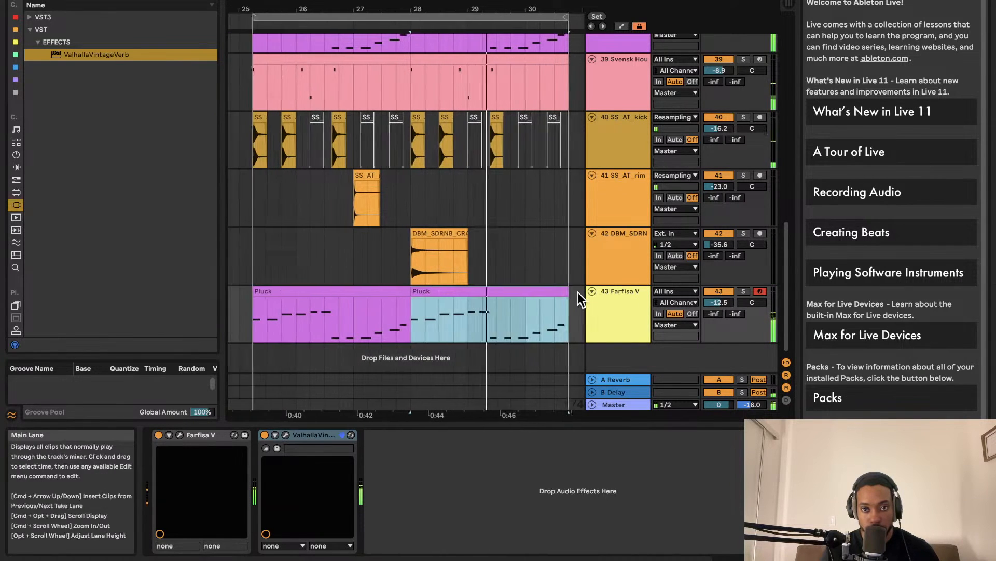
scroll(550, 285, right, 5)
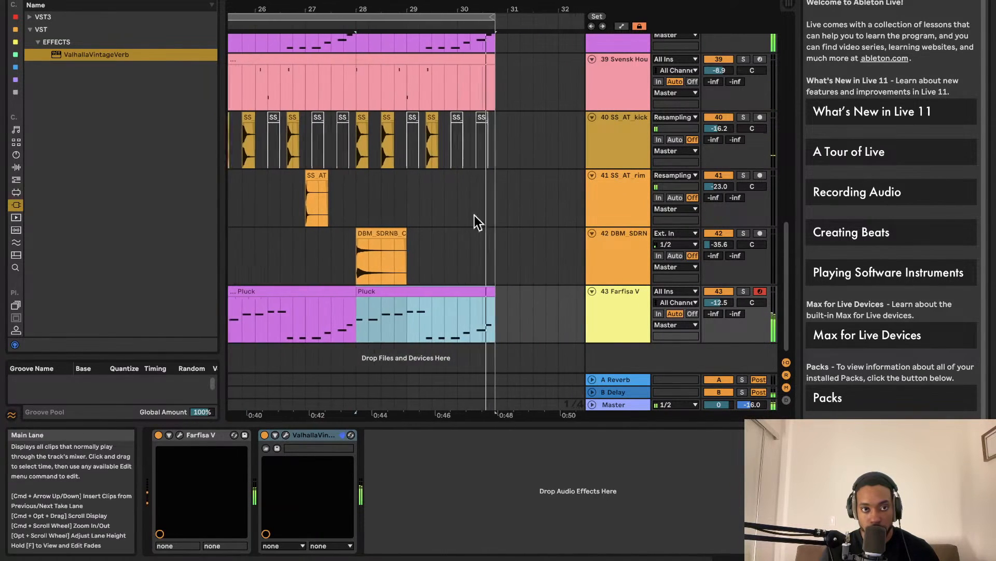
Step: Search the browser and look through the Dynamics and Utilities folders of the audio effects
click(209, 2)
scroll(462, 287, left, 1)
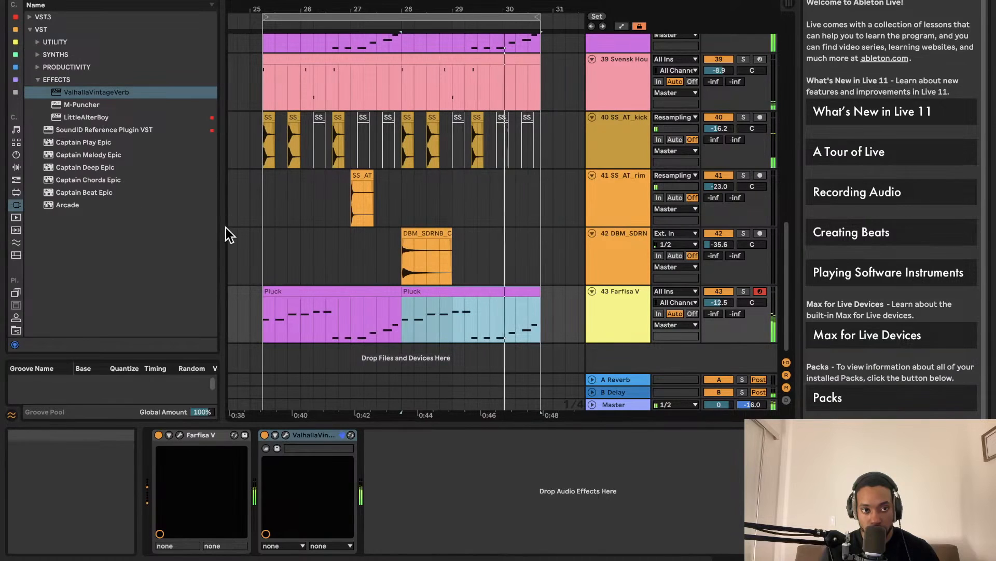
click(71, 0)
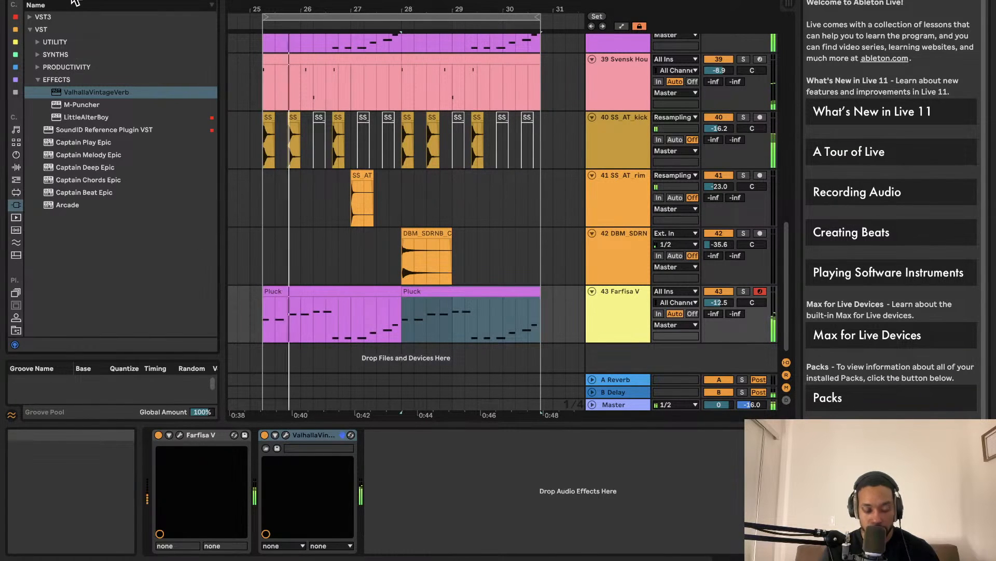
text(e)
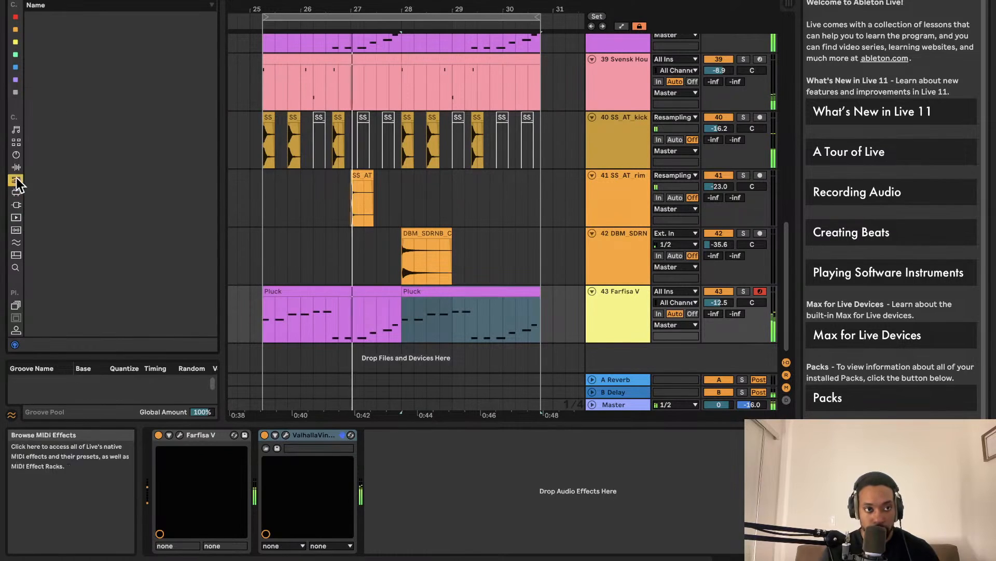
click(15, 166)
click(31, 30)
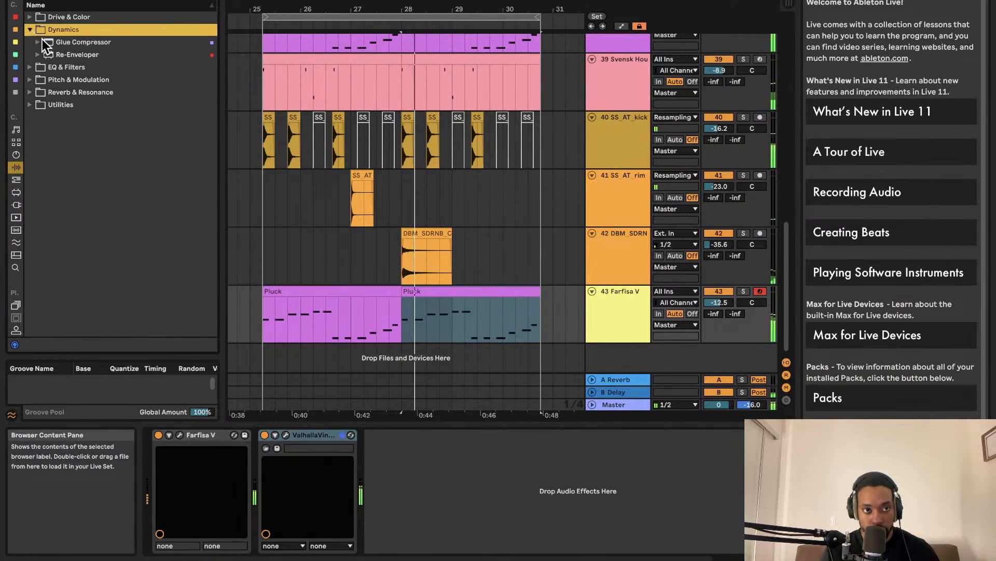
click(39, 41)
click(37, 94)
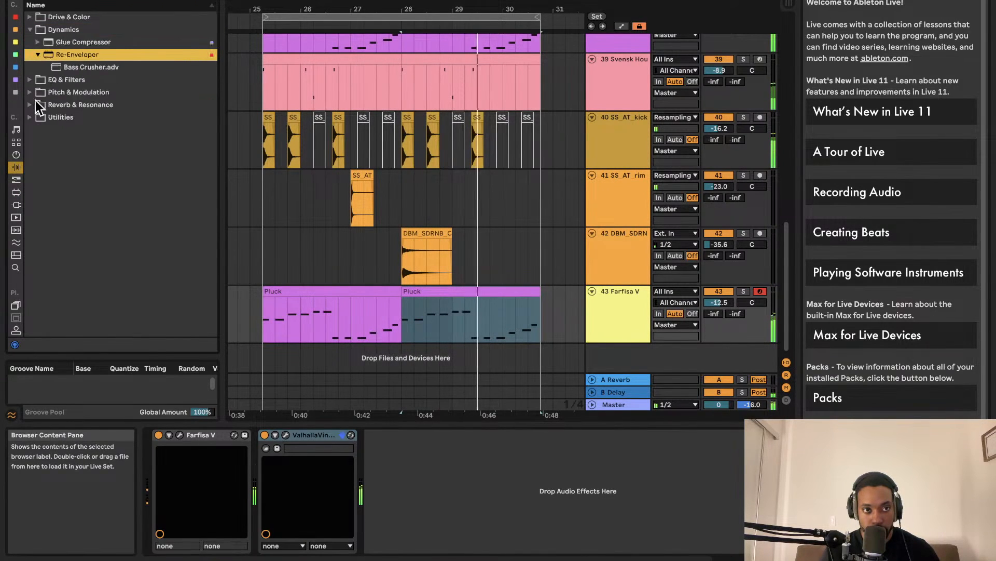
click(31, 92)
click(32, 80)
click(36, 92)
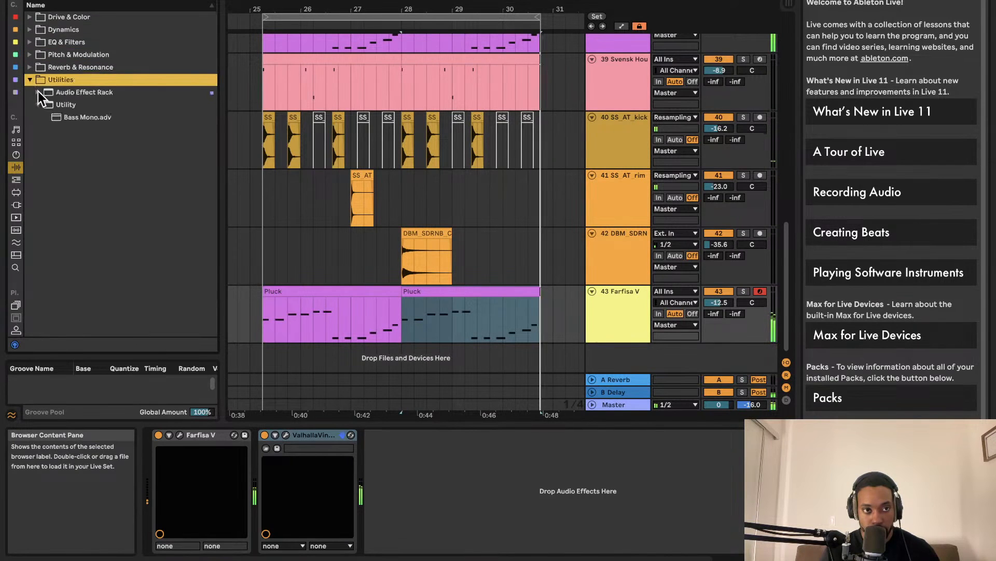
click(36, 95)
click(14, 184)
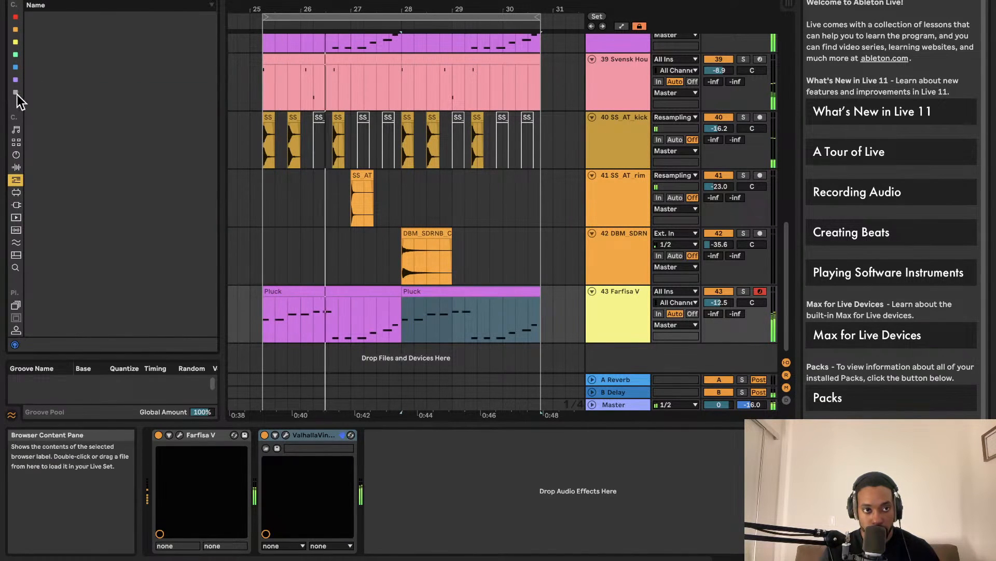
click(16, 204)
Step: Find Native Instruments Kontakt among the VST3 plug-ins, load it on a new track and open its interface
click(92, 0)
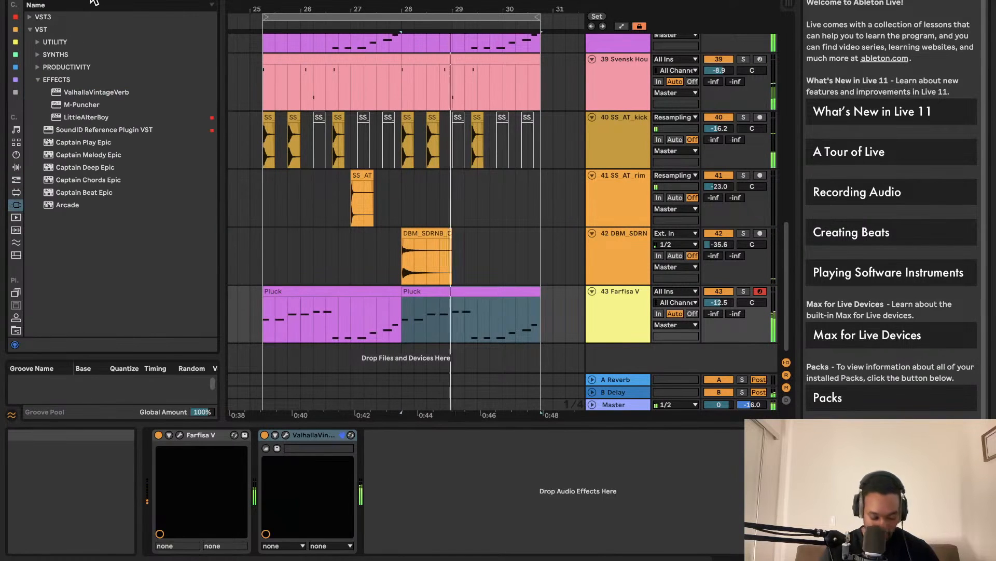
text(eq)
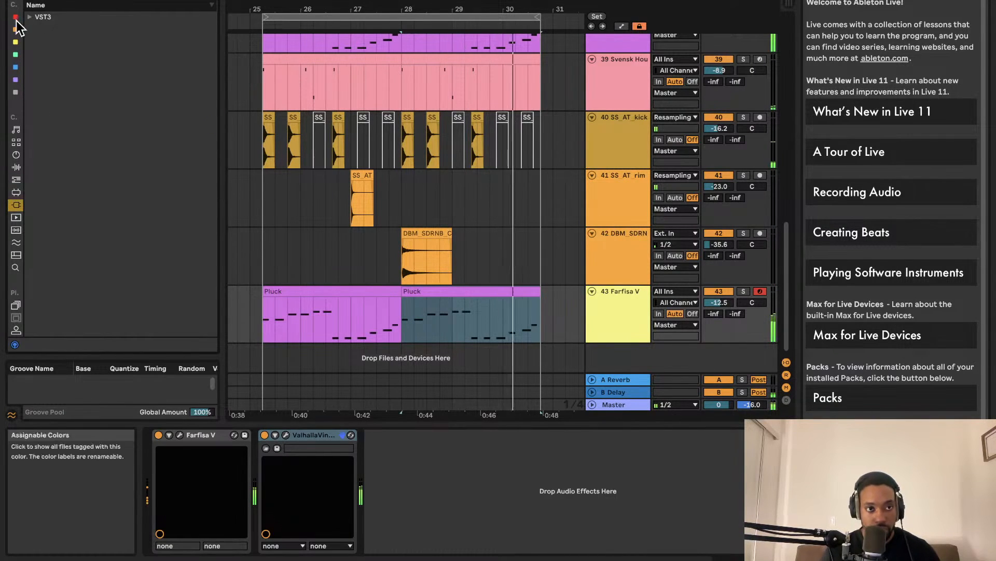
click(35, 19)
click(41, 42)
drag(54, 42, 596, 355)
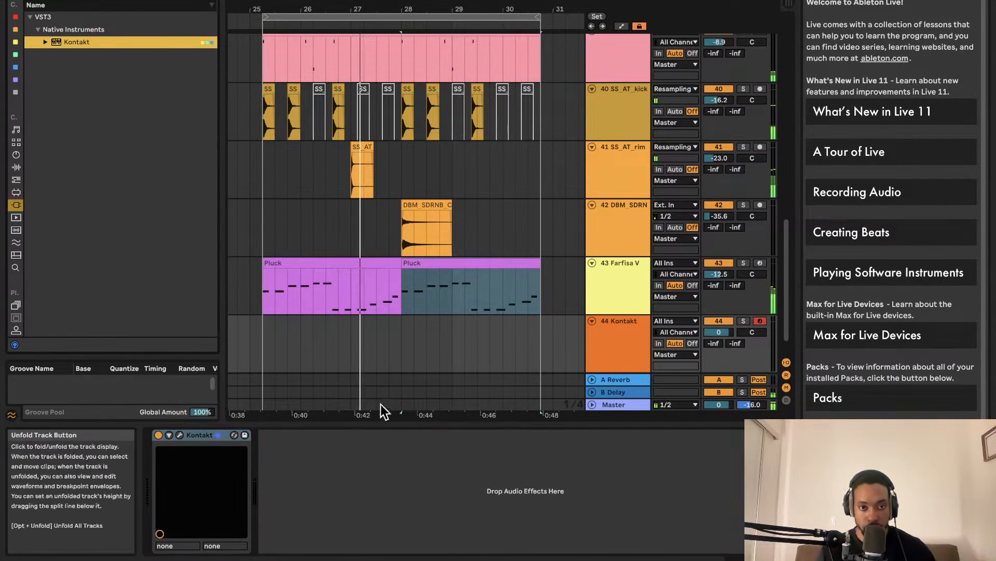
click(180, 434)
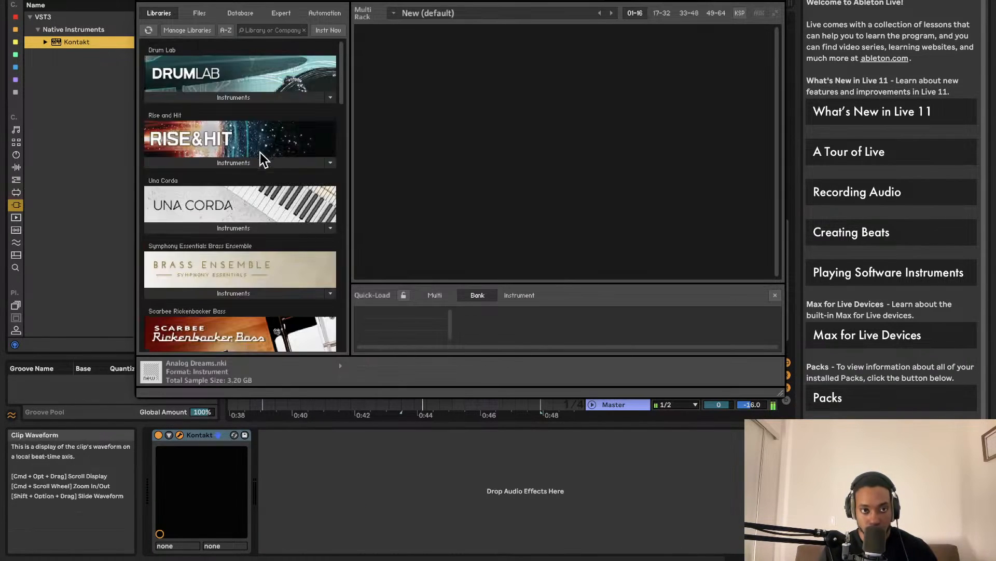
Step: Browse the Kontakt libraries, load Scarbee Rickenbacker Bass.nki, view its fretboard and close the Kontakt window
scroll(262, 156, down, 15)
scroll(263, 190, down, 15)
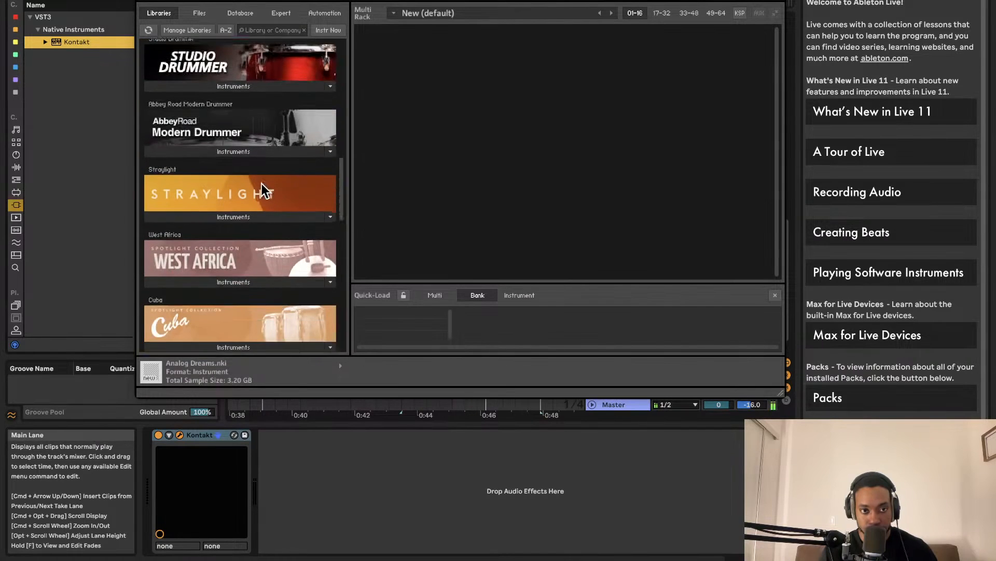
scroll(262, 184, down, 5)
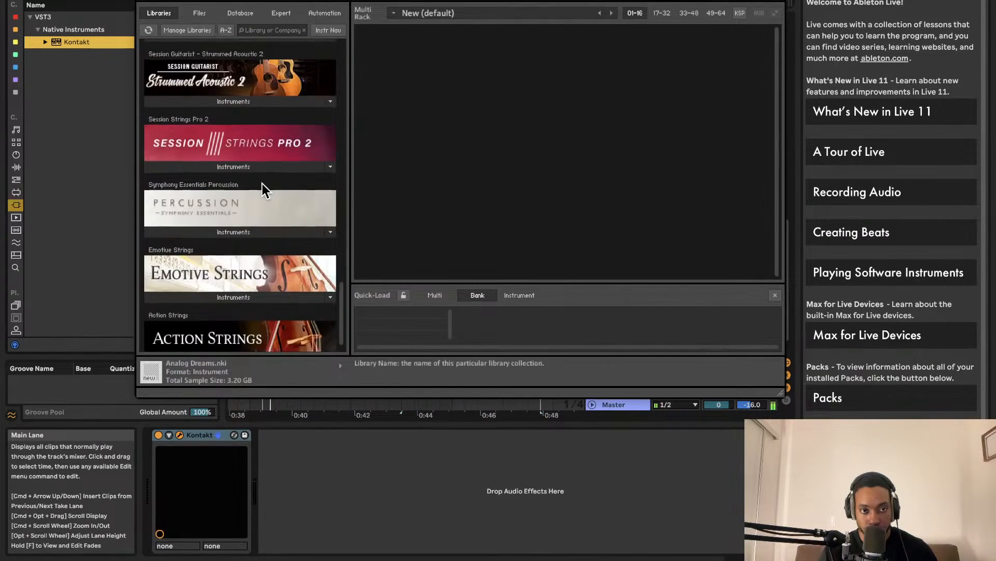
scroll(262, 184, up, 20)
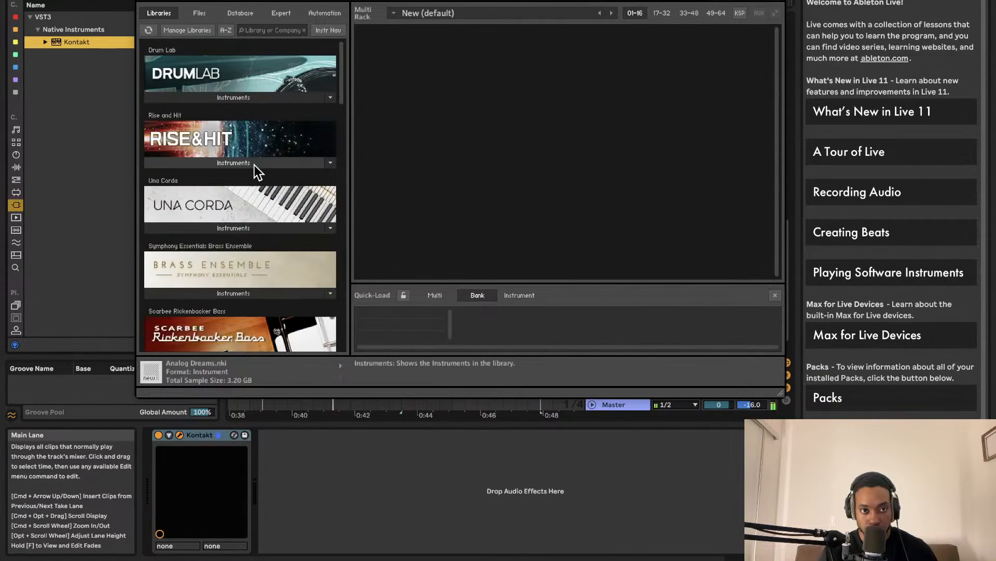
scroll(254, 172, down, 5)
scroll(254, 168, up, 4)
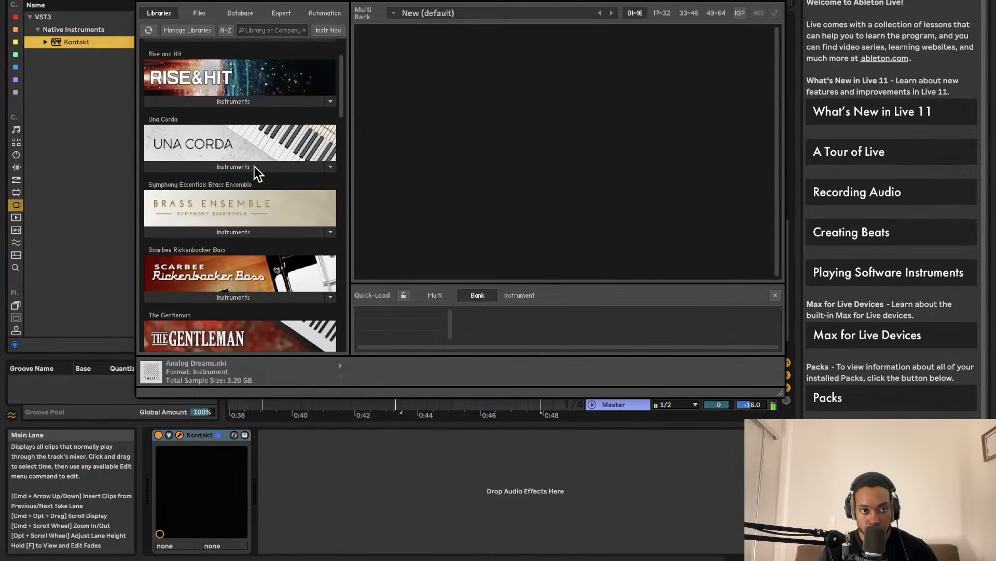
scroll(257, 174, up, 1)
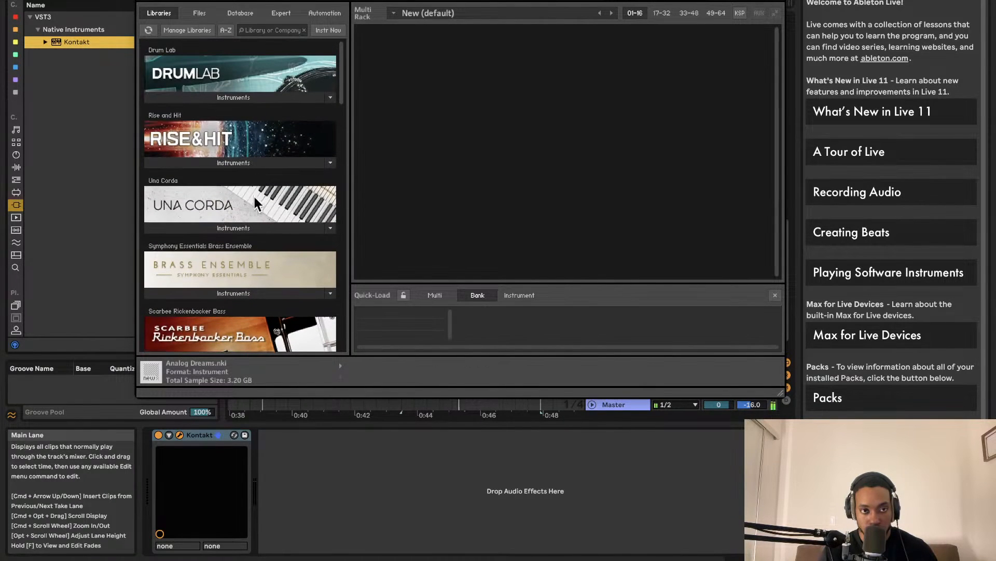
scroll(255, 200, down, 3)
click(258, 150)
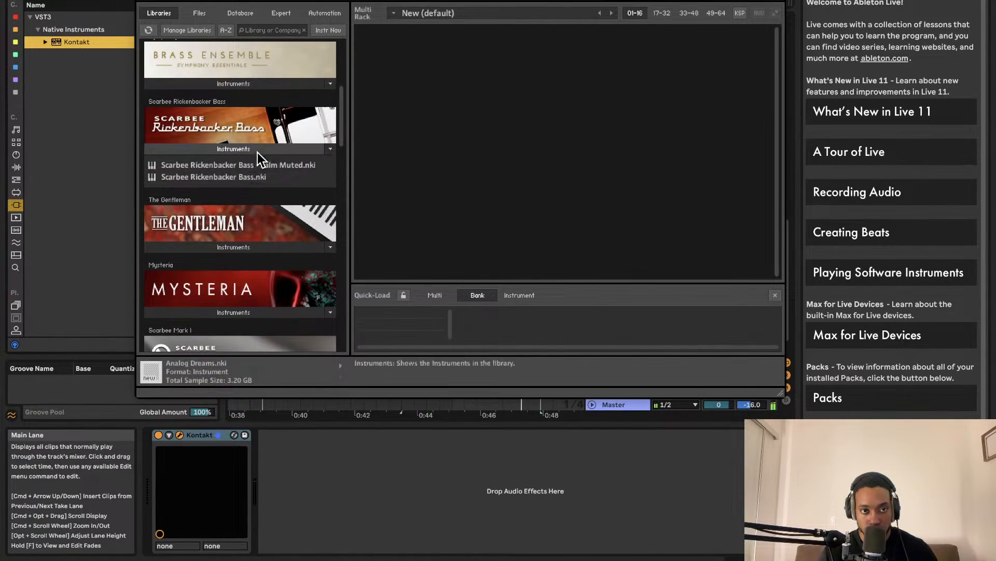
click(252, 177)
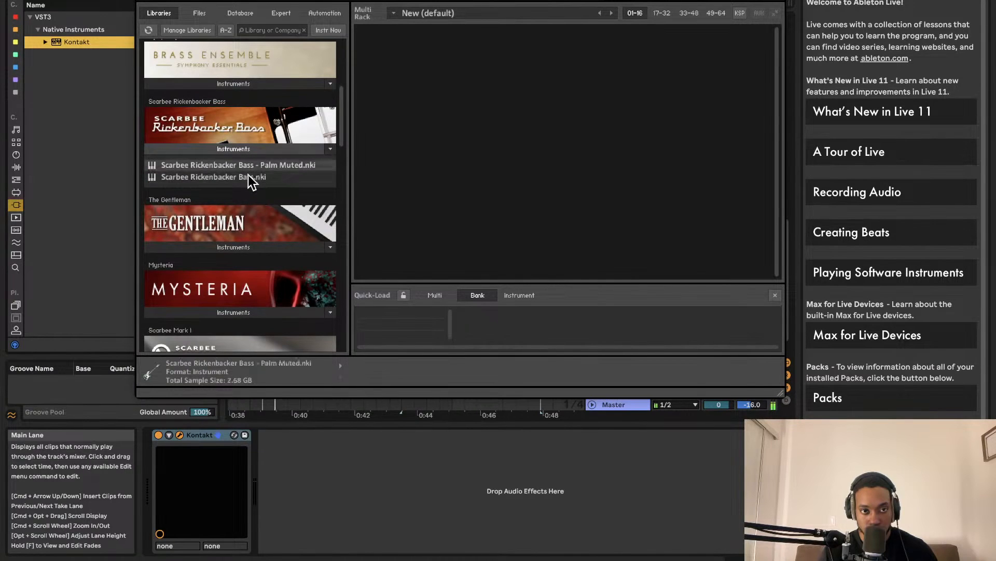
double_click(327, 177)
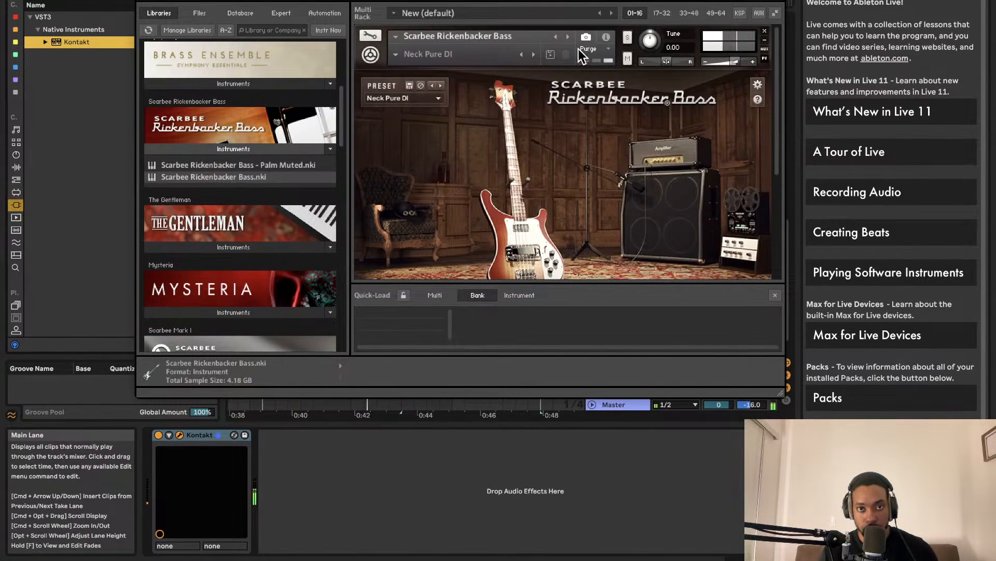
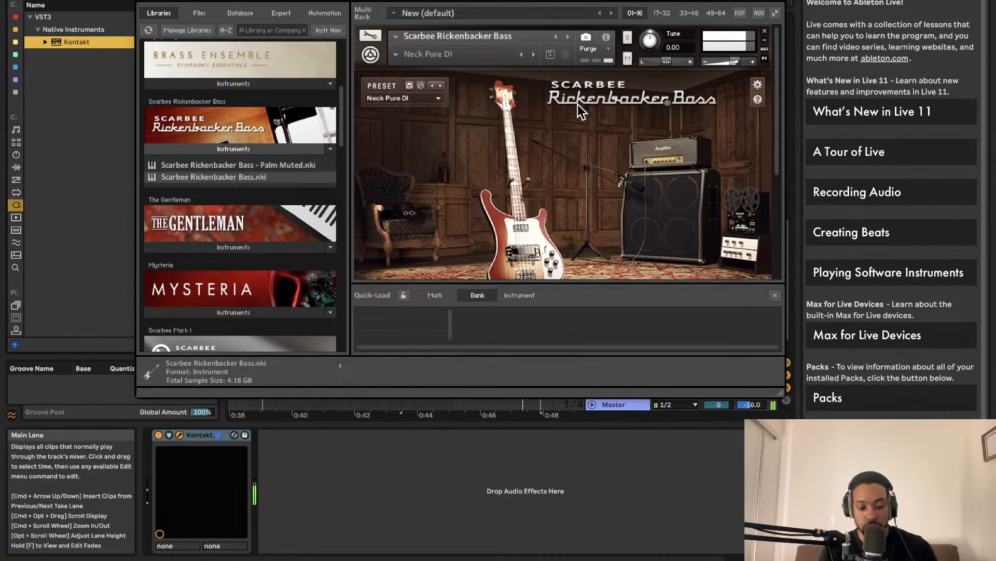
scroll(580, 110, down, 5)
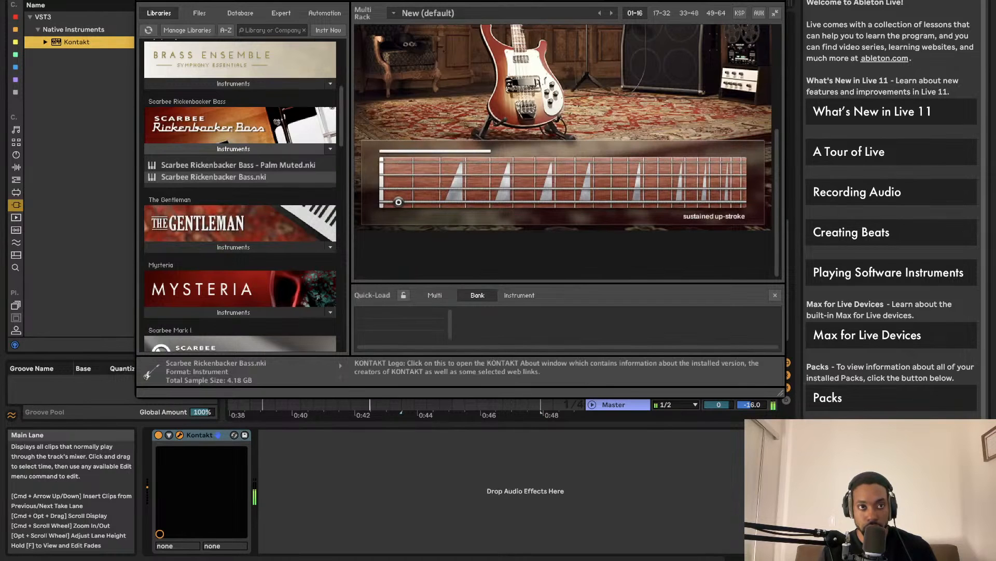
click(142, 0)
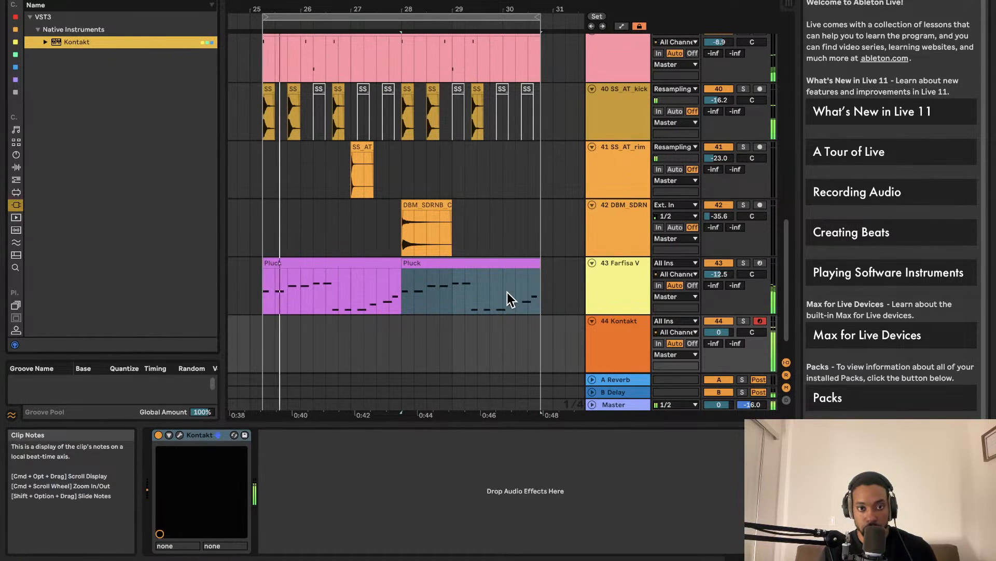
Step: Copy the first Pluck clip from the Farfisa V track to the start of the loop on the Kontakt track
scroll(527, 298, down, 1)
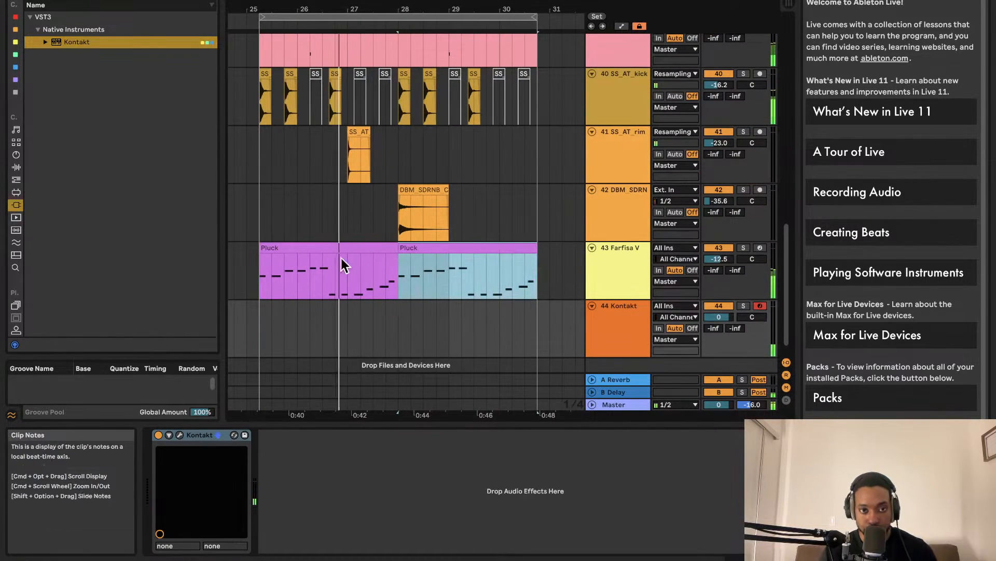
click(322, 247)
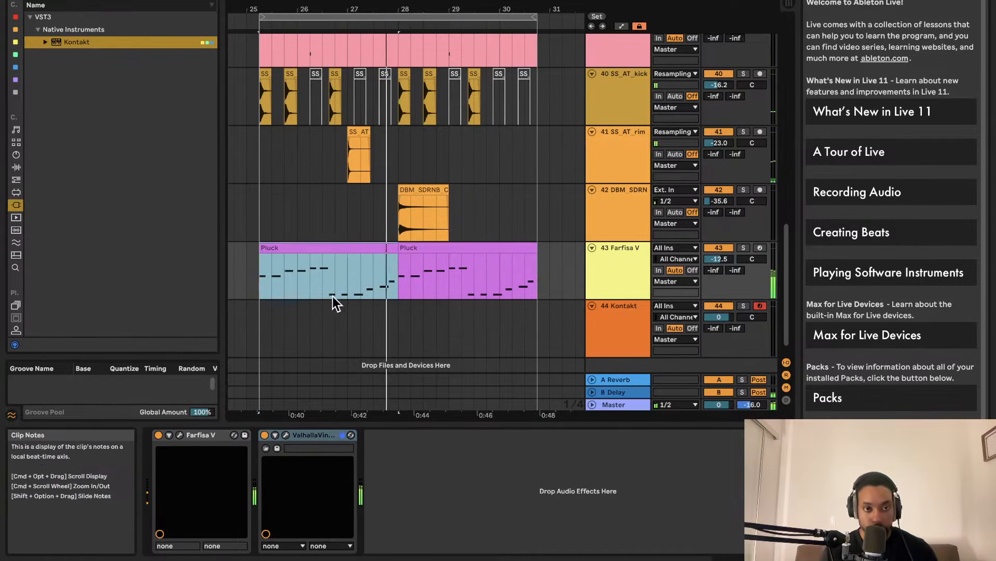
click(267, 326)
key(super+v)
scroll(373, 338, left, 5)
scroll(373, 339, right, 2)
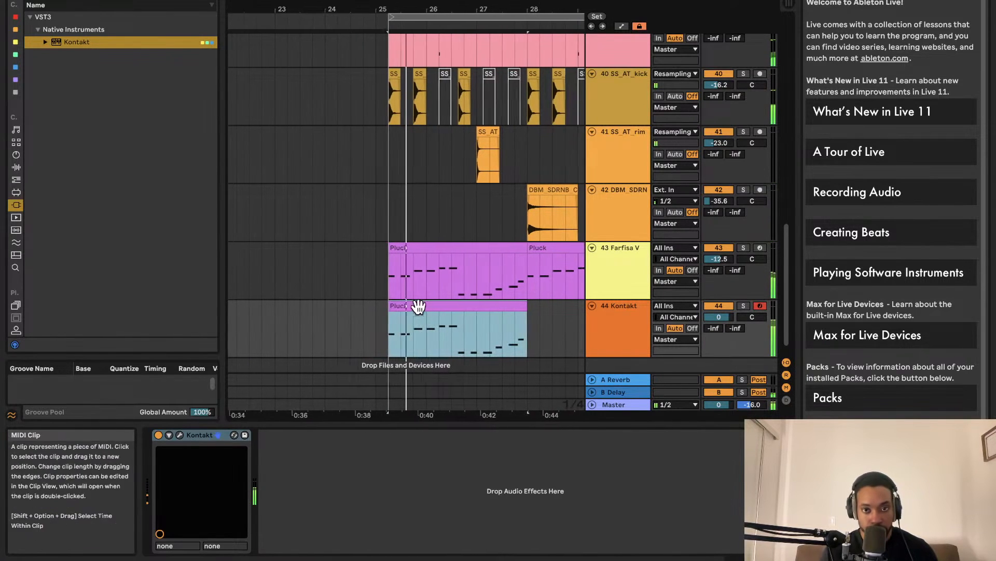
Step: Open the Pluck clip on the Kontakt track and transpose all its notes down one octave
click(455, 305)
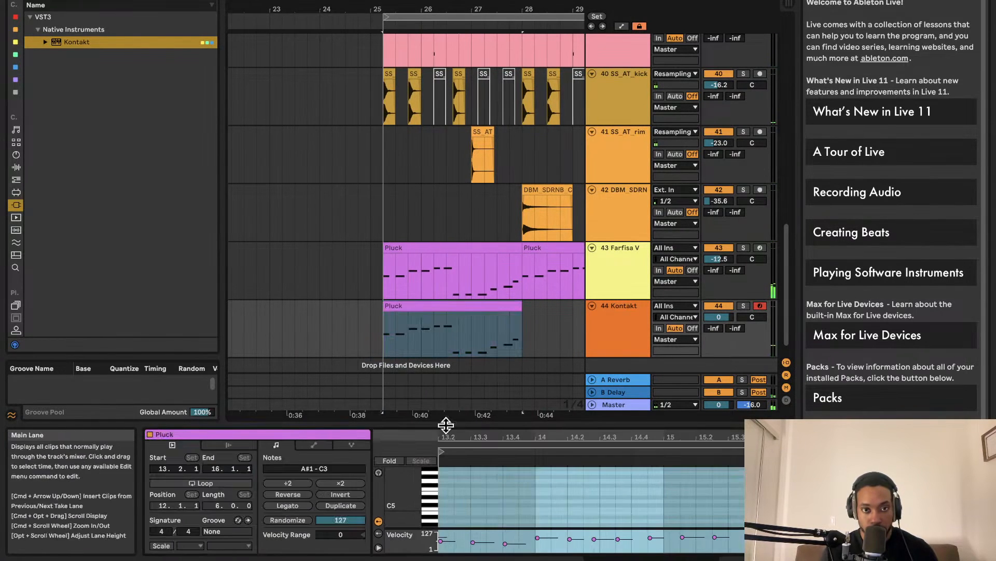
drag(445, 422, 457, 165)
key(super+a)
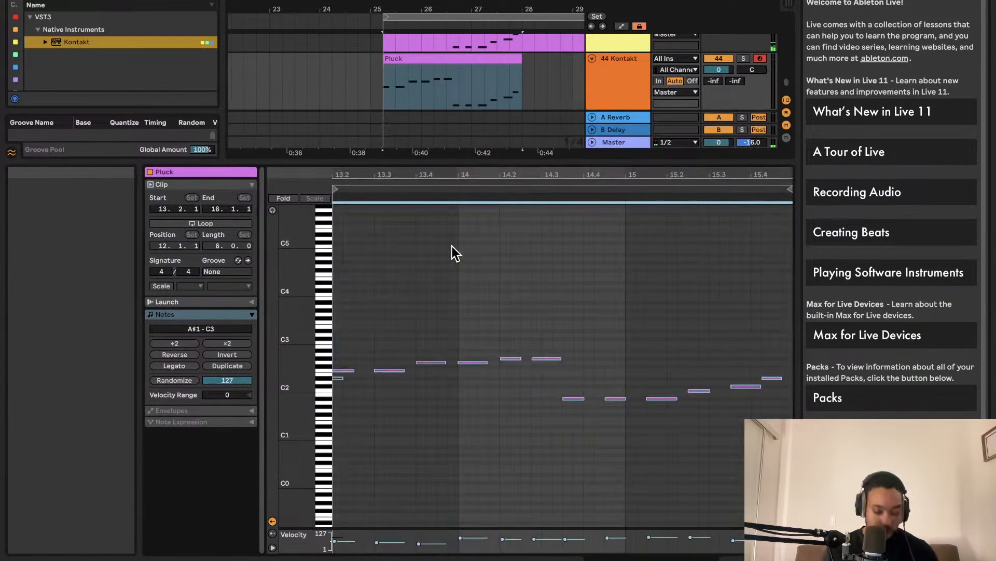
key(shift+Down)
scroll(453, 251, left, 5)
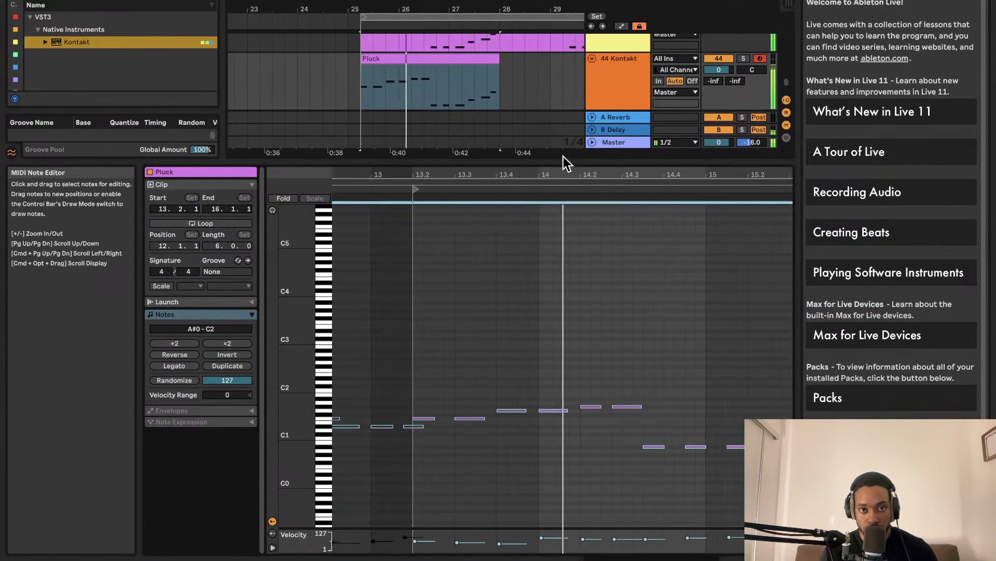
drag(535, 164, 530, 305)
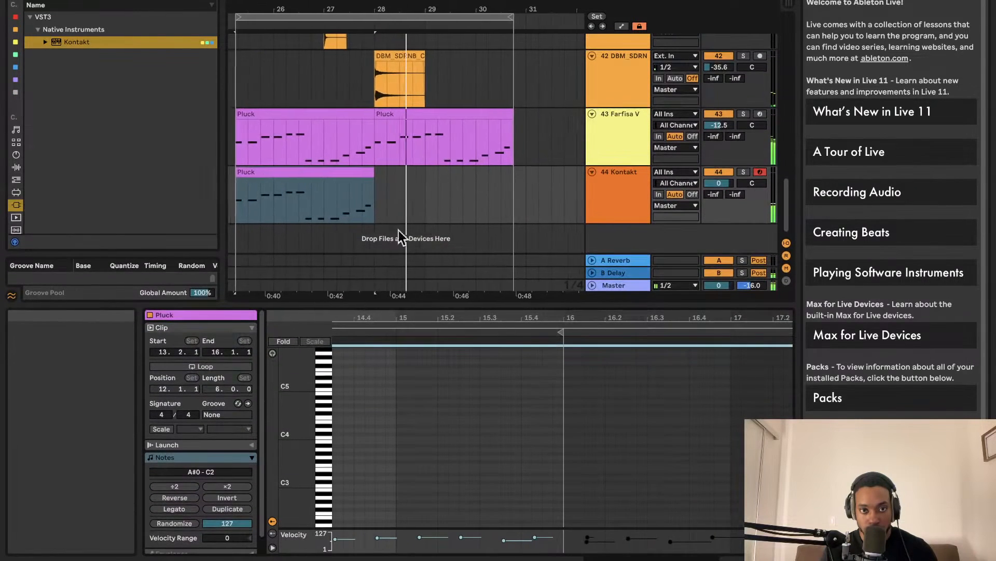
Step: Delete the Pluck clip from the Kontakt track
click(420, 174)
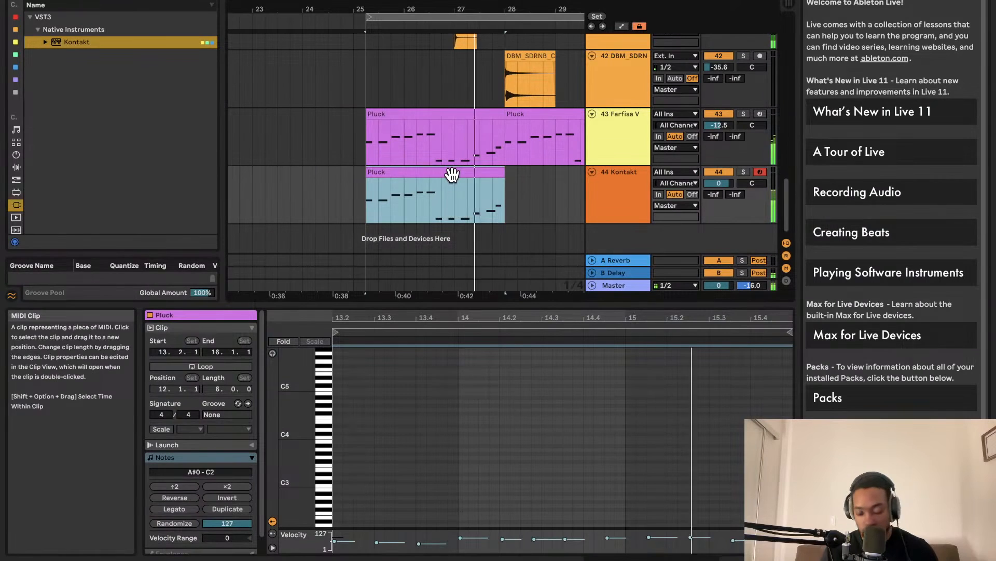
key(Delete)
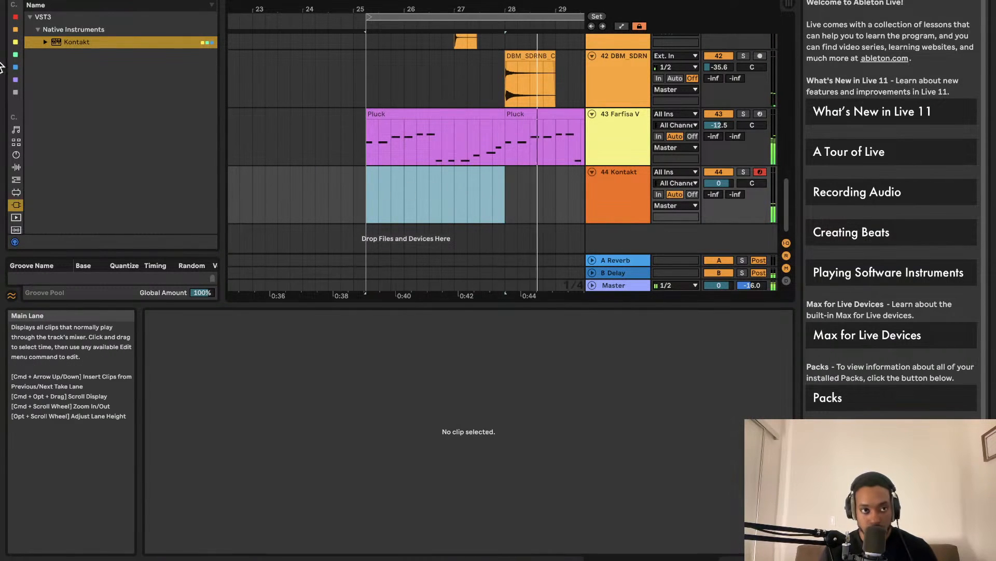
Step: Search the browser for "80" and look at the Arturia CS-80 V4 plug-in
click(57, 0)
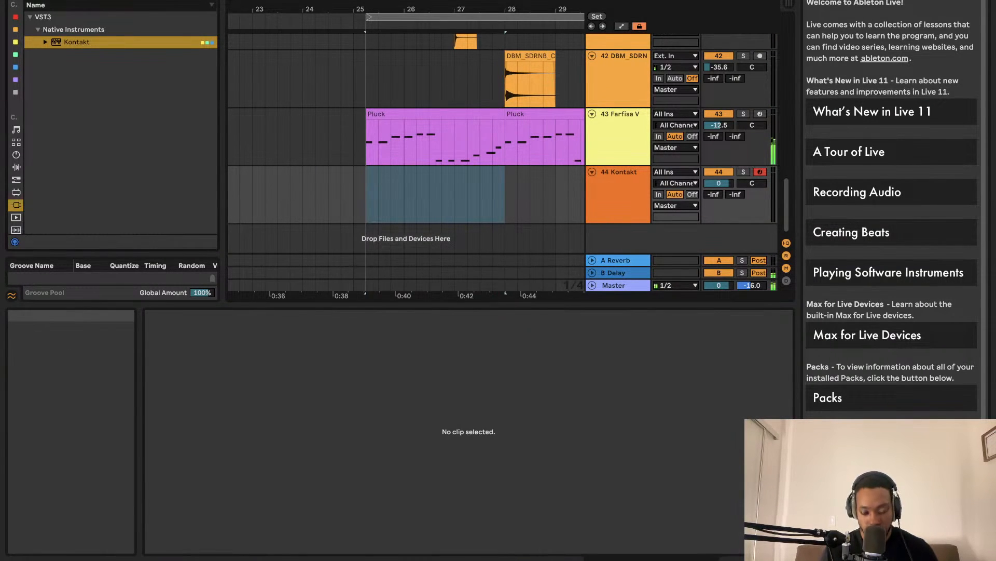
key(BackSpace)
text(80)
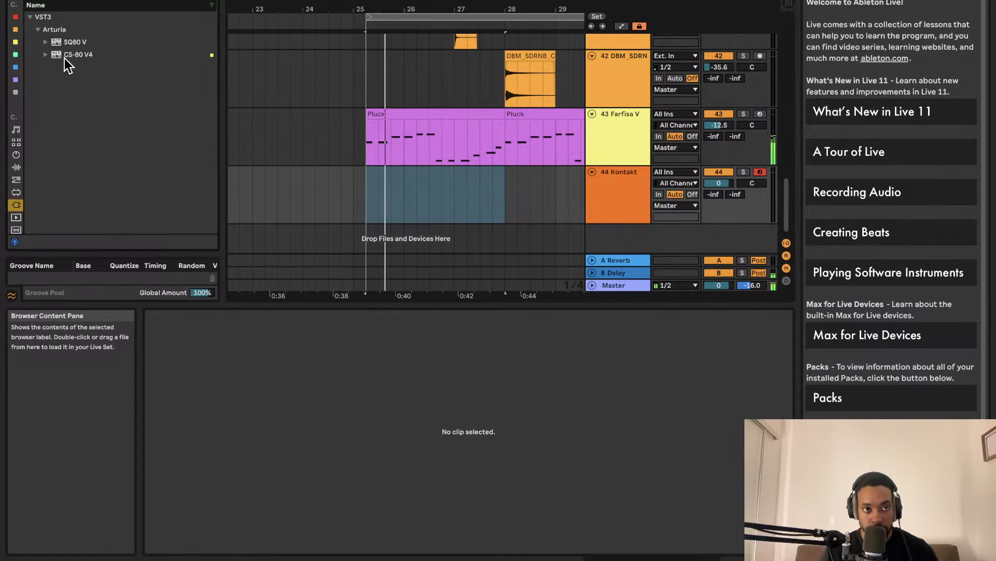
click(48, 46)
click(38, 54)
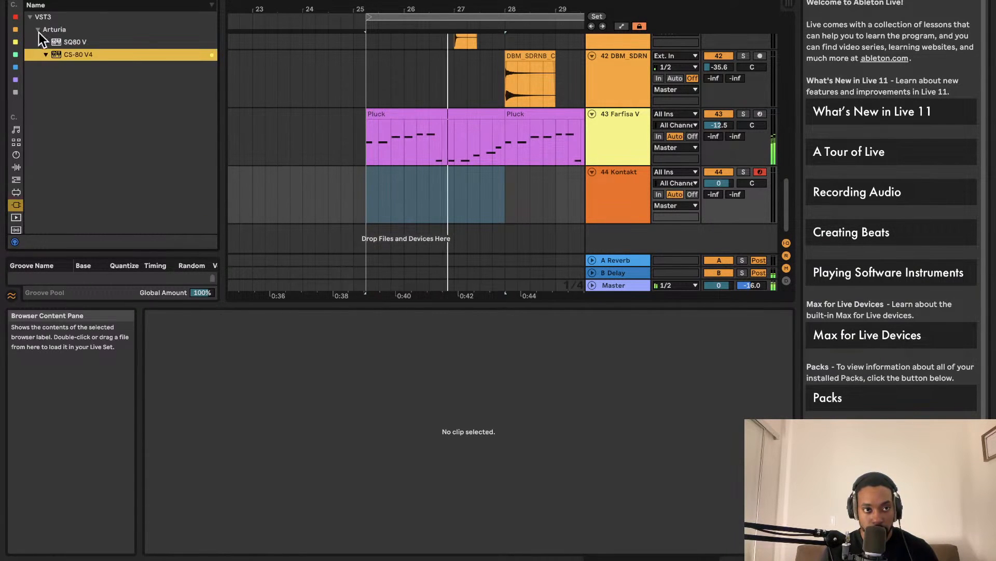
Step: Find the 80s VCO Brass.adv preset under the Analog instrument's Brass folder, load it on a new track and unfold that track
click(17, 154)
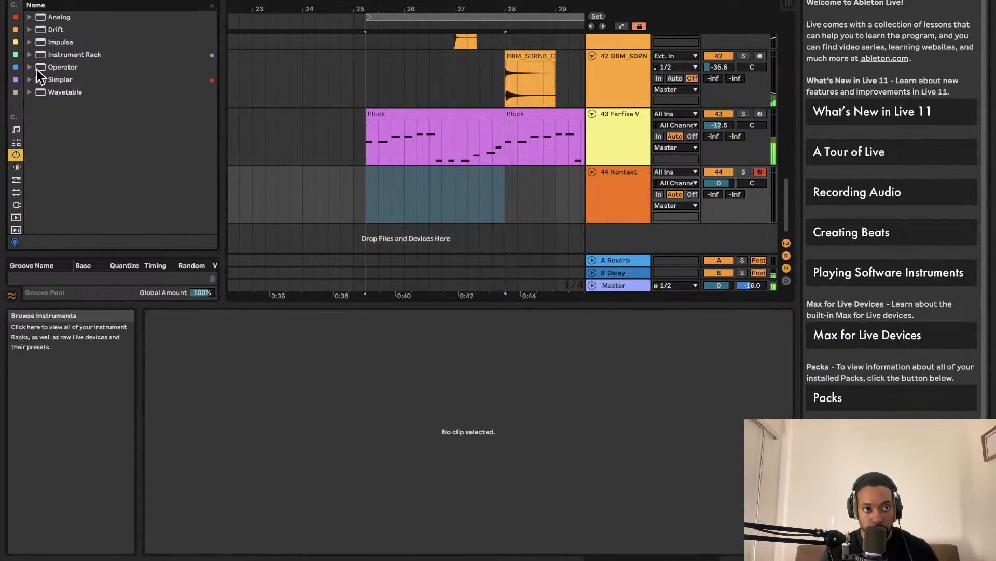
click(31, 17)
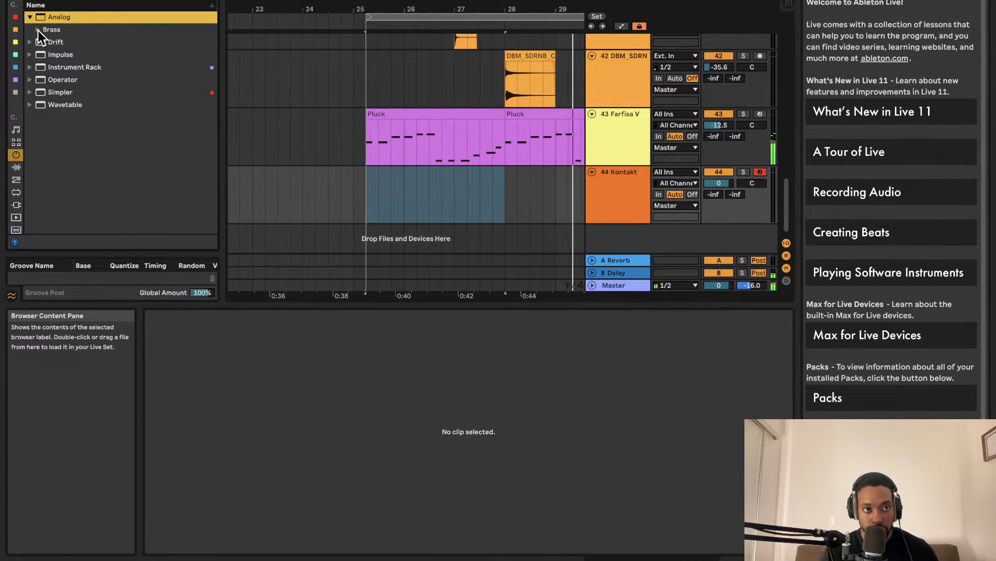
click(37, 30)
drag(61, 40, 247, 63)
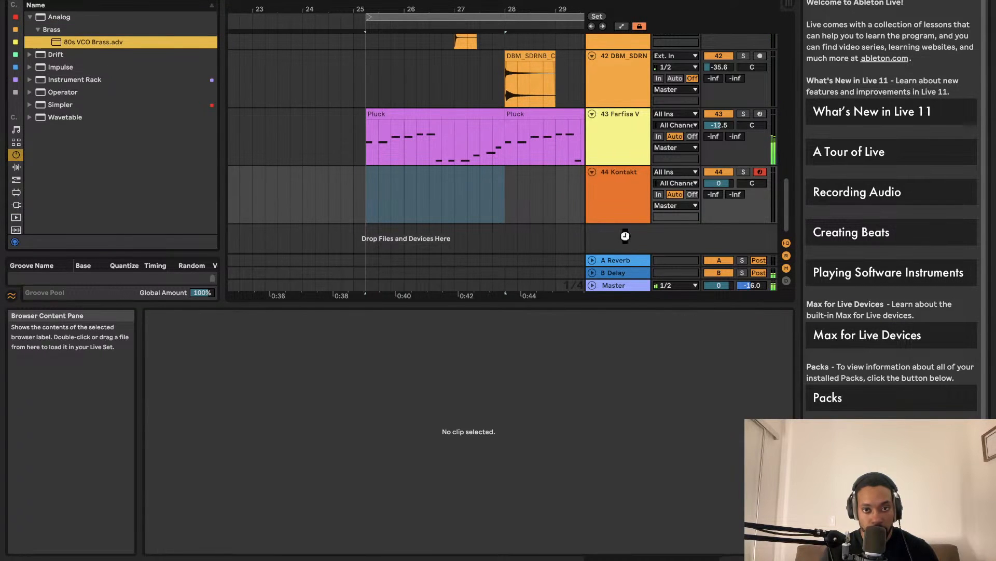
drag(665, 138, 617, 239)
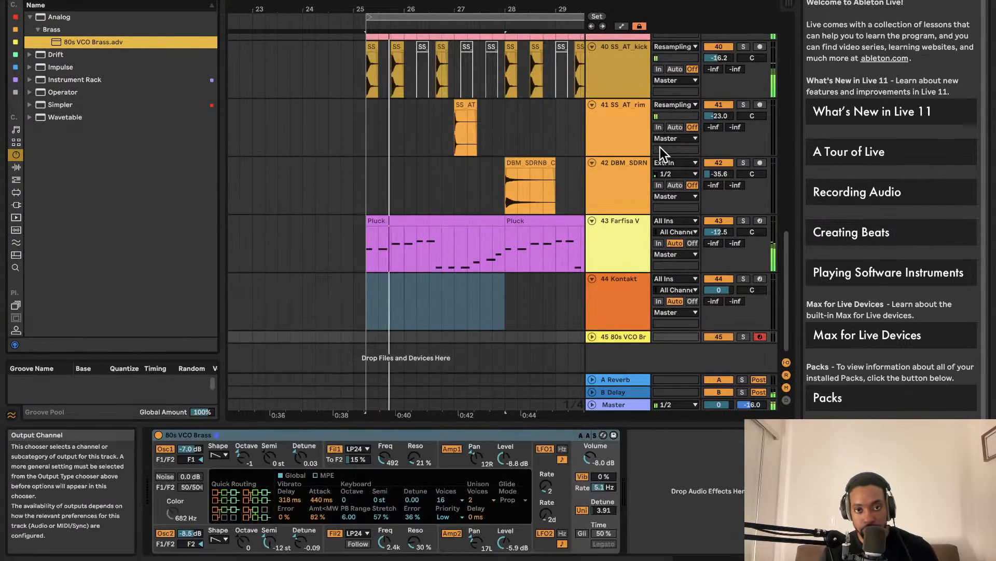
click(592, 336)
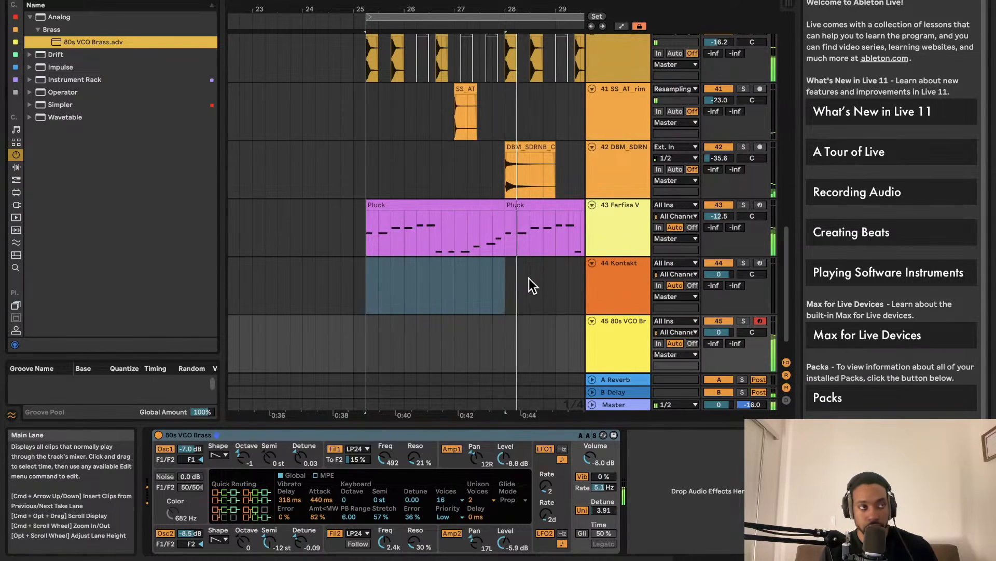
Step: Play a bass line over the looping groove and capture it as a MIDI clip on the 80s VCO Brass track
scroll(494, 257, up, 2)
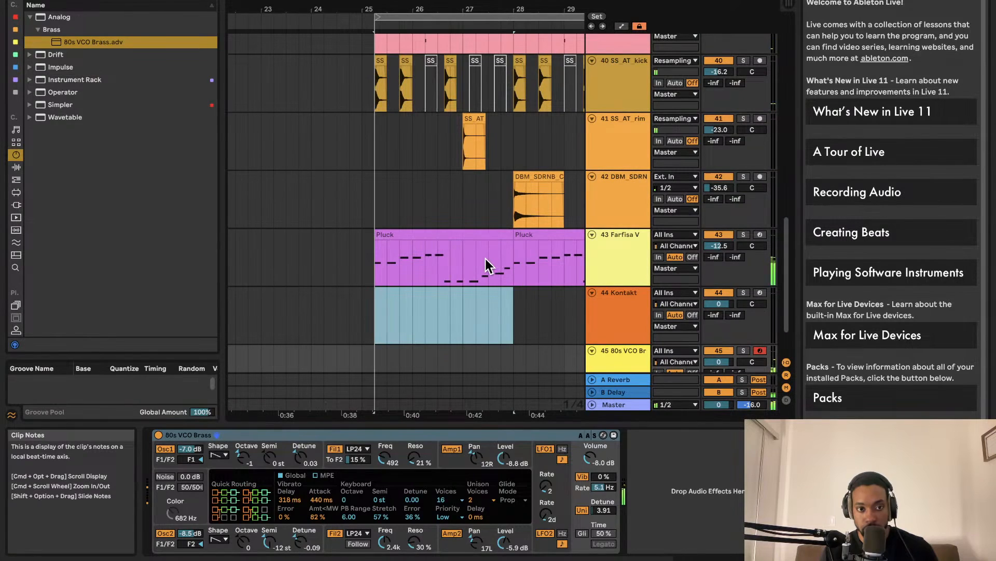
key(space)
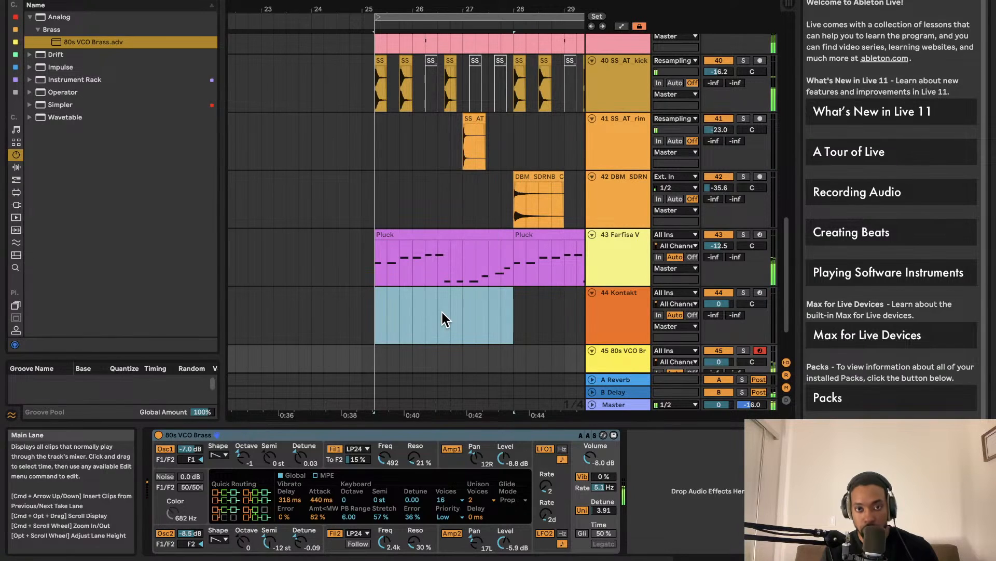
scroll(442, 312, up, 3)
scroll(450, 234, right, 5)
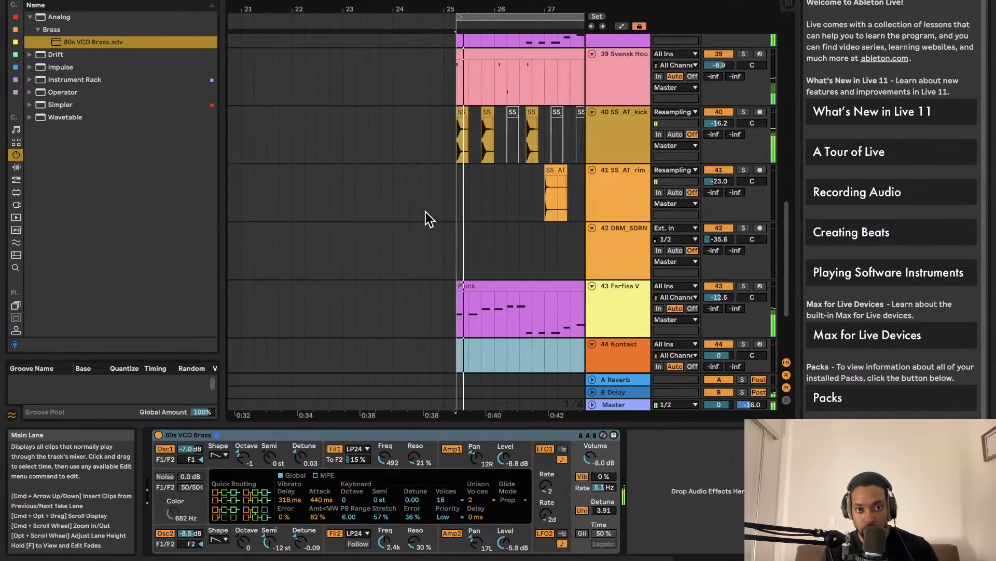
scroll(427, 213, left, 4)
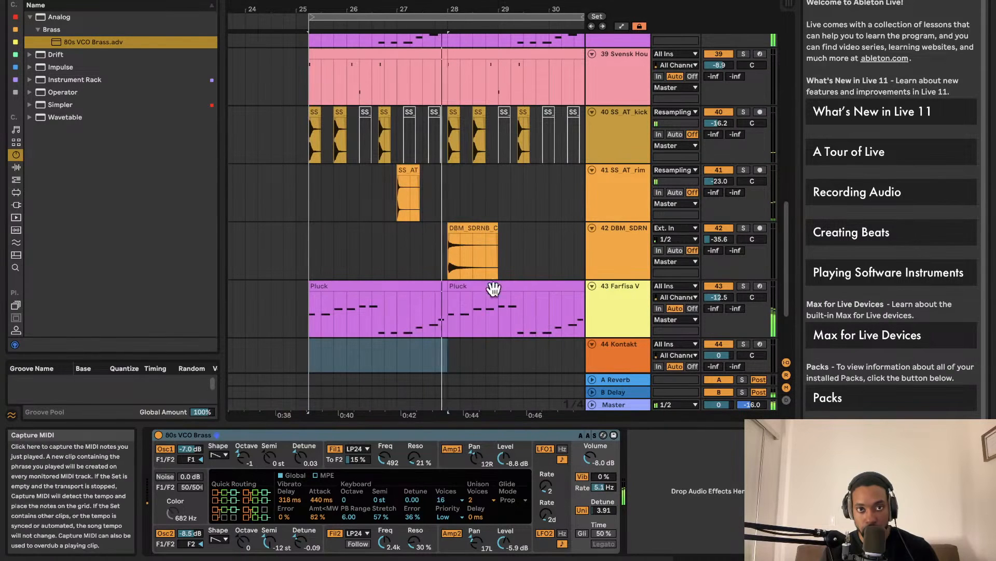
scroll(456, 363, down, 3)
scroll(438, 344, left, 2)
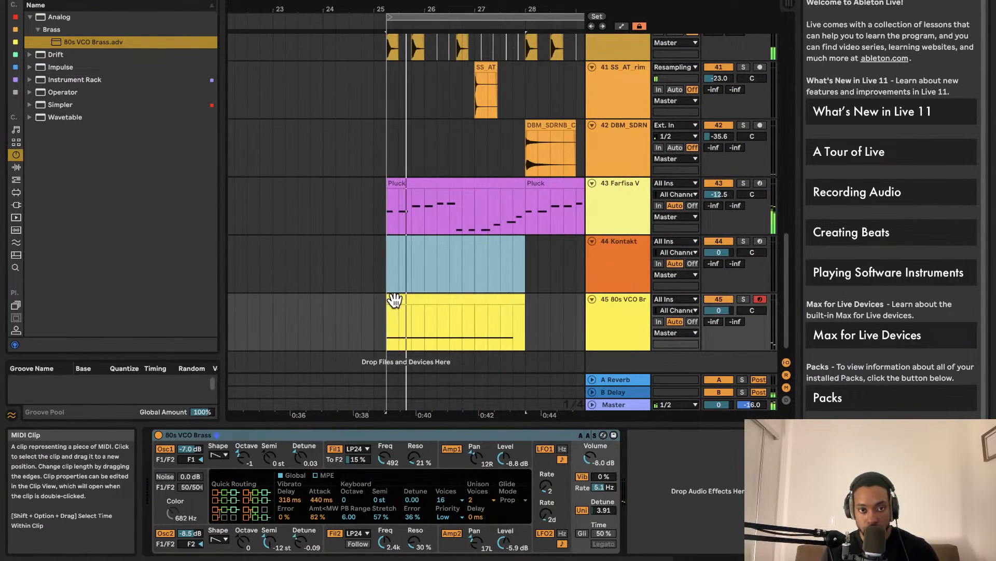
Step: Extend the captured brass clip backwards and reposition it so the wanted phrase begins at the loop start, then play it
drag(390, 299, 188, 282)
drag(274, 312, 413, 304)
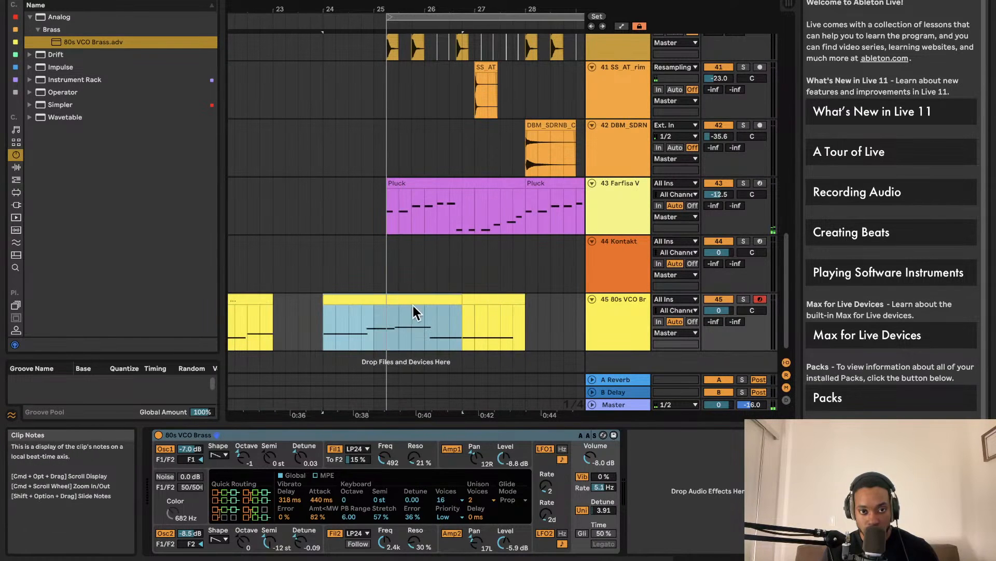
key(super+z)
drag(342, 297, 526, 305)
click(351, 290)
scroll(525, 305, left, 1)
key(space)
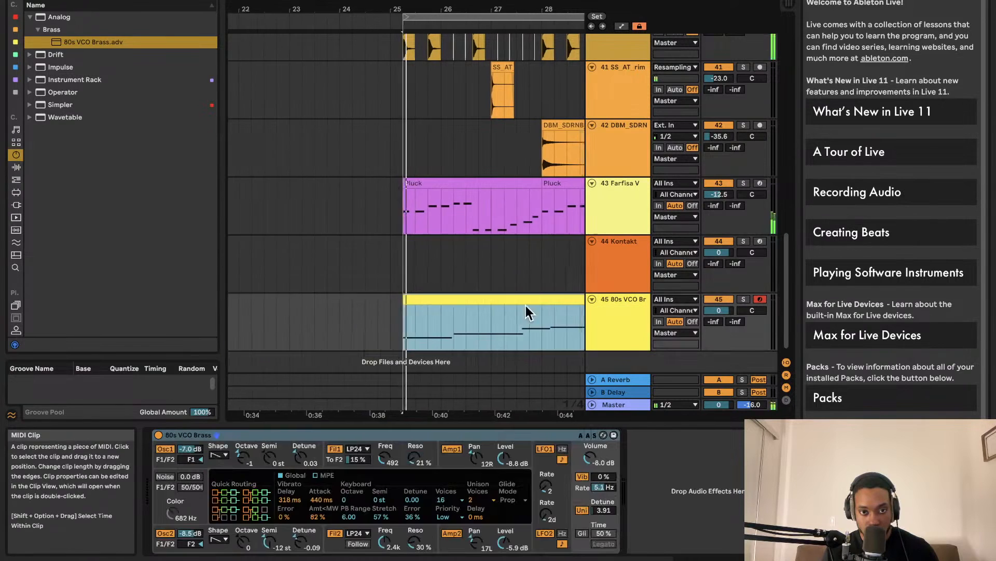
Step: Open the brass clip's notes, end the first F1 note where G#1 begins and shorten the G#1 note to about one bar
scroll(498, 309, right, 2)
double_click(405, 297)
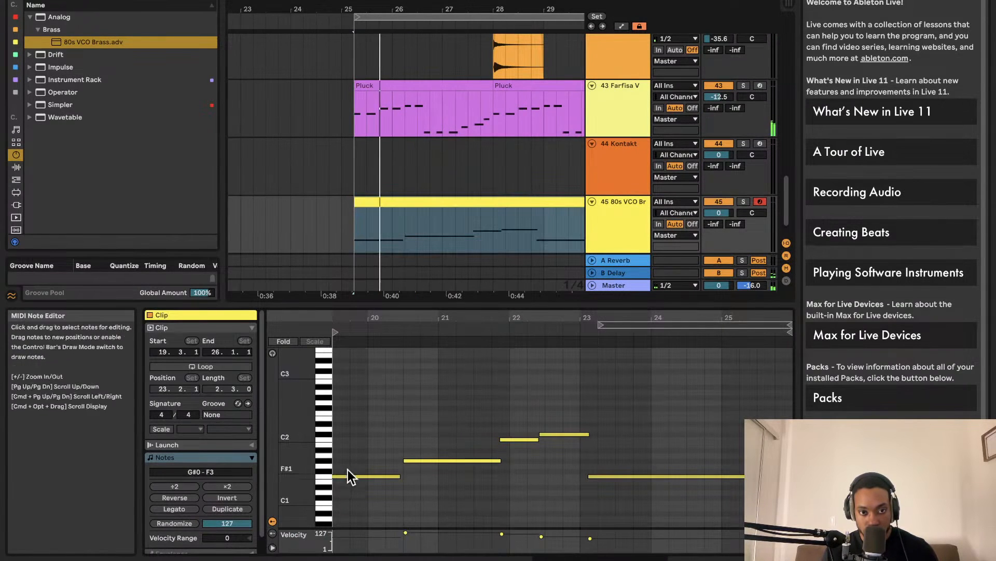
drag(347, 475, 481, 485)
drag(540, 476, 401, 475)
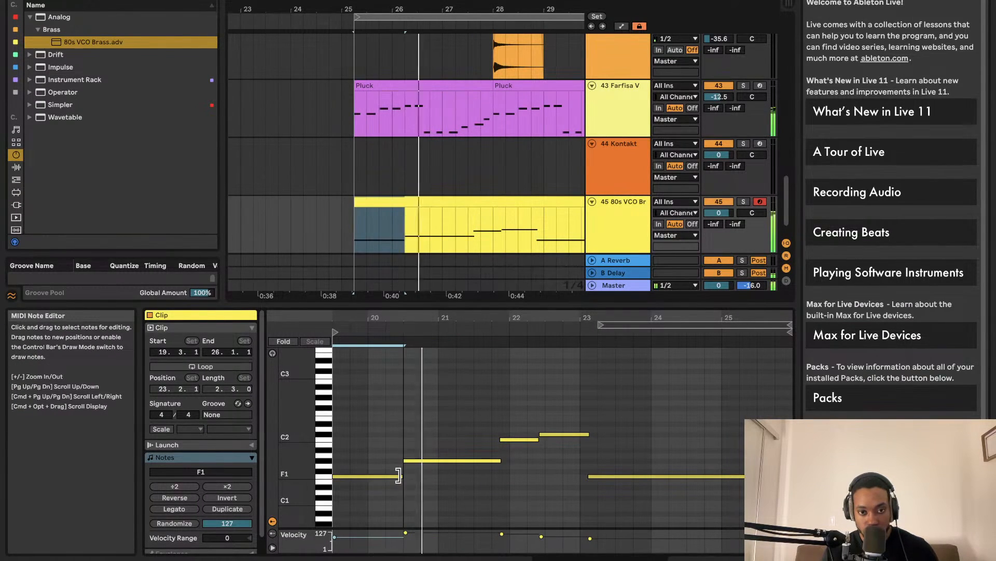
drag(501, 459, 474, 460)
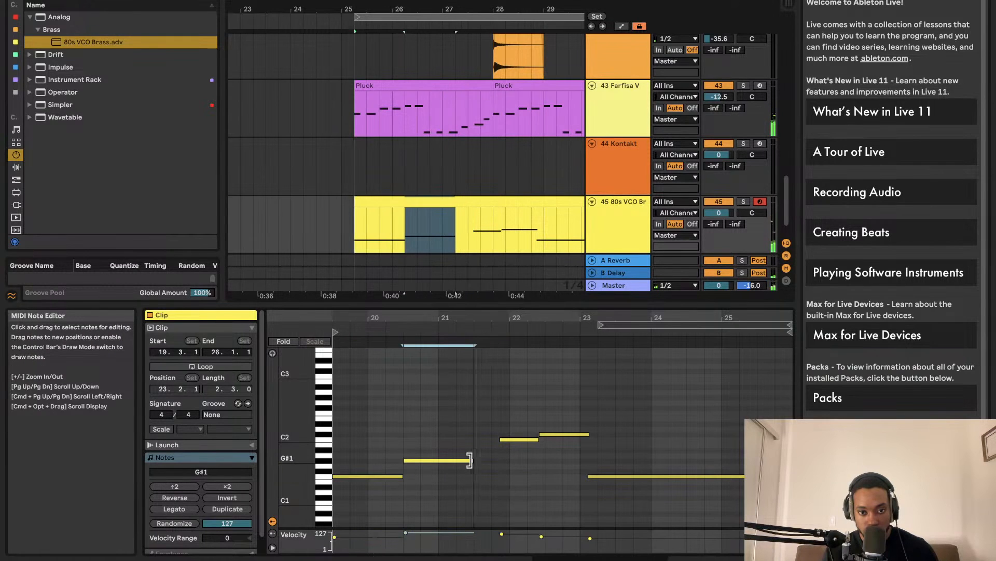
Step: Shift the C2 and C#2 notes earlier so they start right after the G#1 note, and play the loop
drag(598, 414, 747, 450)
key(Left)
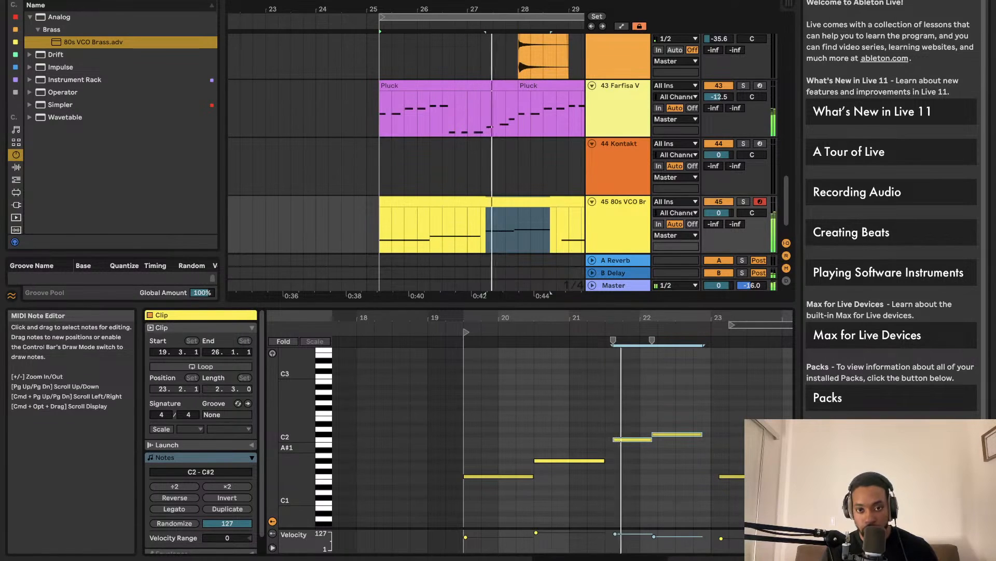
key(Left)
key(space)
key(space)
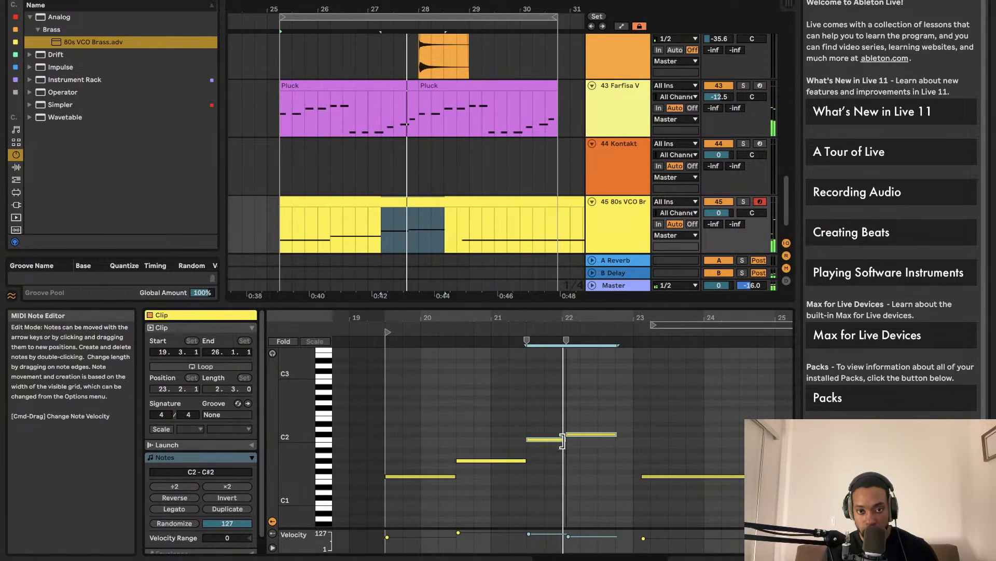
Step: Shorten the C2 note and move the C#2 note earlier so it directly follows, checking the change by ear
drag(541, 440, 569, 435)
click(573, 442)
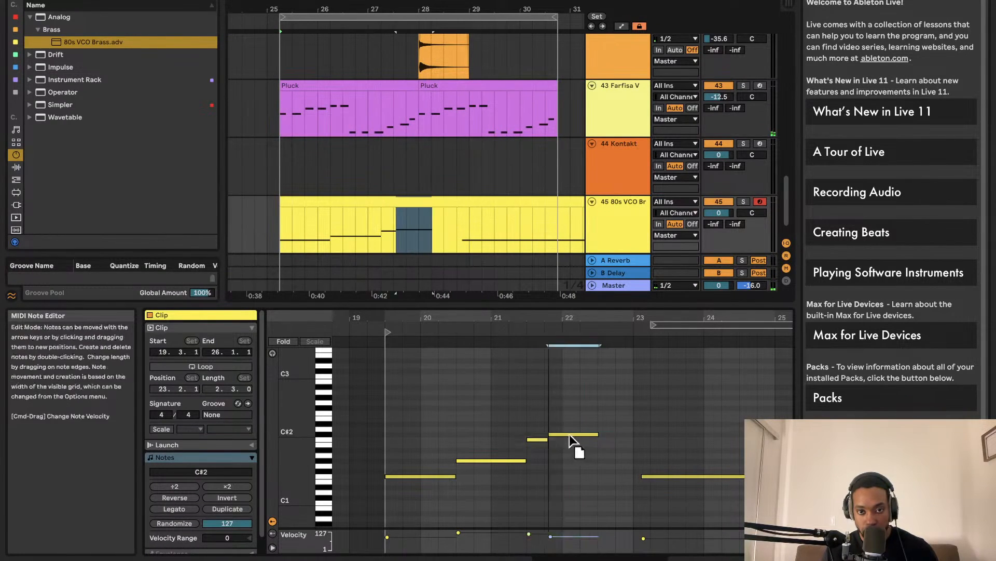
key(space)
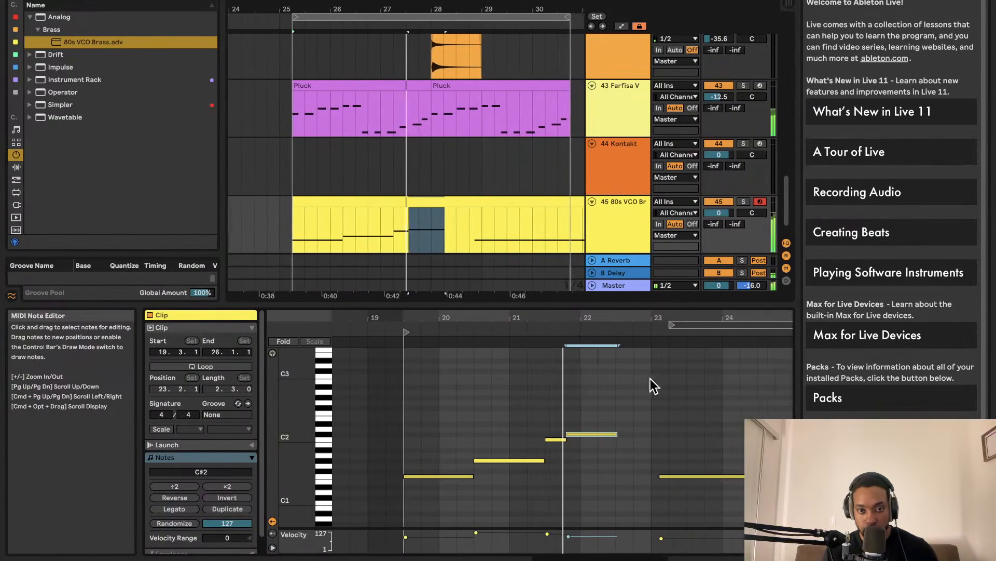
Step: Select the notes from C2 onwards, shift them slightly later and audition the phrase
click(540, 446)
drag(534, 423, 660, 487)
scroll(656, 459, right, 1)
key(space)
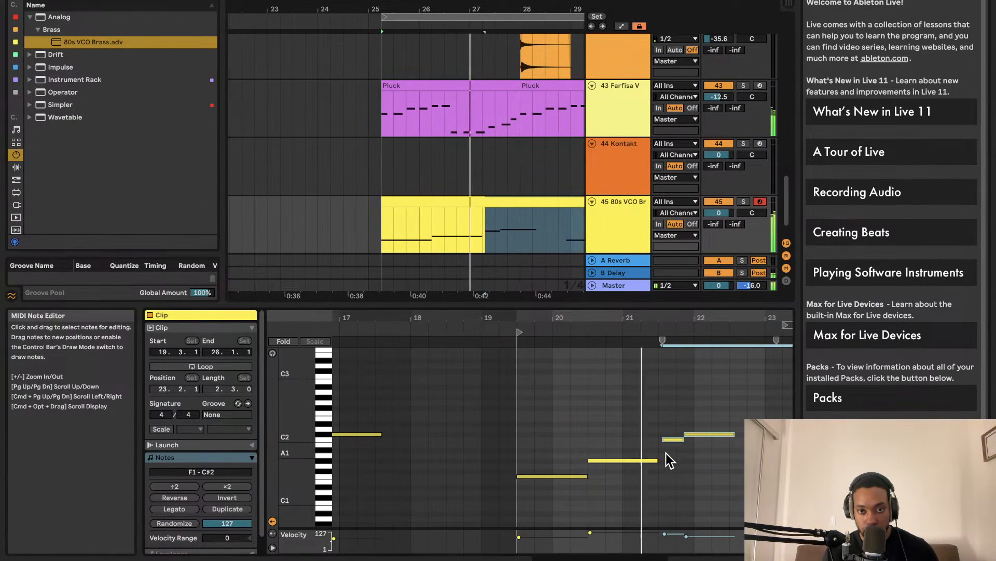
click(676, 414)
key(space)
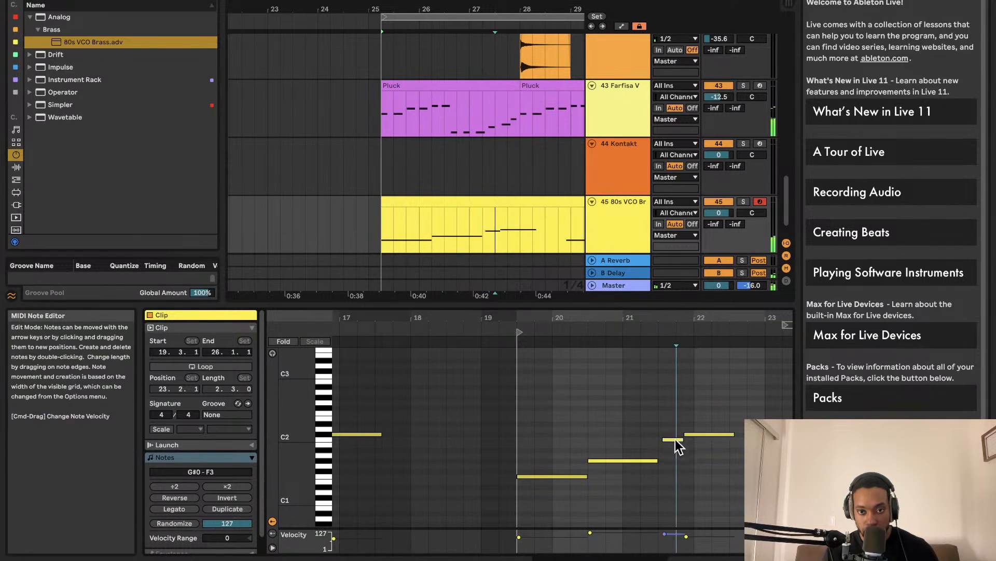
Step: Lengthen the C2 note and move the C#2 note later so it starts where C2 ends, auditioning the timing
key(space)
drag(698, 434, 675, 448)
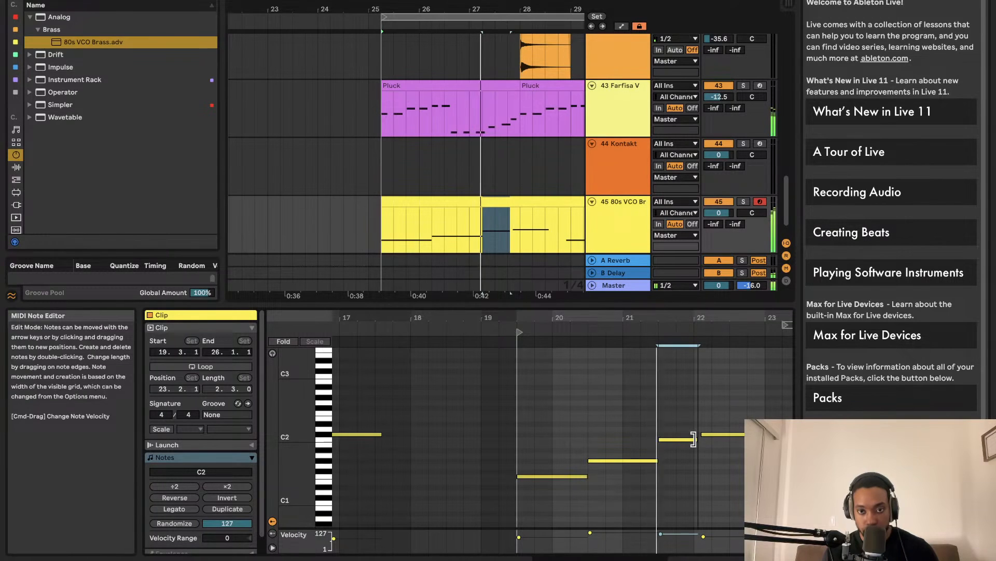
key(space)
mouse_move(693, 439)
mouse_down()
mouse_move(677, 441)
mouse_move(690, 439)
mouse_up()
key(space)
key(space)
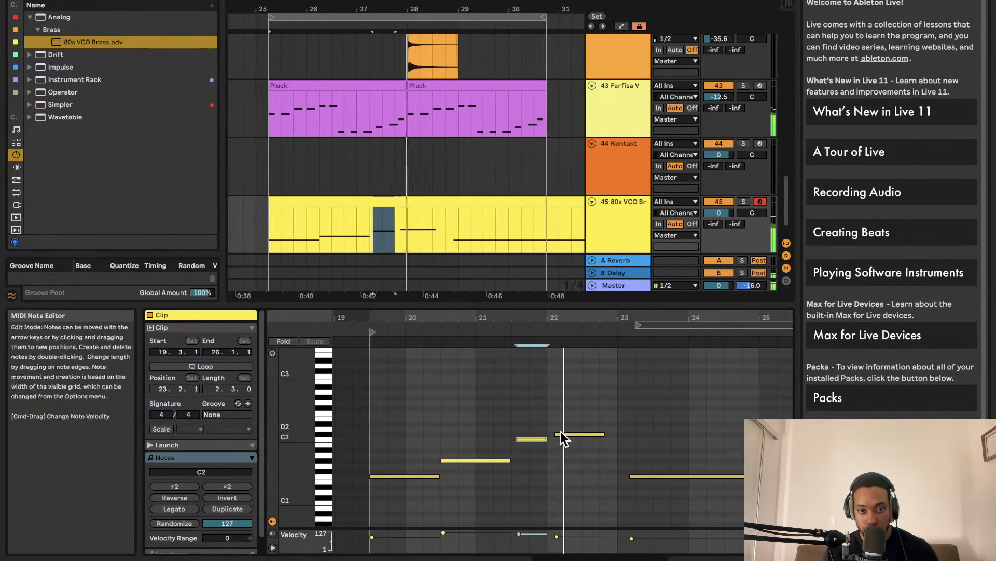
click(561, 434)
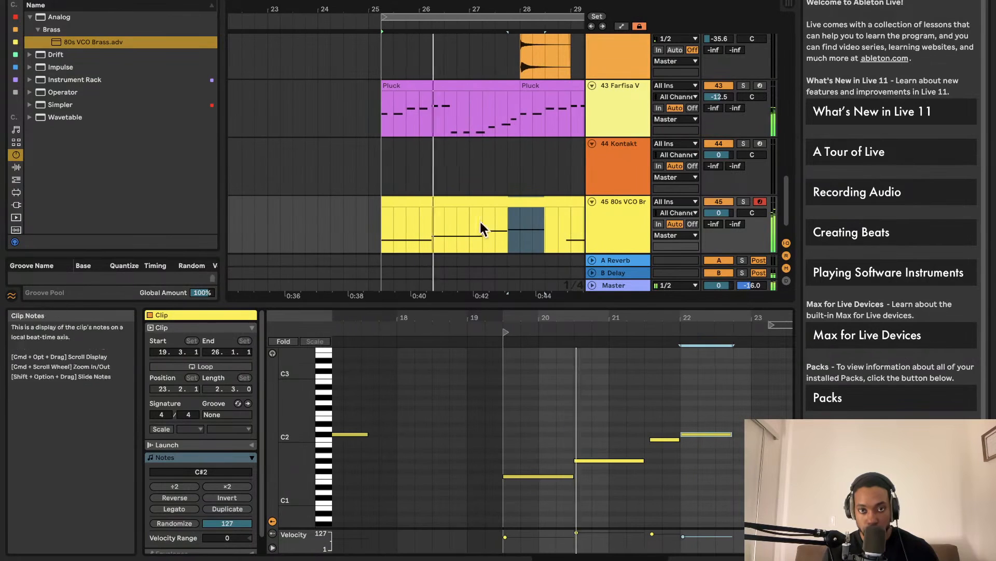
Step: Transpose all the brass clip's notes up one octave and set the 80s VCO Brass track volume to -9.0 dB
key(super+a)
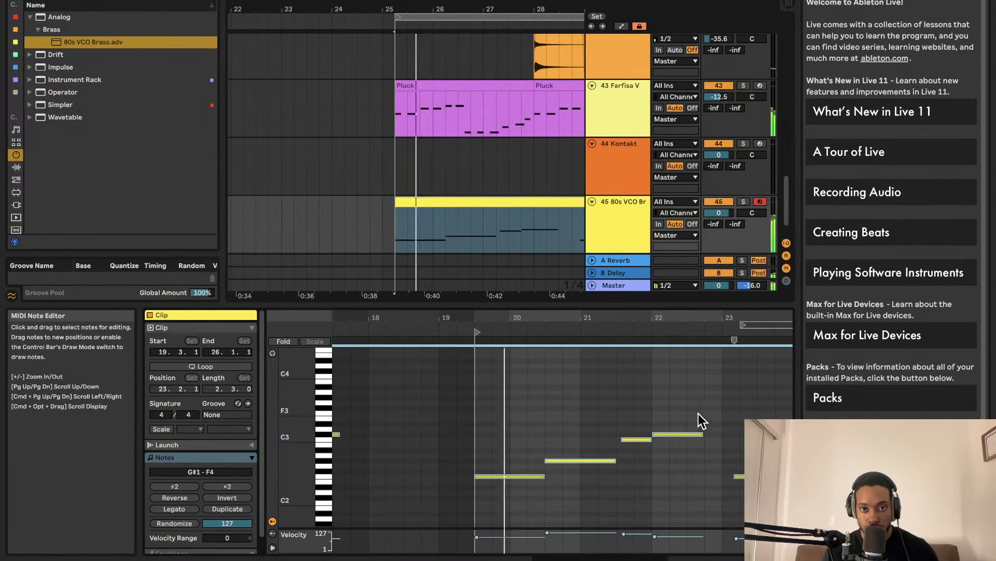
drag(719, 212, 719, 224)
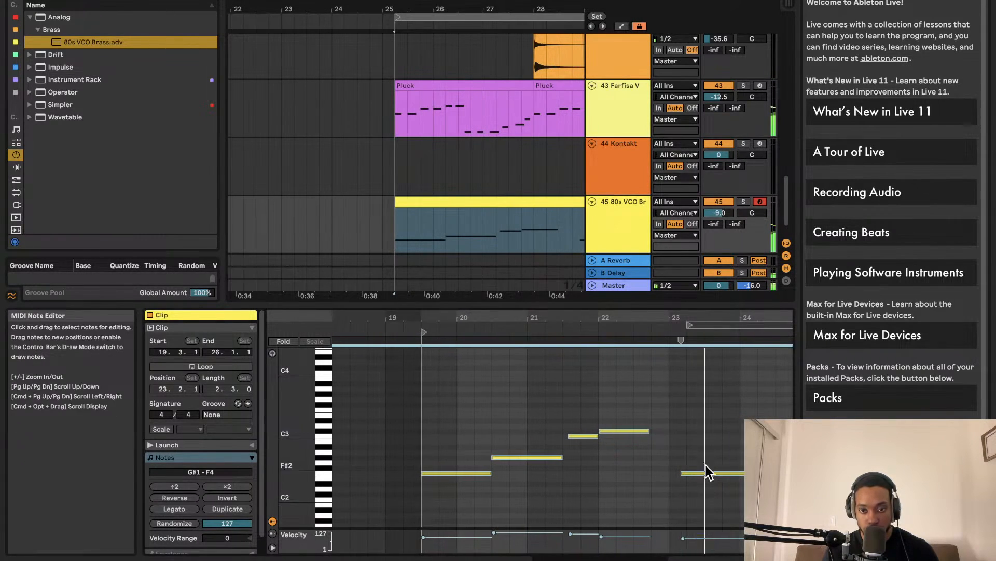
Step: Move the long final F2 note of the brass clip earlier to start at bar 23 and audition the change
mouse_move(695, 472)
mouse_down()
mouse_move(706, 475)
mouse_move(684, 477)
mouse_up()
click(700, 489)
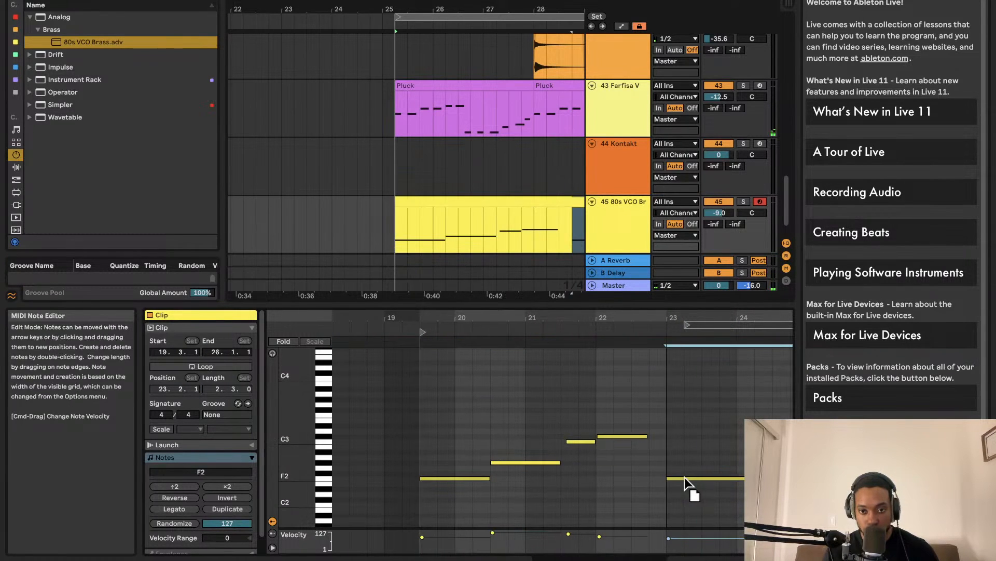
key(space)
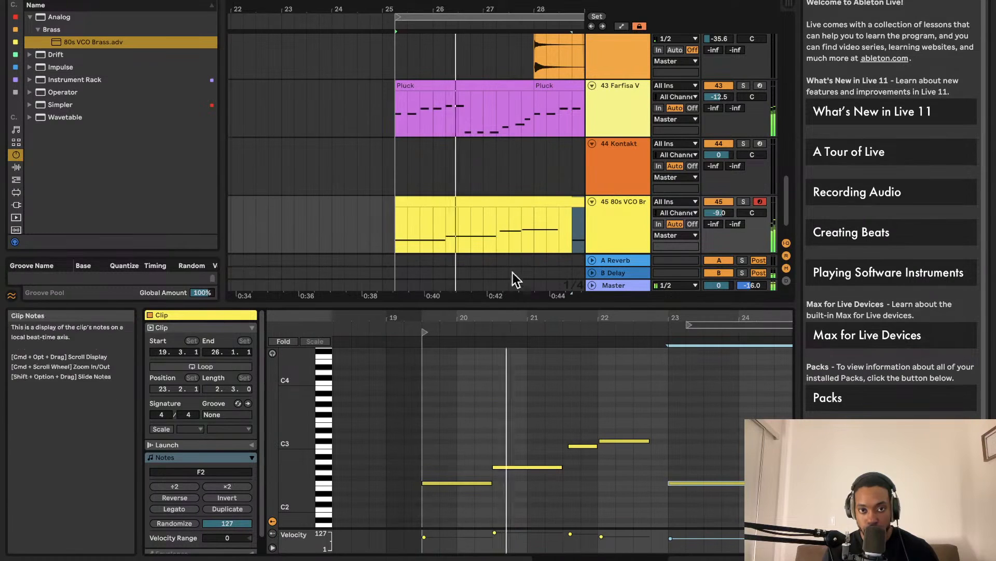
drag(514, 306, 529, 519)
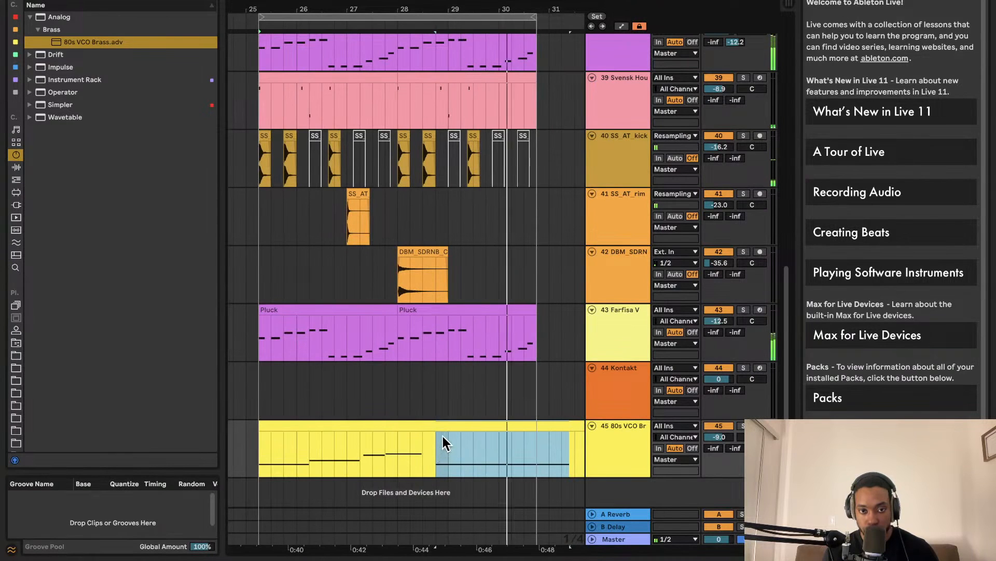
Step: Move the long F2 note earlier again so it starts right where the preceding note ends, then return to the arrangement
double_click(444, 428)
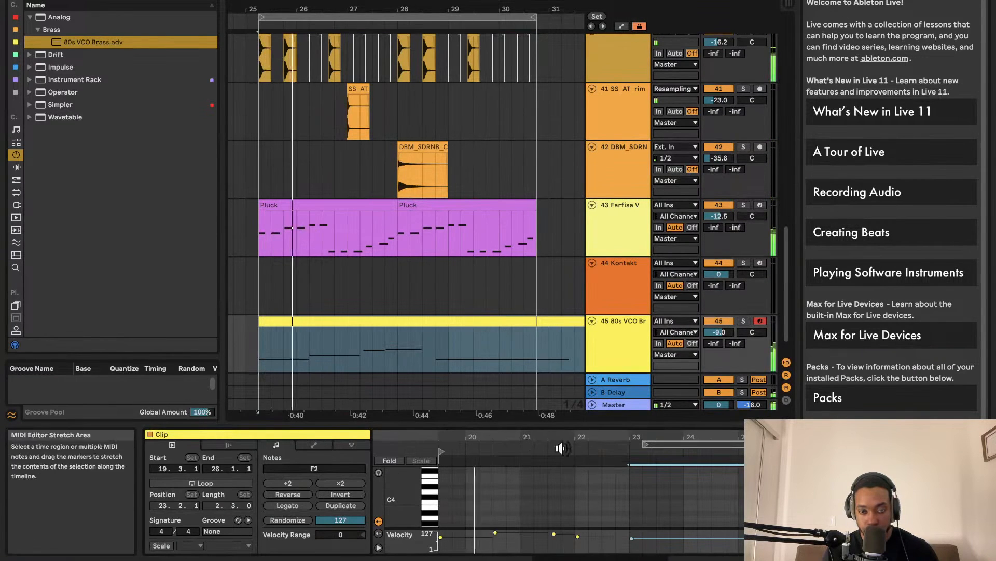
drag(569, 421, 581, 116)
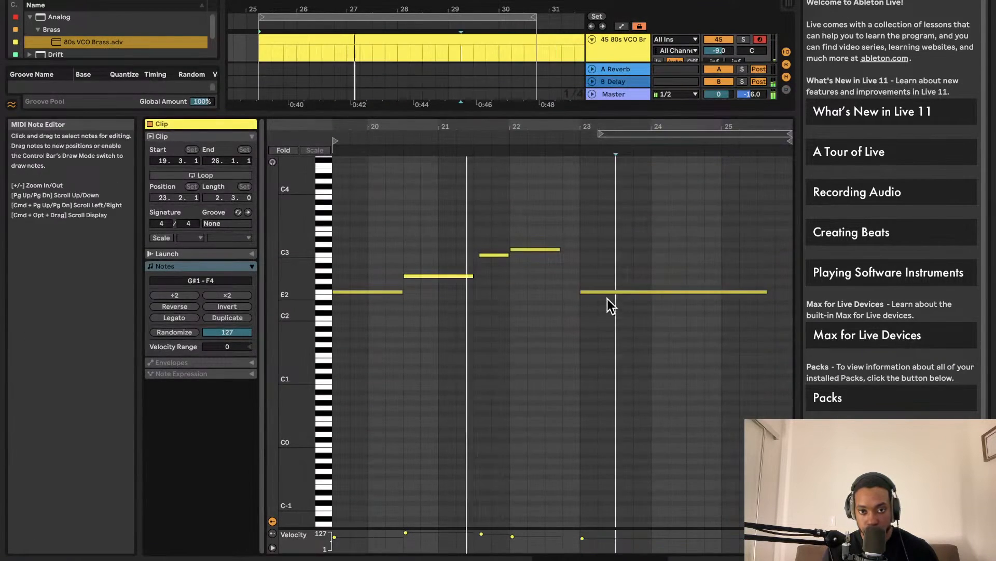
mouse_move(607, 298)
mouse_down()
mouse_move(593, 286)
mouse_move(593, 295)
mouse_up()
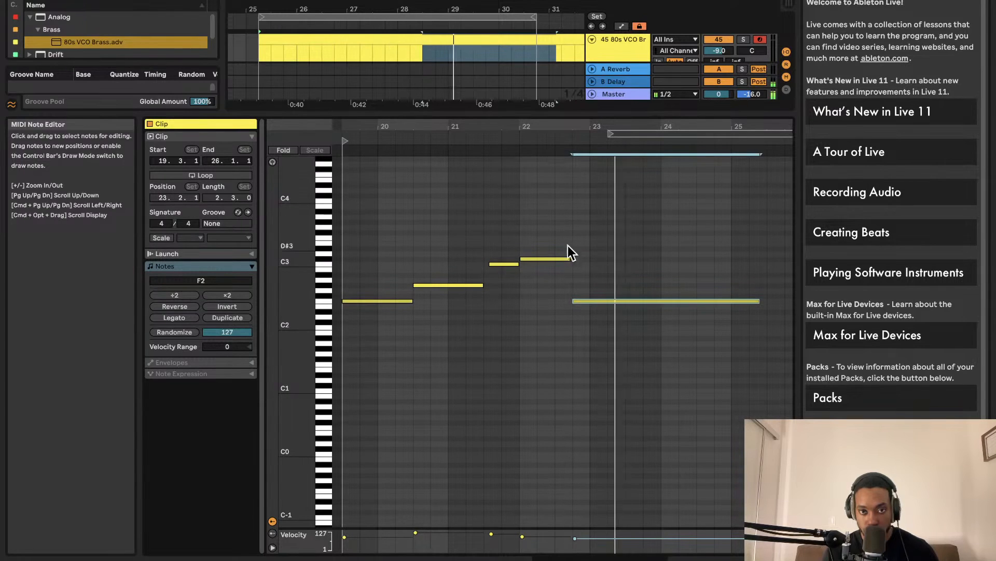
drag(563, 109, 563, 332)
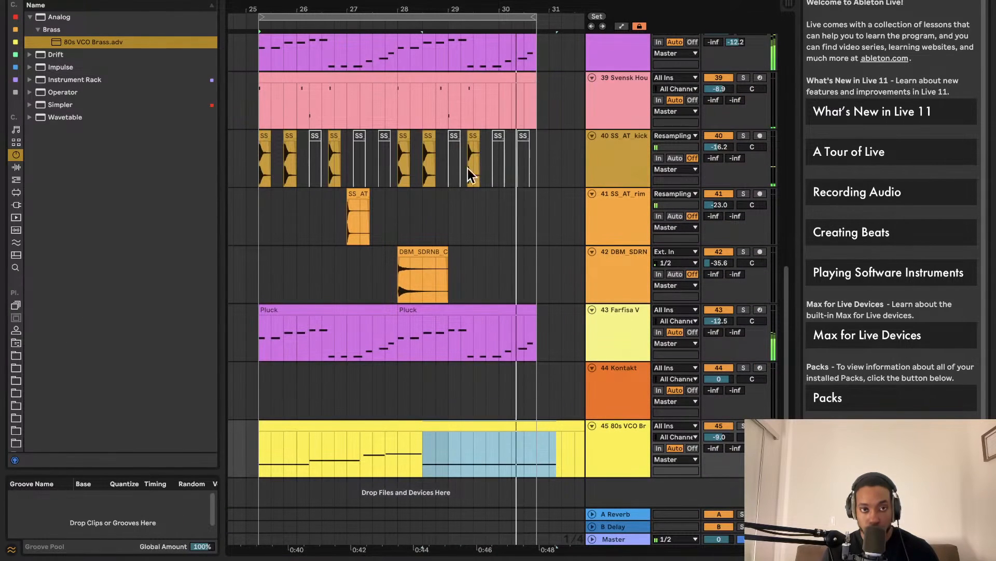
Step: Deactivate all the SS_AT_kick clips on track 40 within the loop range and fold the track
drag(537, 150, 254, 166)
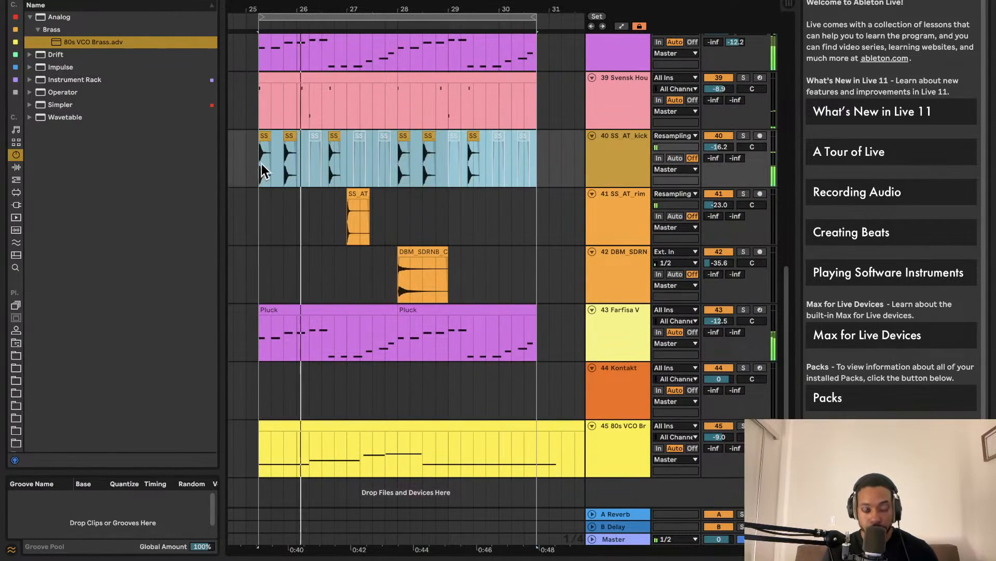
key(0)
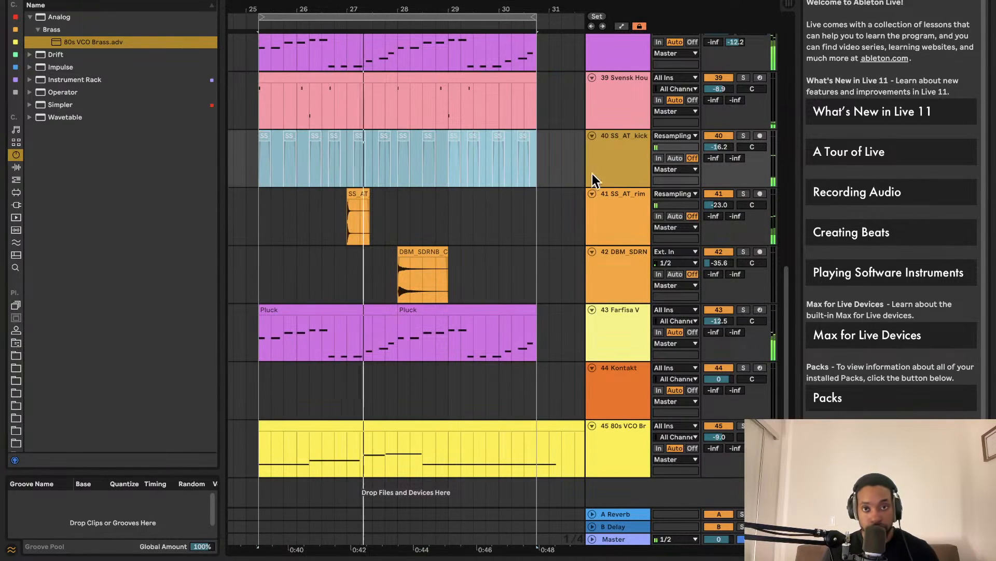
scroll(593, 173, up, 1)
click(592, 141)
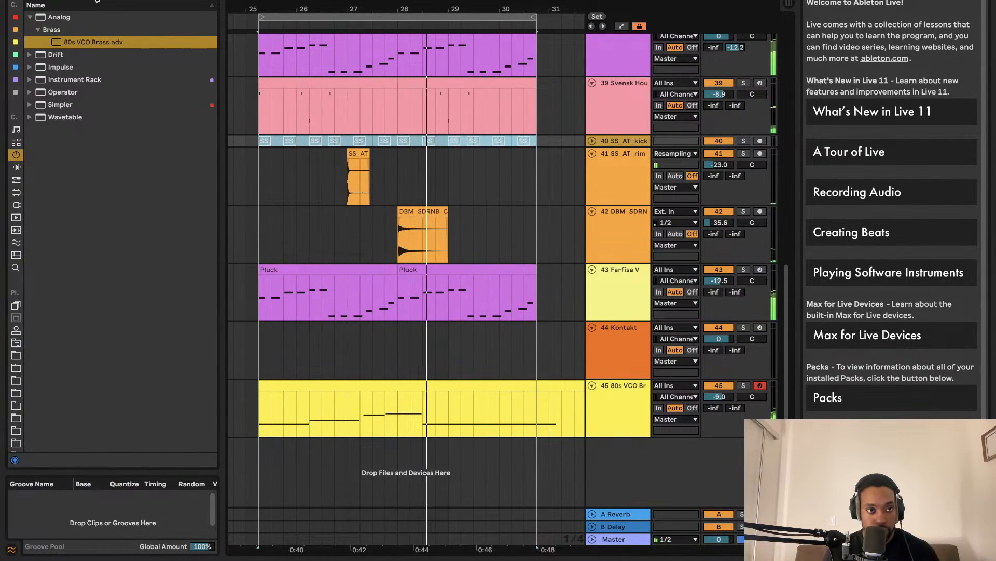
Step: Search the instruments for "guitar", then look through the installed plug-ins and packs for another sound
click(94, 1)
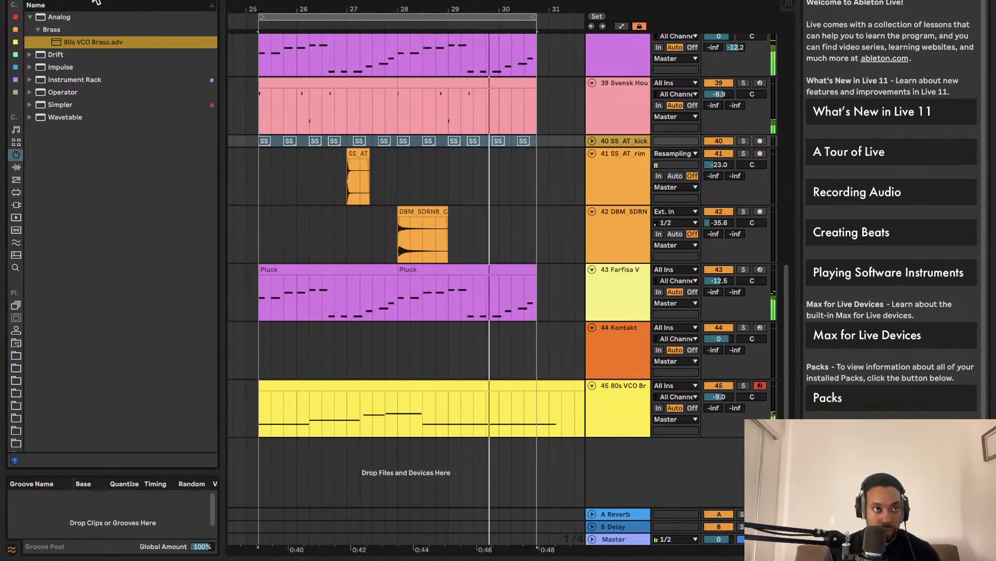
key(BackSpace)
text(guitar)
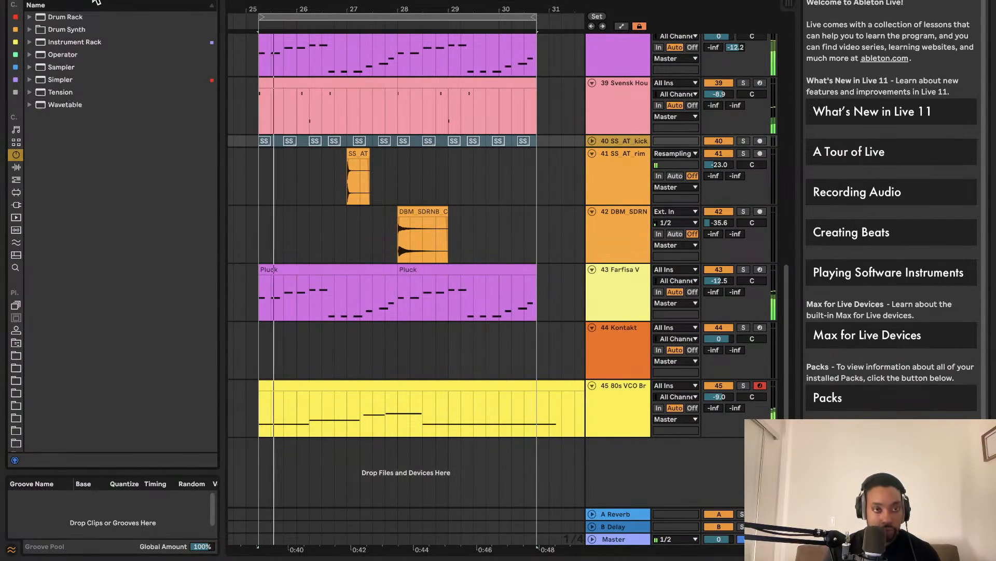
click(29, 17)
click(16, 204)
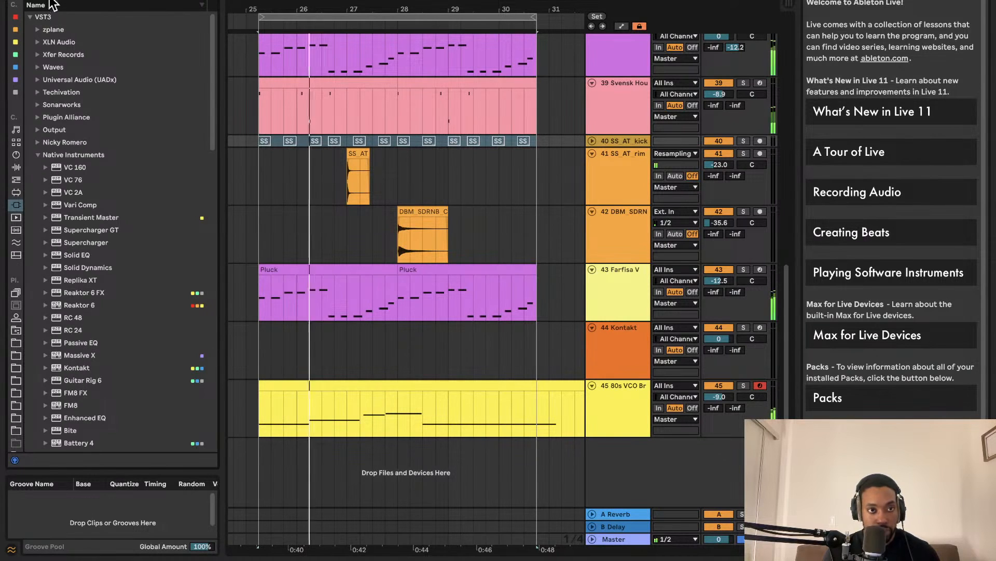
click(16, 292)
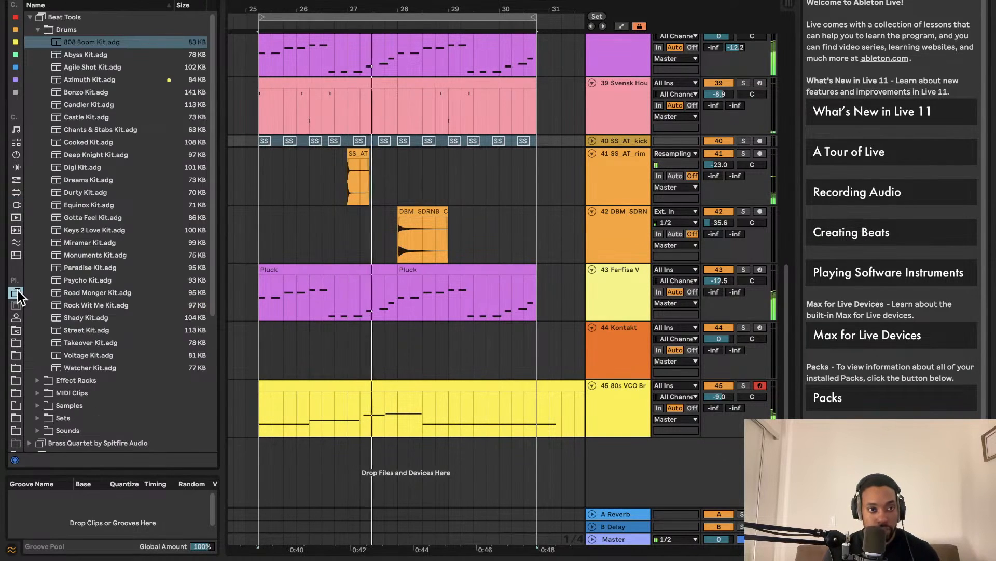
Step: Search the packs and plug-ins for "pad", then return to the list of installed packs
text(pad)
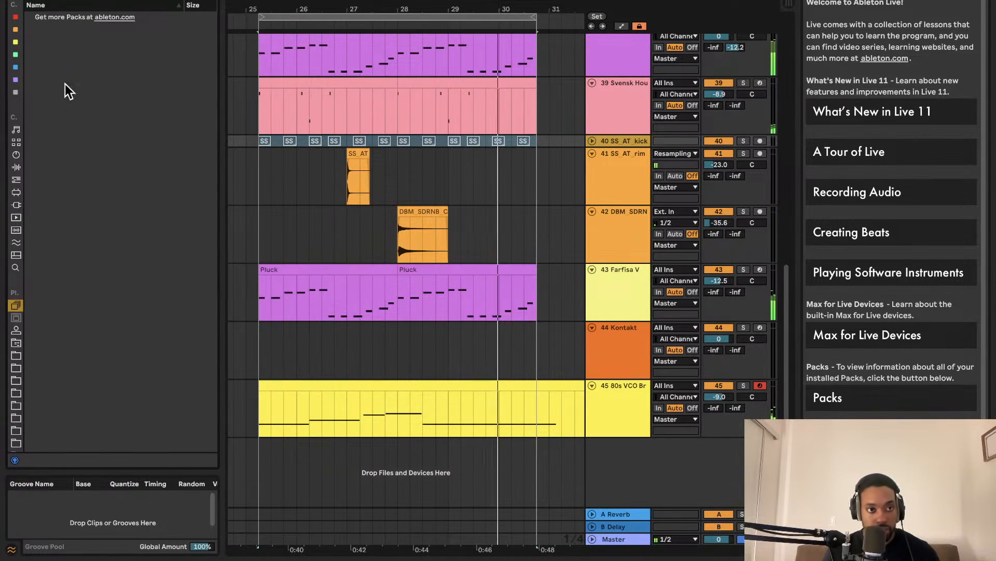
click(15, 206)
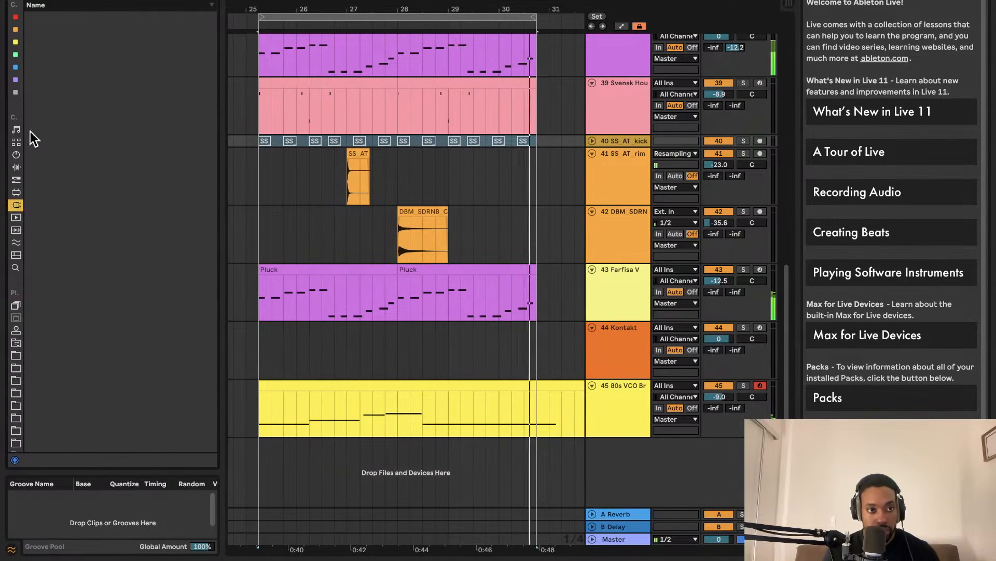
click(15, 267)
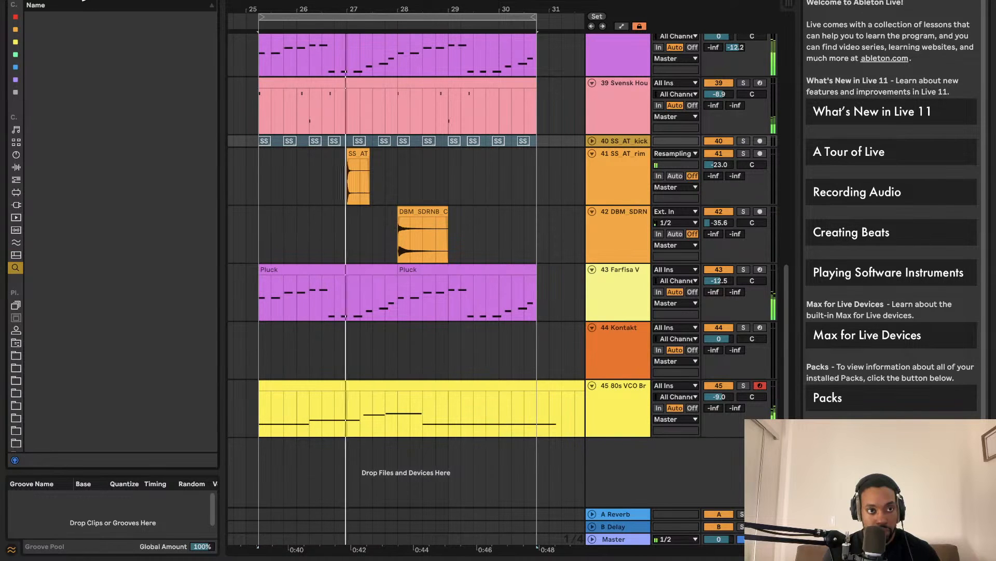
click(15, 305)
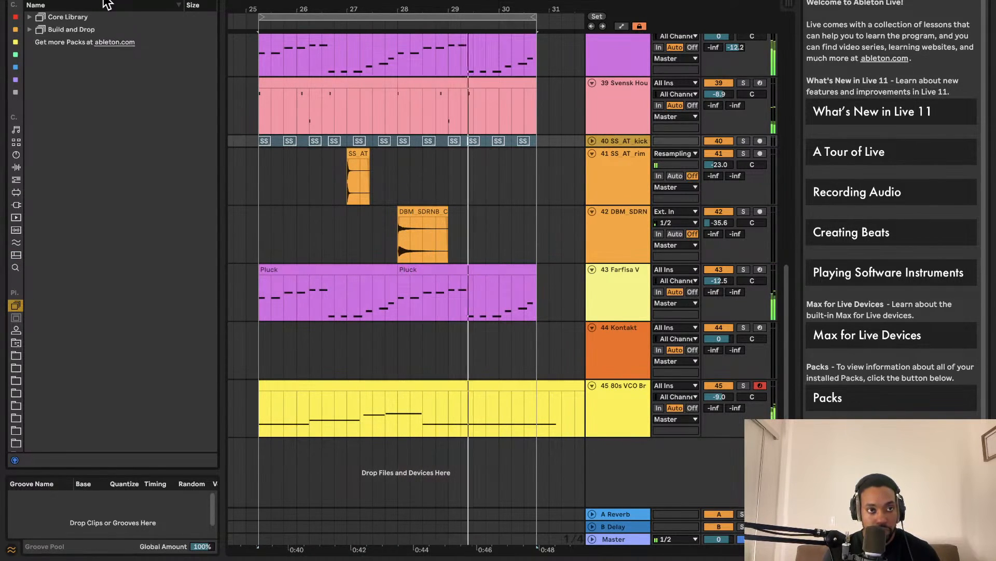
Step: Load Moug House Bass from the Build and Drop pack's bass sounds onto a new track
click(30, 30)
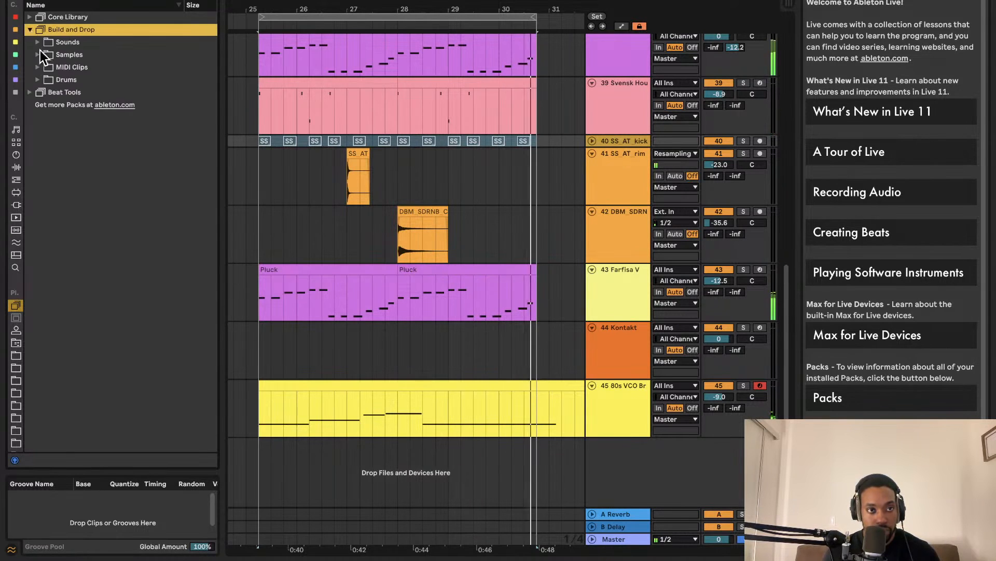
click(38, 54)
click(39, 43)
click(46, 55)
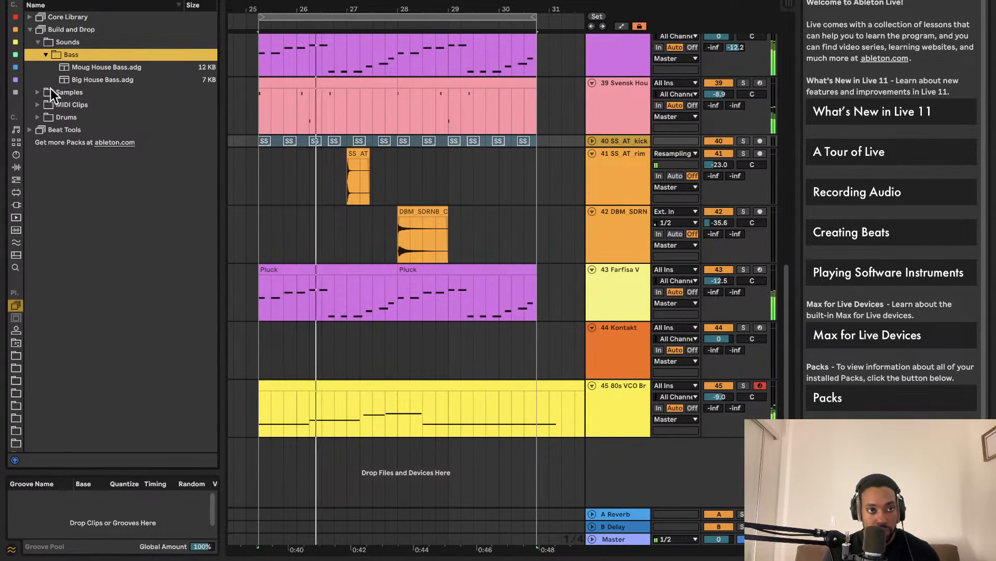
drag(84, 67, 652, 463)
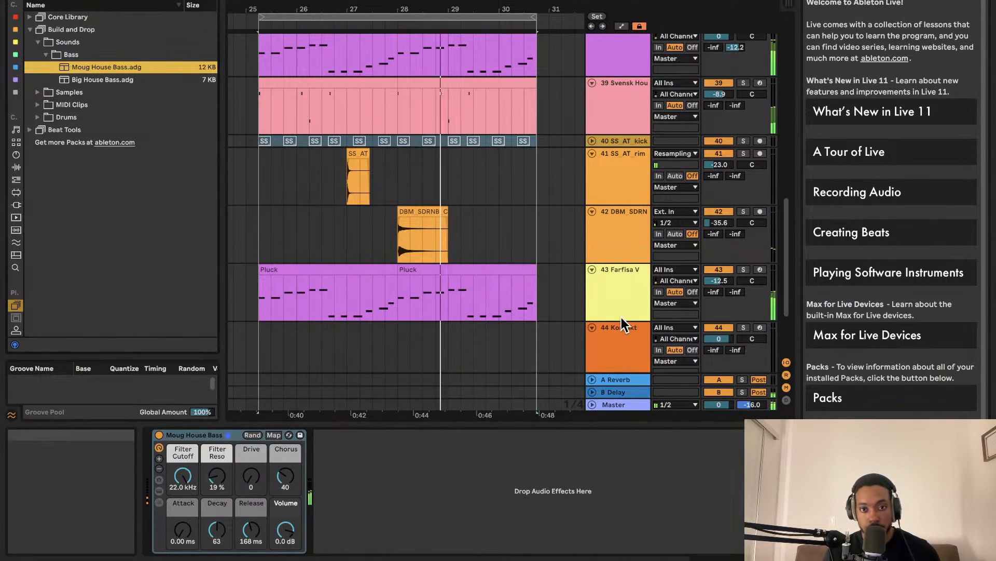
Step: Unfold the Moug House Bass track, set its volume to -3.9 dB and lower the filter cutoff to 150 Hz
scroll(621, 317, down, 3)
scroll(667, 316, down, 1)
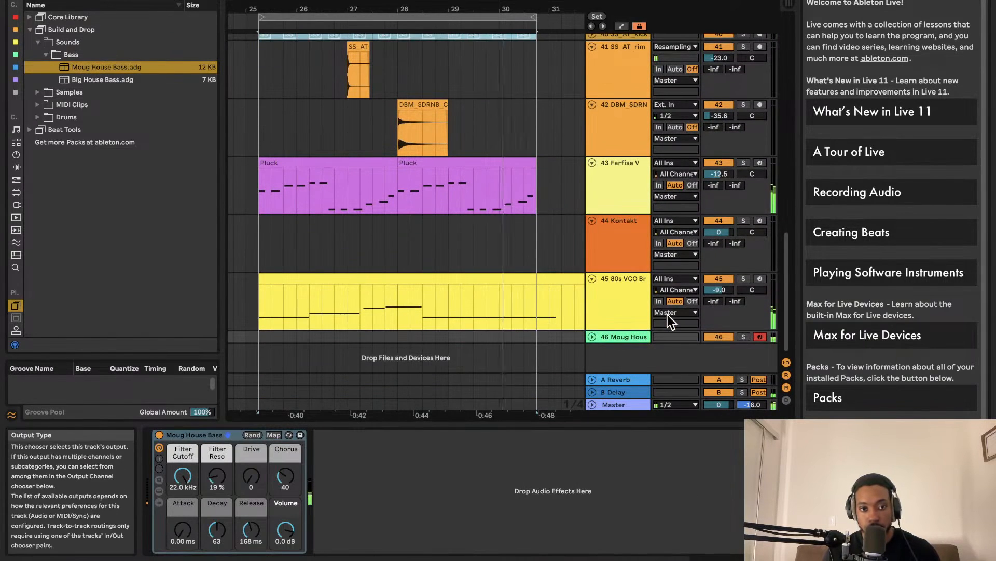
scroll(594, 338, up, 1)
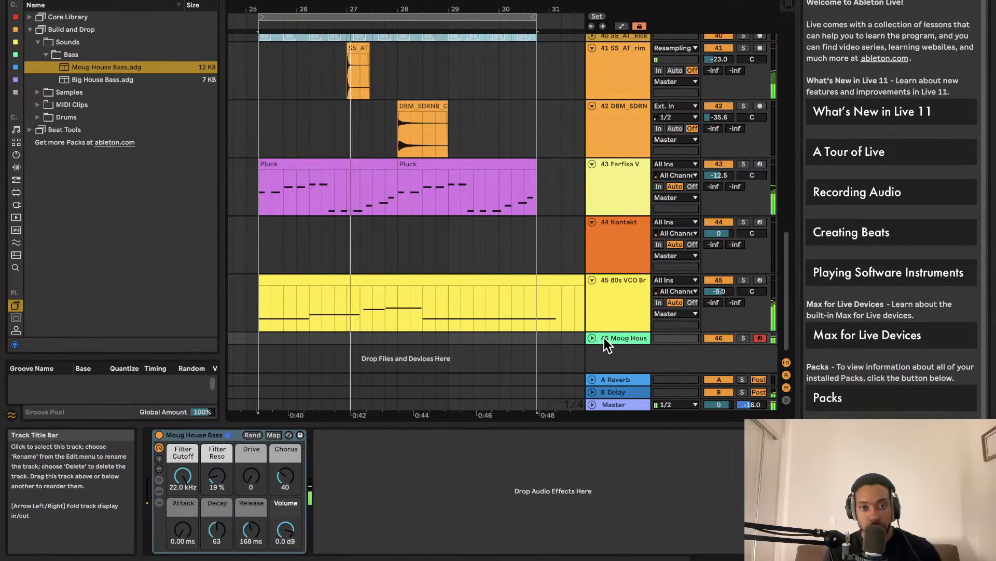
click(592, 338)
drag(718, 332, 719, 344)
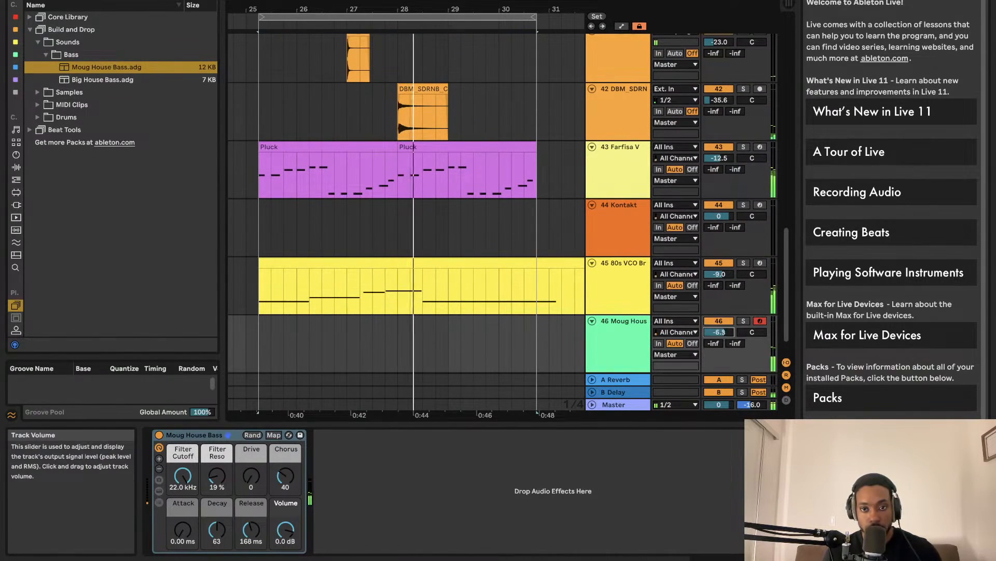
drag(186, 475, 185, 519)
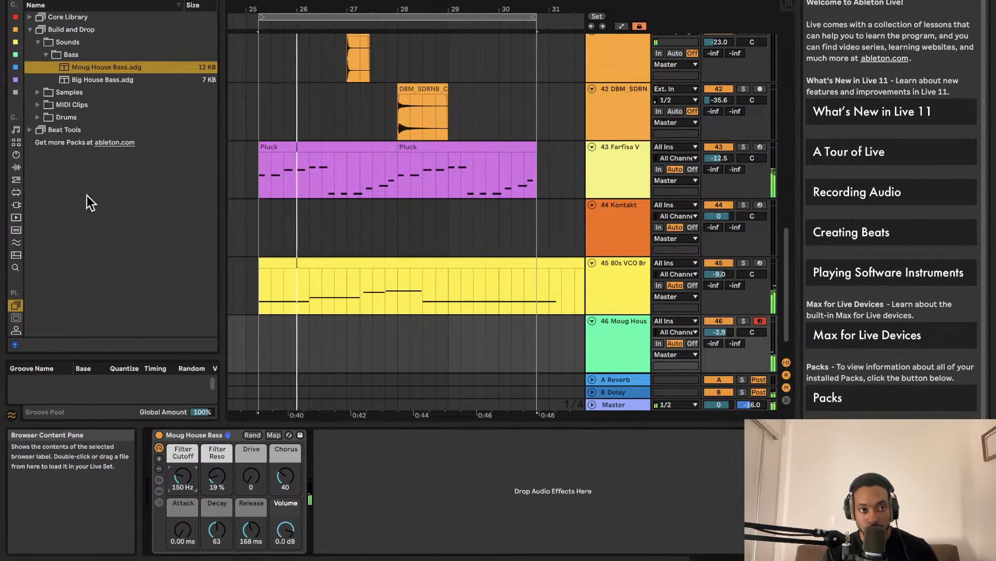
Step: Try Big House Bass as the instrument on track 46, then delete the track
drag(85, 79, 634, 354)
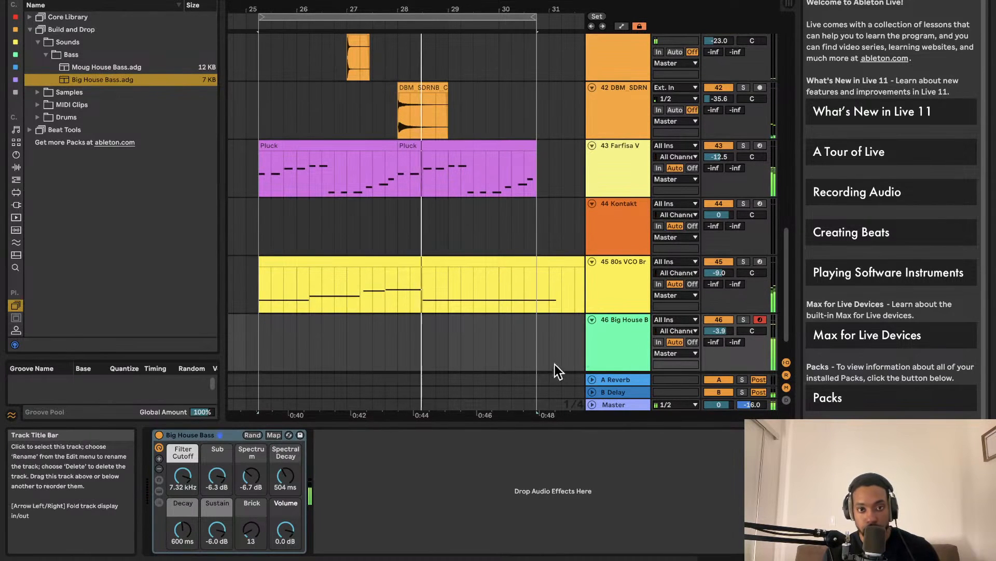
click(617, 343)
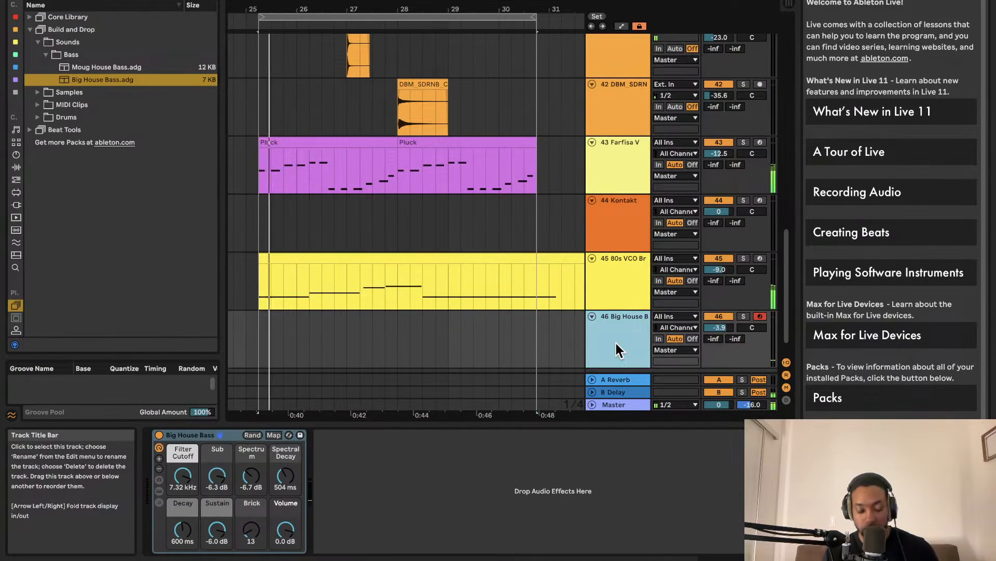
scroll(538, 335, down, 1)
key(Delete)
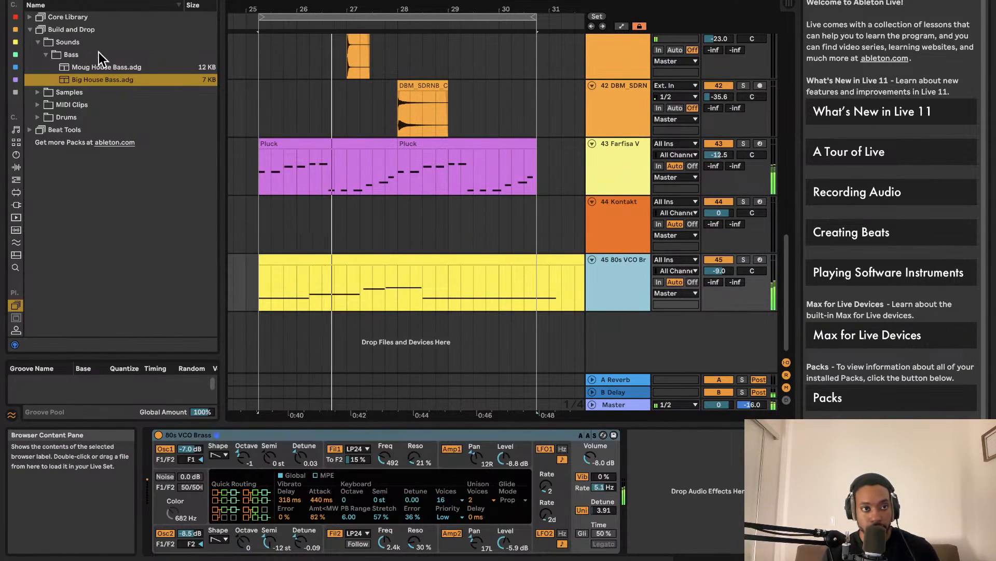
Step: Load Svensk House Kit from the Build and Drop pack's drums onto a new track and unfold the track
click(37, 117)
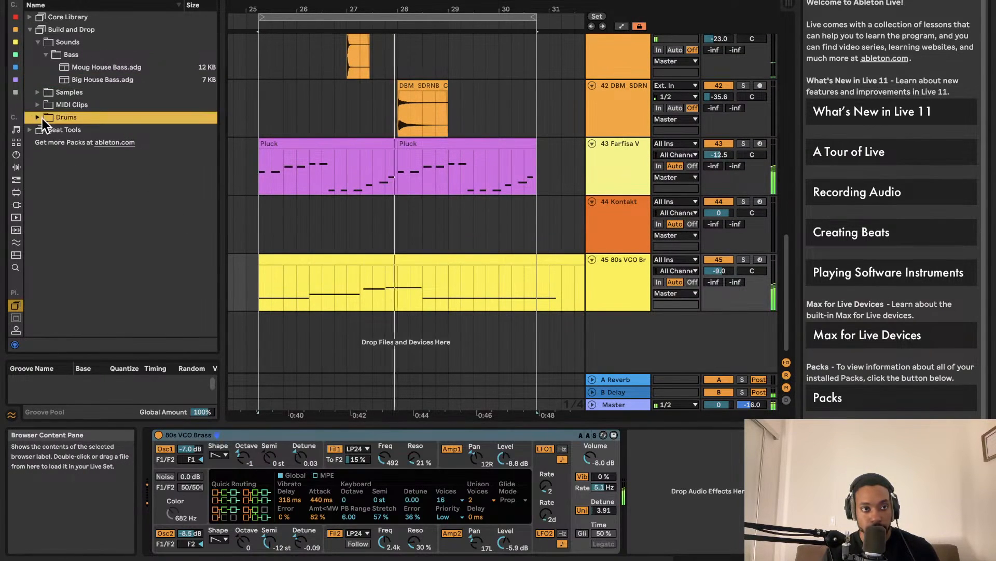
drag(54, 92, 147, 98)
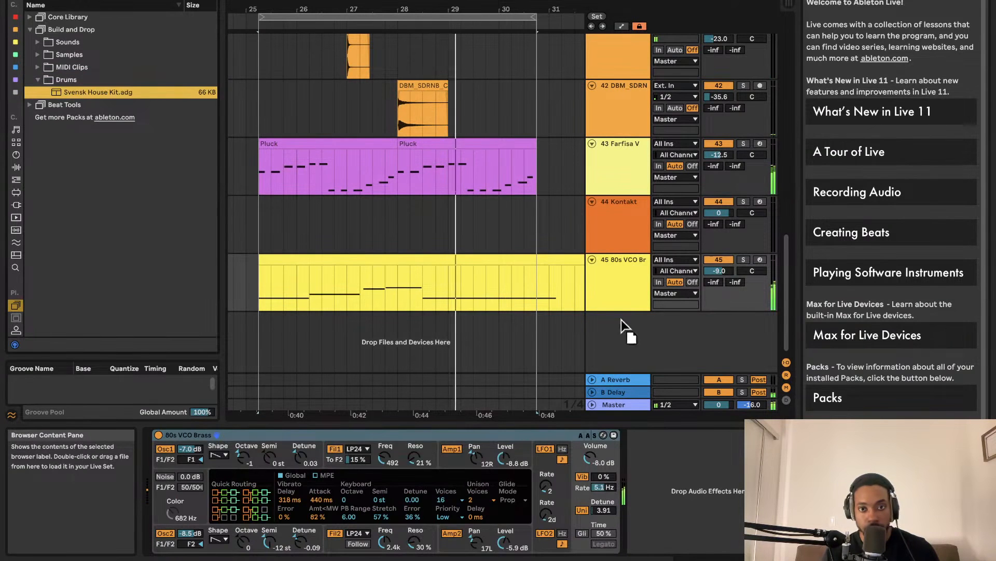
drag(617, 329, 616, 329)
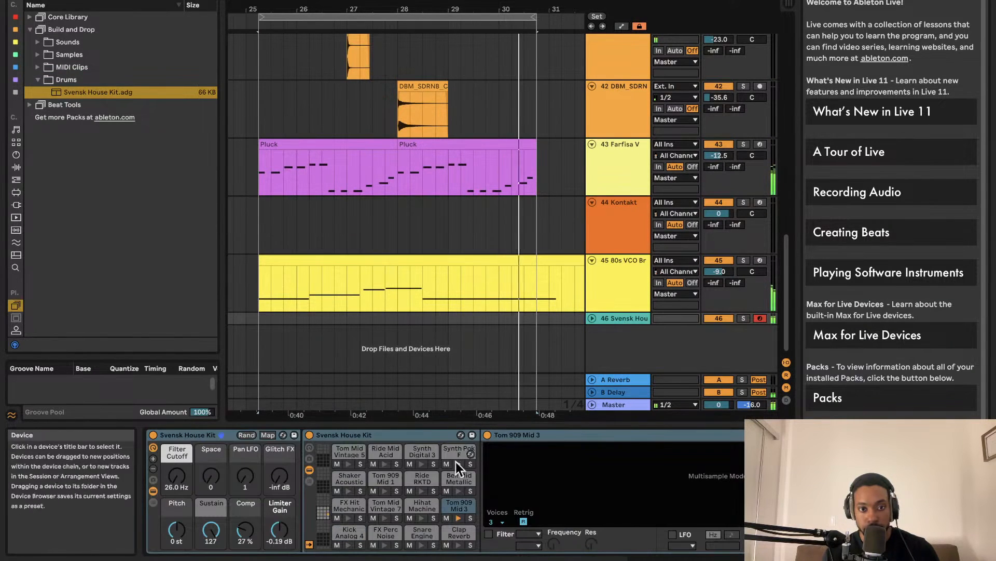
click(592, 317)
Step: Insert an empty MIDI clip spanning the loop on the new Svensk House Kit track and add a Shaker Acoustic 3 note in its first bar
drag(265, 343, 500, 341)
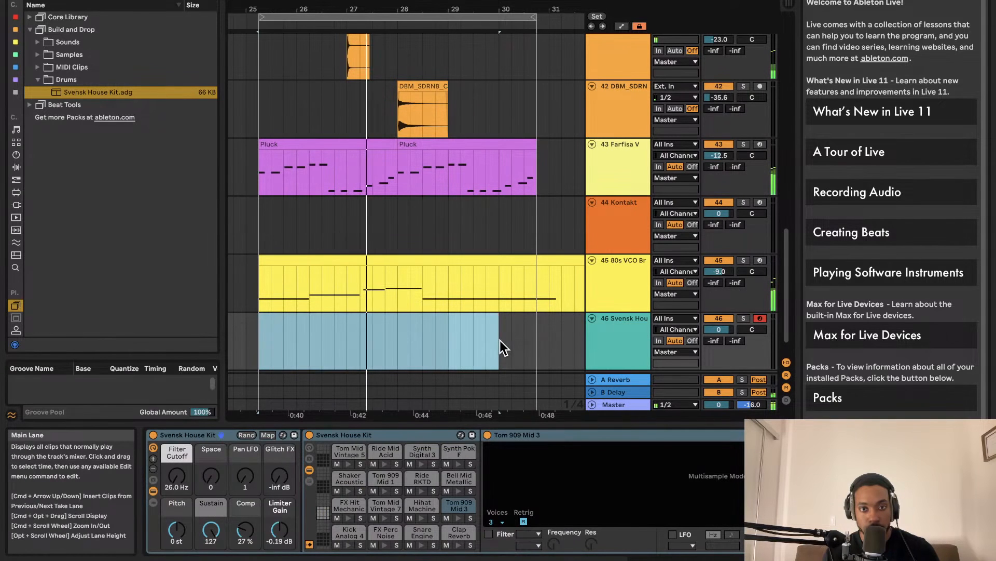
scroll(551, 329, up, 1)
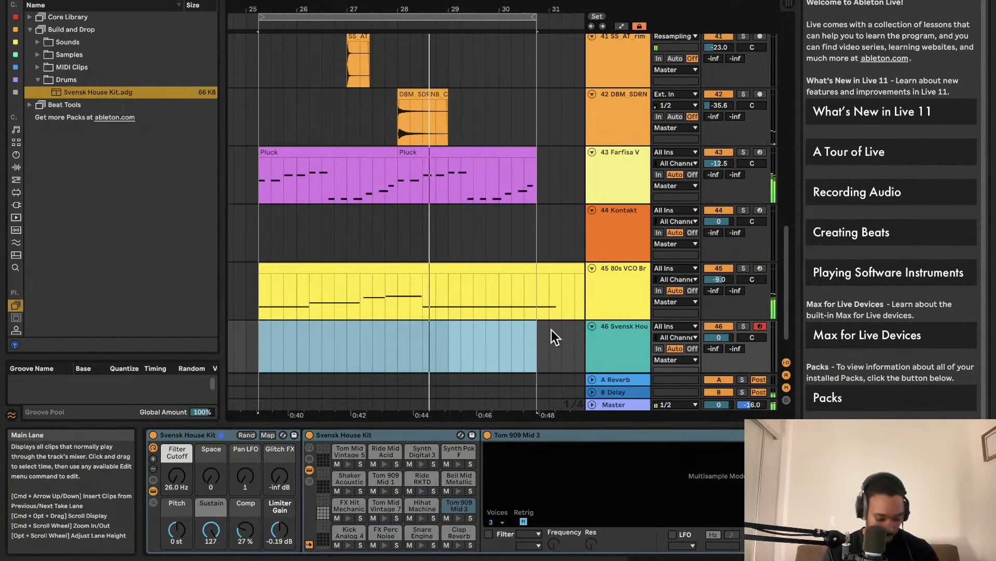
key(super+shift+m)
drag(556, 422, 556, 246)
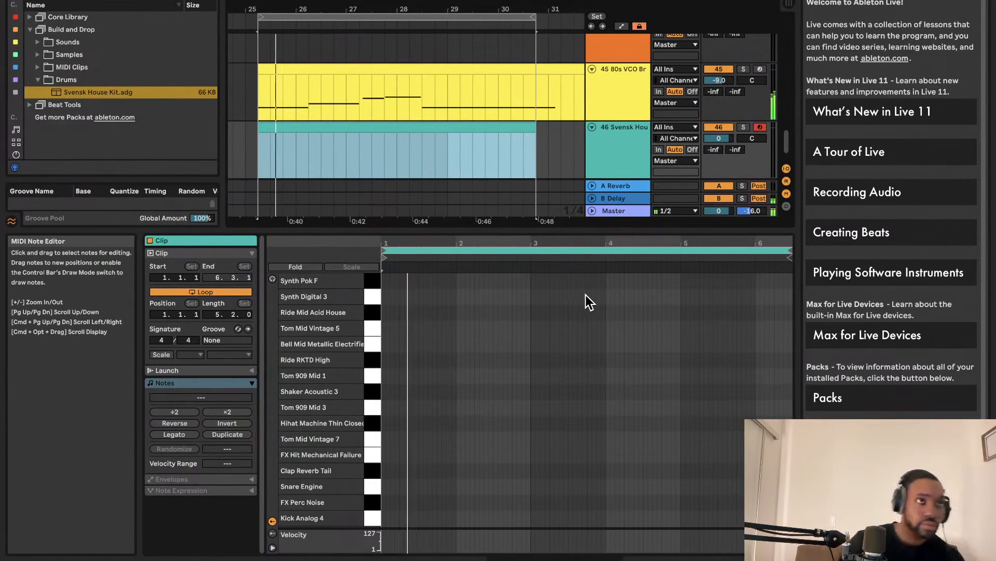
double_click(407, 392)
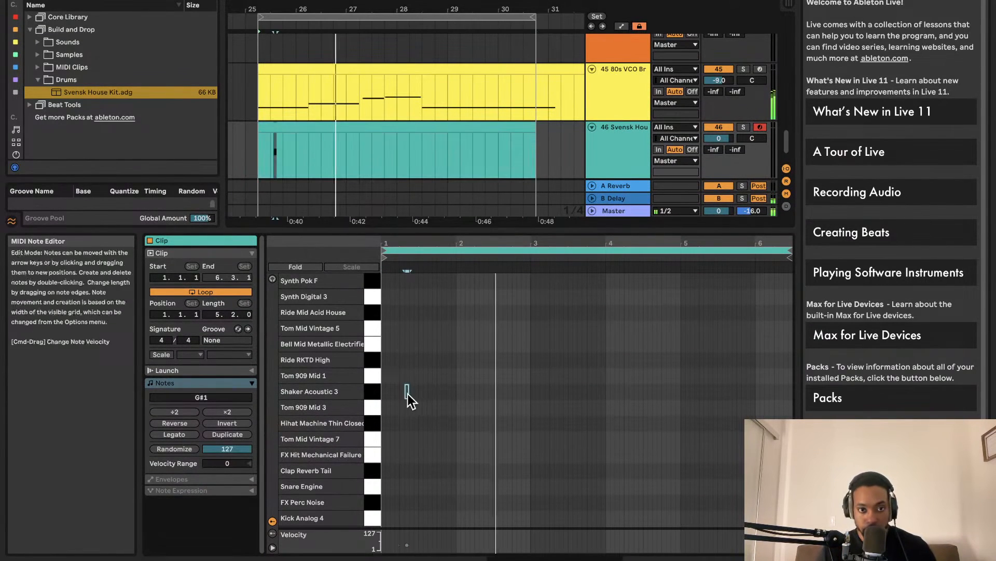
Step: Move the Shaker Acoustic 3 note earlier, to 1.1.4, and play back the loop
mouse_move(407, 392)
mouse_down()
mouse_move(417, 392)
mouse_move(398, 393)
mouse_up()
key(space)
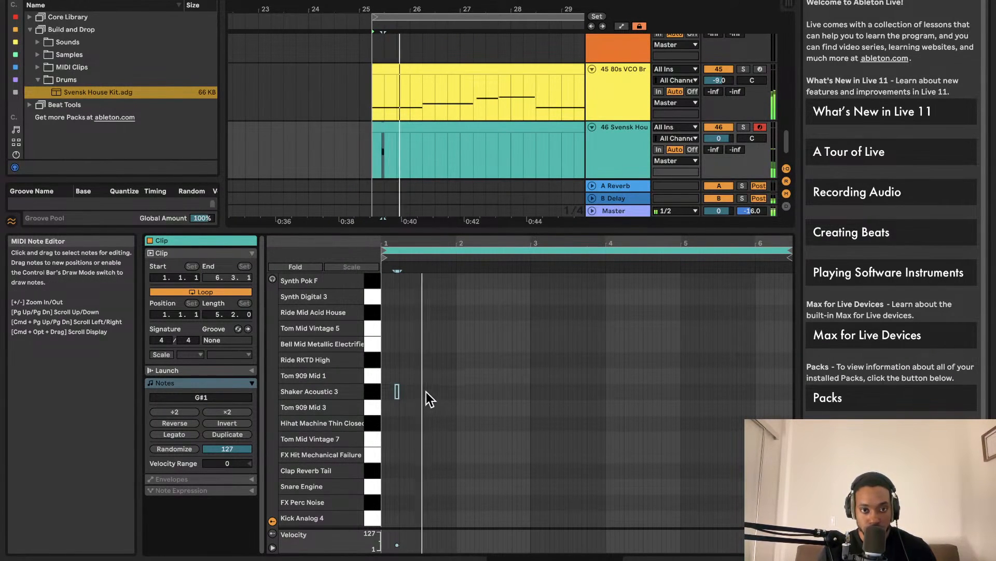
key(space)
key(space)
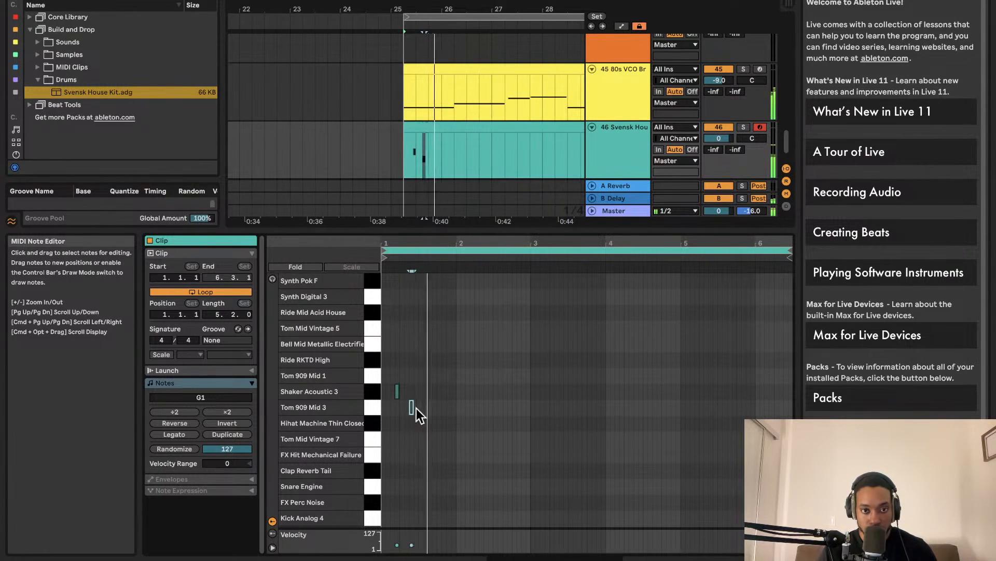
Step: Add two more hits after the shaker in bar 1, auditioning several kit sounds and settling on Bell Mid Metallic and Snare Engine
double_click(412, 407)
mouse_move(415, 362)
mouse_down()
mouse_move(400, 362)
mouse_move(425, 357)
mouse_move(426, 343)
mouse_move(425, 360)
mouse_up()
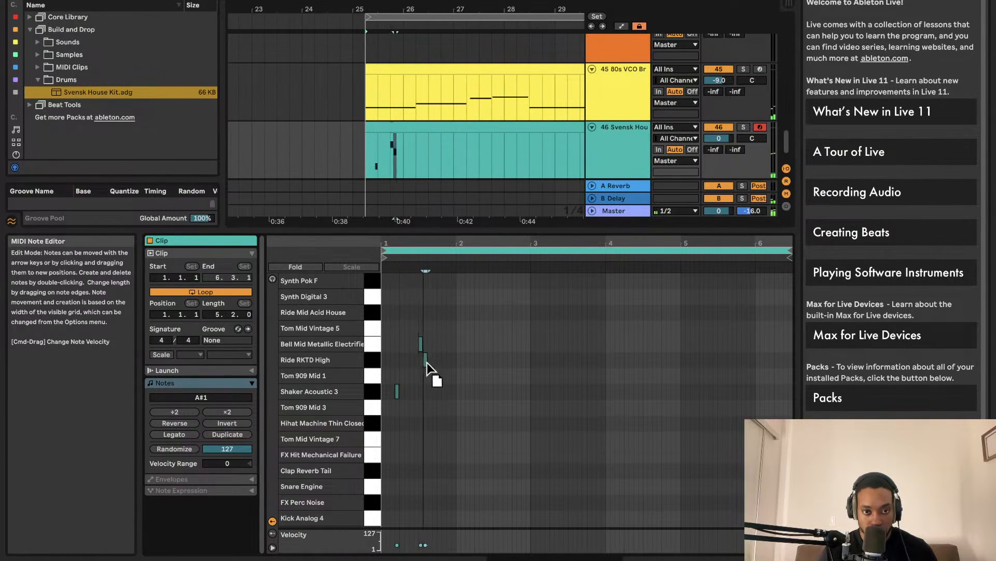
drag(422, 350, 422, 435)
key(space)
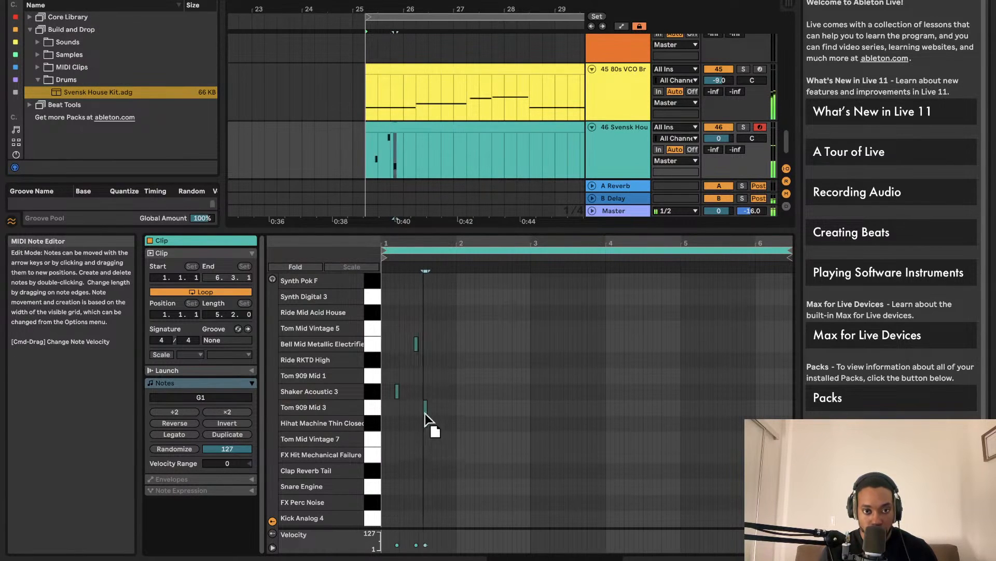
drag(399, 502, 421, 479)
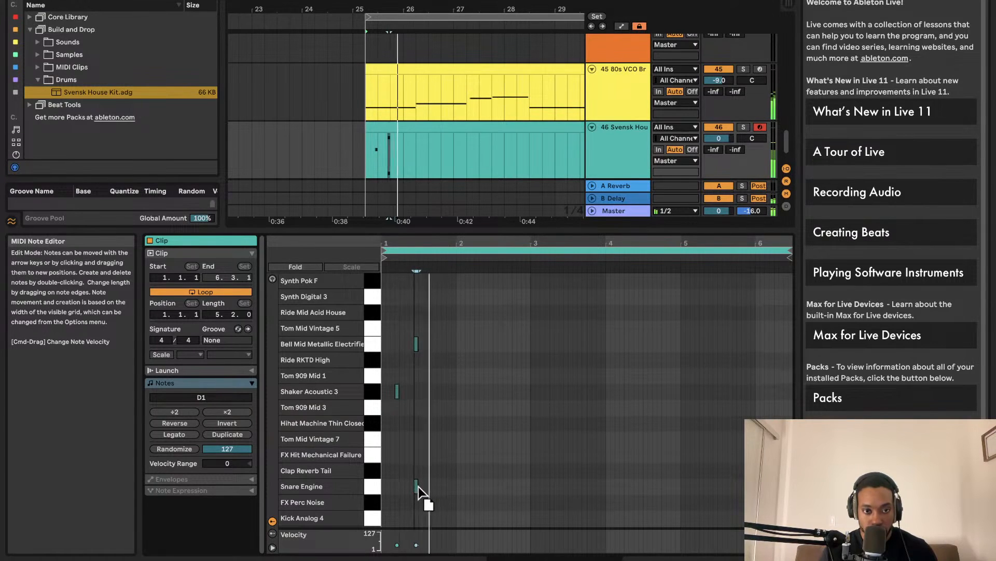
drag(422, 487, 408, 487)
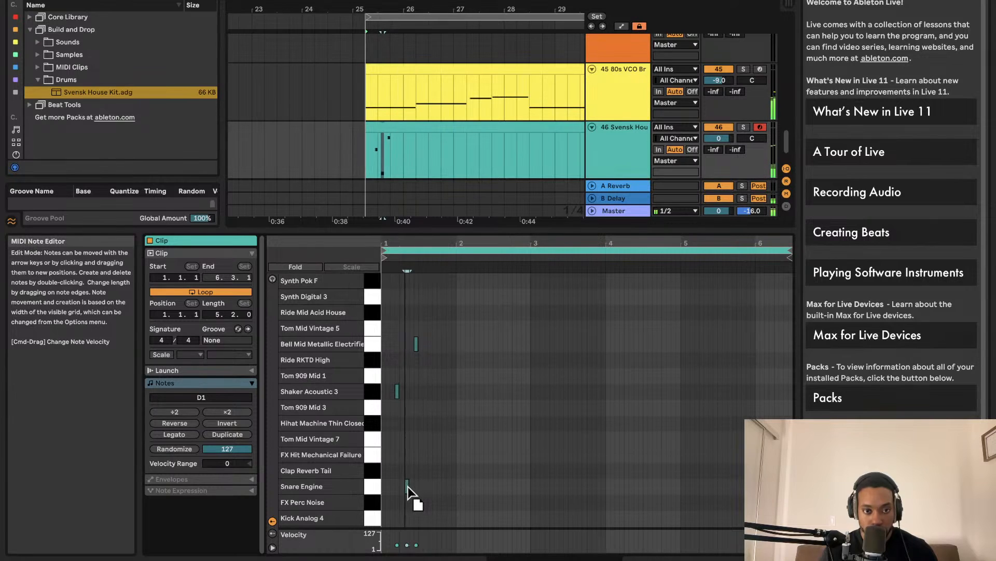
key(space)
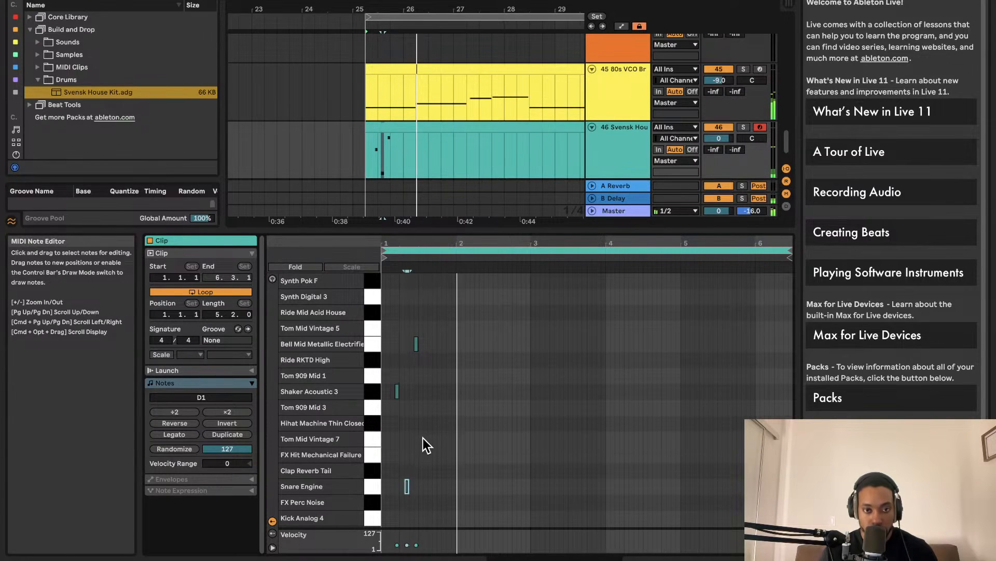
Step: Shift the Snare Engine note to 1.2.3 and the Bell Mid Metallic note to 1.3.2
scroll(416, 442, up, 5)
key(space)
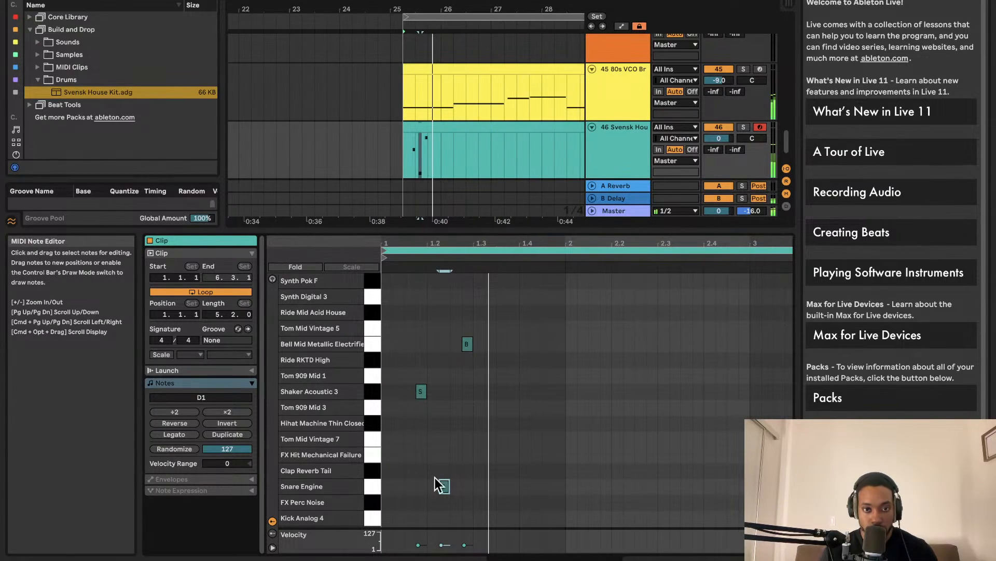
drag(445, 485, 457, 485)
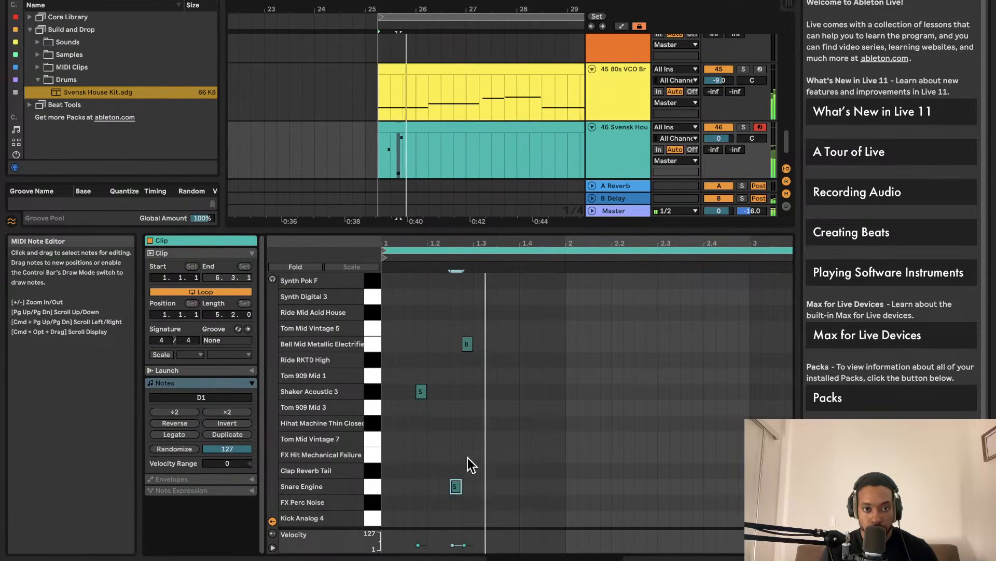
drag(470, 347, 490, 343)
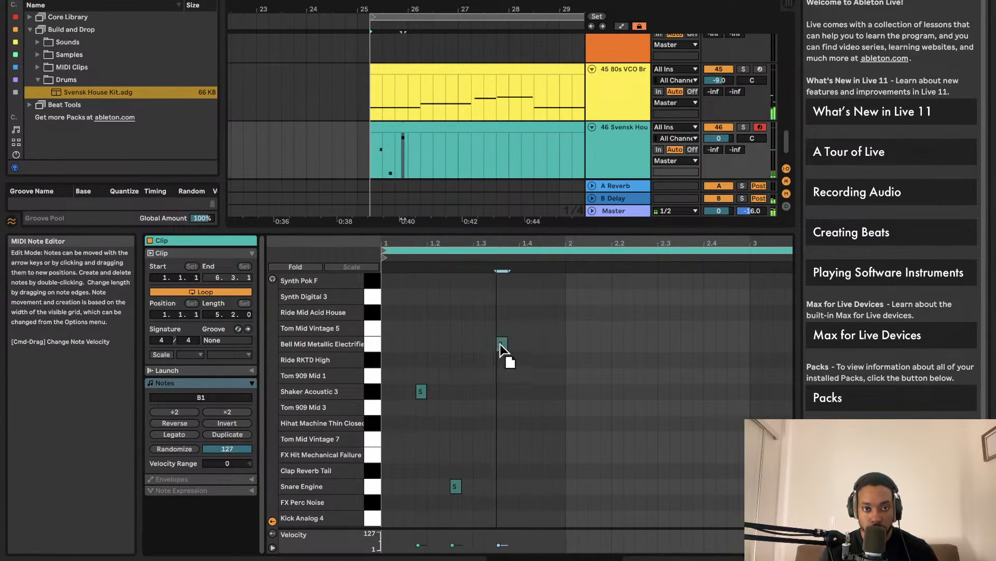
drag(500, 348, 492, 346)
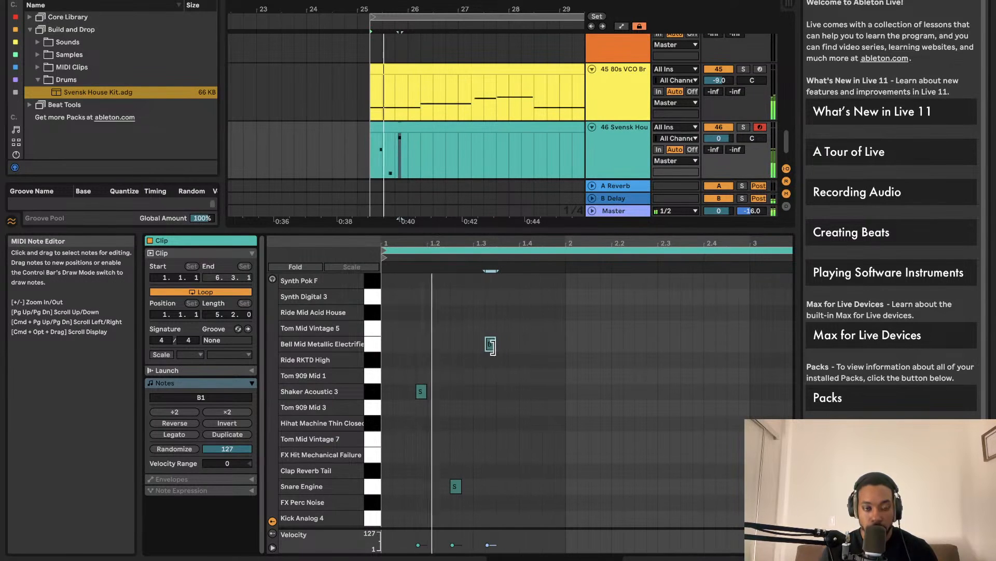
Step: Add a hit late in bar 1, try Ride RKTD High and Tom 909 Mid 1 for it, and place it on FX Perc Noise at 1.4
double_click(538, 359)
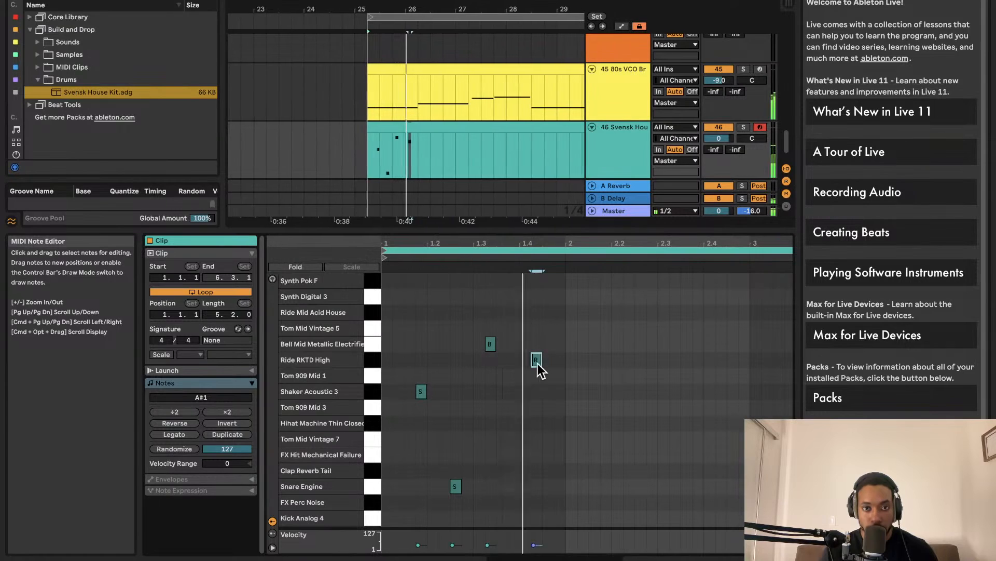
drag(537, 364, 548, 382)
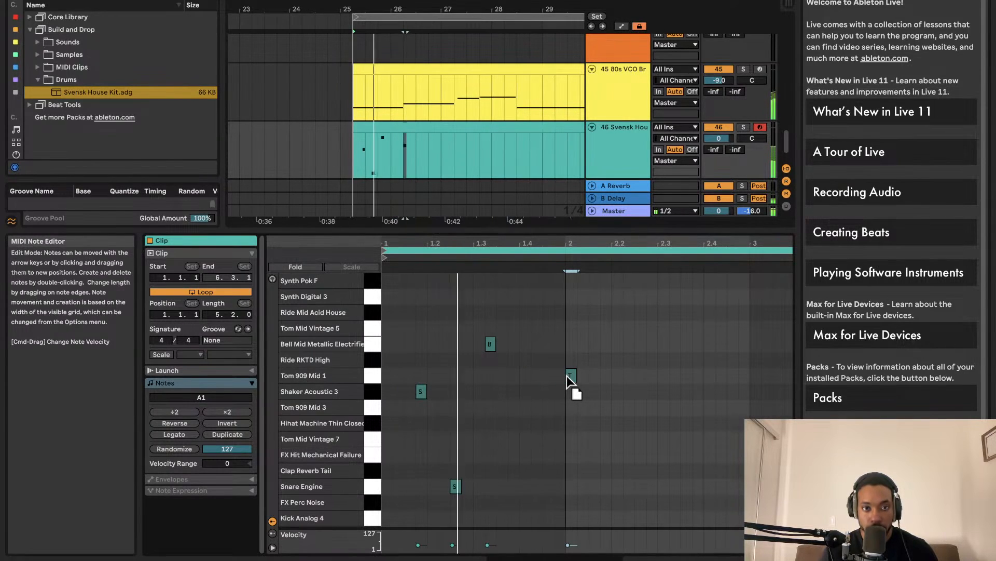
drag(567, 375, 571, 318)
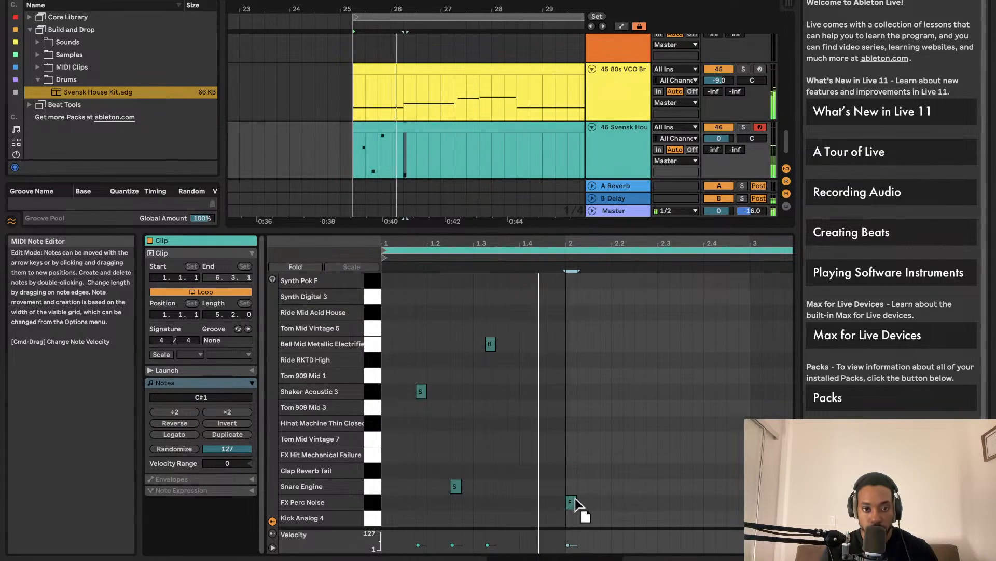
drag(575, 498, 563, 503)
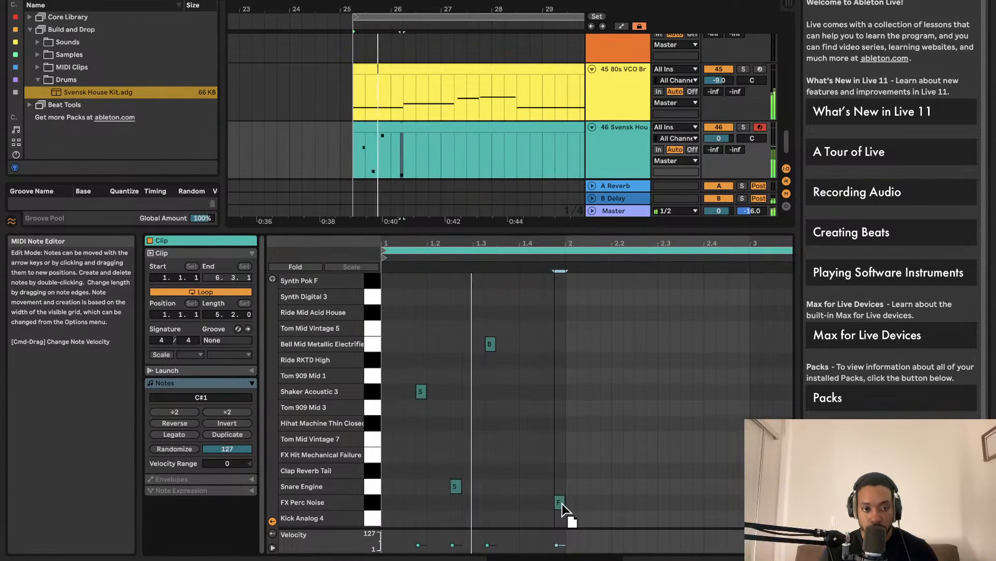
mouse_move(562, 504)
mouse_down()
mouse_move(513, 503)
mouse_move(524, 503)
mouse_up()
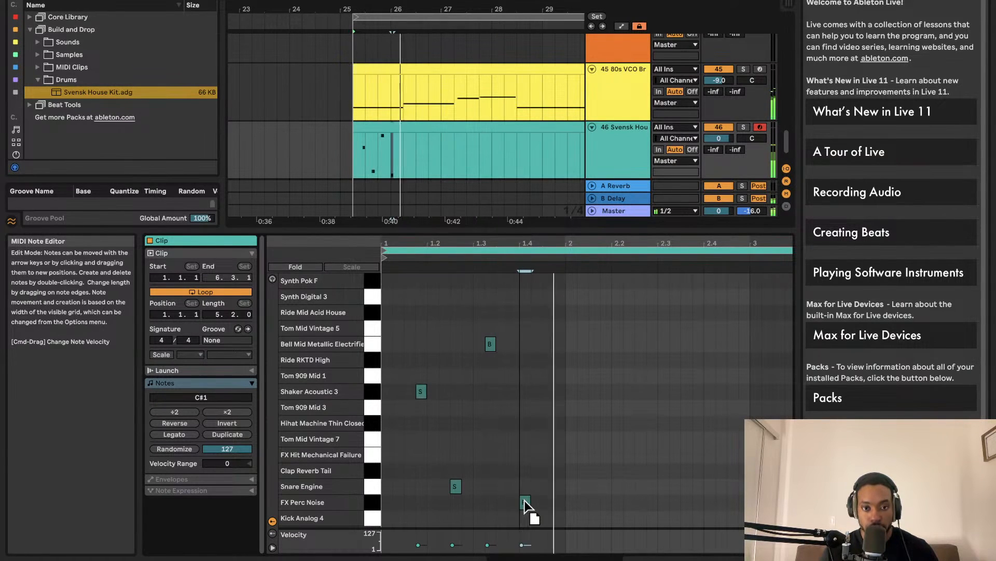
Step: Add a second FX Perc Noise note just before bar 2 and trim it to one grid step
double_click(560, 504)
mouse_move(564, 505)
mouse_down()
mouse_move(574, 519)
mouse_move(582, 505)
mouse_move(569, 505)
mouse_up()
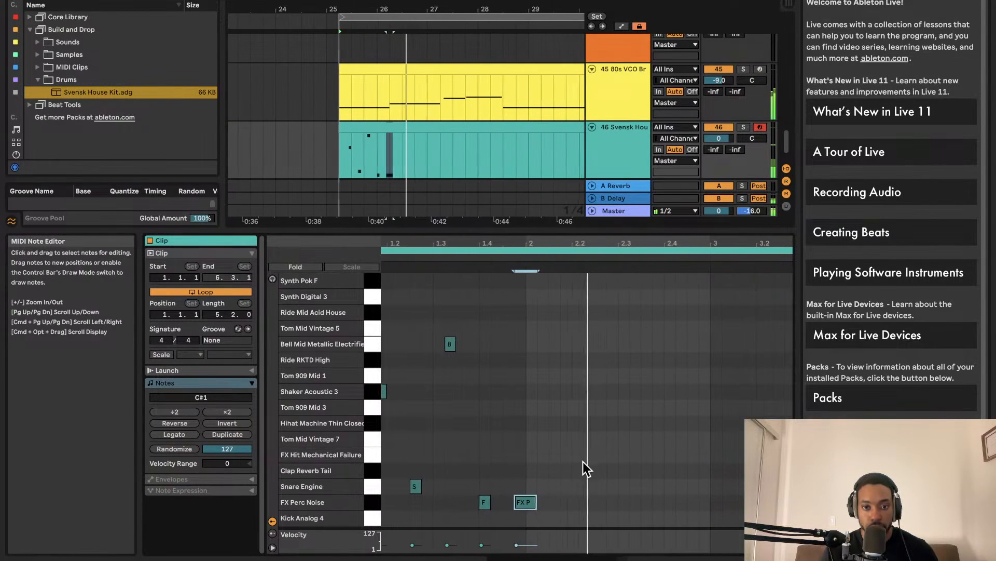
key(space)
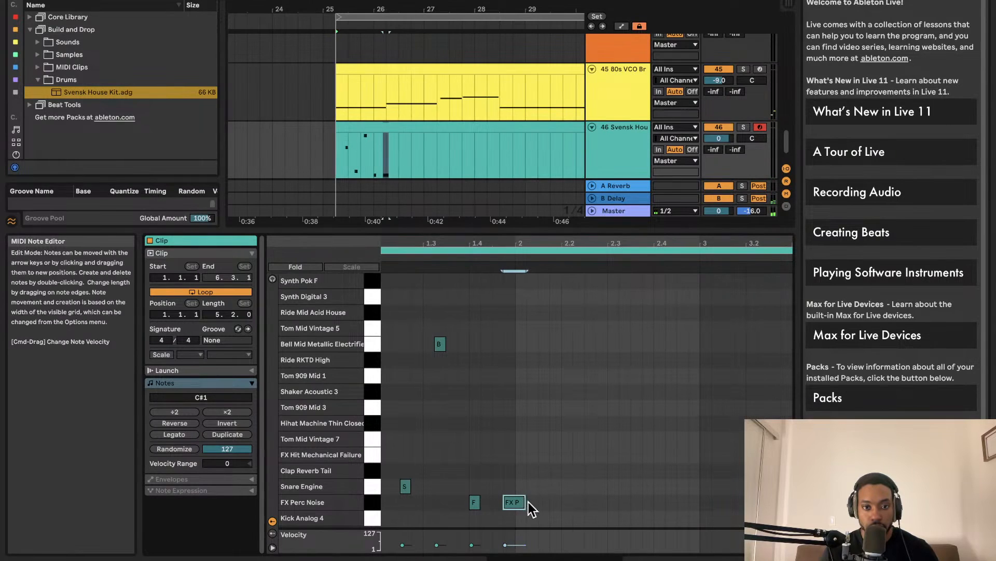
drag(525, 502, 515, 502)
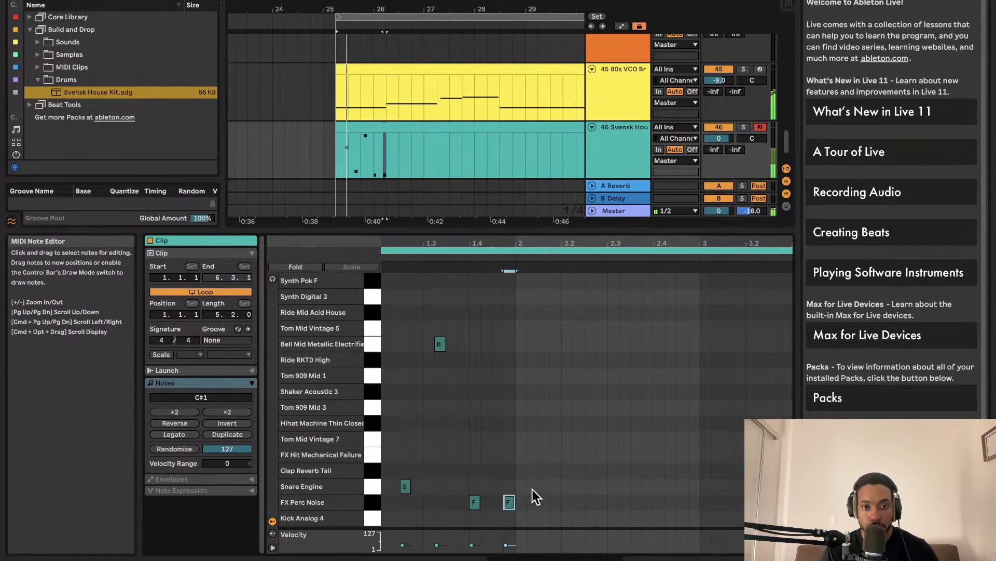
Step: Try a Tom 909 Mid 3 note at the start of bar 2, audition it in the loop, and remove it
key(space)
key(minus)
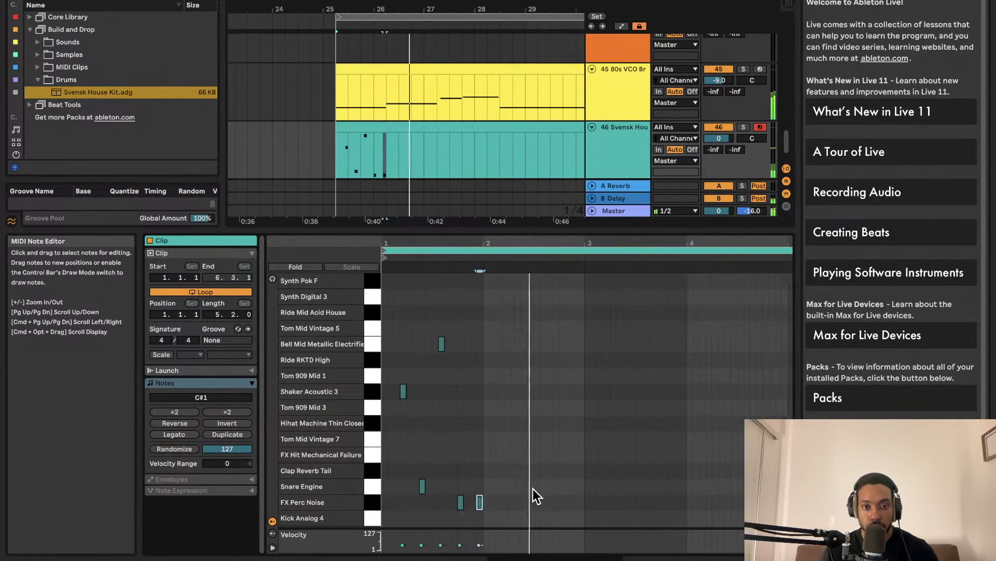
click(509, 459)
drag(509, 459, 501, 429)
double_click(488, 407)
key(space)
key(space)
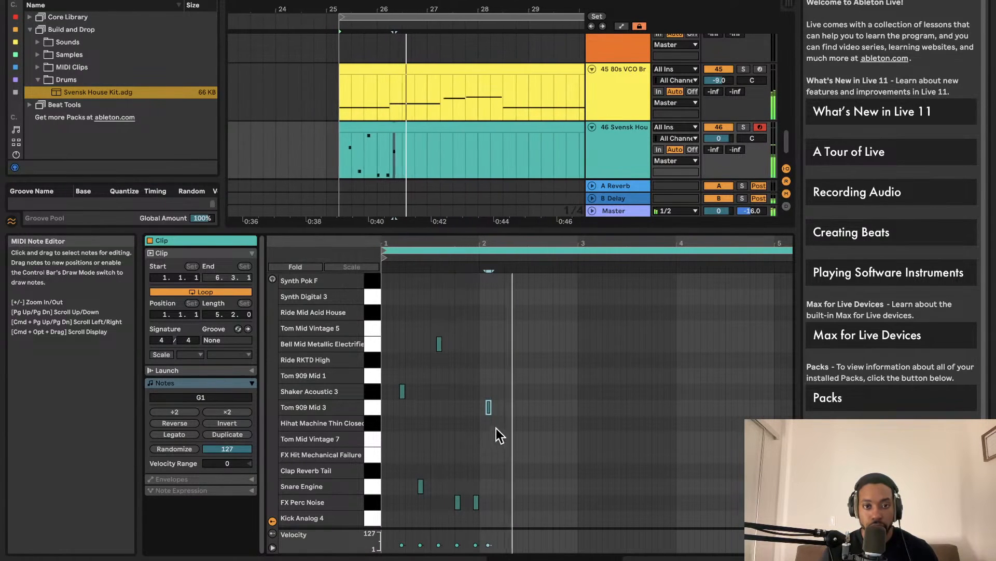
key(space)
drag(491, 407, 495, 474)
double_click(491, 408)
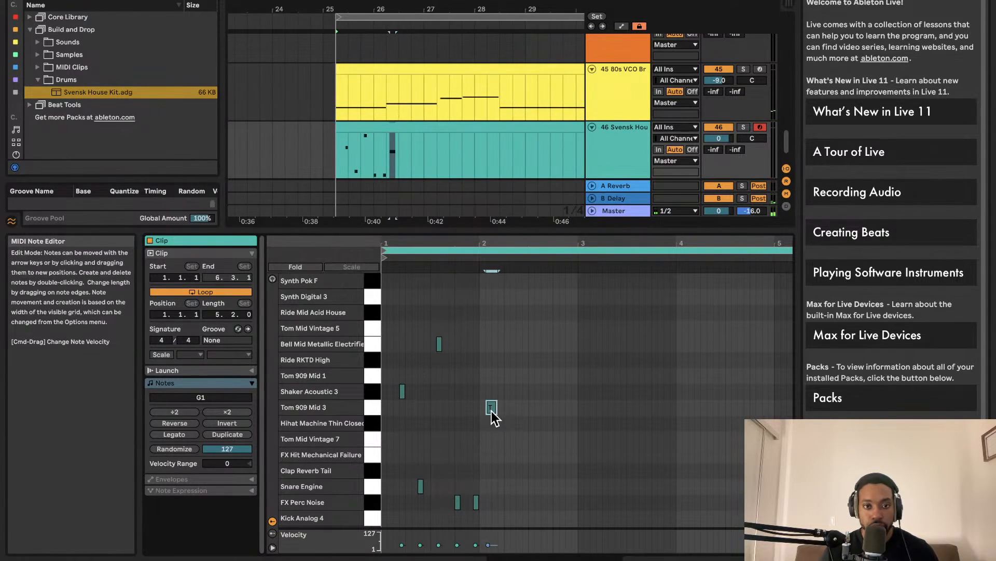
key(space)
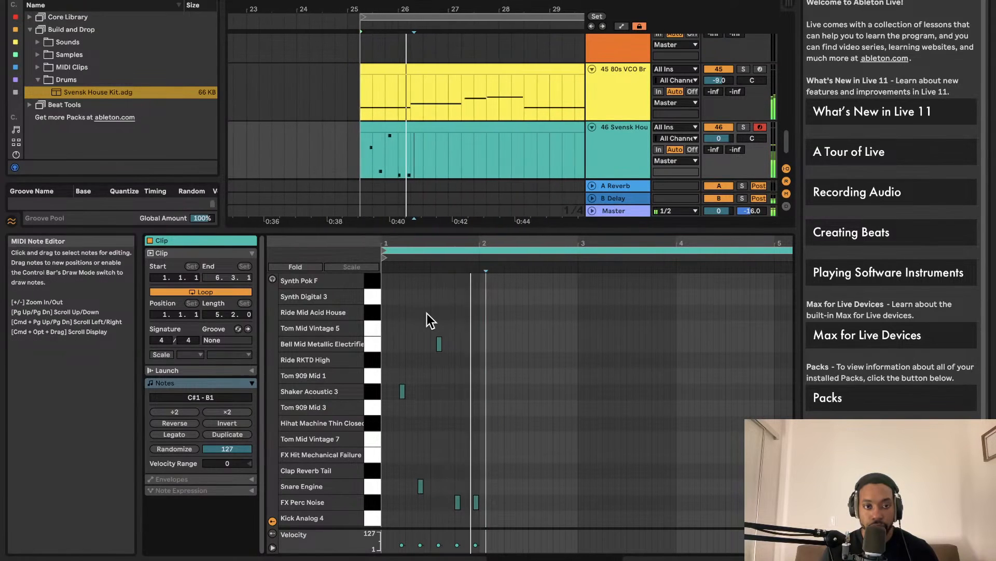
Step: Try an FX Hit Mechanical Failure note above the first FX Perc Noise hit, then remove it
double_click(457, 455)
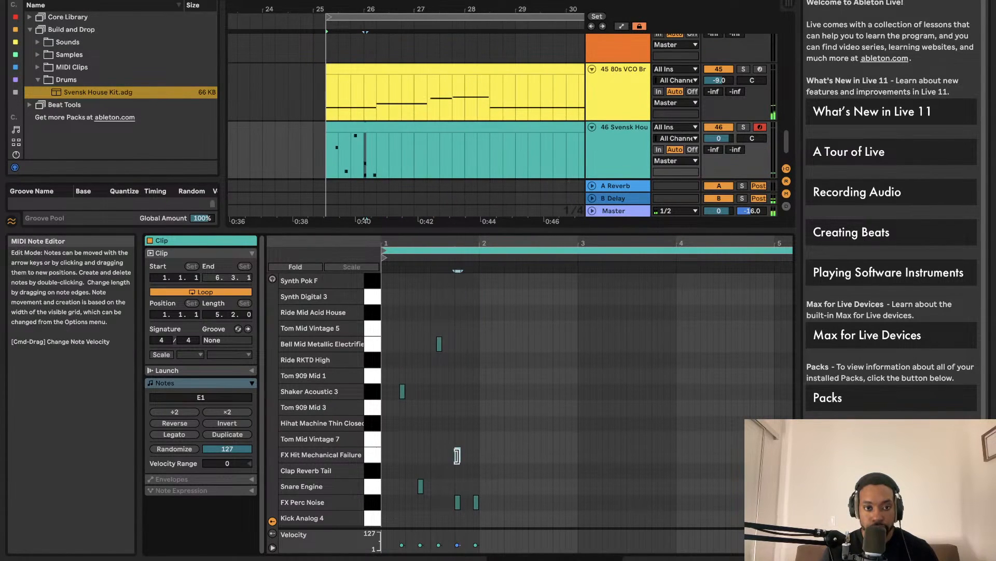
drag(448, 441, 468, 447)
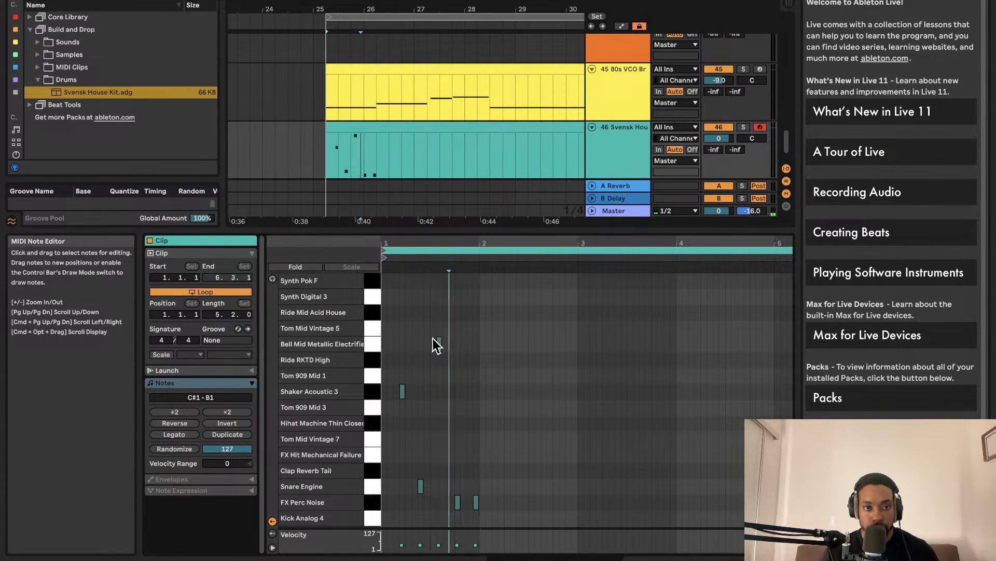
scroll(415, 442, right, 1)
scroll(410, 462, left, 1)
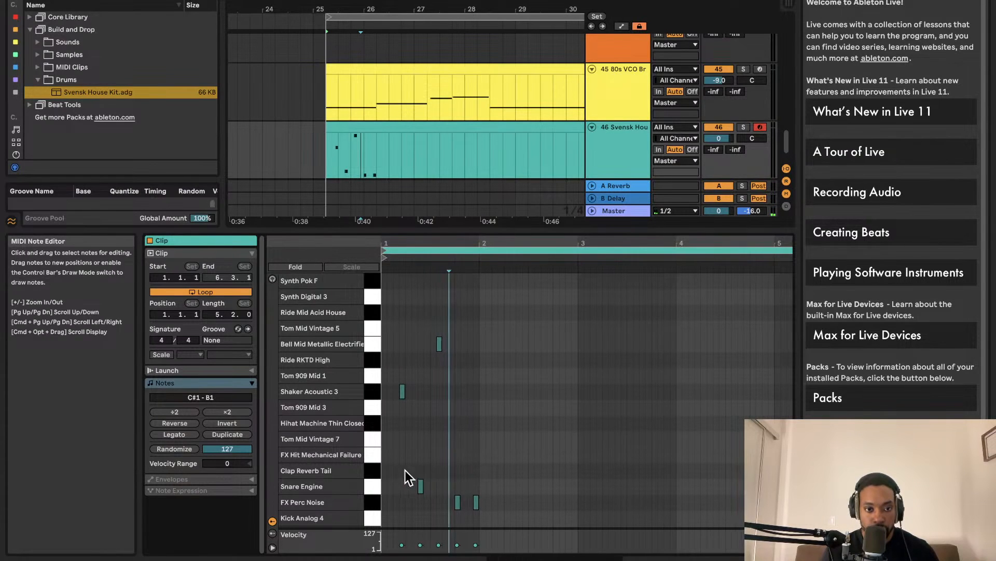
Step: Add a Kick Analog 4 note and move it to the very start of the clip
double_click(403, 519)
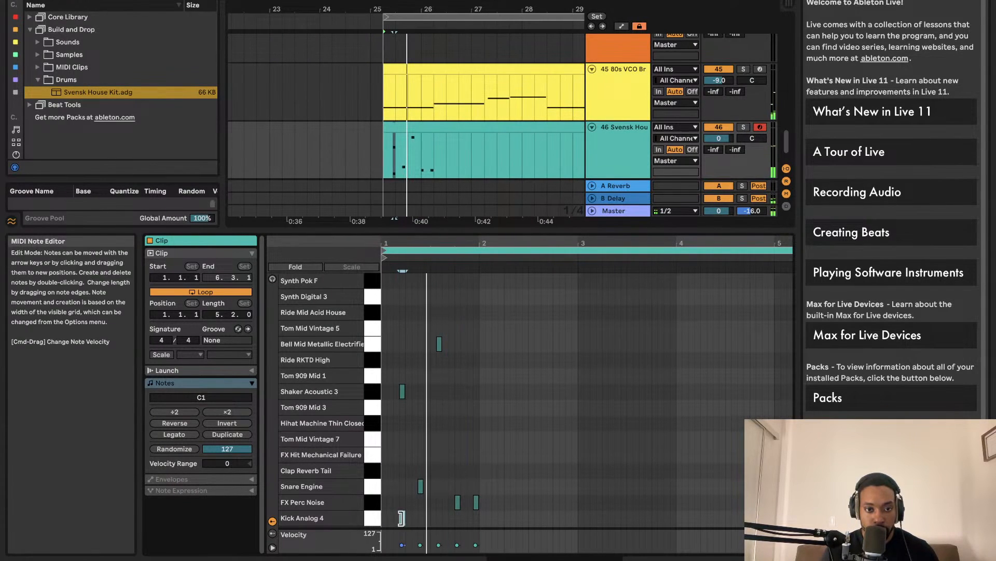
scroll(402, 519, up, 3)
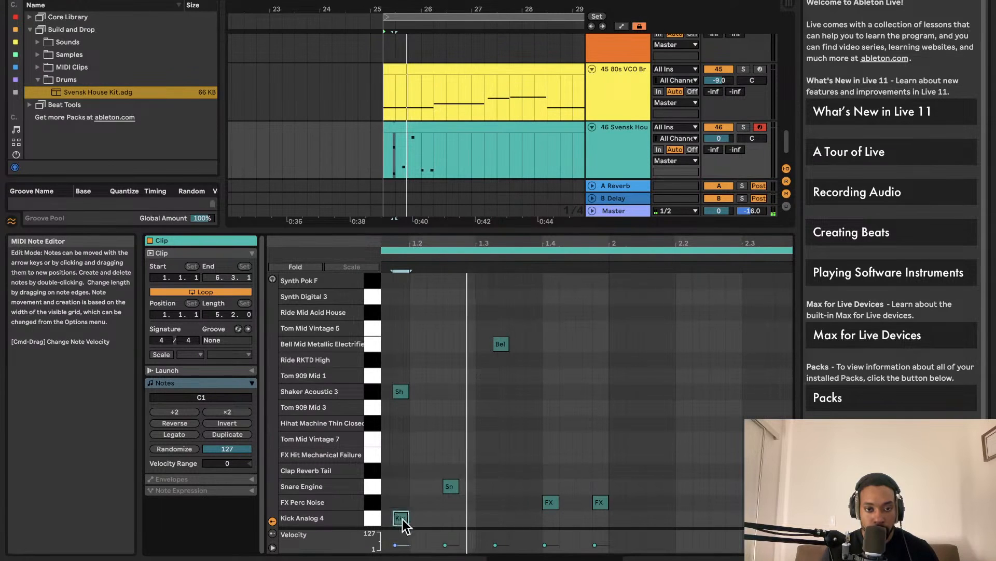
mouse_move(402, 519)
mouse_down()
mouse_move(431, 523)
mouse_move(357, 528)
mouse_move(388, 529)
mouse_up()
key(space)
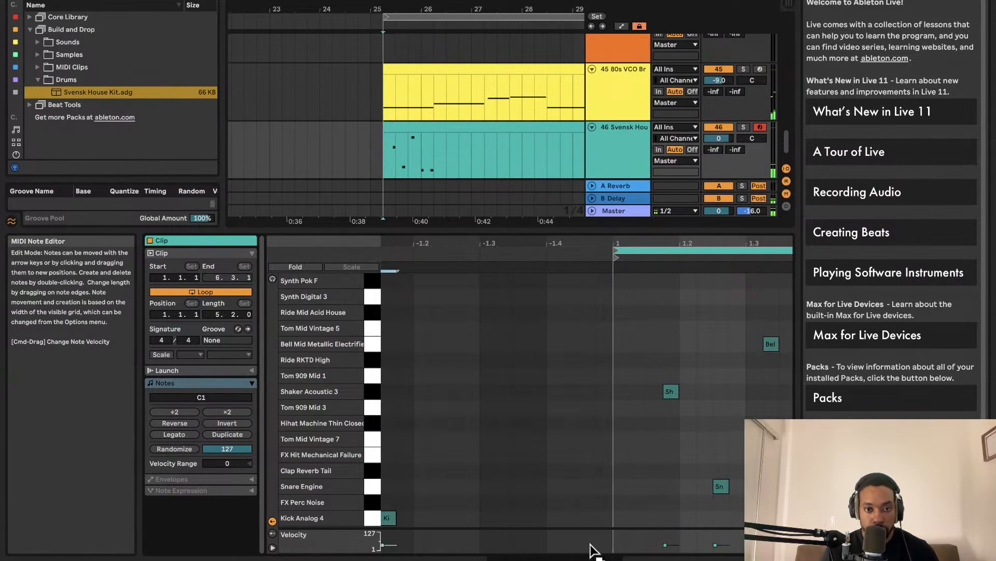
drag(591, 545, 616, 519)
key(space)
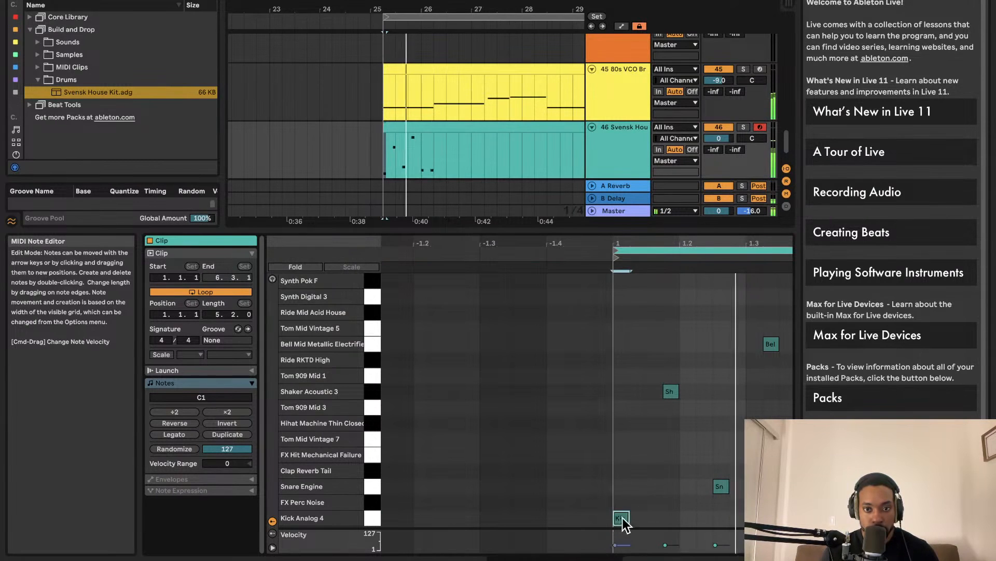
Step: Add another Kick Analog 4 note in bar 2 and position it halfway between 2.2 and 2.3
scroll(633, 497, right, 4)
key(space)
double_click(655, 519)
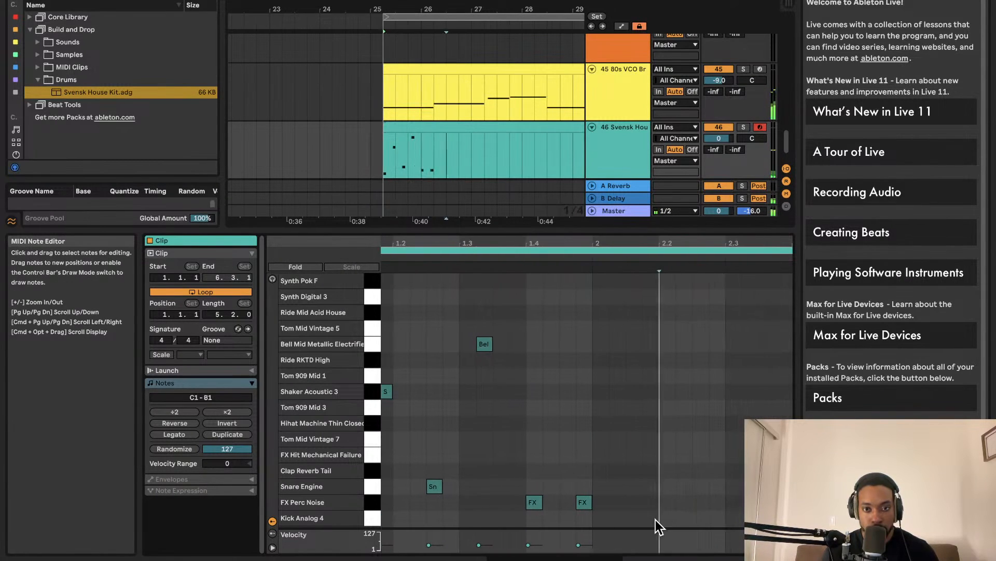
key(space)
scroll(668, 493, right, 2)
scroll(667, 491, right, 3)
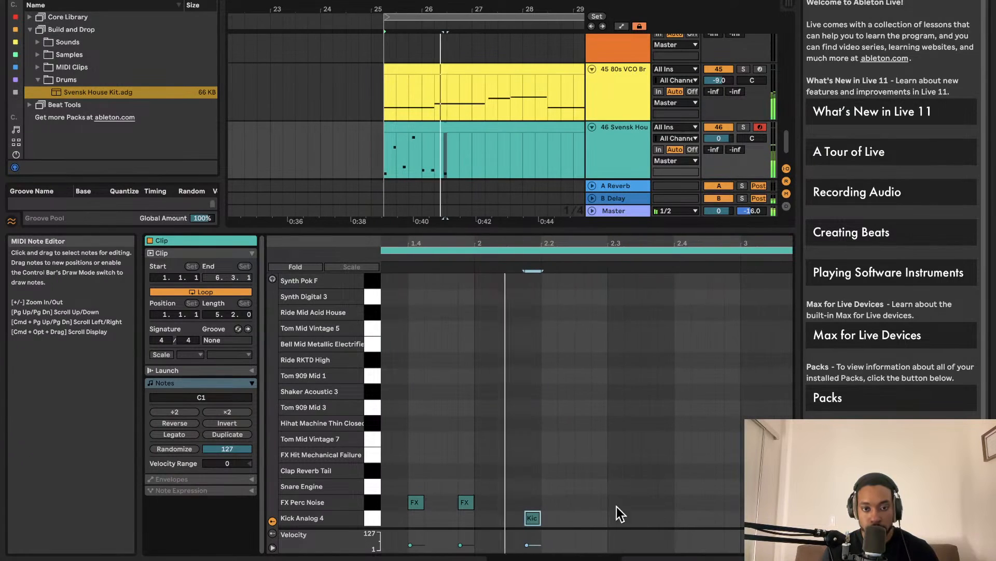
drag(533, 518, 593, 521)
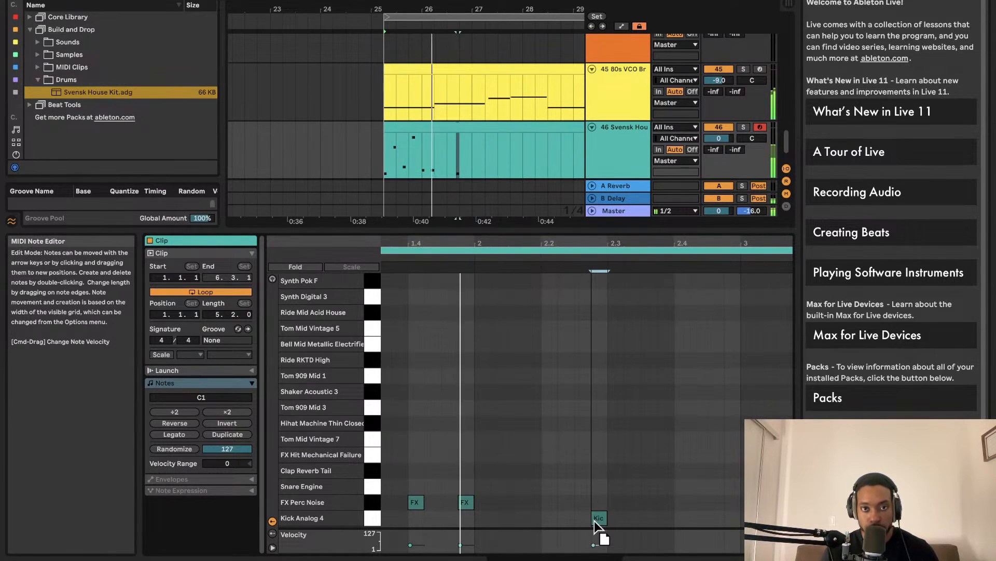
mouse_move(593, 521)
mouse_down()
mouse_move(574, 519)
mouse_move(584, 519)
mouse_up()
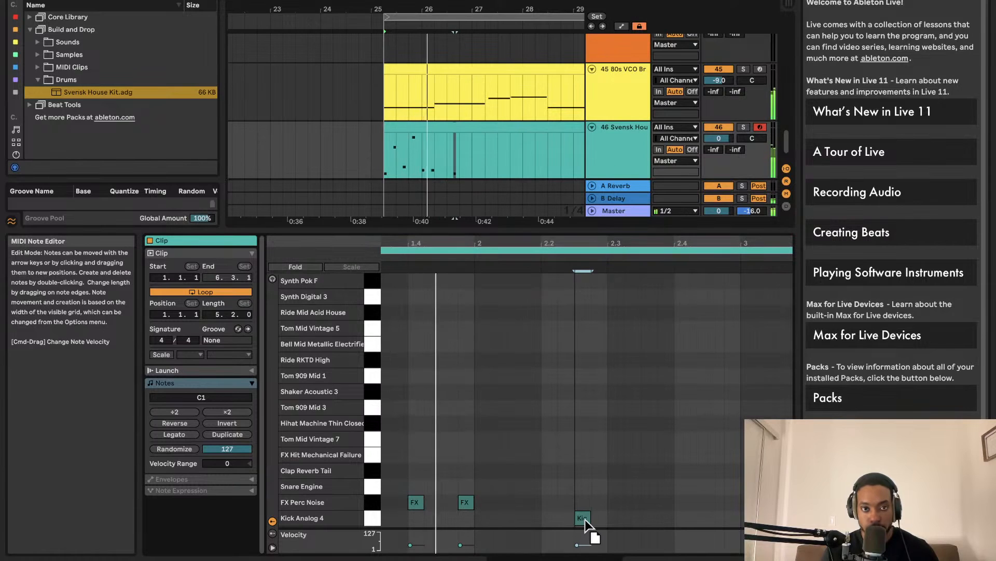
Step: Try a Hihat Machine Thin Closed note one sixteenth before 2.2, then remove it
double_click(532, 423)
scroll(539, 413, left, 3)
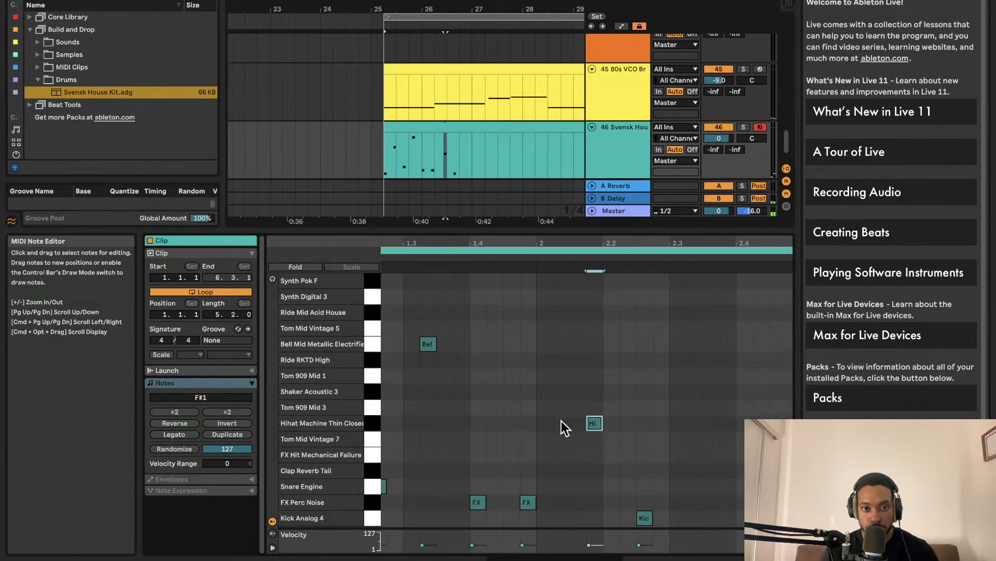
double_click(595, 423)
Step: Replace the bar 2 kick with a Snare Engine note halfway between 2 and 2.2 and a Bell Mid Metallic note one sixteenth after 2.2
scroll(539, 366, left, 5)
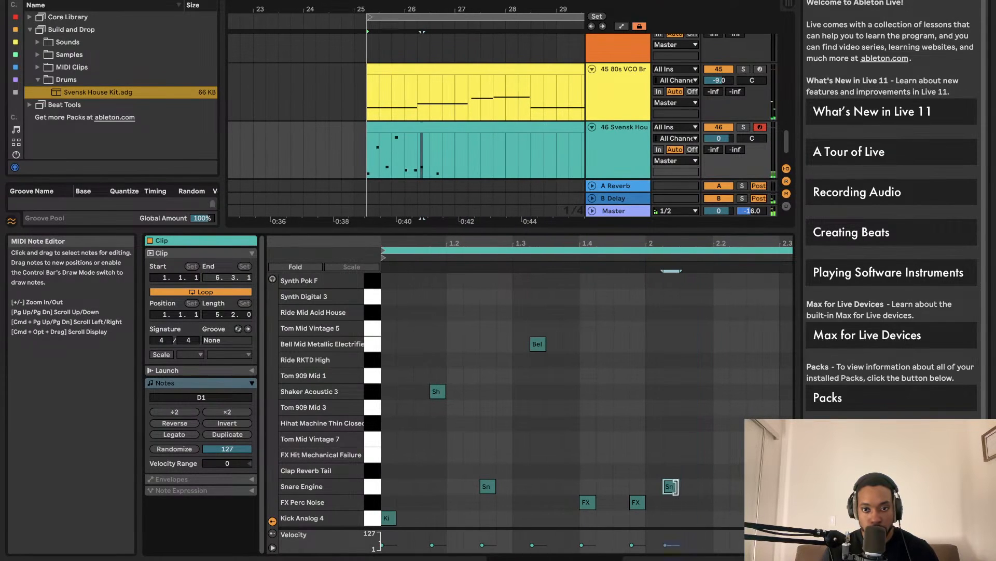
click(717, 337)
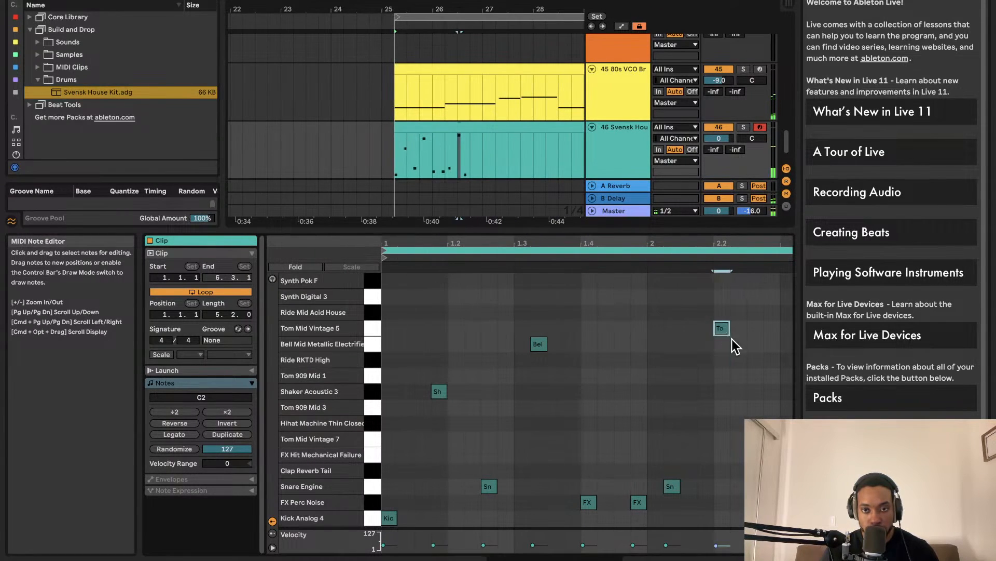
drag(721, 330, 722, 348)
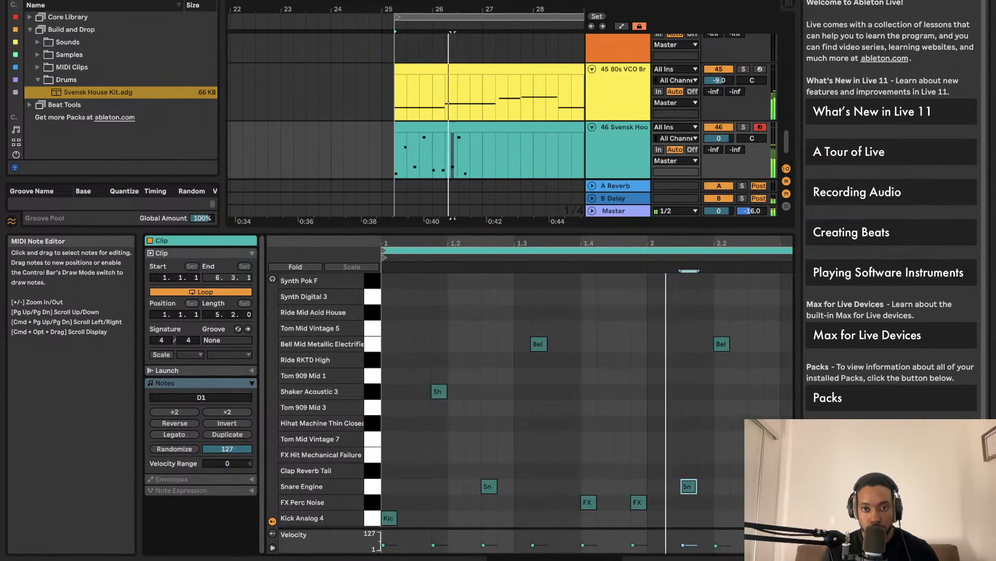
drag(726, 351, 742, 345)
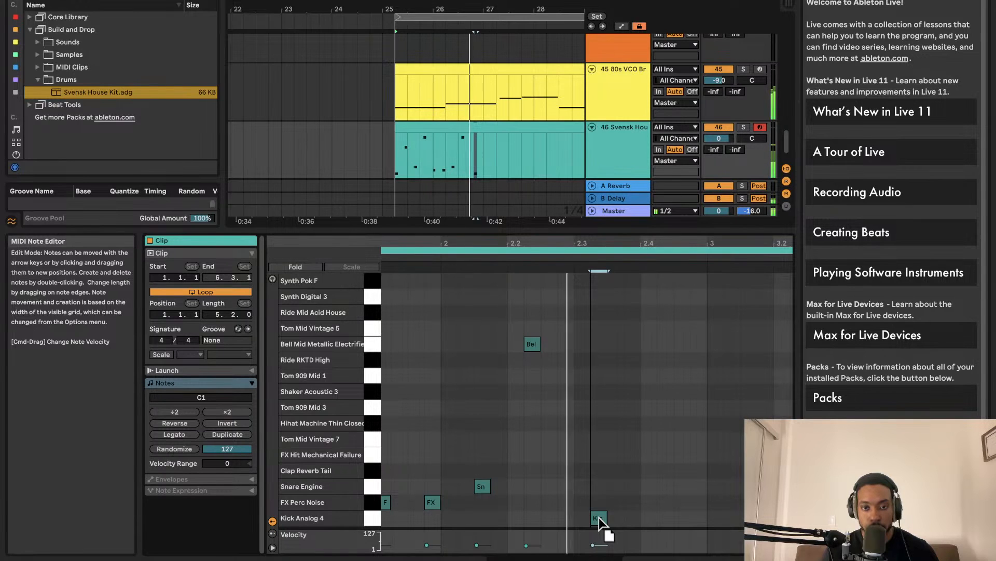
double_click(599, 518)
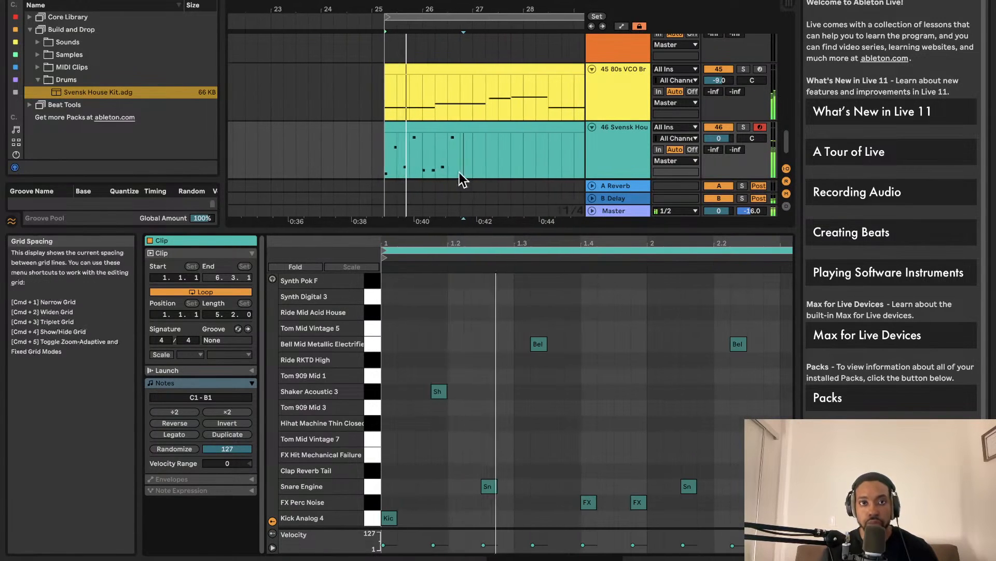
Step: Select the 1.5-bar pattern at the start of the 46 Svensk House Kit track and duplicate it three times
key(space)
drag(441, 159, 362, 155)
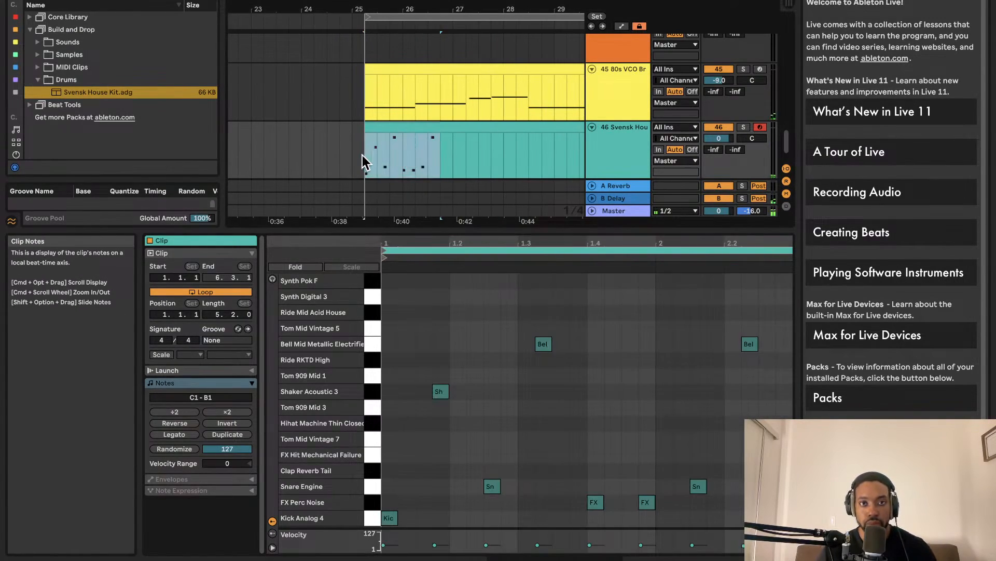
key(super+d)
key(super+d)
key(super+d)
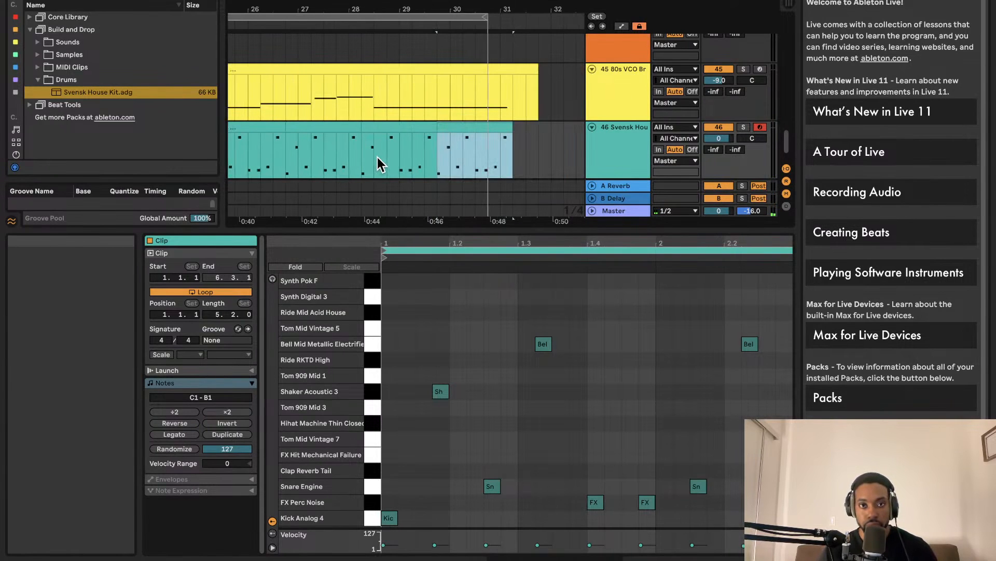
Step: Extend the arrangement loop to the end of the duplicated Svensk House Kit clips, just past bar 31
key(space)
scroll(419, 139, left, 1)
scroll(421, 138, left, 2)
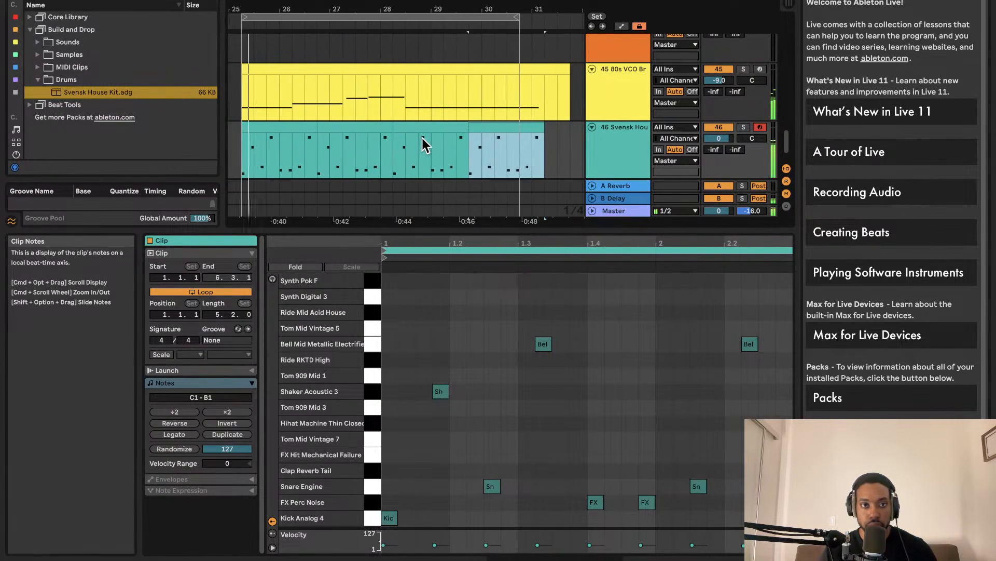
scroll(423, 138, left, 2)
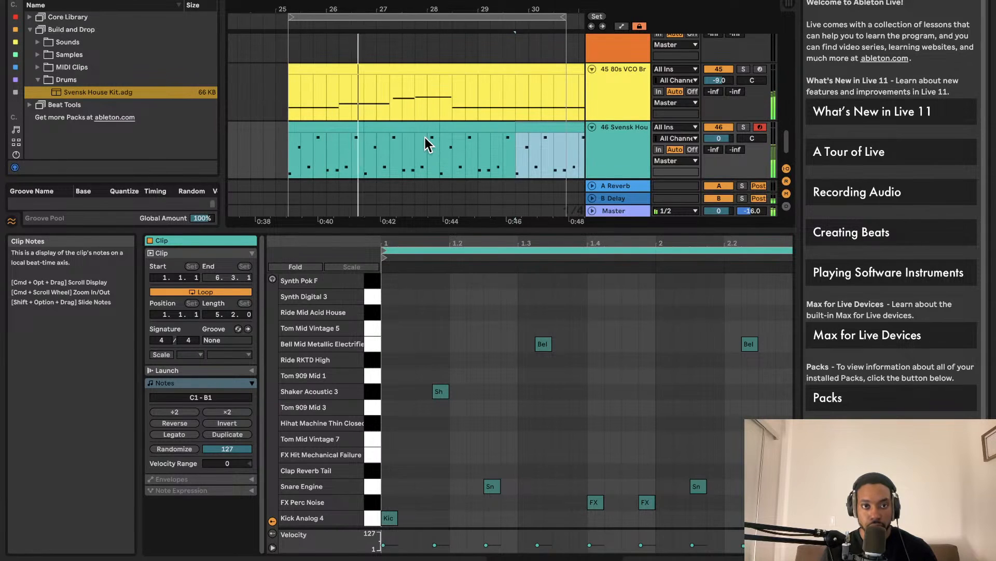
scroll(423, 135, down, 2)
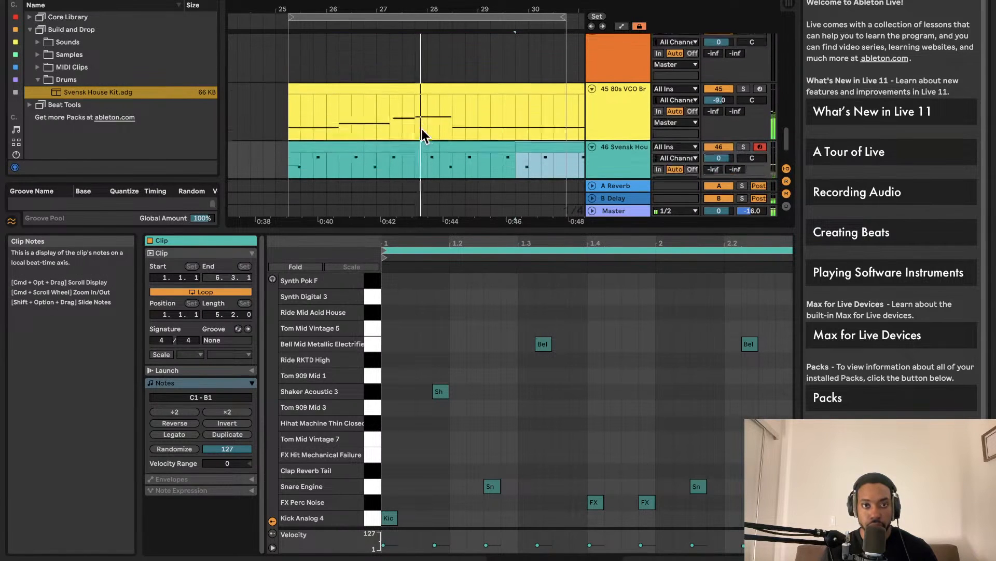
scroll(422, 129, up, 2)
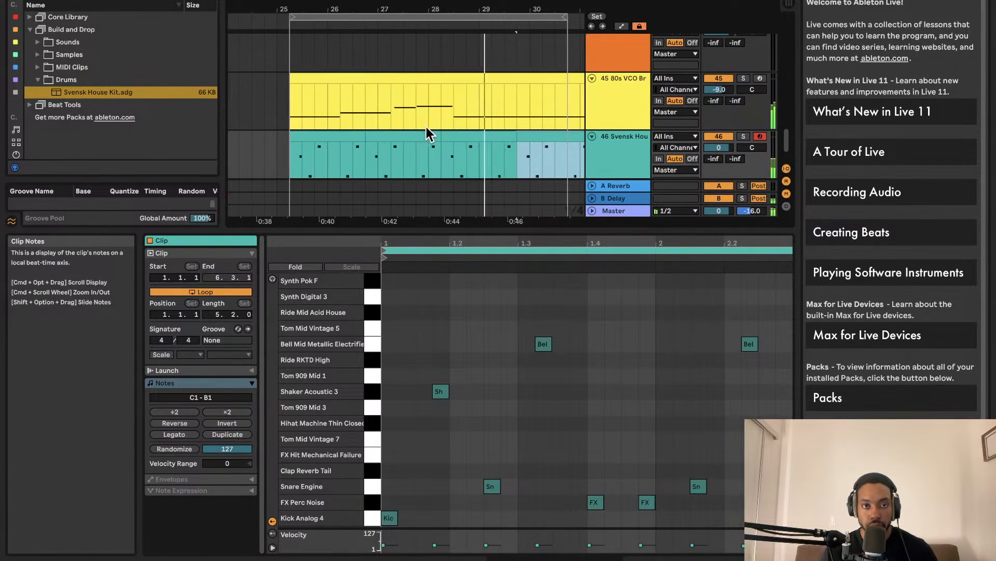
scroll(426, 127, right, 2)
scroll(426, 126, right, 1)
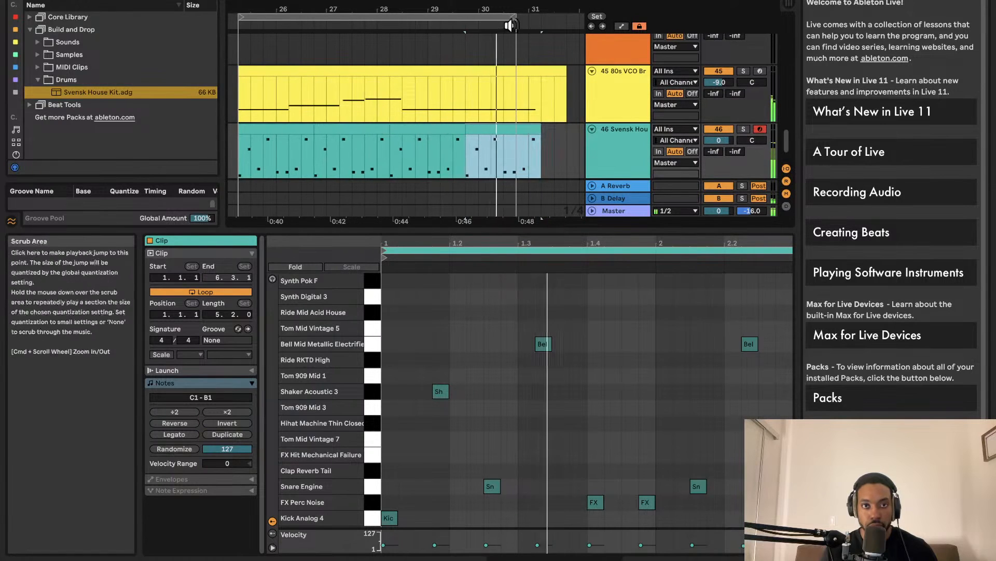
drag(513, 19, 538, 20)
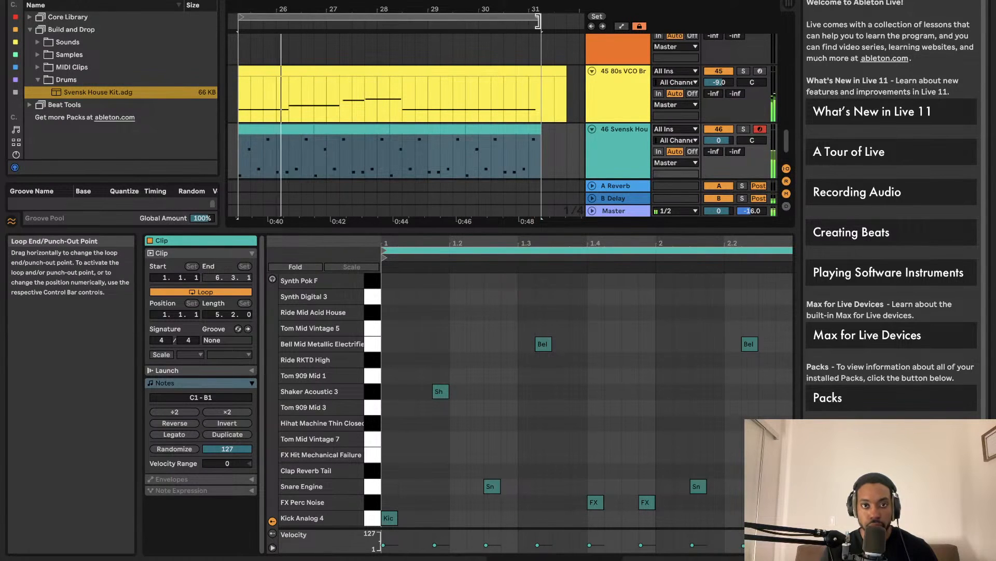
click(537, 22)
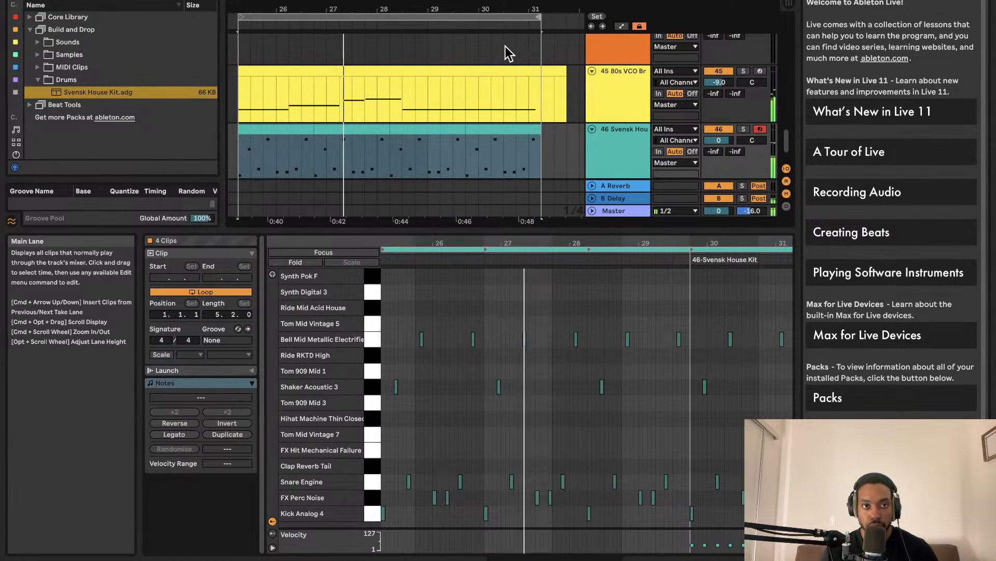
Step: Mute the 45 80s VCO track and audition the percussion pattern against the pluck melody in the loop
scroll(496, 58, left, 2)
scroll(465, 109, up, 1)
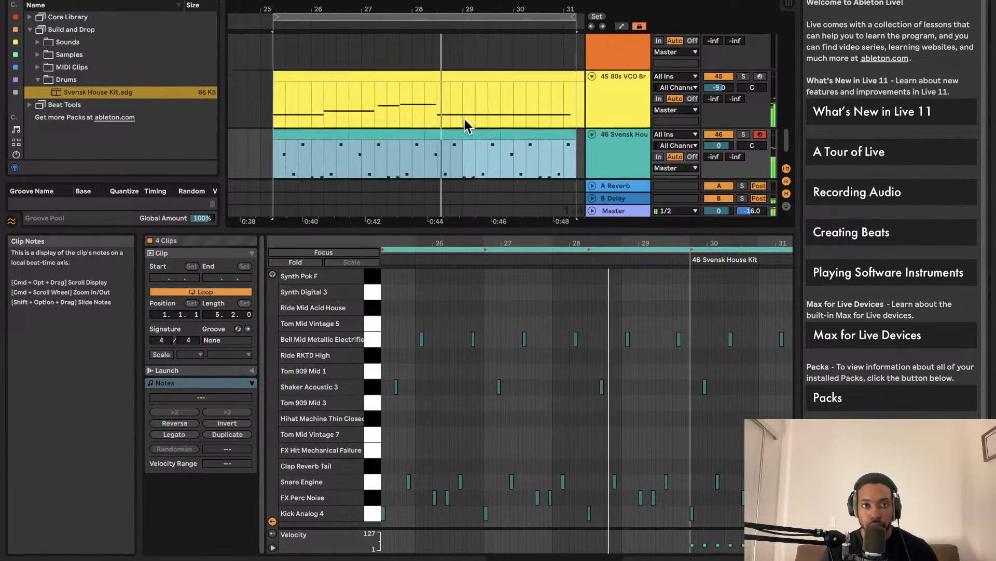
key(space)
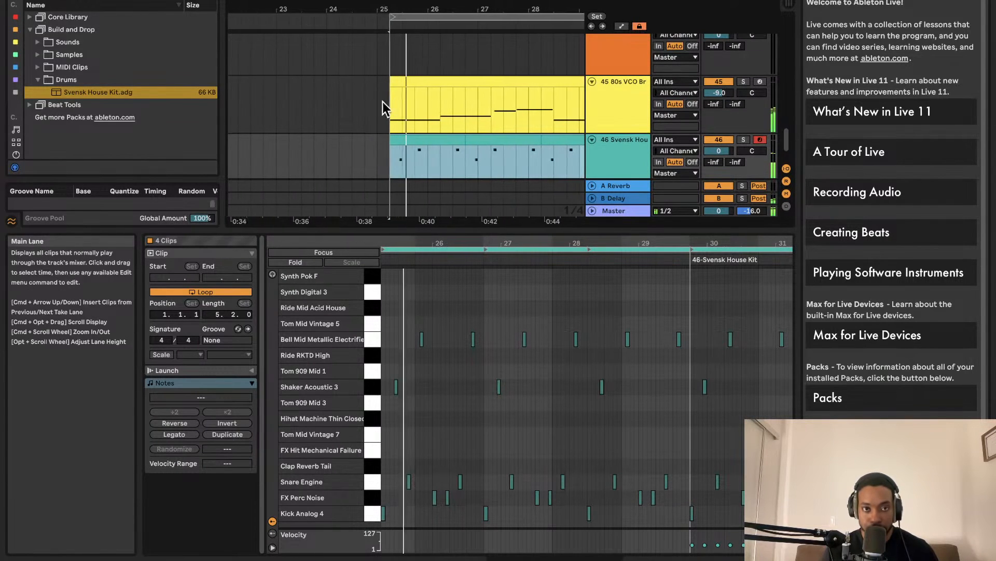
key(space)
key(space)
scroll(392, 111, up, 3)
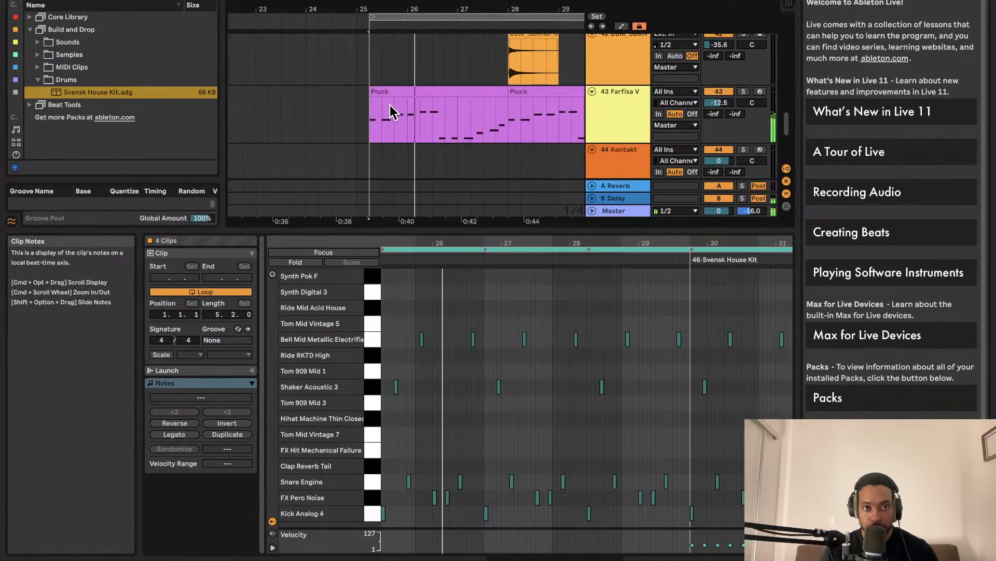
scroll(741, 148, down, 4)
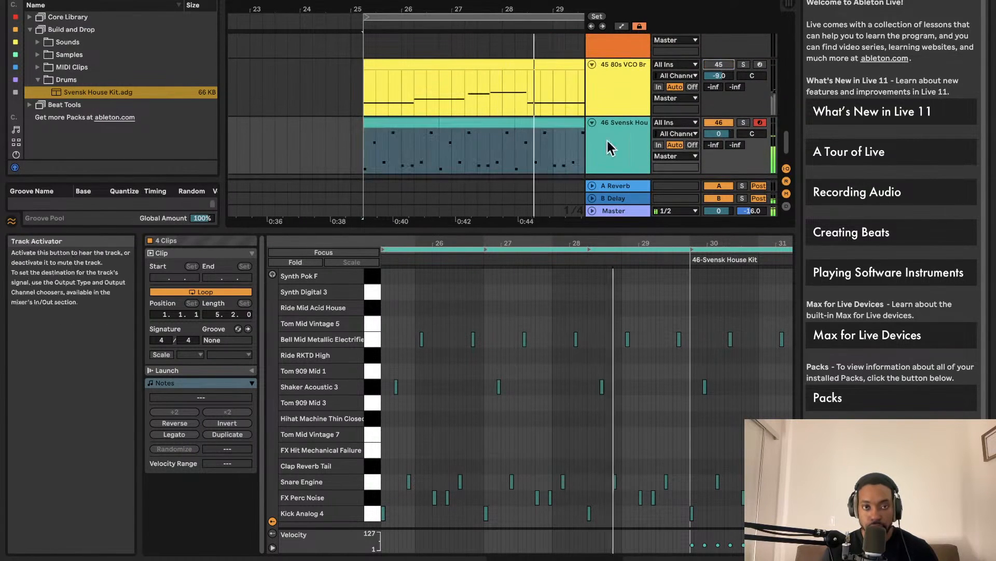
scroll(531, 123, up, 2)
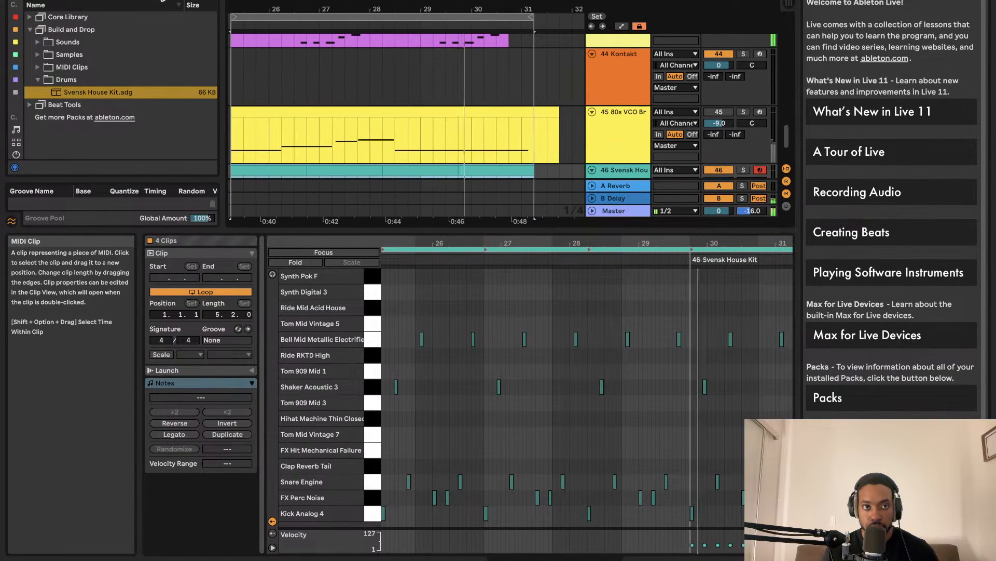
scroll(259, 53, down, 2)
scroll(260, 54, up, 1)
scroll(265, 55, left, 2)
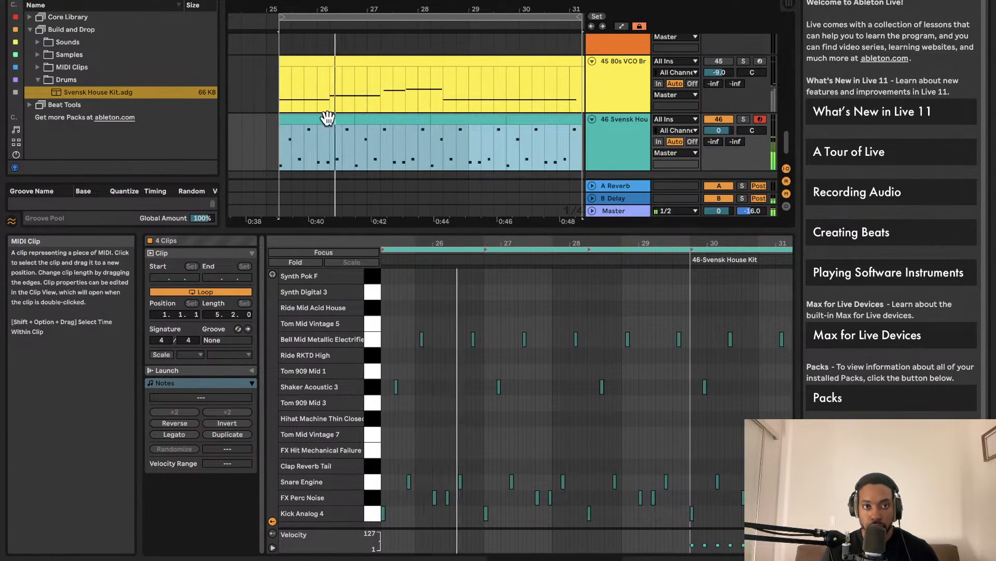
Step: Quantize all notes in the first Svensk House Kit clip to the current grid, adjusting note start and end by 71%
click(298, 150)
key(super+a)
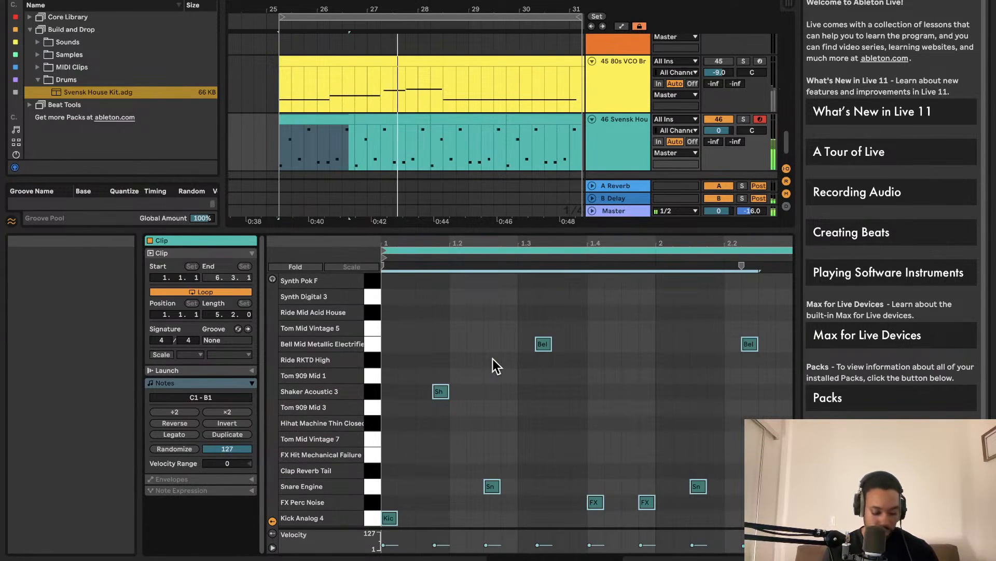
right_click(557, 369)
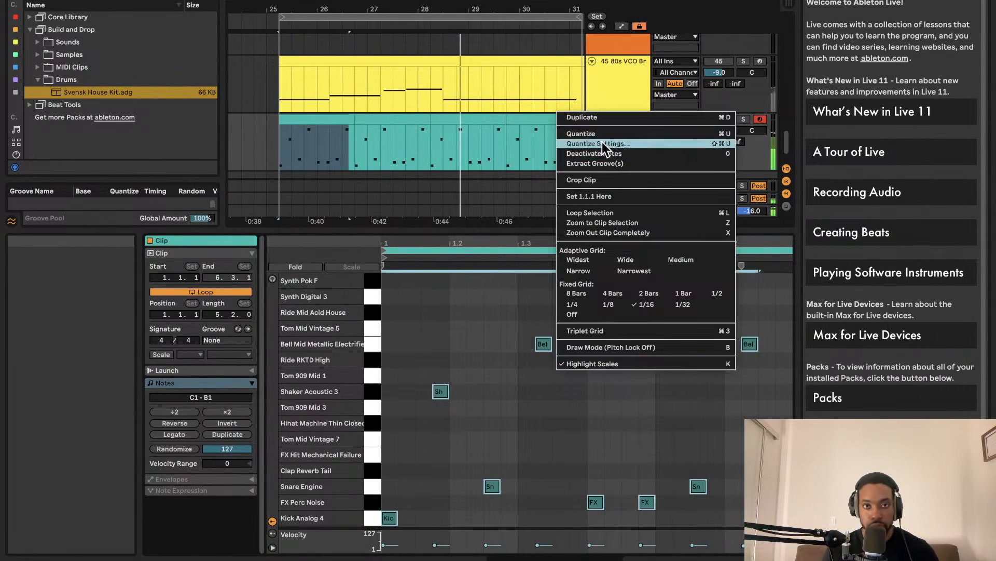
click(600, 143)
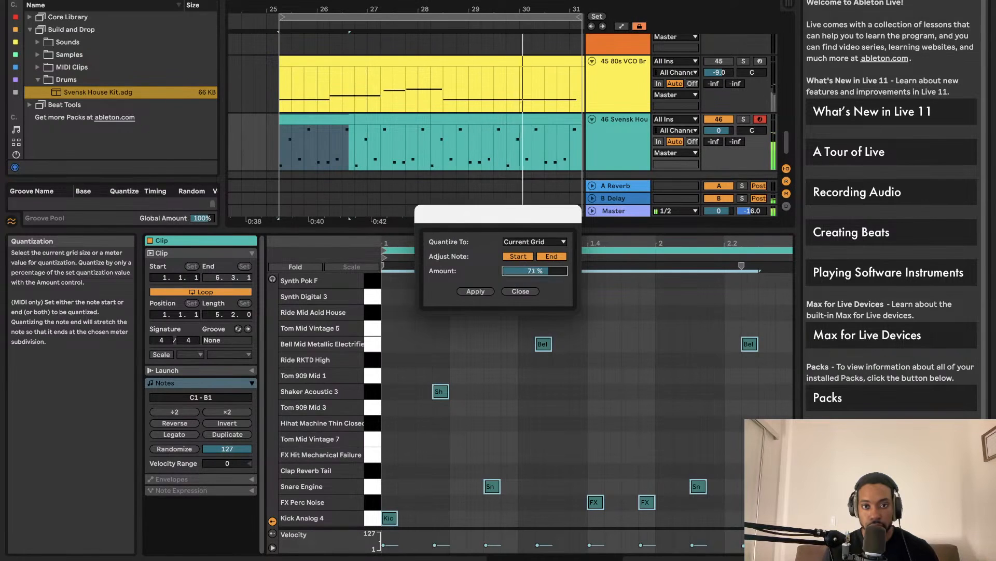
click(483, 290)
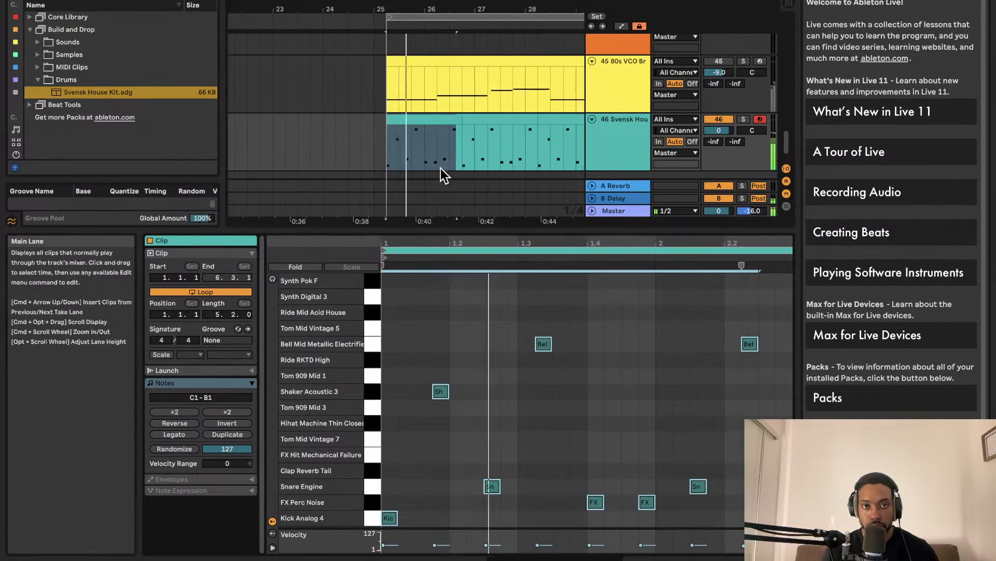
Step: Duplicate the quantized Svensk House Kit clip three times over the rest of the loop
click(420, 120)
key(super+d)
key(super+d)
key(super+d)
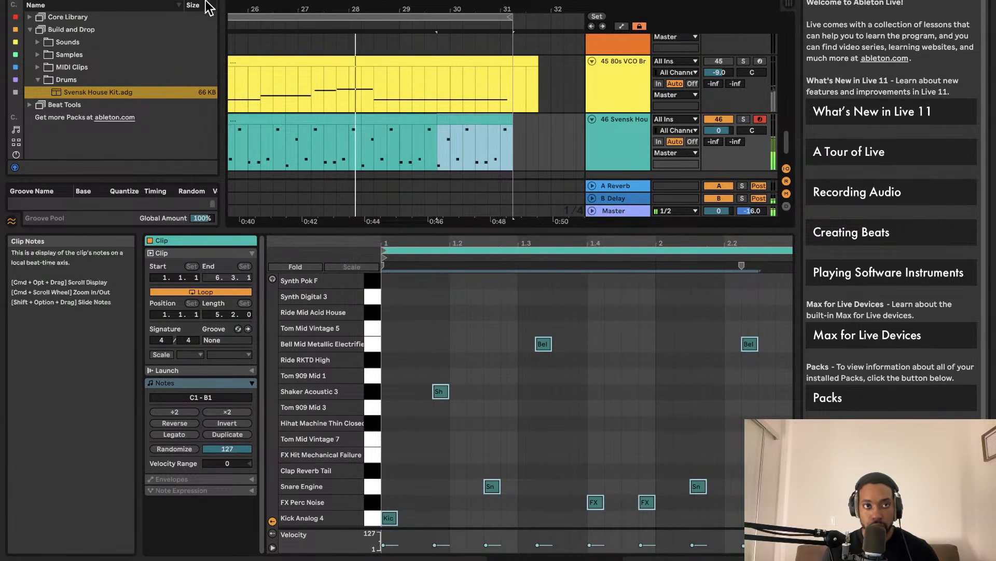
Step: Reveal more arrangement tracks and extend the second Pluck clip on the 43 Farfisa V track to the loop end
scroll(466, 219, up, 1)
scroll(464, 208, down, 3)
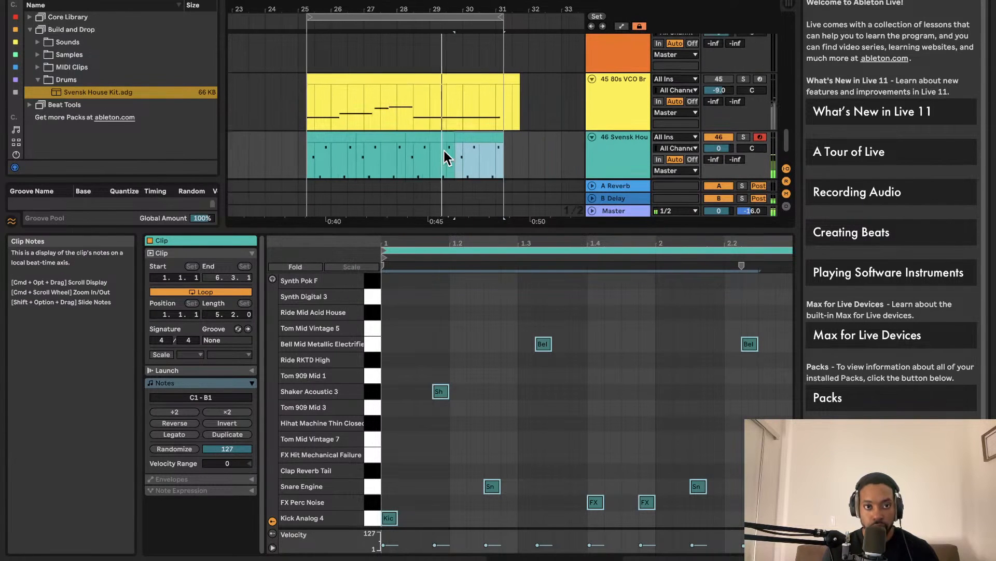
scroll(446, 156, up, 1)
drag(458, 234, 456, 498)
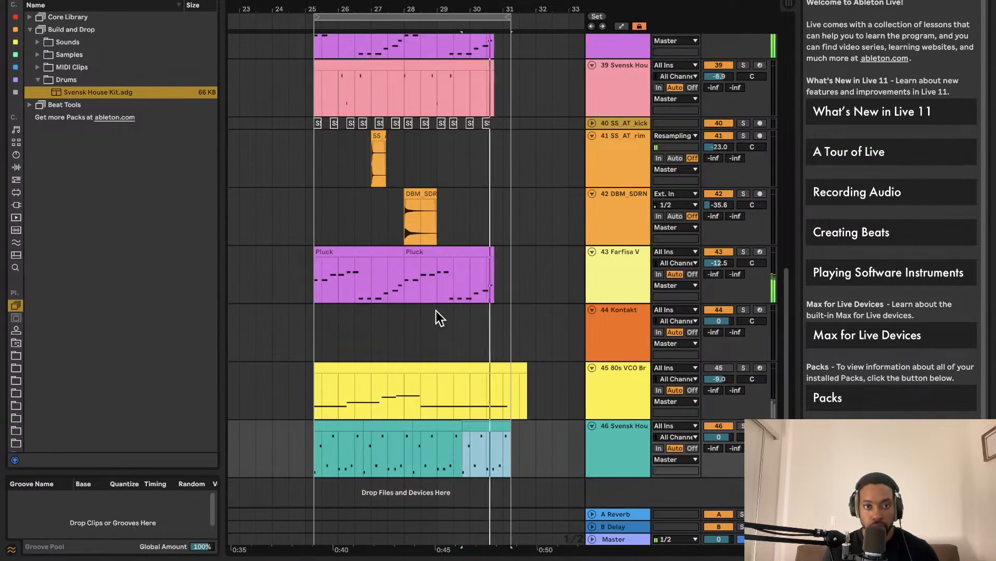
drag(487, 252, 511, 251)
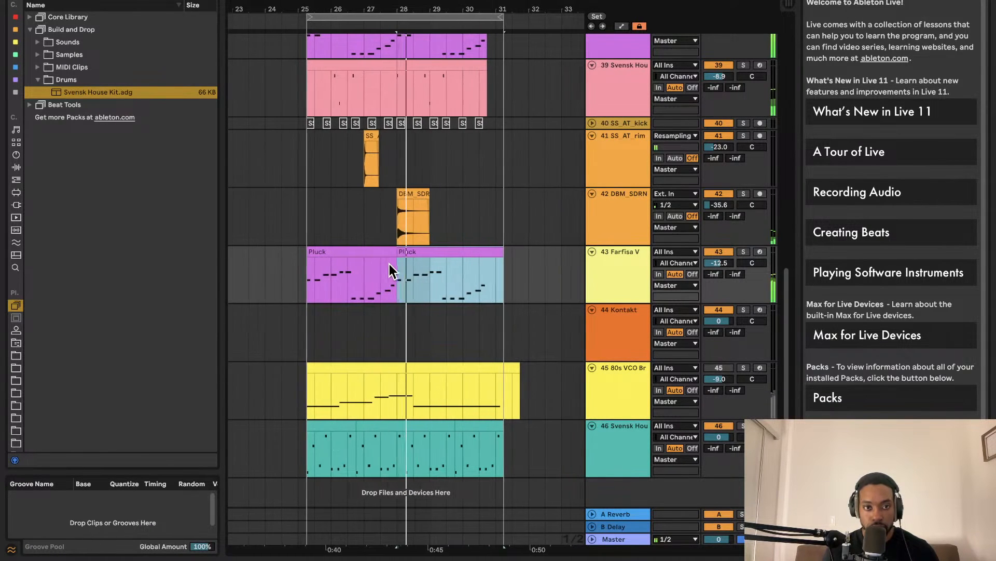
Step: Open the first Farfisa V Pluck clip in an enlarged note editor while restarting loop playback
click(357, 254)
key(space)
key(space)
double_click(404, 256)
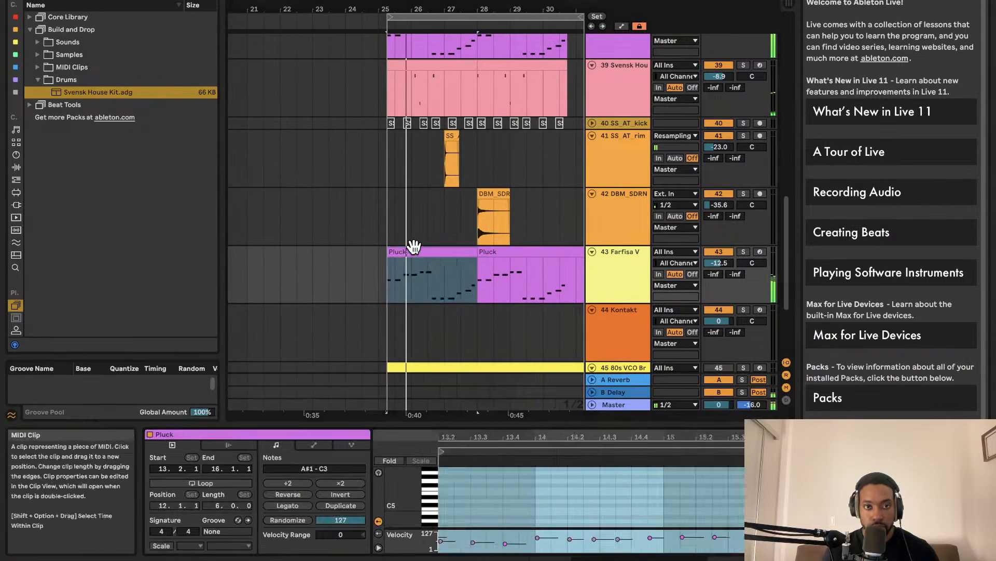
drag(471, 421, 474, 281)
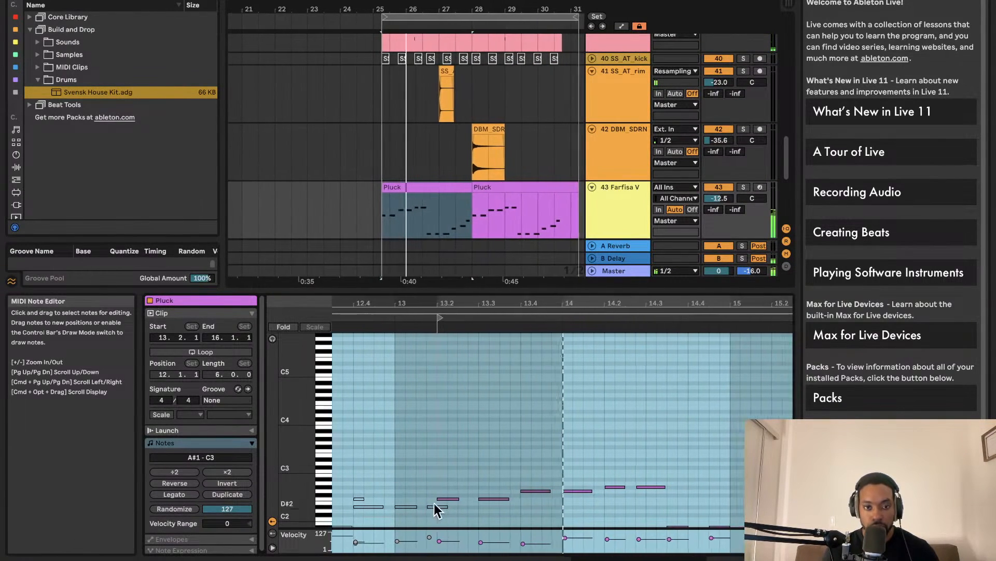
Step: Play back the Pluck melody from the loop start and select its low A#1 notes beginning at 14.4
click(441, 456)
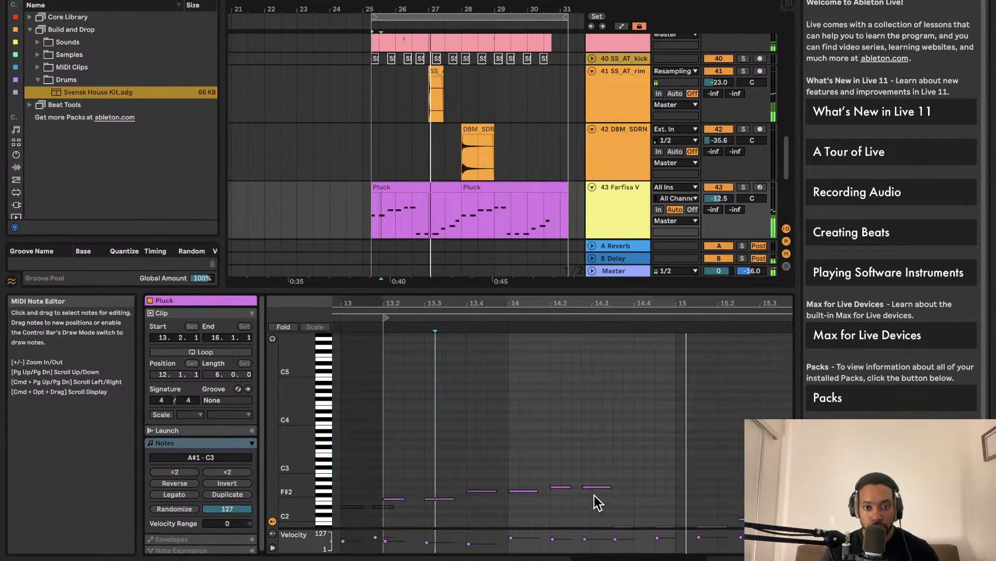
scroll(595, 485, down, 2)
key(space)
key(space)
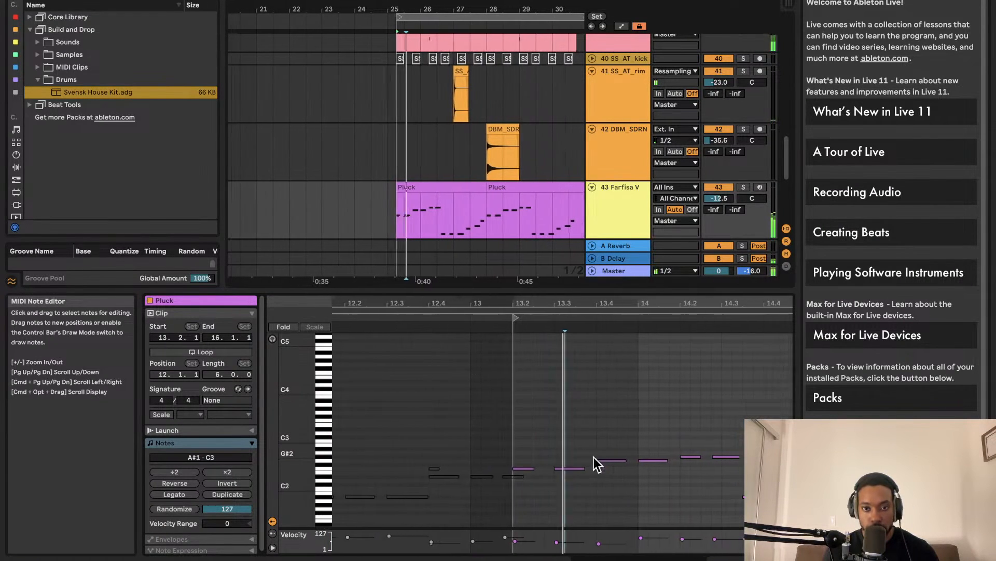
scroll(594, 457, down, 1)
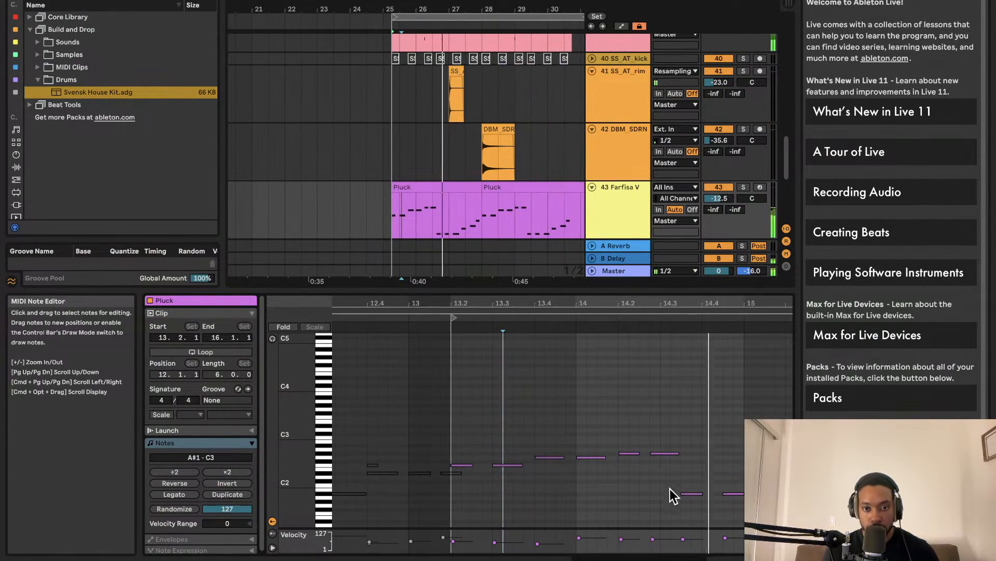
drag(691, 499, 774, 499)
scroll(774, 502, right, 3)
key(space)
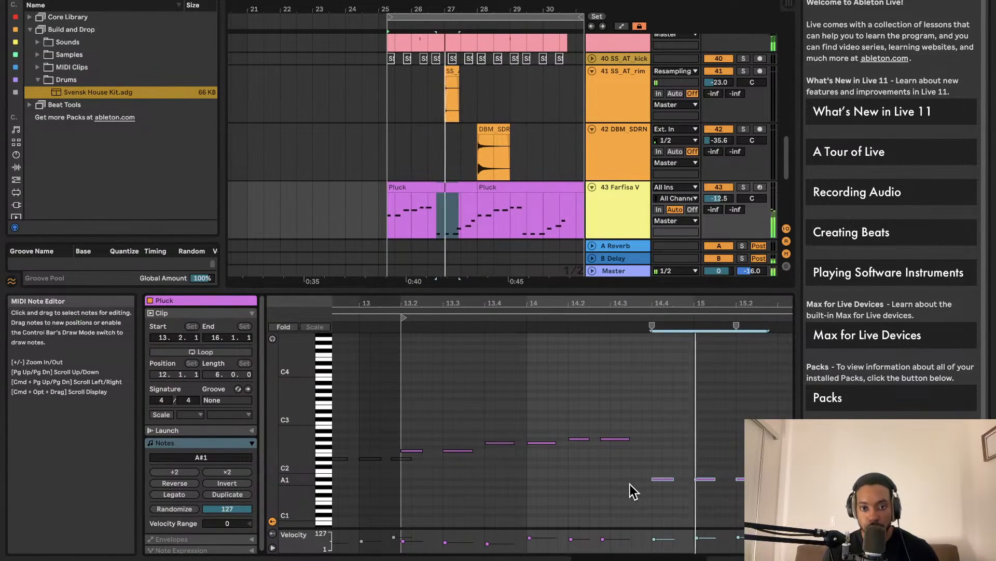
Step: Shrink the note editor to reveal more arrangement tracks and restore the second Farfisa V Pluck clip's extension to the loop end
key(super+a)
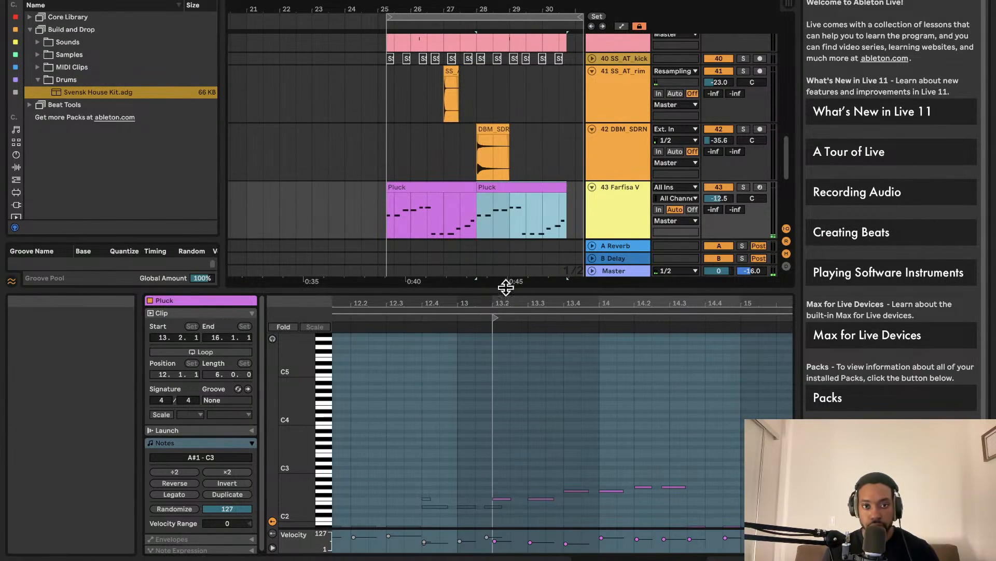
drag(507, 288, 518, 441)
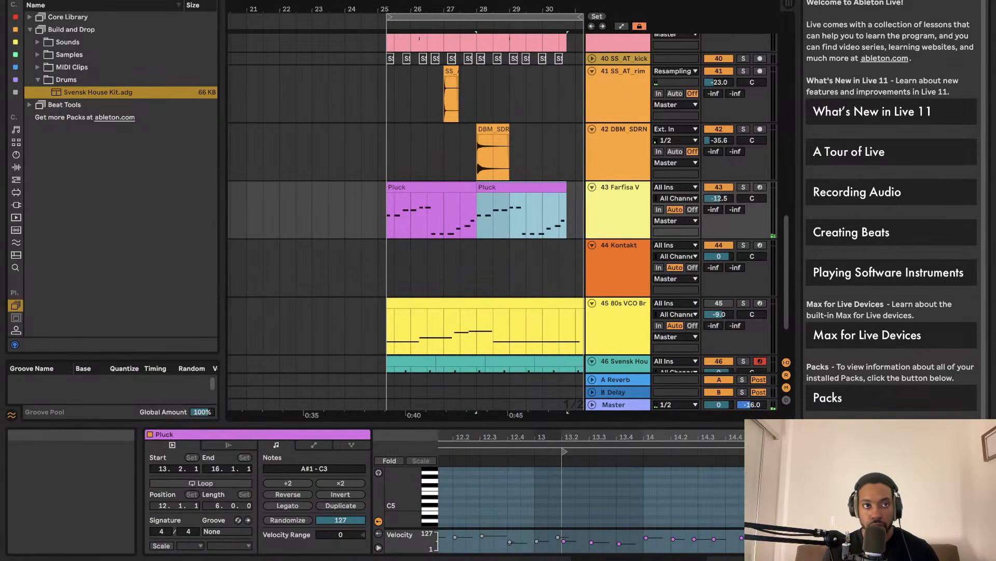
click(98, 0)
click(106, 1)
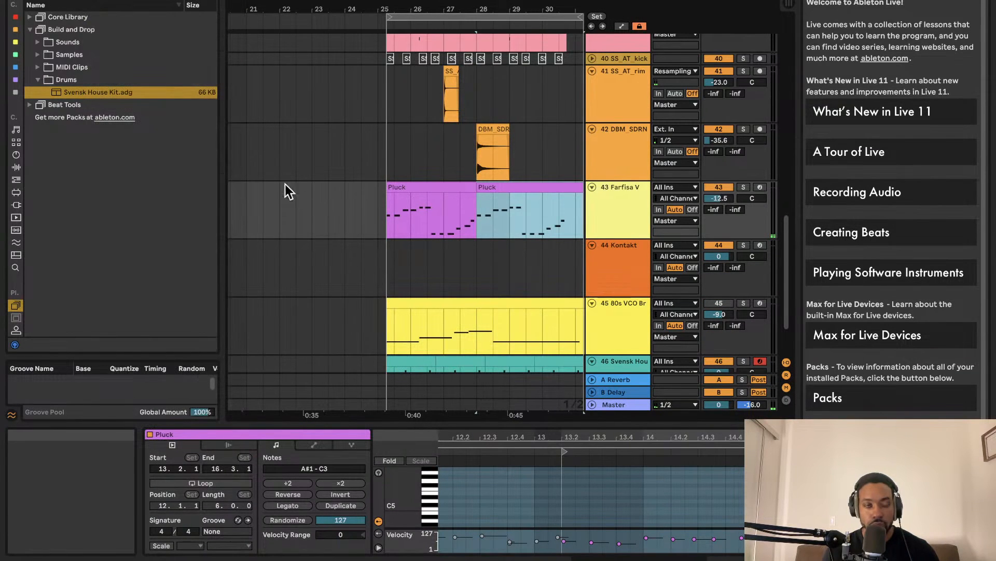
Step: Start loop playback and trim the clip on the 45 80s VCO Br track back to the loop end
key(space)
scroll(372, 194, right, 4)
scroll(364, 198, down, 3)
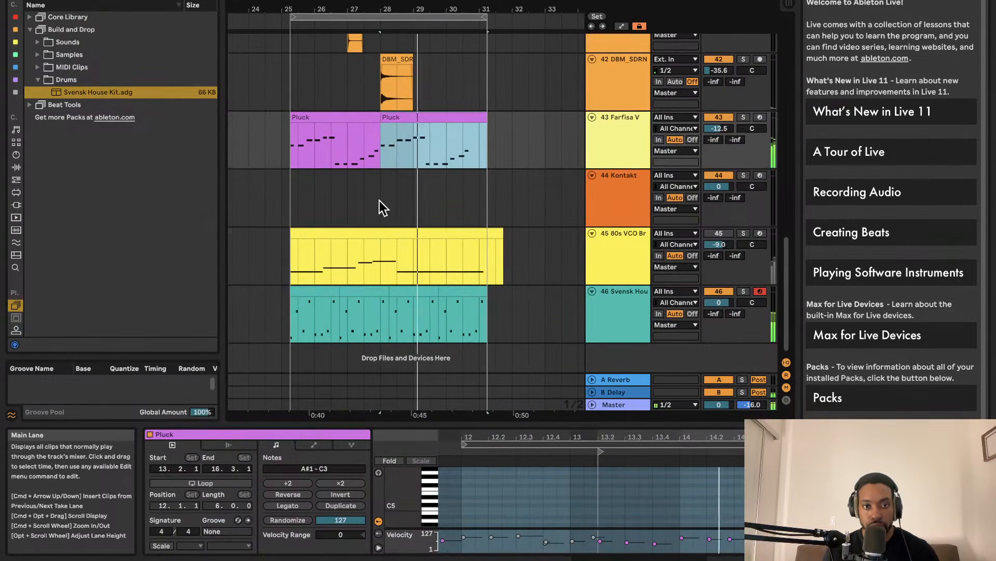
drag(503, 234, 488, 234)
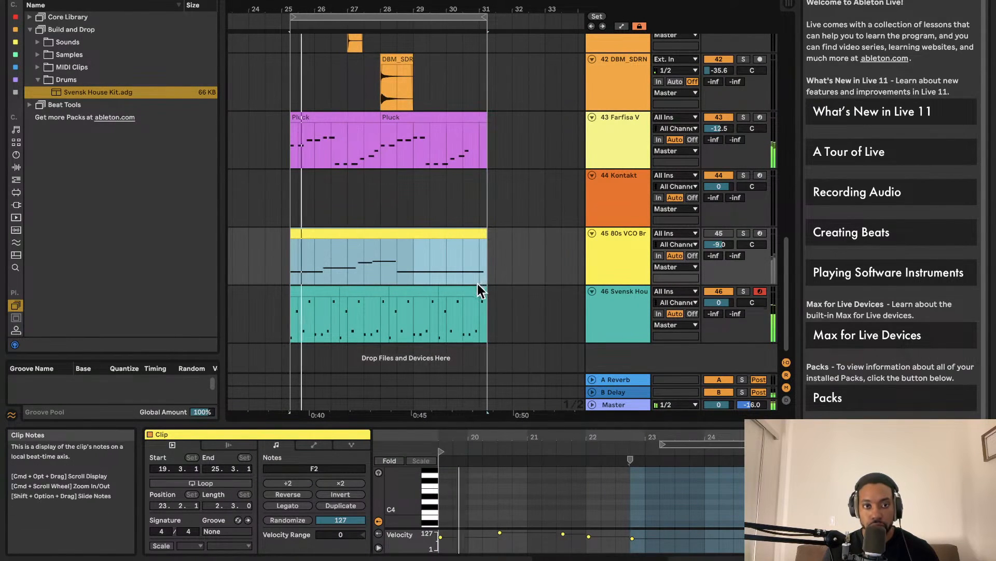
Step: Review the stacked tracks during playback and briefly solo the 43 Farfisa V track to hear the Pluck melody alone
scroll(398, 232, left, 1)
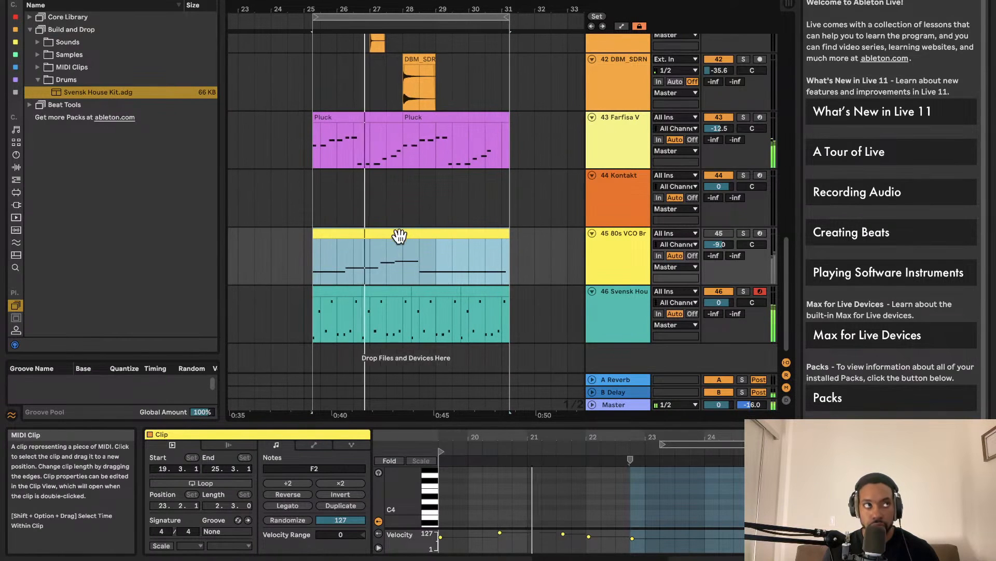
scroll(400, 235, up, 2)
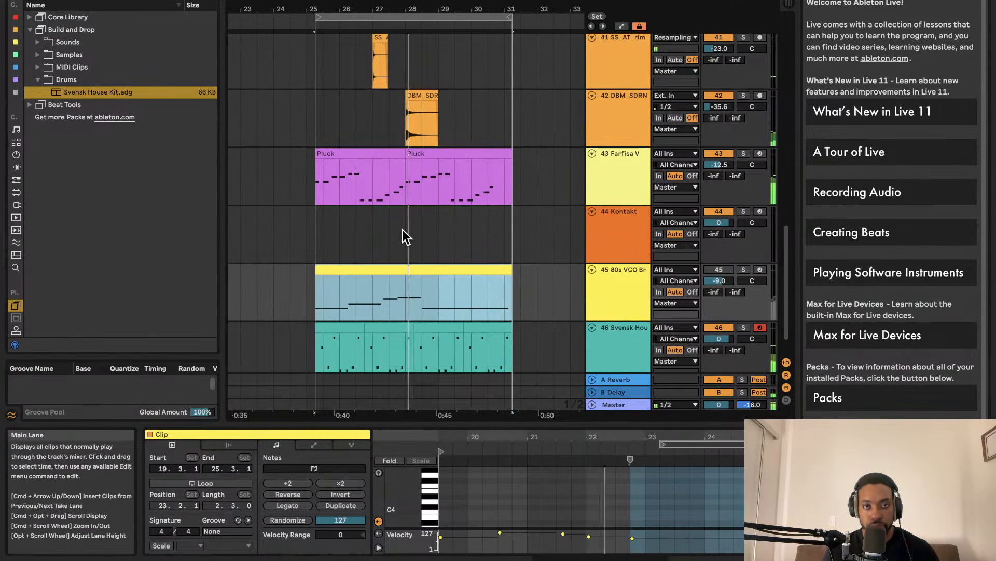
scroll(402, 232, down, 2)
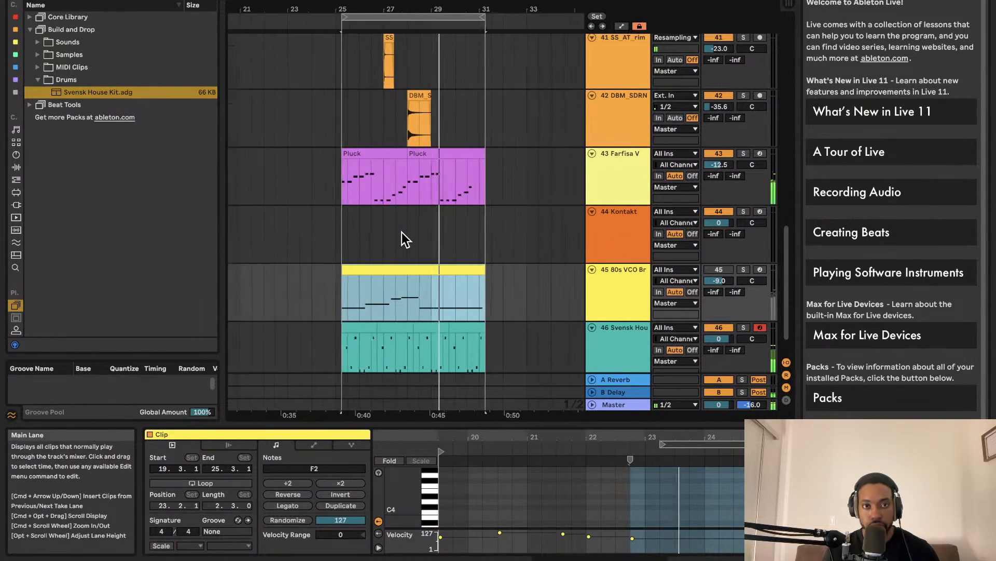
scroll(402, 232, up, 1)
scroll(401, 233, up, 2)
scroll(401, 233, up, 7)
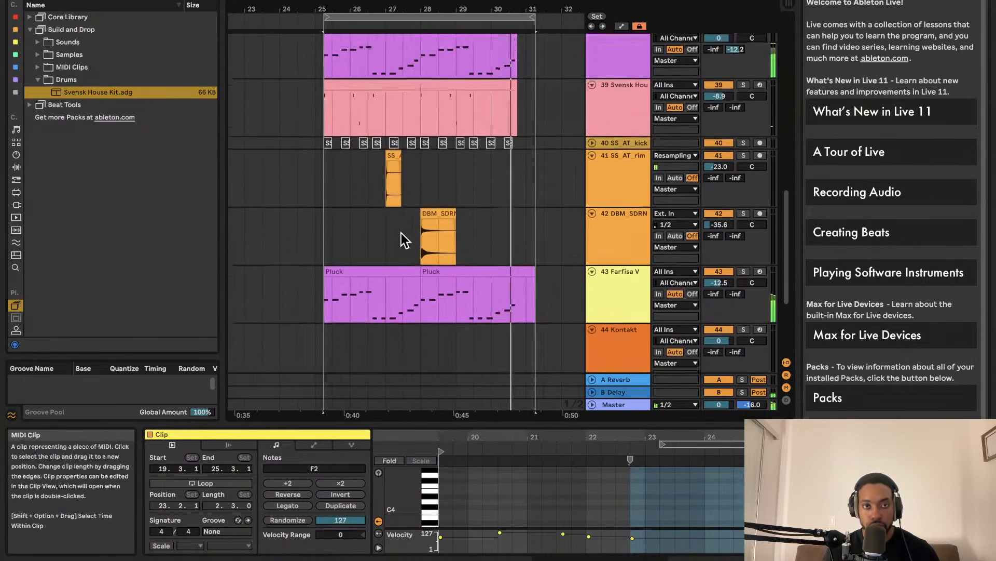
scroll(408, 213, right, 3)
scroll(409, 198, down, 2)
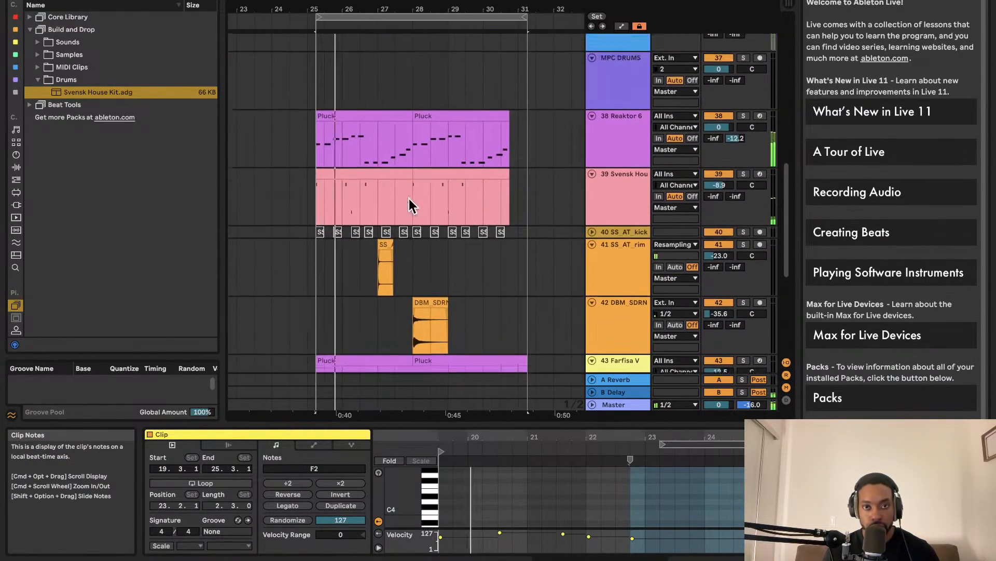
scroll(415, 200, down, 5)
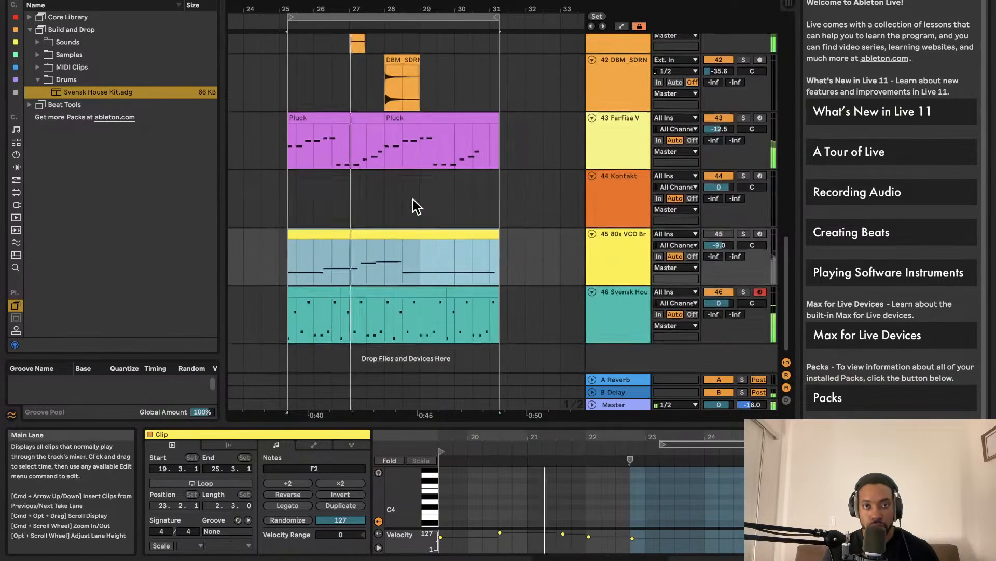
scroll(415, 202, up, 1)
click(744, 161)
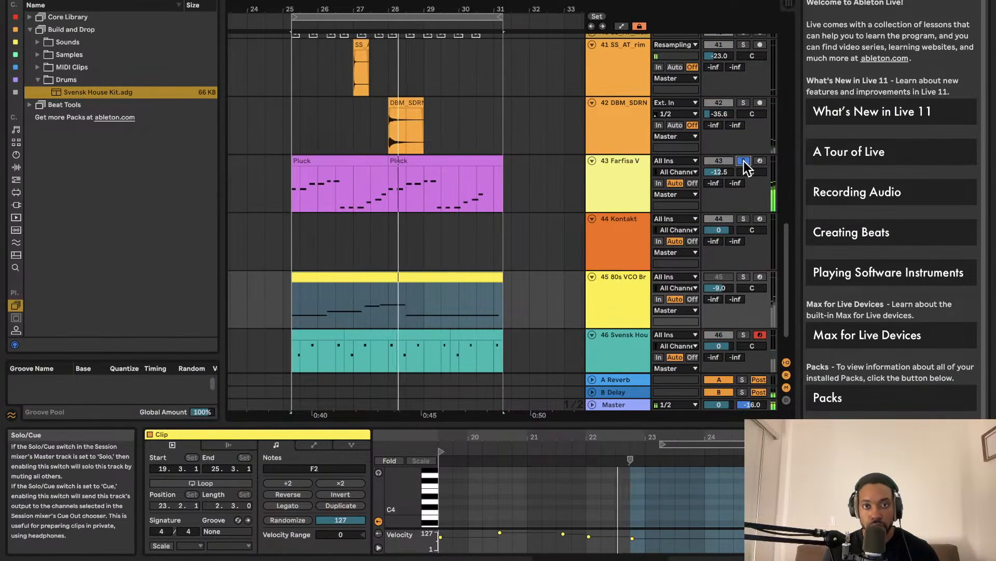
click(745, 160)
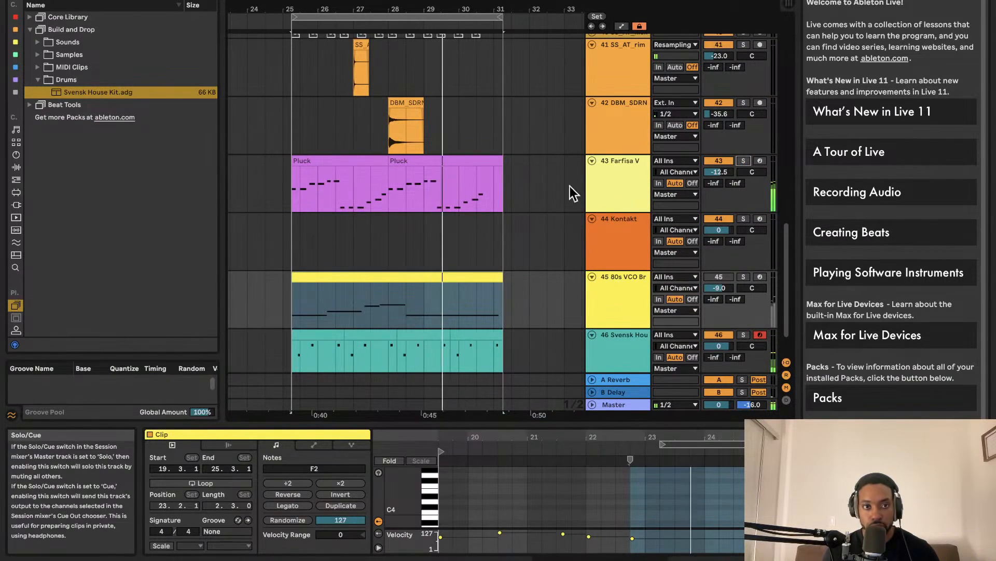
Step: Examine how the clips on tracks 38 to 46 line up with the loop while it keeps playing
scroll(541, 195, up, 6)
scroll(541, 195, left, 1)
scroll(526, 168, down, 3)
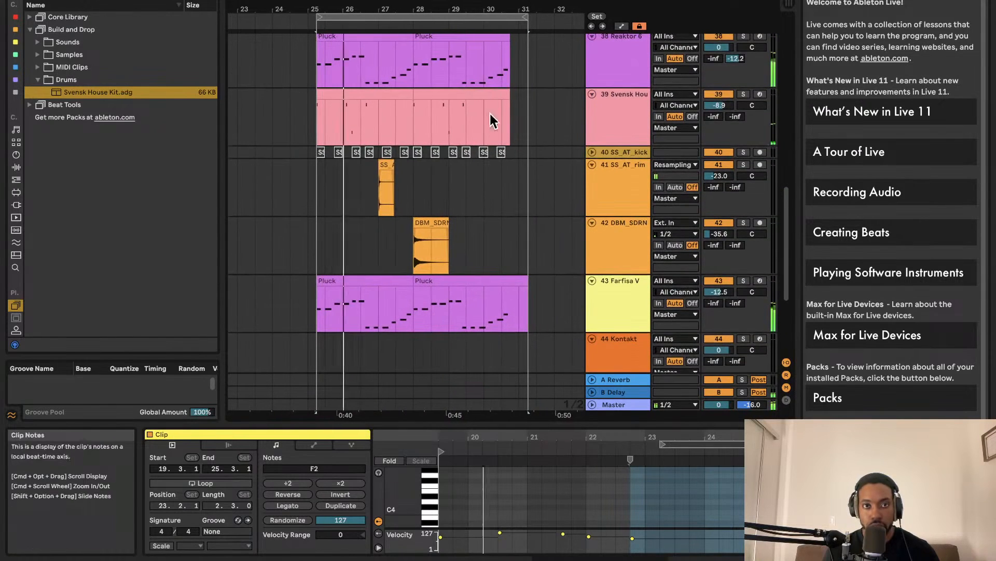
scroll(493, 128, up, 1)
scroll(493, 128, left, 1)
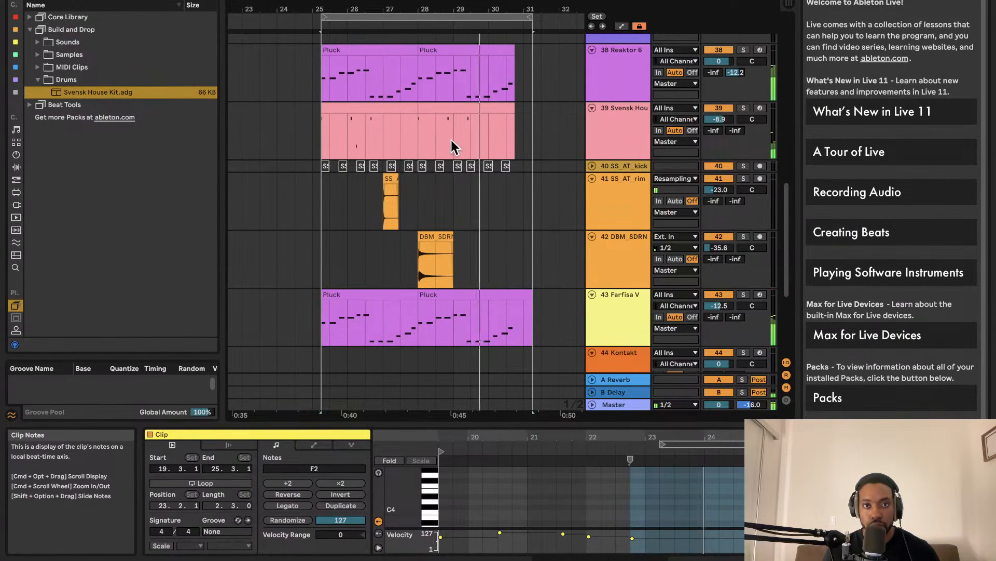
scroll(451, 141, up, 4)
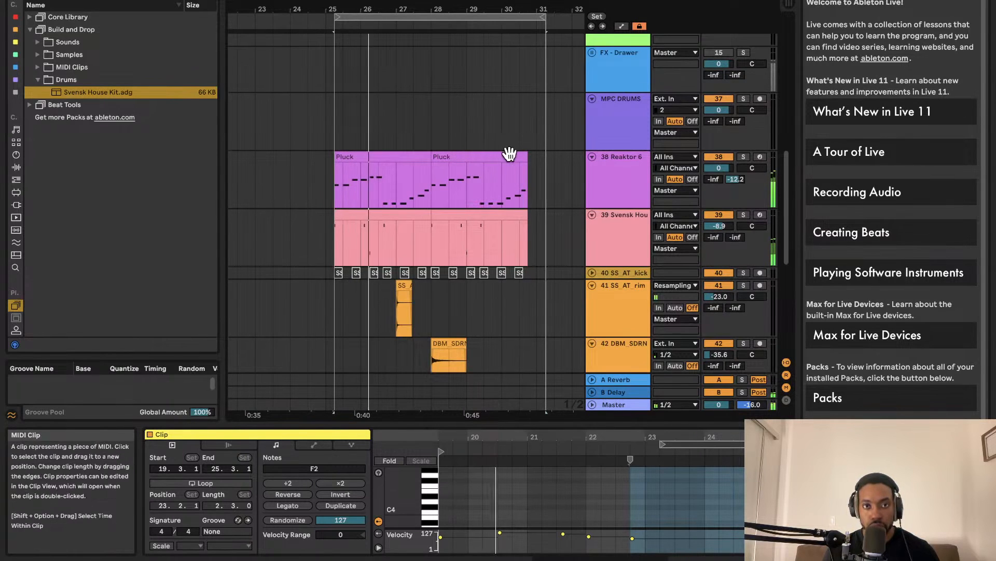
scroll(476, 164, down, 8)
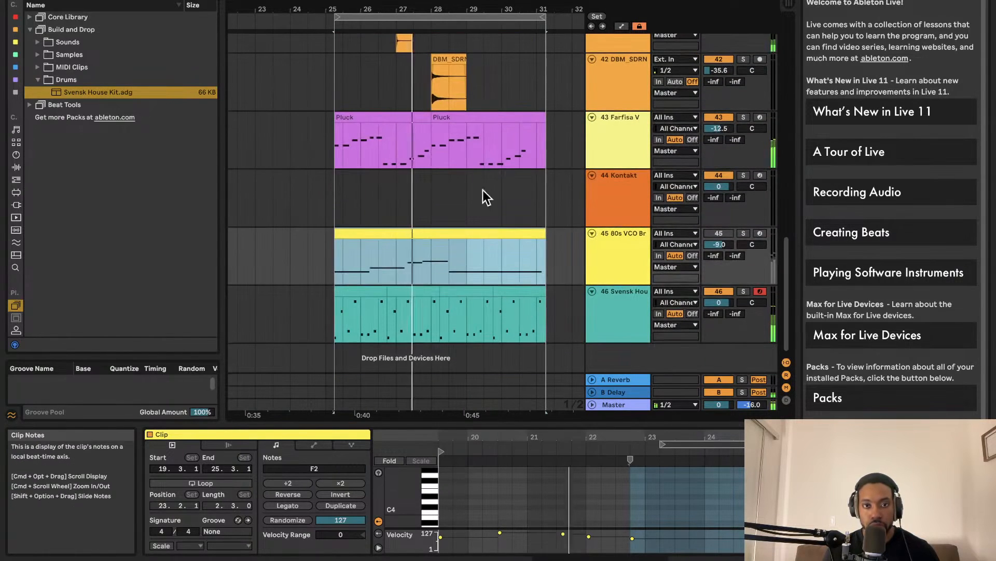
Step: Show the devices of the 46 Svensk House Kit track and select its clips across the loop
click(599, 307)
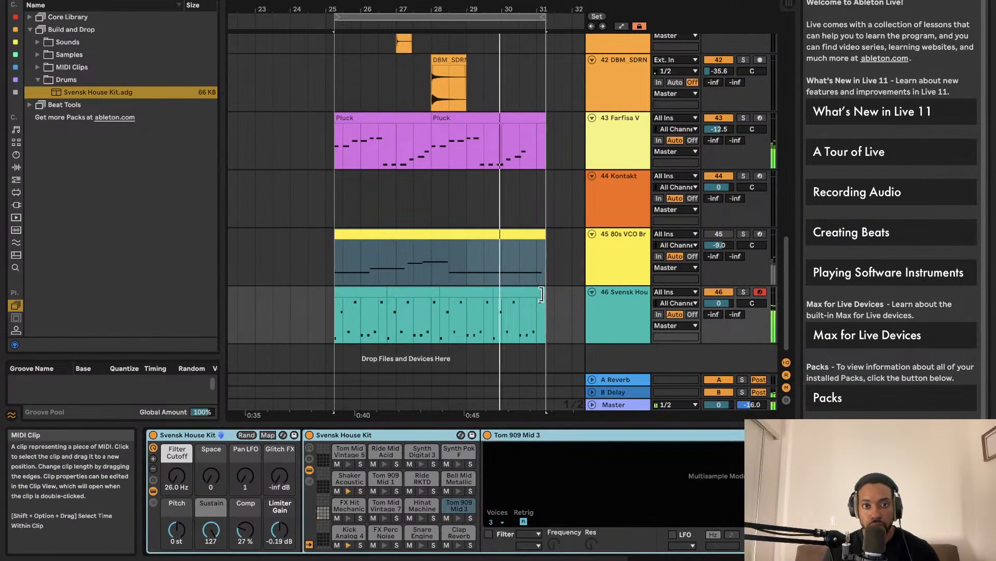
drag(546, 300, 356, 307)
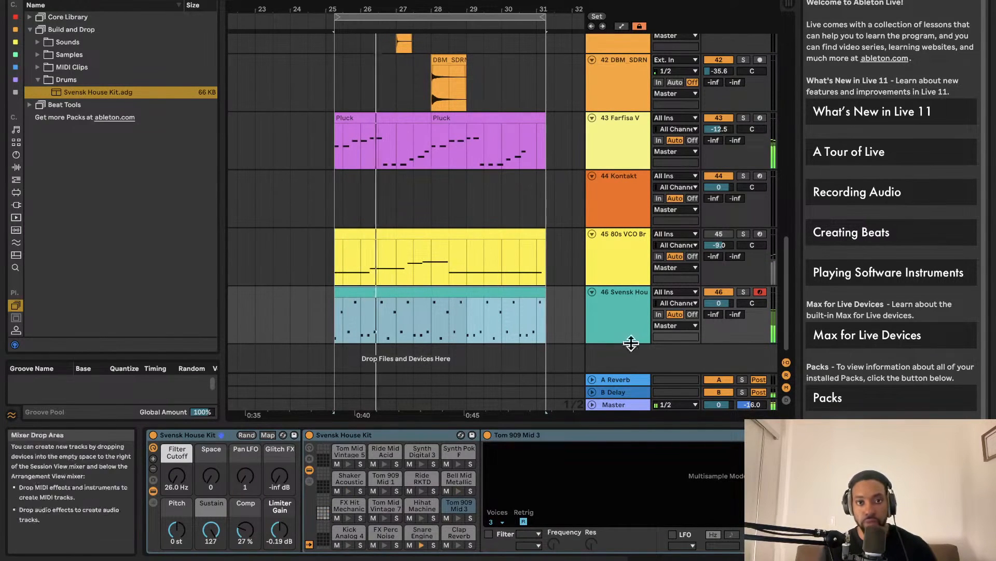
click(430, 19)
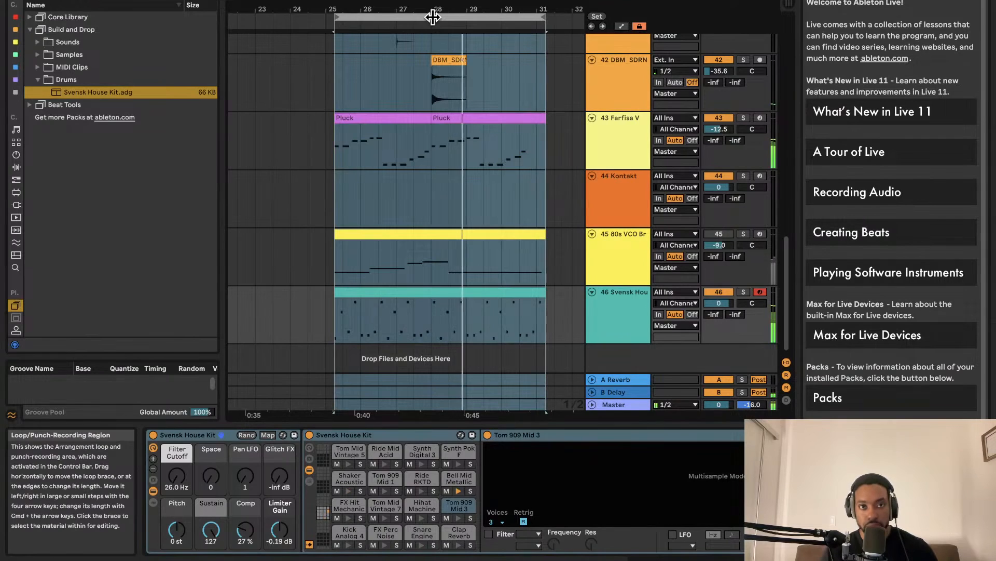
drag(433, 18, 443, 19)
scroll(459, 111, up, 2)
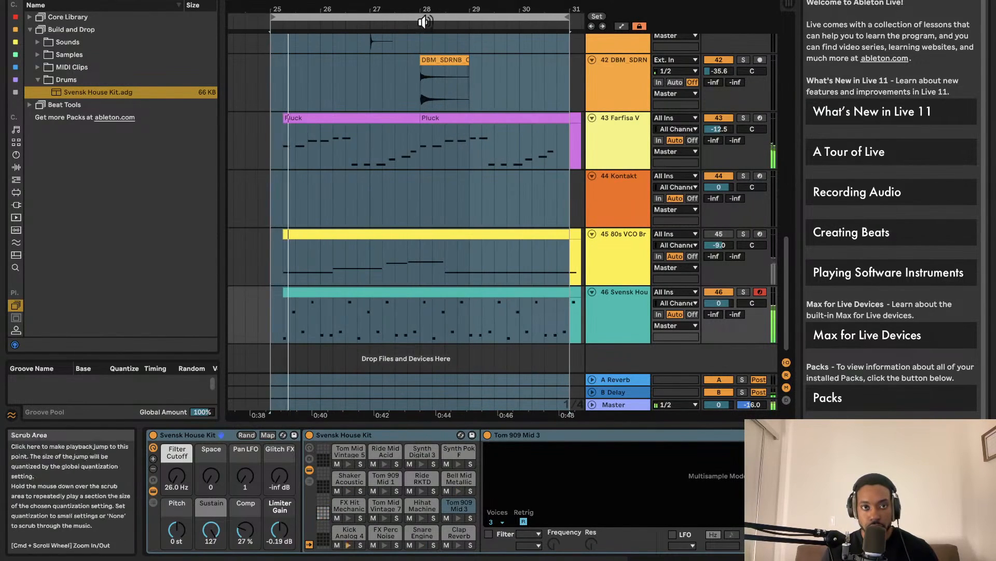
Step: Set the loop to the first Farfisa V Pluck clip and extend its end to the end of the second Pluck clip
click(324, 119)
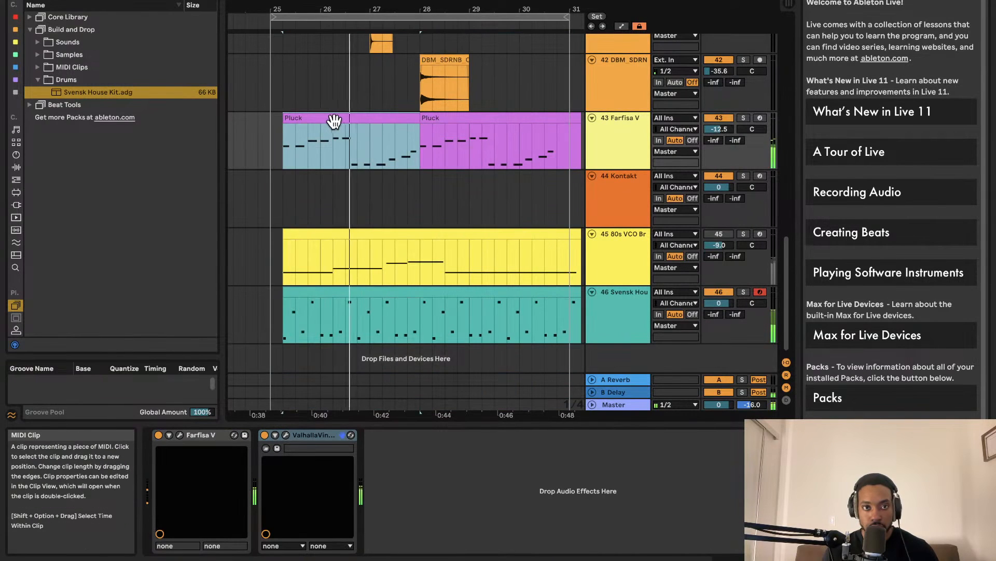
key(super+l)
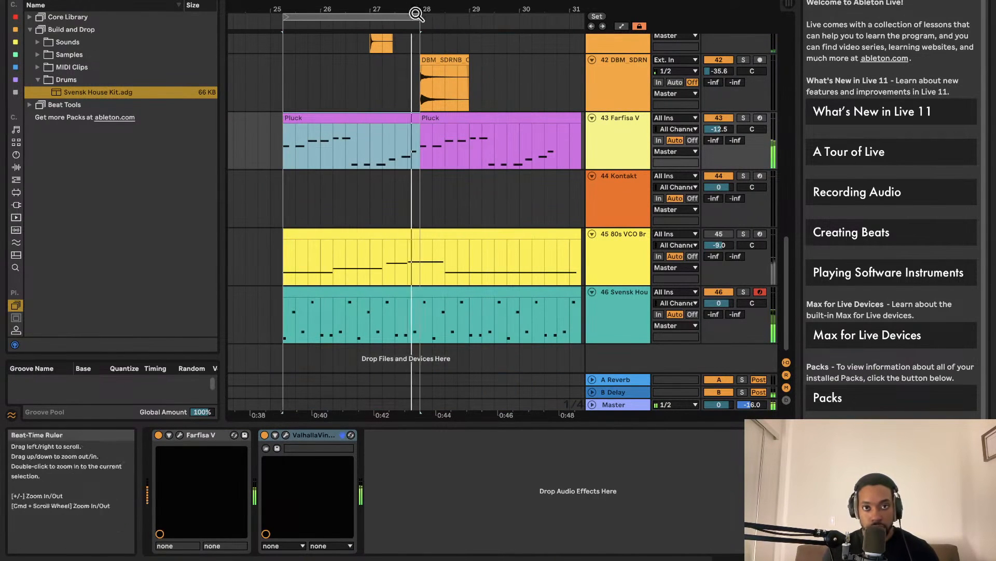
drag(421, 19, 582, 19)
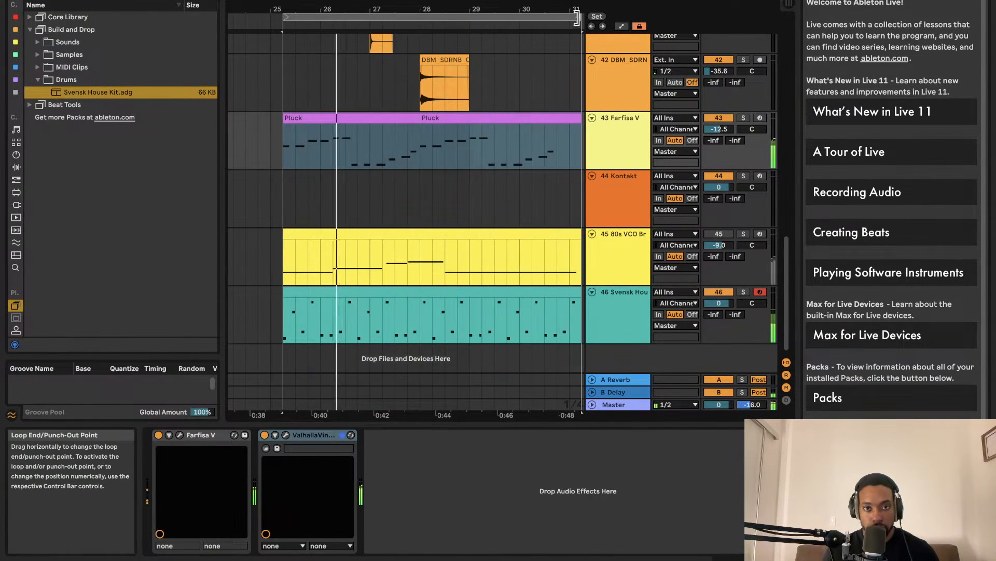
Step: Select everything inside the loop across all tracks and duplicate it twice along the timeline
click(426, 17)
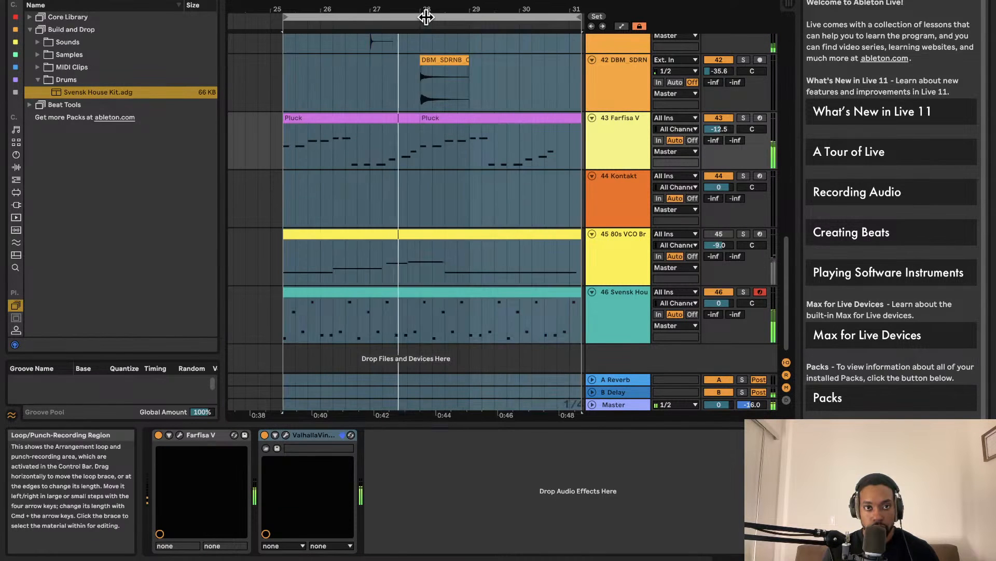
key(super+d)
key(super+d)
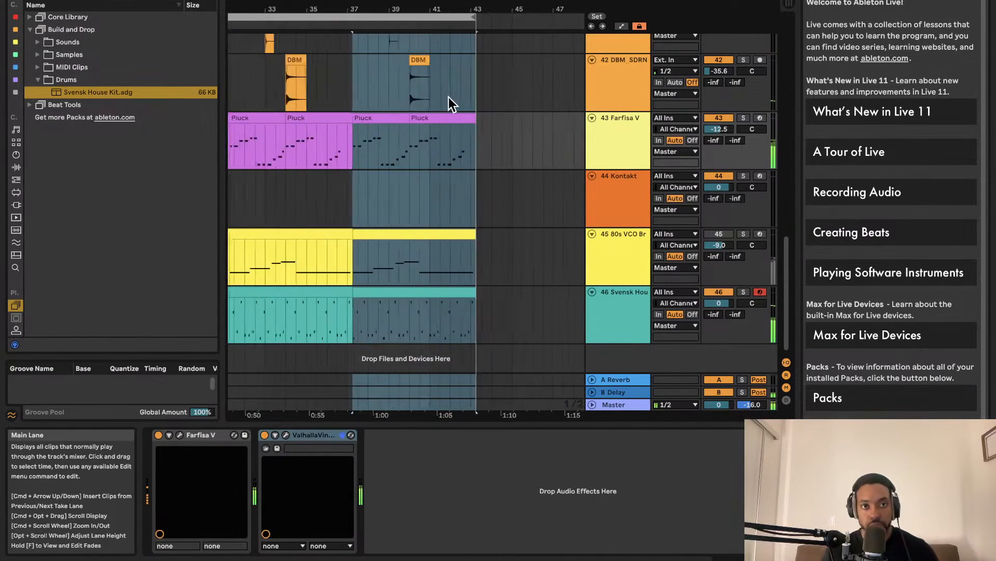
scroll(417, 88, up, 3)
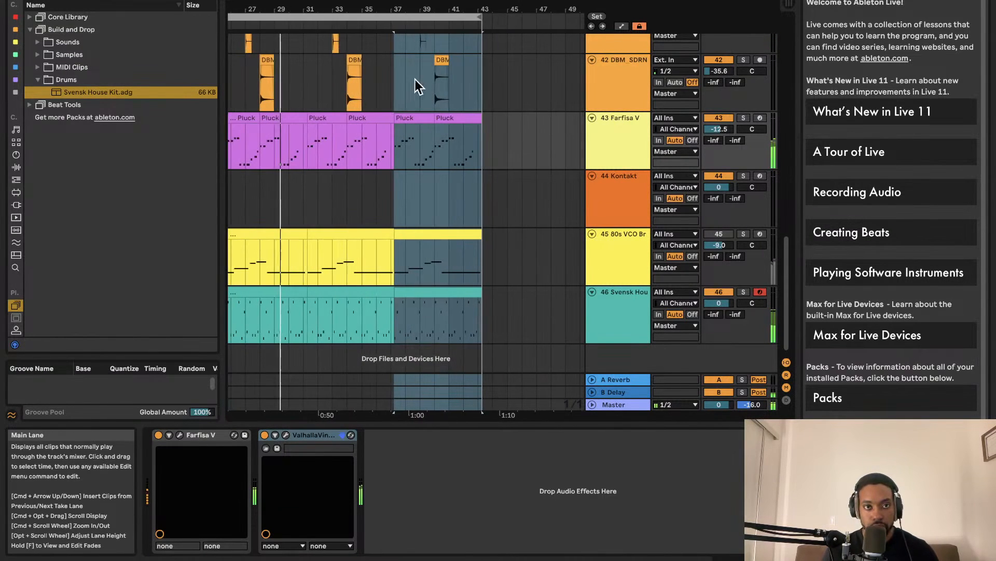
Step: Undo the second duplication and add a locator at the start of the remaining duplicated section near bar 31
right_click(391, 30)
key(Escape)
key(super+z)
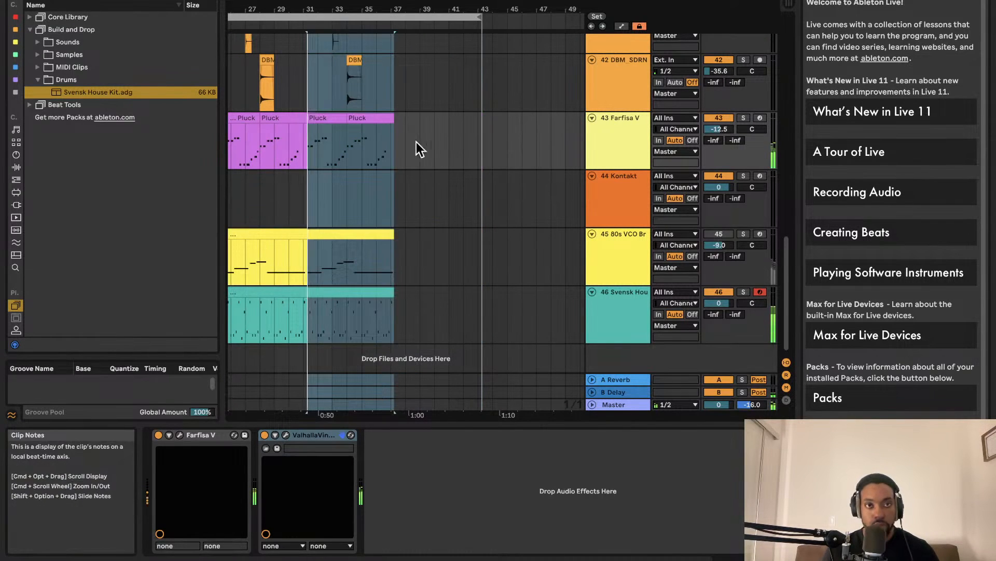
right_click(309, 29)
click(332, 60)
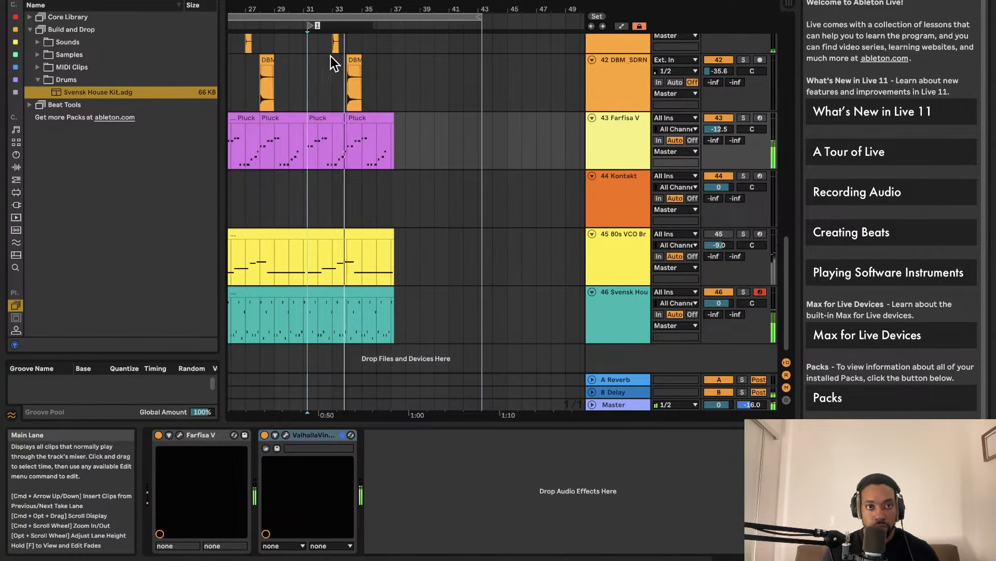
Step: Shorten the arrangement loop so it ends at about bar 37
scroll(343, 92, left, 3)
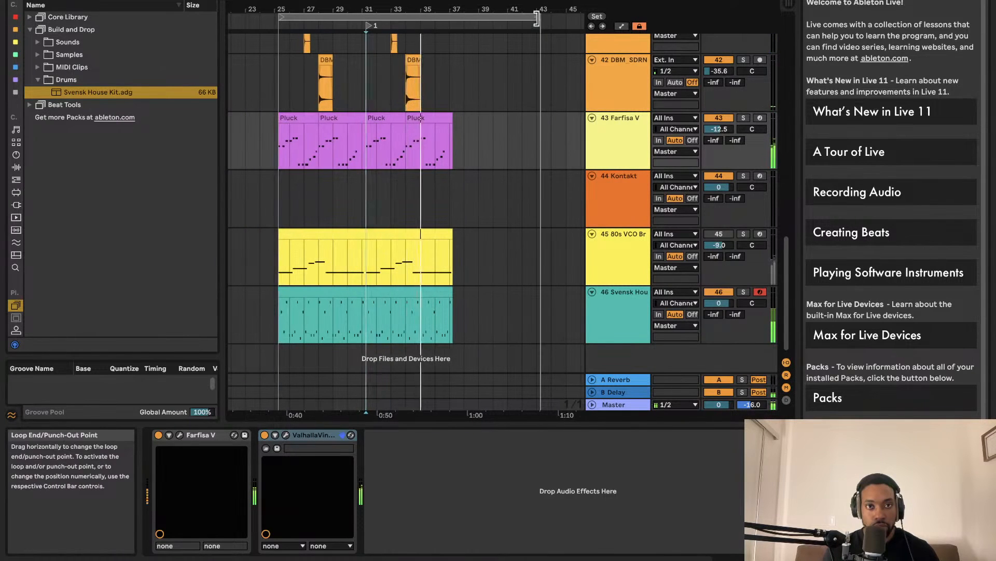
drag(542, 23, 439, 25)
scroll(435, 73, up, 4)
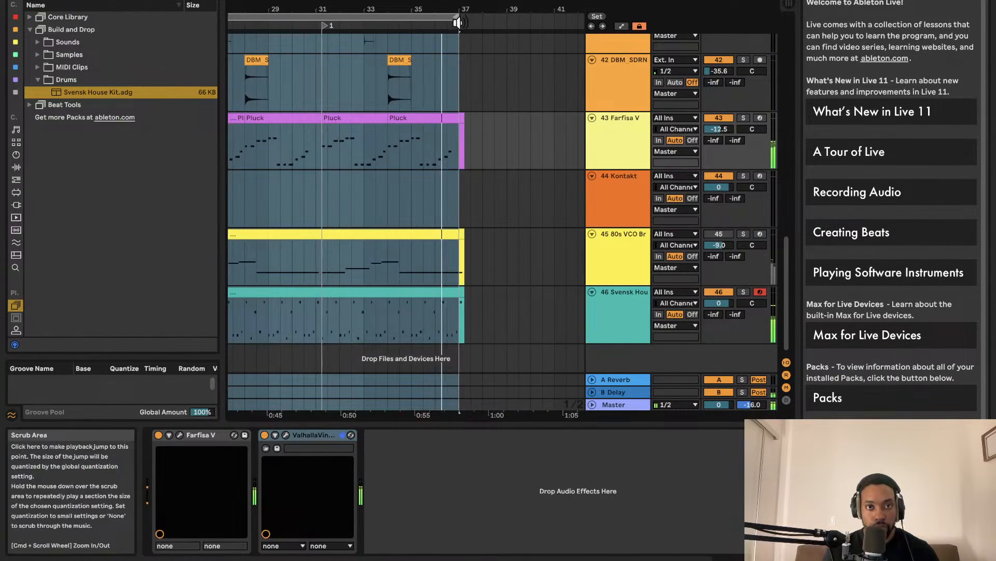
scroll(456, 41, up, 2)
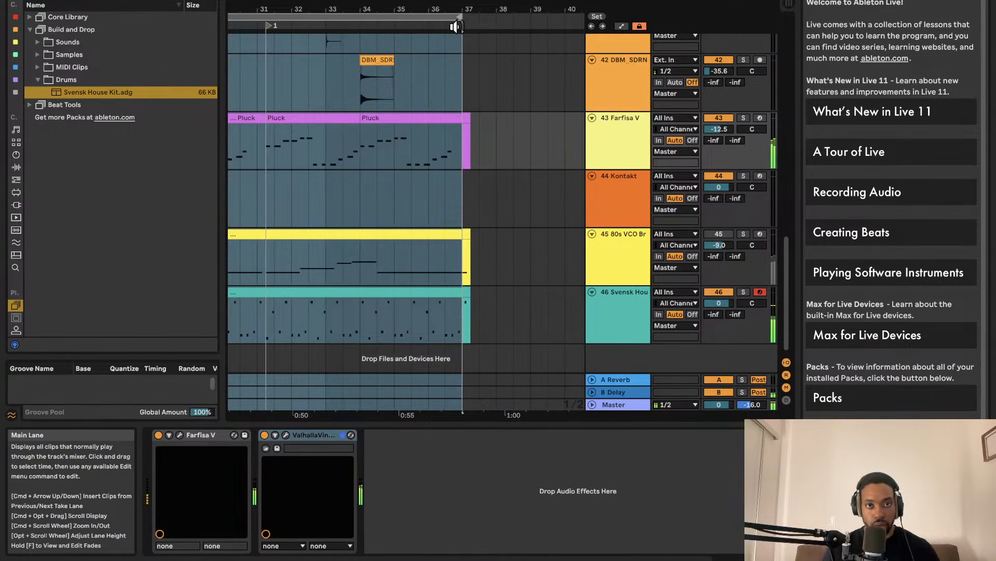
drag(465, 19, 464, 22)
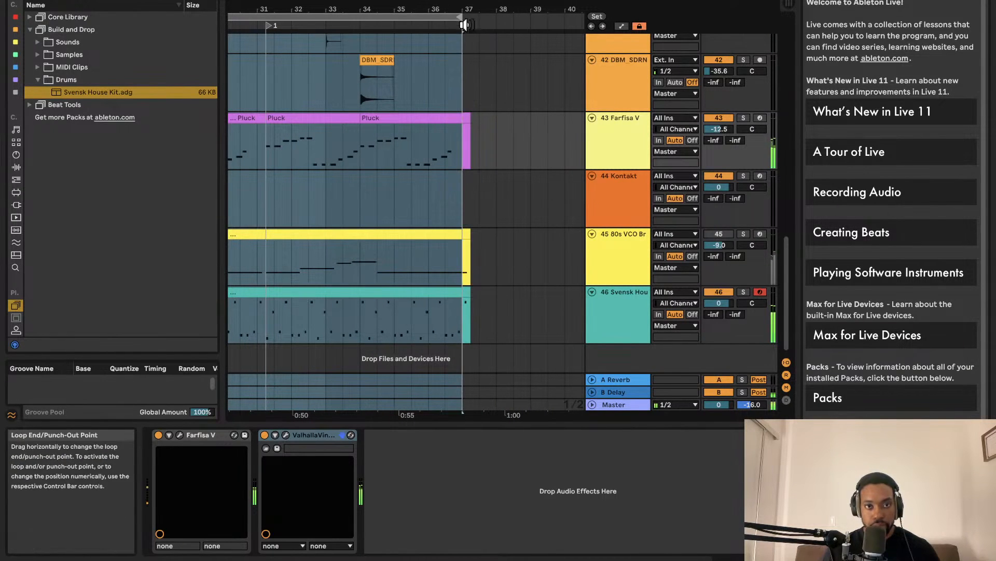
Step: Undo the locator and the remaining duplicated section, and return to the original section starting at bar 25
key(super+z)
scroll(399, 158, down, 4)
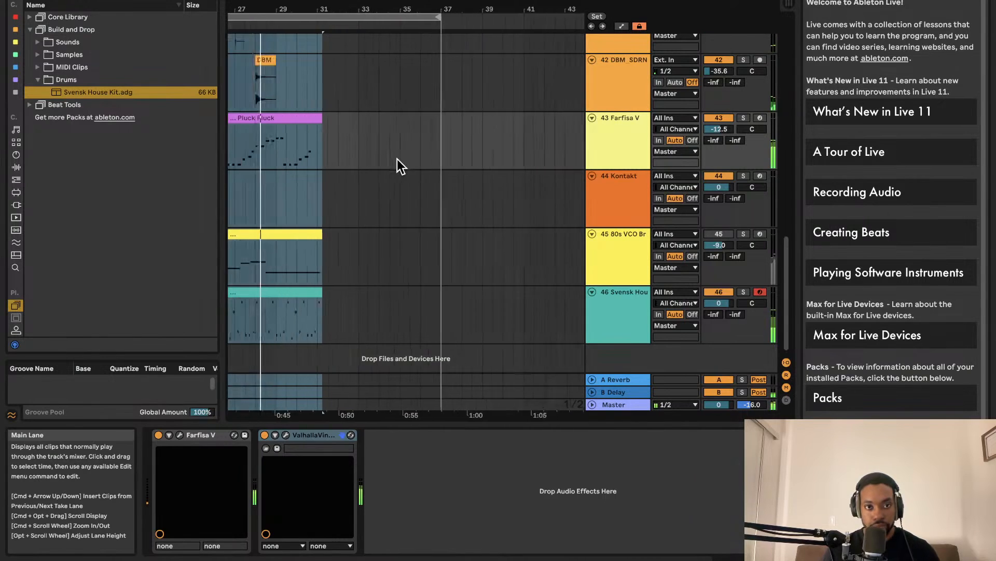
scroll(388, 158, left, 5)
scroll(386, 156, down, 3)
scroll(364, 86, down, 1)
scroll(361, 85, up, 5)
scroll(369, 73, left, 2)
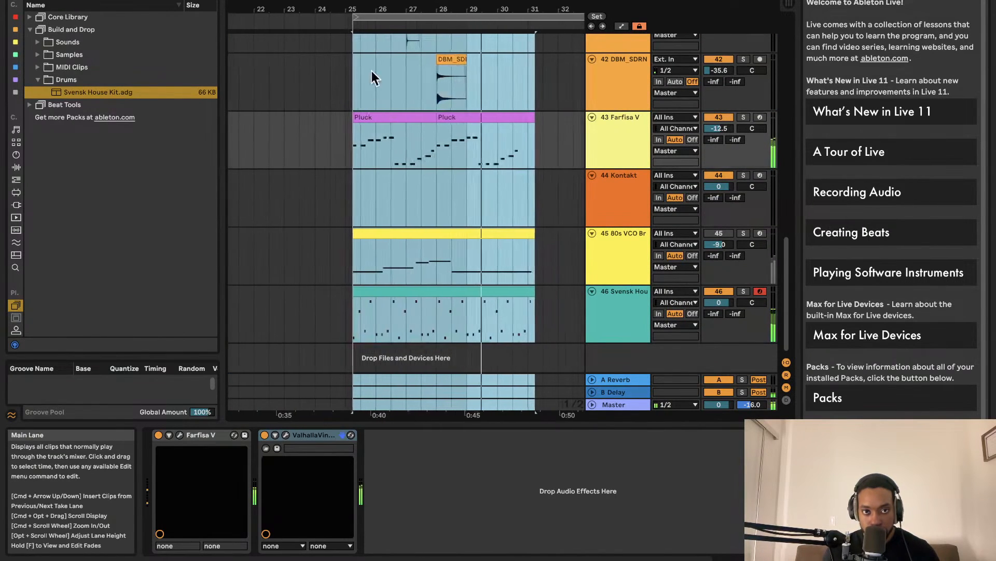
Step: Set the arrangement loop to span both Pluck clips on the Farfisa V track
click(391, 56)
drag(420, 12, 412, 12)
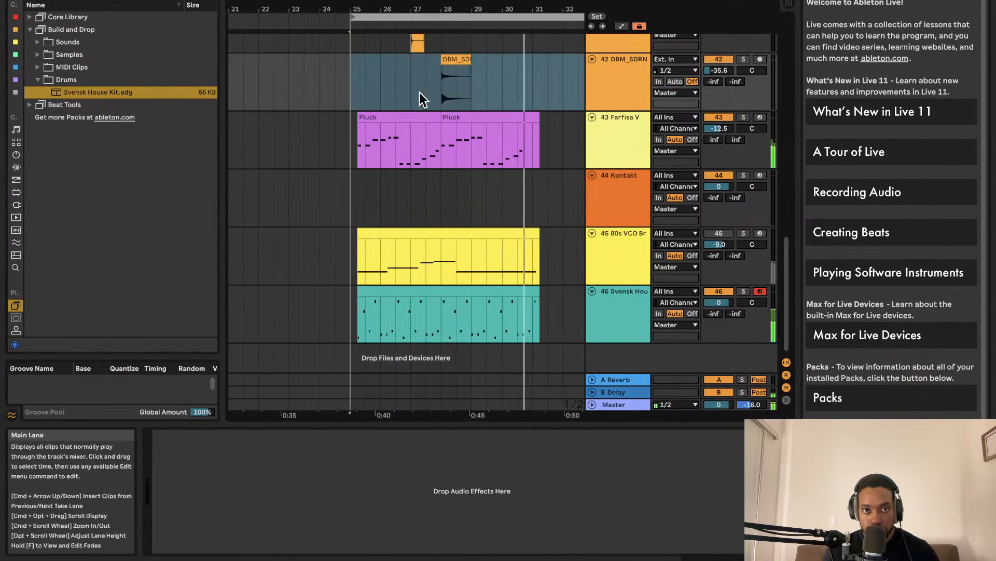
click(413, 115)
shift+click(461, 120)
key(super+l)
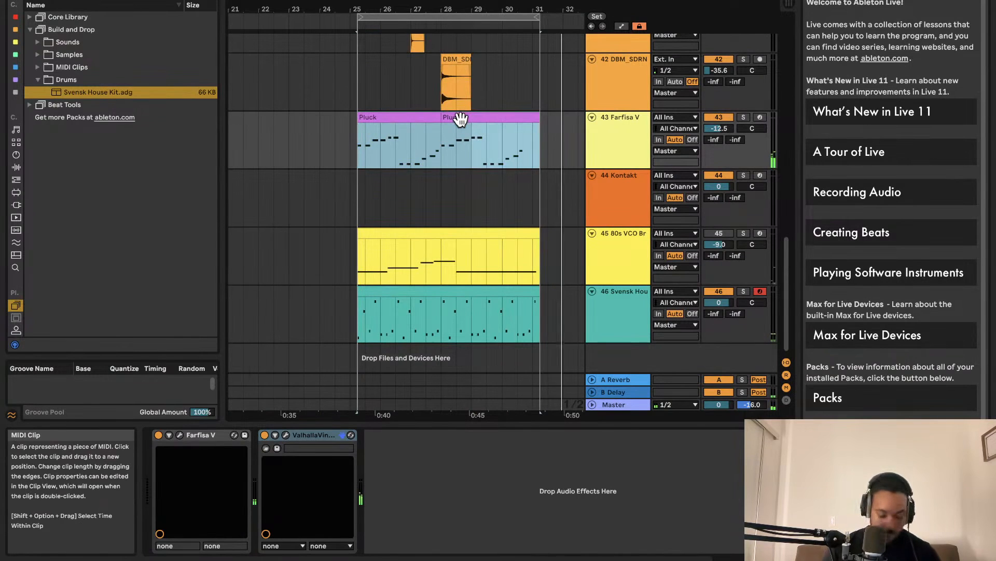
key(super+a)
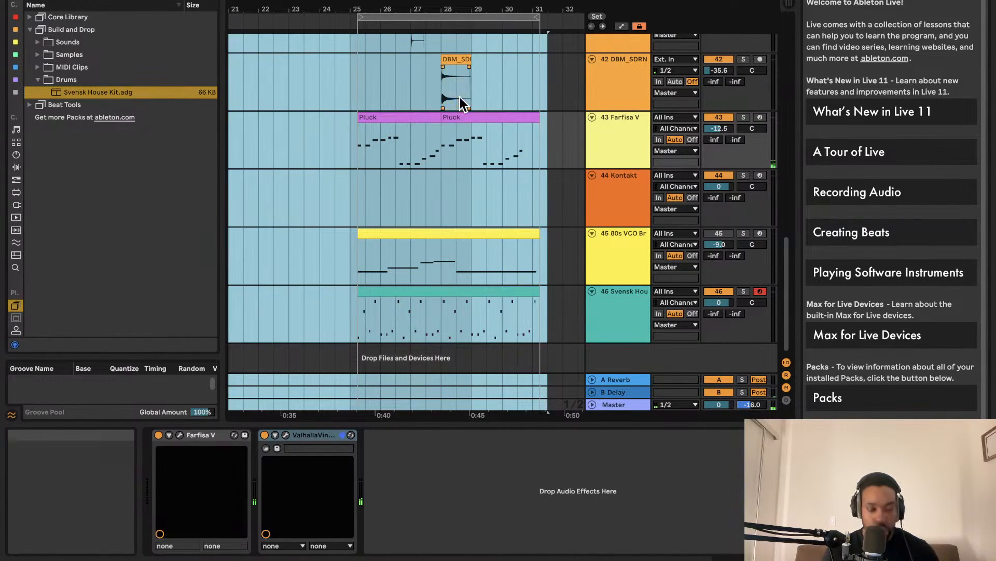
mouse_move(444, 116)
mouse_down()
mouse_move(388, 122)
mouse_move(460, 126)
mouse_move(349, 120)
mouse_up()
key(Home)
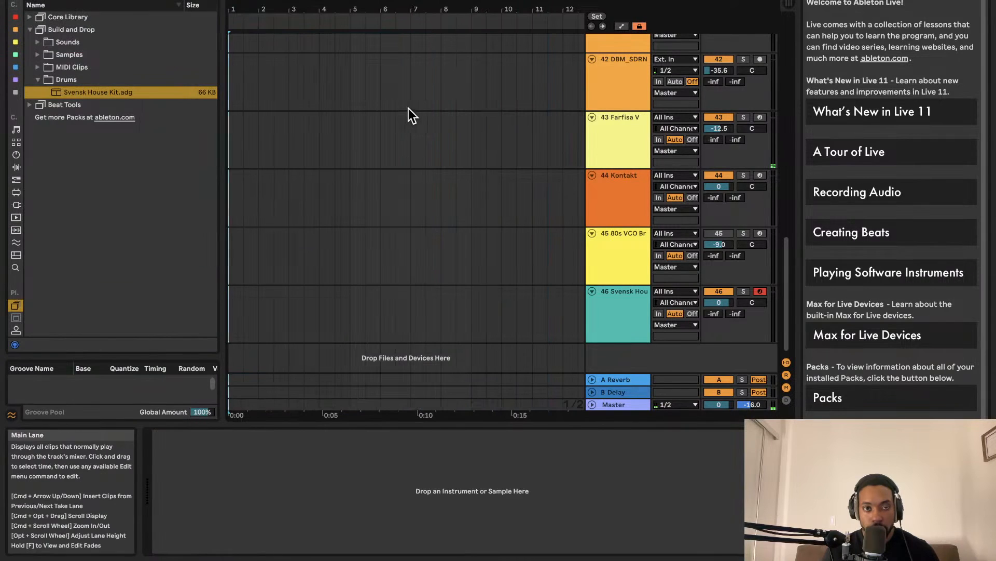
Step: Select everything inside the loop across all tracks and move it earlier so the clips start exactly at bar 25
scroll(407, 108, down, 6)
scroll(466, 123, up, 5)
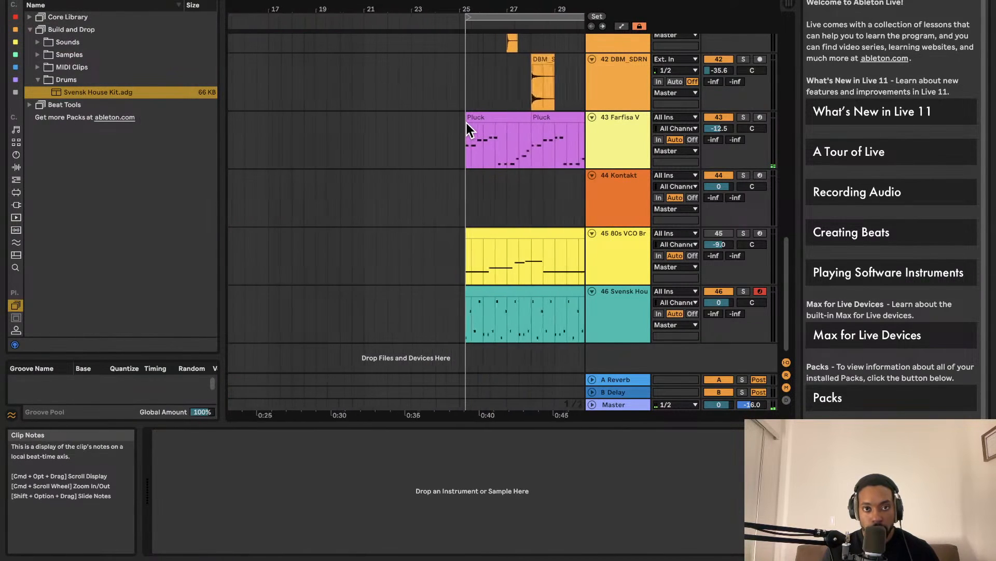
scroll(466, 123, up, 4)
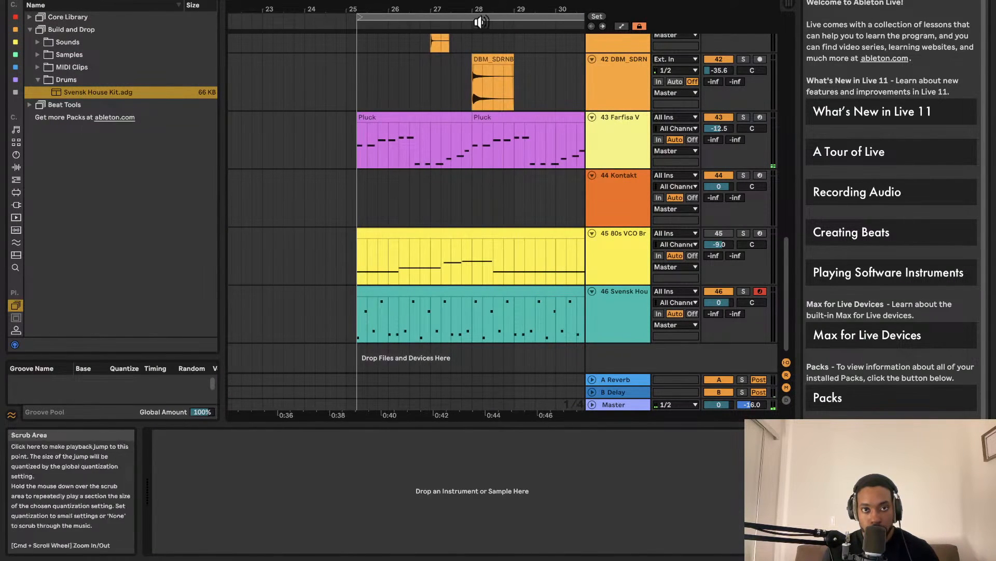
click(484, 18)
mouse_move(422, 121)
mouse_down()
mouse_move(403, 120)
mouse_move(415, 123)
mouse_up()
scroll(390, 156, up, 5)
scroll(394, 152, down, 5)
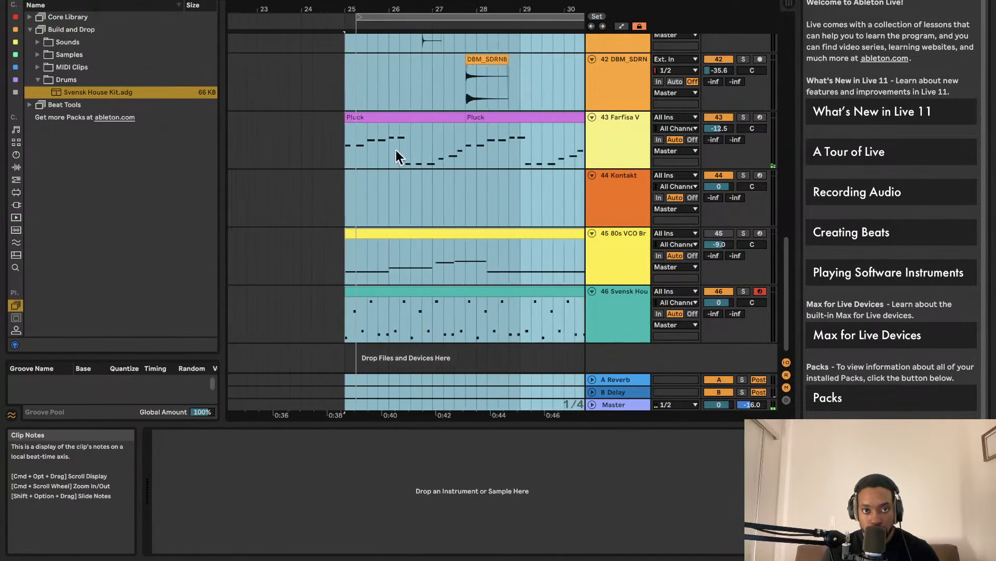
Step: Move the arrangement loop earlier so it starts at bar 25 with the clips, and start playback
drag(391, 19, 382, 21)
scroll(397, 42, left, 2)
key(space)
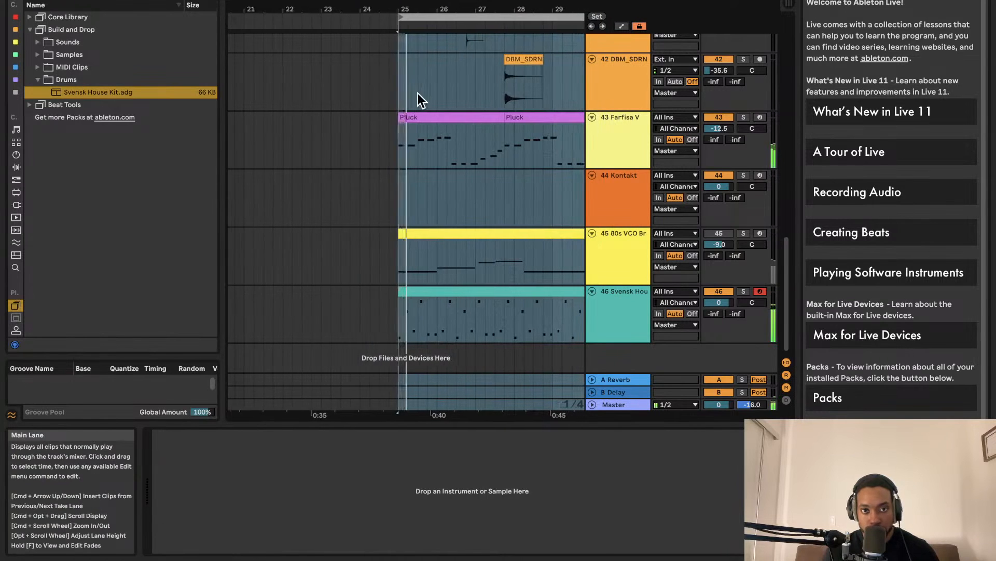
Step: Duplicate the selected section across all tracks twice along the timeline, filling bars 31 to 43
scroll(416, 94, right, 5)
scroll(416, 93, down, 3)
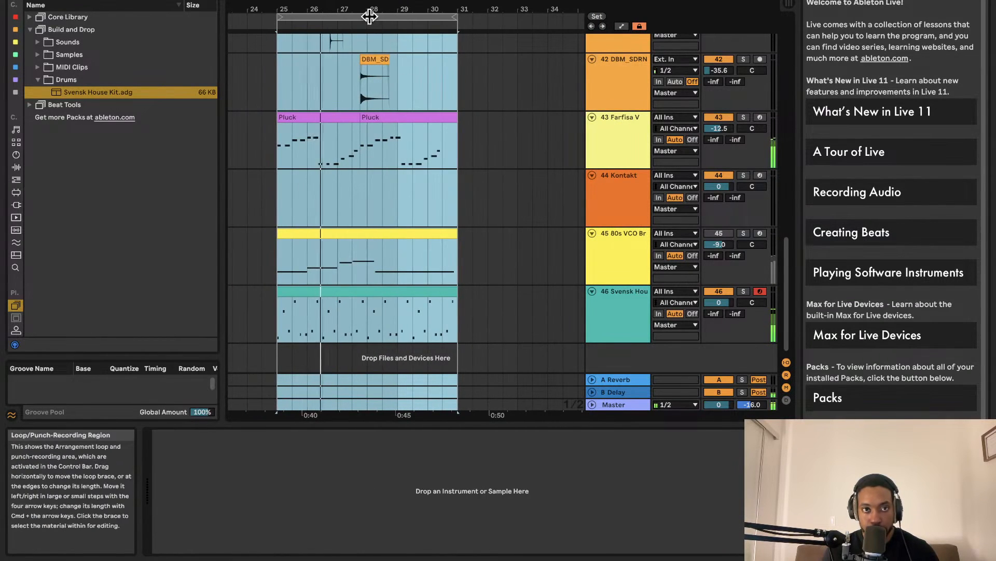
key(super+d)
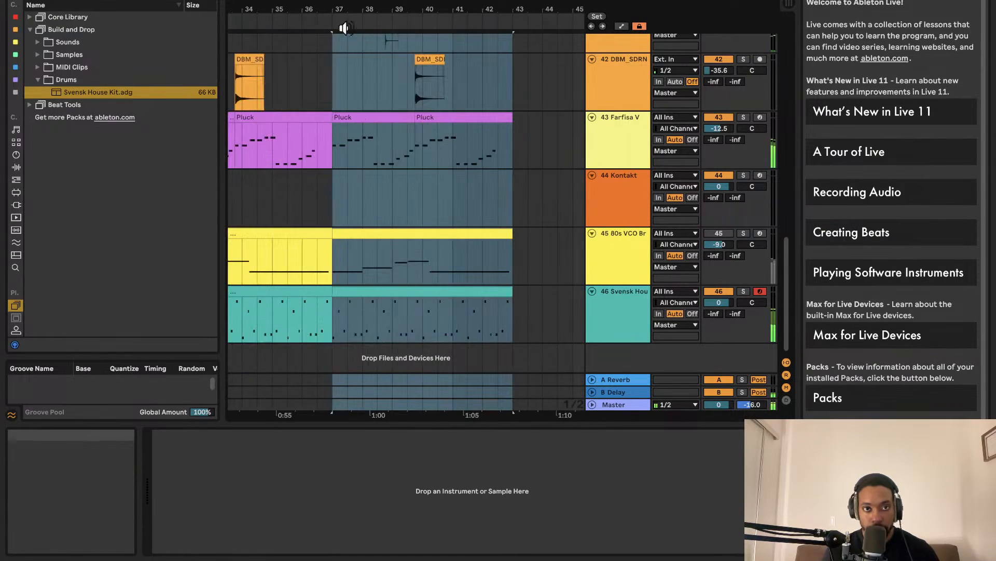
key(super+d)
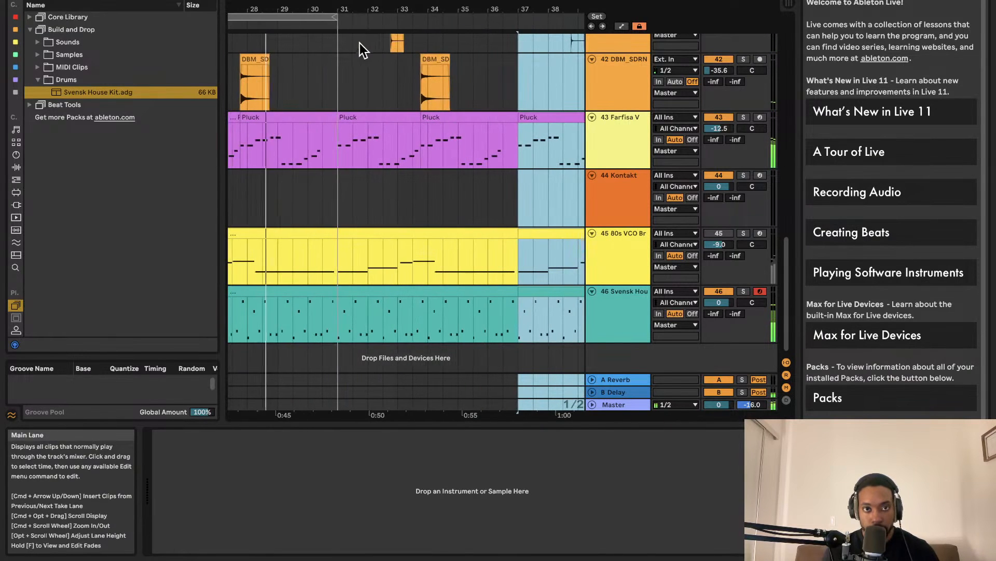
Step: Add a locator at bar 31, where the first duplicated section begins
right_click(341, 20)
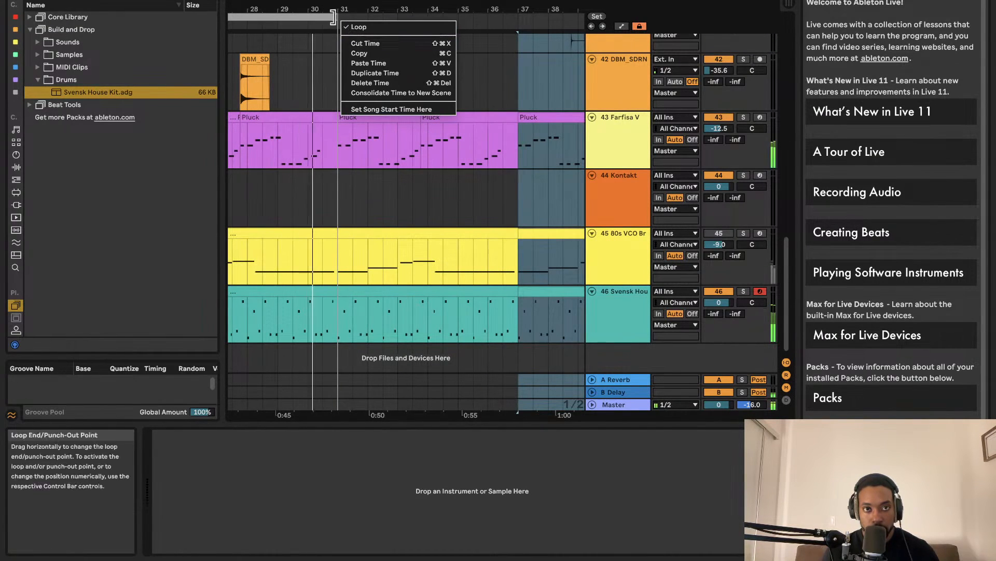
right_click(338, 18)
click(373, 27)
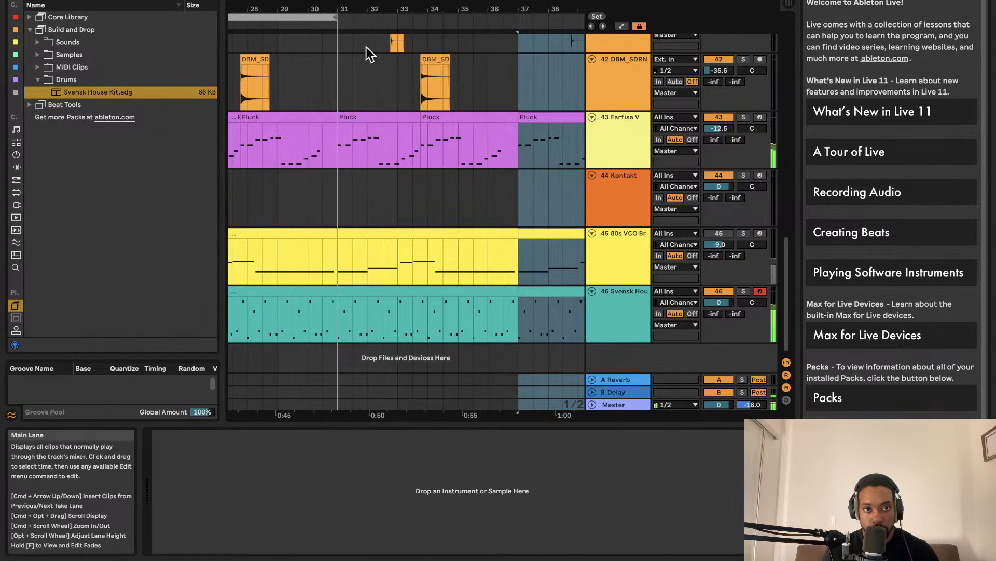
right_click(338, 43)
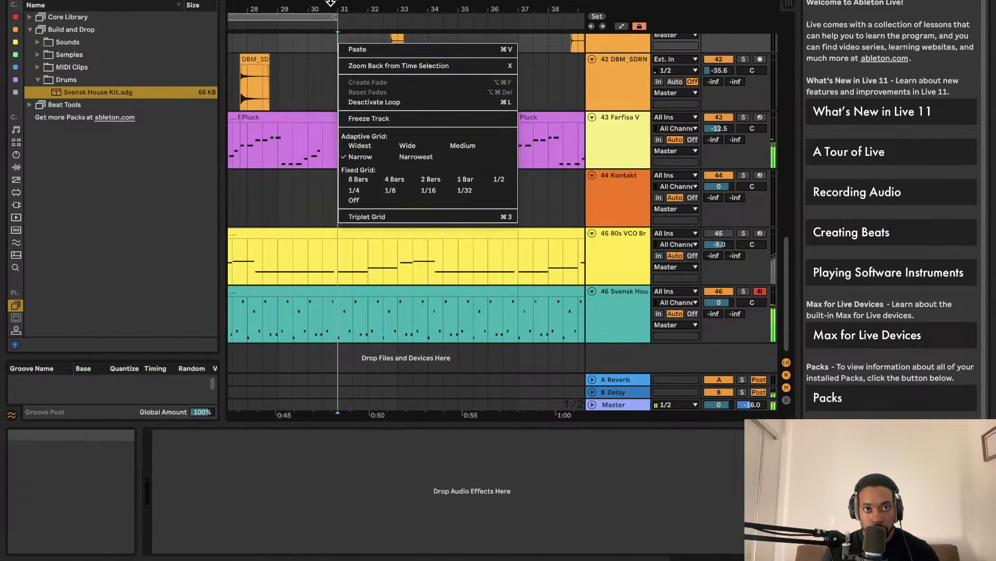
right_click(343, 19)
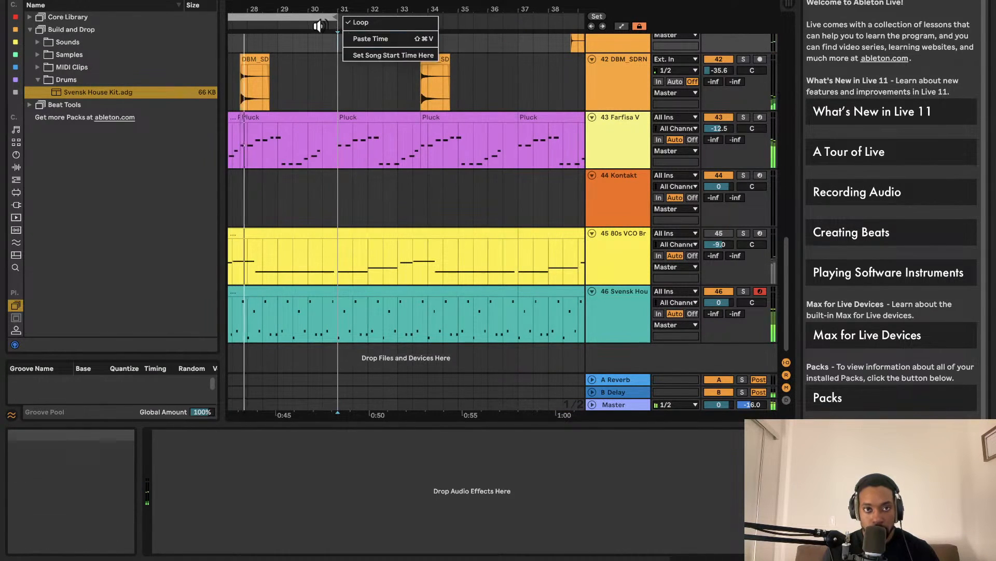
click(321, 26)
right_click(336, 26)
click(356, 57)
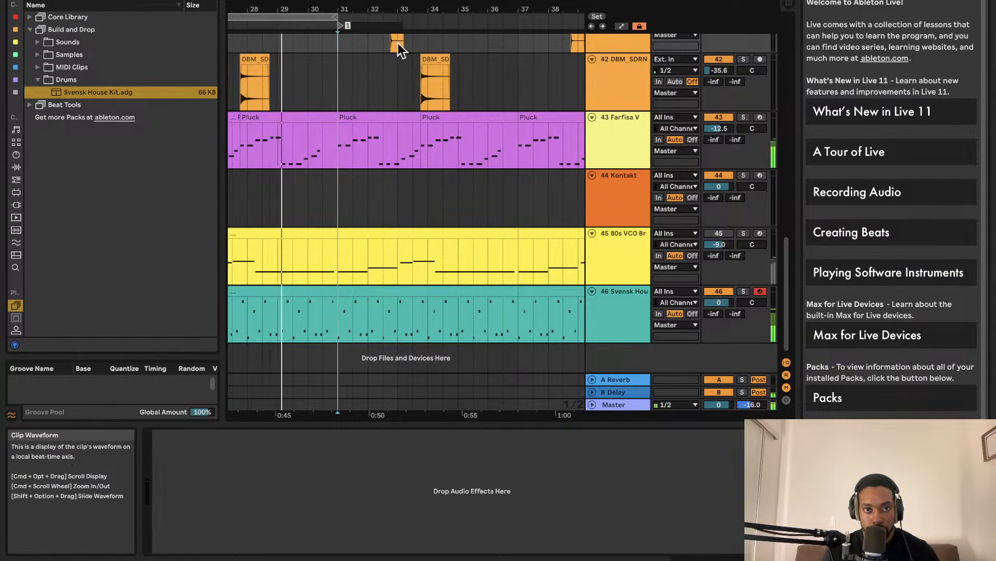
Step: Add a second locator at bar 37, where the last duplicated section begins
scroll(461, 43, right, 6)
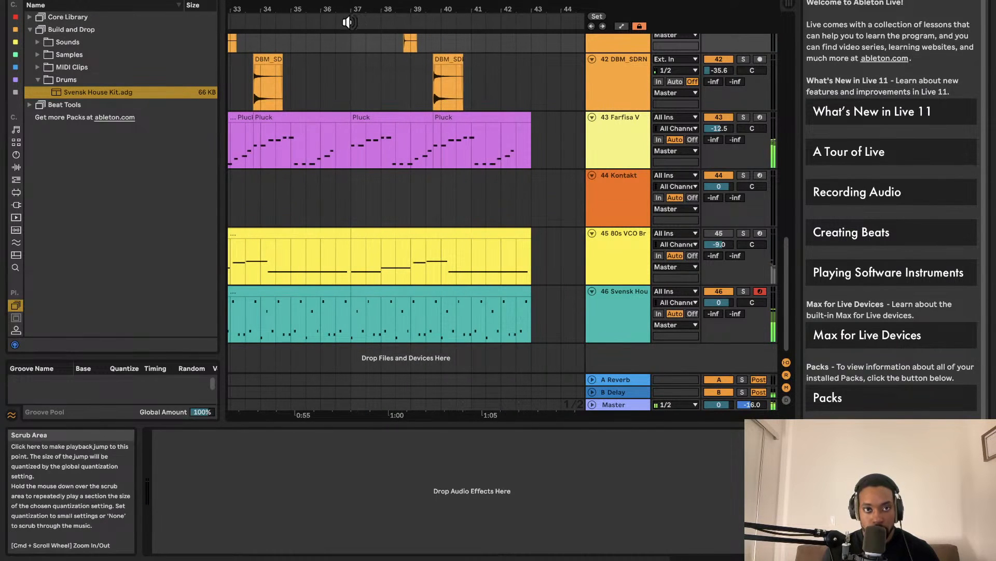
right_click(347, 22)
click(366, 55)
Step: Extend the arrangement loop from bar 25 across the original and both duplicated sections
scroll(368, 47, up, 5)
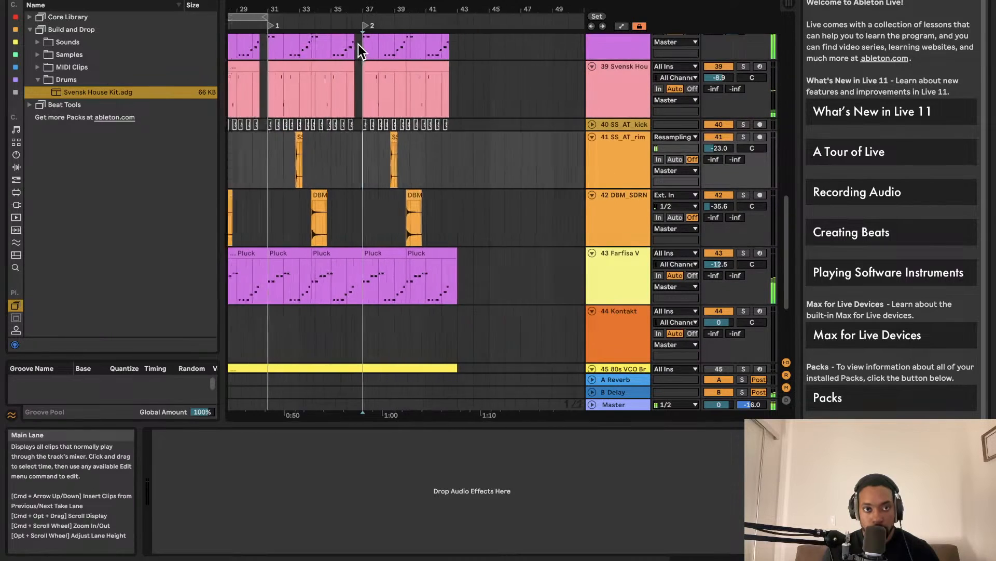
scroll(358, 45, up, 3)
drag(305, 20, 411, 7)
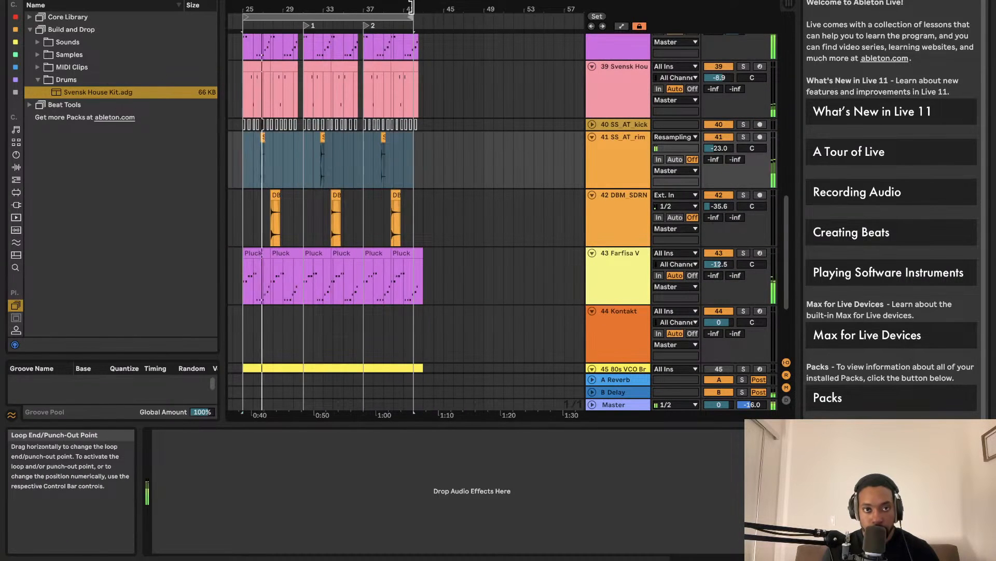
Step: Inspect the Reaktor 6 instrument's block patch on track 38 and close its window
scroll(384, 95, down, 4)
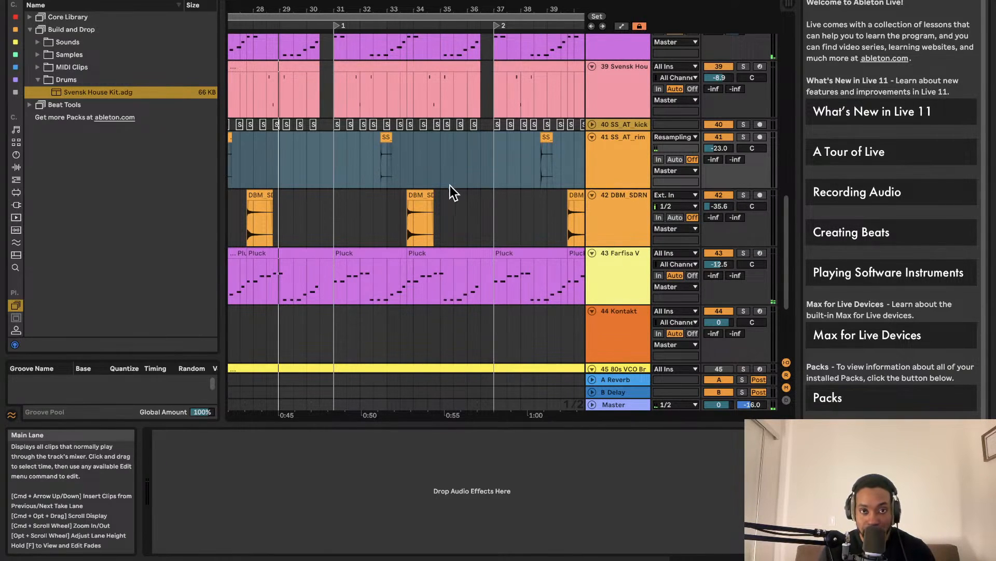
scroll(450, 183, left, 5)
scroll(602, 183, up, 5)
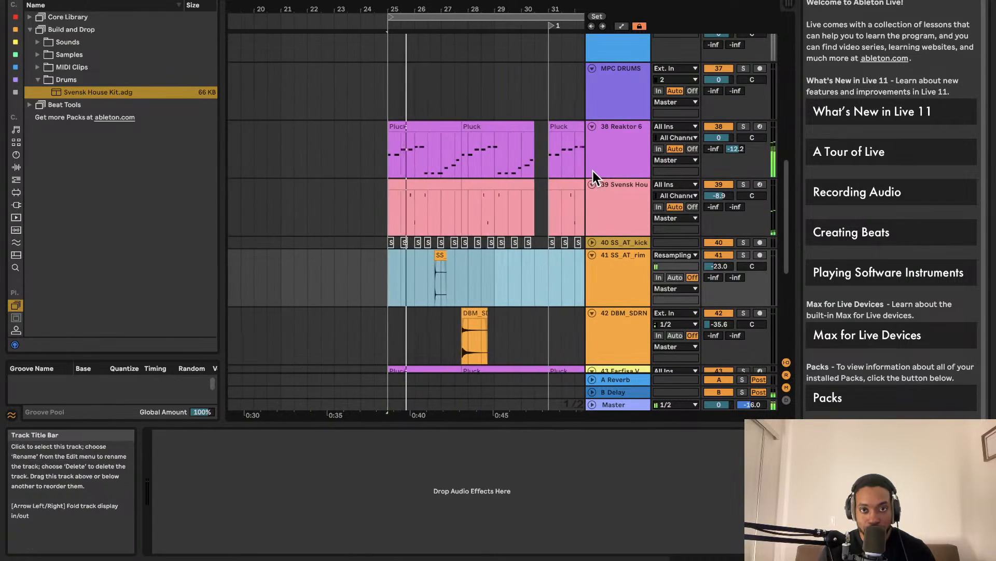
click(634, 145)
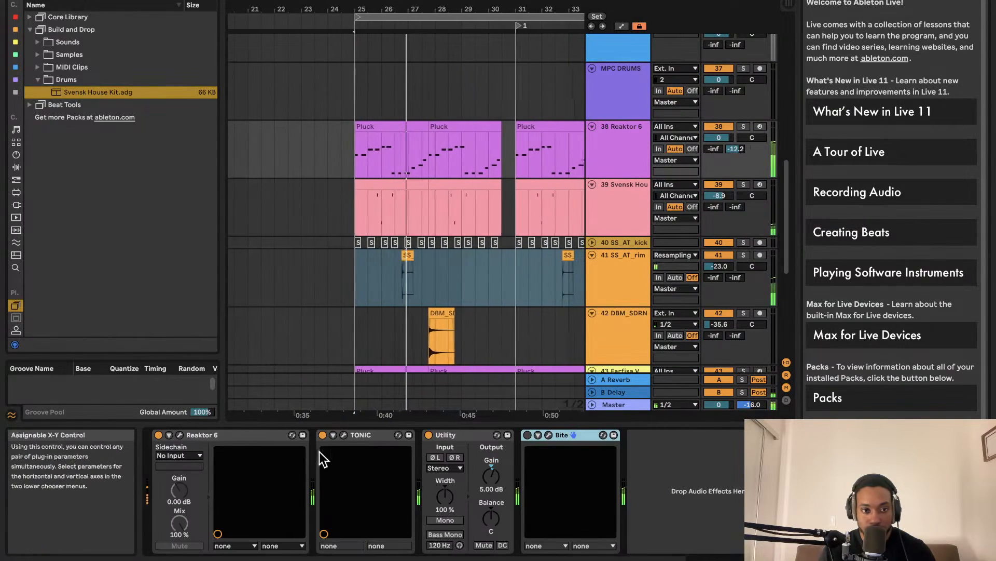
click(180, 434)
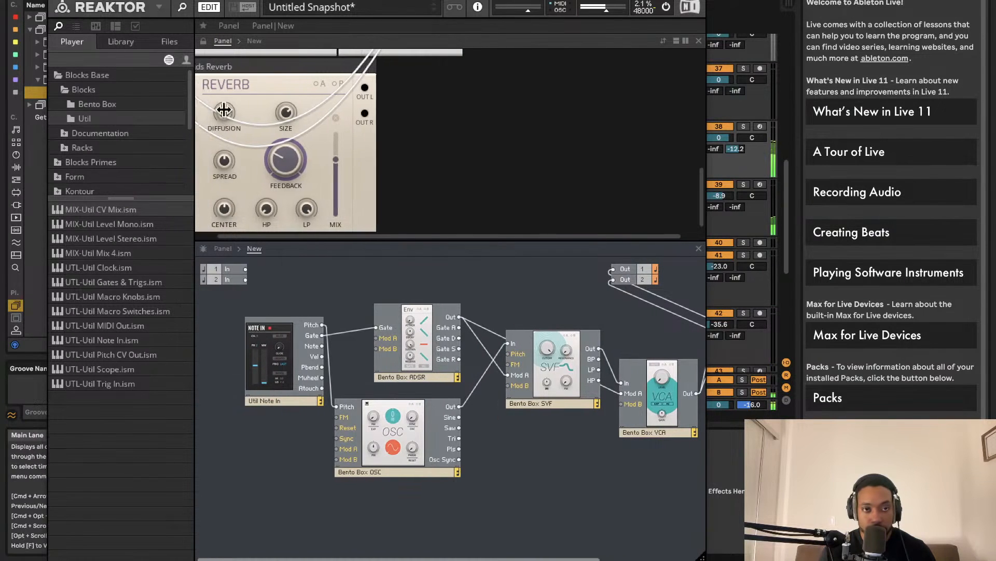
click(54, 5)
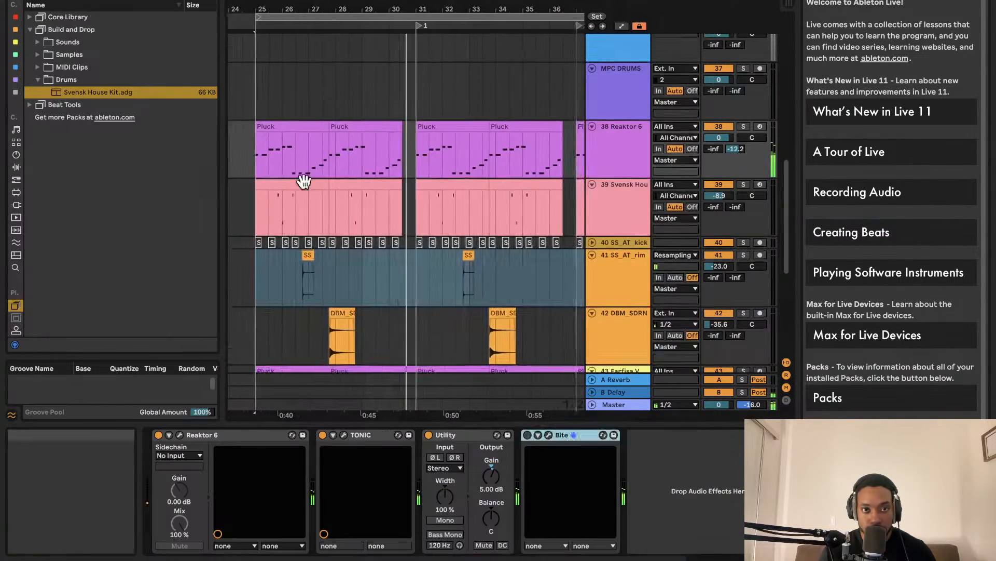